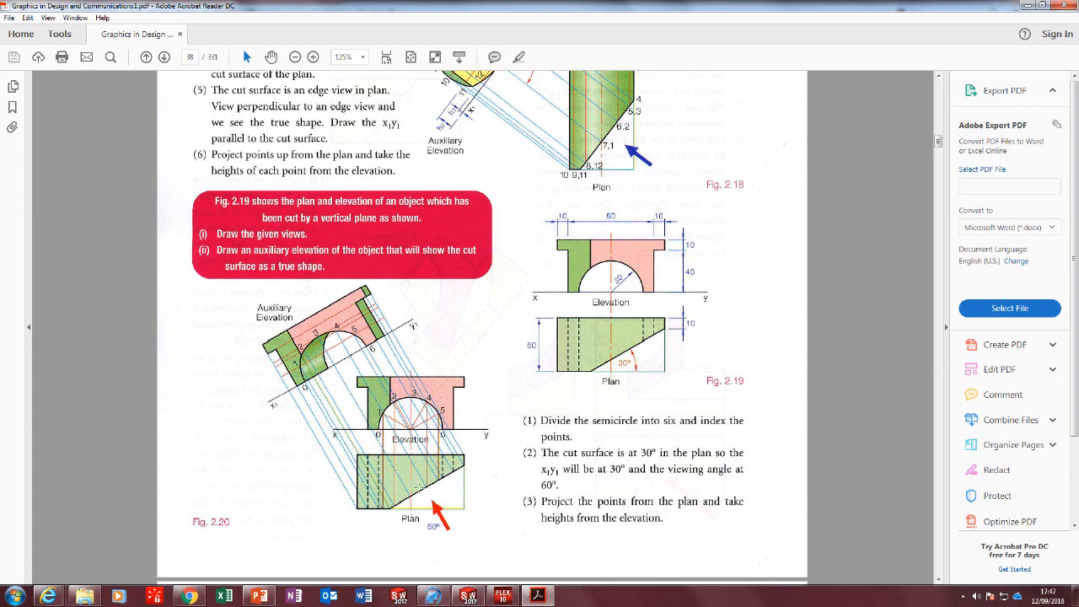
# Examine the auxiliary plane explanation in Figs. 2.15 and 2.16, and return to the Fig. 2.19 cut-object exercise.
pyautogui.scroll(10, 419, 484)
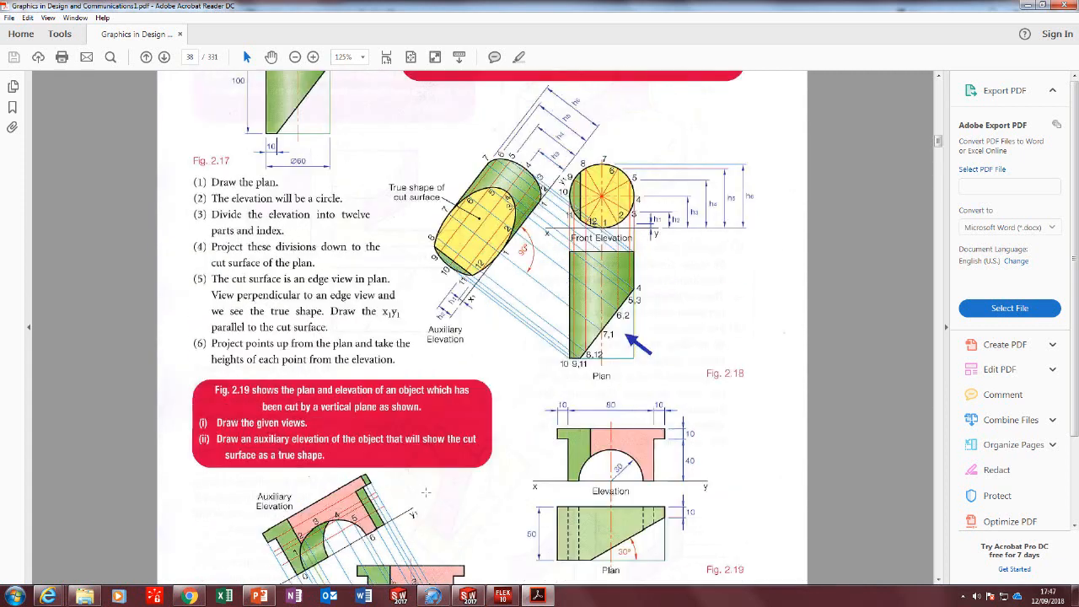
pyautogui.scroll(9, 427, 494)
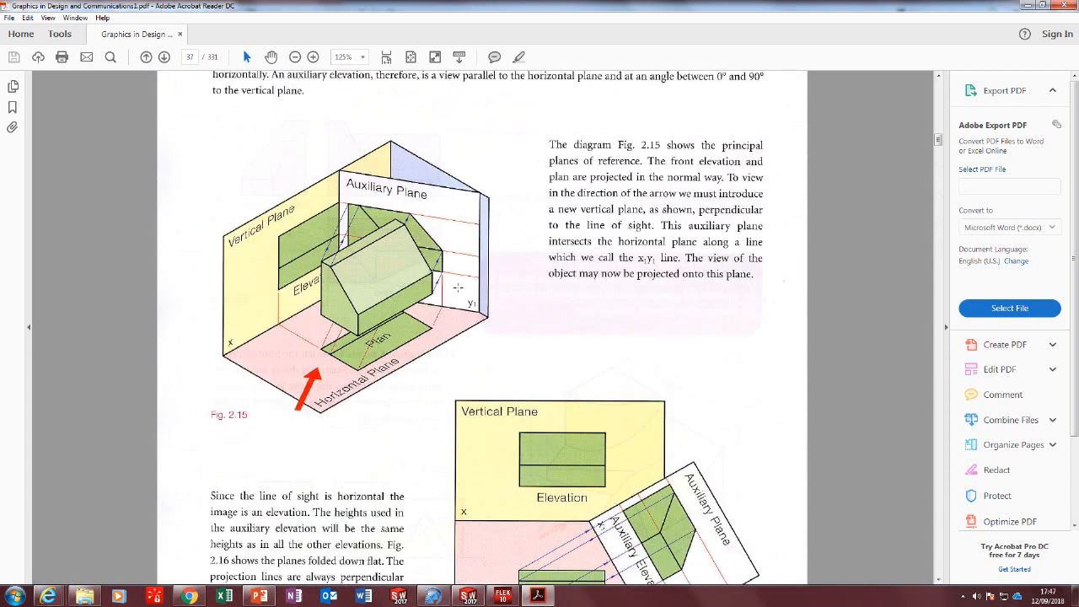
pyautogui.scroll(1, 423, 329)
pyautogui.scroll(1, 359, 345)
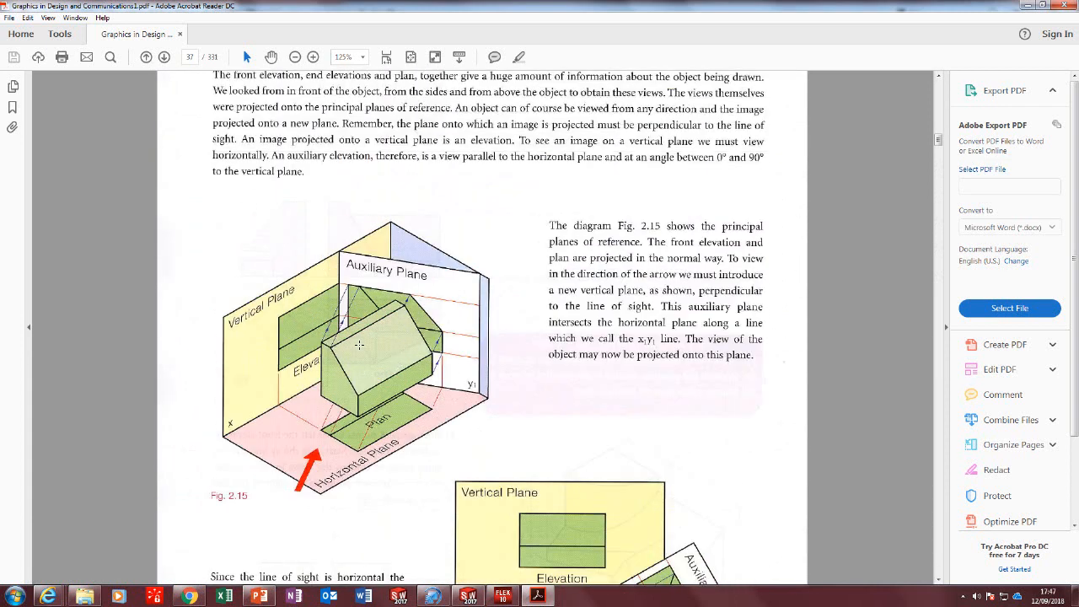
pyautogui.scroll(-1, 359, 345)
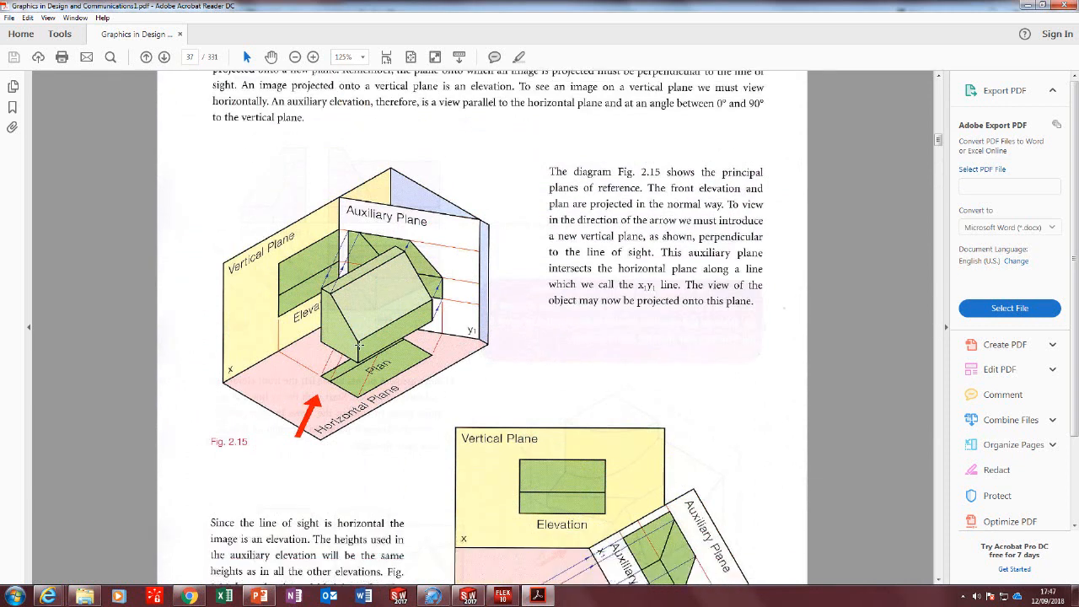
pyautogui.scroll(1, 267, 331)
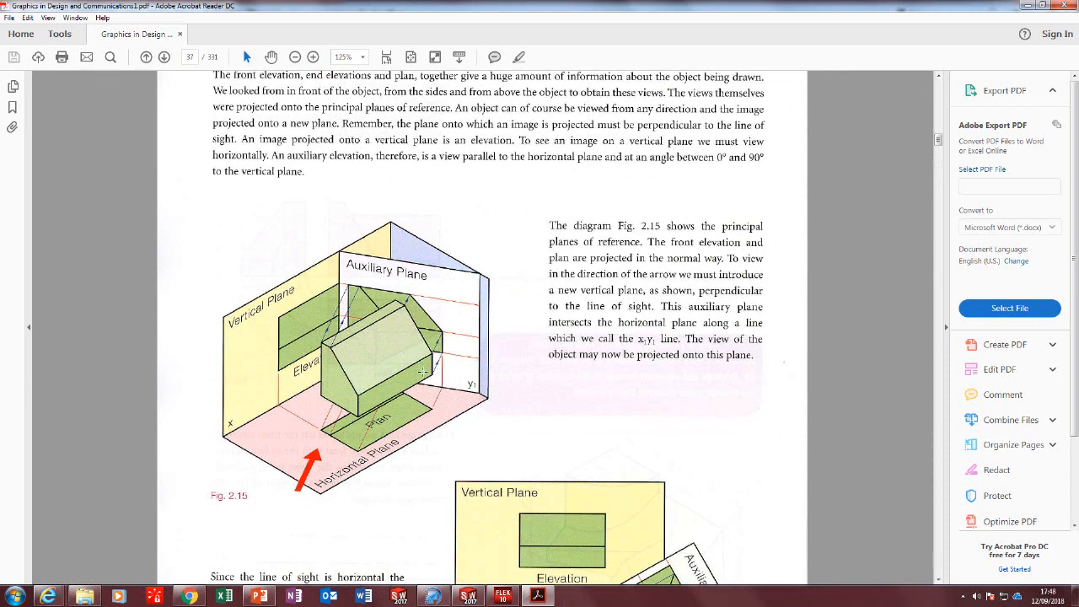
pyautogui.scroll(-7, 422, 371)
pyautogui.scroll(-6, 422, 371)
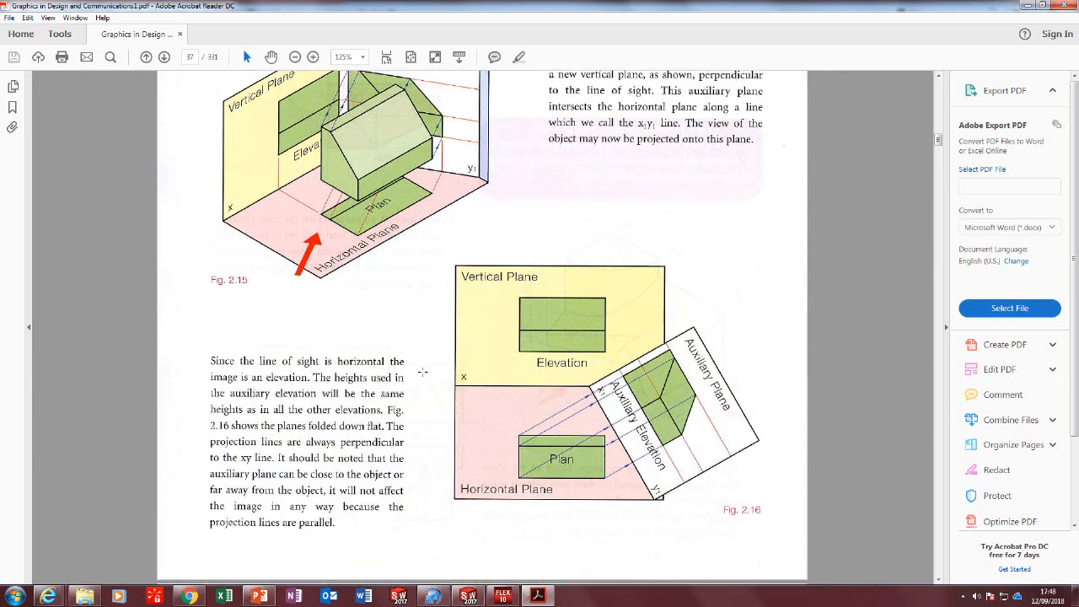
pyautogui.scroll(-8, 422, 371)
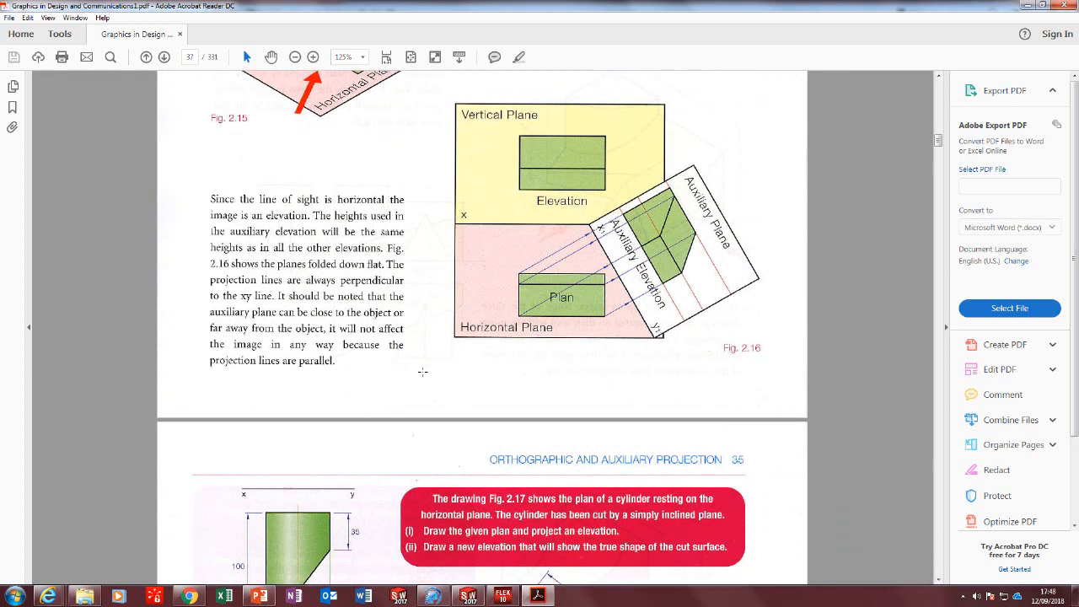
pyautogui.scroll(-18, 423, 371)
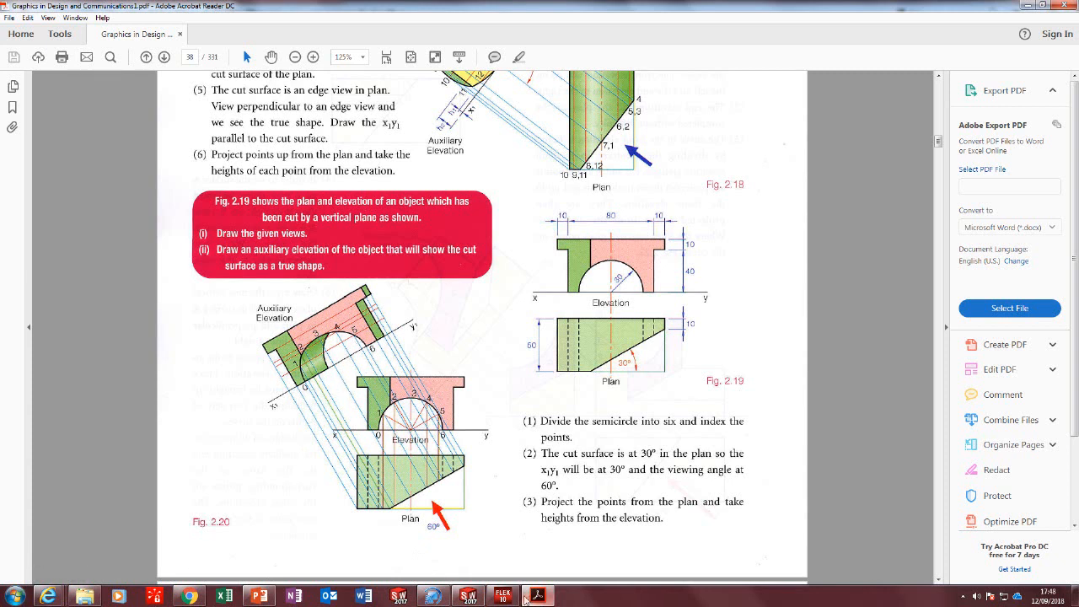
pyautogui.moveTo(505, 596)
pyautogui.click(517, 543)
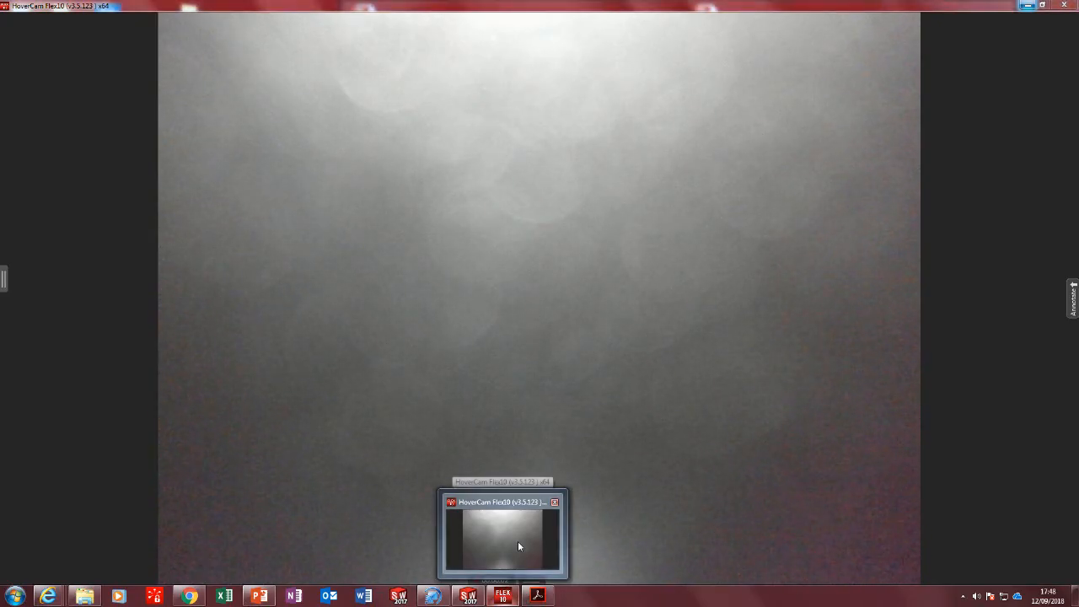
pyautogui.moveTo(529, 570)
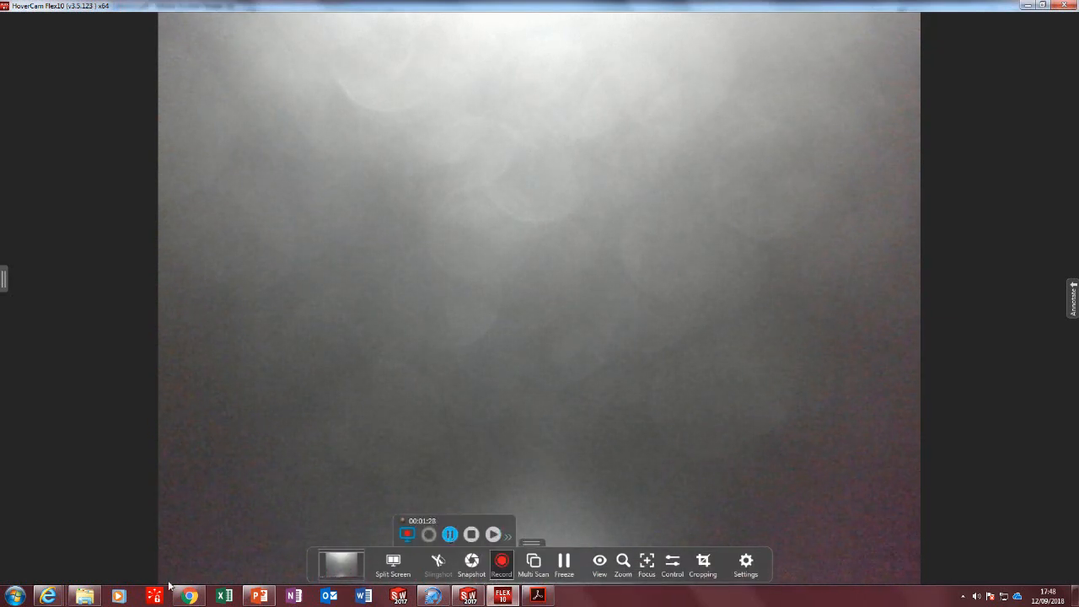
# Switch to SOLIDWORKS and make a drawing from the P.7 Fig 1.15 model, opening the existing drawing file of the same name.
pyautogui.moveTo(468, 595)
pyautogui.click(468, 539)
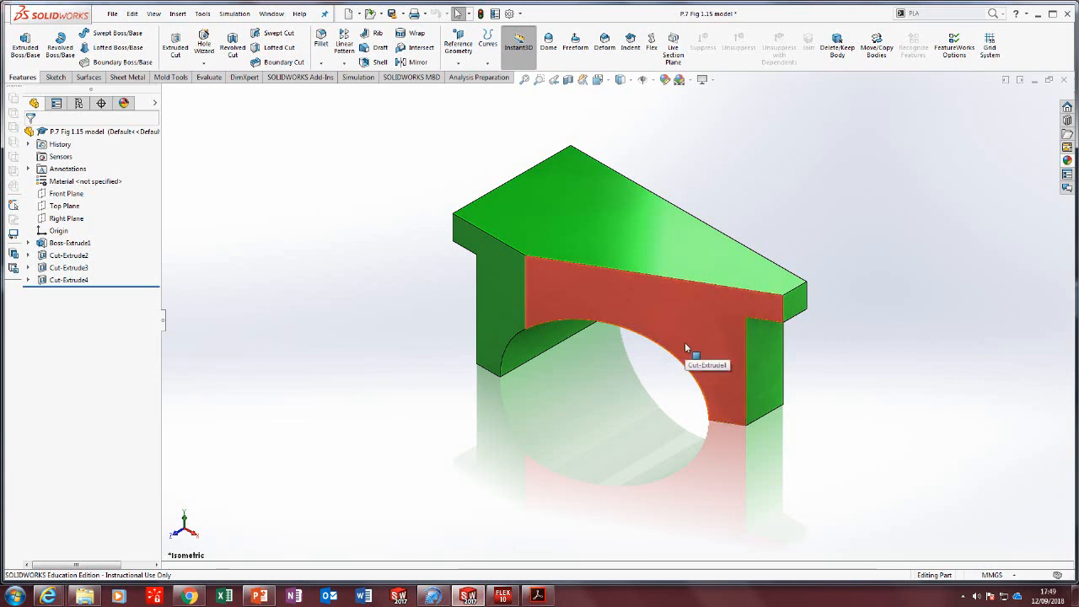
pyautogui.click(360, 15)
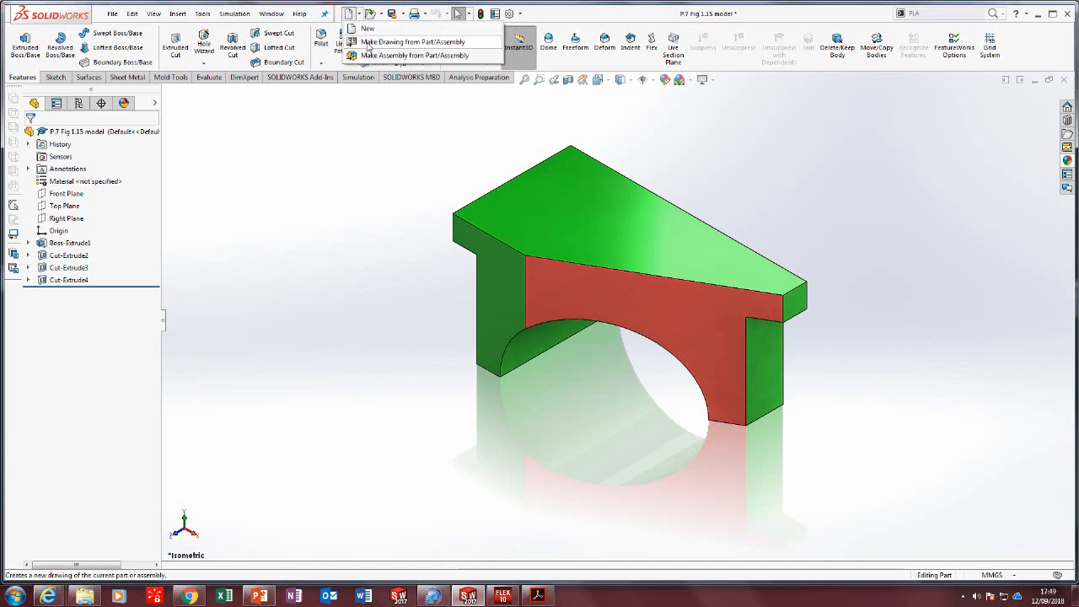
pyautogui.click(371, 41)
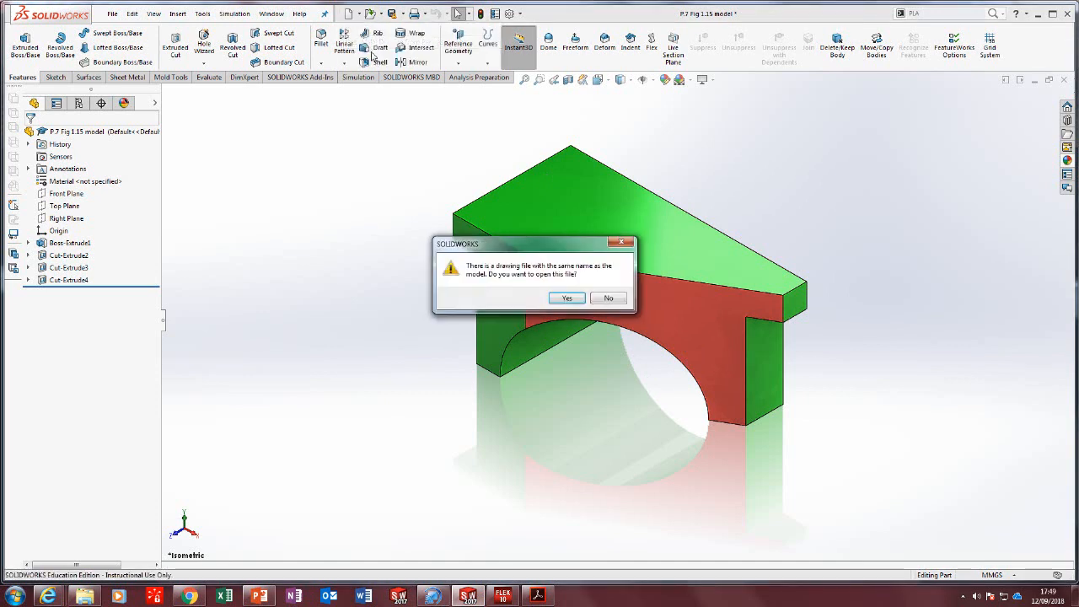
pyautogui.click(579, 299)
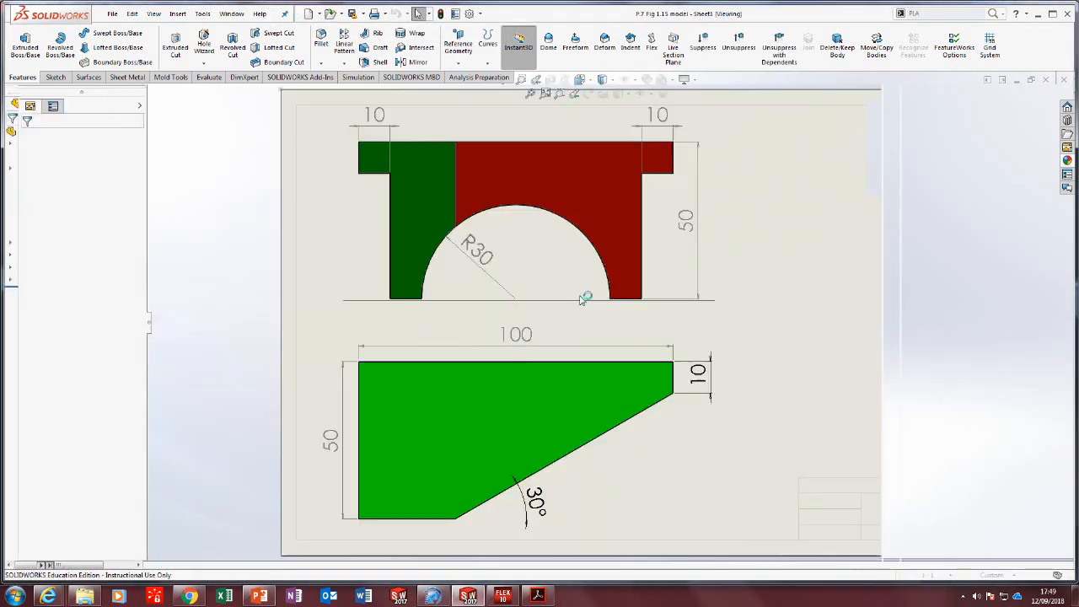
# Insert a Standard 3 View of the P.7 Fig 1.15 model on Sheet4.
pyautogui.scroll(3, 719, 402)
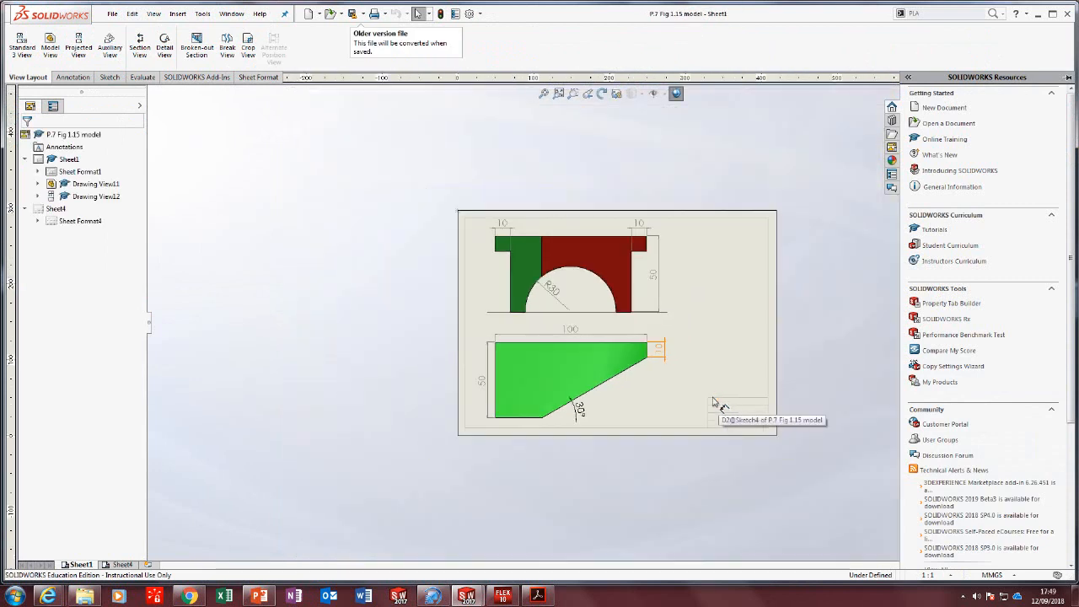
pyautogui.click(123, 564)
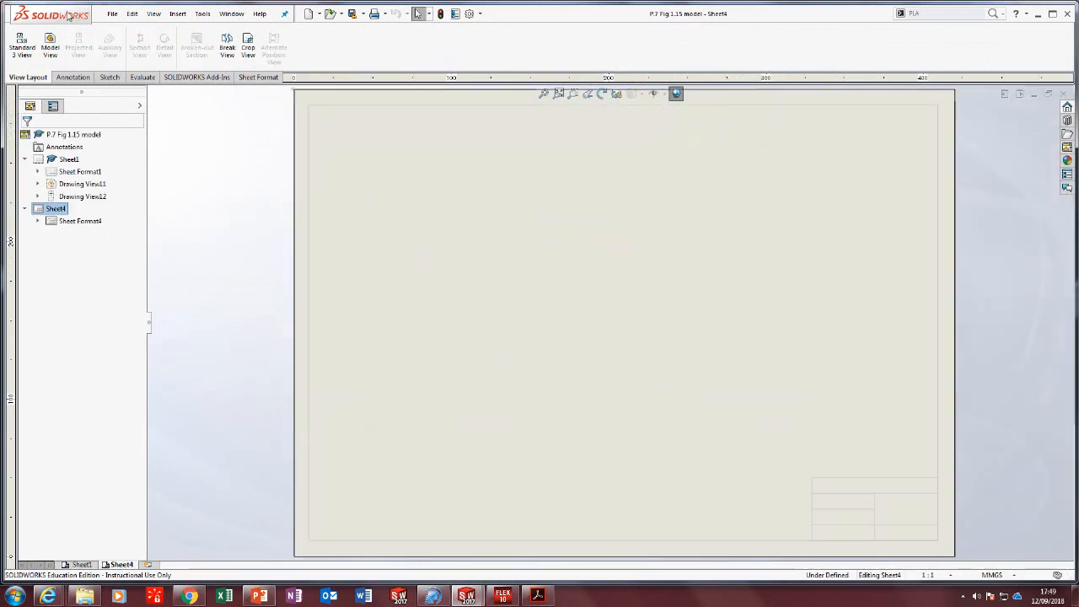
pyautogui.click(16, 54)
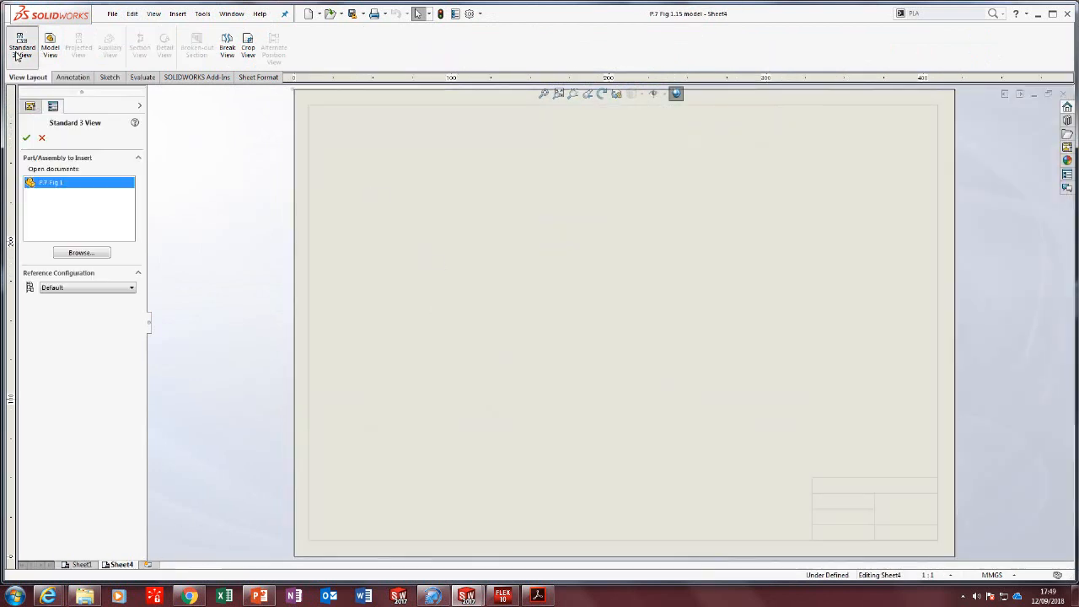
pyautogui.doubleClick(71, 185)
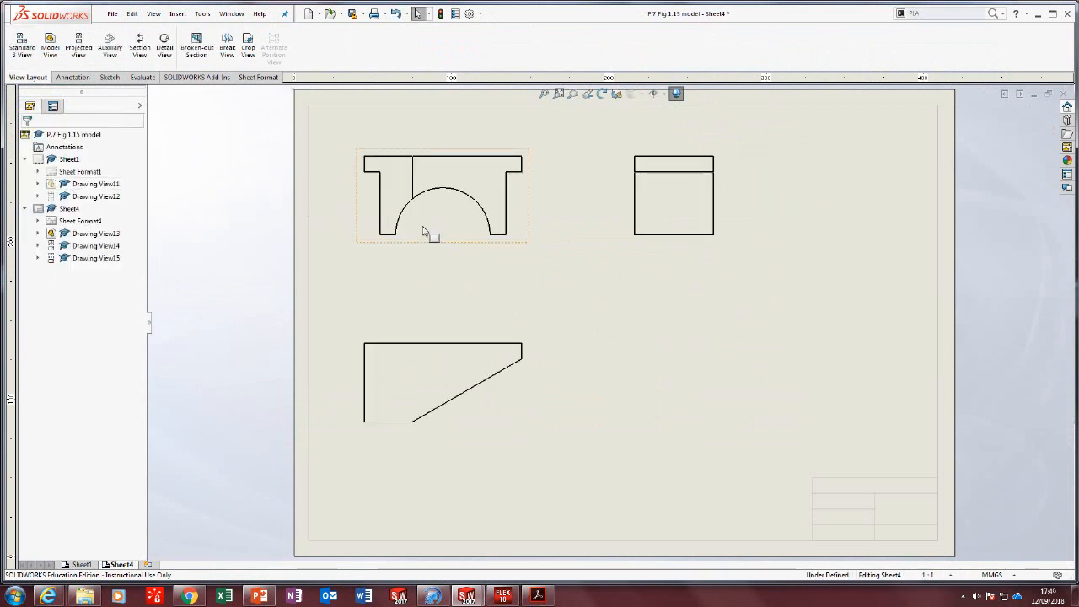
# Delete the projected end view and move the front elevation and its aligned plan to the middle of the sheet.
pyautogui.click(671, 239)
pyautogui.press('Delete')
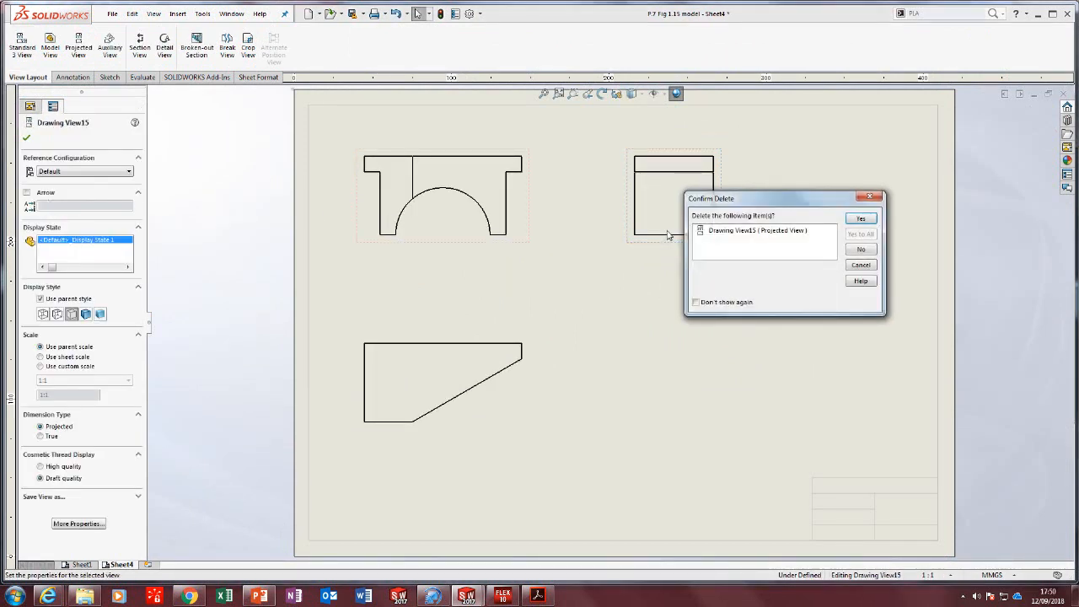
pyautogui.press('Return')
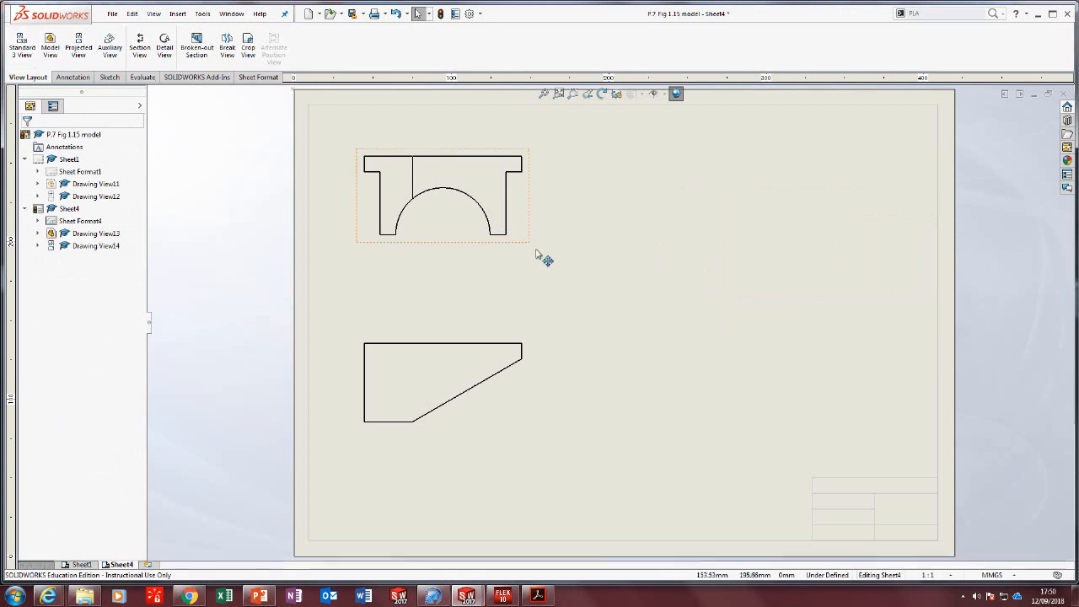
pyautogui.moveTo(535, 221)
pyautogui.mouseDown()
pyautogui.moveTo(543, 272)
pyautogui.moveTo(696, 279)
pyautogui.mouseUp()
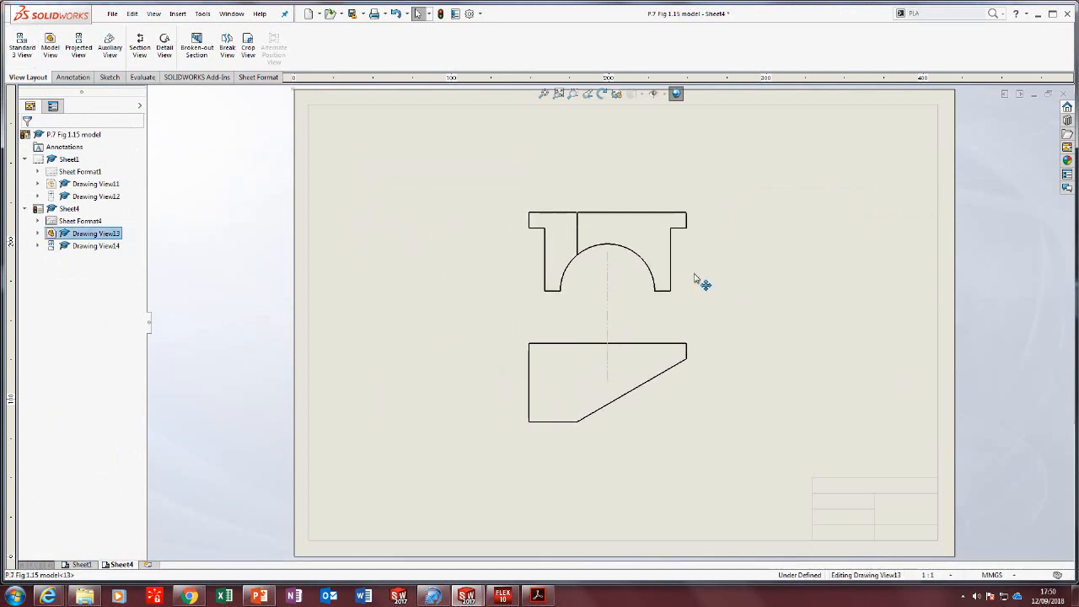
pyautogui.click(226, 190)
pyautogui.click(89, 54)
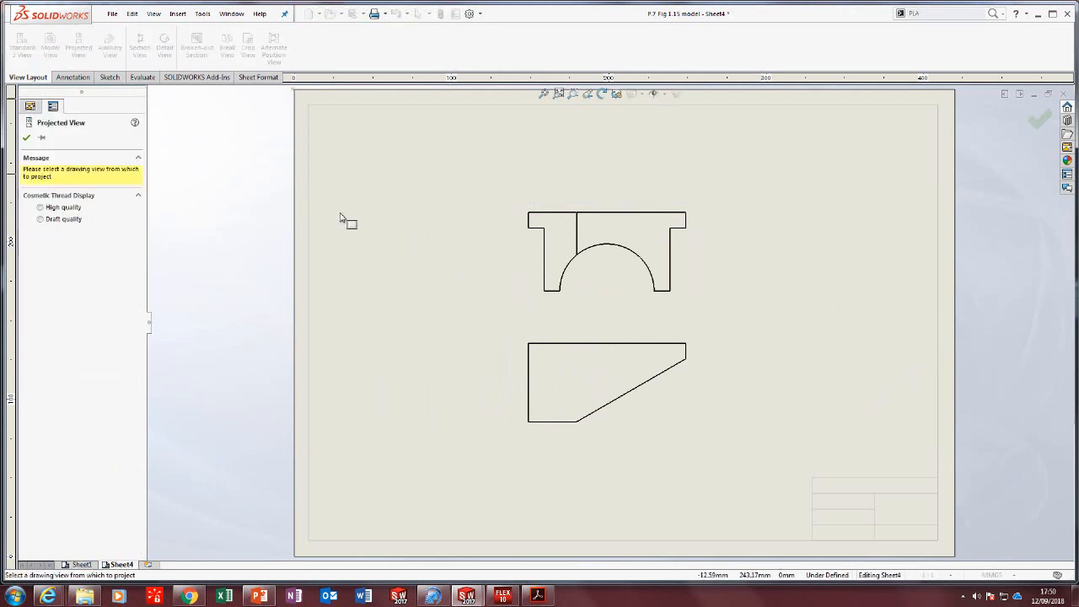
pyautogui.click(615, 387)
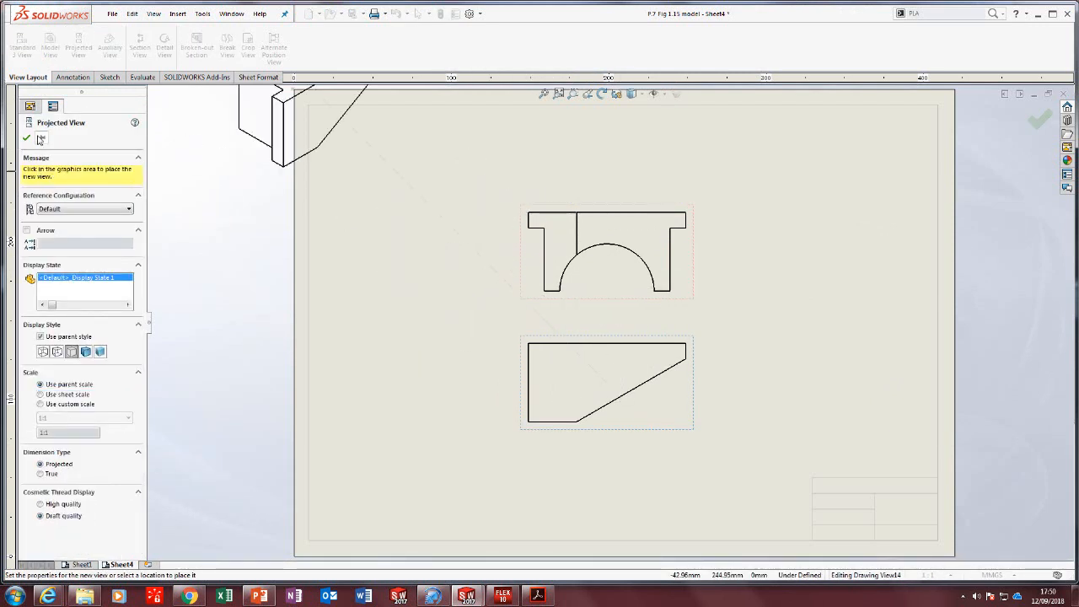
pyautogui.press('Escape')
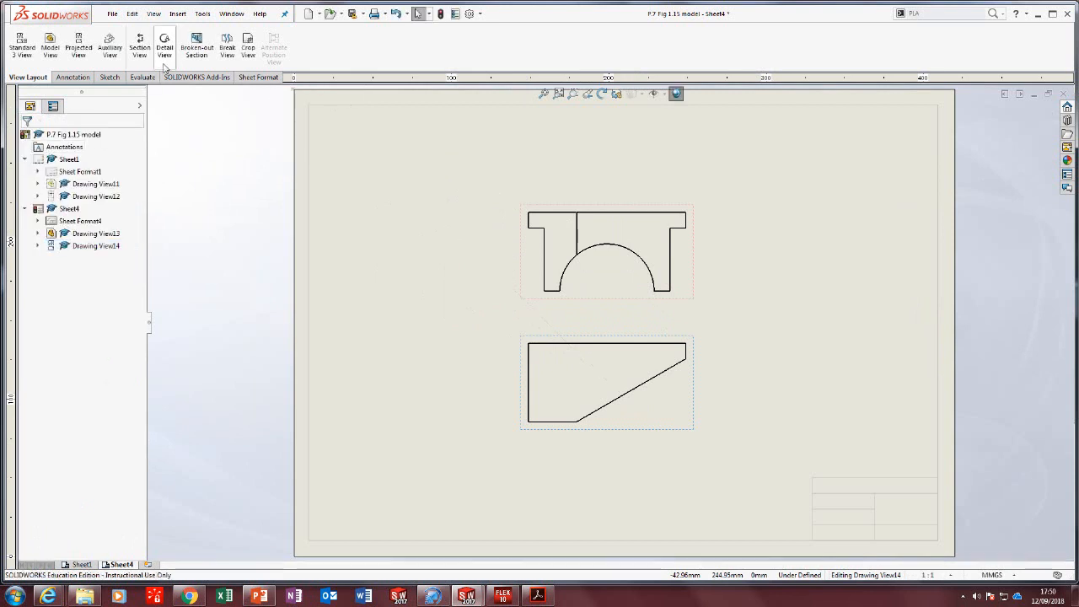
# Create an auxiliary view from the plan's sloping cut edge, placed beyond the elevation, and shift it along its projection line inside the sheet.
pyautogui.click(109, 47)
pyautogui.click(616, 402)
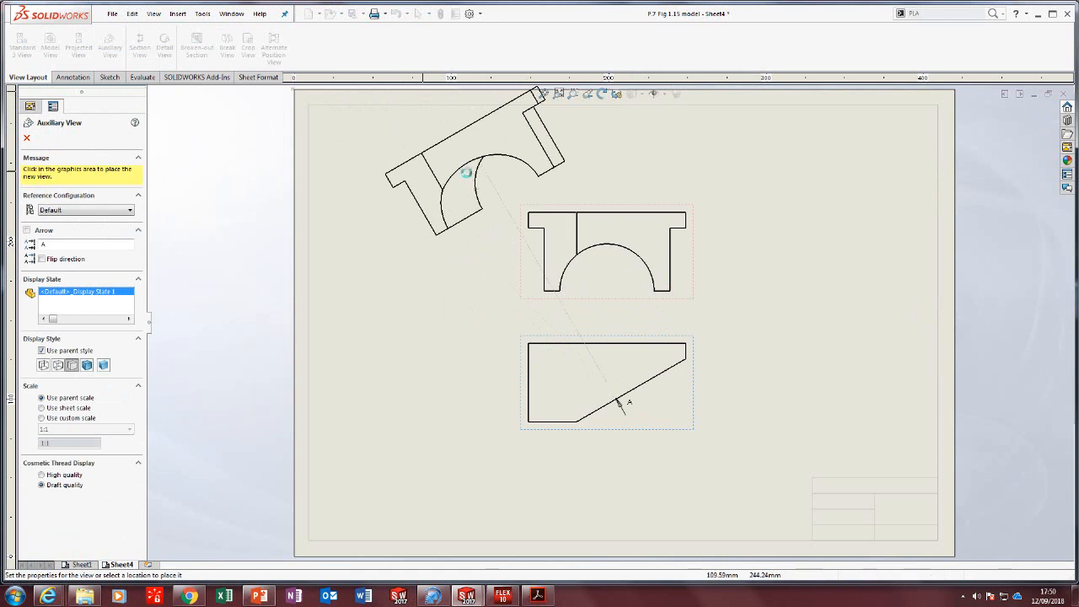
pyautogui.click(467, 176)
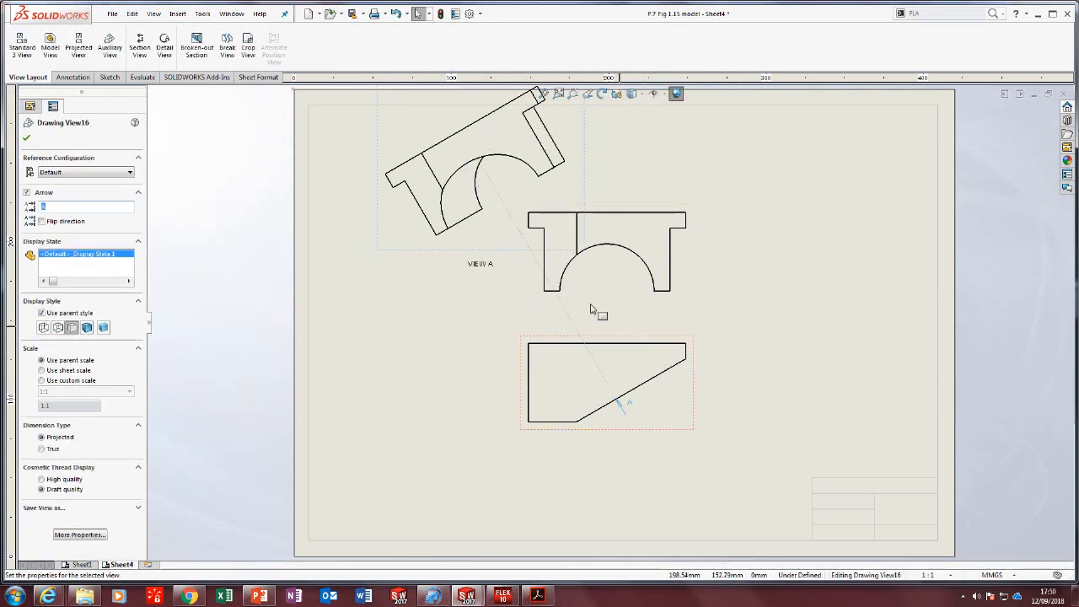
pyautogui.scroll(2, 614, 181)
pyautogui.moveTo(594, 166); pyautogui.dragTo(600, 183)
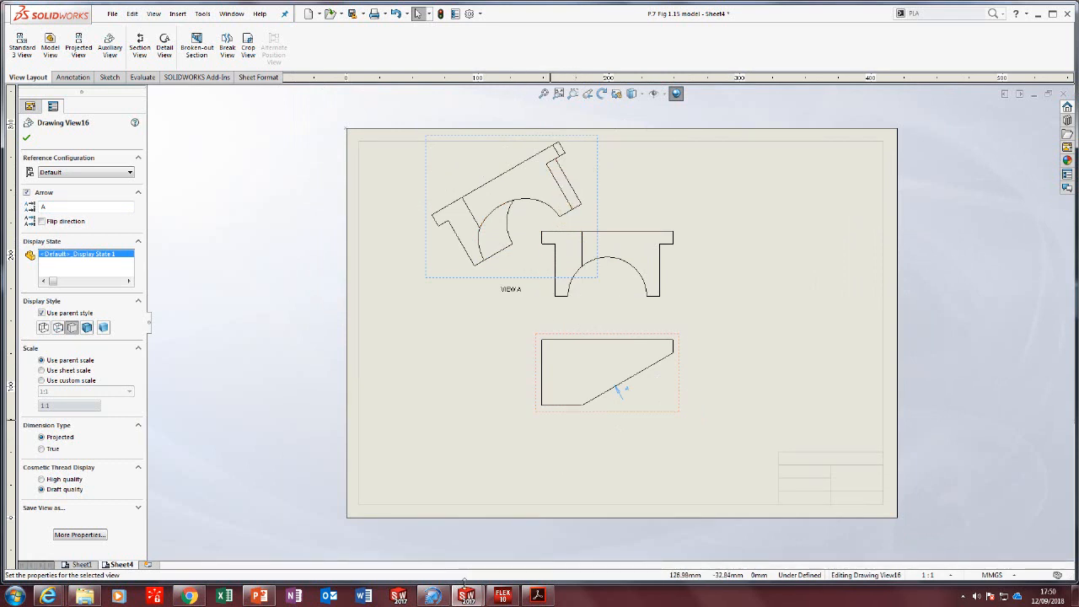
# Return to the part window and open the Planes of Reference part from the desktop folder 5th year DCG 2018 to 2019.
pyautogui.moveTo(472, 595)
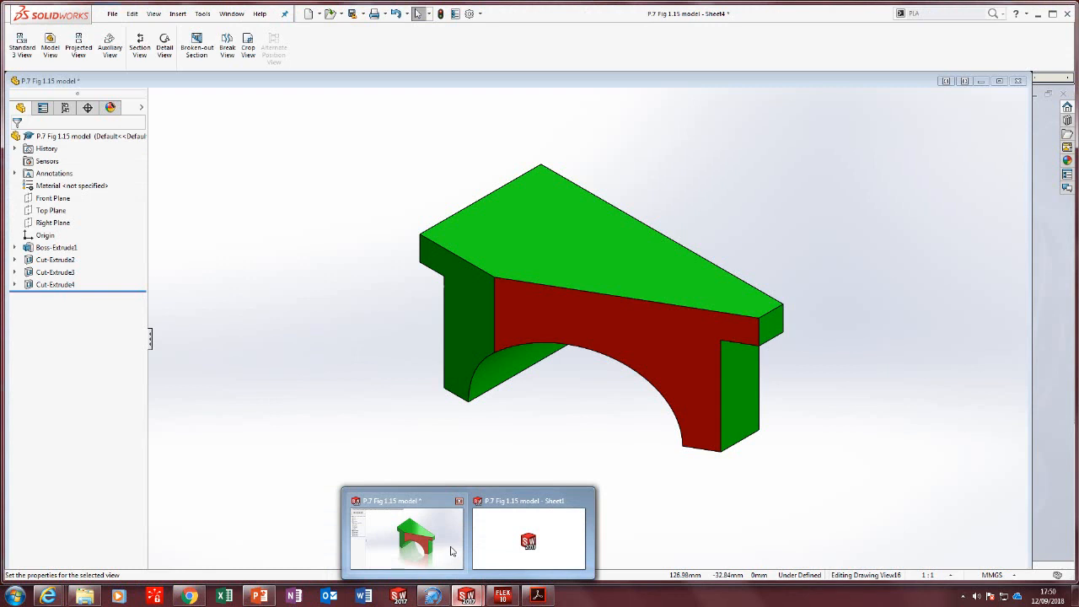
pyautogui.click(455, 550)
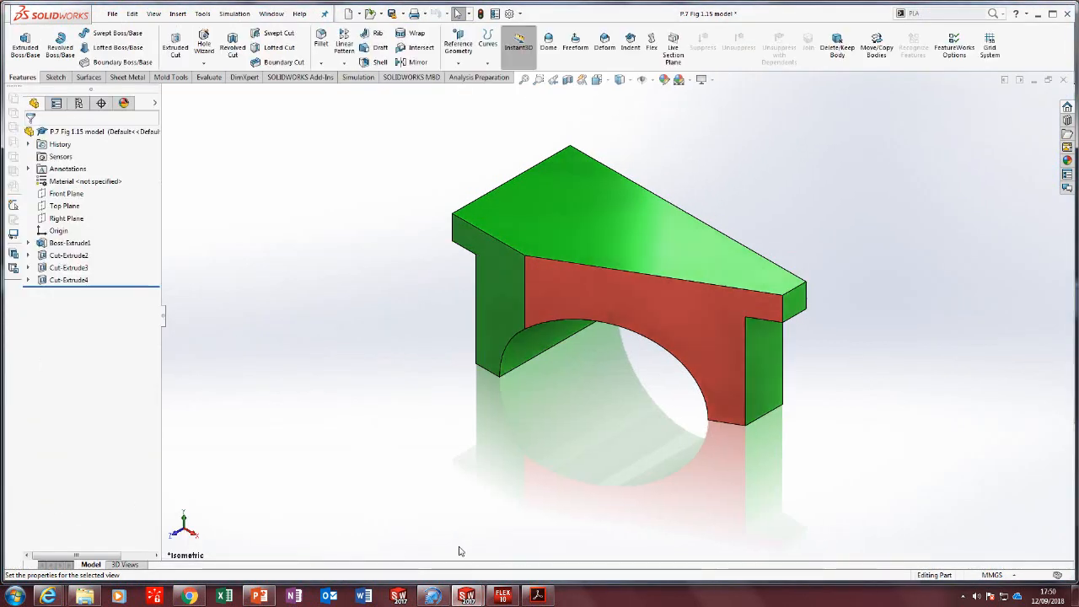
pyautogui.click(369, 14)
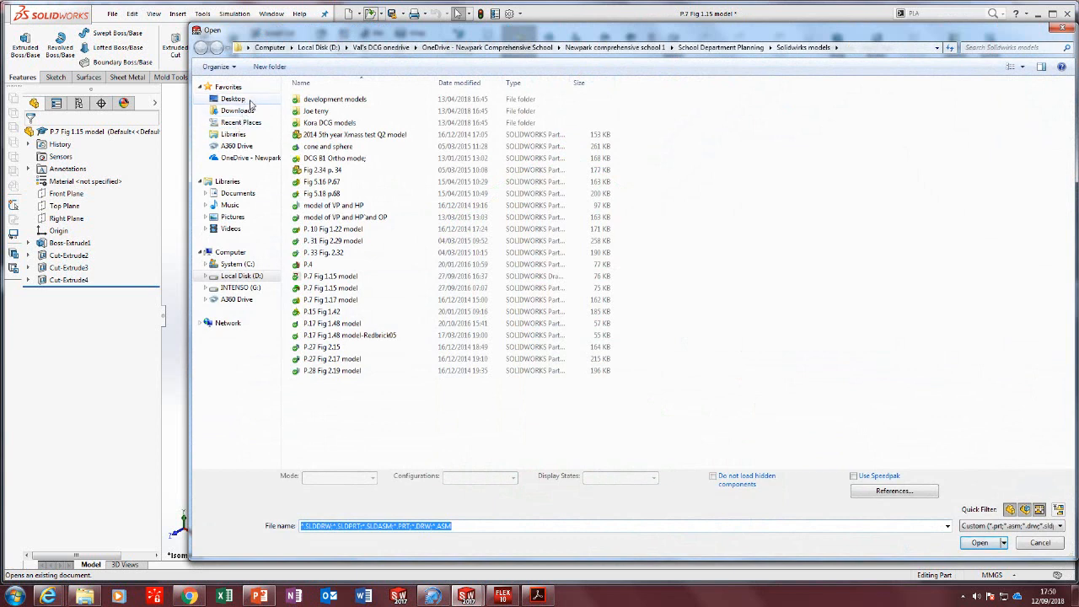
pyautogui.click(233, 99)
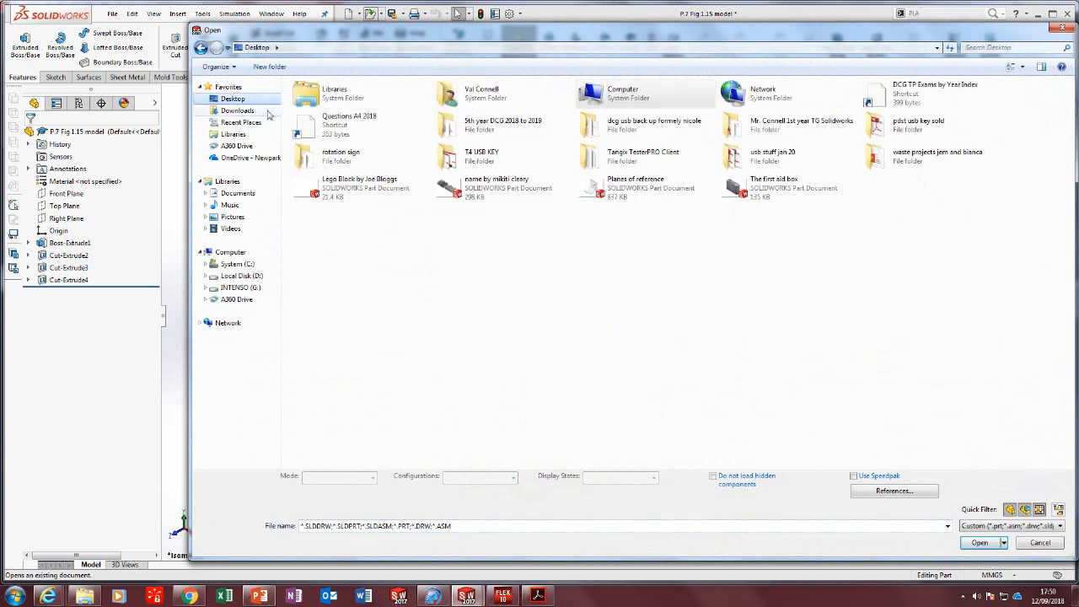
pyautogui.doubleClick(511, 144)
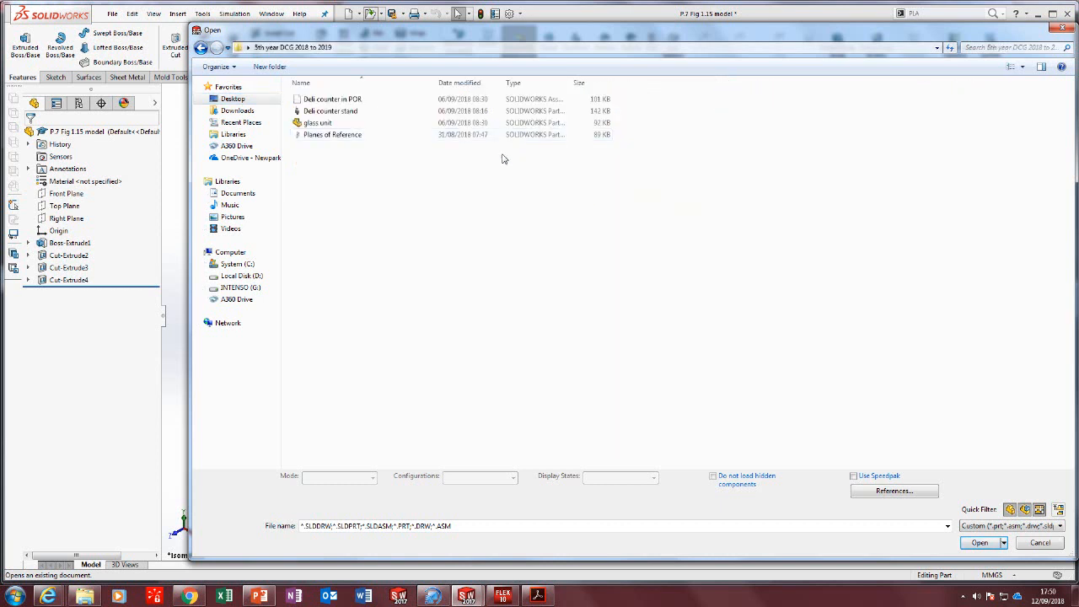
pyautogui.doubleClick(370, 138)
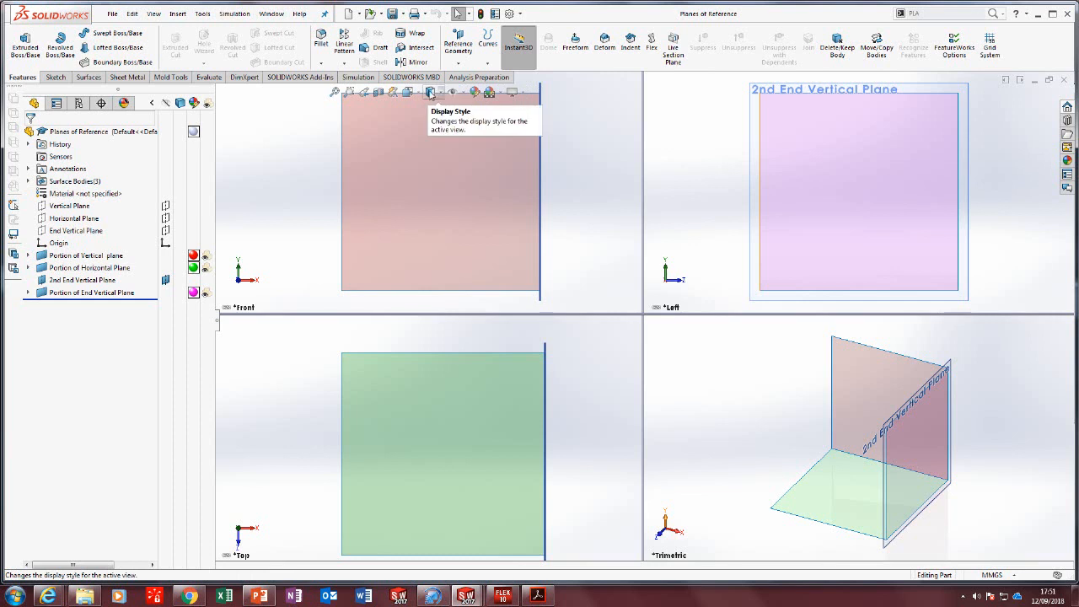
# Replace the four-viewport layout of the Planes of Reference part with a single viewport in isometric view.
pyautogui.scroll(2, 784, 297)
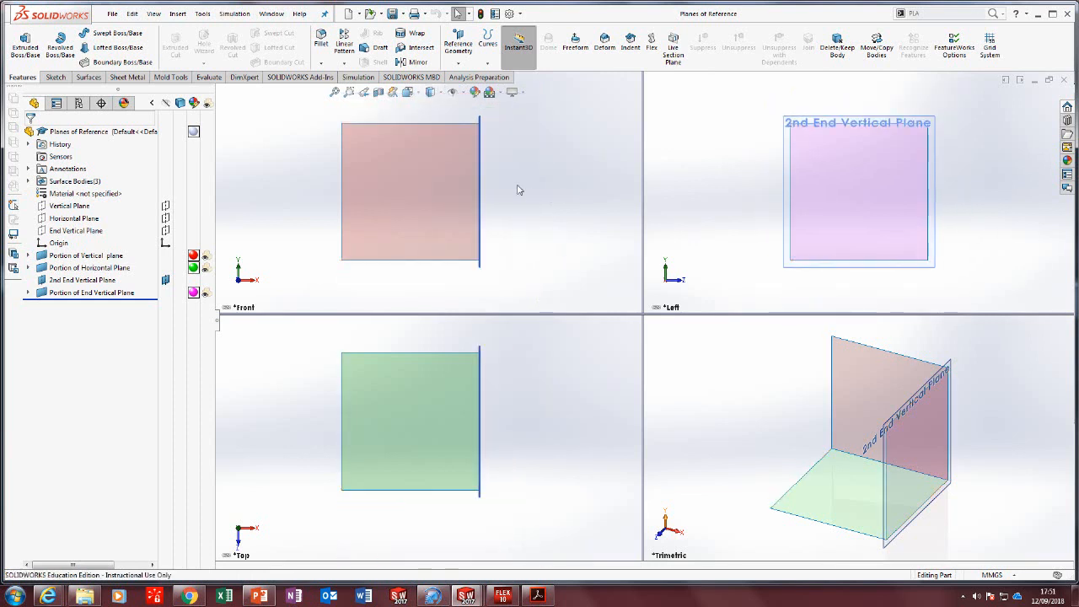
pyautogui.click(416, 95)
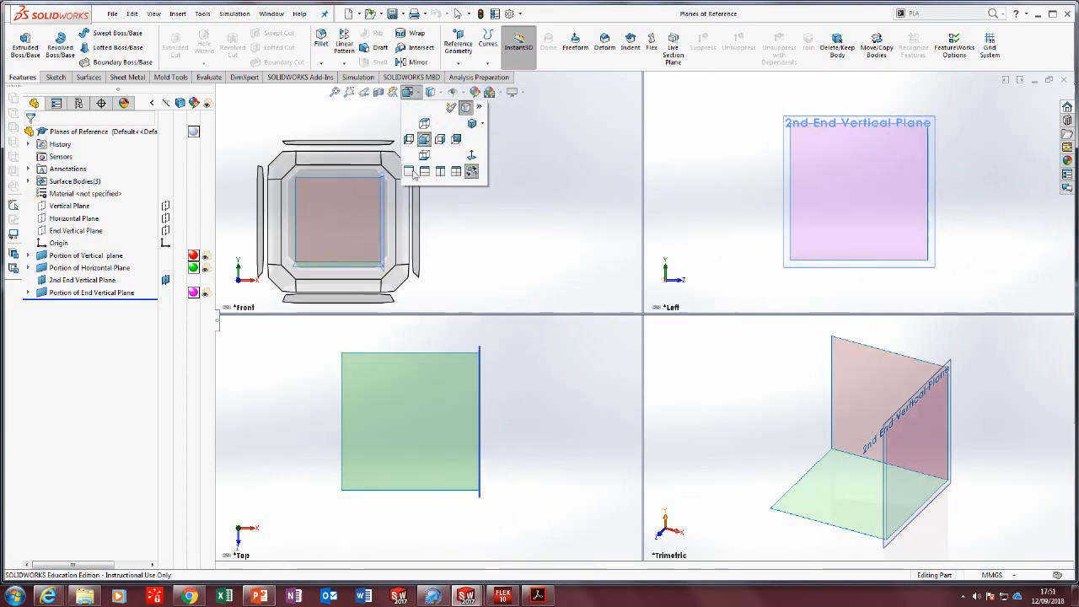
pyautogui.click(412, 175)
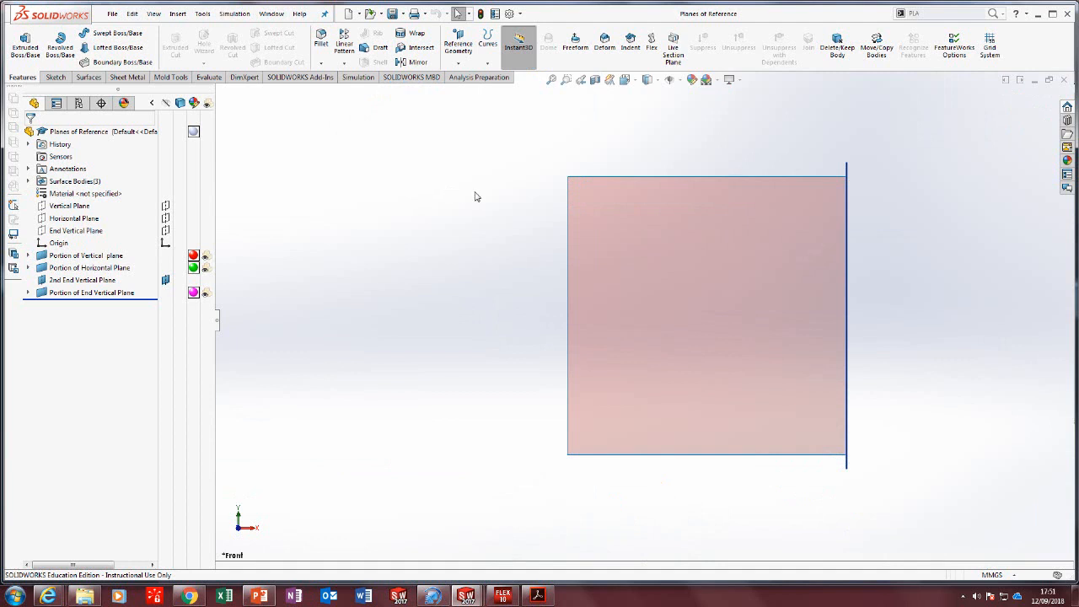
pyautogui.hotkey('ctrl', '7')
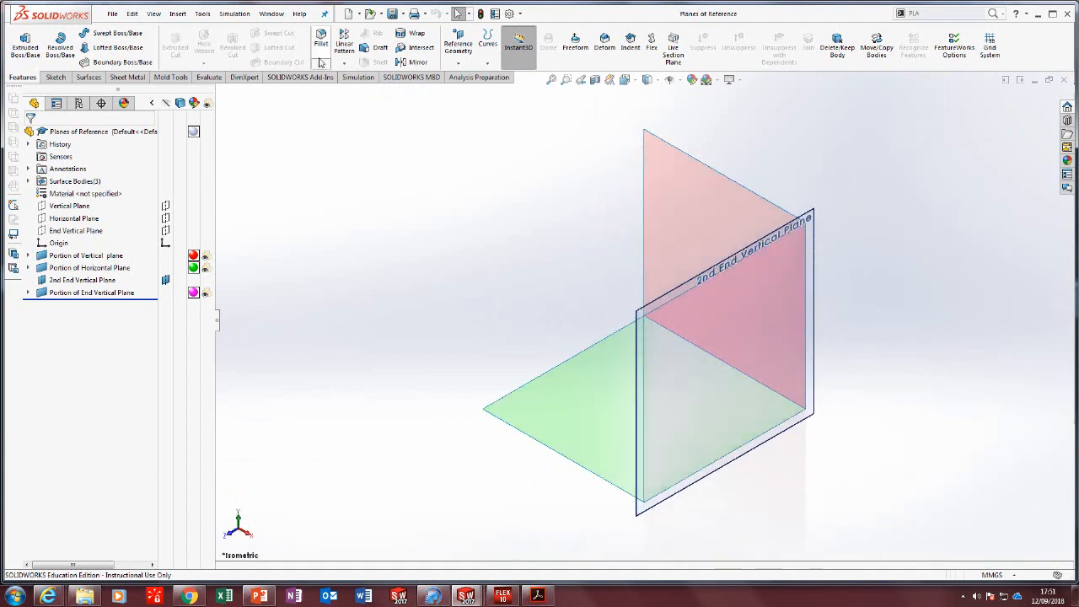
# Save the part as a part template named "Planes of Reference (5th year)" in the templates folder and close it.
pyautogui.click(112, 13)
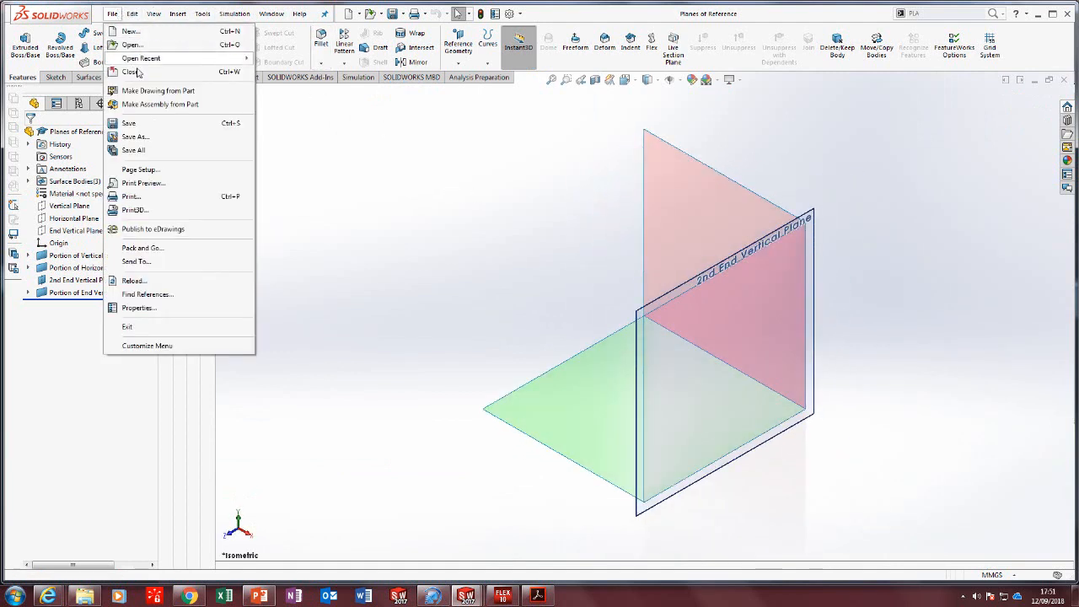
pyautogui.click(134, 137)
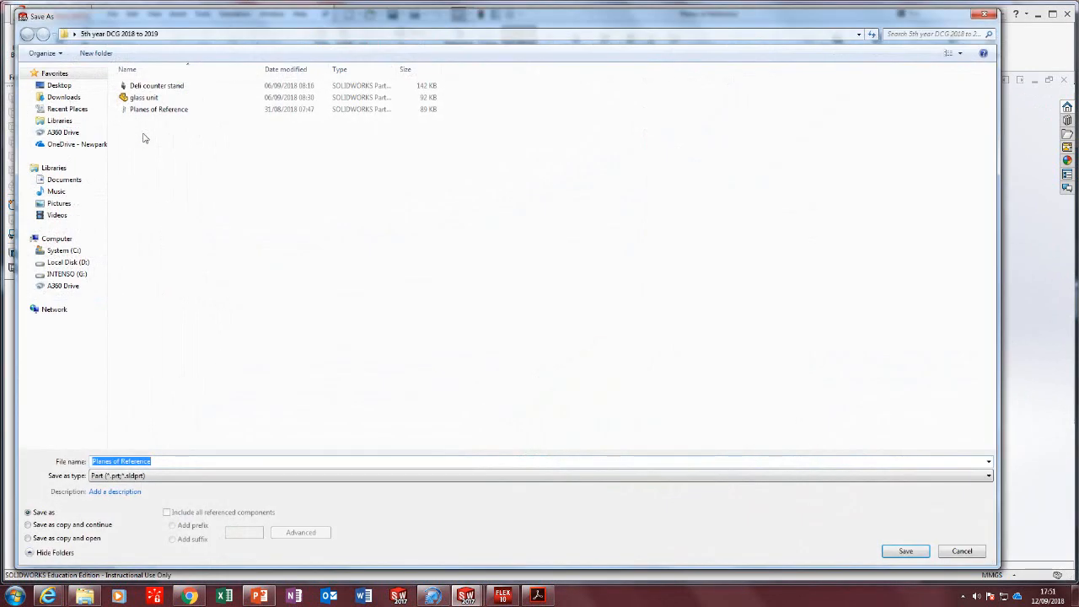
pyautogui.click(185, 477)
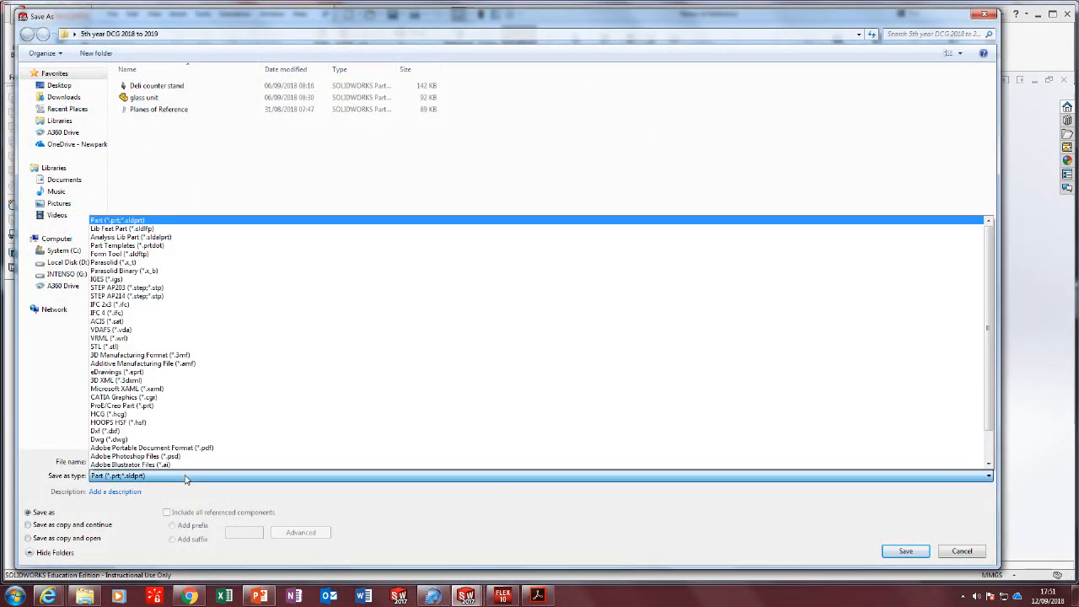
pyautogui.click(165, 247)
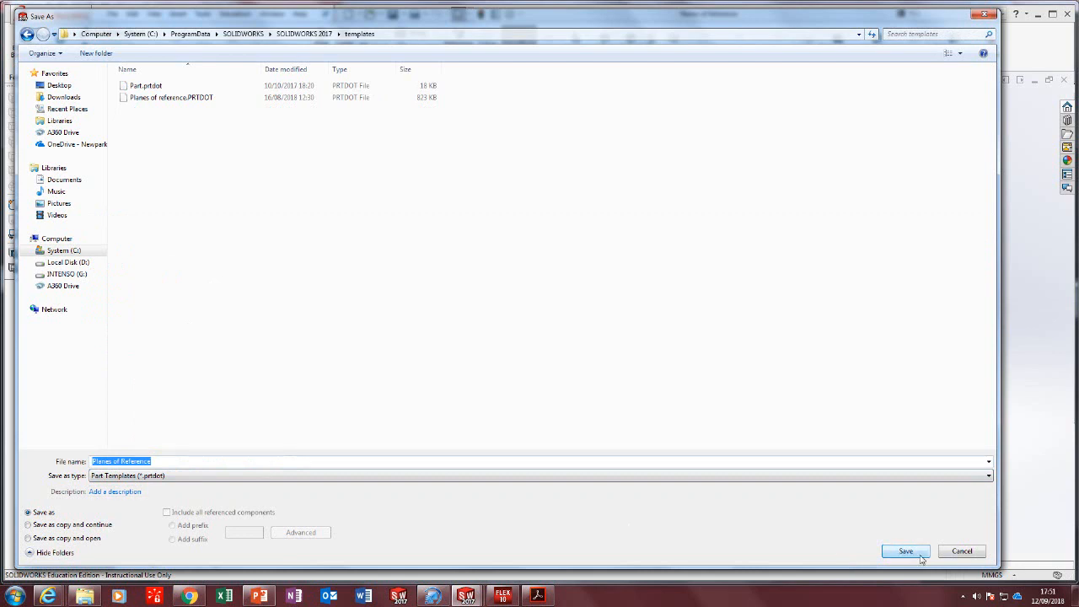
pyautogui.click(274, 460)
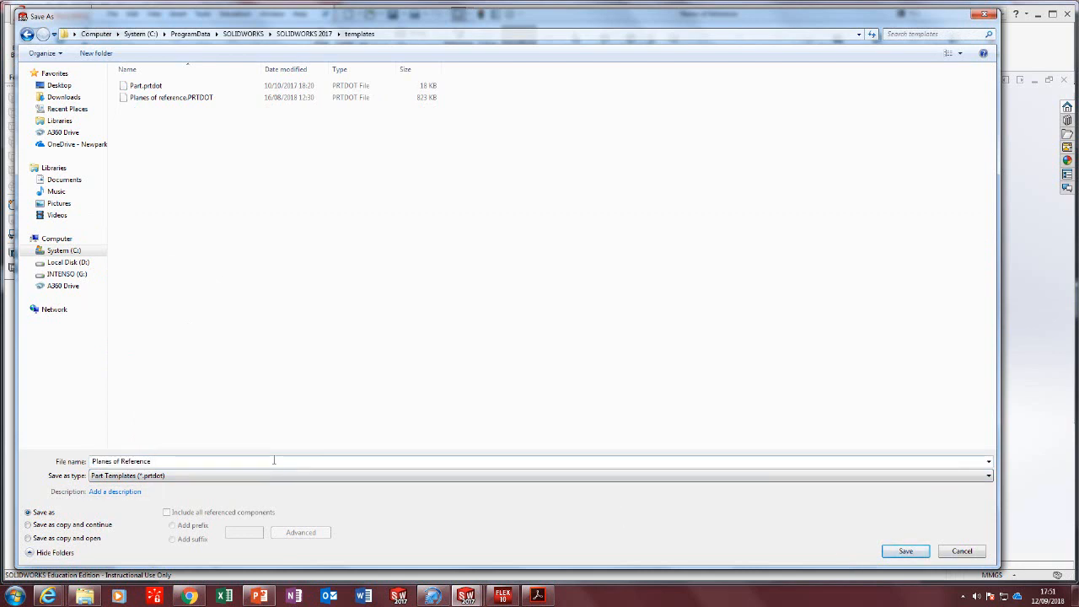
pyautogui.write('(5th year')
pyautogui.click(902, 554)
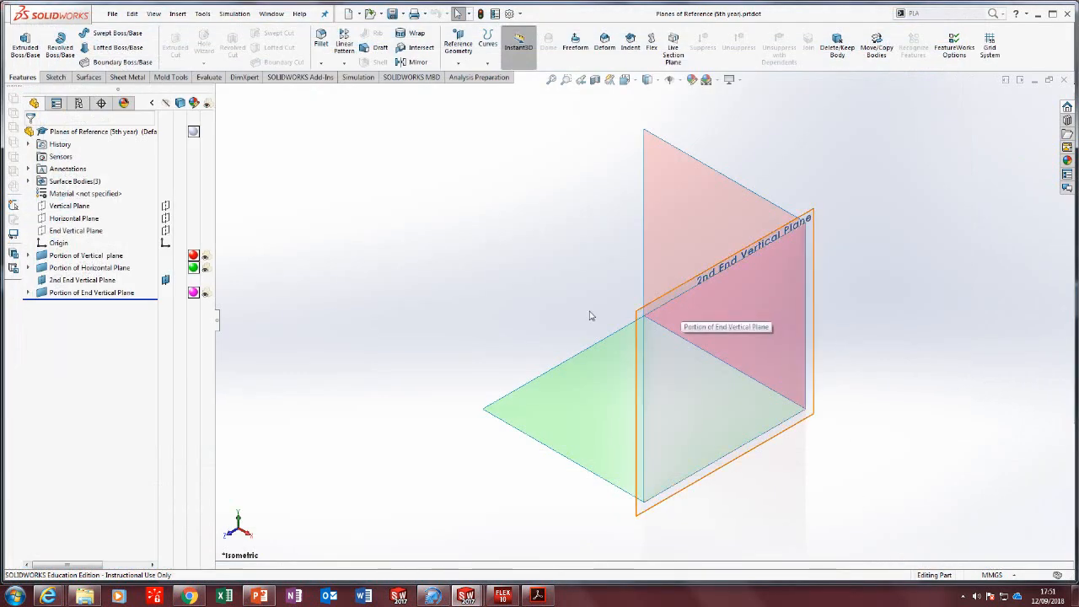
pyautogui.click(1063, 80)
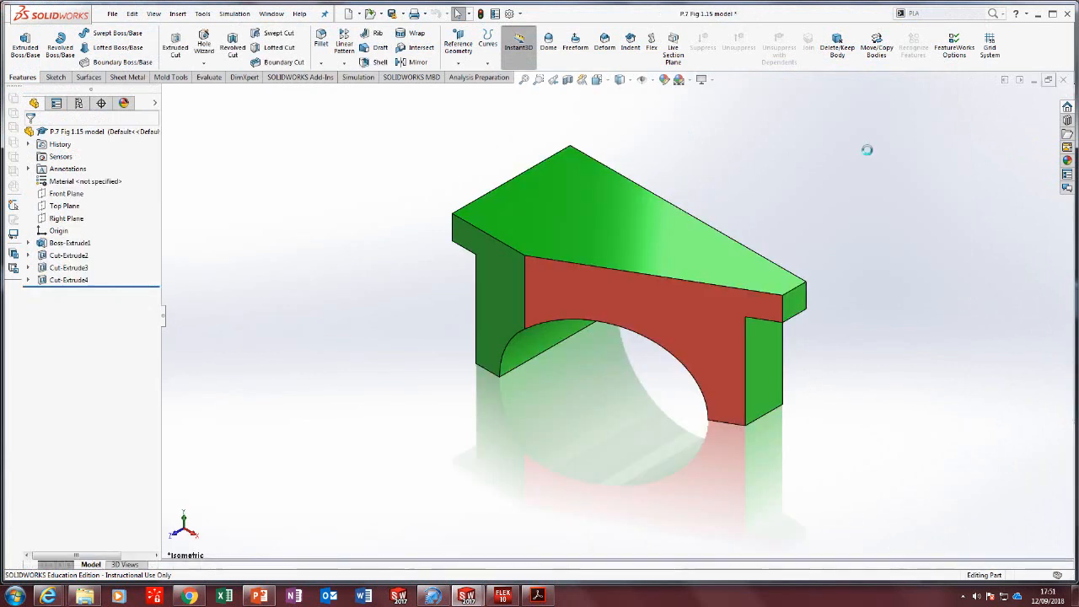
# Create a new part from the existing "Planes of reference" template, show it in isometric view, and glance at Fig. 2.19 in the textbook PDF.
pyautogui.click(347, 13)
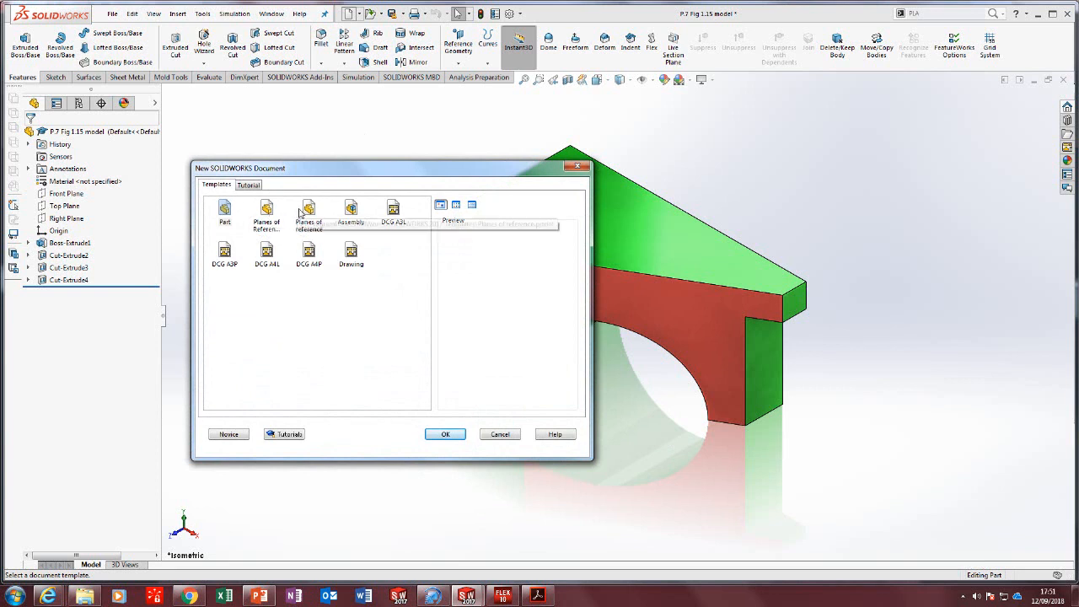
pyautogui.click(306, 207)
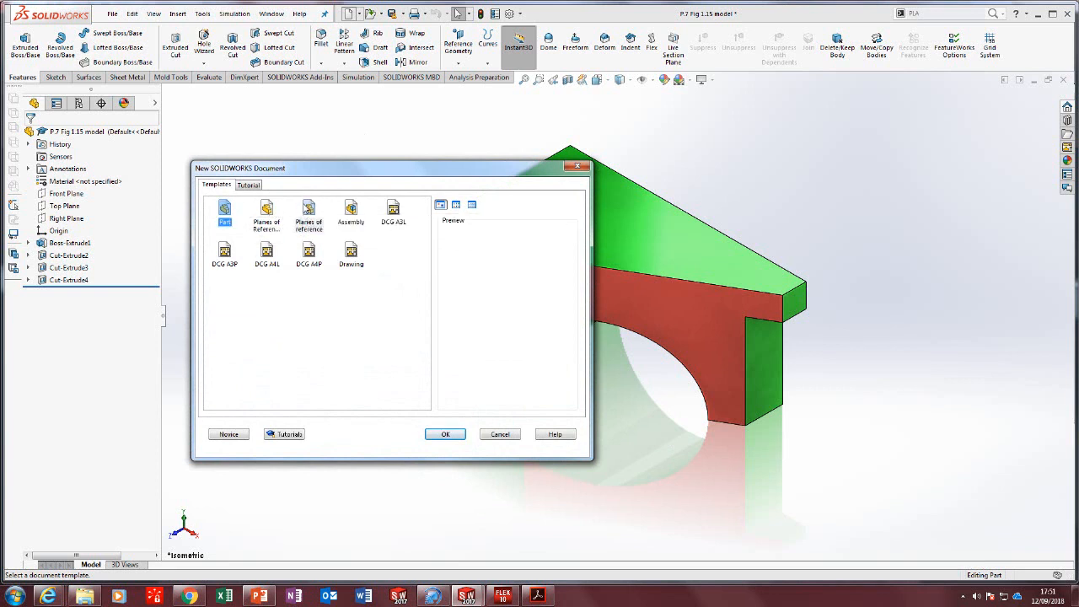
pyautogui.doubleClick(306, 207)
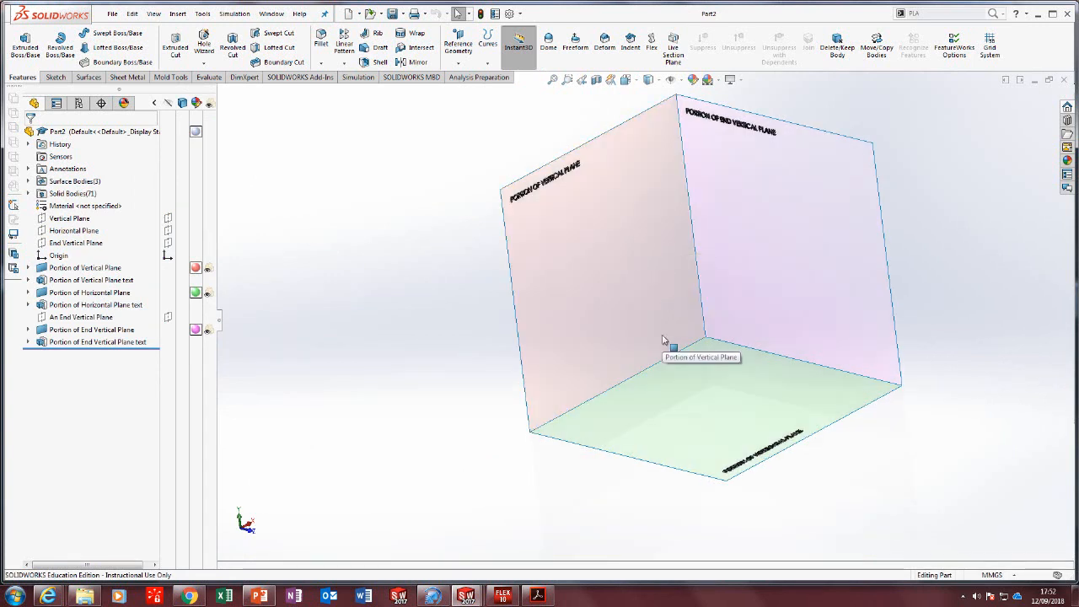
pyautogui.hotkey('ctrl', '7')
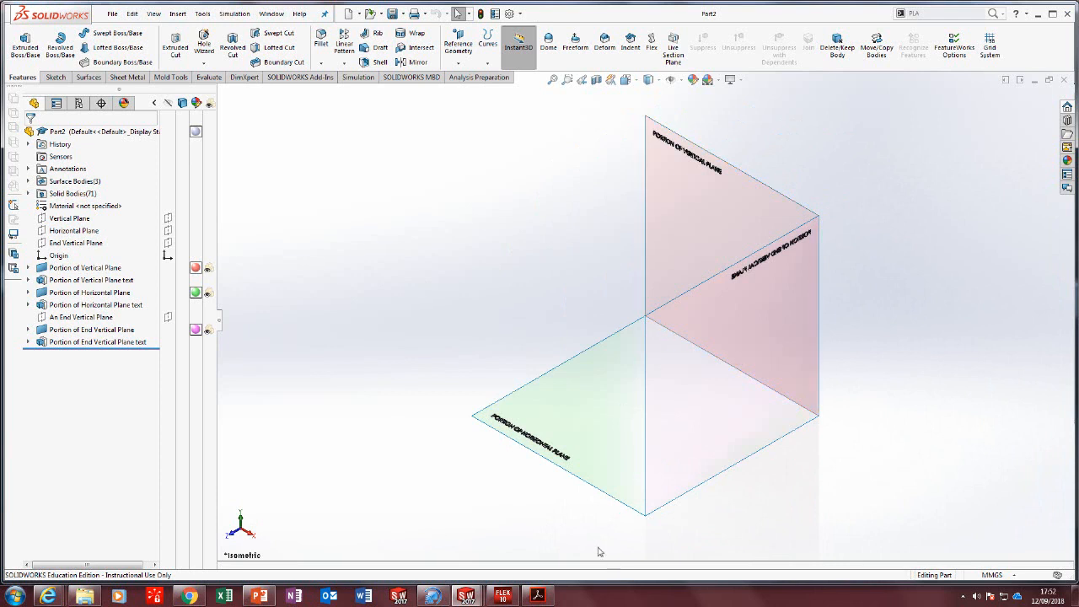
pyautogui.click(536, 595)
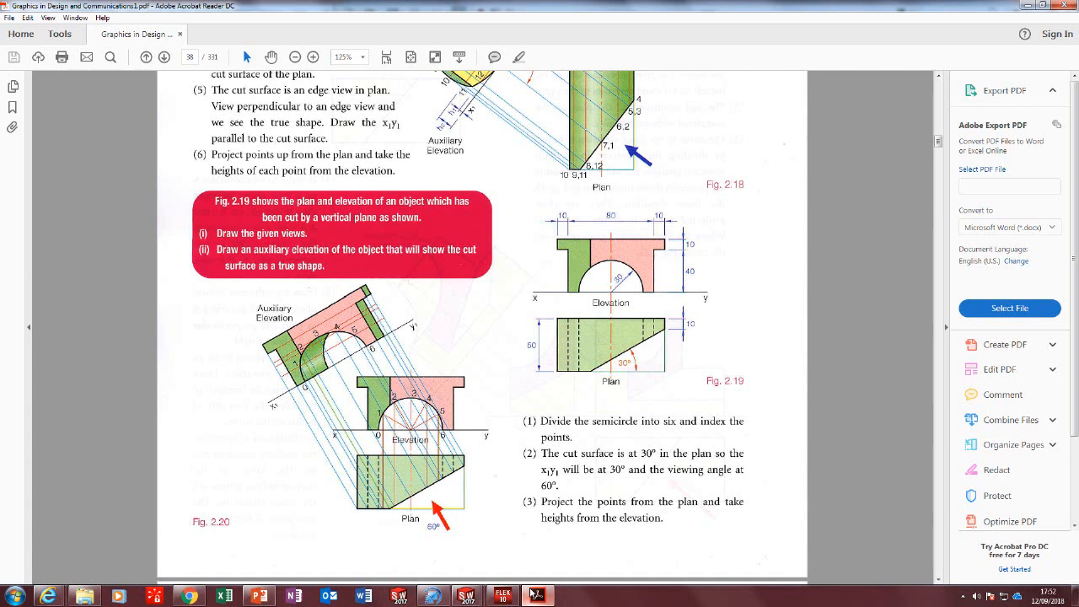
pyautogui.click(534, 595)
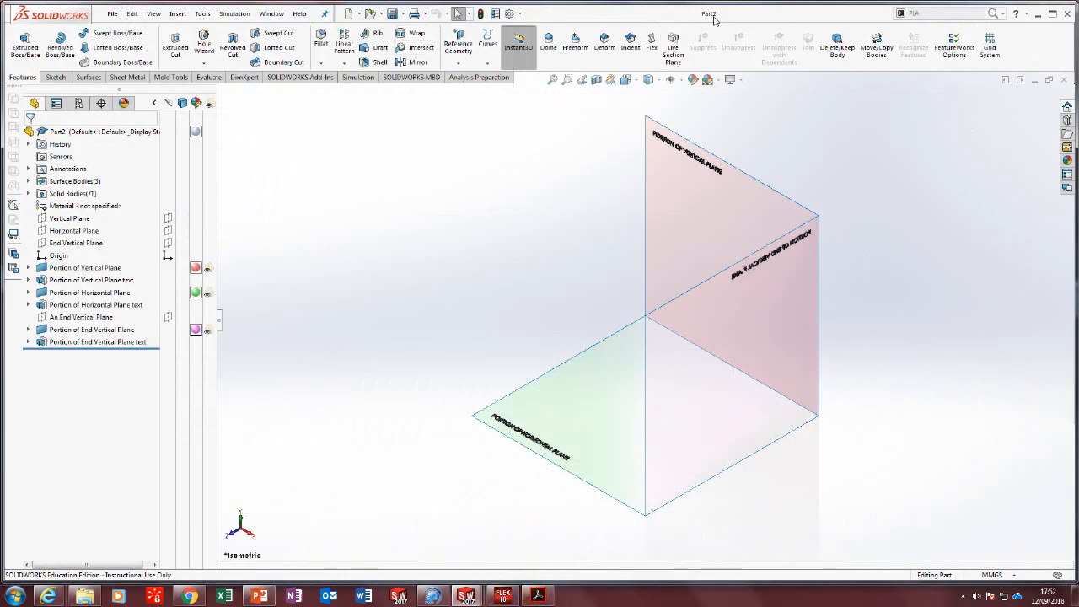
# Save the new part as "Auxiliary Elevation modelling" in the desktop folder 5th year DCG 2018 to 2019.
pyautogui.click(393, 13)
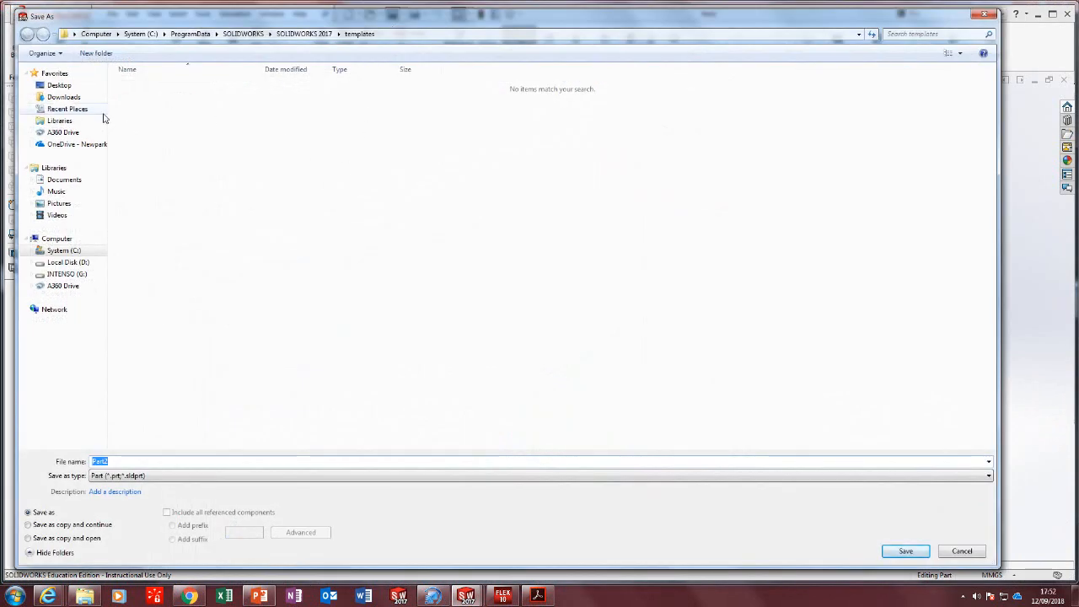
pyautogui.click(62, 85)
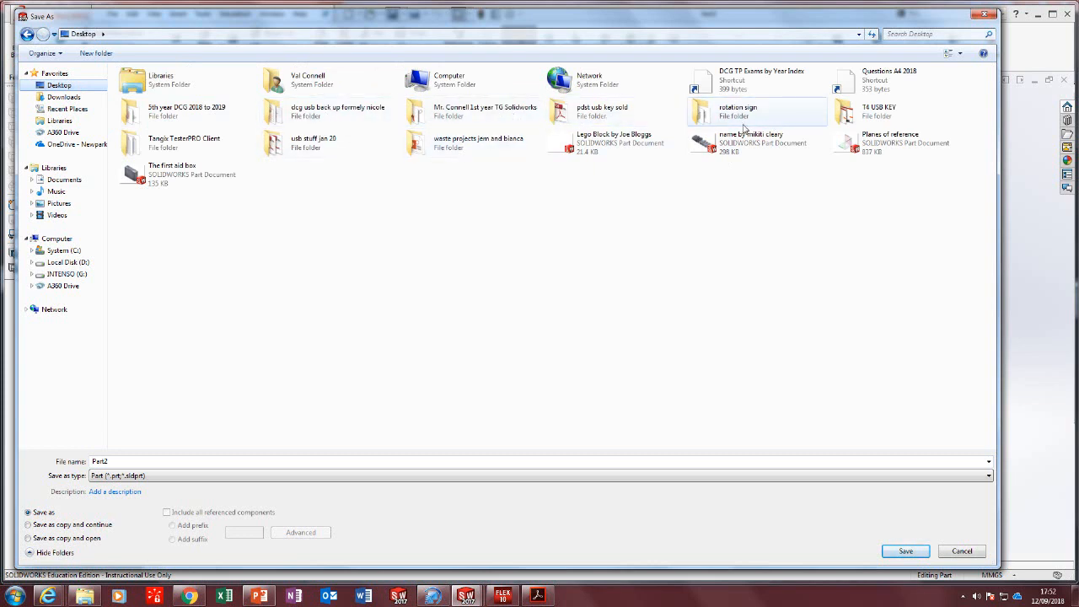
pyautogui.doubleClick(208, 116)
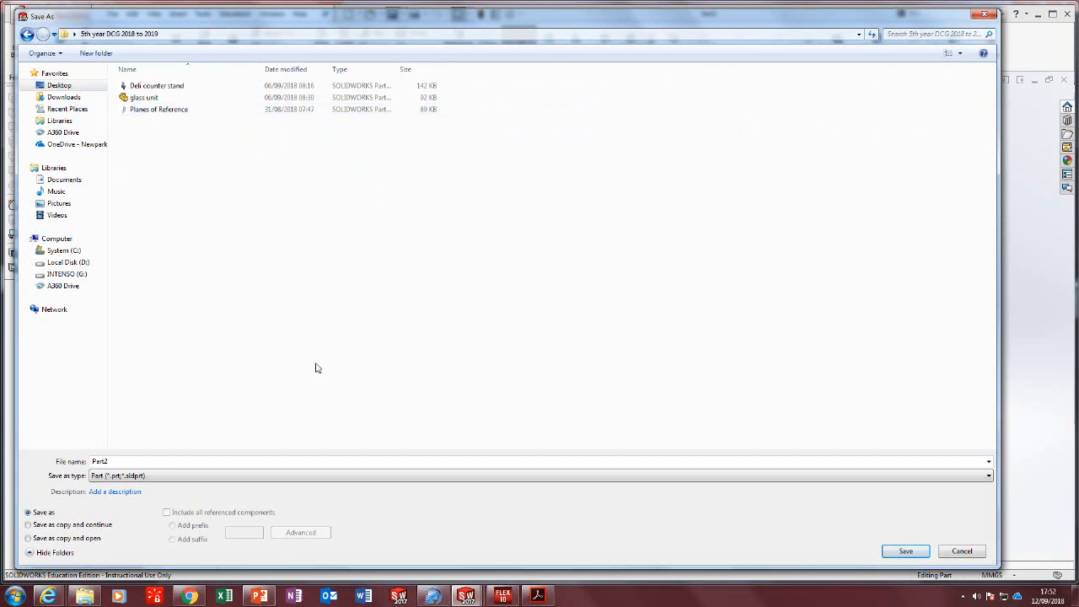
pyautogui.doubleClick(119, 461)
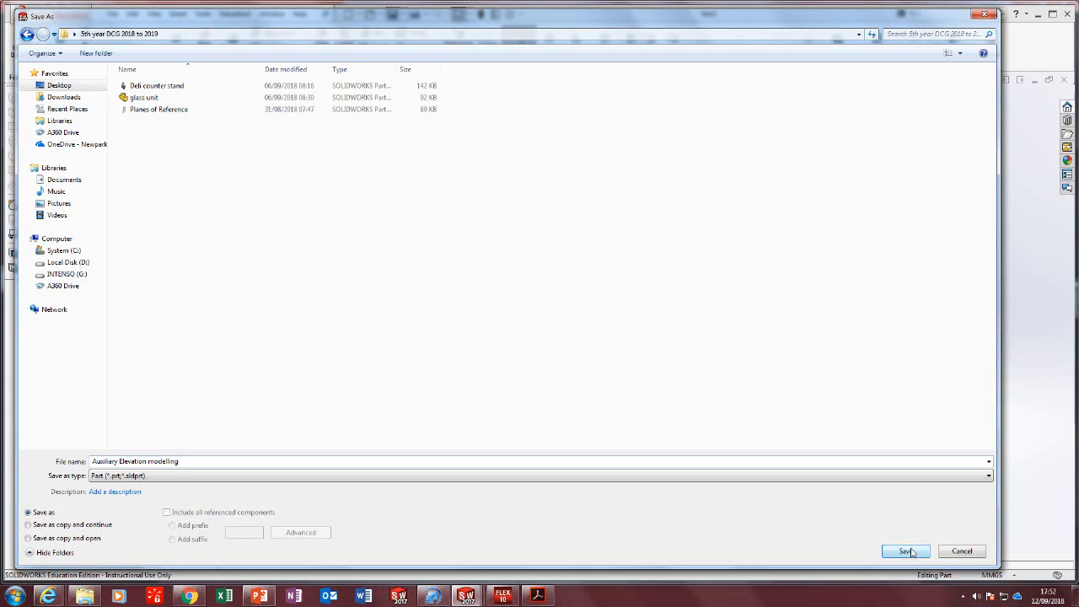
pyautogui.click(909, 552)
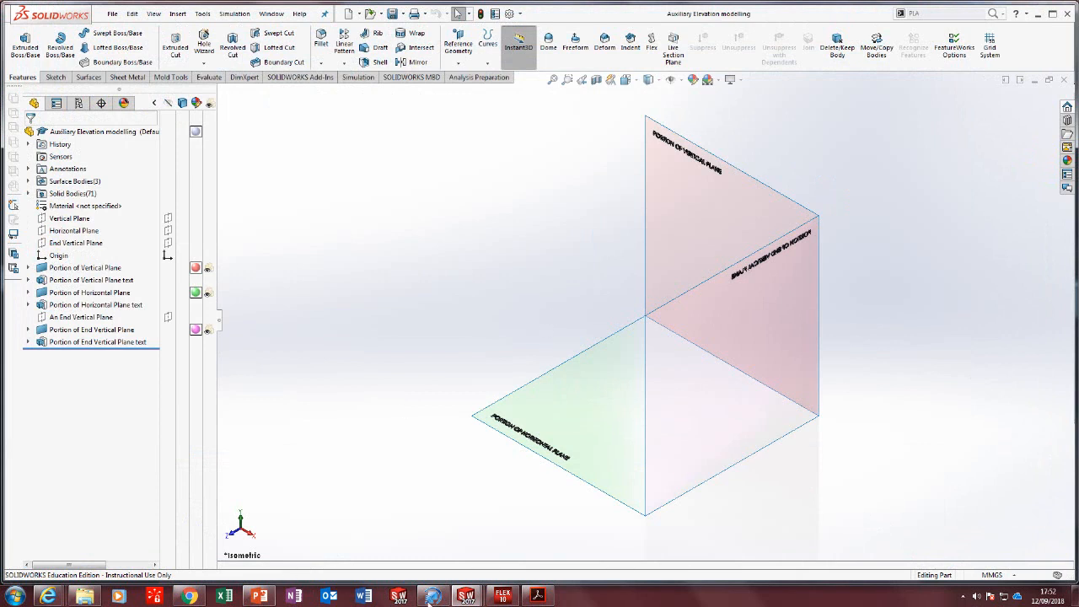
# Switch to the P.7 Fig 1.15 model, roll it back to just after Boss-Extrude1, and check the base block's dimensions.
pyautogui.click(537, 595)
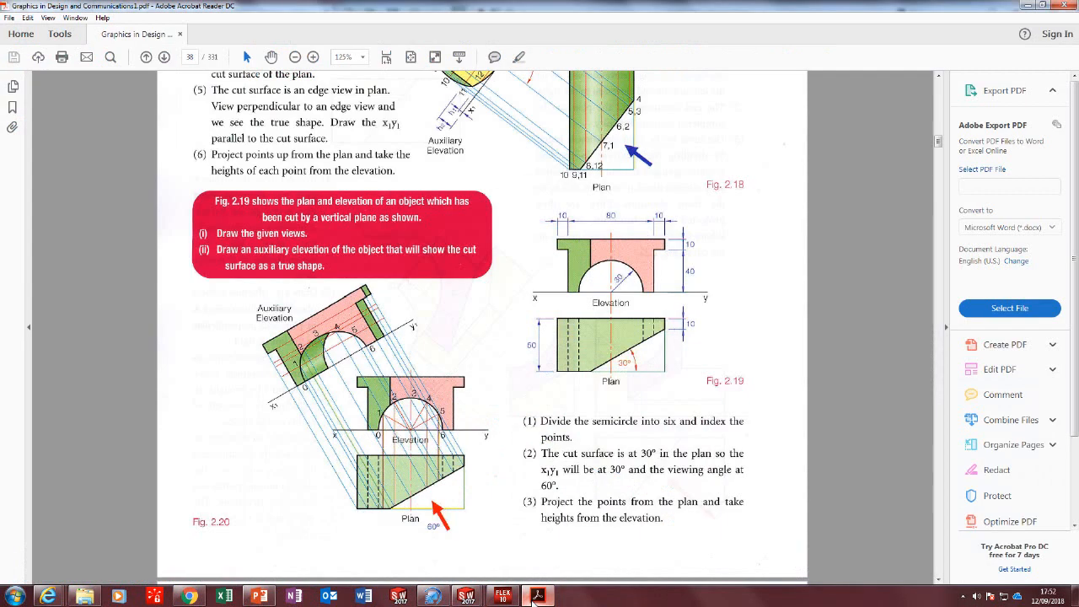
pyautogui.moveTo(466, 596)
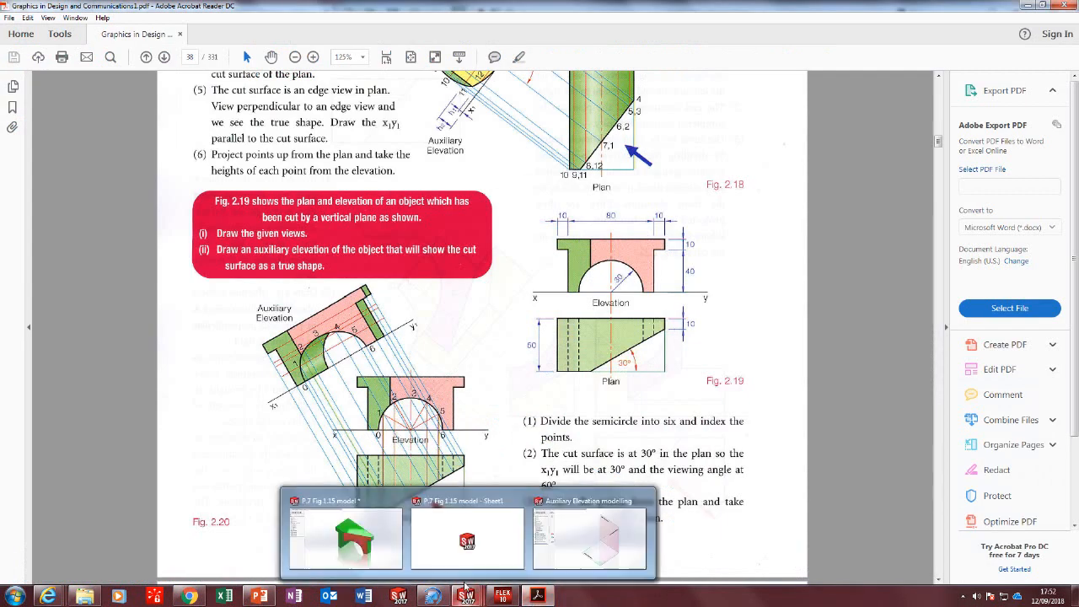
pyautogui.click(321, 520)
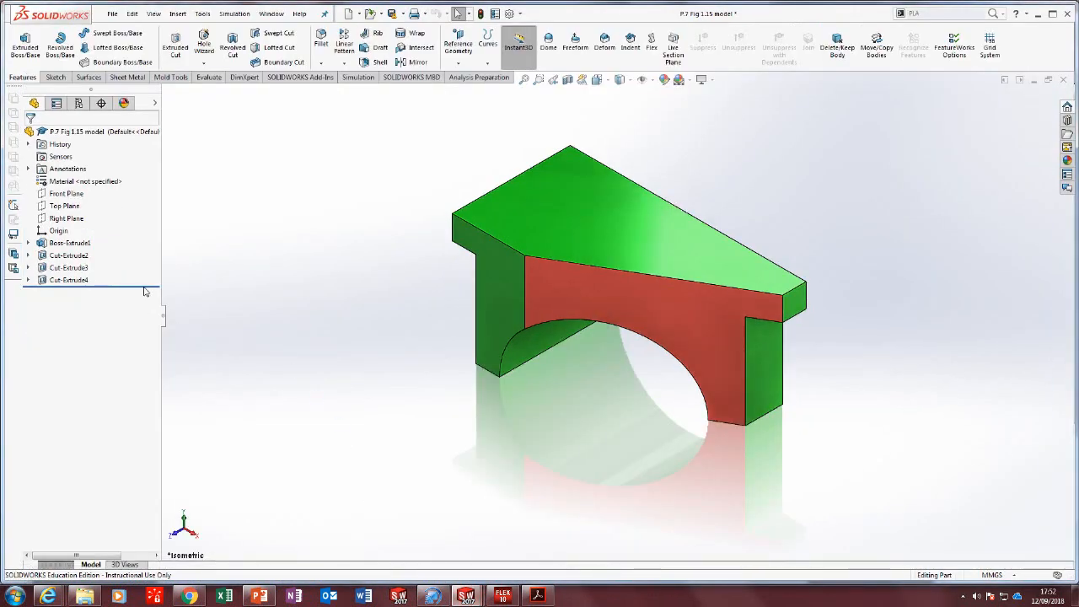
pyautogui.moveTo(147, 288); pyautogui.dragTo(152, 251)
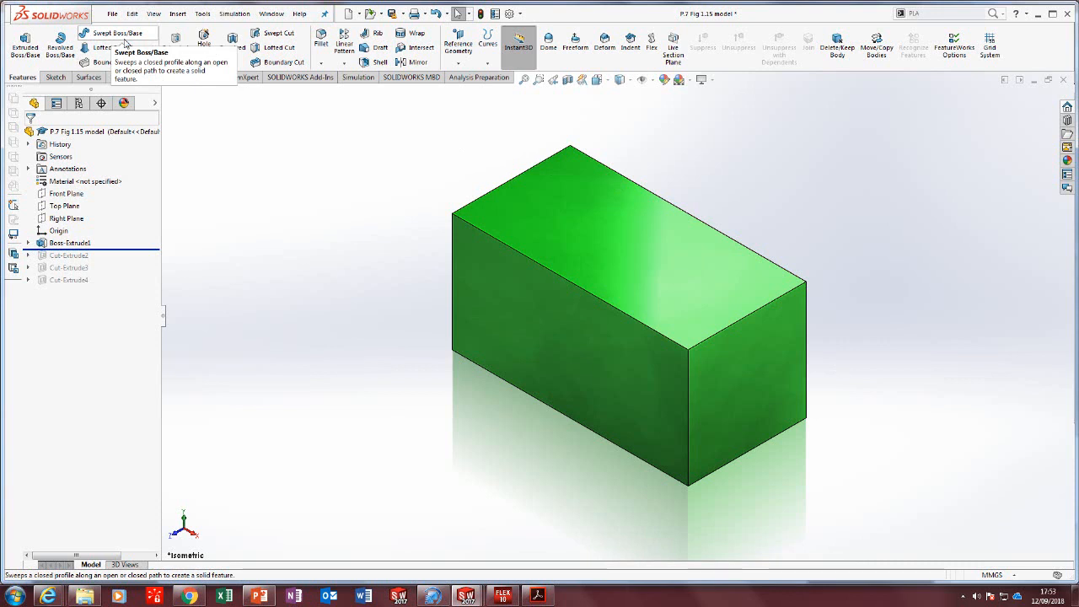
pyautogui.click(619, 246)
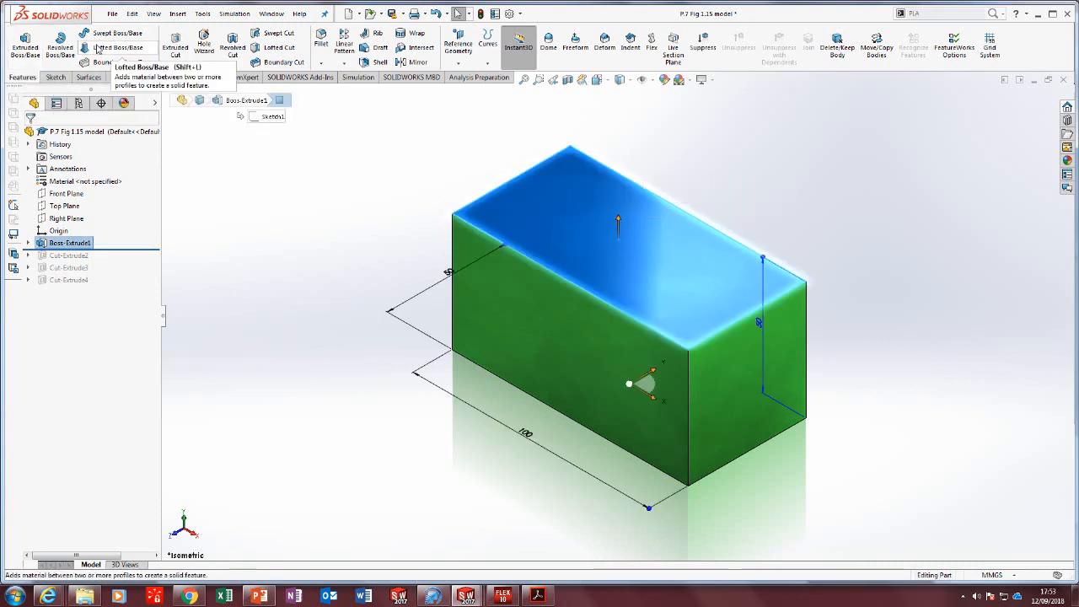
pyautogui.click(225, 234)
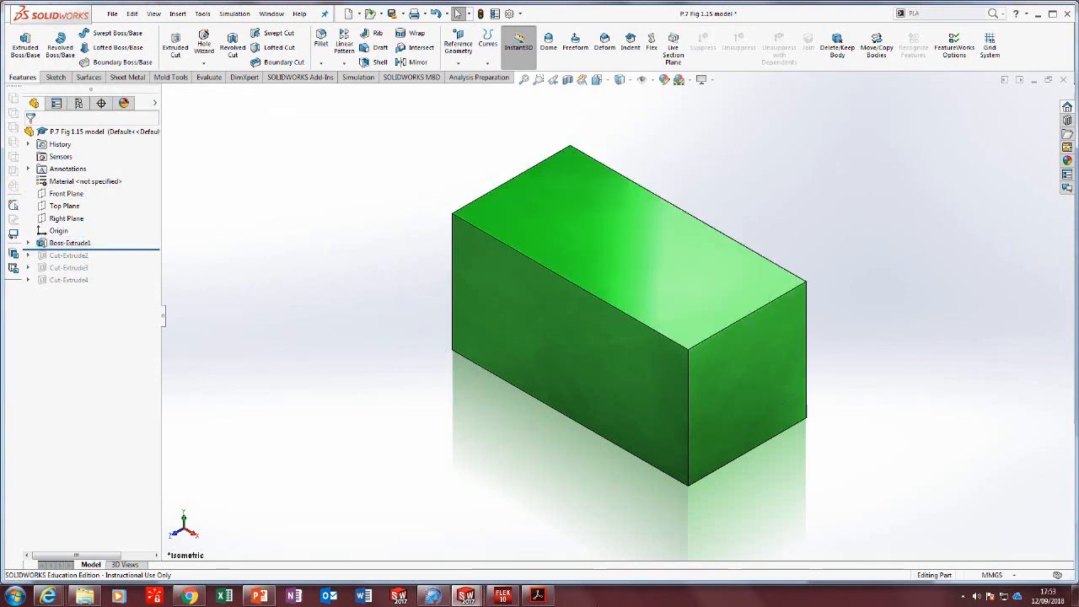
pyautogui.click(537, 596)
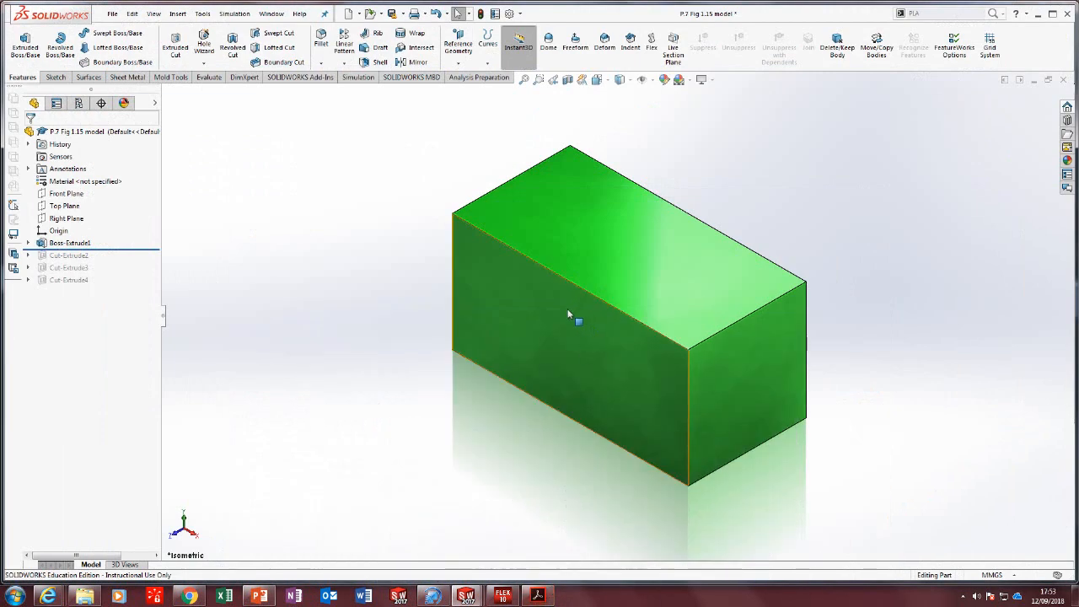
# Return to the Auxiliary Elevation modelling part and open a sketch on the Portion of Horizontal Plane surface, viewed face-on.
pyautogui.moveTo(465, 596)
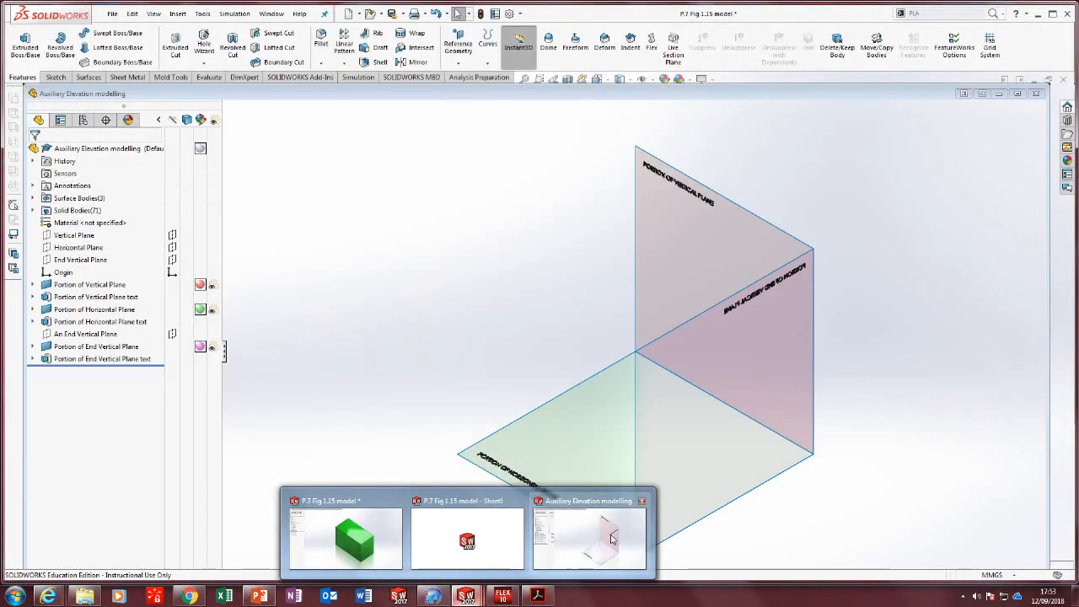
pyautogui.click(611, 539)
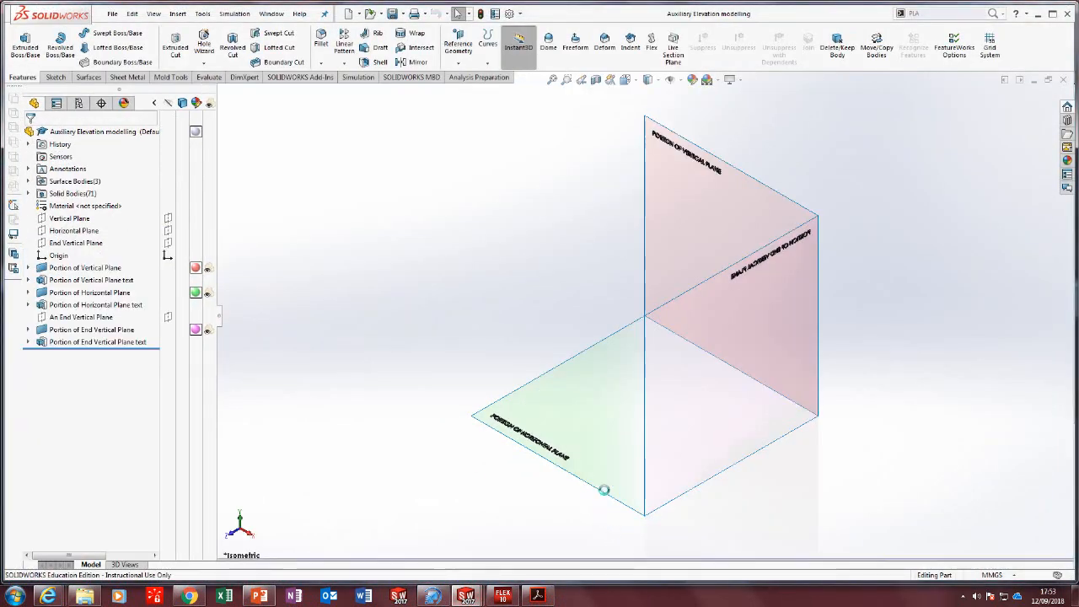
pyautogui.click(614, 367)
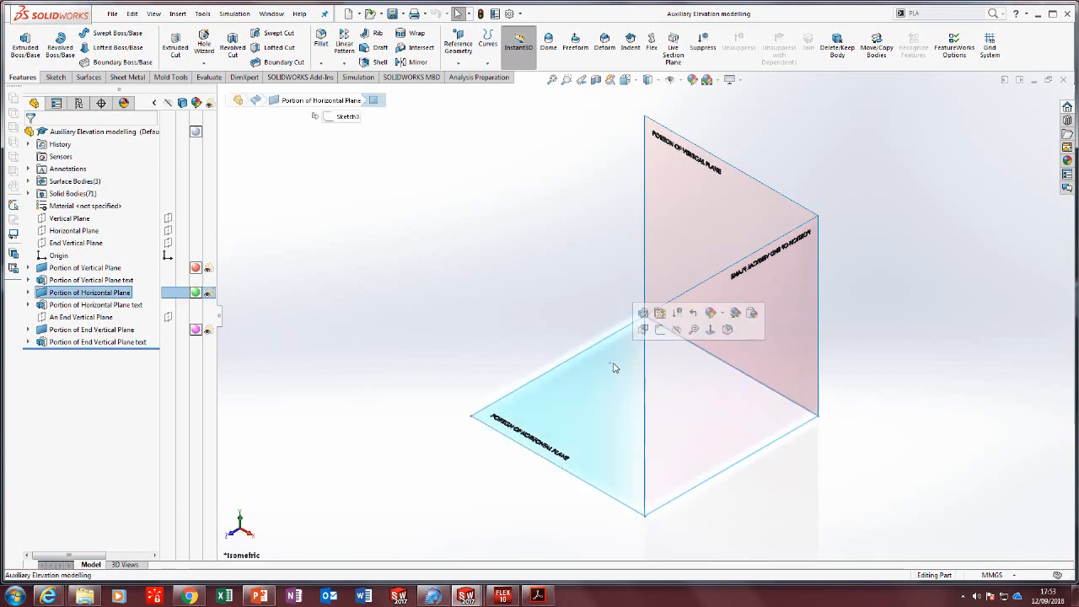
pyautogui.hotkey('ctrl', '8')
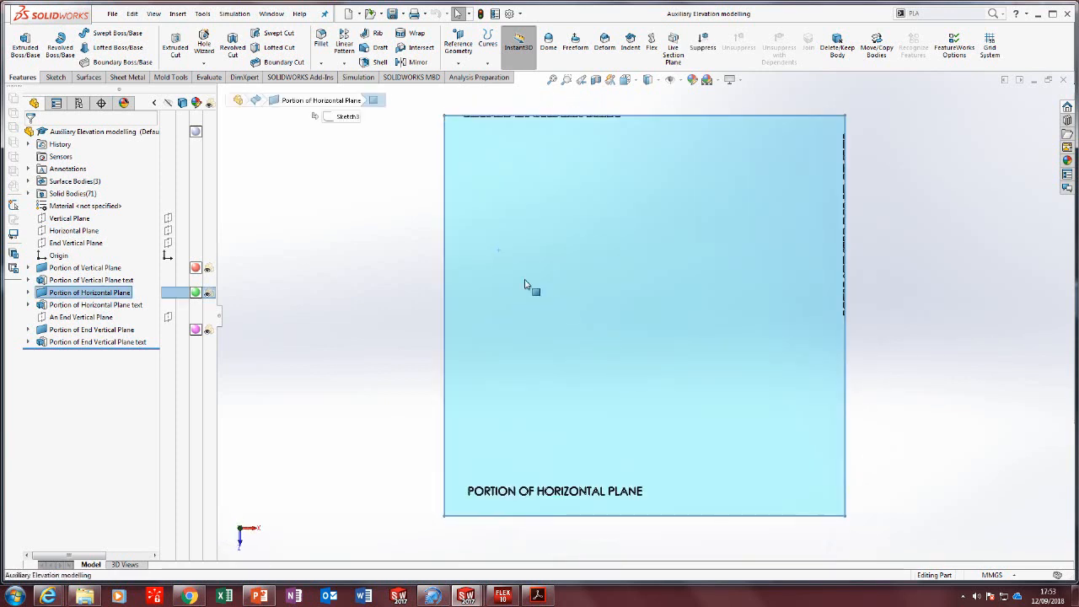
pyautogui.click(53, 77)
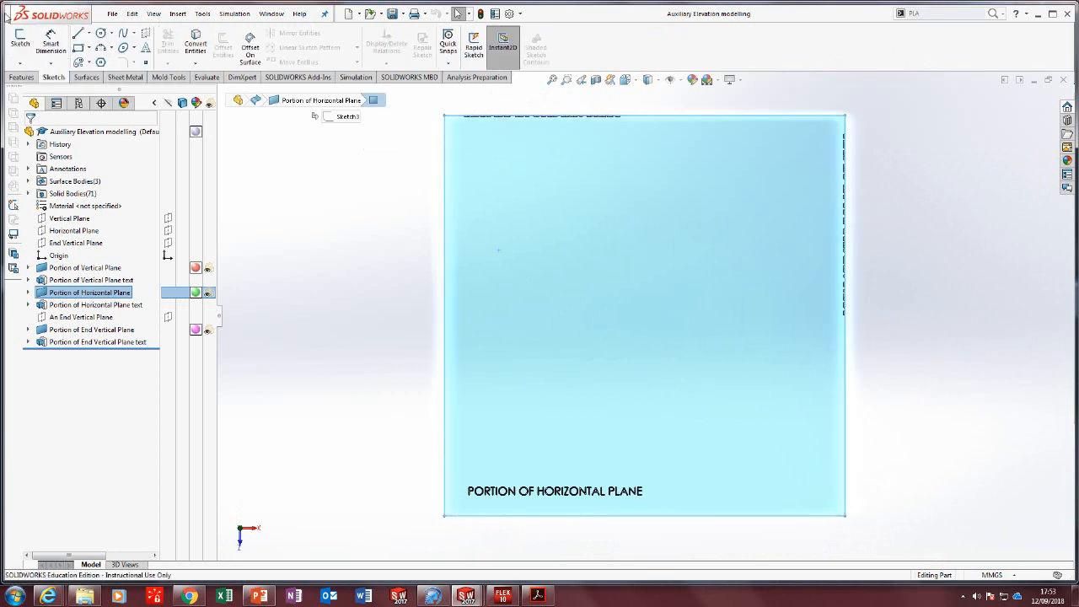
pyautogui.click(20, 42)
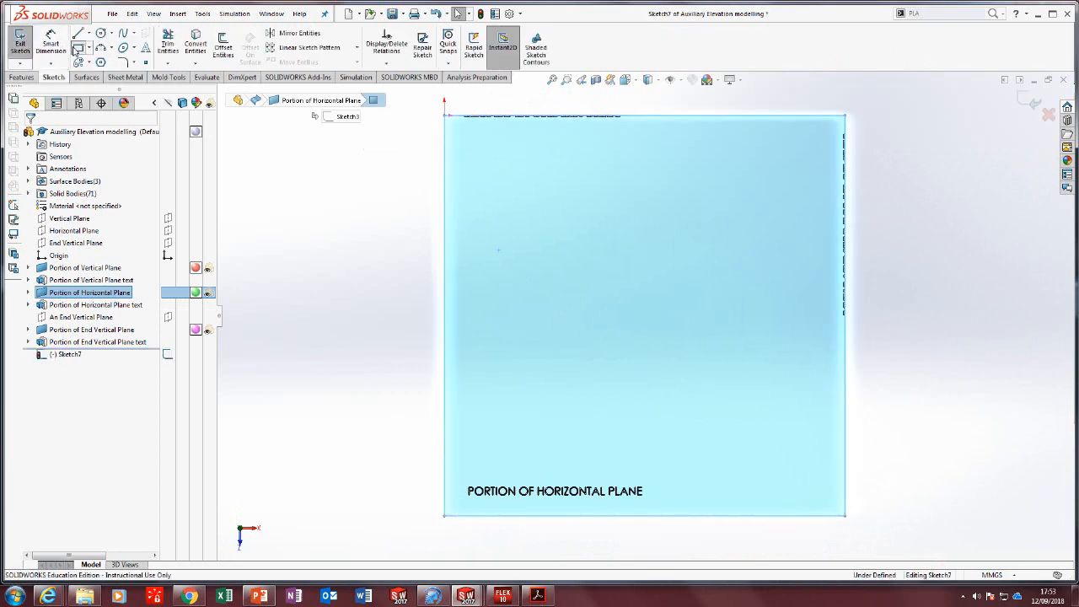
# Sketch a corner rectangle about 124 mm by 54 mm near the front end-plane side of the Portion of Horizontal Plane.
pyautogui.click(78, 48)
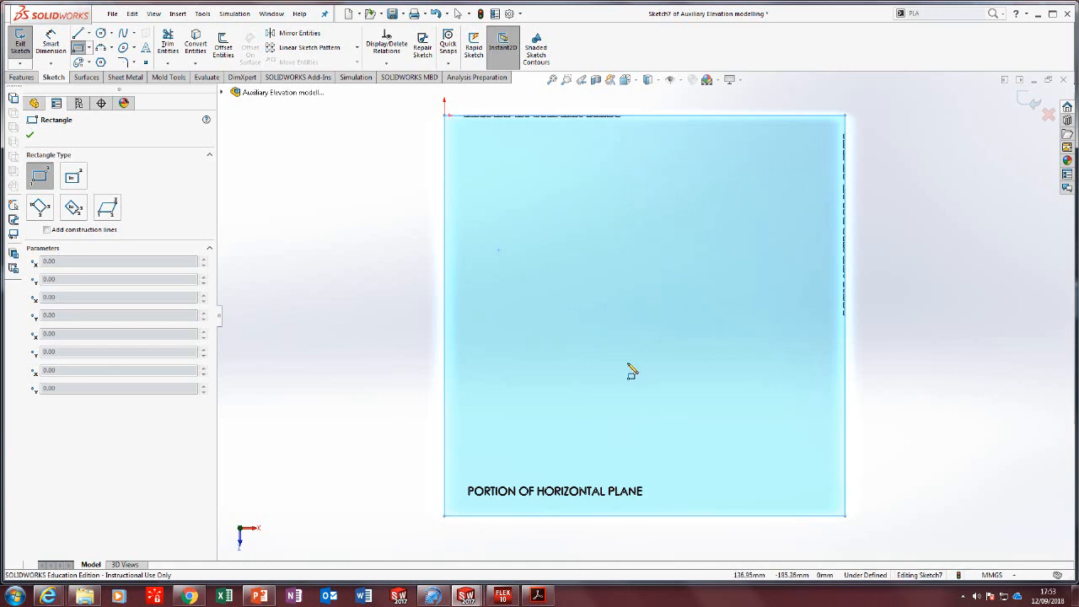
pyautogui.click(627, 363)
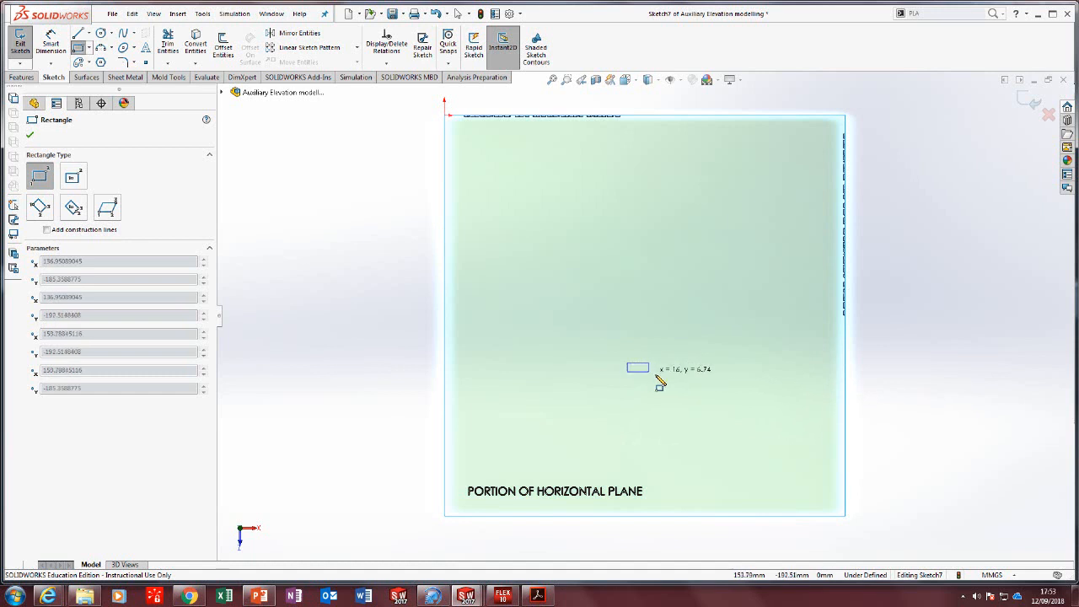
pyautogui.click(792, 436)
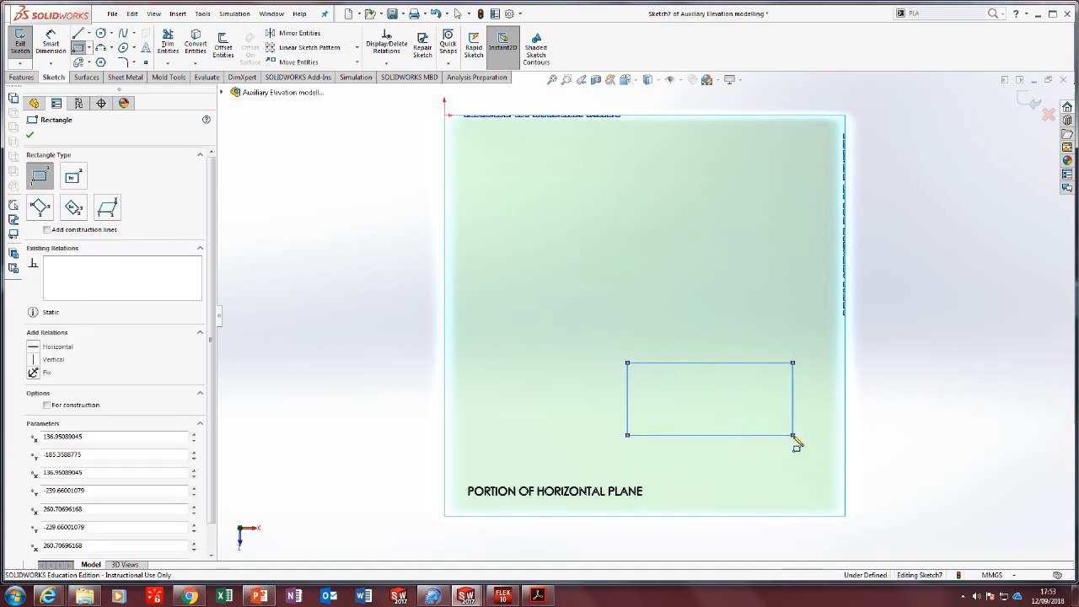
pyautogui.click(29, 137)
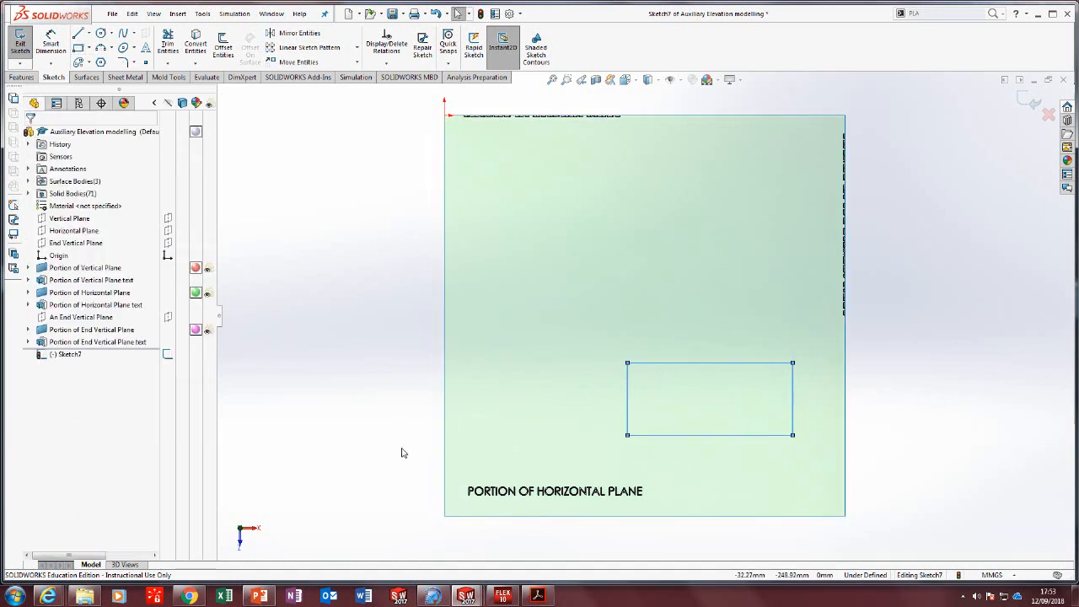
# Check the plan sizes of Fig. 2.19 in the textbook PDF, and dimension the rectangle 100 mm long by 50 mm wide.
pyautogui.click(537, 596)
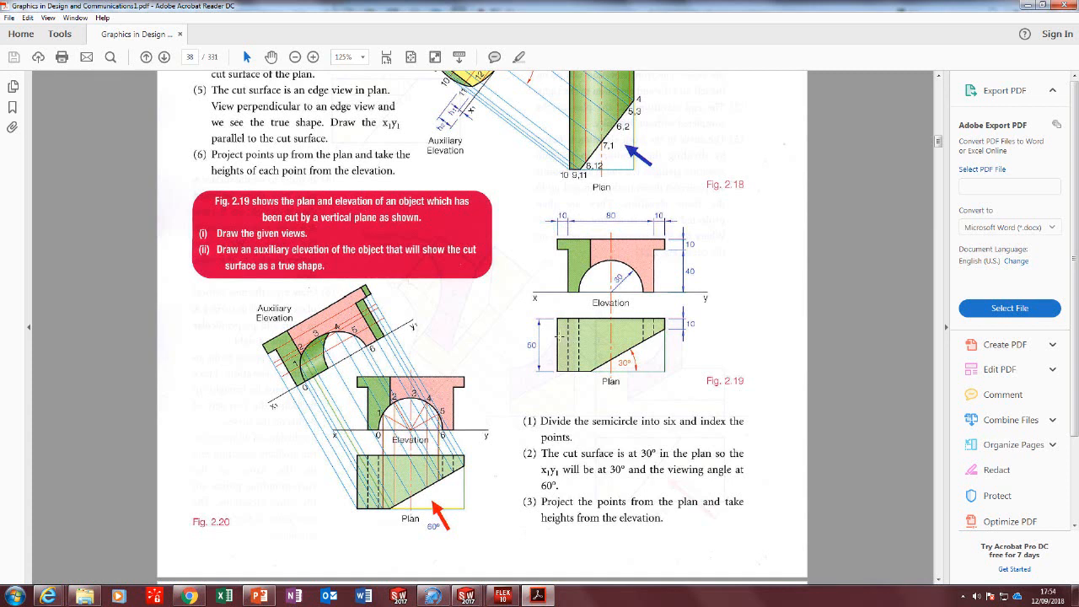
pyautogui.click(538, 595)
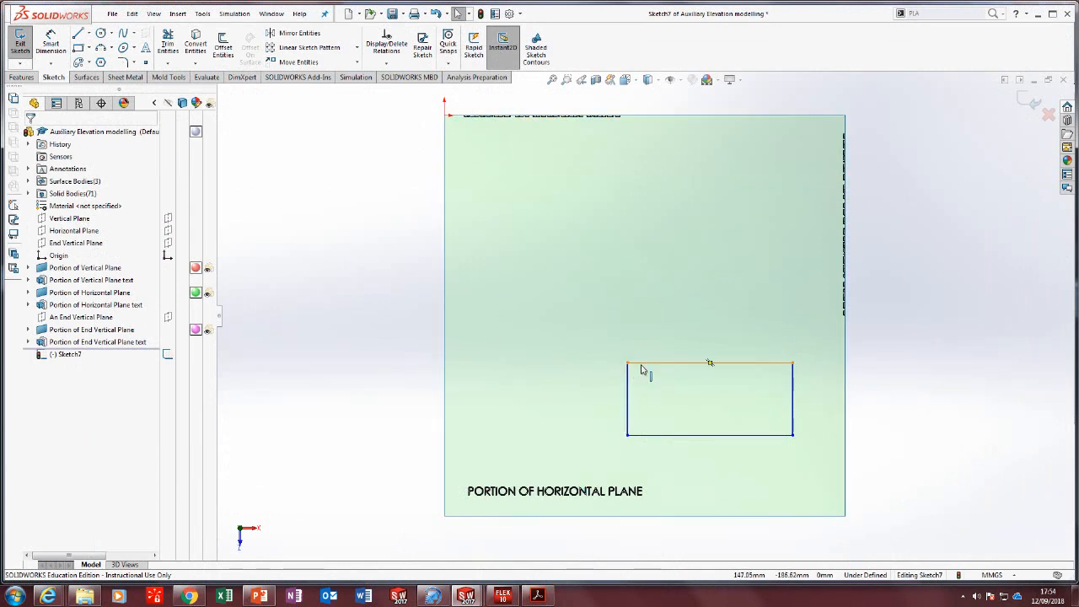
pyautogui.click(51, 44)
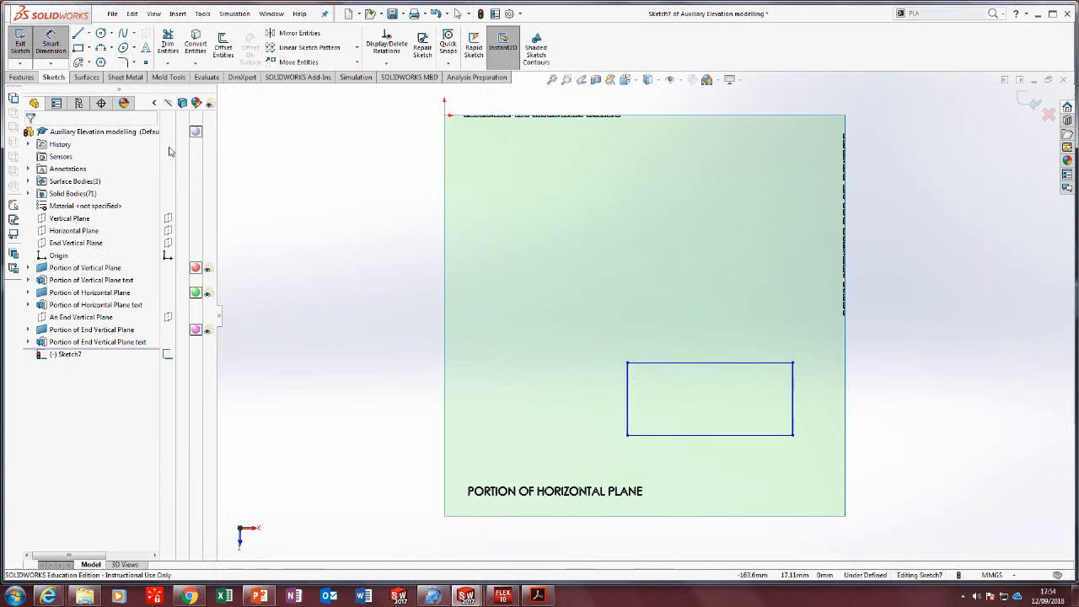
pyautogui.click(669, 363)
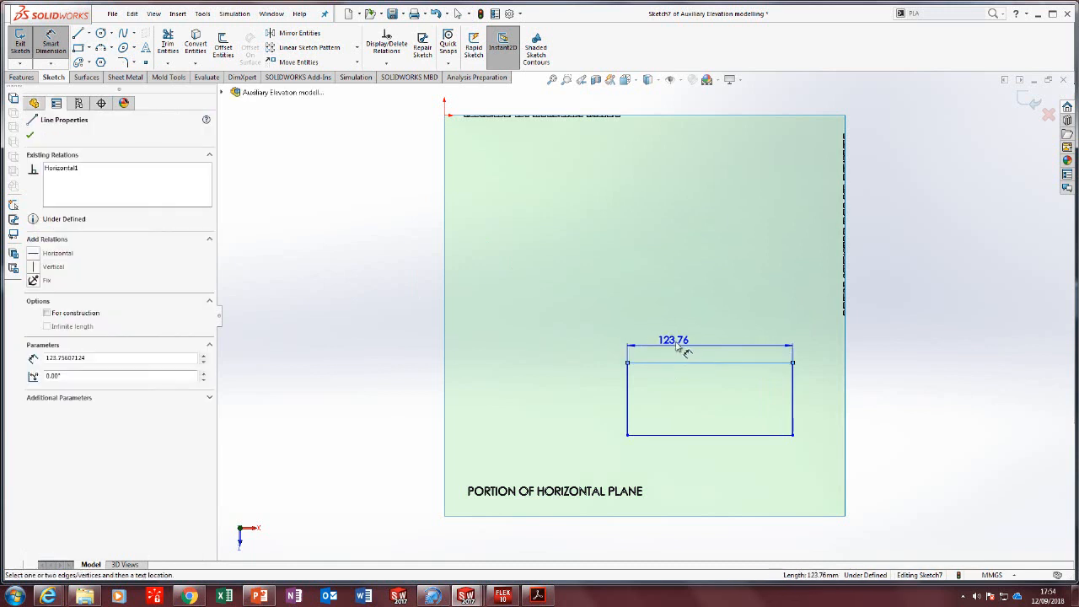
pyautogui.click(678, 346)
pyautogui.write('1')
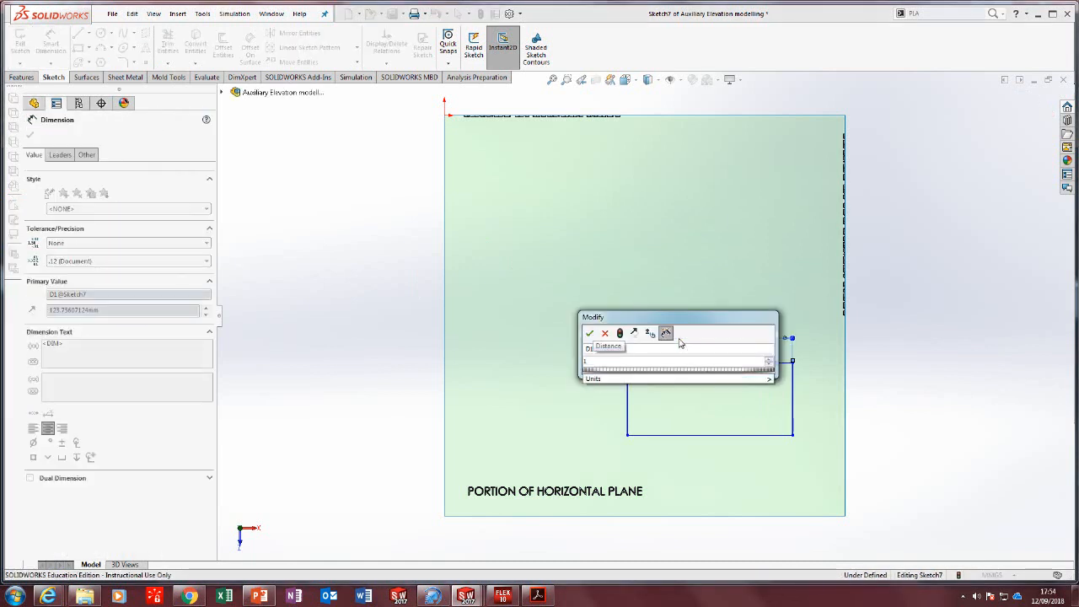
pyautogui.write('00')
pyautogui.press('Return')
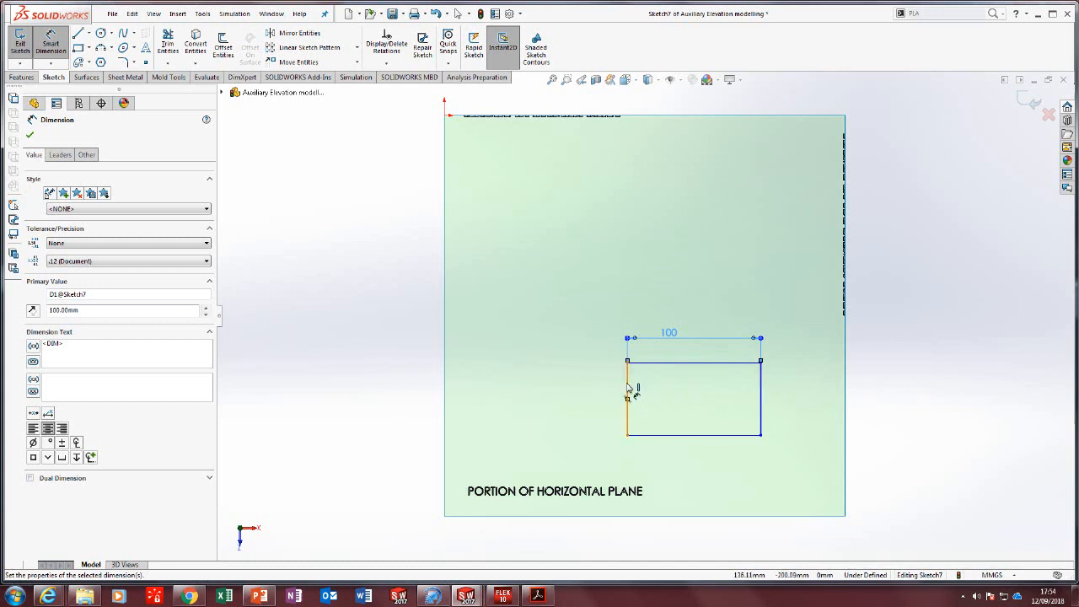
pyautogui.click(627, 388)
pyautogui.click(600, 392)
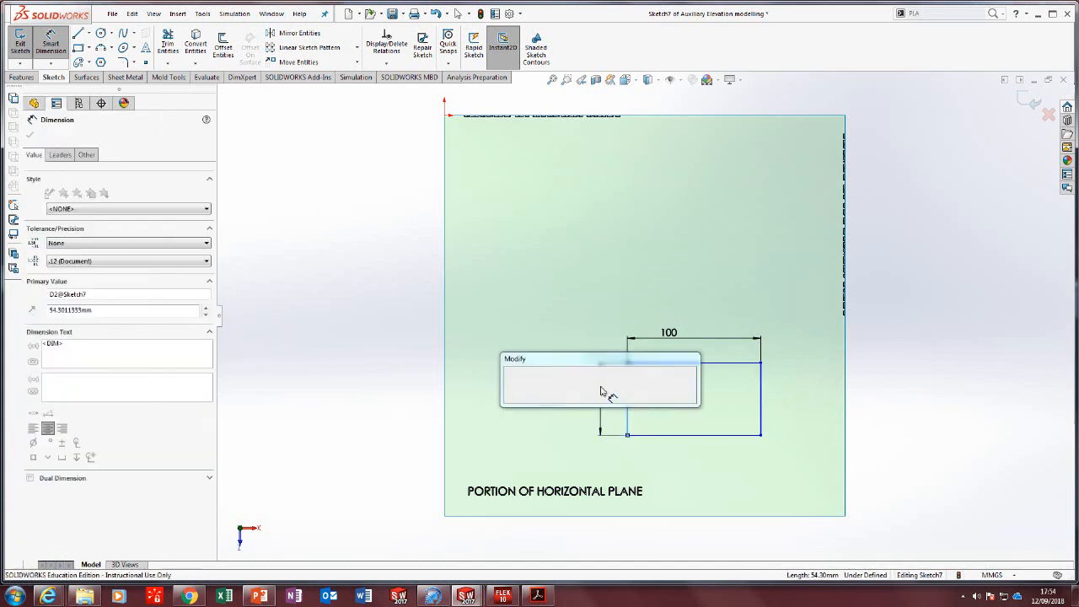
pyautogui.write('50')
pyautogui.press('Return')
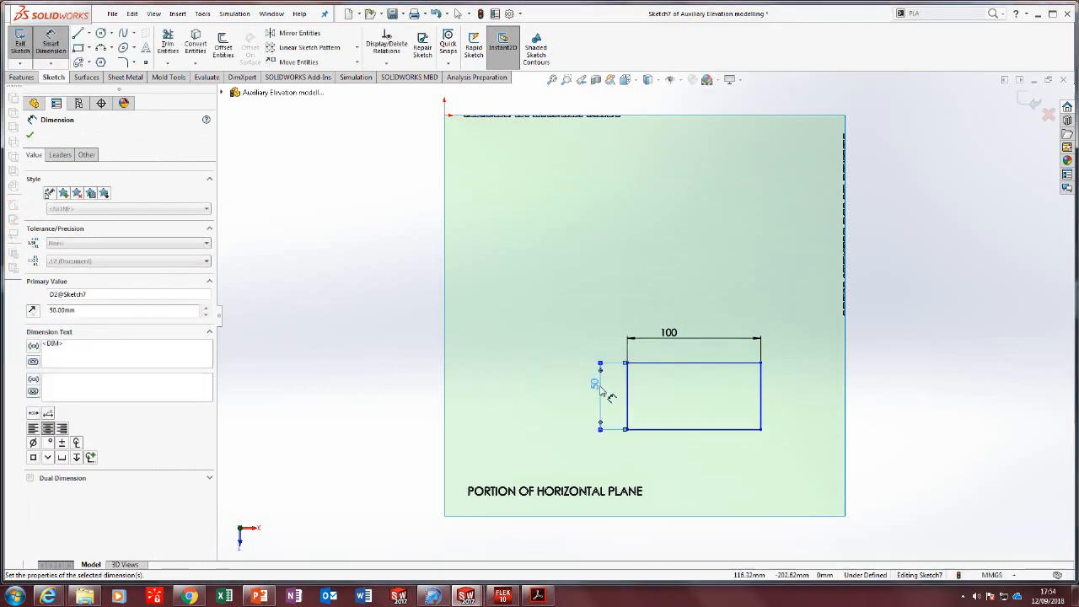
pyautogui.press('Escape')
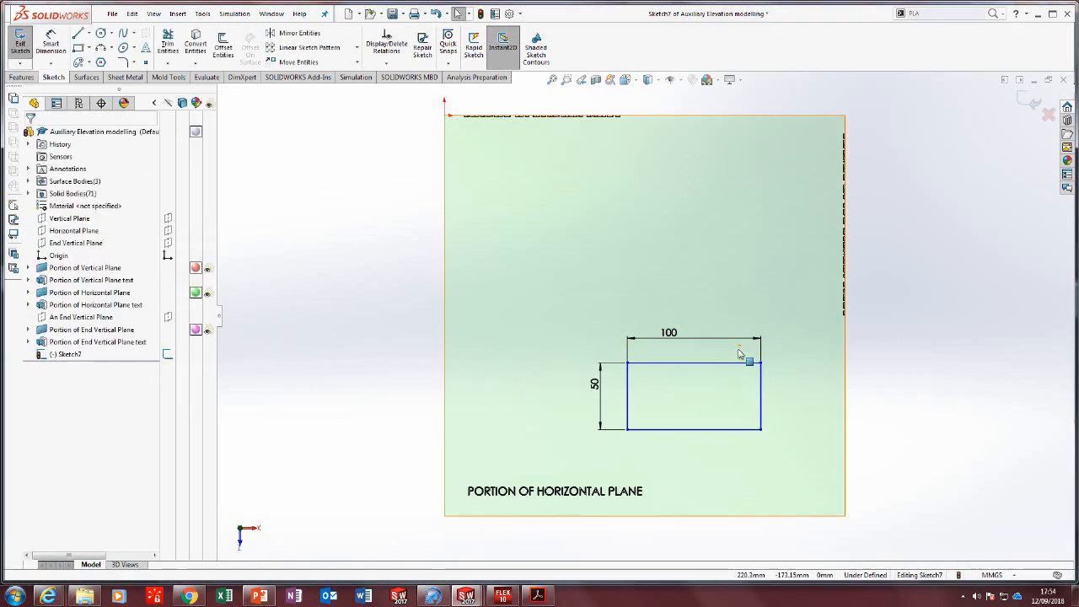
# Shift the rectangle slightly forward, and dimension its nearest short side 80 mm from the end vertical plane edge.
pyautogui.moveTo(740, 364); pyautogui.dragTo(677, 447)
pyautogui.click(322, 347)
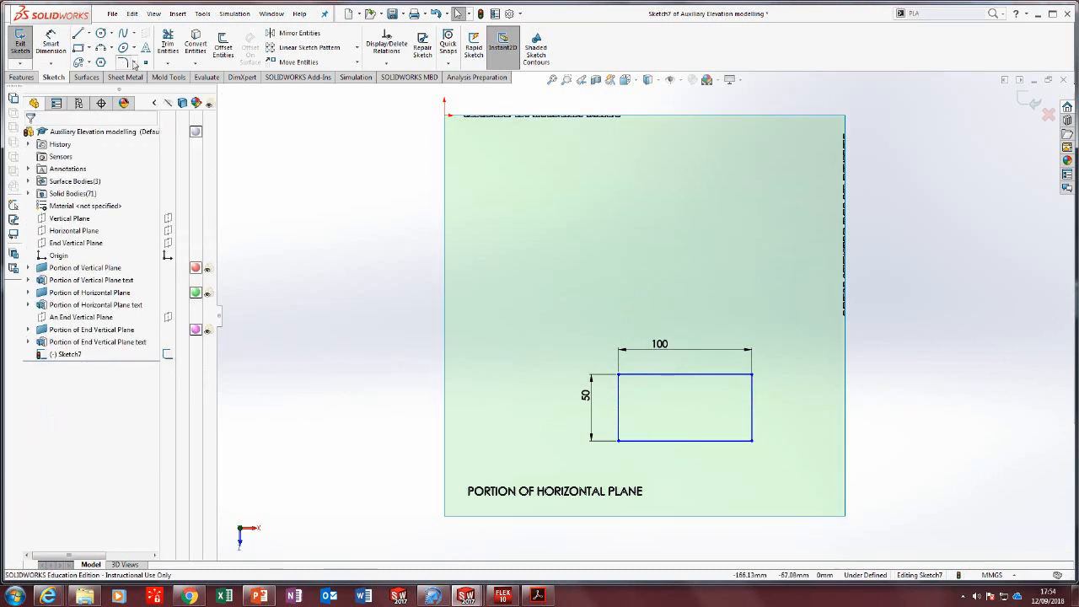
pyautogui.click(51, 43)
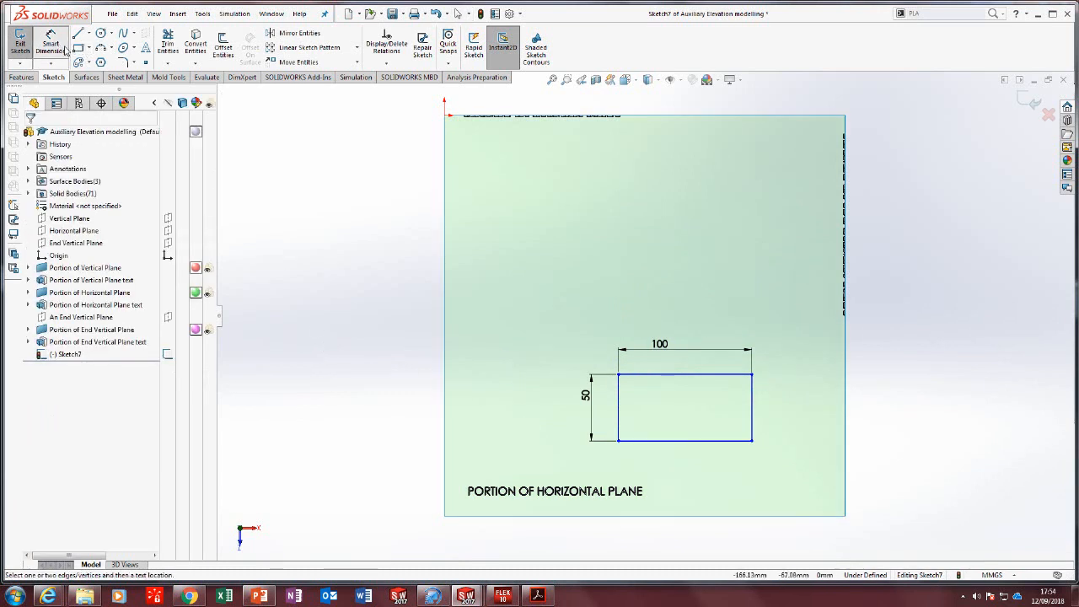
pyautogui.click(754, 404)
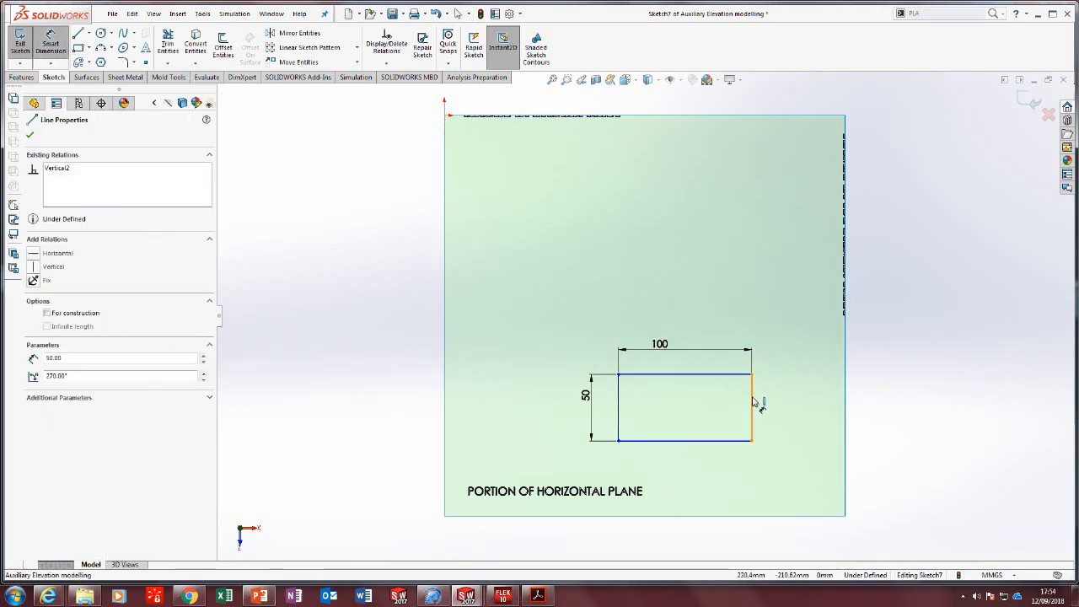
pyautogui.click(845, 385)
pyautogui.click(889, 436)
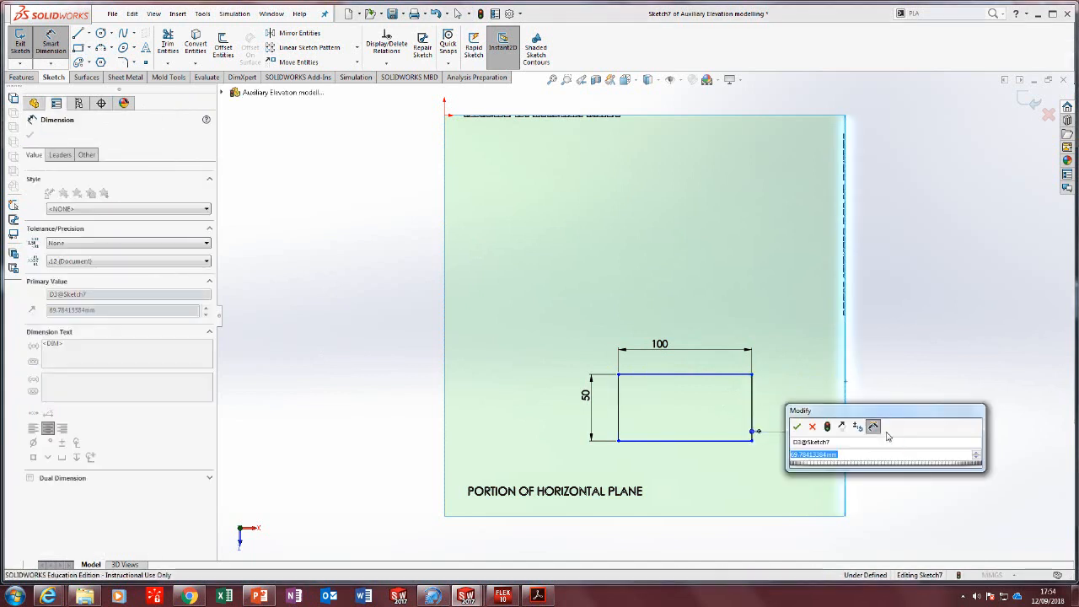
pyautogui.write('80')
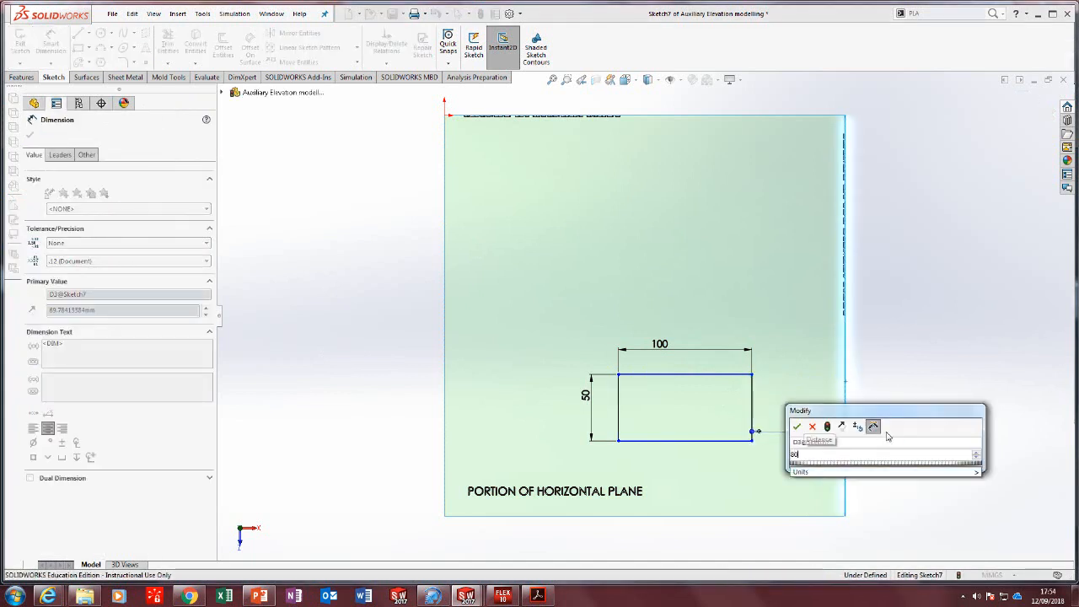
pyautogui.press('Return')
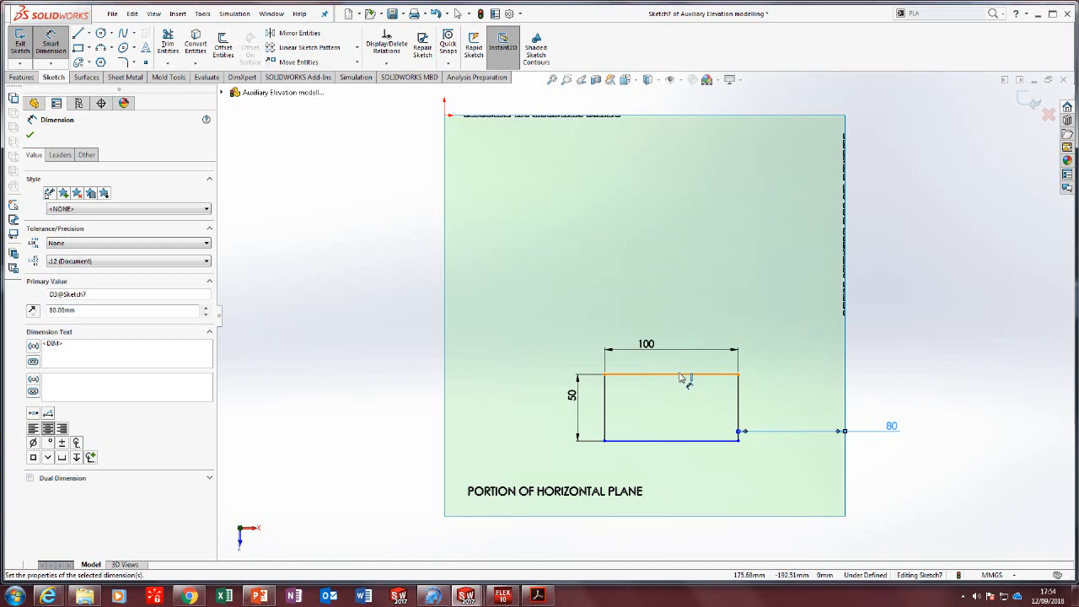
# Dimension the rectangle's rear edge 200 mm from the Portion of Vertical Plane, and check the result against Fig. 2.19 in the PDF.
pyautogui.moveTo(687, 376); pyautogui.dragTo(698, 121)
pyautogui.click(698, 118)
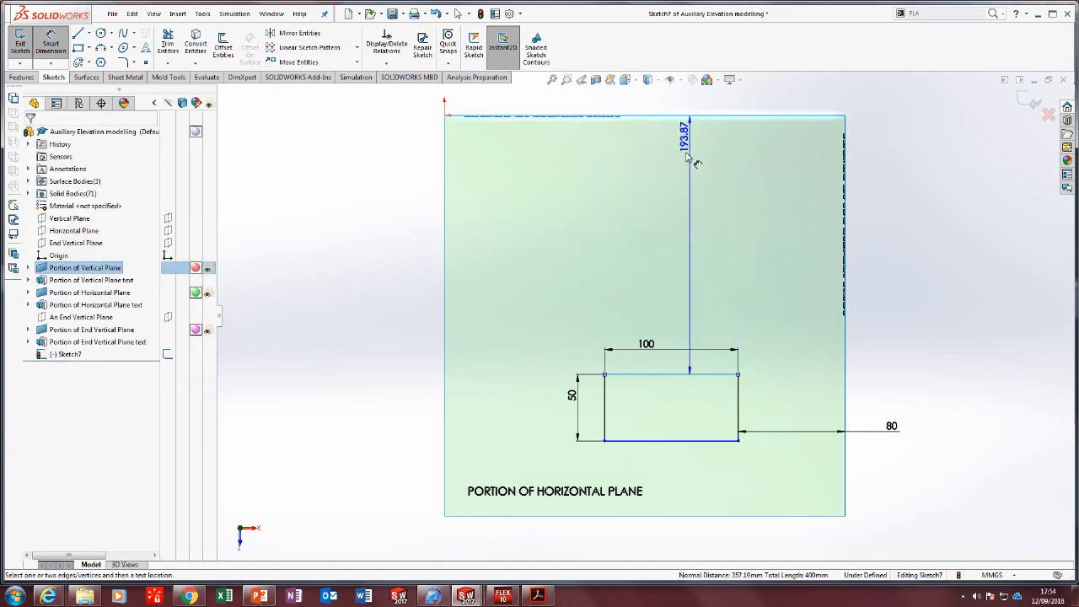
pyautogui.click(686, 197)
pyautogui.write('200')
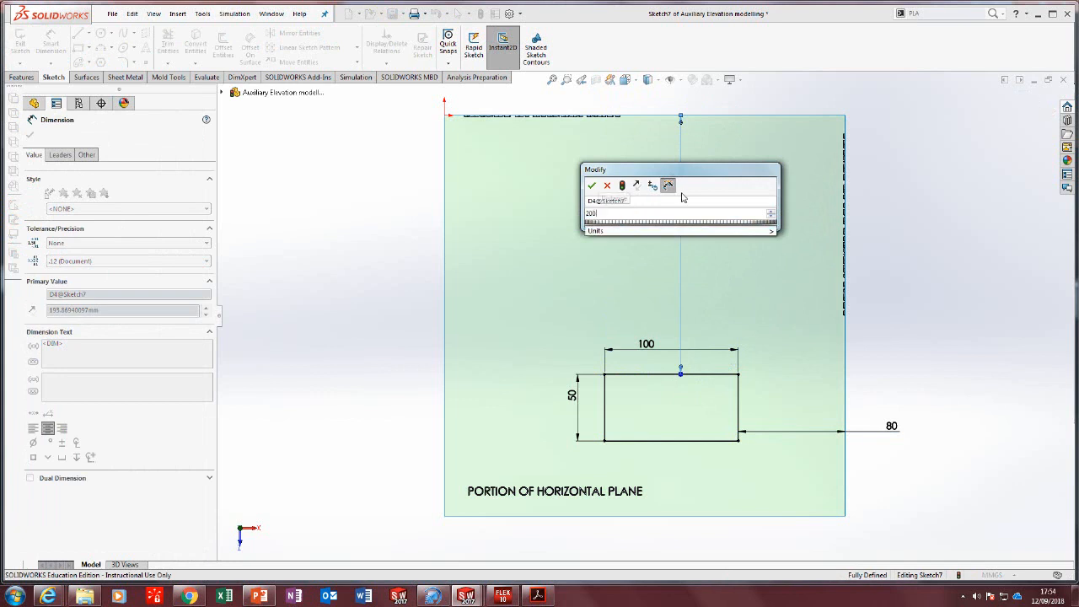
pyautogui.press('Return')
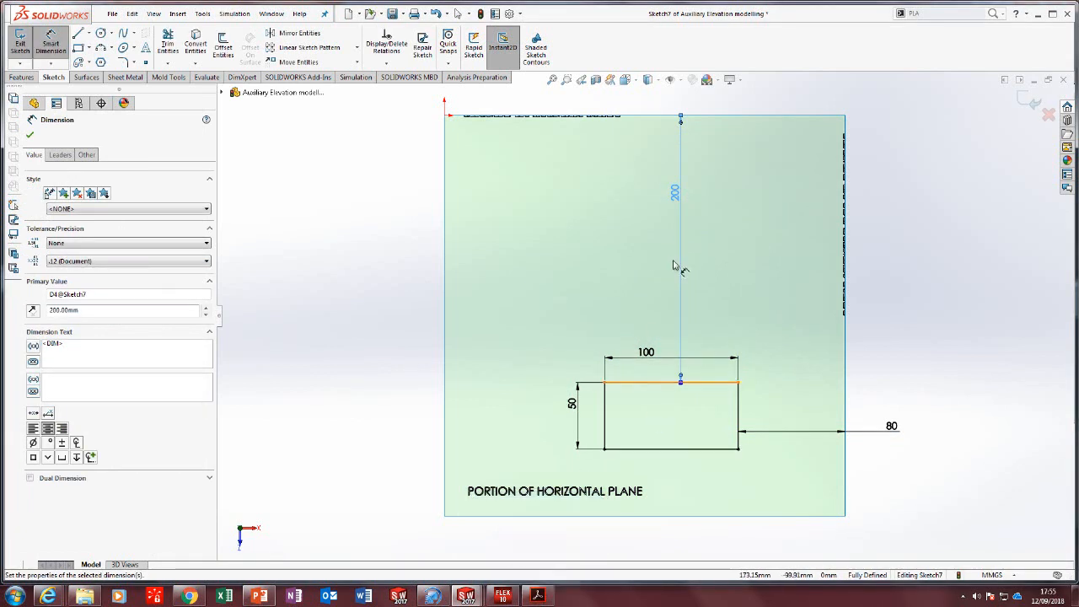
pyautogui.click(539, 595)
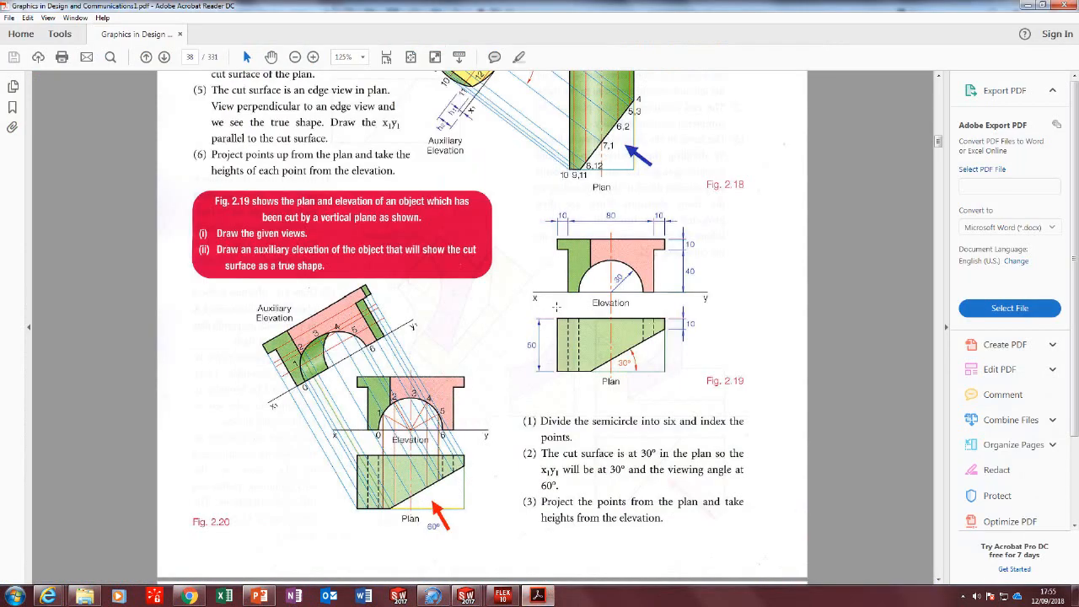
pyautogui.click(539, 595)
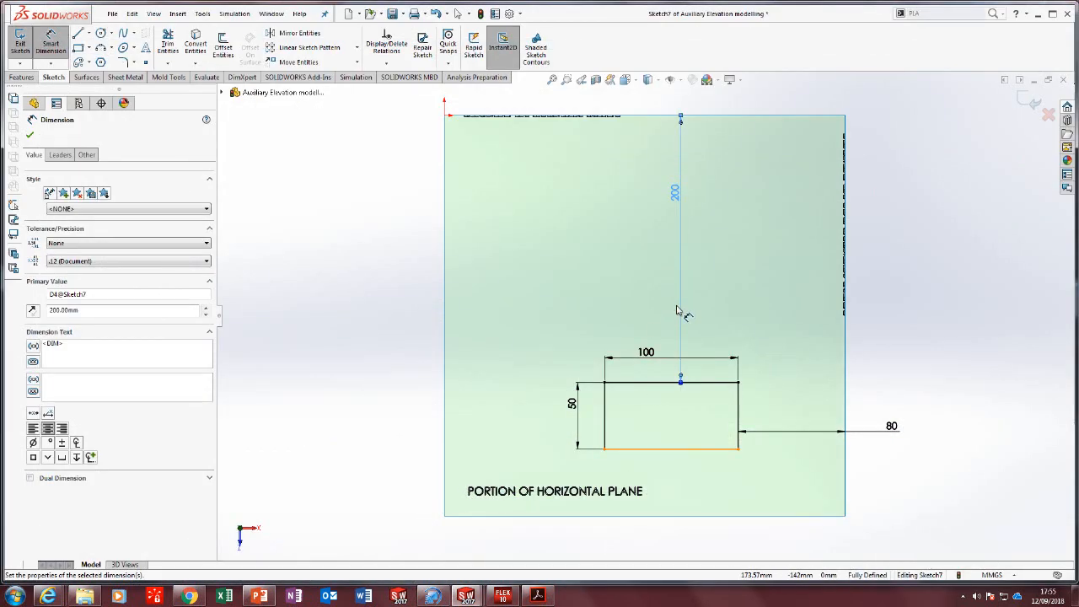
# Save the part with the rectangle sketch closed, and reopen that sketch for editing.
pyautogui.click(25, 49)
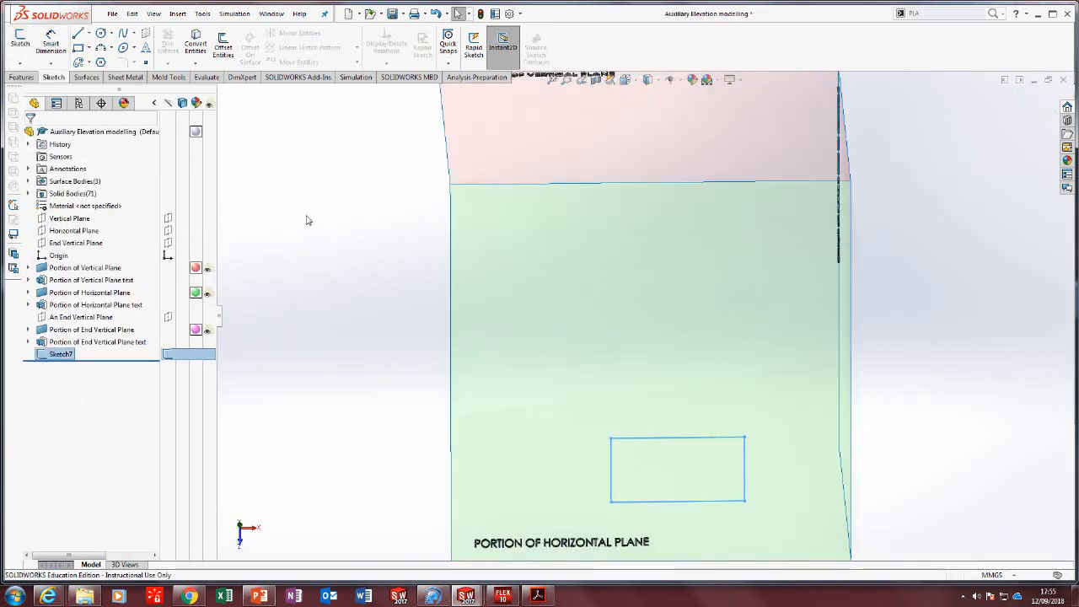
pyautogui.click(313, 234)
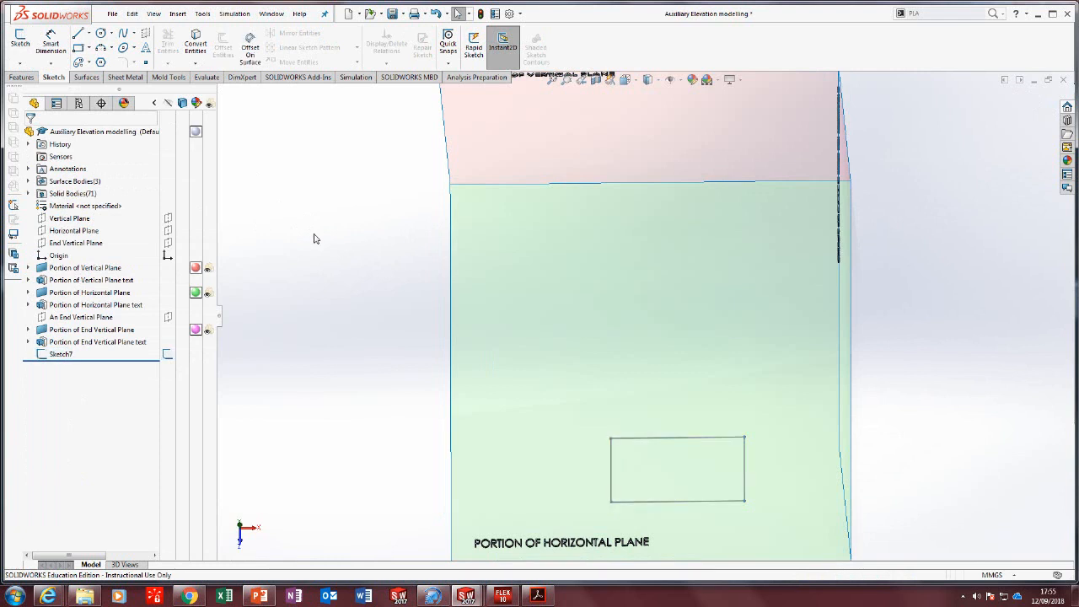
pyautogui.click(392, 14)
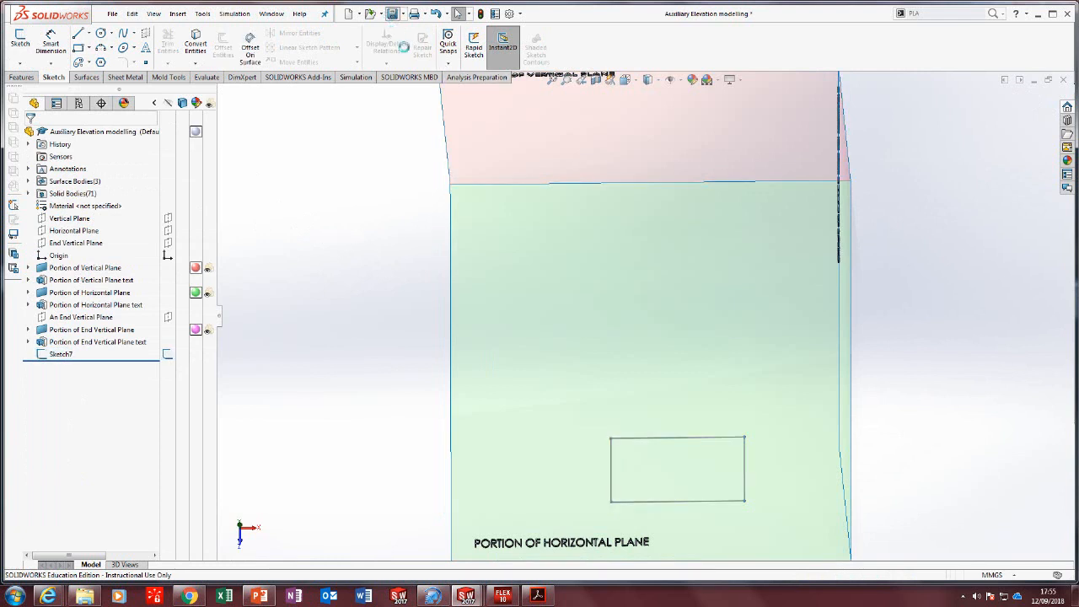
pyautogui.rightClick(671, 432)
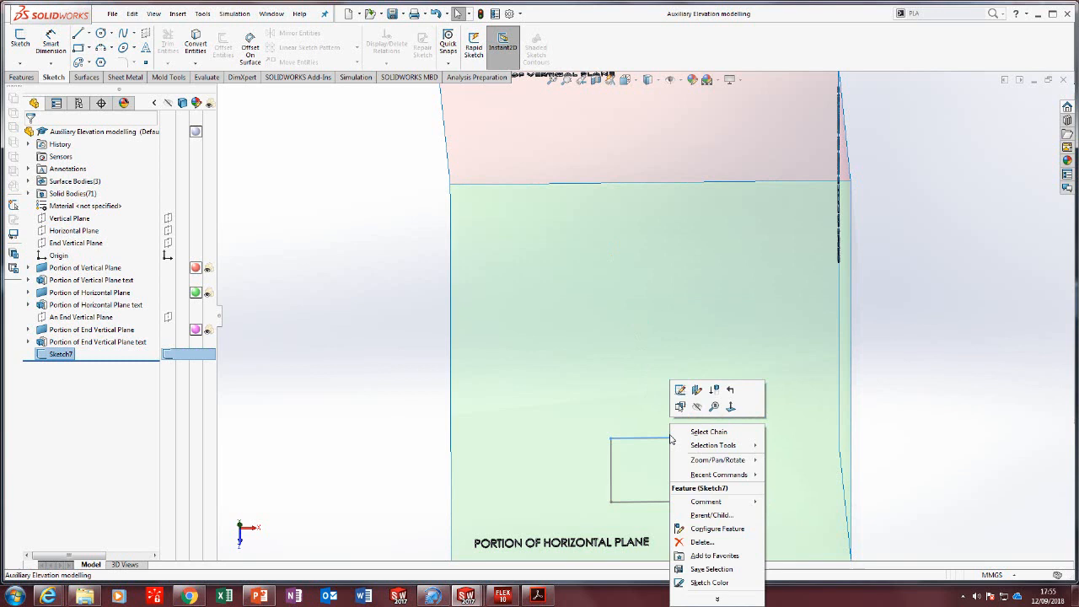
pyautogui.click(679, 392)
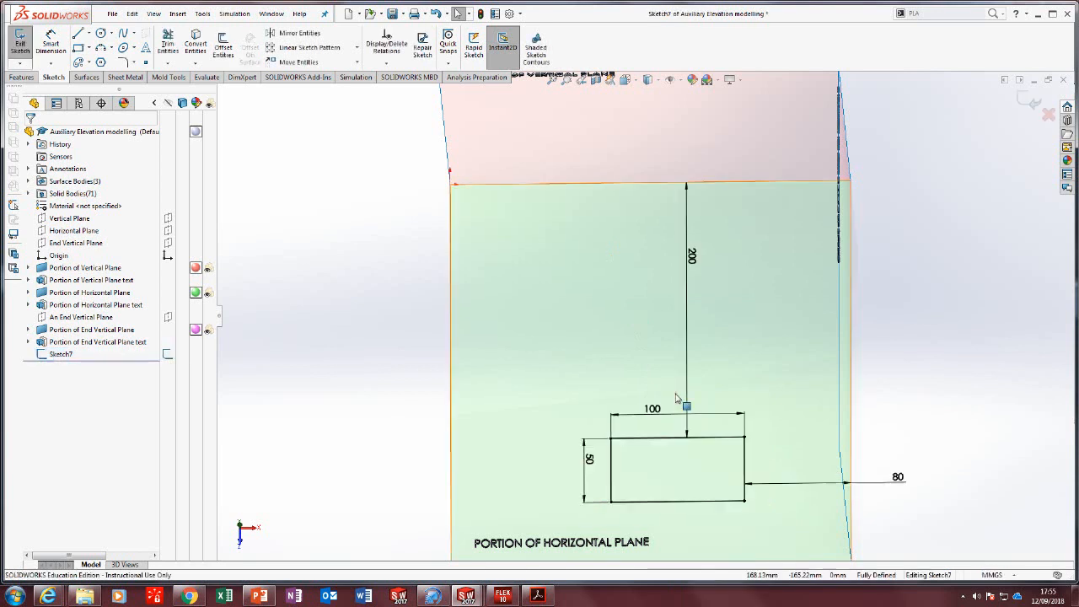
# Try a blind boss extrusion of the 100 mm by 50 mm rectangle above the horizontal plane, and undo it.
pyautogui.click(21, 76)
pyautogui.click(24, 44)
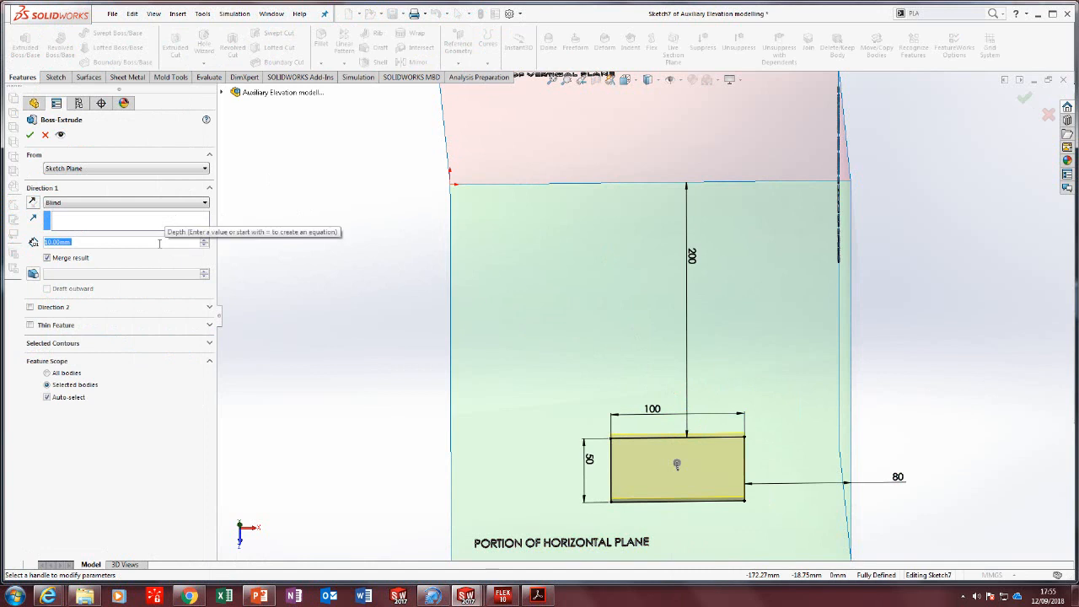
pyautogui.write('20')
pyautogui.press('Return')
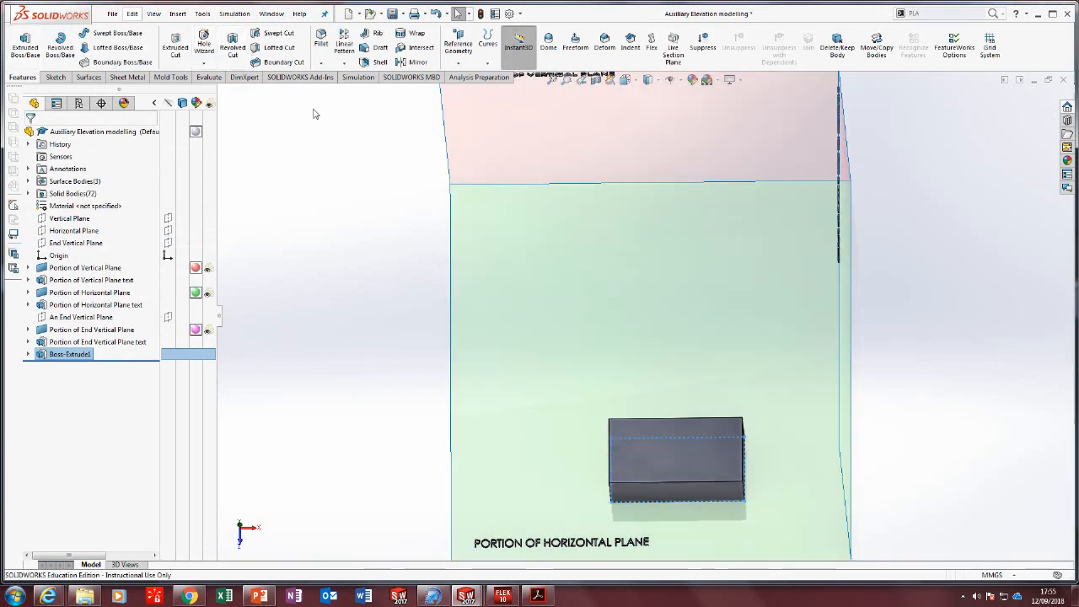
pyautogui.click(434, 14)
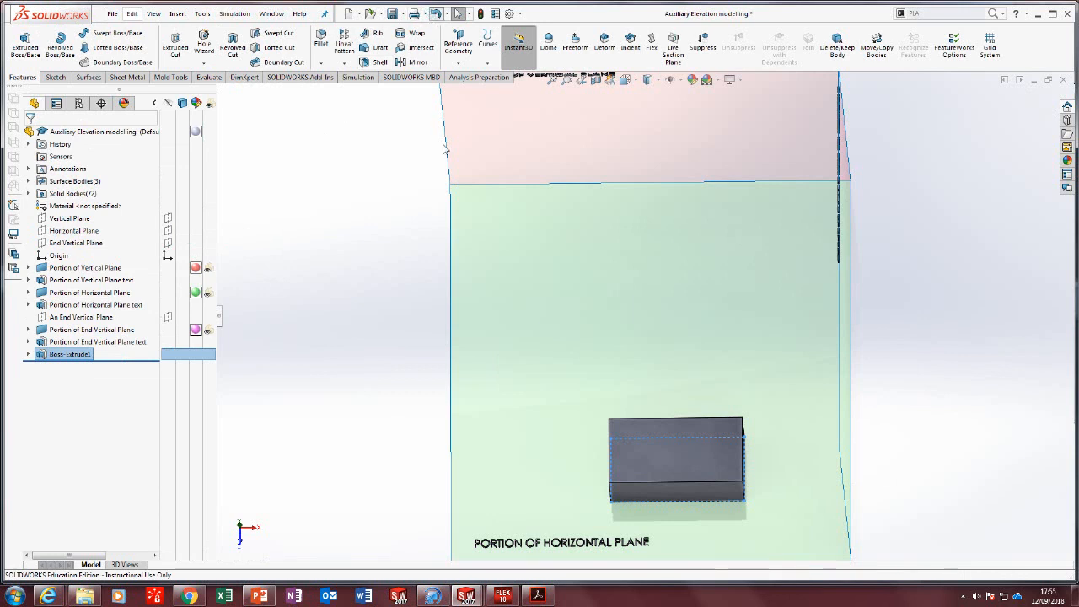
# Check the elevation heights of Fig. 2.19 in the textbook PDF, and return to the rectangle sketch for a closer angled view.
pyautogui.click(537, 595)
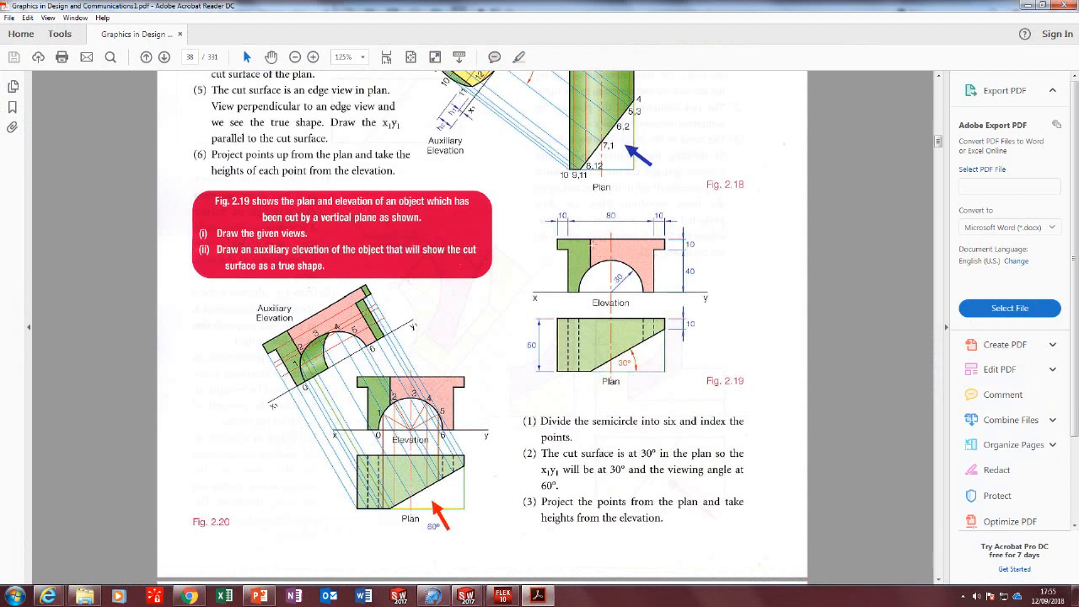
pyautogui.click(536, 595)
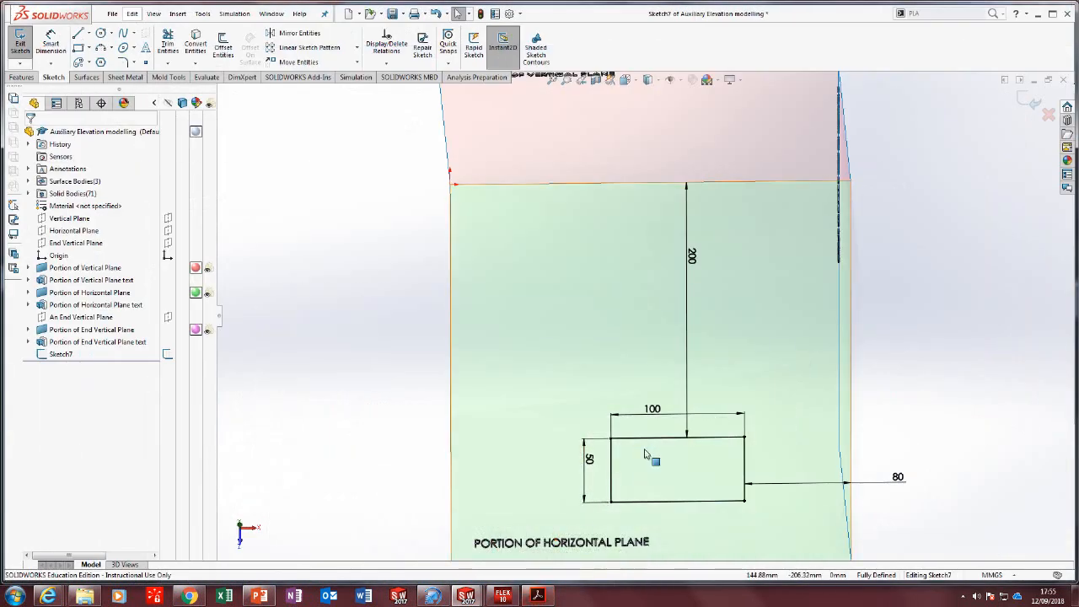
pyautogui.scroll(-3, 650, 455)
pyautogui.scroll(-2, 722, 506)
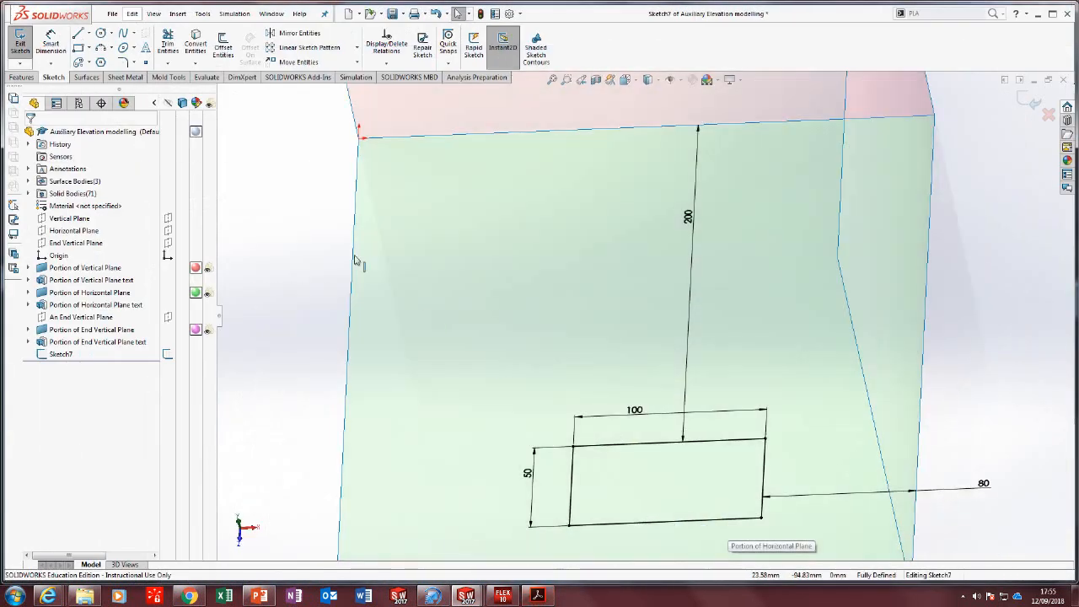
# Close the rectangle sketch, and check the object's heights in Fig. 2.19 of the PDF for a new reference plane.
pyautogui.click(25, 44)
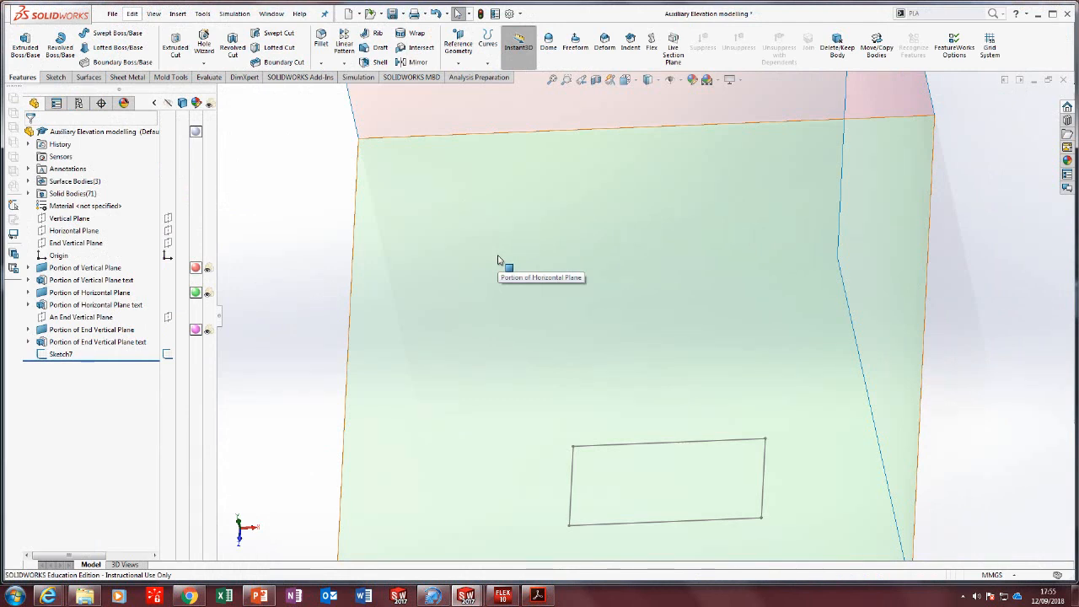
pyautogui.click(458, 43)
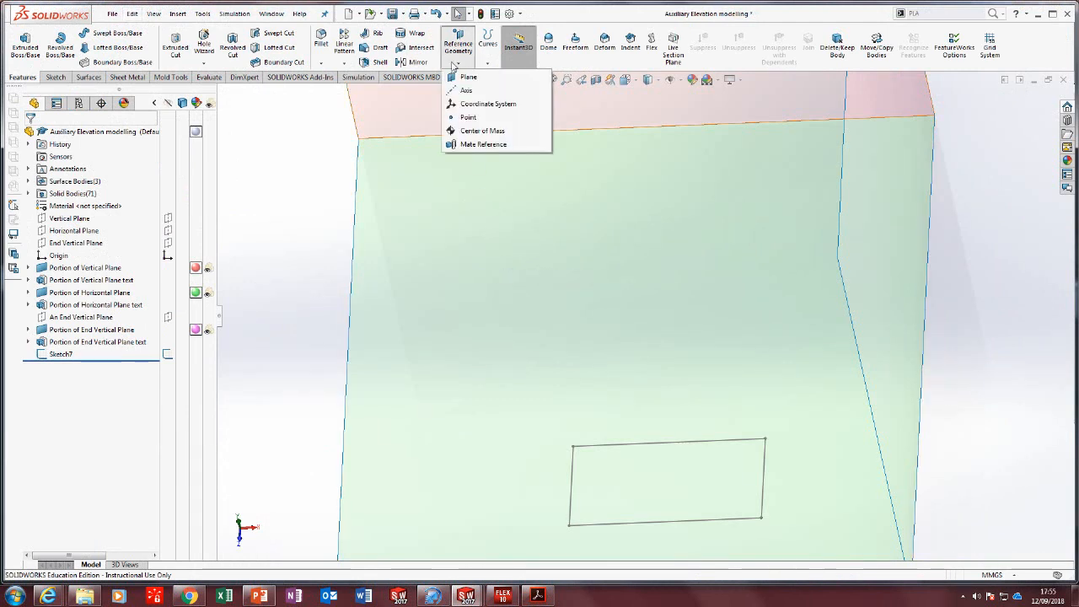
pyautogui.click(461, 76)
pyautogui.scroll(2, 520, 183)
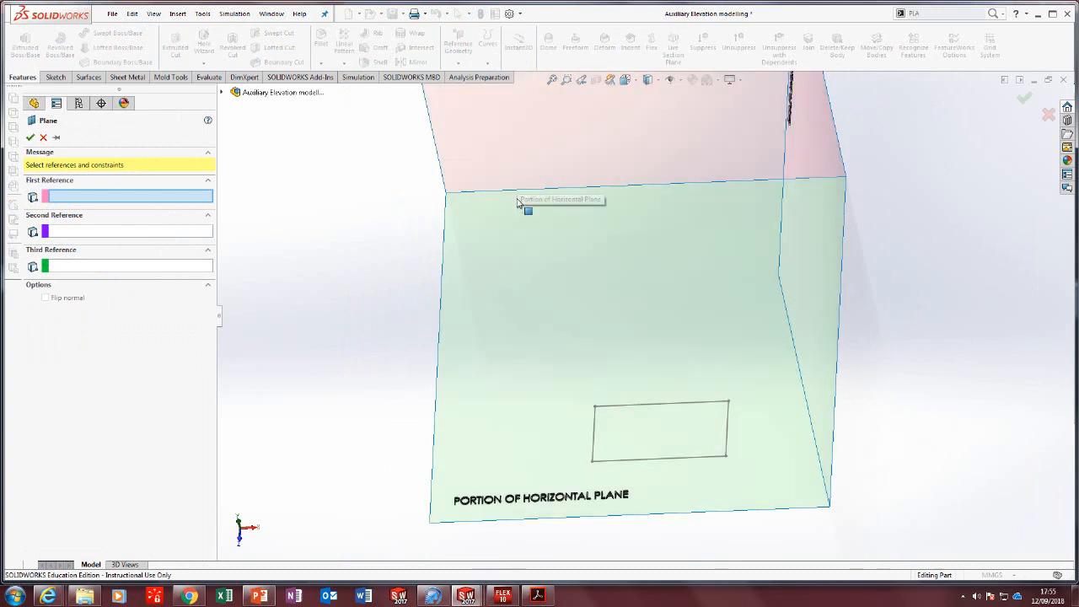
pyautogui.click(547, 600)
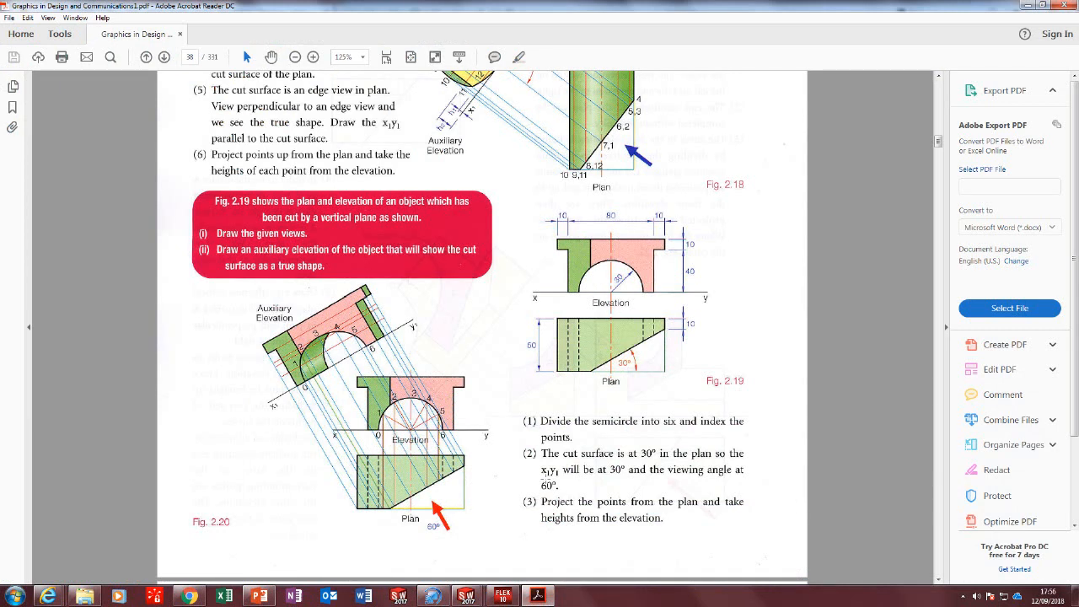
pyautogui.click(538, 596)
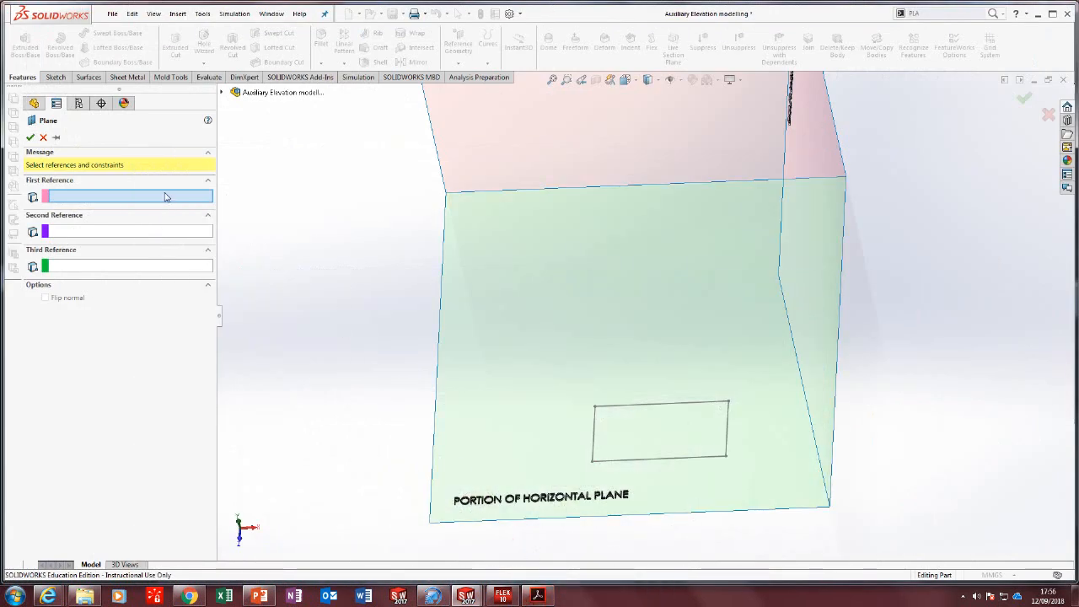
# Create a reference plane offset 50 mm above the Portion of Horizontal Plane.
pyautogui.click(498, 272)
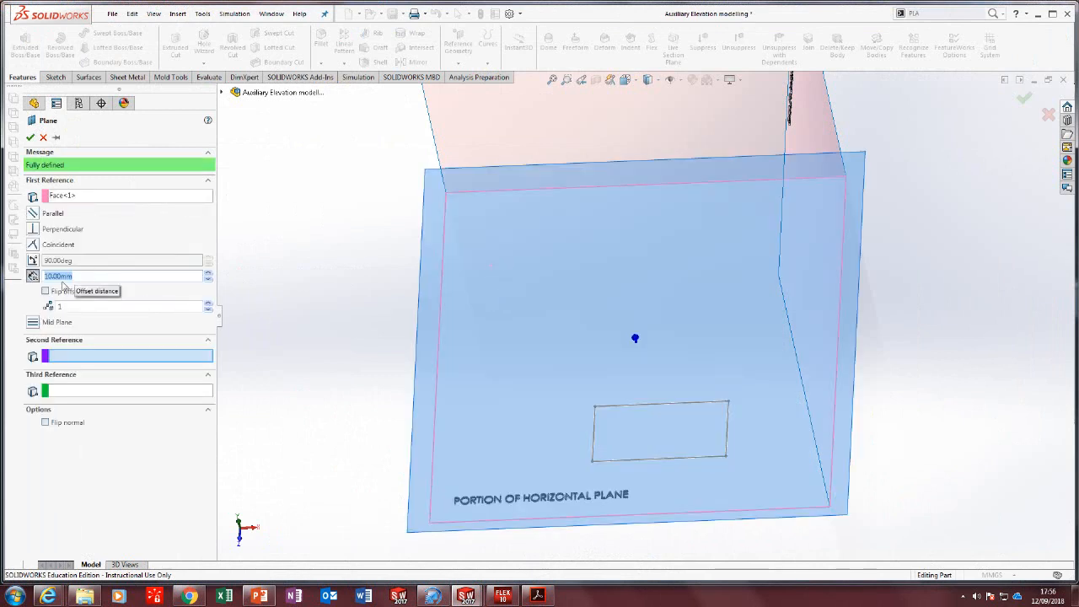
pyautogui.write('50')
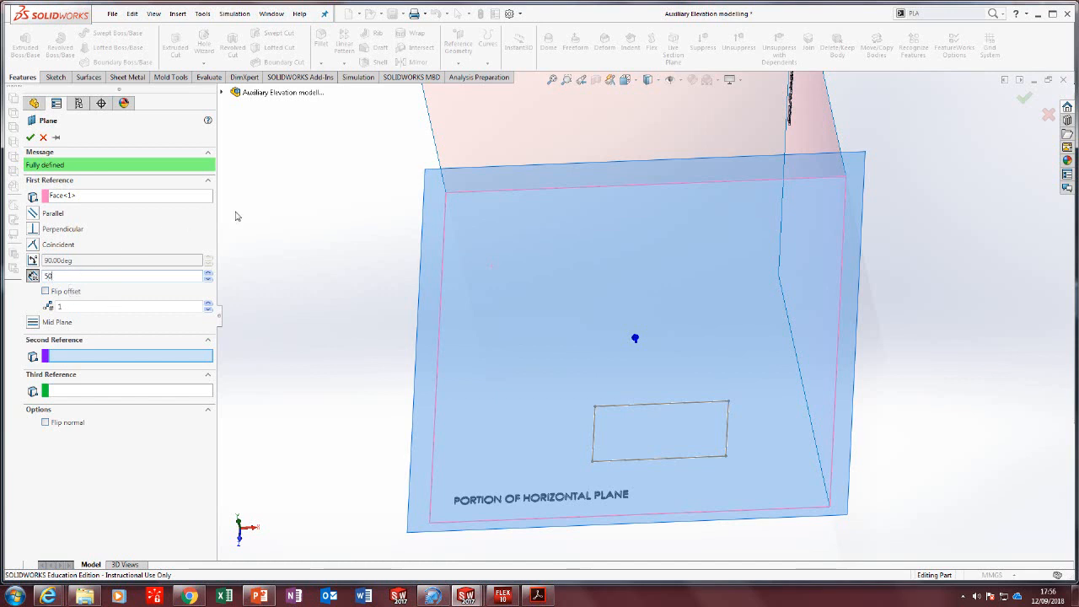
pyautogui.press('Return')
pyautogui.moveTo(455, 351); pyautogui.dragTo(455, 263, button='middle')
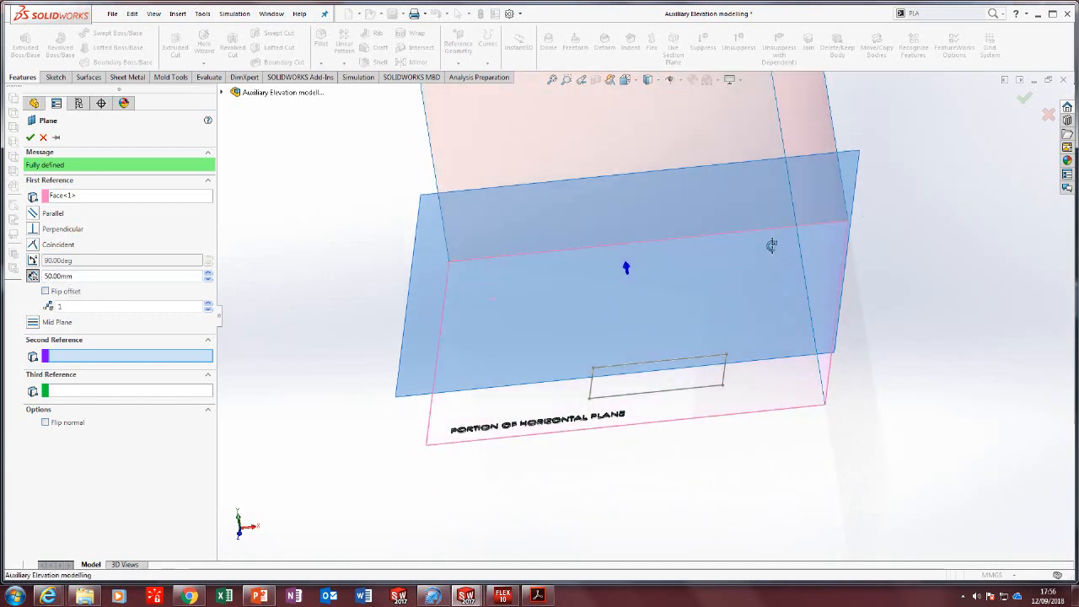
pyautogui.moveTo(772, 245); pyautogui.dragTo(773, 278, button='middle')
pyautogui.scroll(-2, 776, 280)
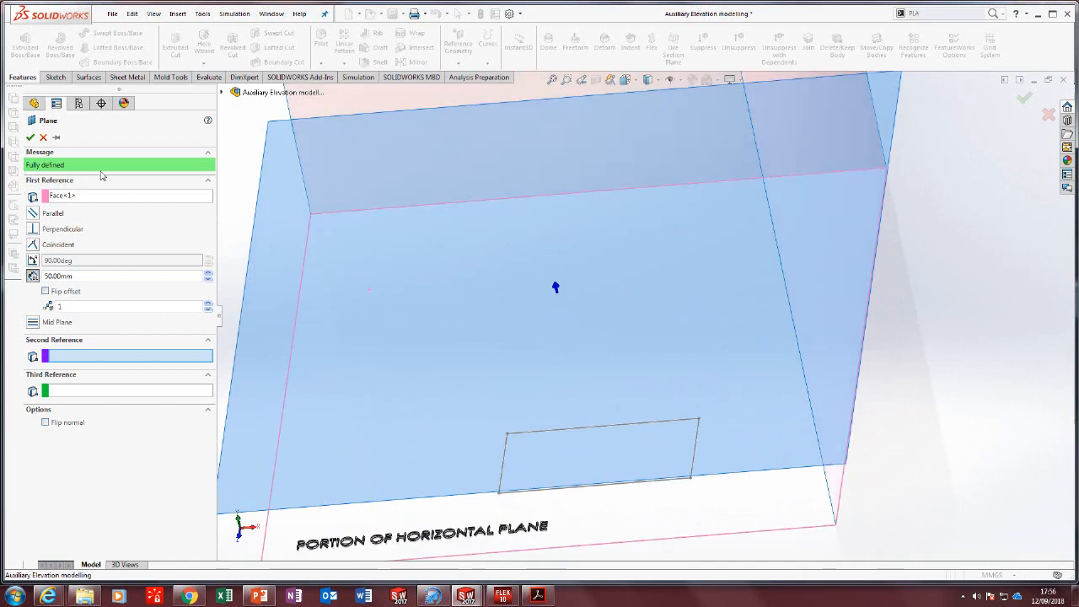
pyautogui.click(30, 137)
pyautogui.moveTo(438, 287); pyautogui.dragTo(265, 294, button='middle')
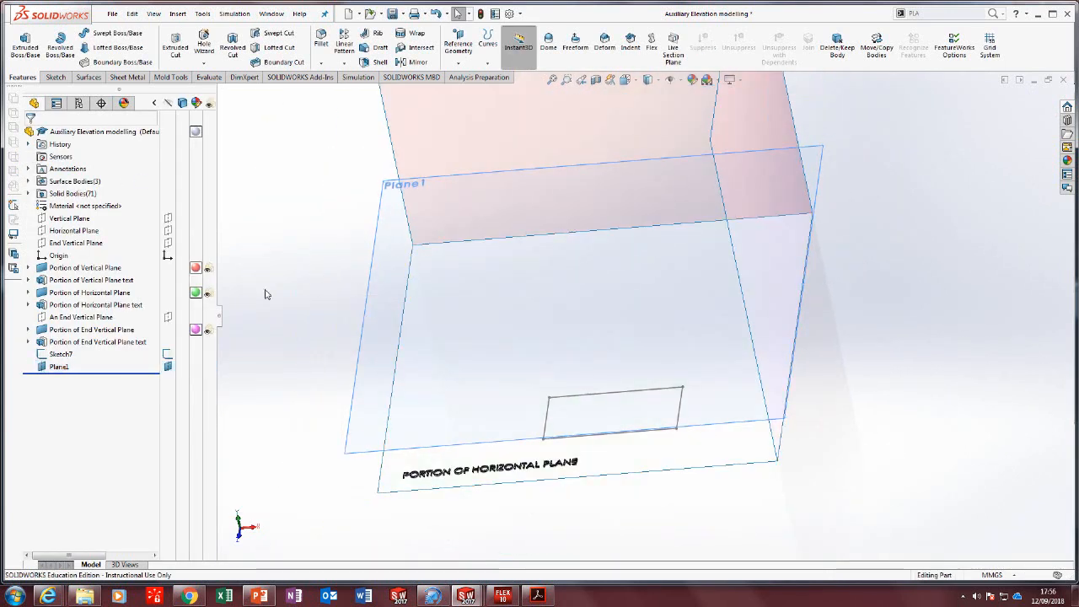
# Rename the new offset plane "loft plane" and the rectangle sketch "base sketch".
pyautogui.click(59, 366)
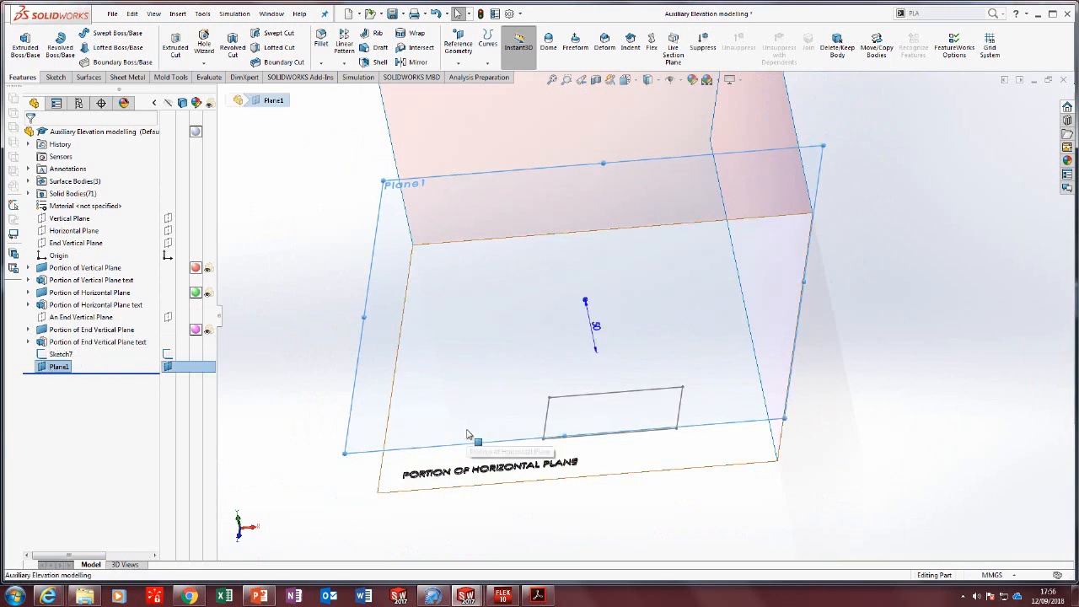
pyautogui.press('F2')
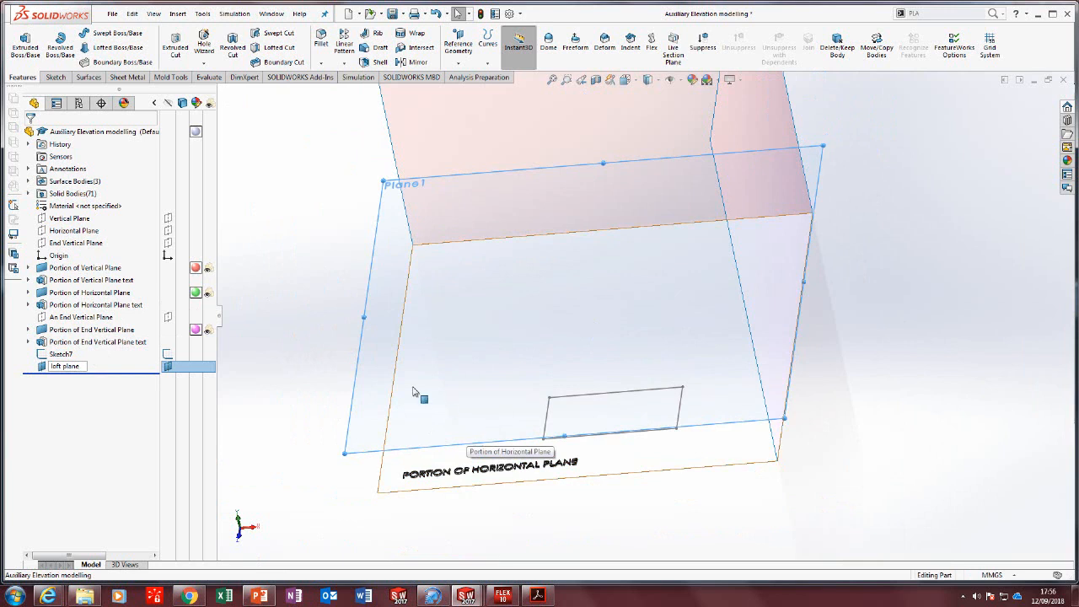
pyautogui.click(63, 354)
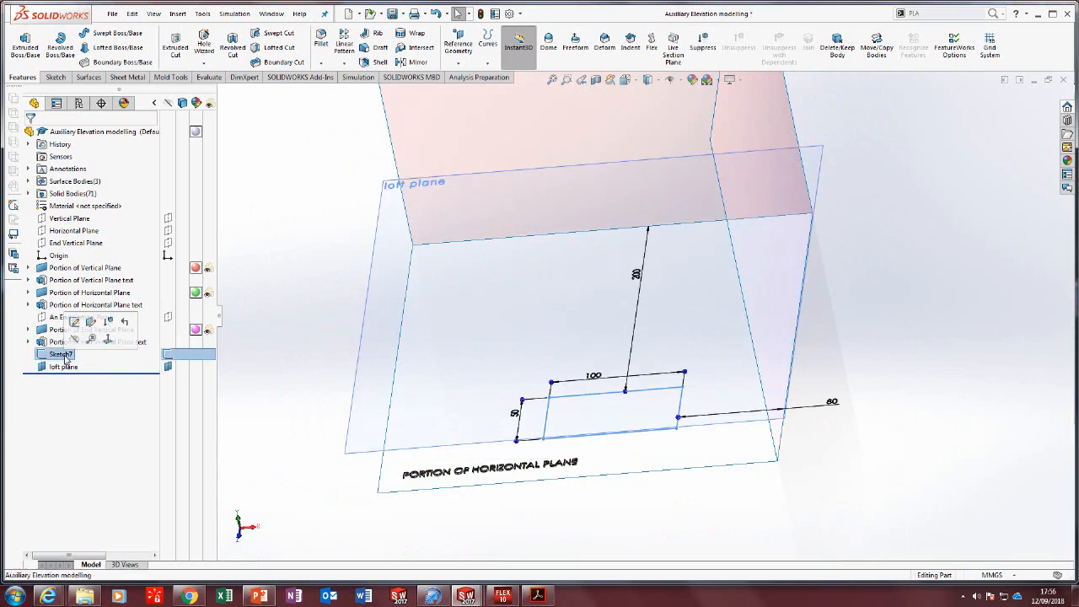
pyautogui.press('F2')
pyautogui.write('ba')
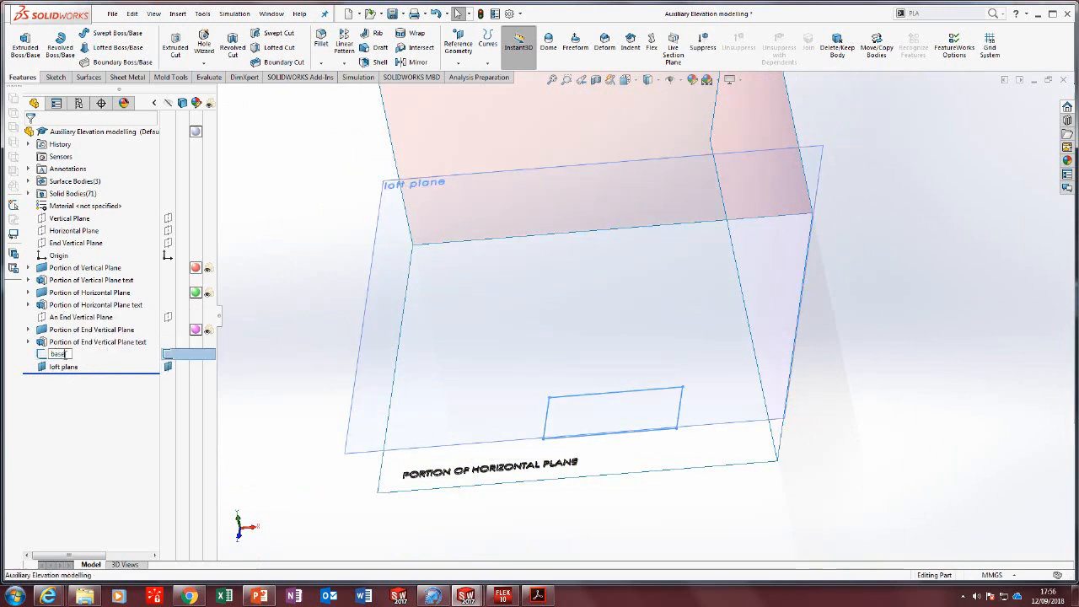
pyautogui.write('se sketch')
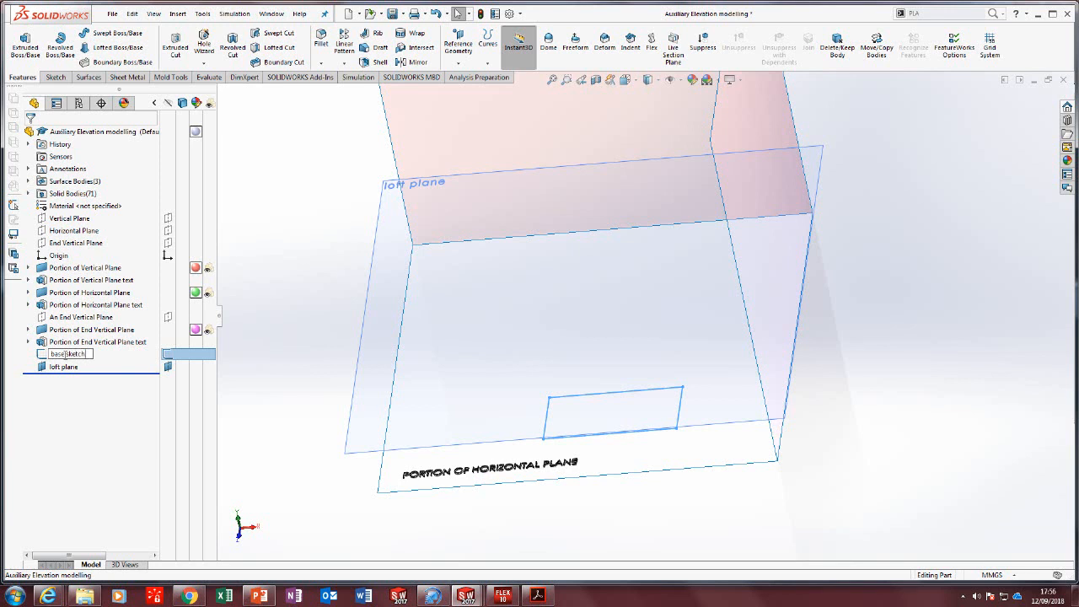
pyautogui.click(293, 302)
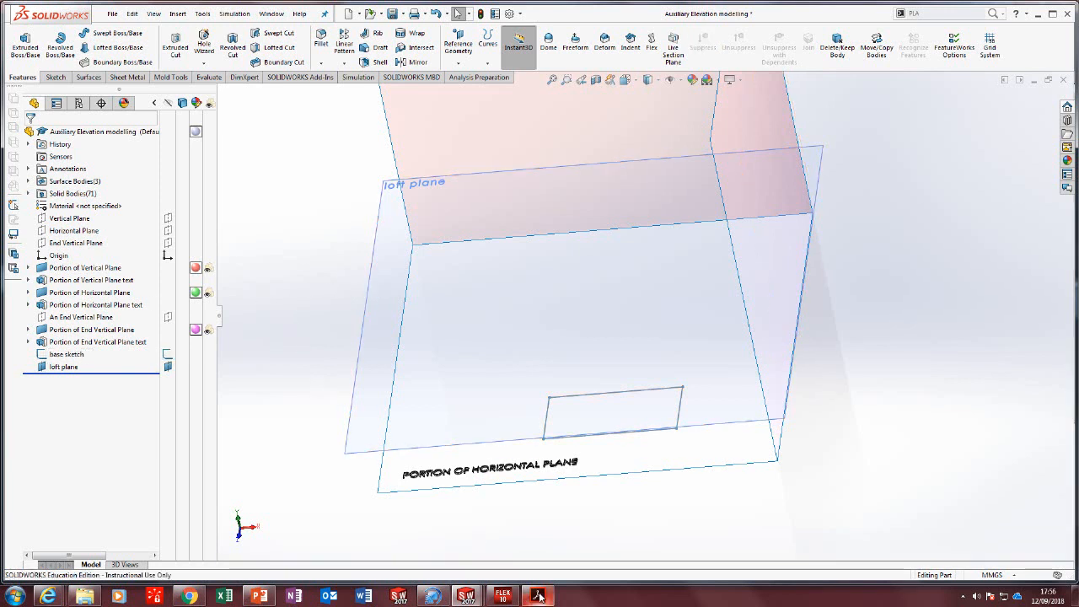
pyautogui.moveTo(466, 596)
pyautogui.click(346, 533)
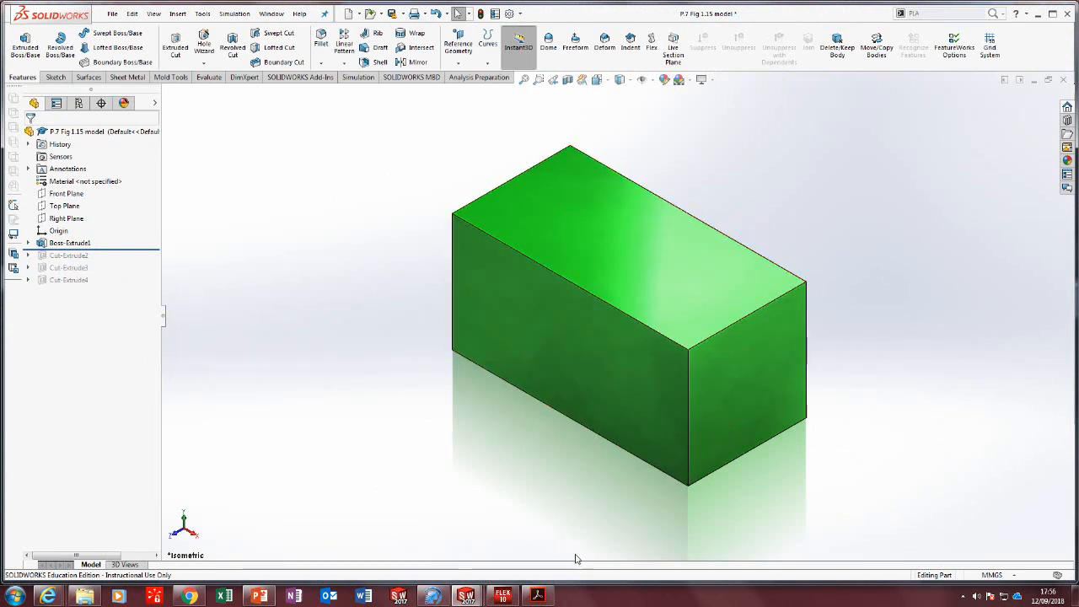
pyautogui.click(537, 596)
pyautogui.click(536, 596)
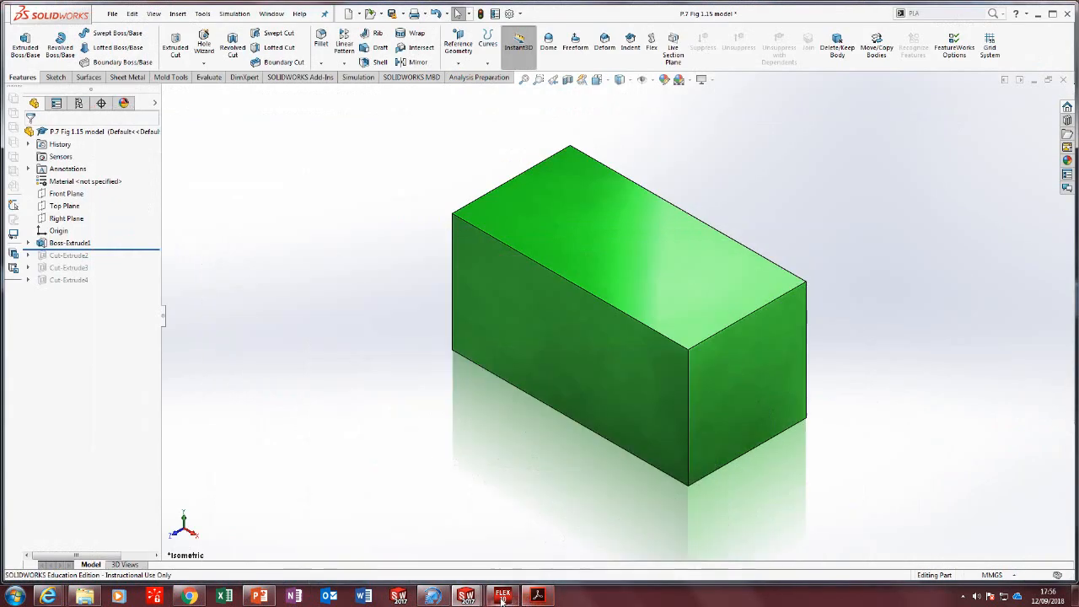
pyautogui.moveTo(463, 596)
pyautogui.click(548, 540)
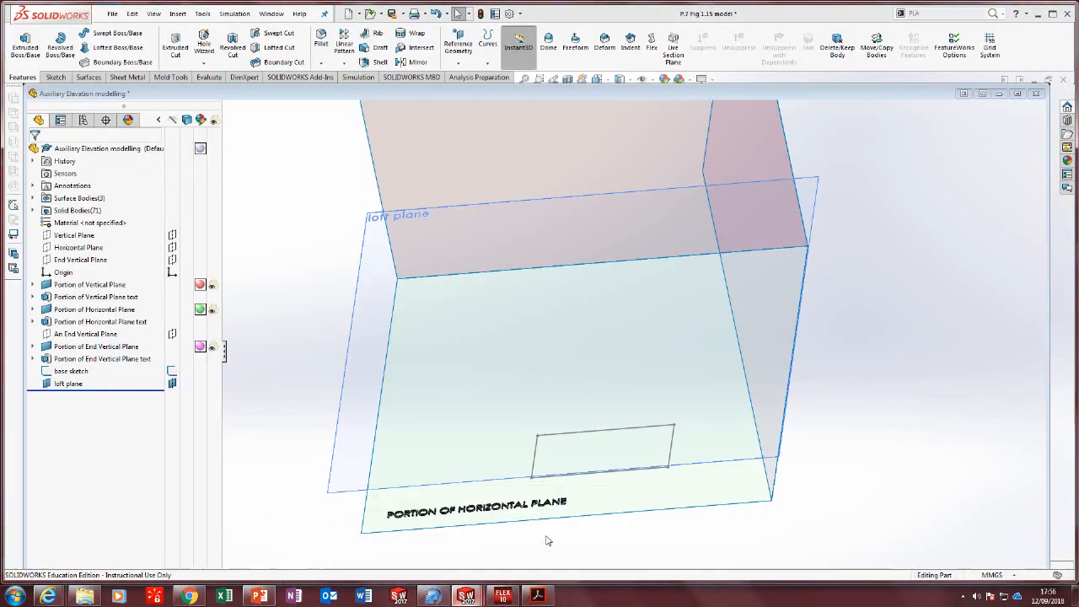
# Start a new sketch on the loft plane.
pyautogui.moveTo(628, 461); pyautogui.dragTo(639, 515, button='middle')
pyautogui.scroll(-1, 626, 408)
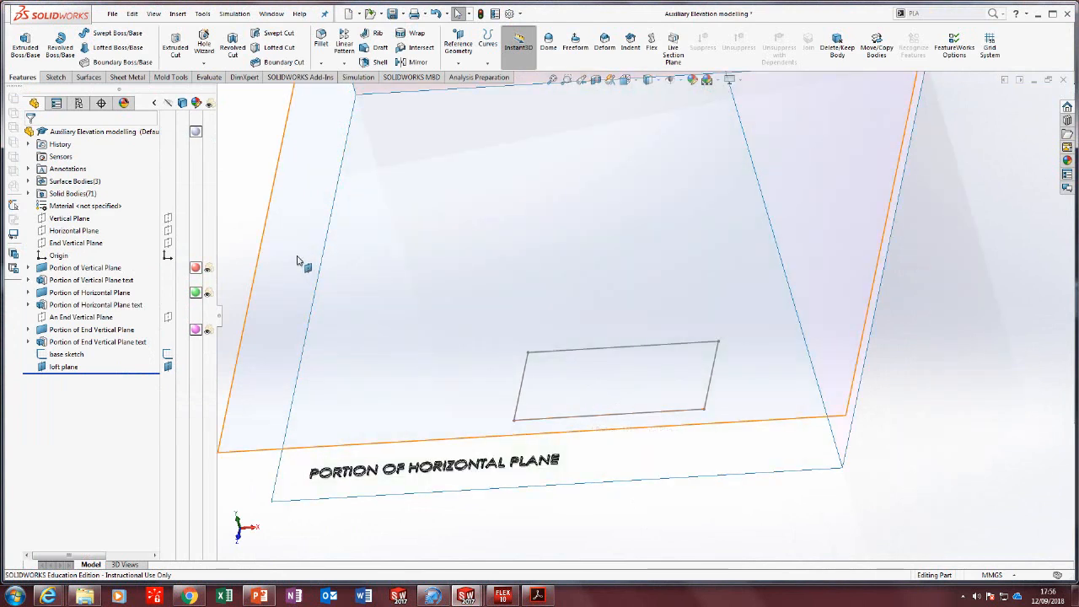
pyautogui.scroll(1, 299, 258)
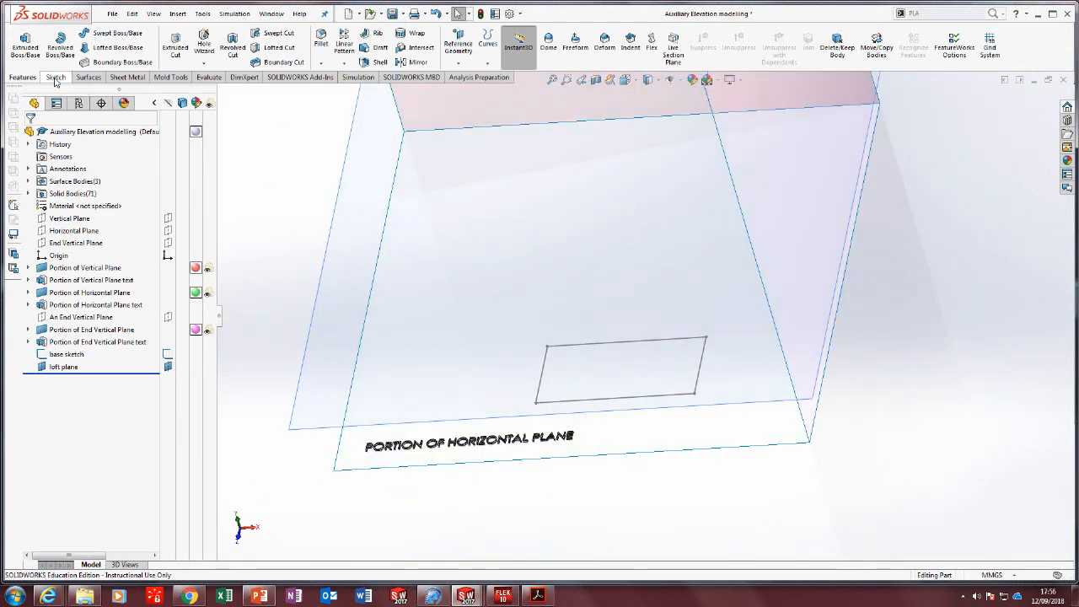
pyautogui.click(55, 77)
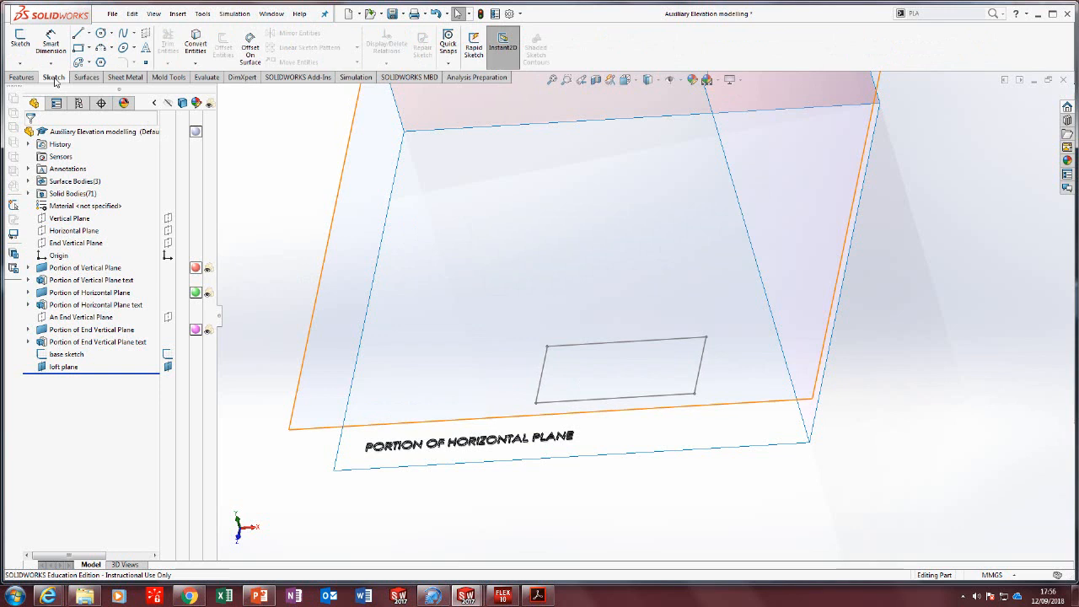
pyautogui.click(355, 229)
pyautogui.click(405, 191)
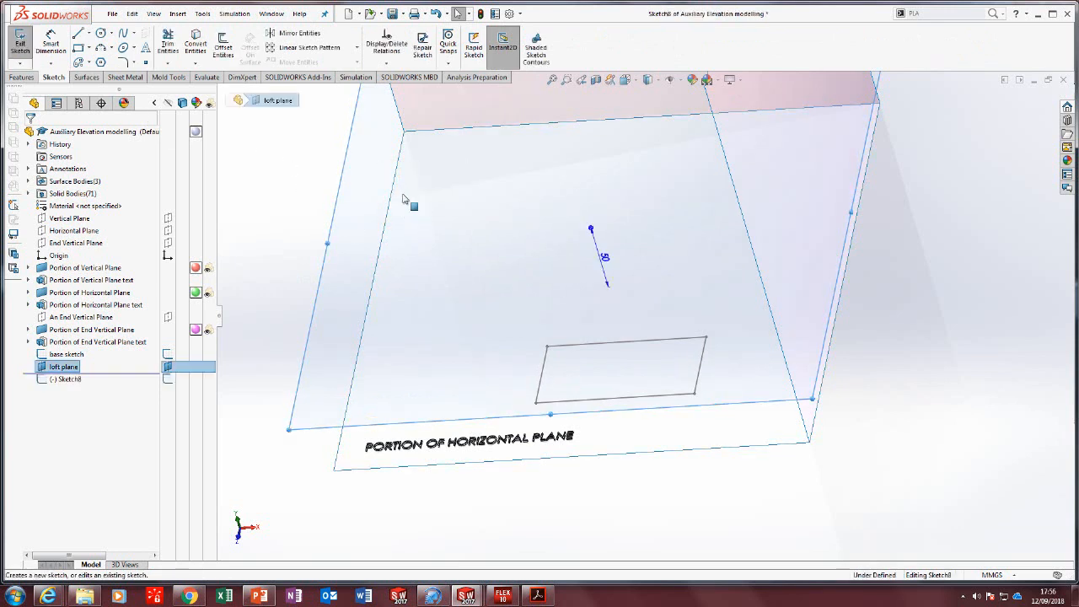
pyautogui.click(301, 258)
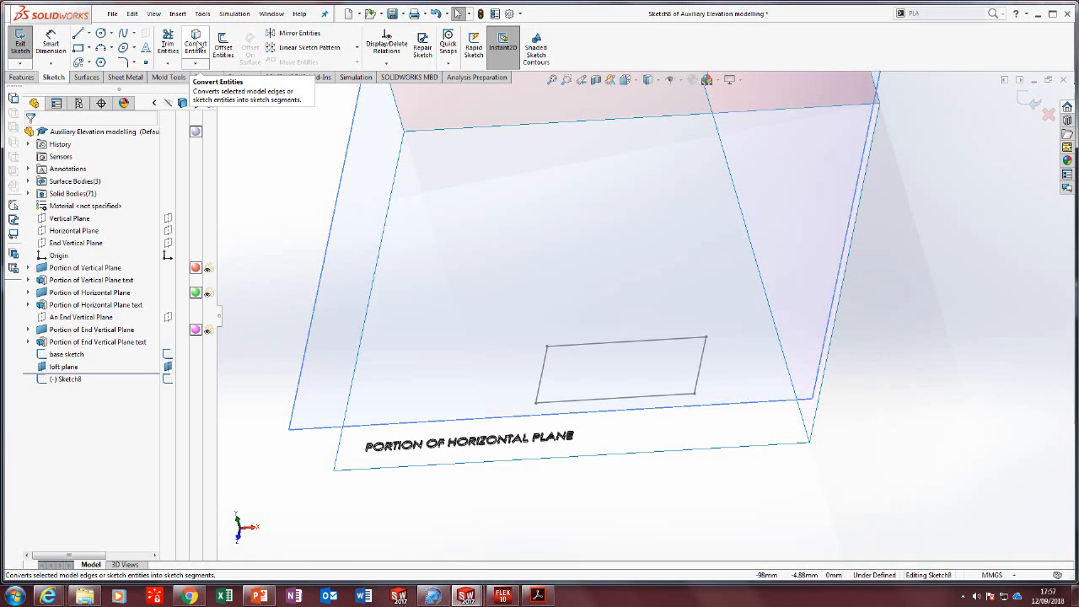
# Convert the four sides of the base sketch rectangle into the loft plane sketch, and close the sketch.
pyautogui.click(196, 43)
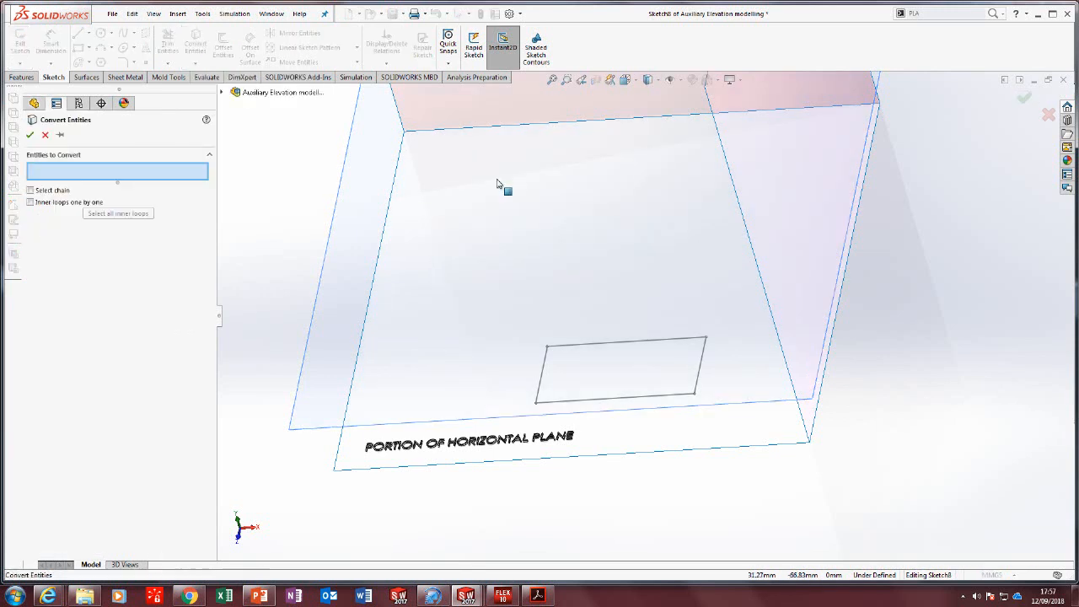
pyautogui.click(632, 343)
pyautogui.click(703, 361)
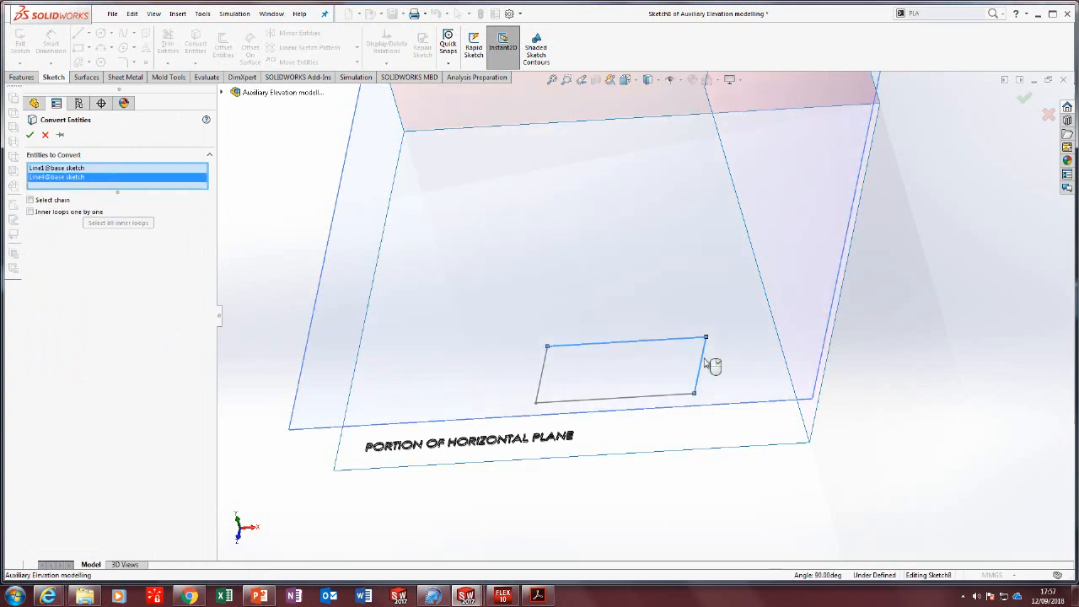
pyautogui.click(661, 399)
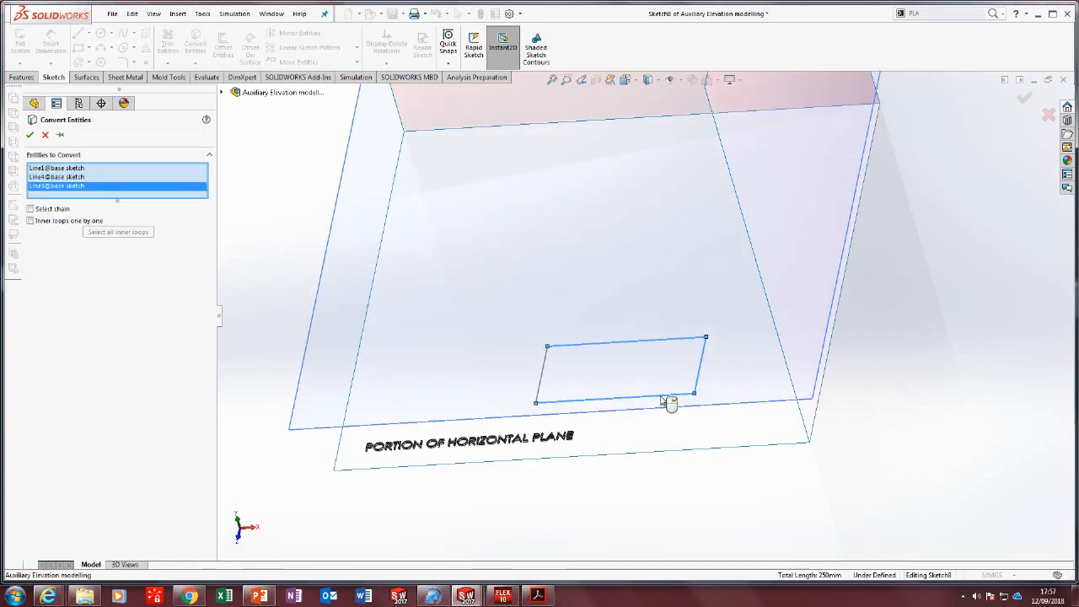
pyautogui.click(546, 366)
pyautogui.rightClick(553, 366)
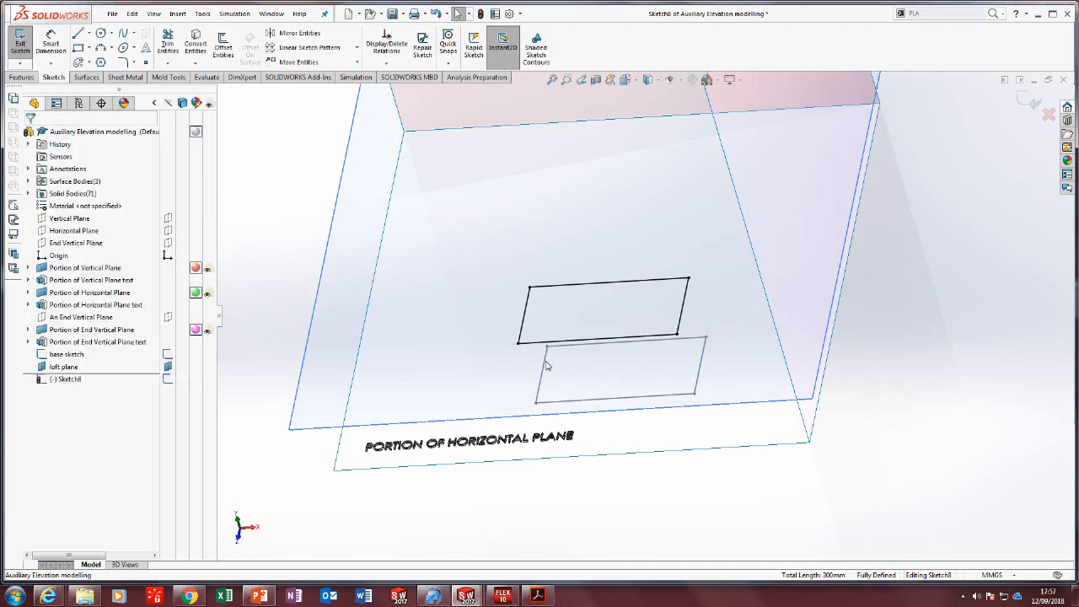
pyautogui.moveTo(556, 369)
pyautogui.mouseDown(button='middle')
pyautogui.moveTo(577, 338)
pyautogui.moveTo(558, 328)
pyautogui.moveTo(548, 344)
pyautogui.mouseUp(button='middle')
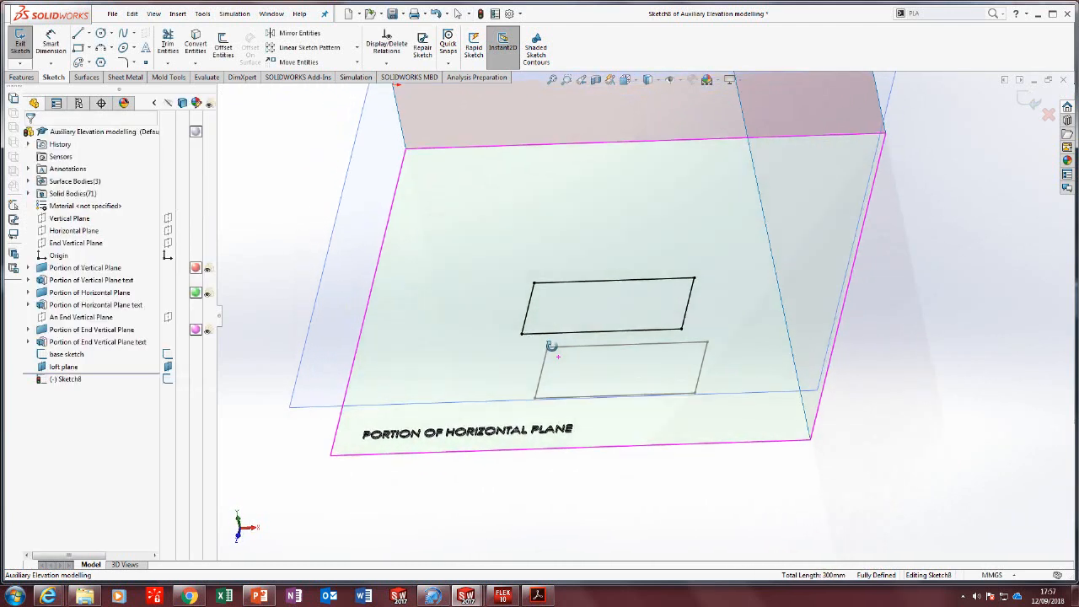
pyautogui.click(18, 37)
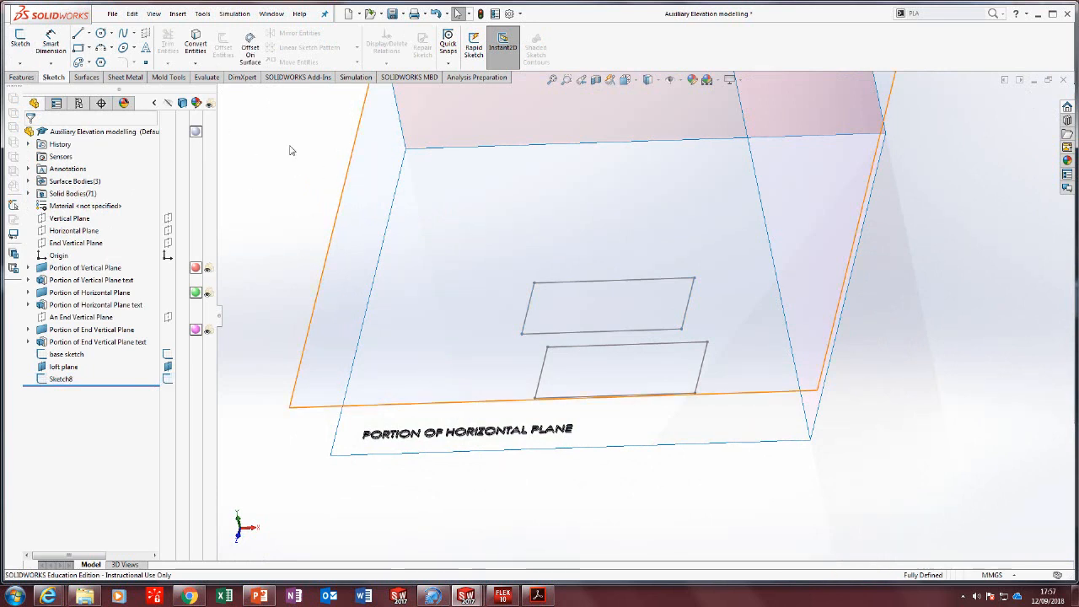
# Start a Lofted Boss/Base using the loft plane rectangle and the base sketch as the two profiles.
pyautogui.click(24, 76)
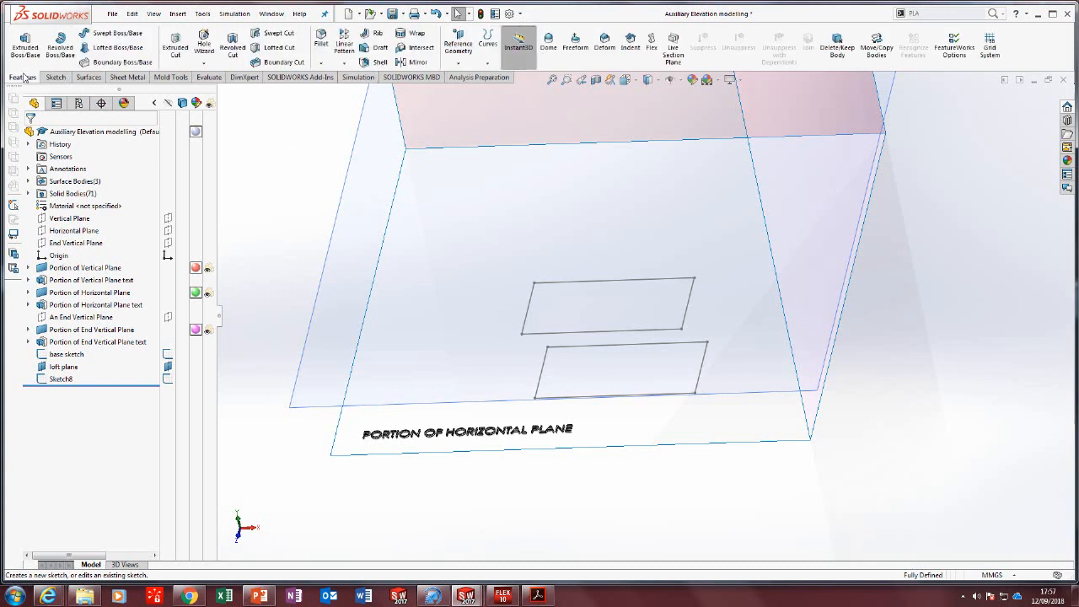
pyautogui.click(101, 48)
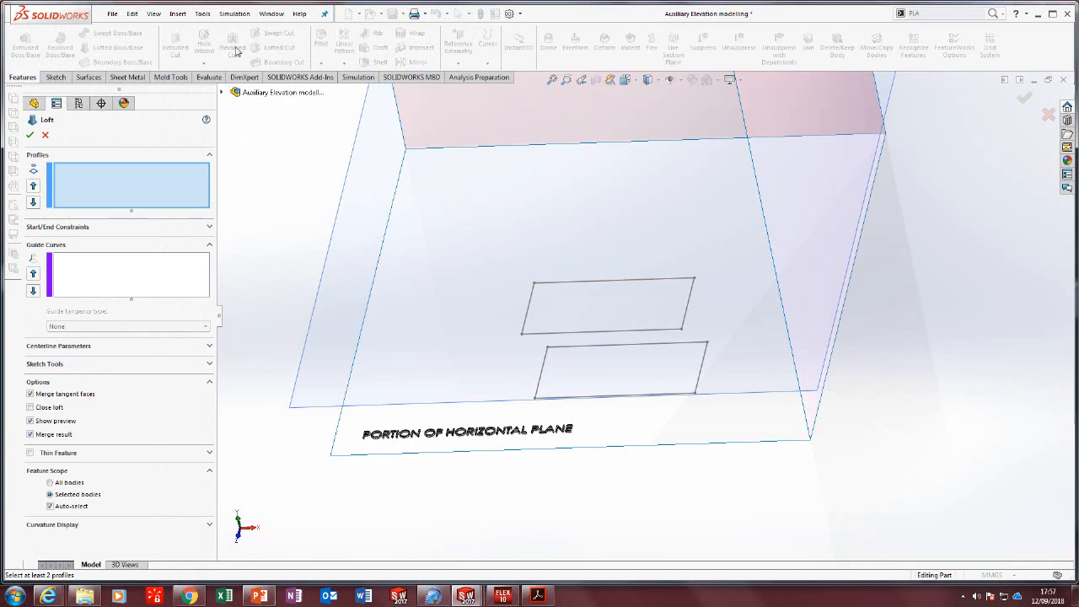
pyautogui.click(614, 283)
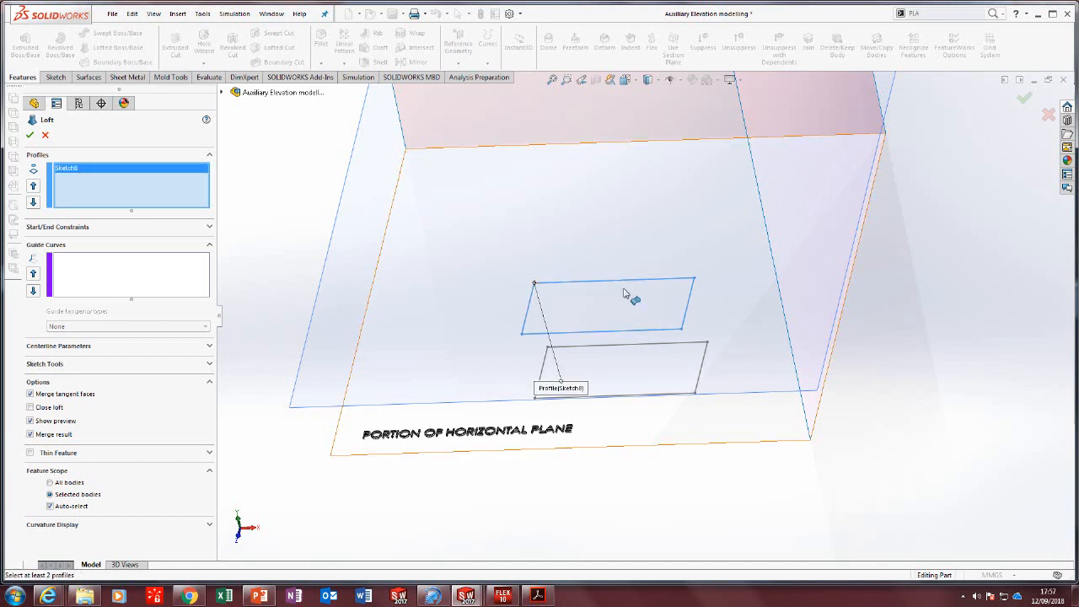
pyautogui.click(705, 341)
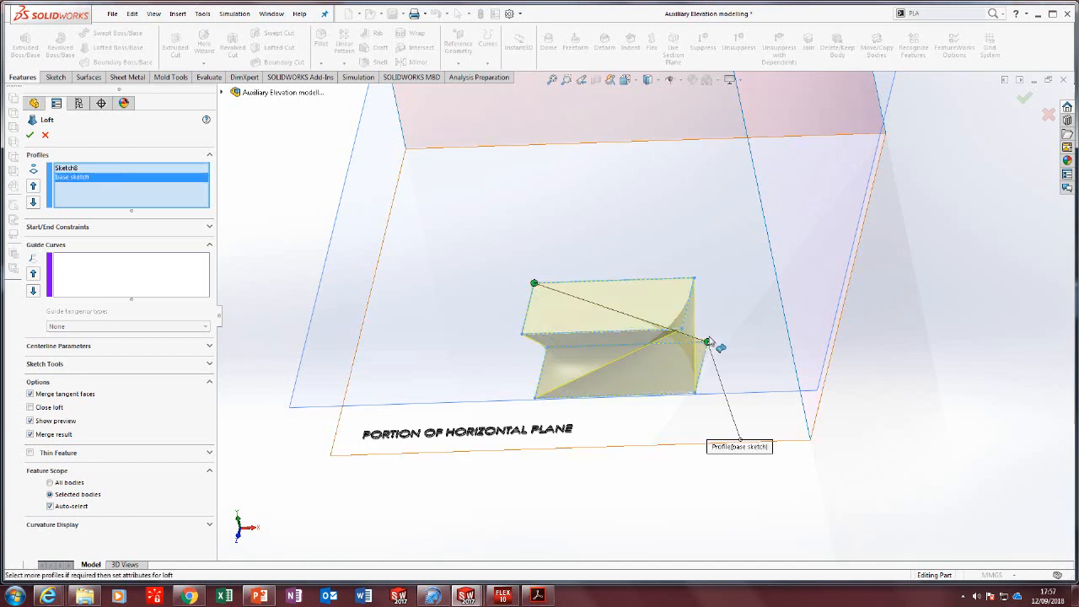
pyautogui.moveTo(722, 353)
pyautogui.mouseDown(button='middle')
pyautogui.moveTo(686, 337)
pyautogui.moveTo(682, 312)
pyautogui.moveTo(739, 325)
pyautogui.moveTo(718, 350)
pyautogui.mouseUp(button='middle')
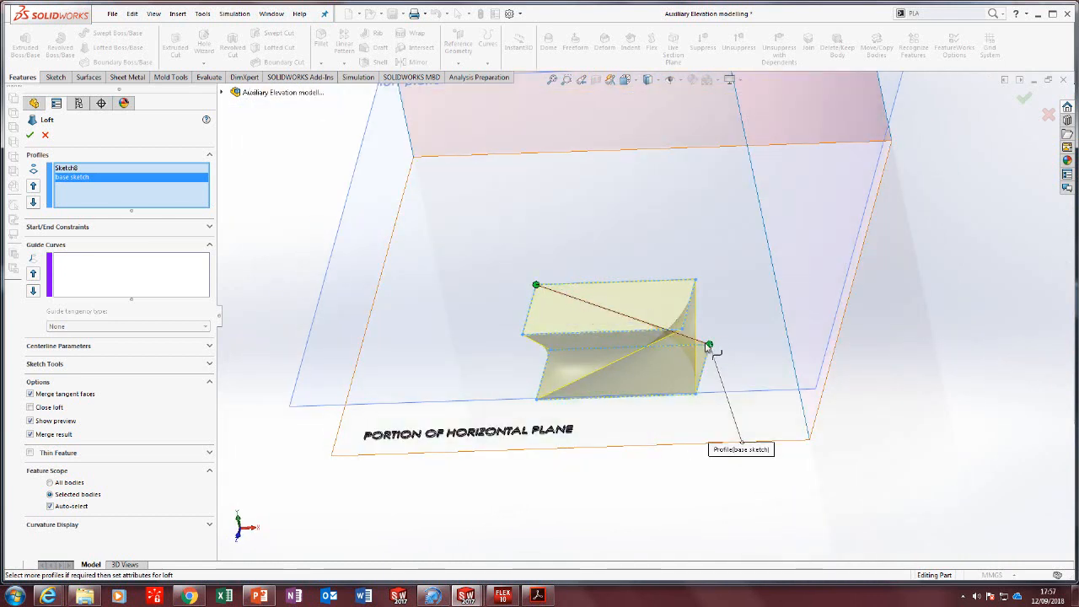
# Move the base sketch's loft connector to the corner matching the upper profile's connector, and complete the loft.
pyautogui.moveTo(710, 346); pyautogui.dragTo(605, 352)
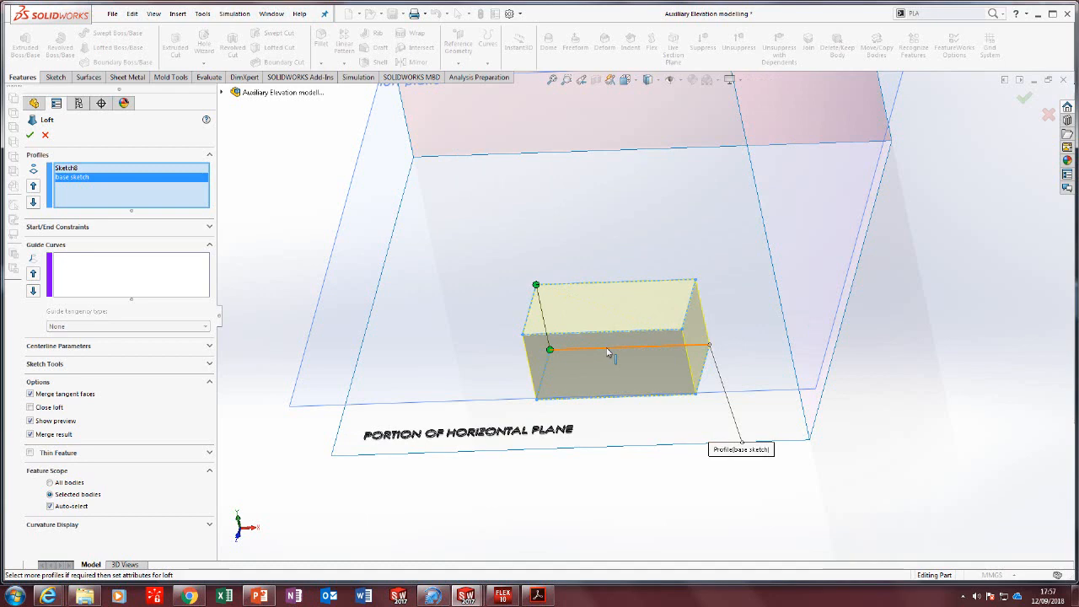
pyautogui.moveTo(607, 353)
pyautogui.mouseDown(button='middle')
pyautogui.moveTo(657, 337)
pyautogui.moveTo(633, 289)
pyautogui.moveTo(584, 286)
pyautogui.moveTo(556, 306)
pyautogui.moveTo(616, 340)
pyautogui.mouseUp(button='middle')
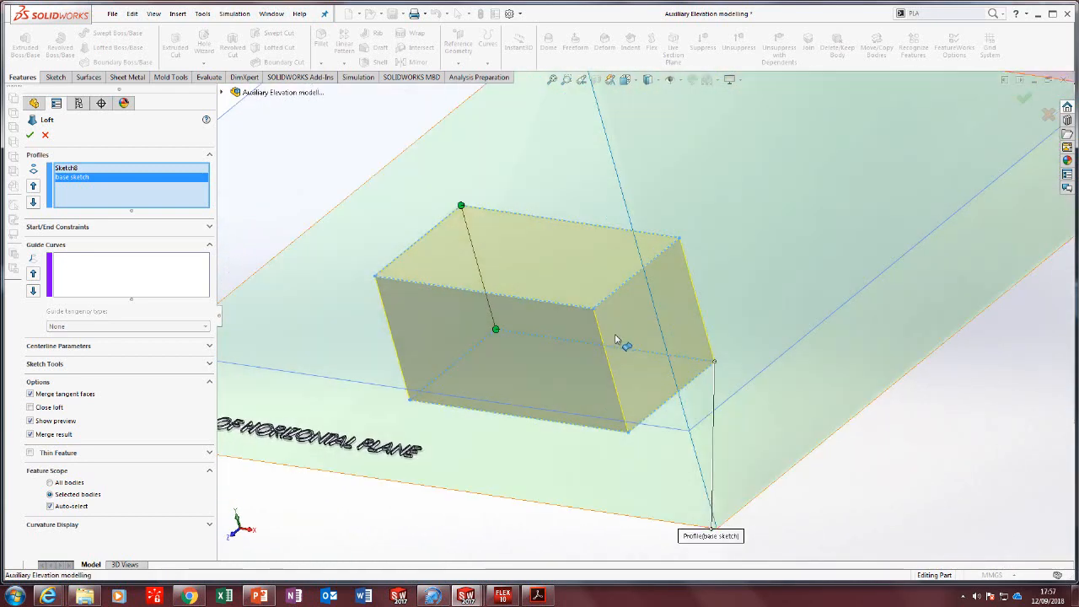
pyautogui.click(31, 136)
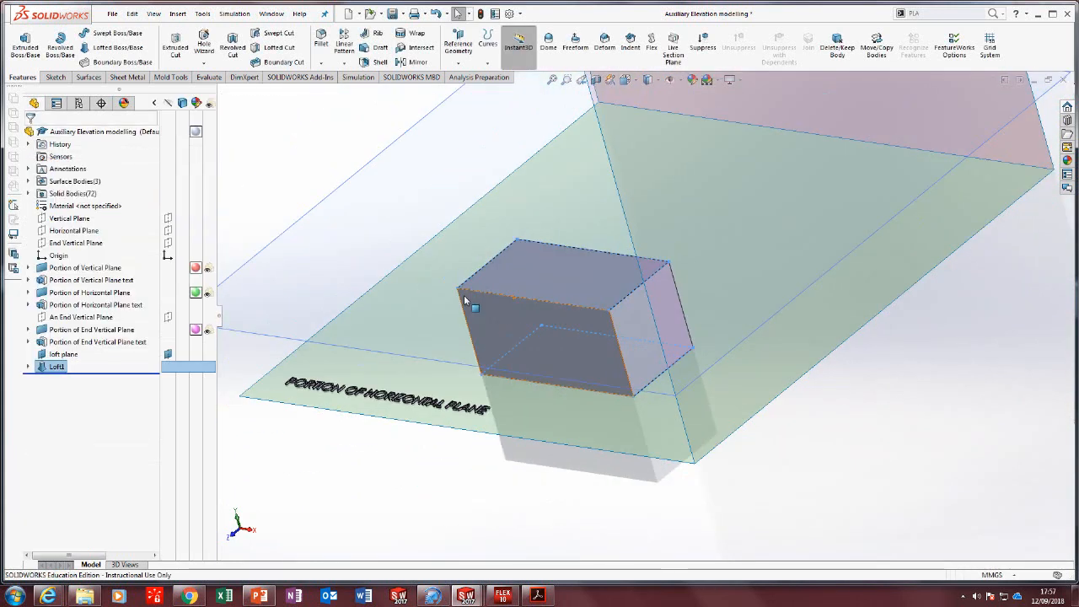
pyautogui.scroll(2, 329, 241)
pyautogui.click(332, 208)
pyautogui.moveTo(575, 327)
pyautogui.mouseDown(button='middle')
pyautogui.moveTo(663, 294)
pyautogui.moveTo(573, 333)
pyautogui.mouseUp(button='middle')
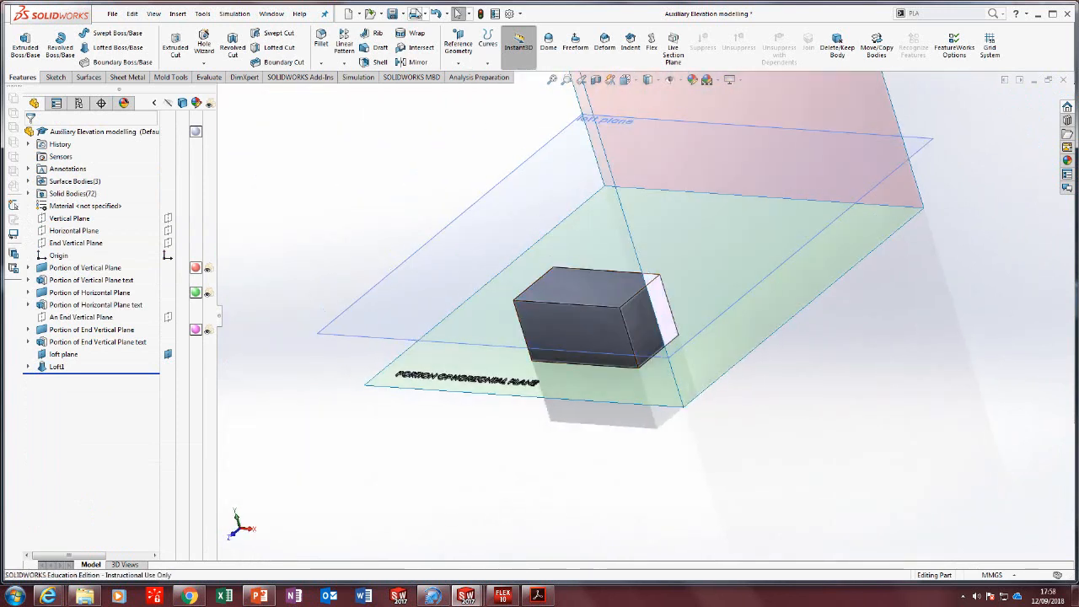
# Save the part and rename the loft feature "Block".
pyautogui.click(391, 14)
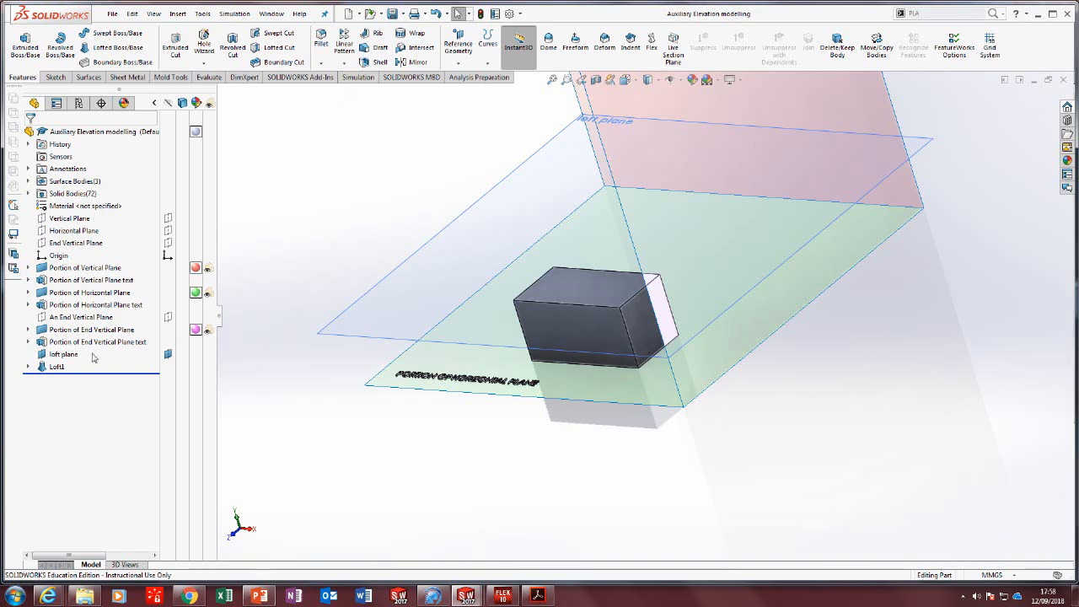
pyautogui.click(64, 366)
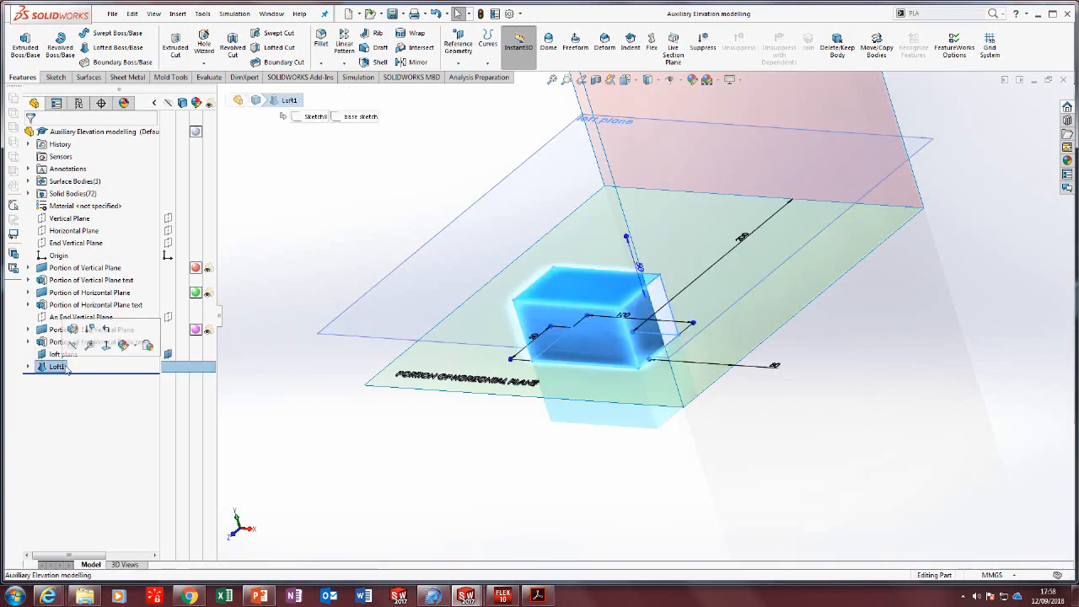
pyautogui.click(67, 366)
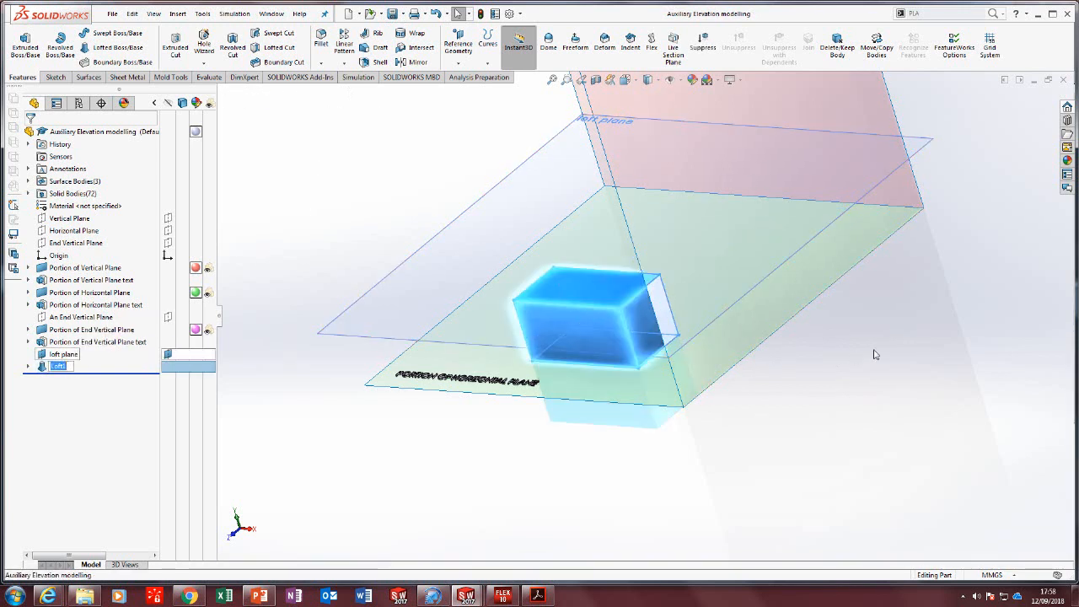
pyautogui.write('Block')
pyautogui.click(321, 250)
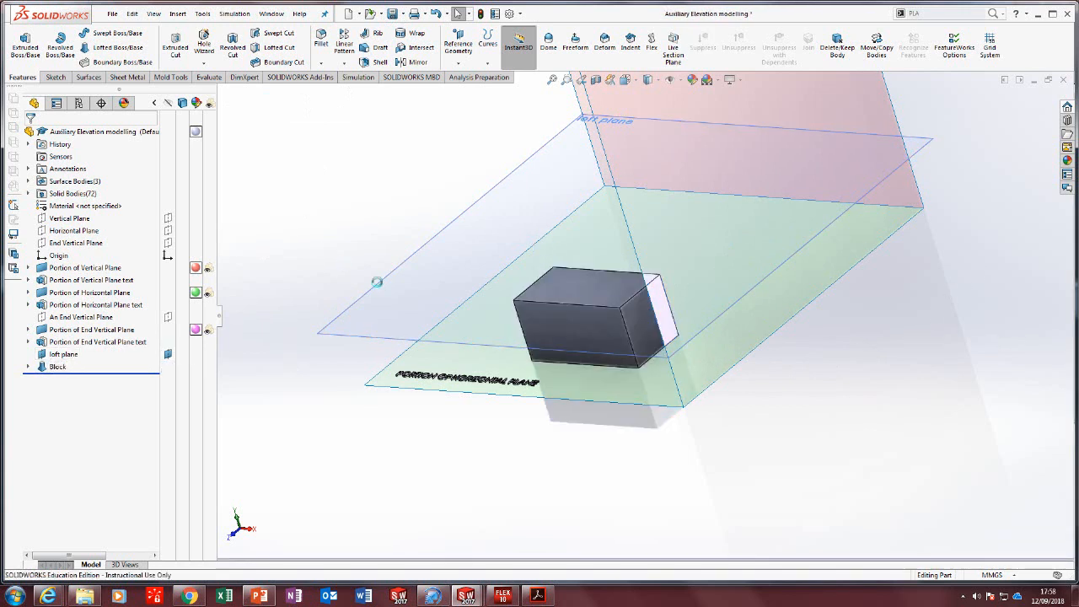
# Switch to the textbook PDF, examine the dimensions of the cut arch object in Fig. 2.19, and return to SOLIDWORKS.
pyautogui.scroll(-3, 575, 318)
pyautogui.click(544, 600)
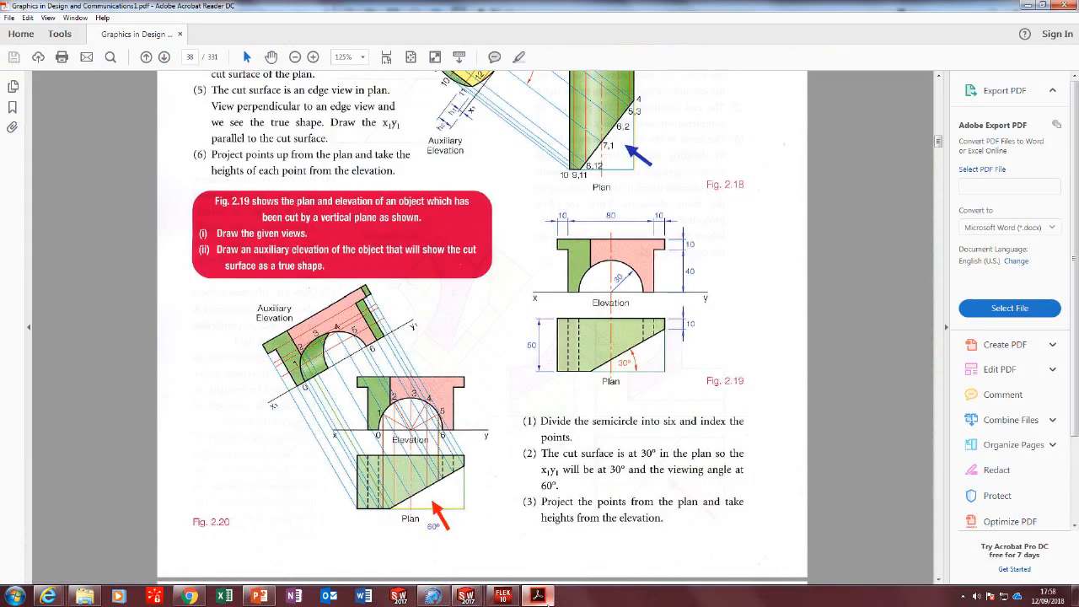
pyautogui.scroll(2, 582, 253)
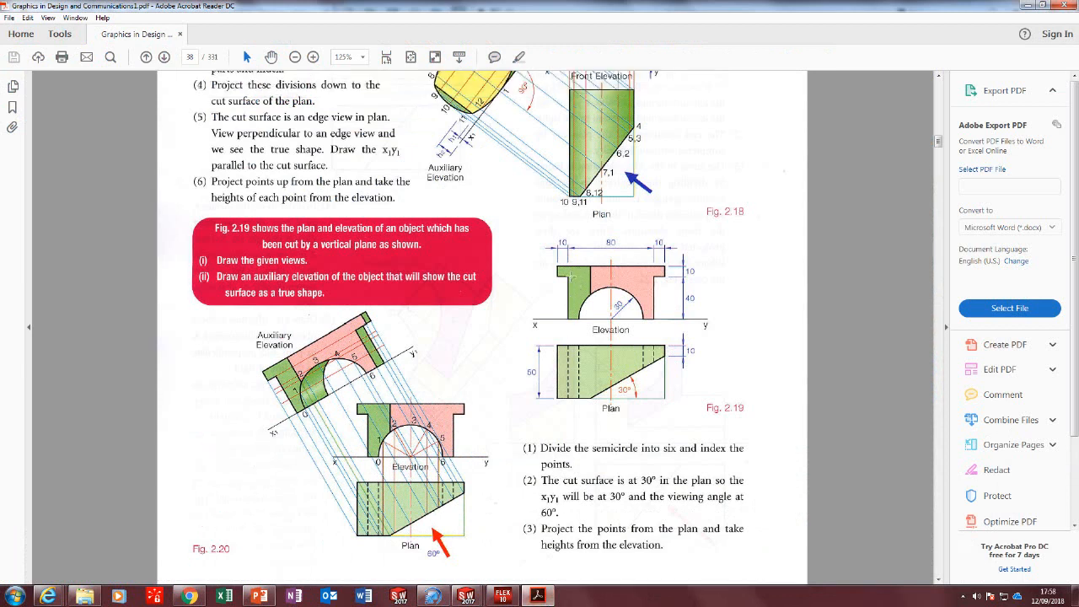
pyautogui.scroll(-2, 512, 313)
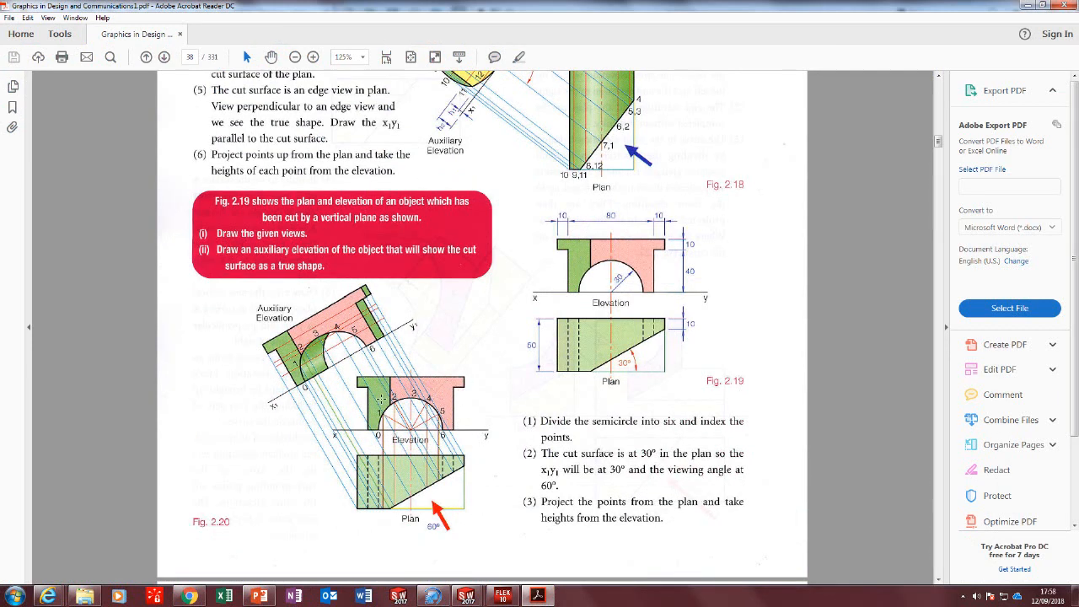
pyautogui.click(534, 595)
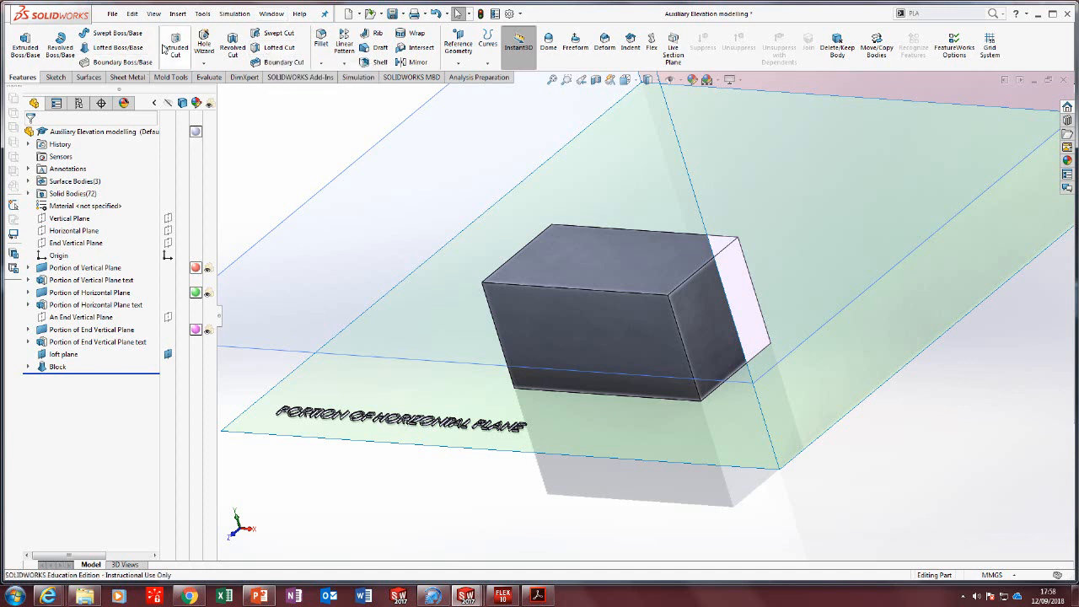
# Sketch a rectangle about 17 mm wide and 44 mm high on the block's front face, from its left edge down to the base edge.
pyautogui.click(588, 382)
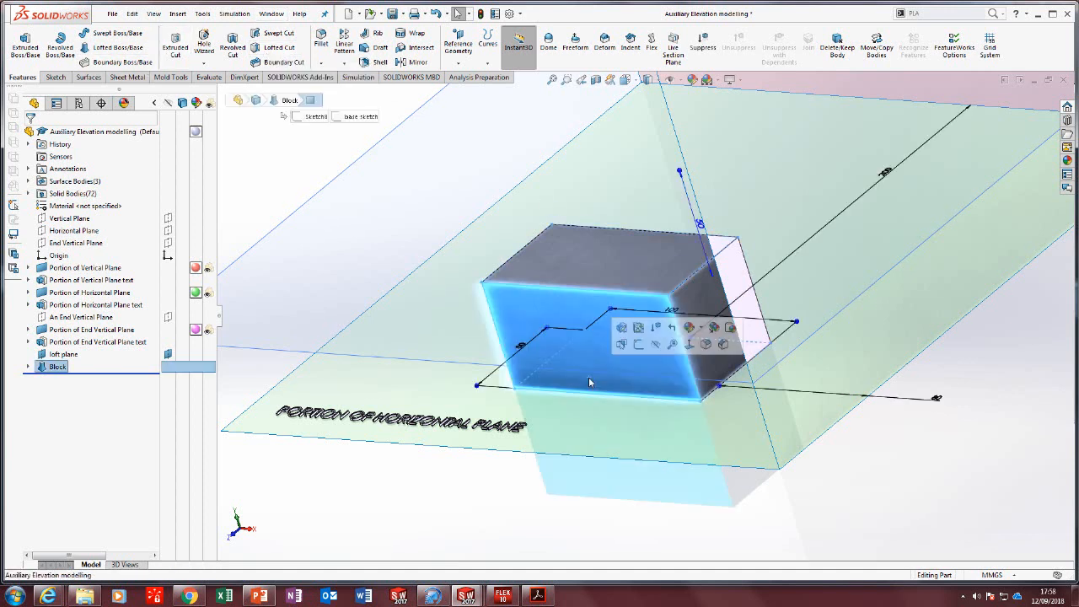
pyautogui.hotkey('ctrl', '8')
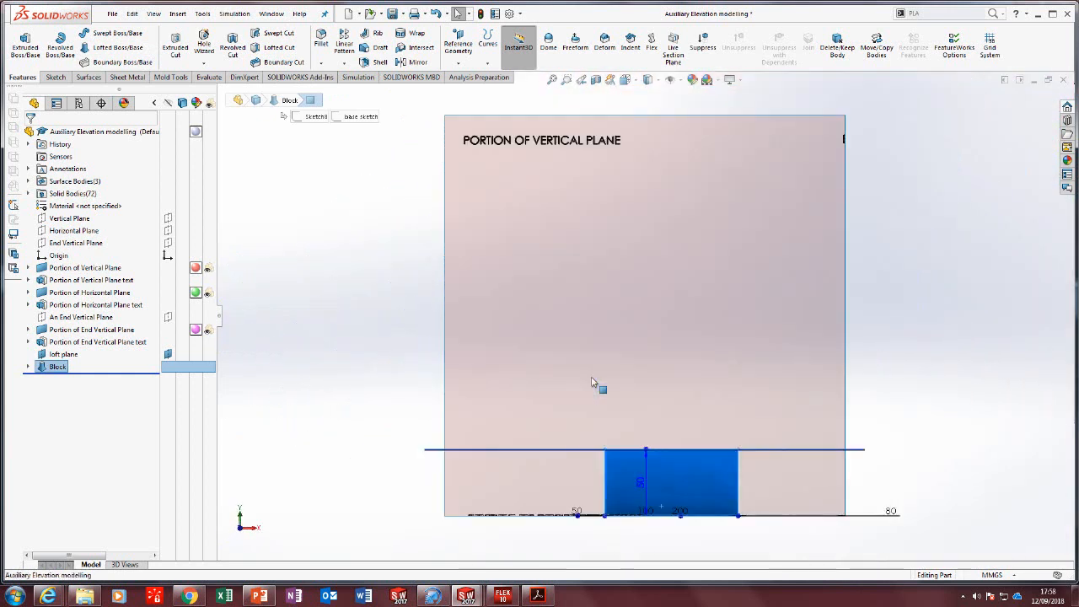
pyautogui.scroll(-2, 678, 476)
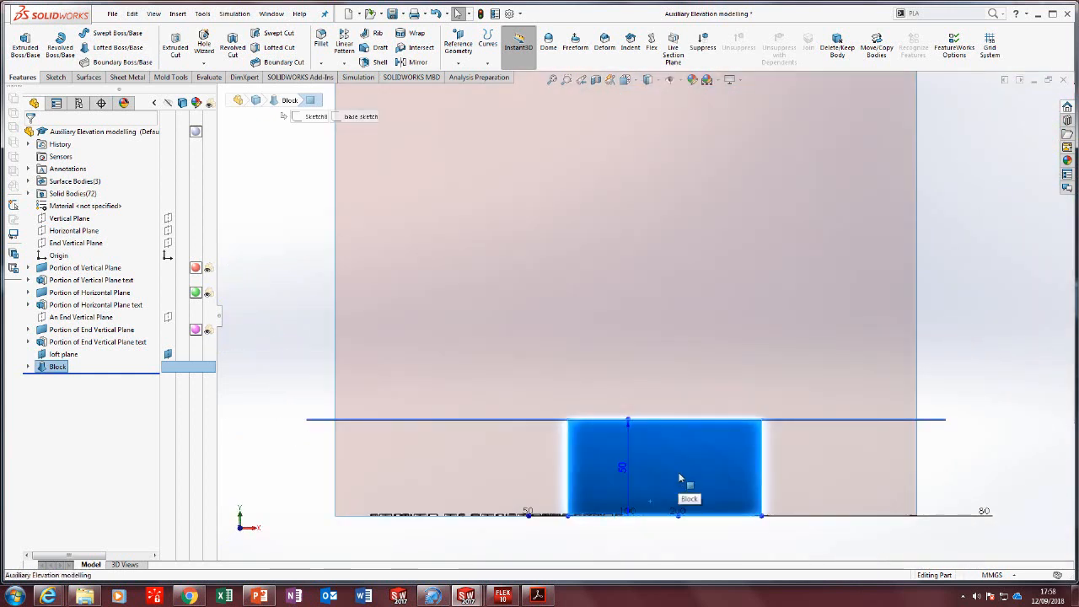
pyautogui.scroll(-1, 697, 443)
pyautogui.press('r')
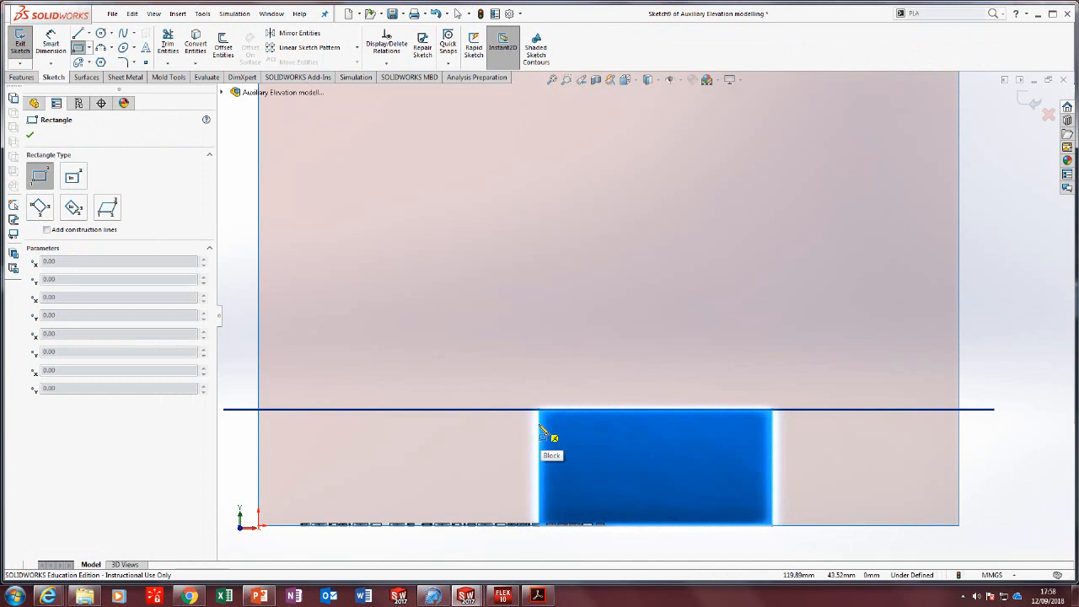
pyautogui.click(540, 425)
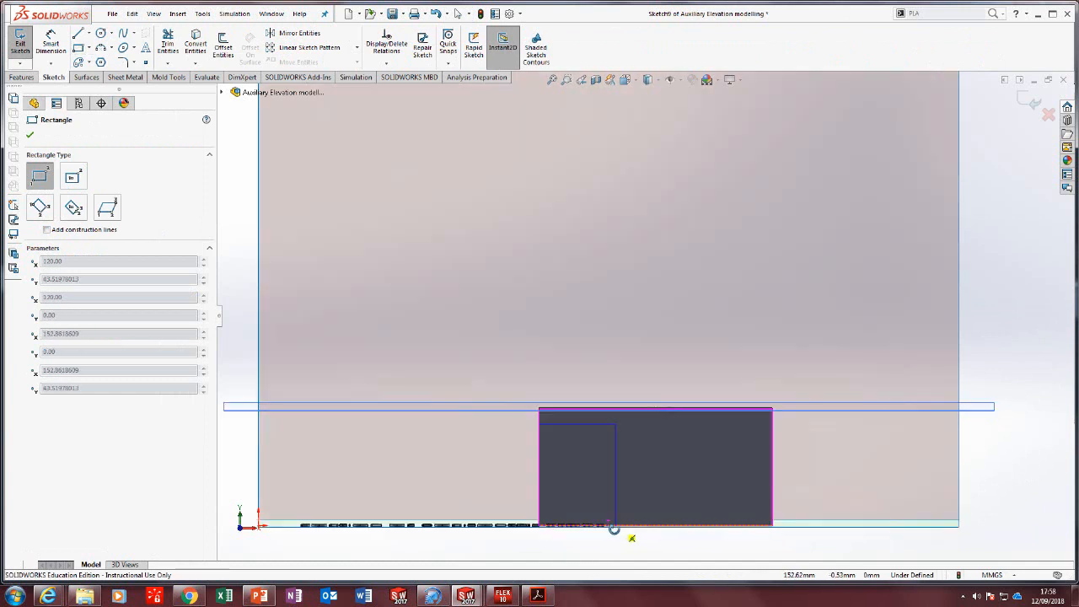
pyautogui.moveTo(614, 528); pyautogui.dragTo(599, 554, button='middle')
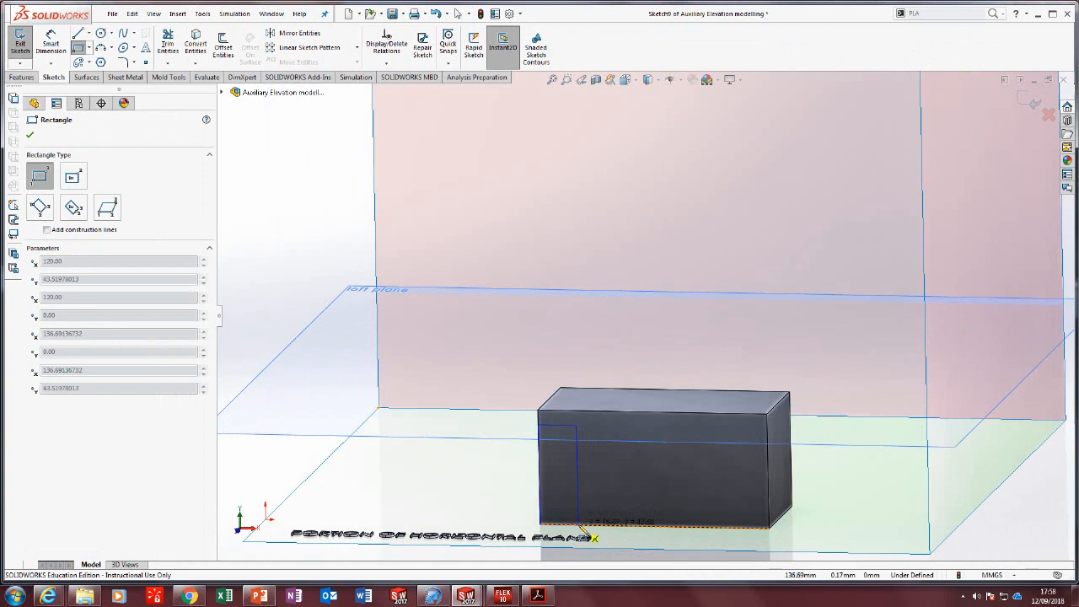
pyautogui.click(591, 534)
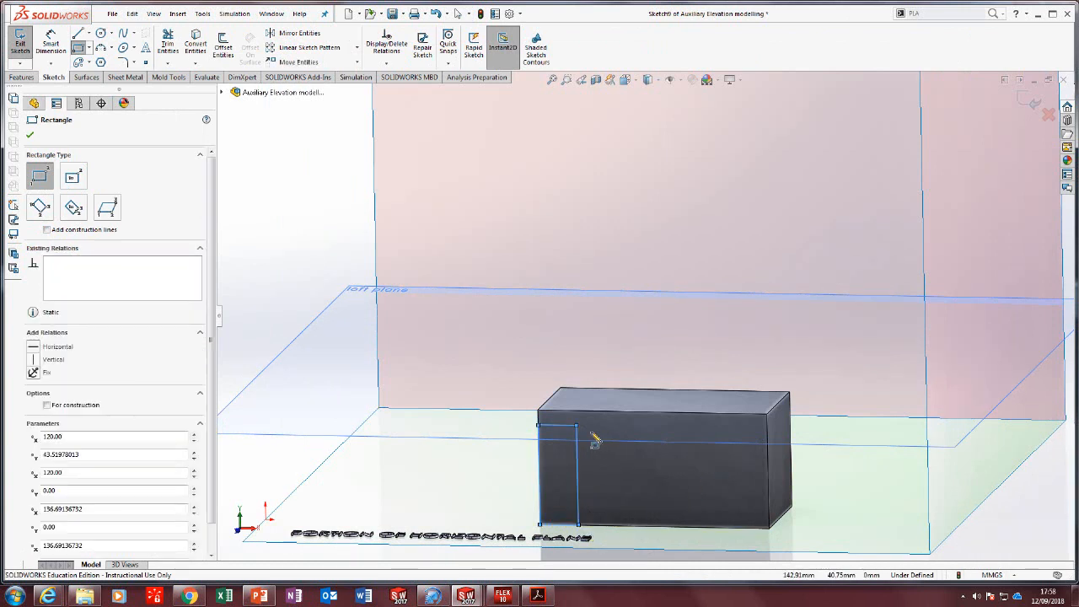
pyautogui.press('Escape')
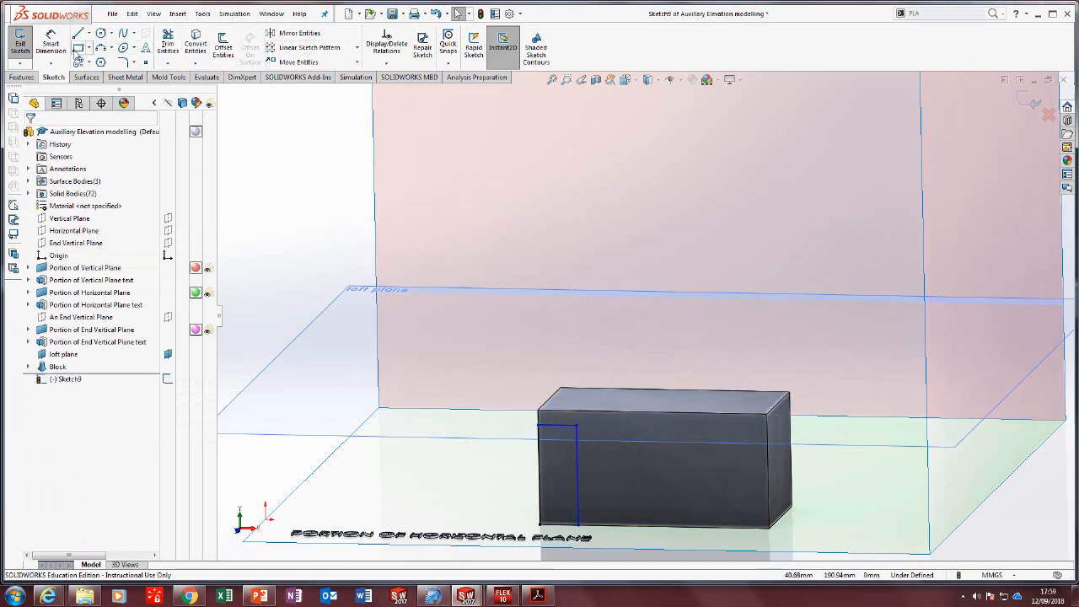
# Draw a vertical centerline on the front face from the midpoint of the block's bottom edge to its top edge.
pyautogui.click(88, 34)
pyautogui.click(105, 53)
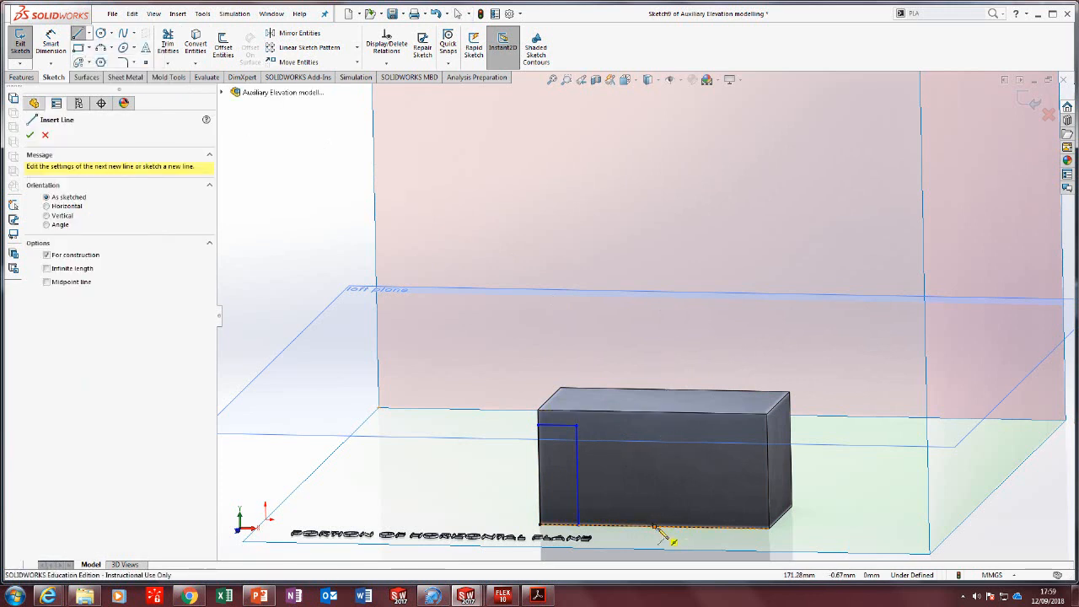
pyautogui.click(655, 527)
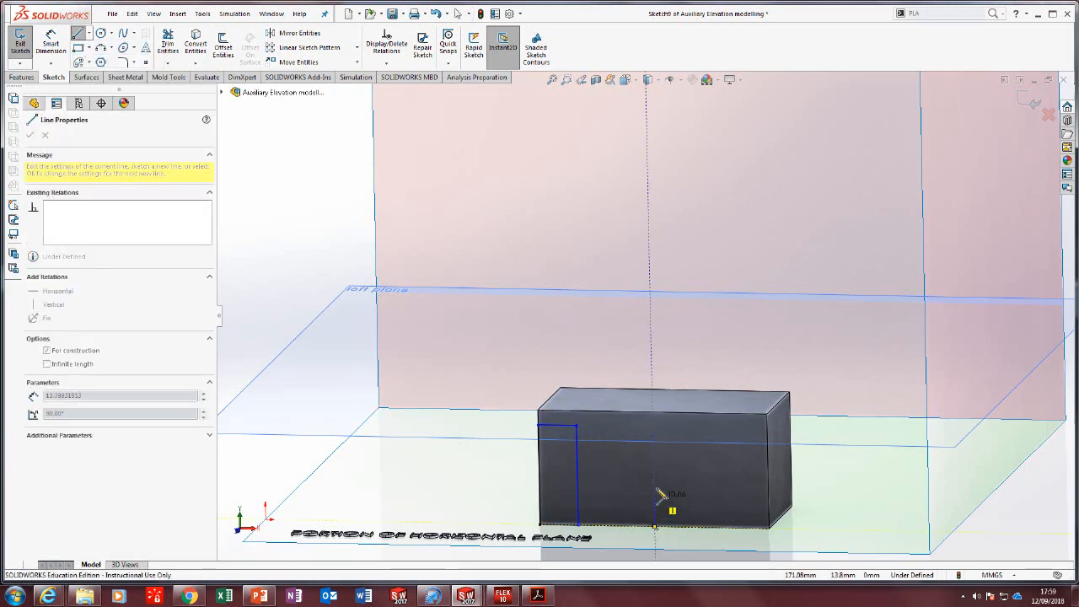
pyautogui.click(652, 413)
pyautogui.press('Escape')
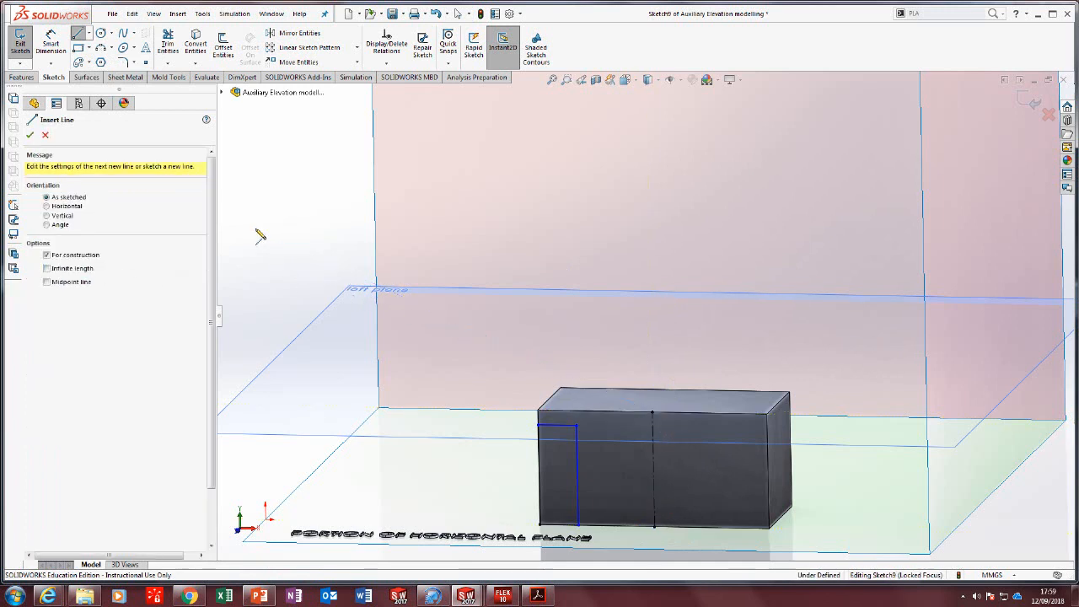
pyautogui.press('Escape')
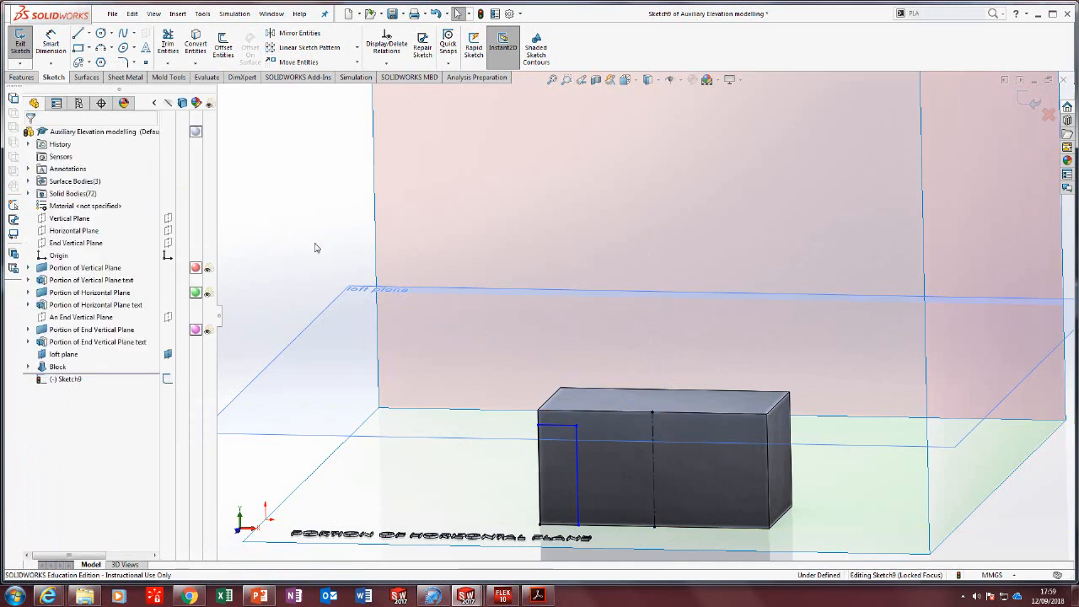
# Pull the rectangle's upper left corner off the block's left vertical edge at about 39 mm height, and make it coincident with that edge again.
pyautogui.scroll(1, 620, 486)
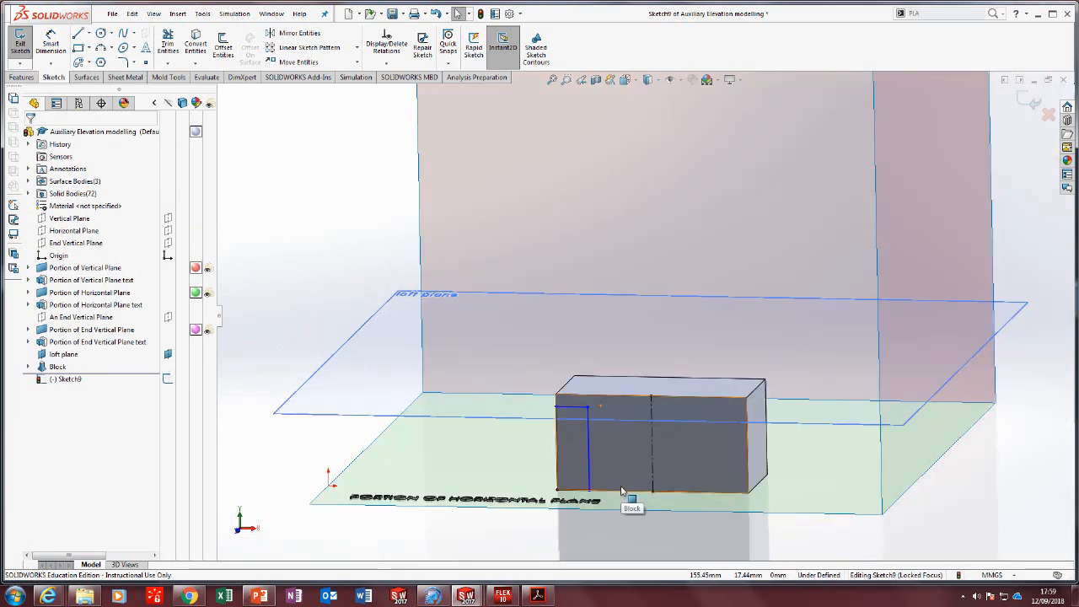
pyautogui.scroll(-2, 620, 485)
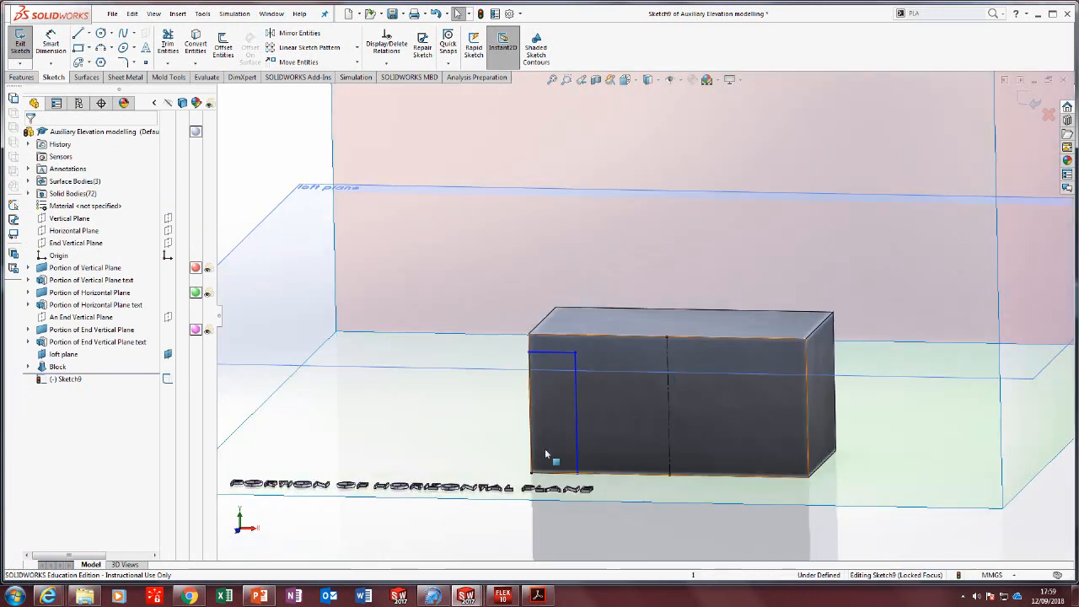
pyautogui.moveTo(531, 354); pyautogui.dragTo(557, 374)
pyautogui.click(538, 369)
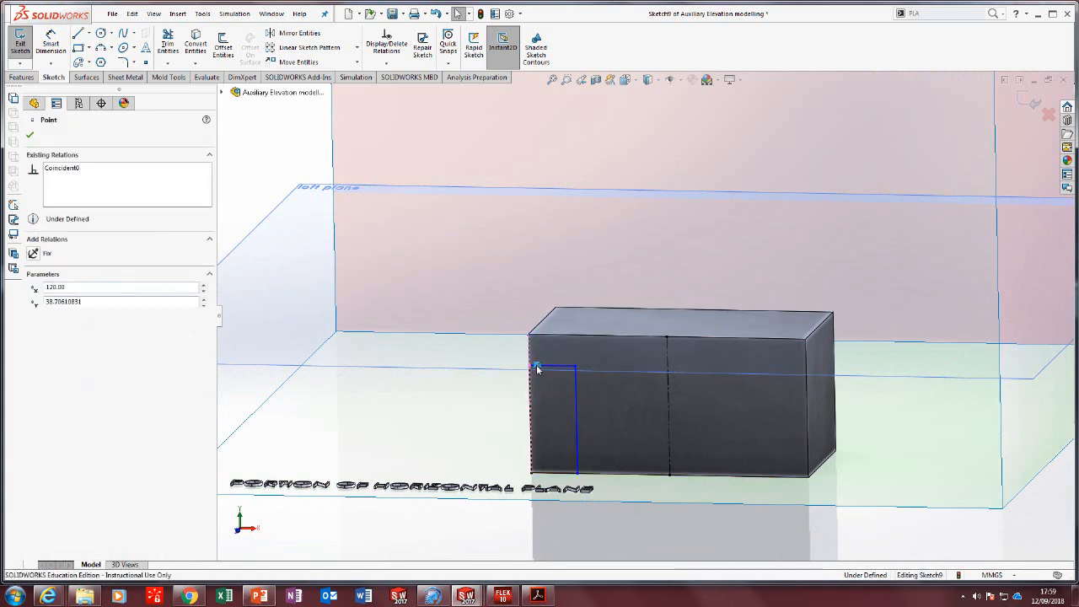
pyautogui.moveTo(537, 369); pyautogui.dragTo(553, 370)
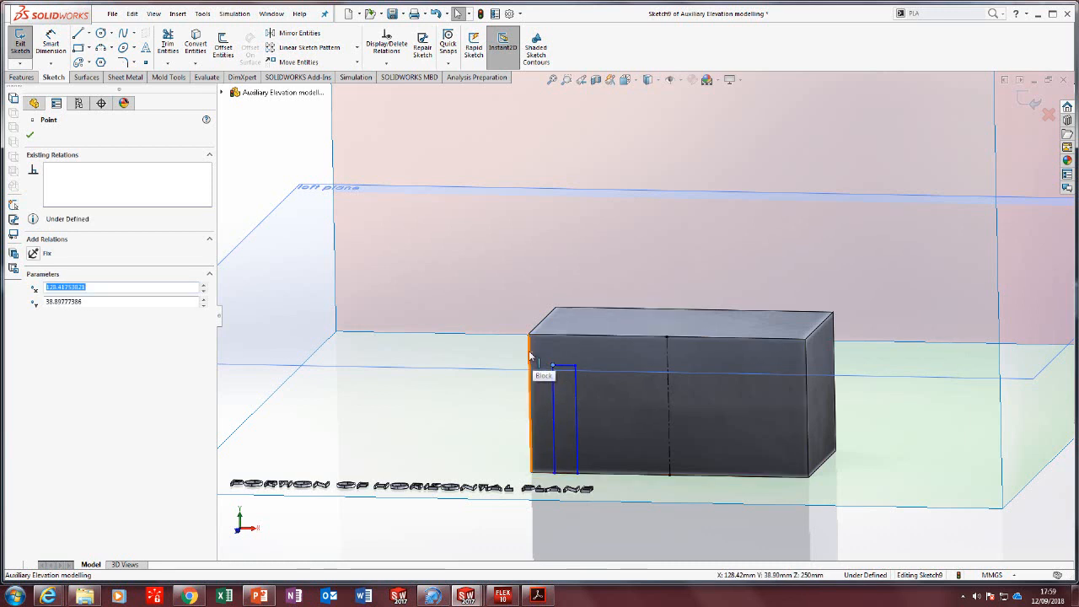
pyautogui.keyDown('ctrl'); pyautogui.click(531, 357); pyautogui.keyUp('ctrl')
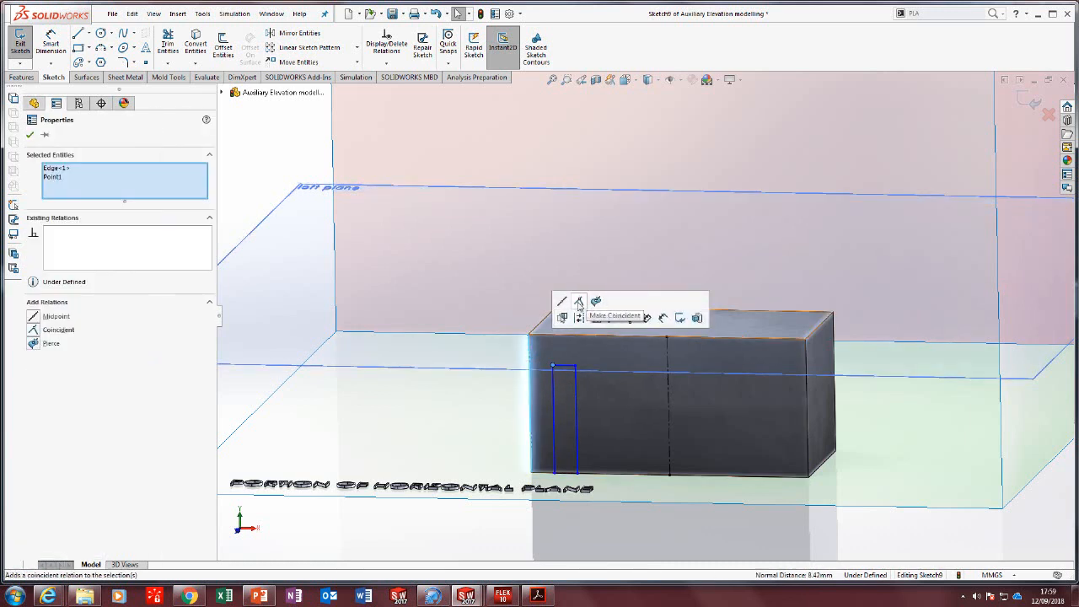
pyautogui.click(578, 302)
pyautogui.click(710, 540)
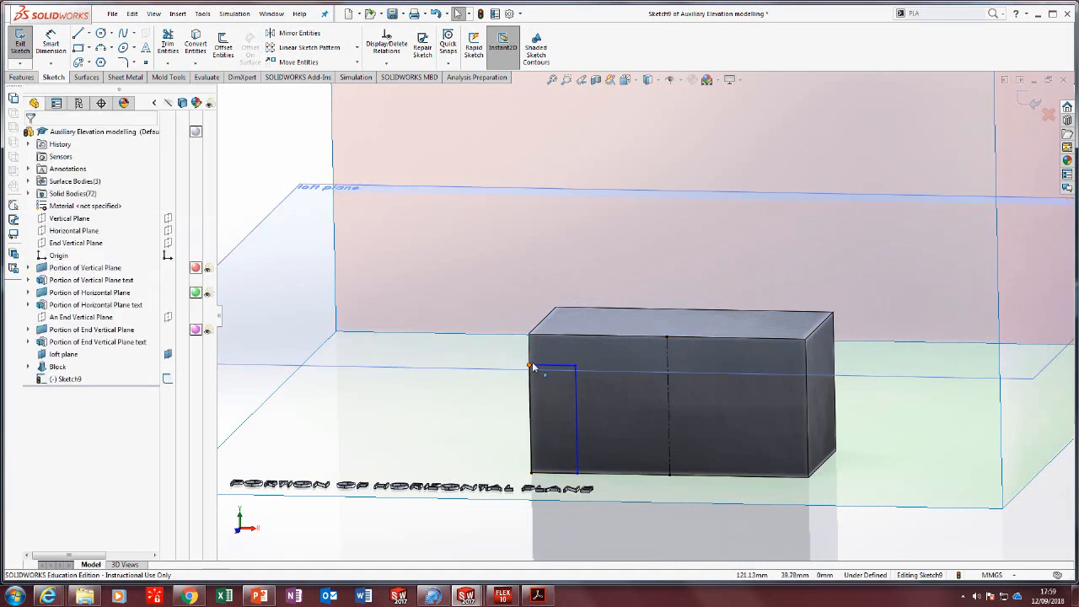
# Dimension the rectangle's upper line 10 mm below the top edge of the block's front face.
pyautogui.moveTo(532, 367)
pyautogui.mouseDown()
pyautogui.moveTo(536, 319)
pyautogui.moveTo(528, 364)
pyautogui.mouseUp()
pyautogui.click(691, 525)
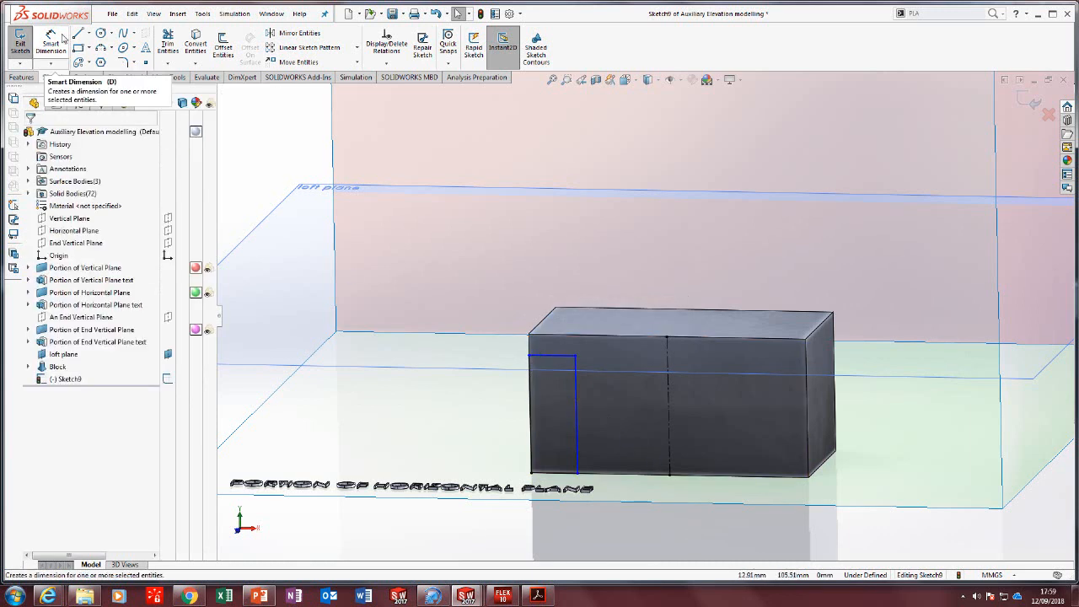
pyautogui.click(62, 39)
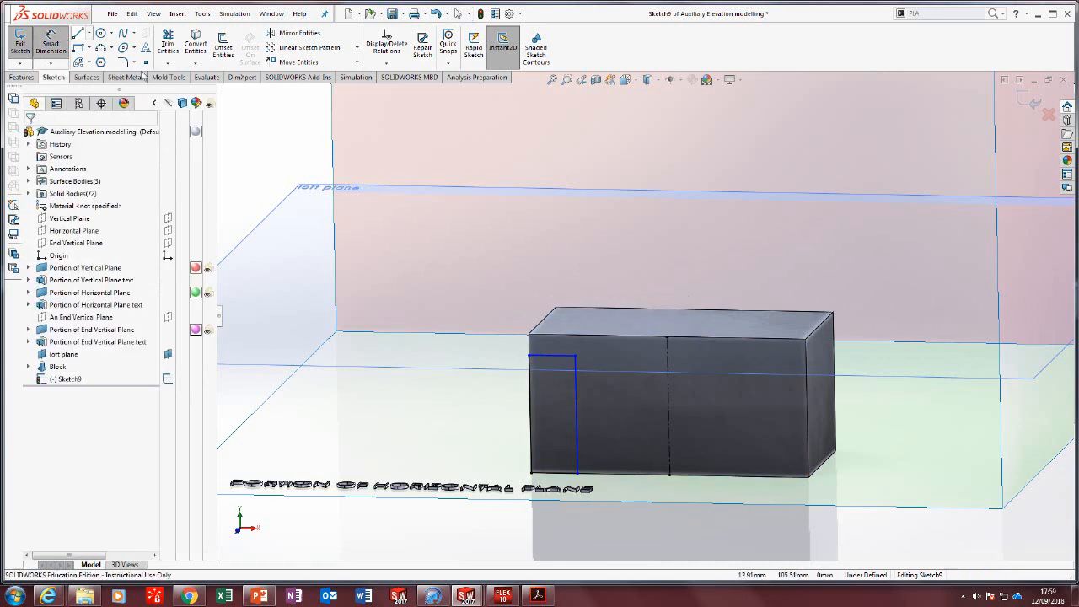
pyautogui.click(552, 360)
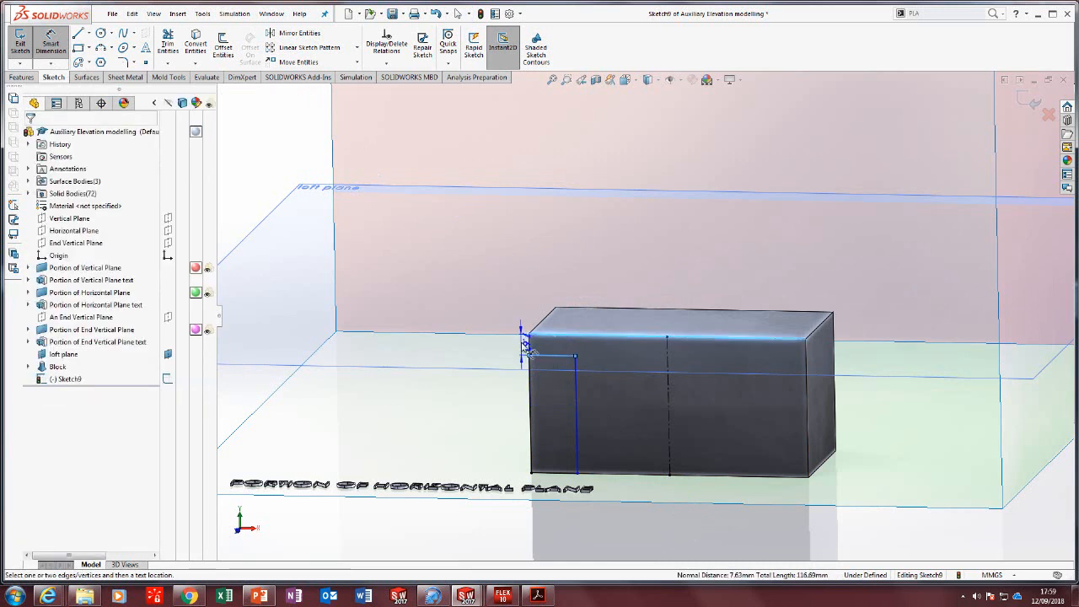
pyautogui.click(522, 358)
pyautogui.write('10')
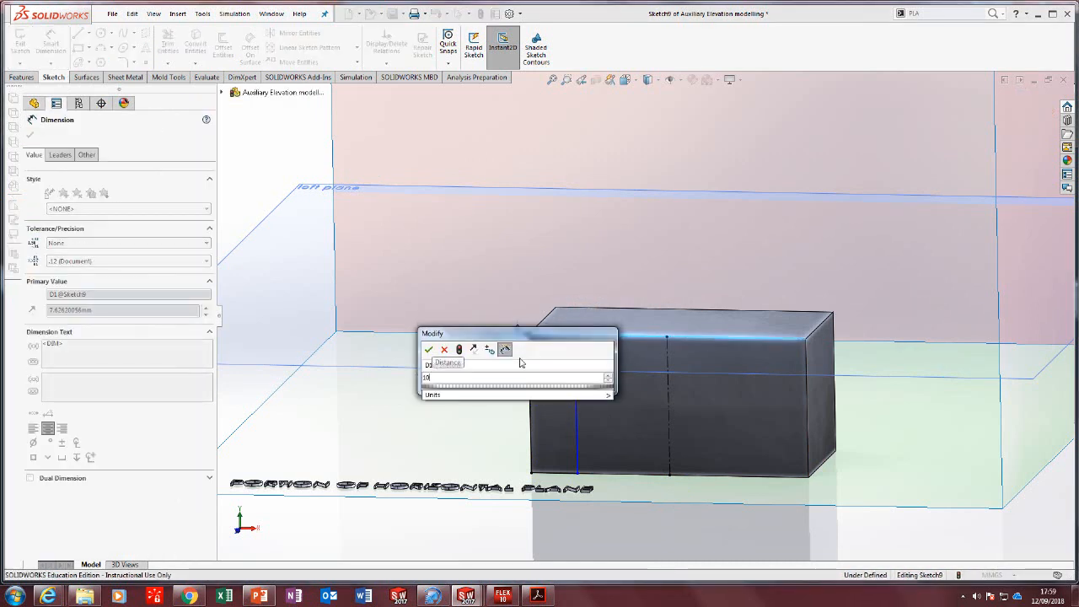
pyautogui.press('Return')
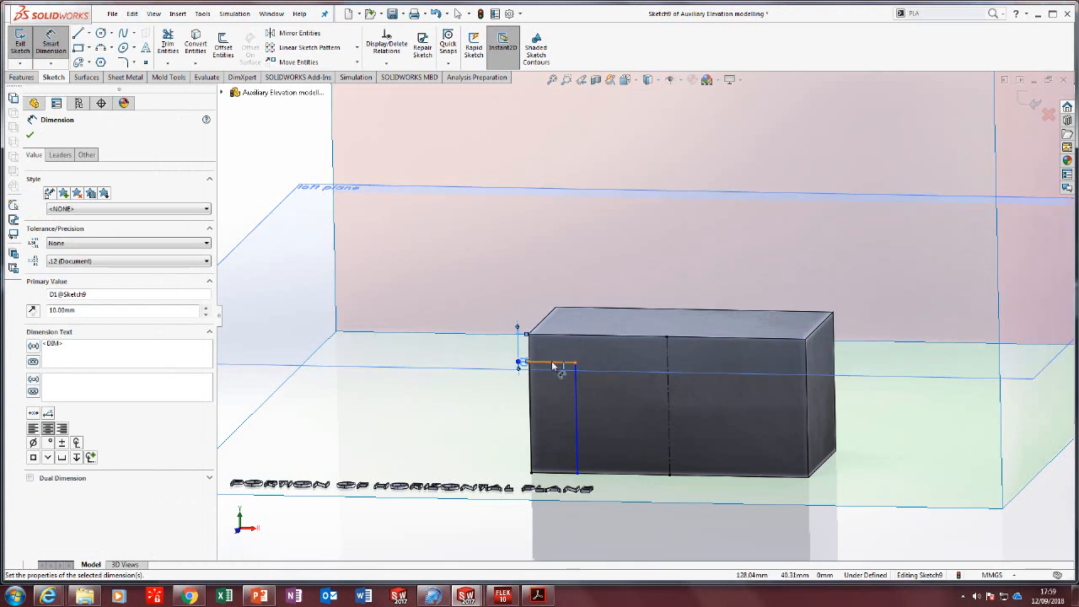
# Dimension the rectangle's width as 10 mm and finish dimensioning.
pyautogui.click(554, 364)
pyautogui.click(553, 358)
pyautogui.write('1')
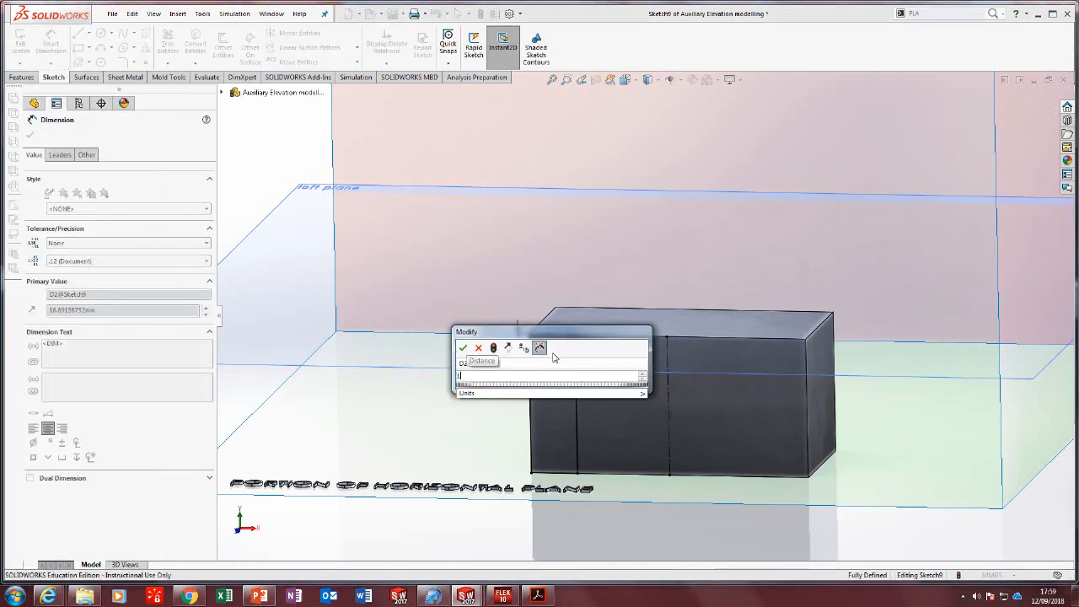
pyautogui.write('0')
pyautogui.press('Return')
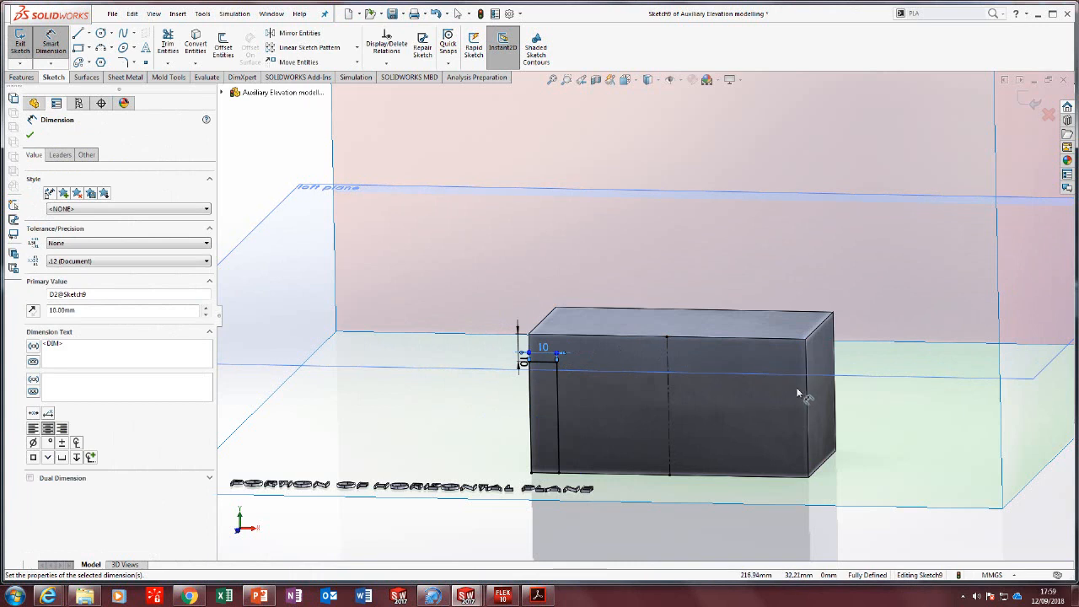
pyautogui.click(30, 135)
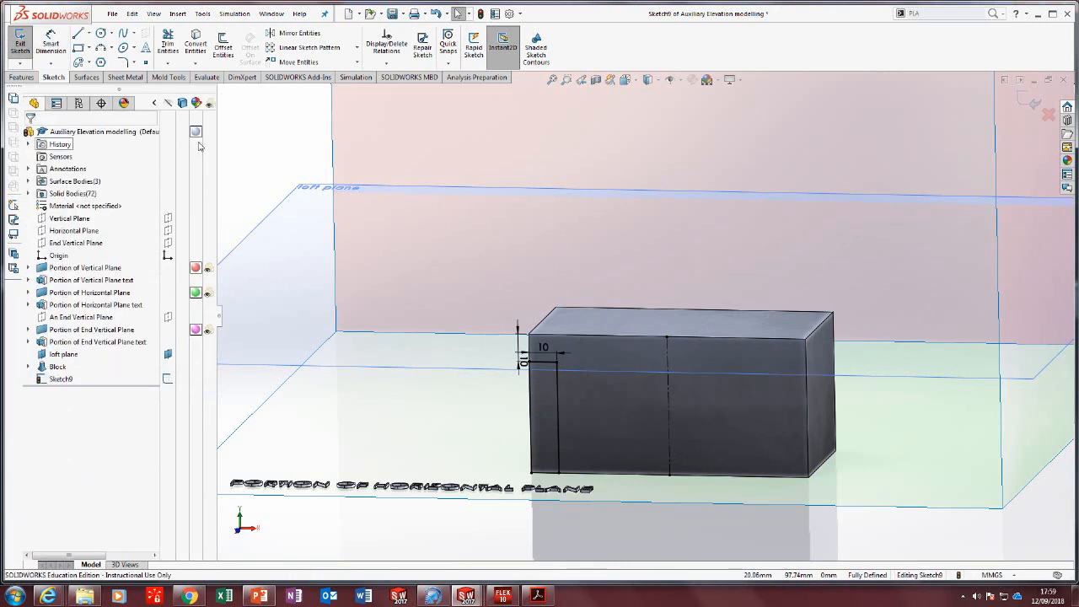
# Mirror the rectangle's four lines about the vertical centerline to the other side of the front face.
pyautogui.click(289, 35)
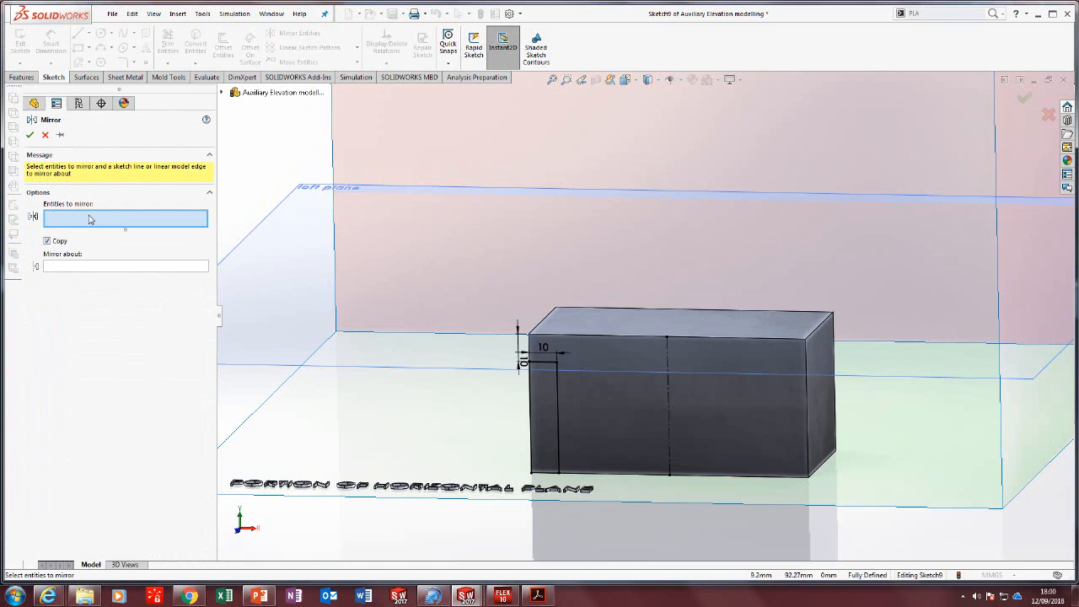
pyautogui.click(556, 403)
pyautogui.click(543, 361)
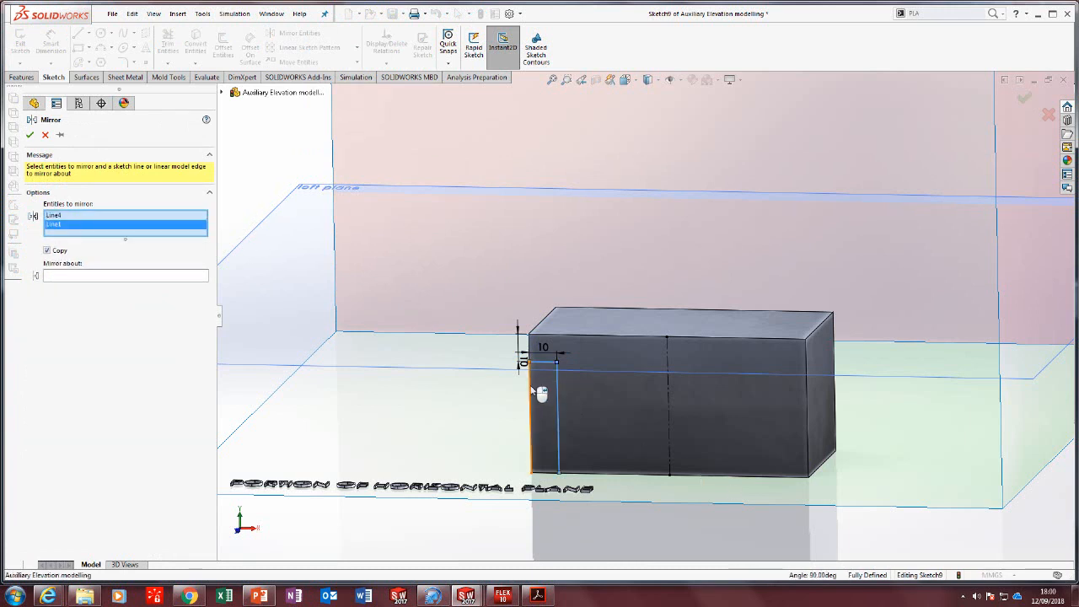
pyautogui.click(532, 389)
pyautogui.click(548, 473)
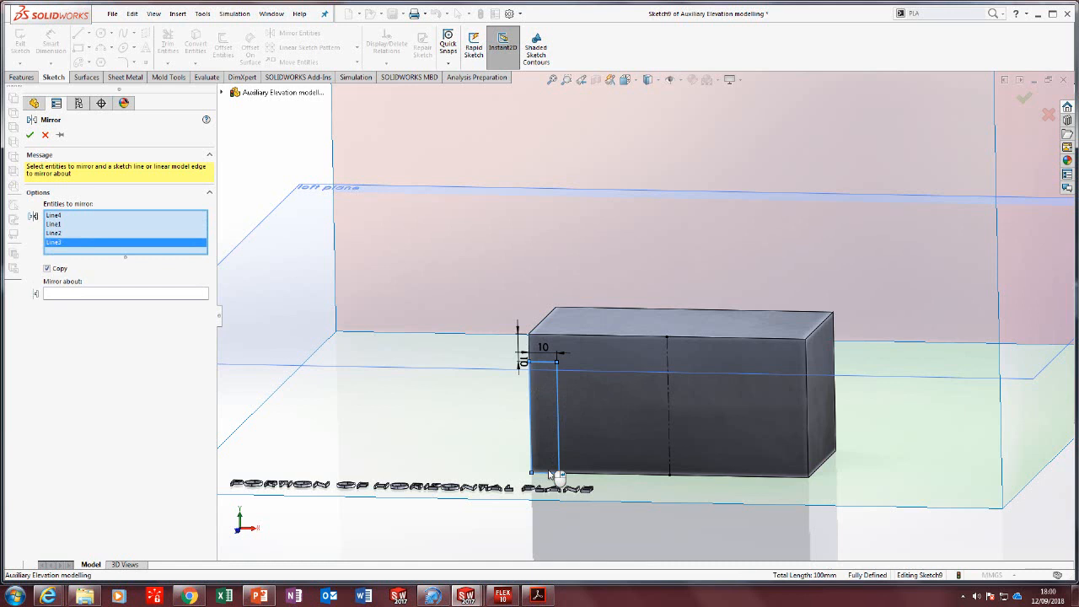
pyautogui.rightClick(548, 473)
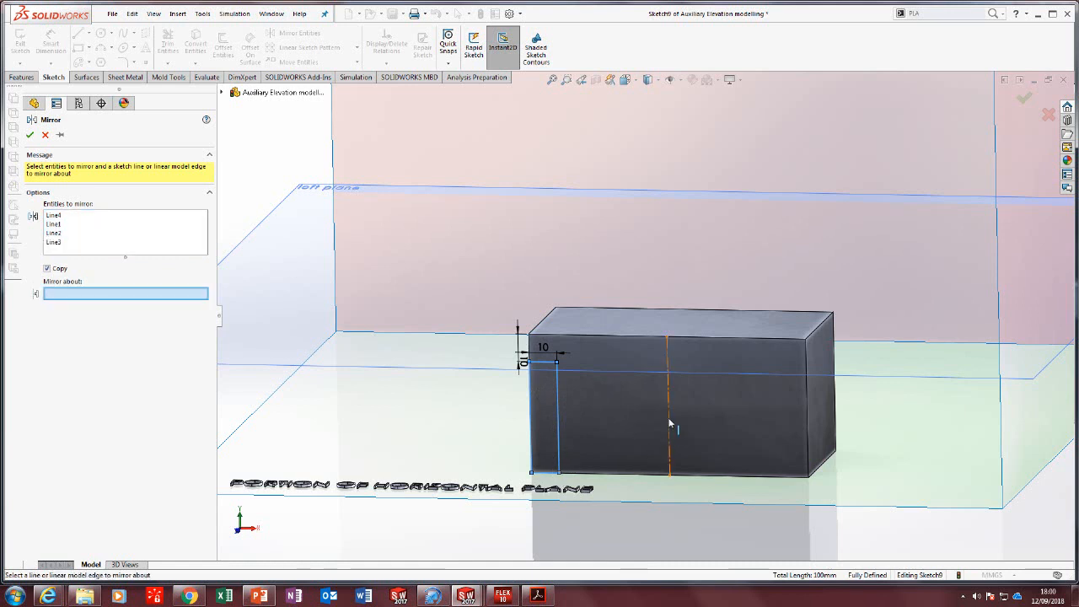
pyautogui.click(183, 244)
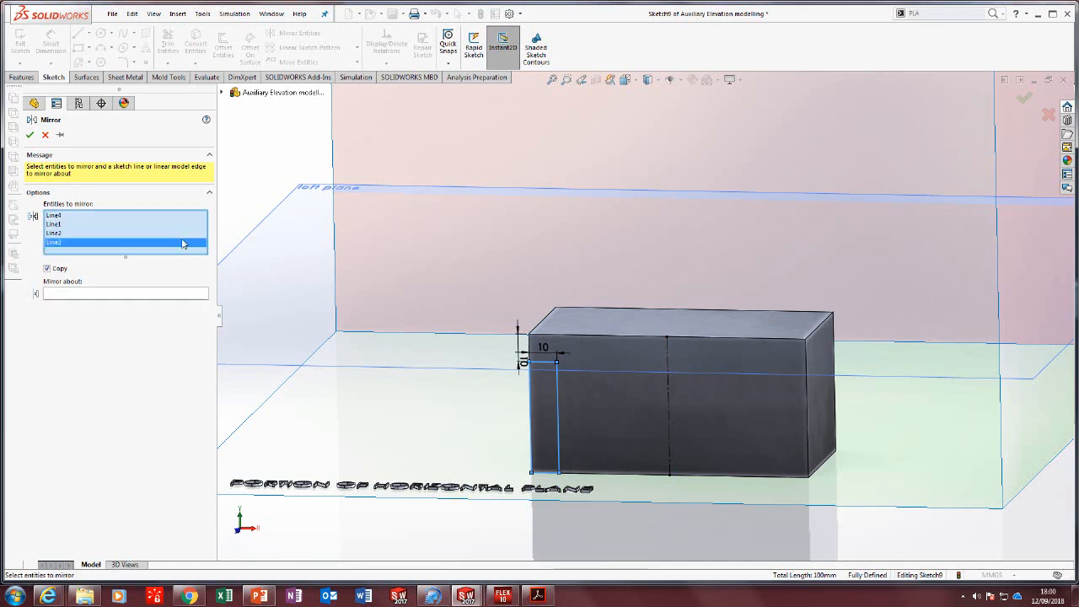
pyautogui.click(97, 294)
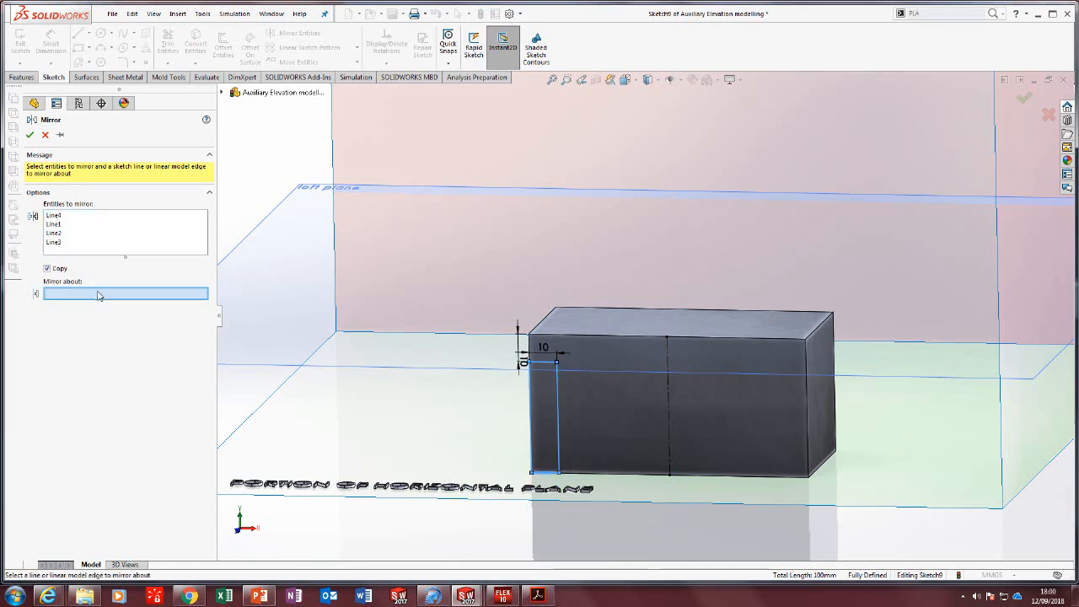
pyautogui.click(667, 419)
pyautogui.rightClick(668, 419)
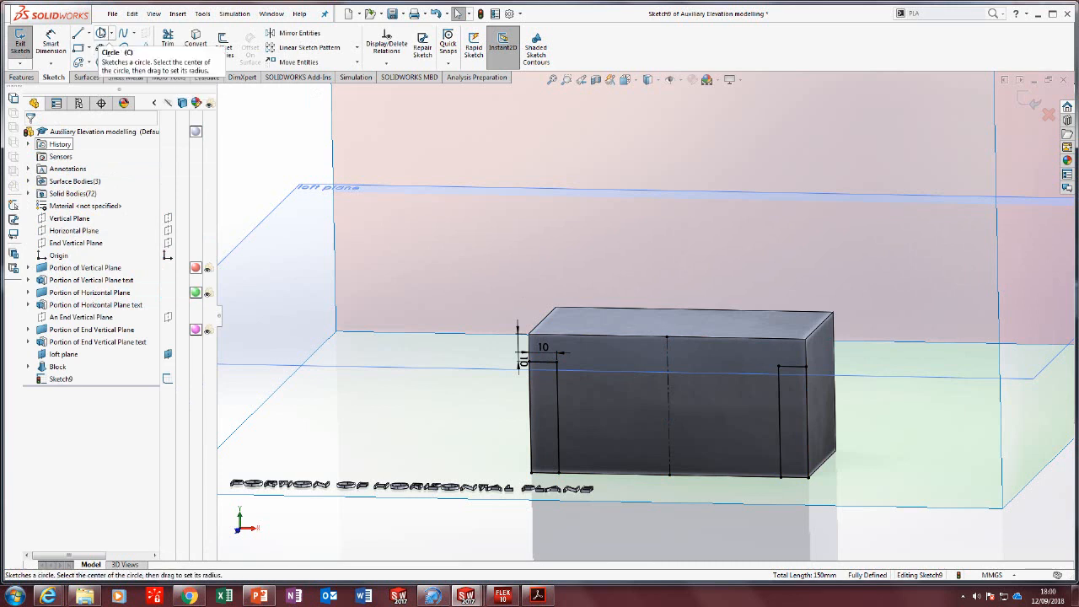
# Draw a semicircular centerpoint arc of about 33 mm radius on the front face, centred on the midpoint of the bottom edge.
pyautogui.click(113, 48)
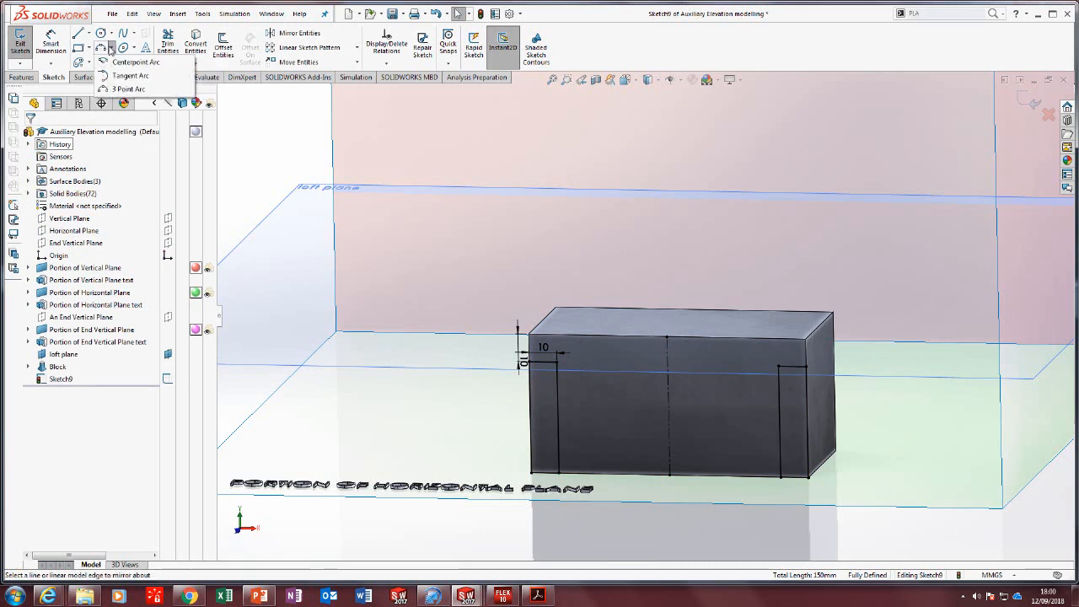
pyautogui.click(118, 63)
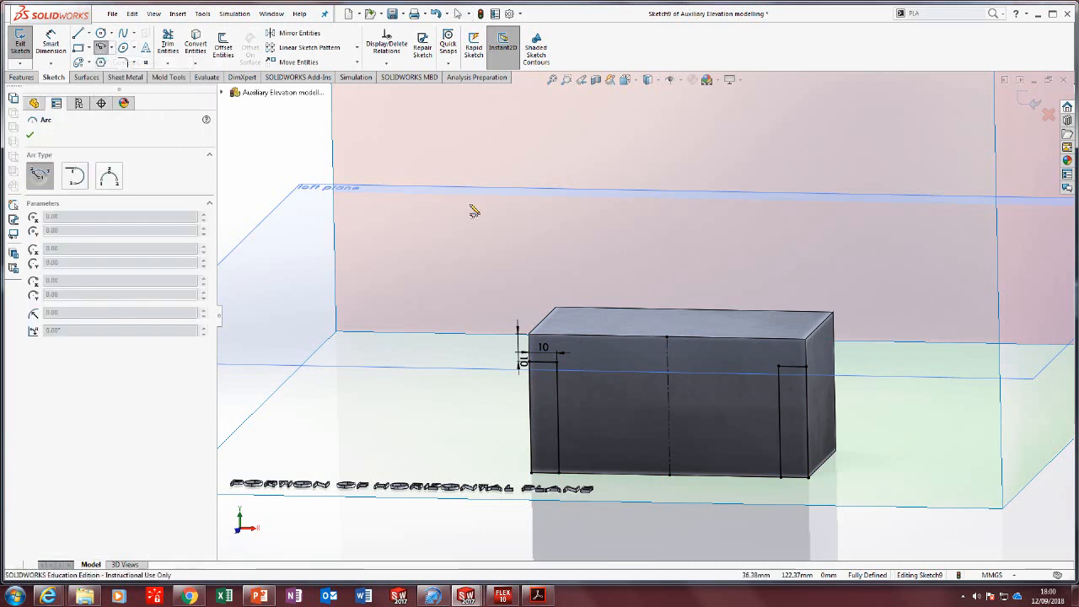
pyautogui.click(669, 476)
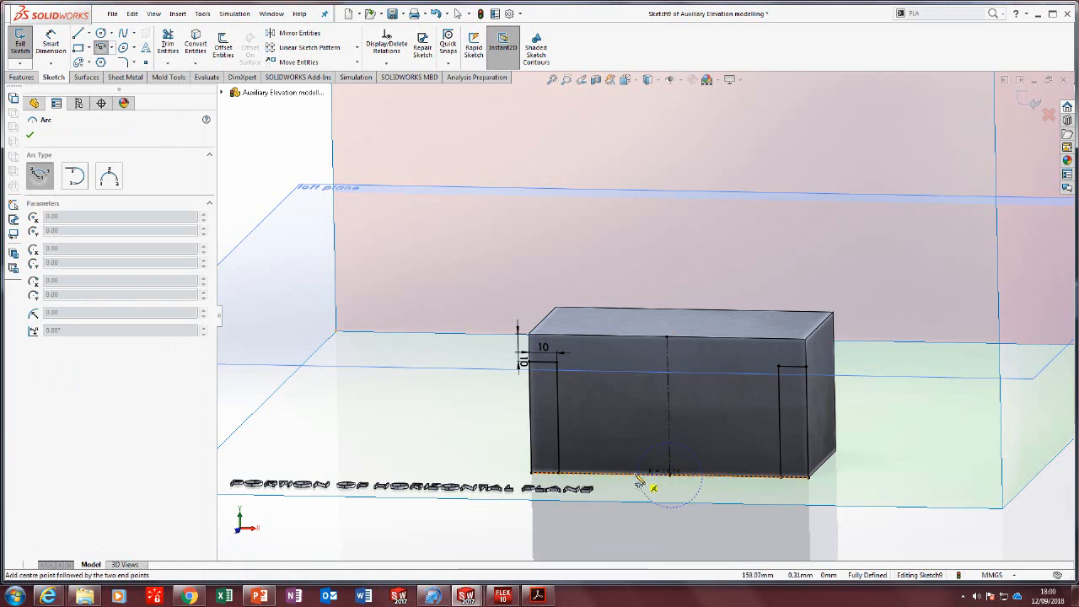
pyautogui.click(580, 476)
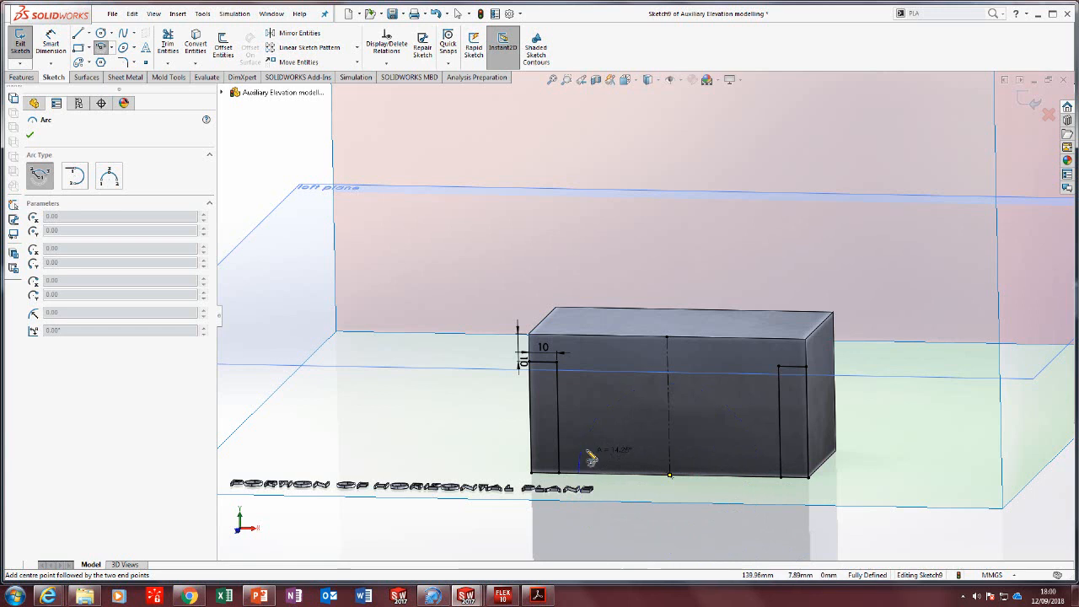
pyautogui.click(765, 482)
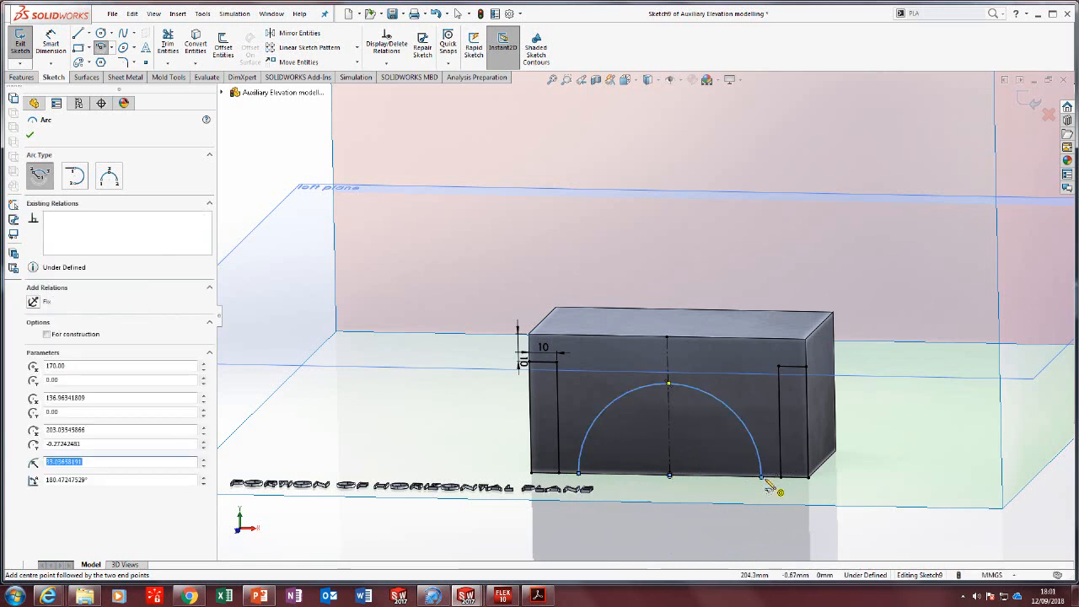
pyautogui.click(30, 135)
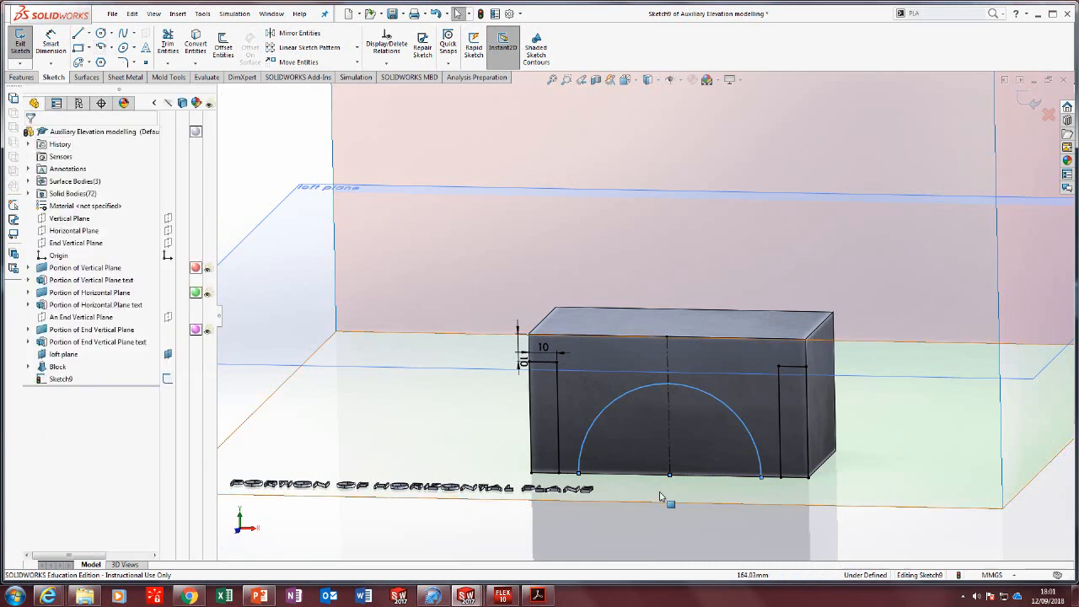
# Pull the arc's right endpoint below the block's bottom edge and make both arc endpoints coincident with that edge.
pyautogui.scroll(-3, 662, 498)
pyautogui.moveTo(830, 437); pyautogui.dragTo(824, 463)
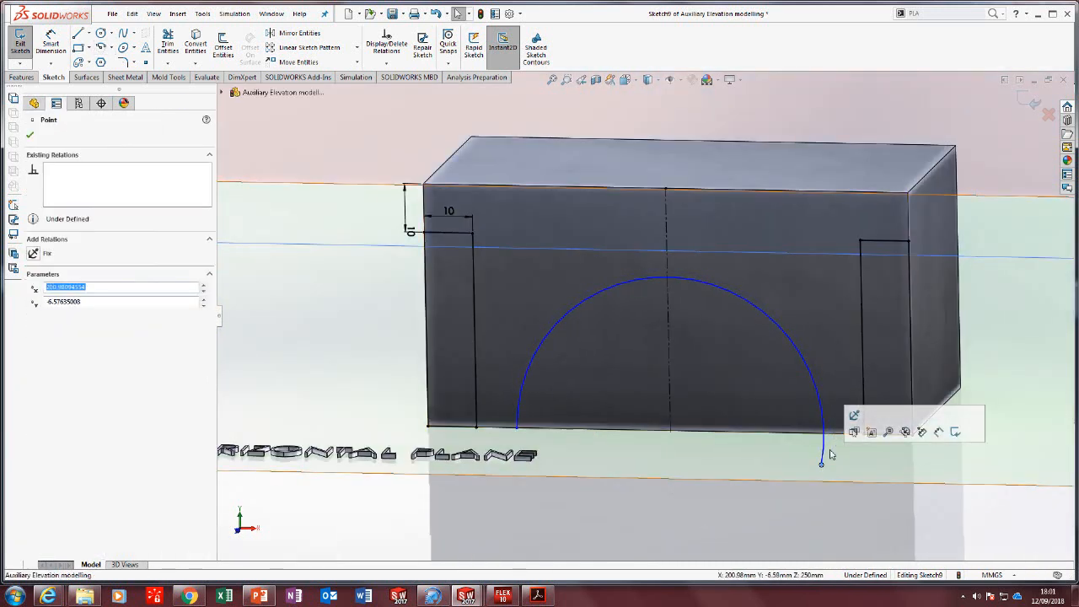
pyautogui.keyDown('ctrl'); pyautogui.click(837, 439); pyautogui.keyUp('ctrl')
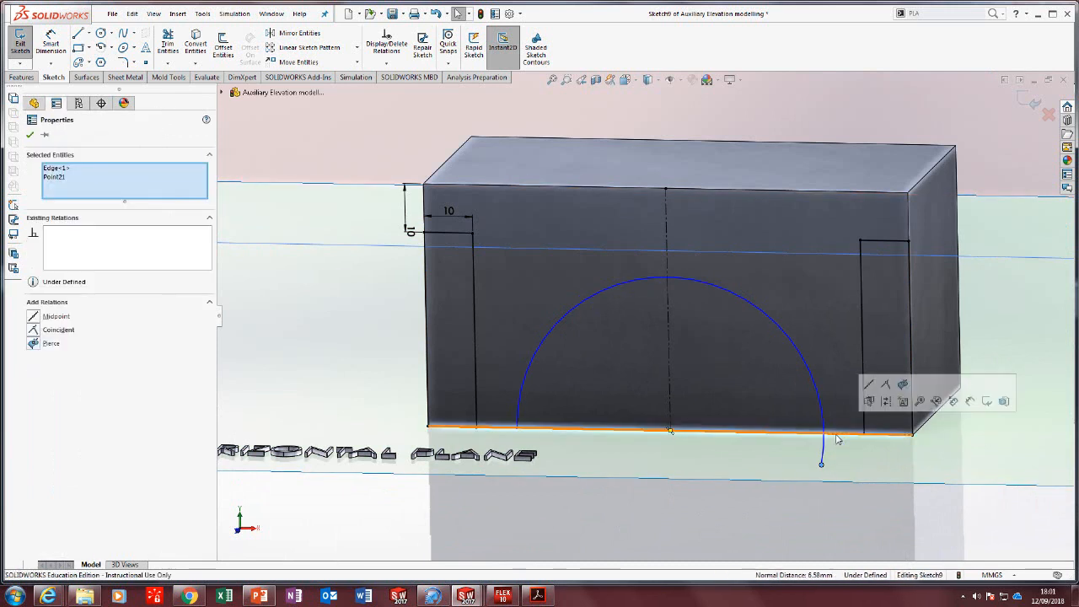
pyautogui.click(885, 385)
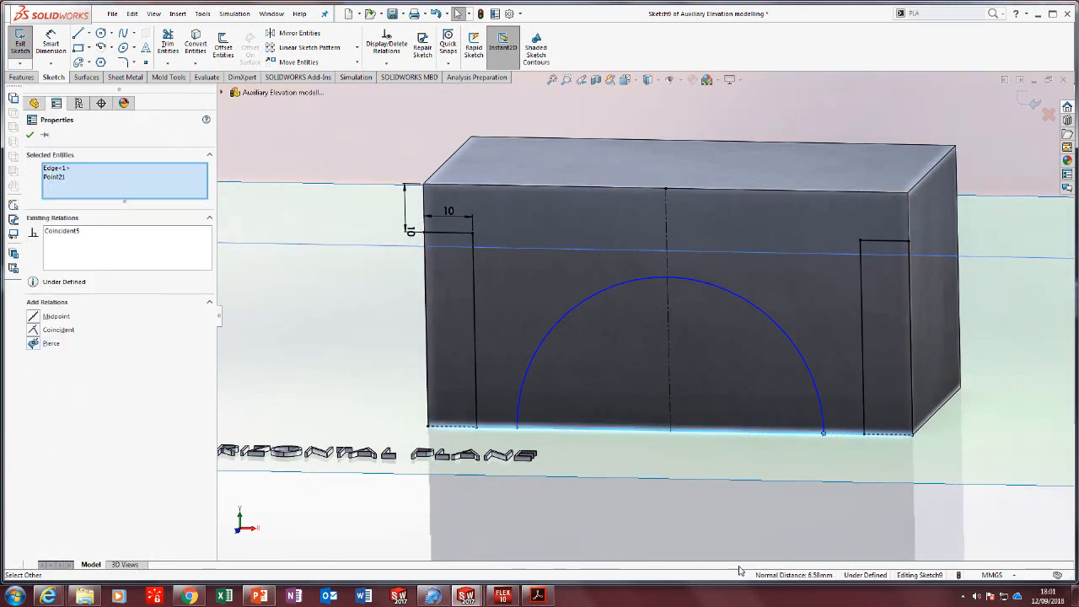
pyautogui.click(542, 472)
pyautogui.click(517, 427)
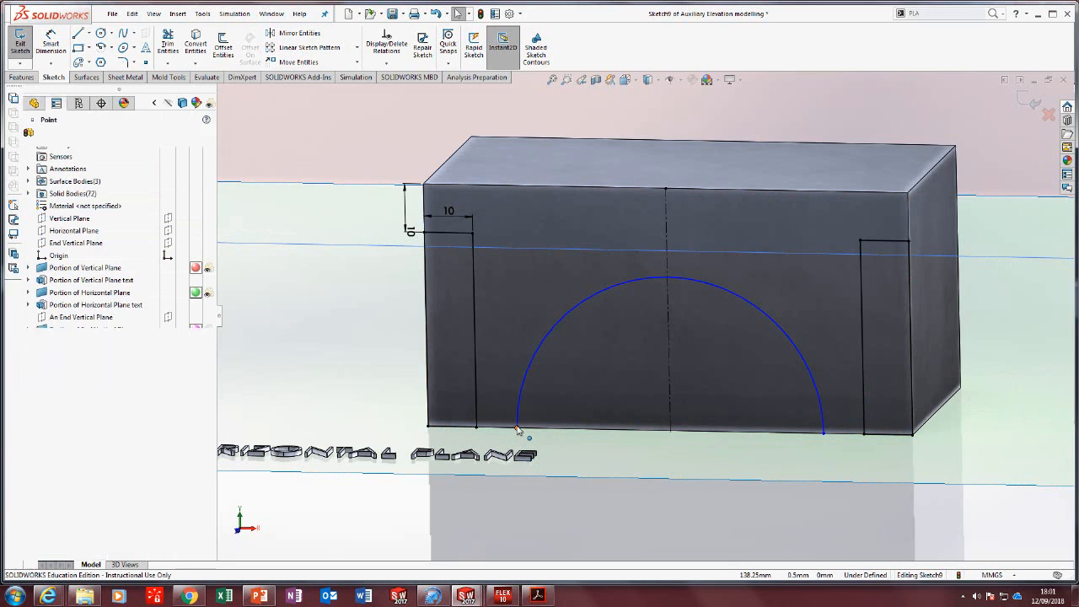
pyautogui.keyDown('ctrl'); pyautogui.click(582, 427); pyautogui.keyUp('ctrl')
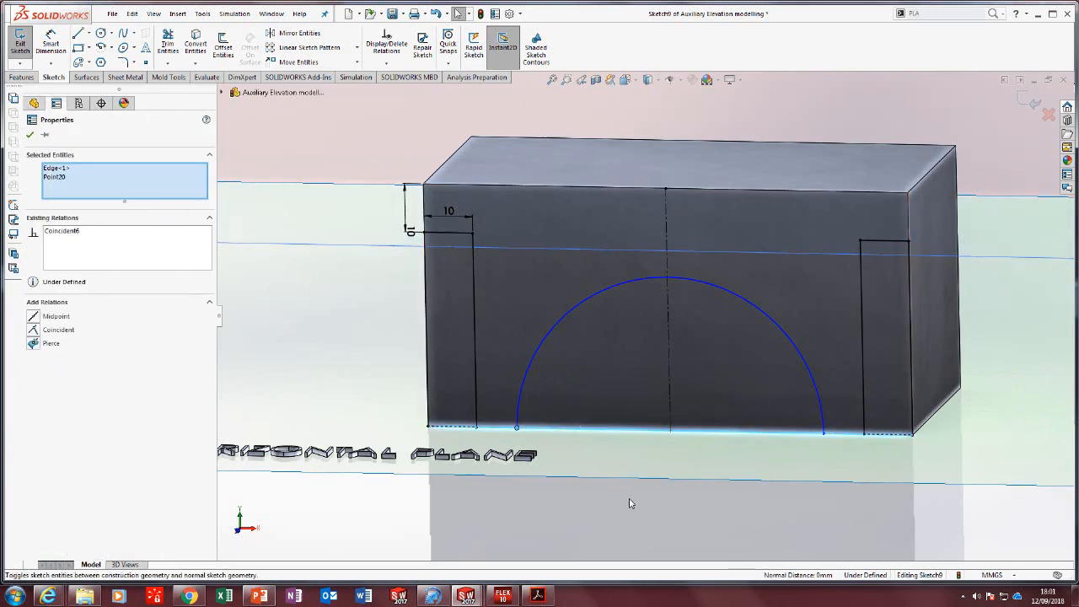
pyautogui.click(673, 494)
pyautogui.scroll(3, 673, 487)
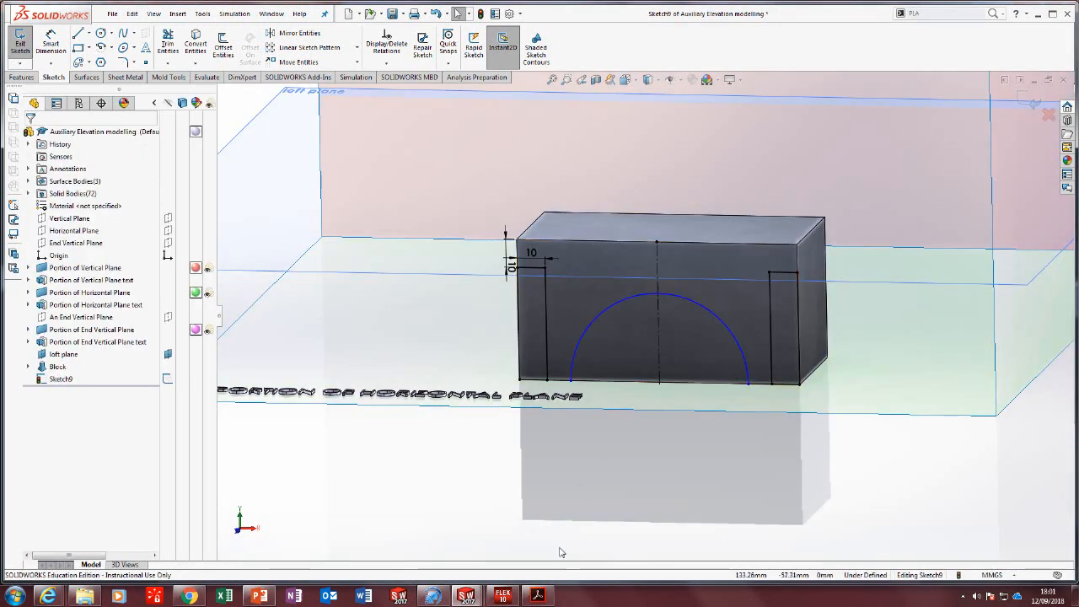
# Check the arch radius in Fig. 2.19 of the textbook PDF, return to SOLIDWORKS, and dimension the arc's radius as 30 mm.
pyautogui.click(540, 595)
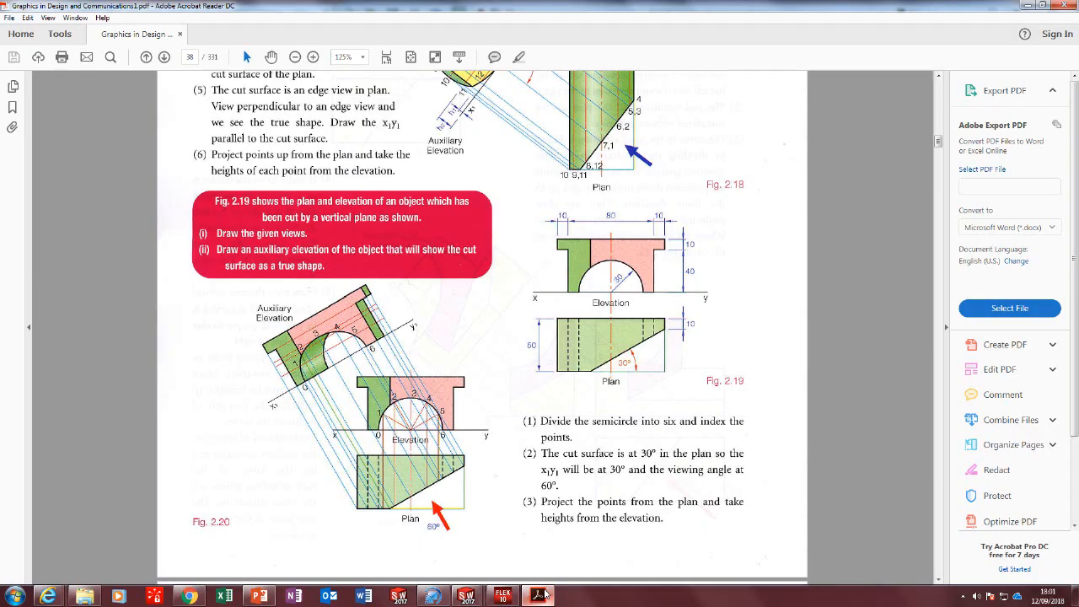
pyautogui.click(540, 595)
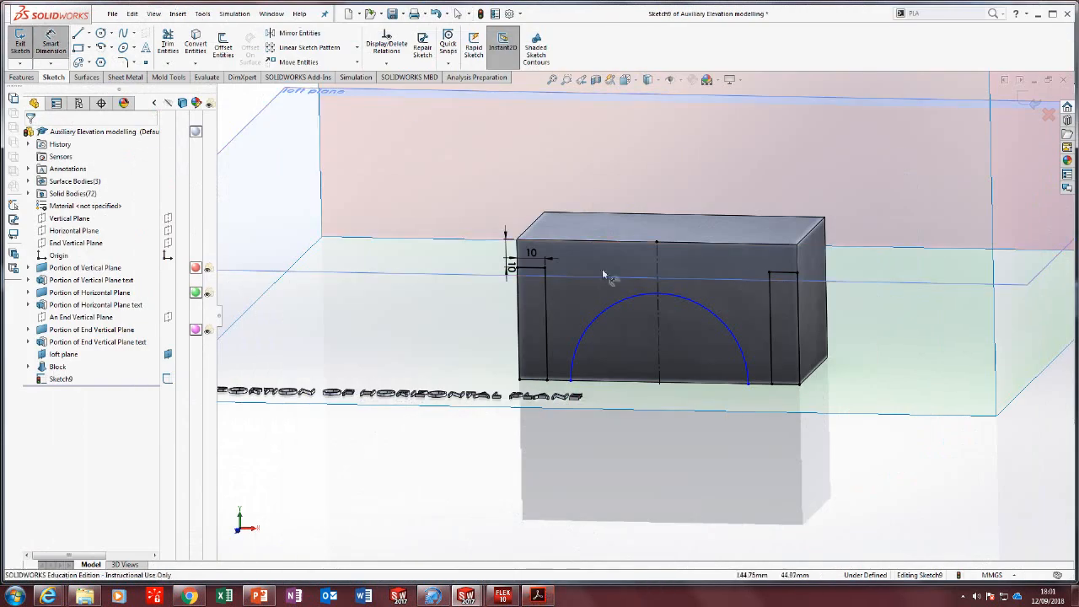
pyautogui.click(638, 296)
pyautogui.click(594, 297)
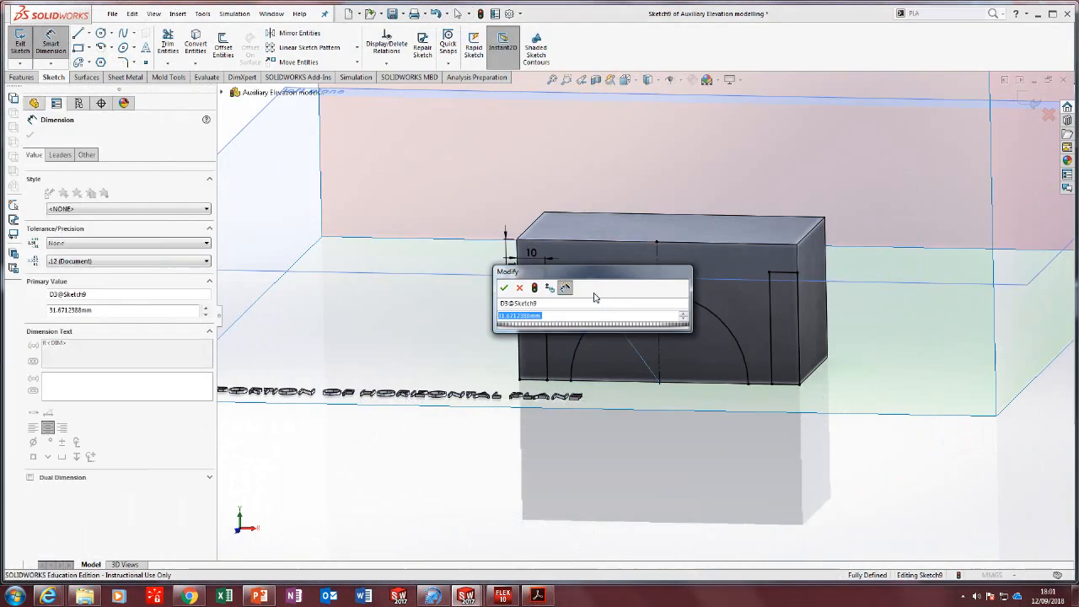
pyautogui.write('30')
pyautogui.press('Return')
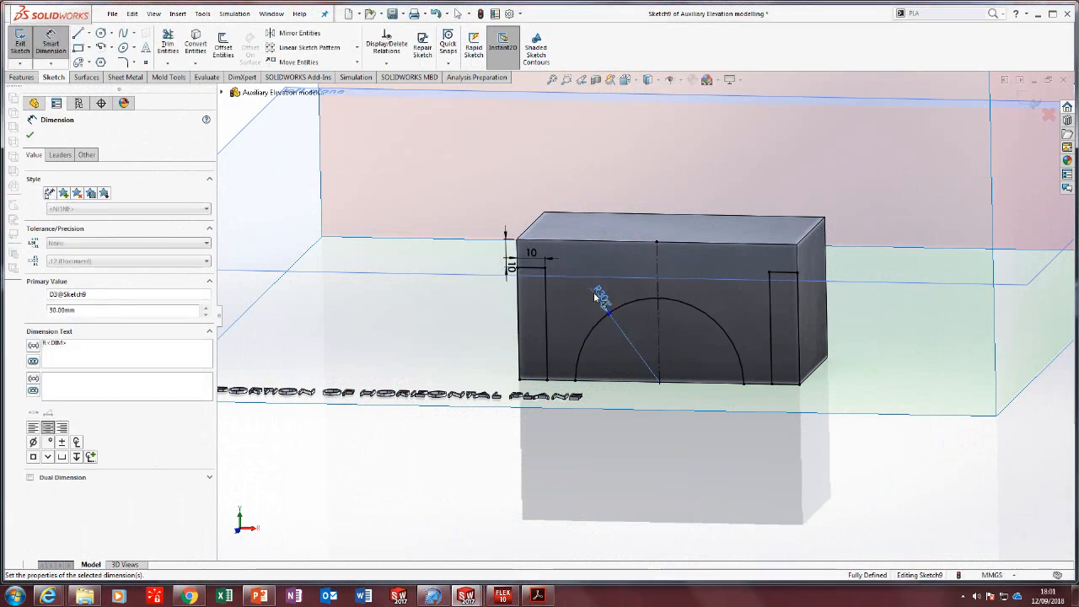
# Try a 50 mm blind extruded cut with the side rectangles and both semicircle halves as selected contours, and undo it.
pyautogui.moveTo(615, 329); pyautogui.dragTo(638, 347, button='middle')
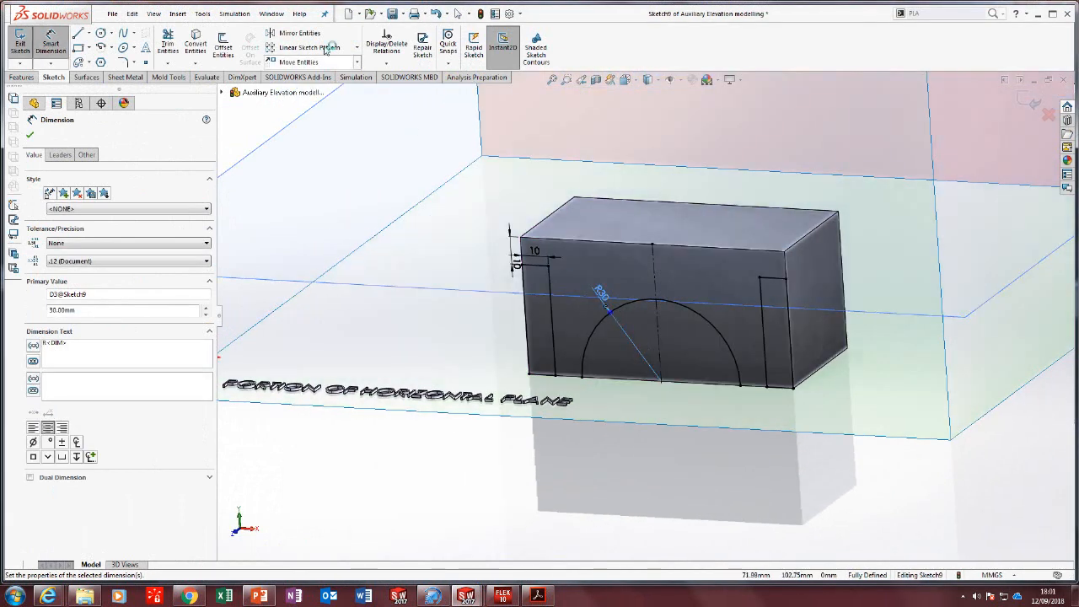
pyautogui.click(11, 76)
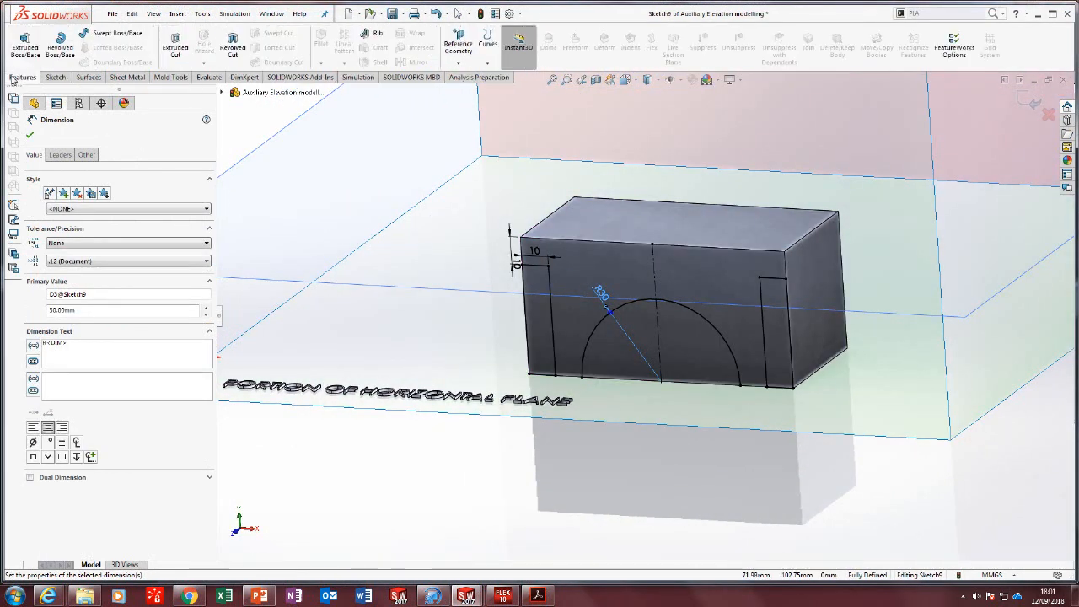
pyautogui.click(172, 44)
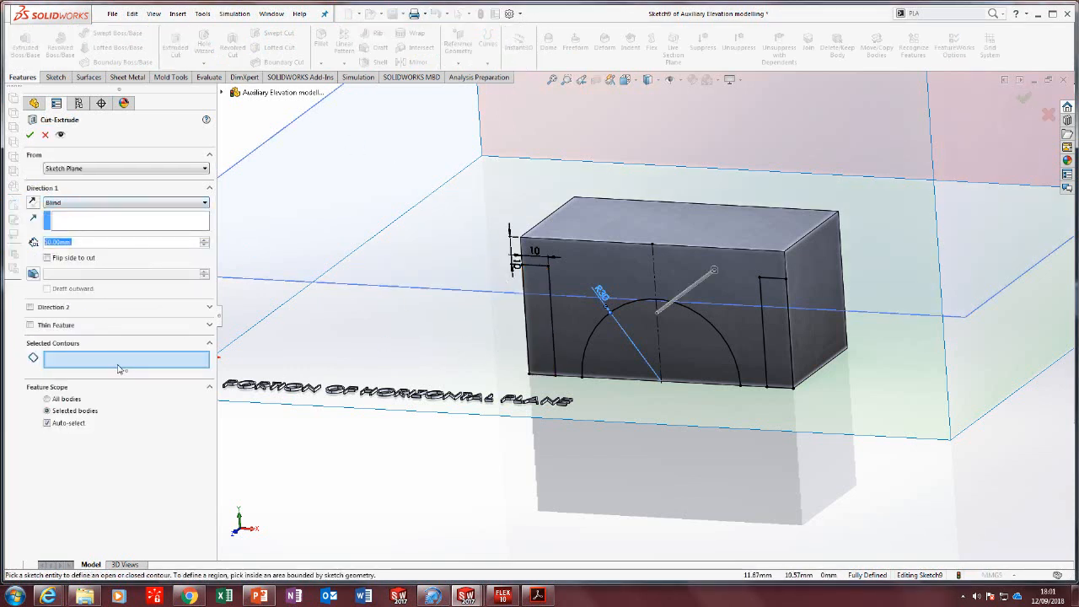
pyautogui.click(534, 316)
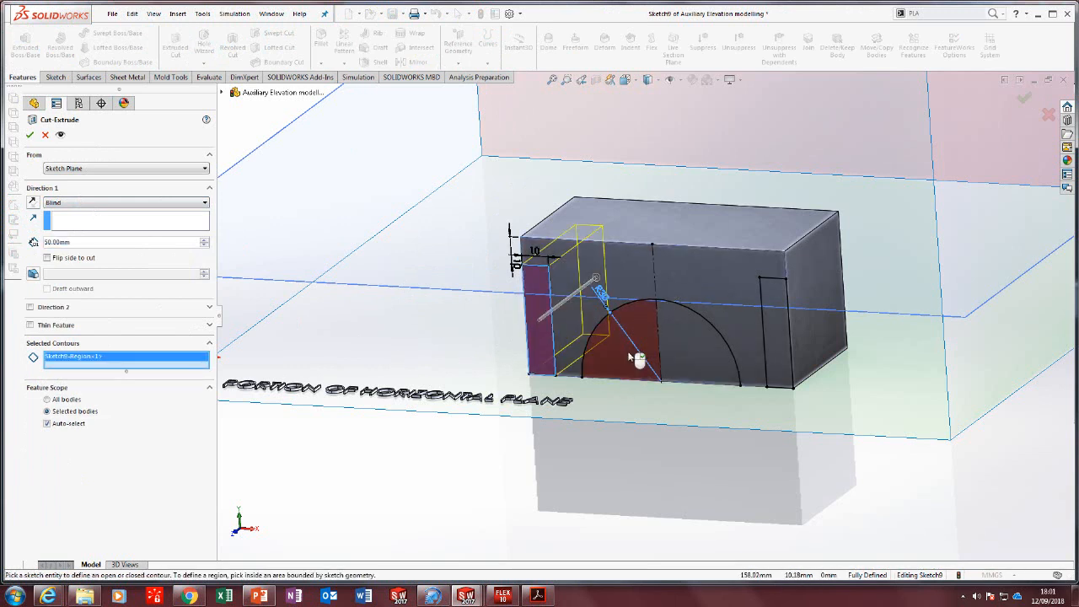
pyautogui.click(638, 358)
pyautogui.click(772, 347)
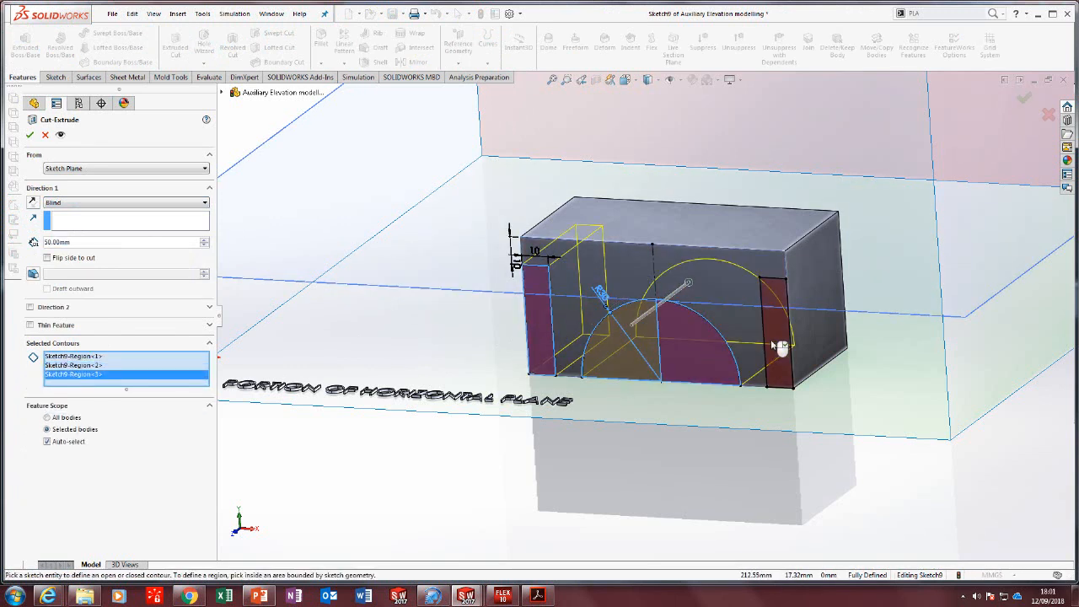
pyautogui.click(772, 345)
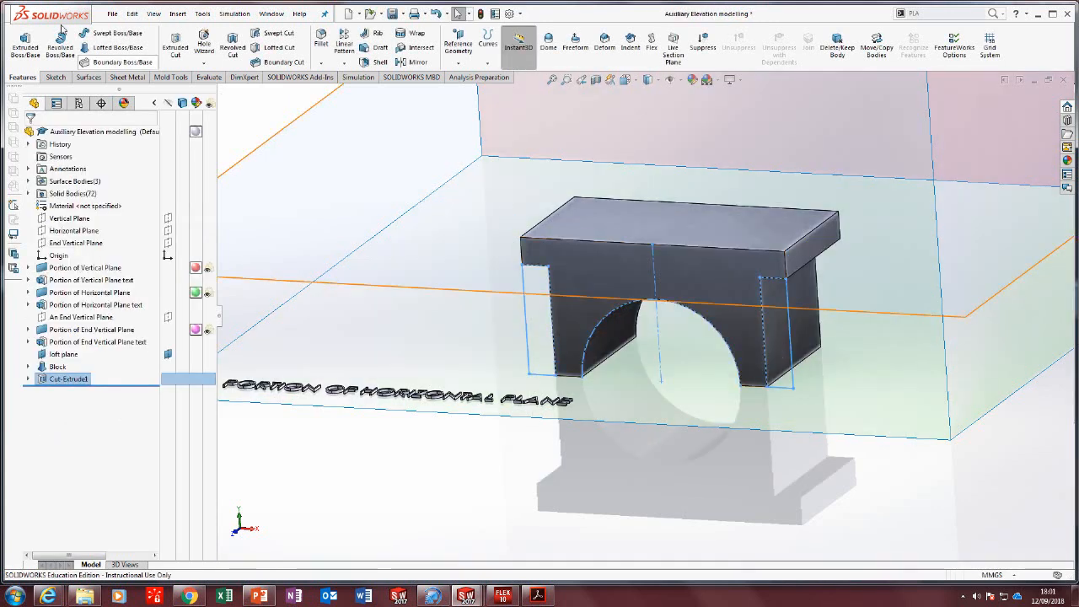
pyautogui.click(434, 15)
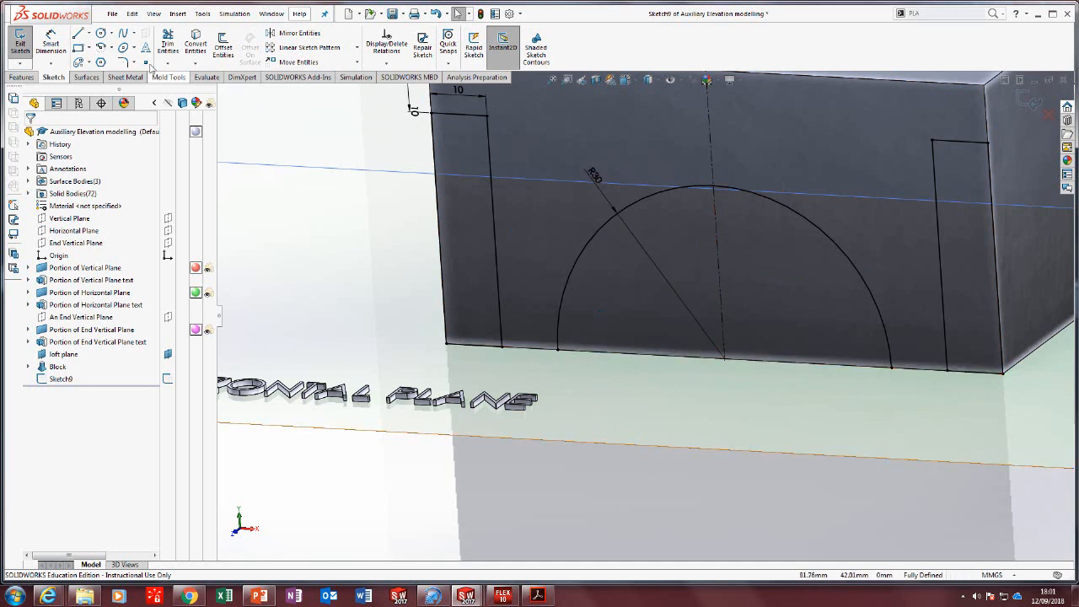
# Close the arch profile with a straight line along the block's bottom edge between the arc's two endpoints.
pyautogui.click(77, 32)
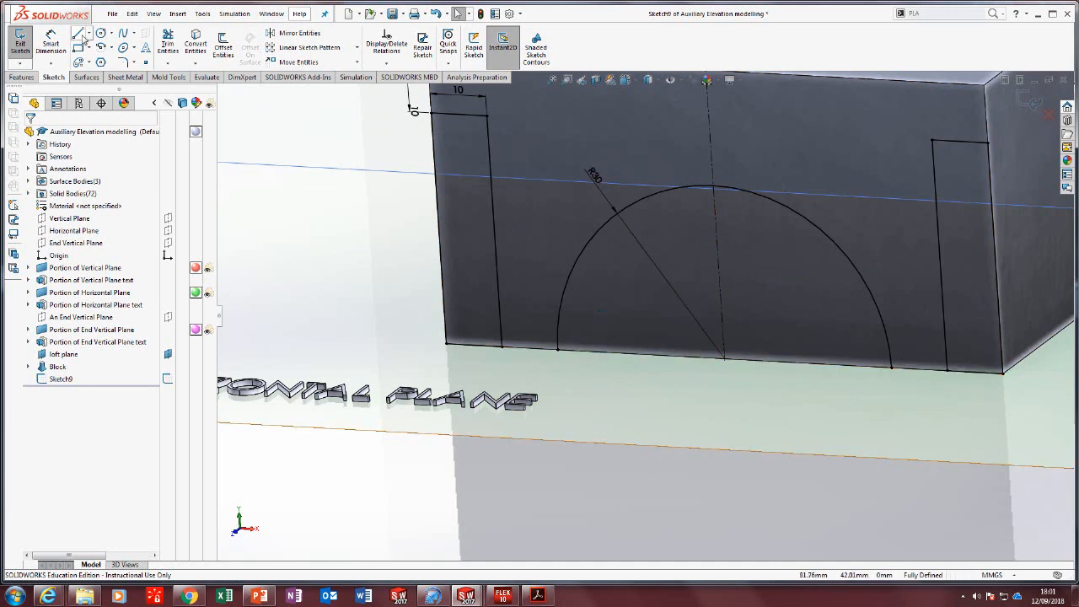
pyautogui.click(570, 359)
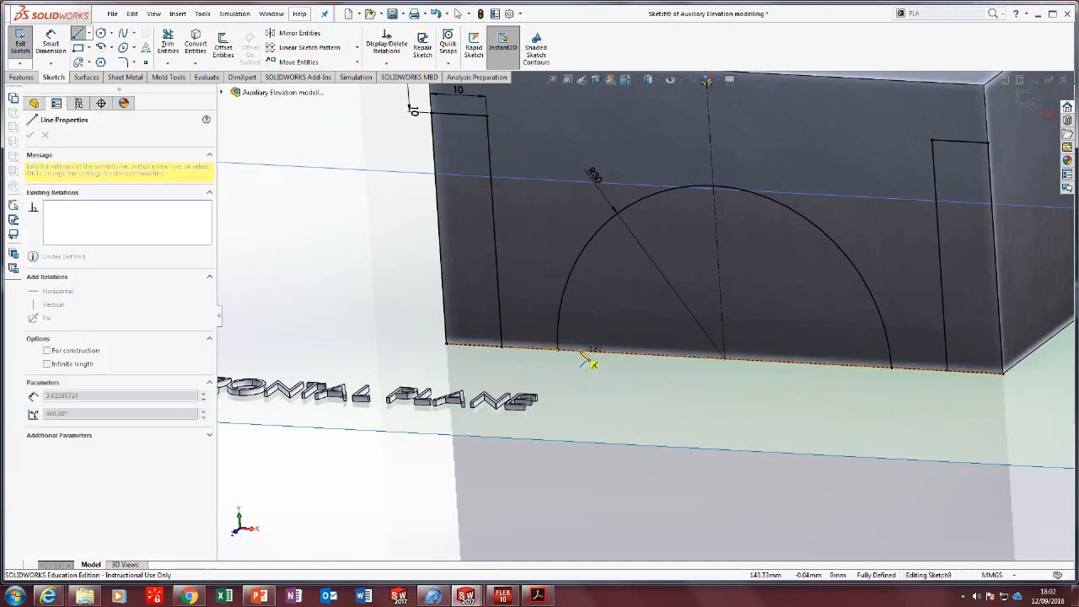
pyautogui.doubleClick(892, 369)
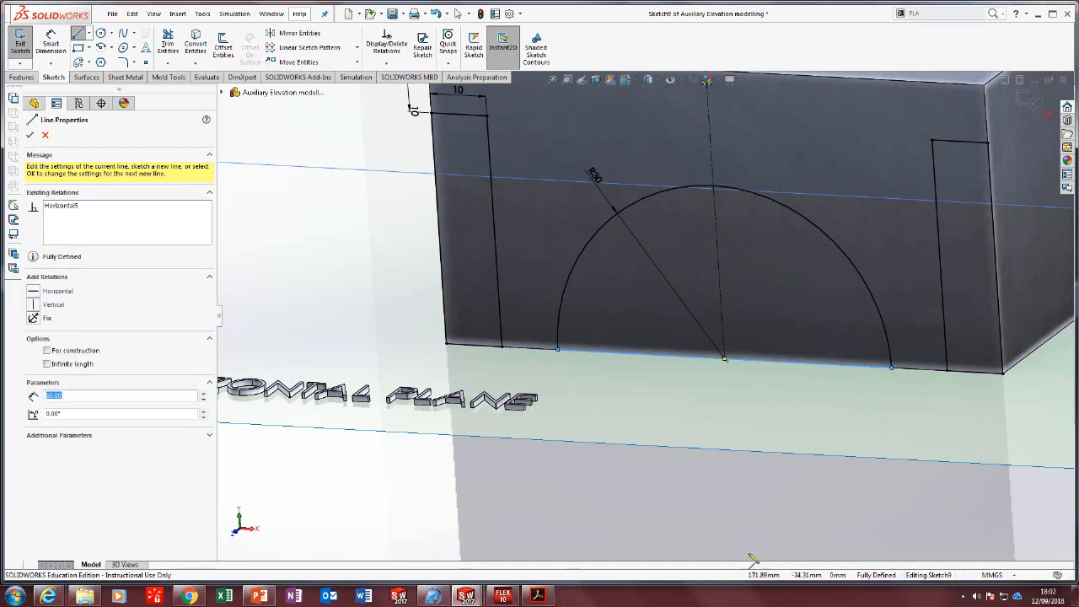
pyautogui.press('Escape')
# Cut the two side rectangles and the closed arch profile out of the block with an extruded cut set to Through All.
pyautogui.scroll(3, 709, 312)
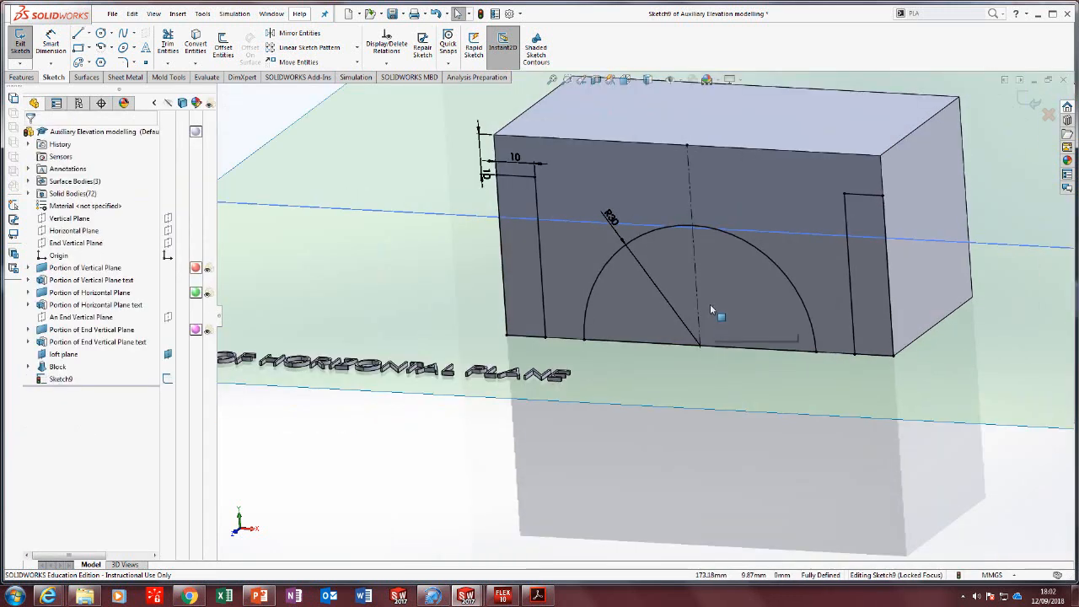
pyautogui.scroll(3, 710, 311)
pyautogui.scroll(1, 684, 250)
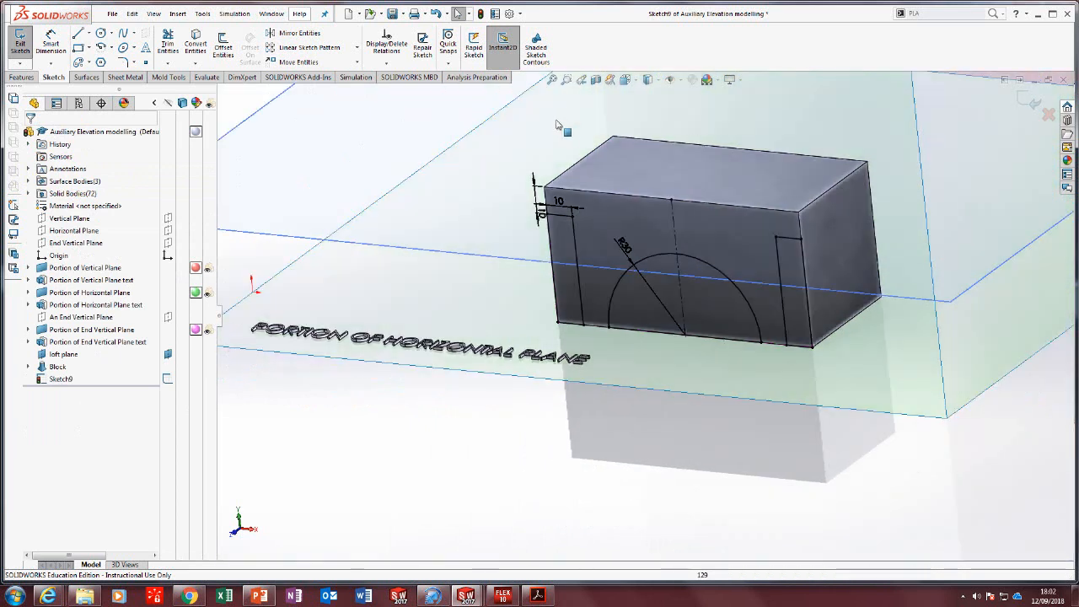
pyautogui.click(21, 78)
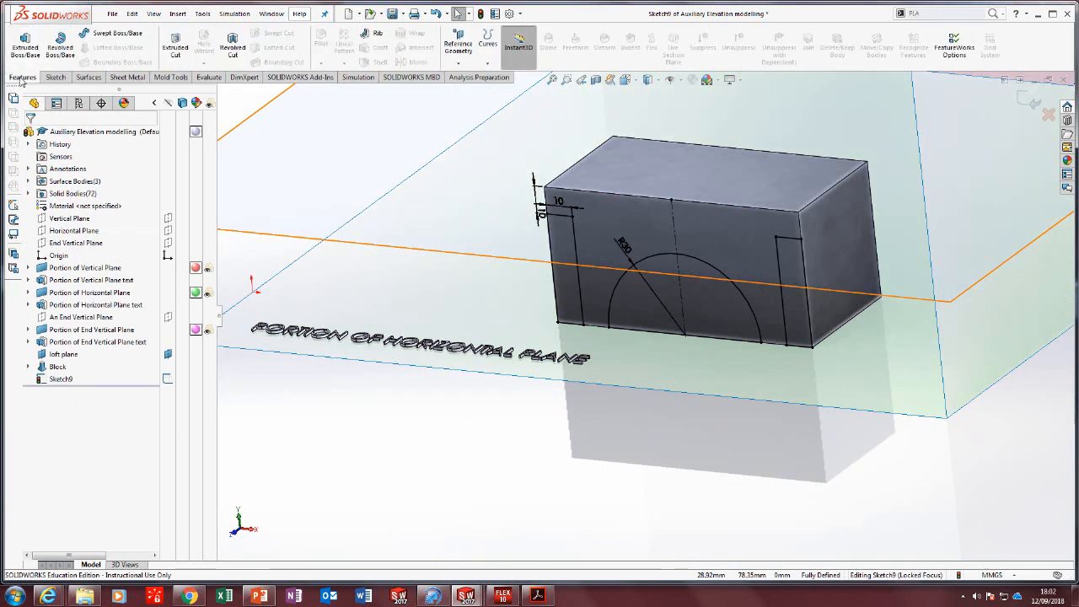
pyautogui.click(173, 42)
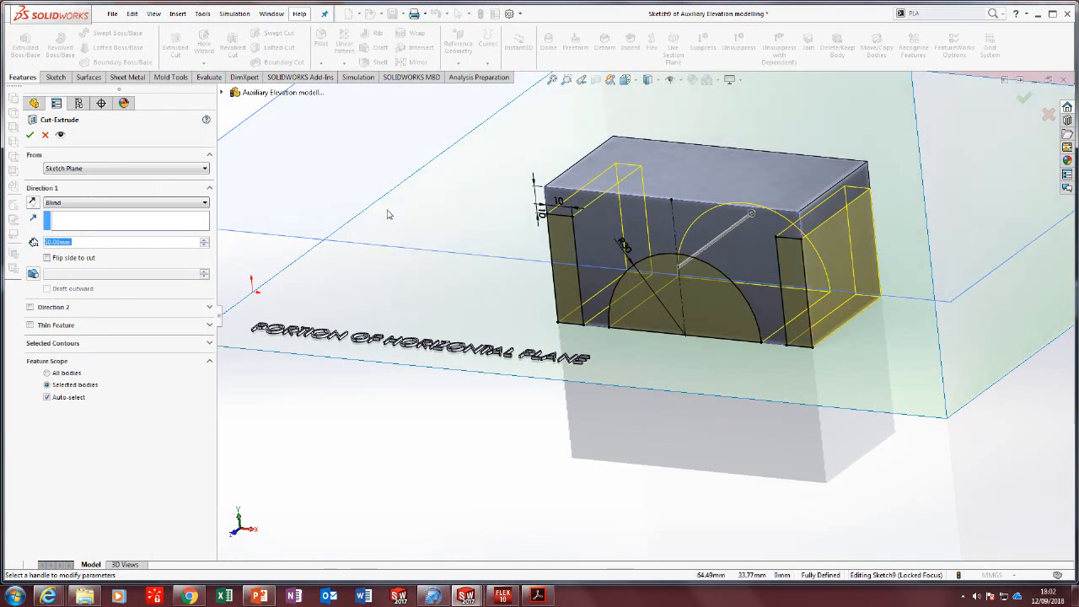
pyautogui.click(70, 205)
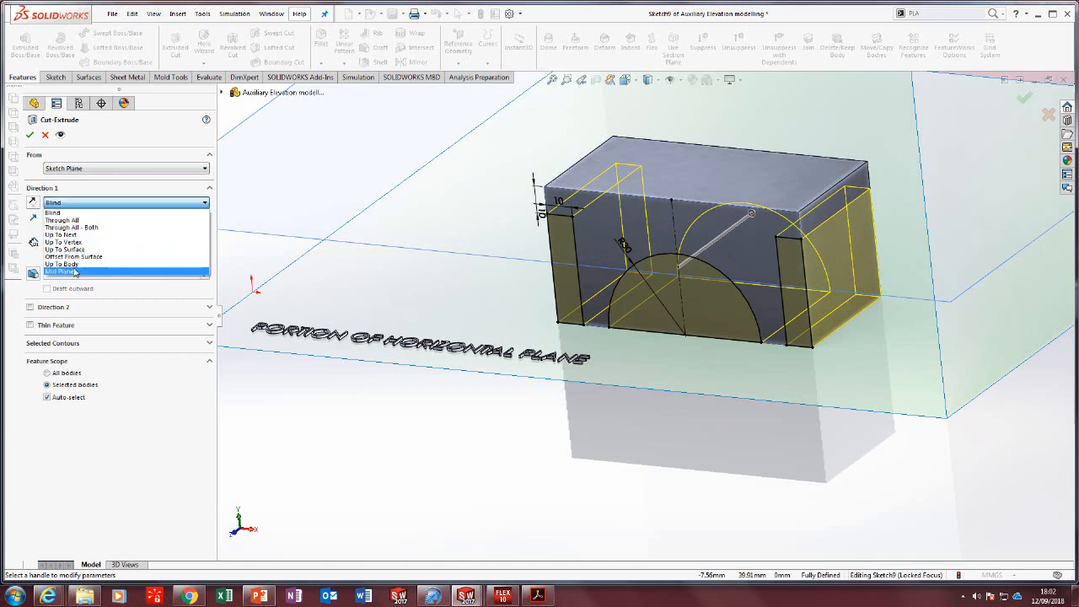
pyautogui.click(75, 220)
pyautogui.scroll(3, 770, 281)
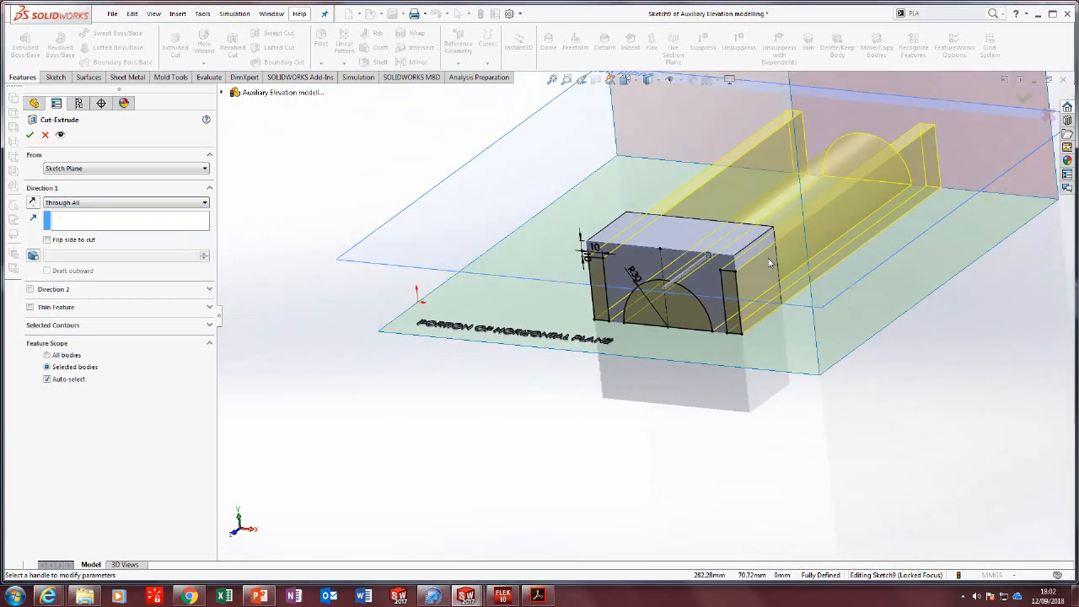
pyautogui.scroll(2, 768, 258)
pyautogui.scroll(-3, 663, 272)
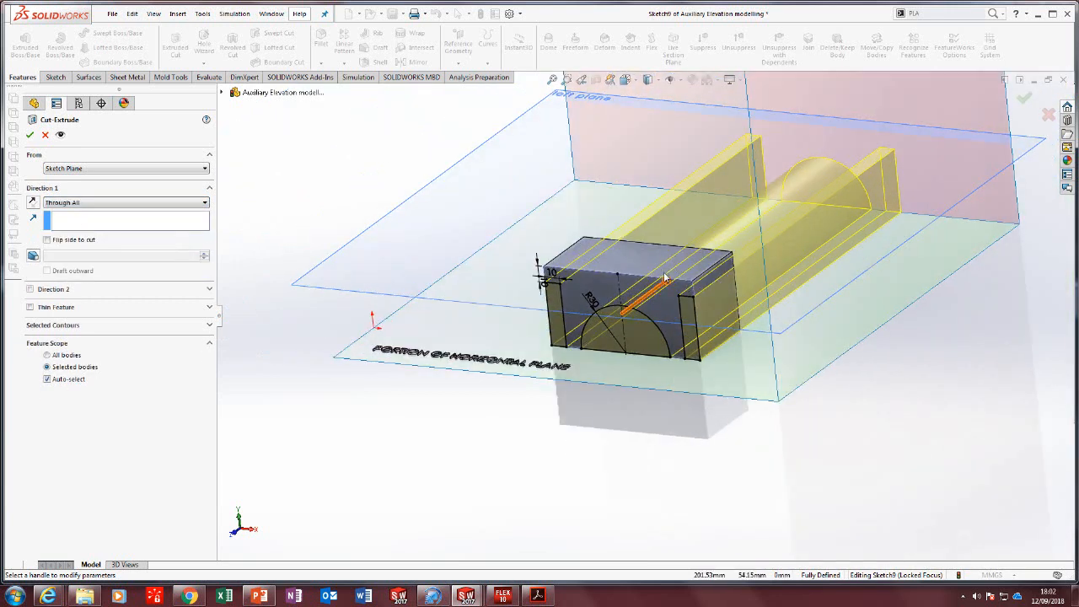
pyautogui.click(29, 134)
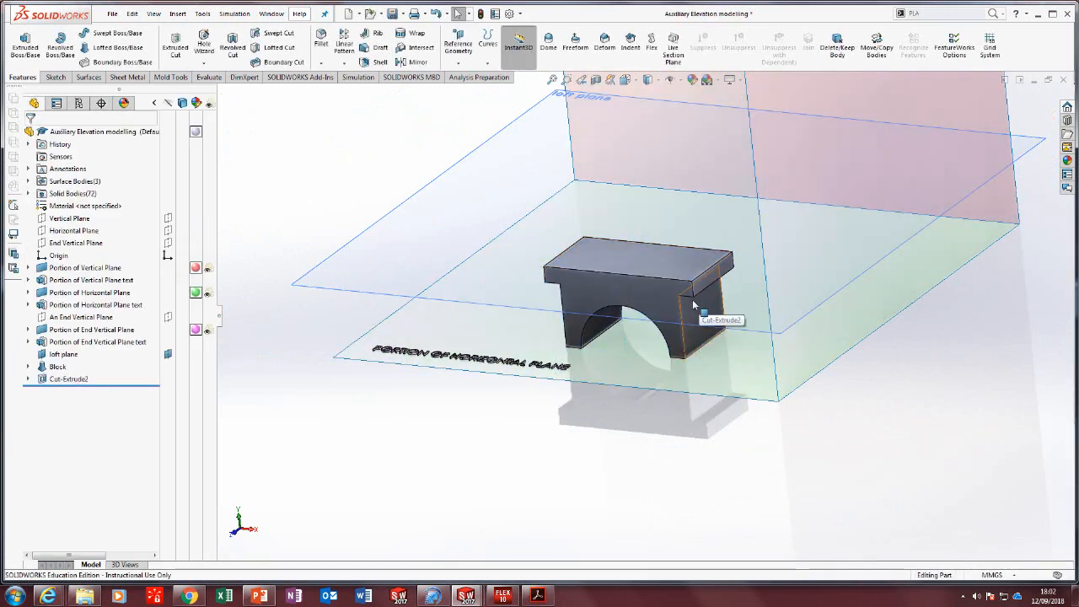
# Set the front-to-back depth in the block's base sketch to 70 mm and rebuild the model.
pyautogui.click(609, 249)
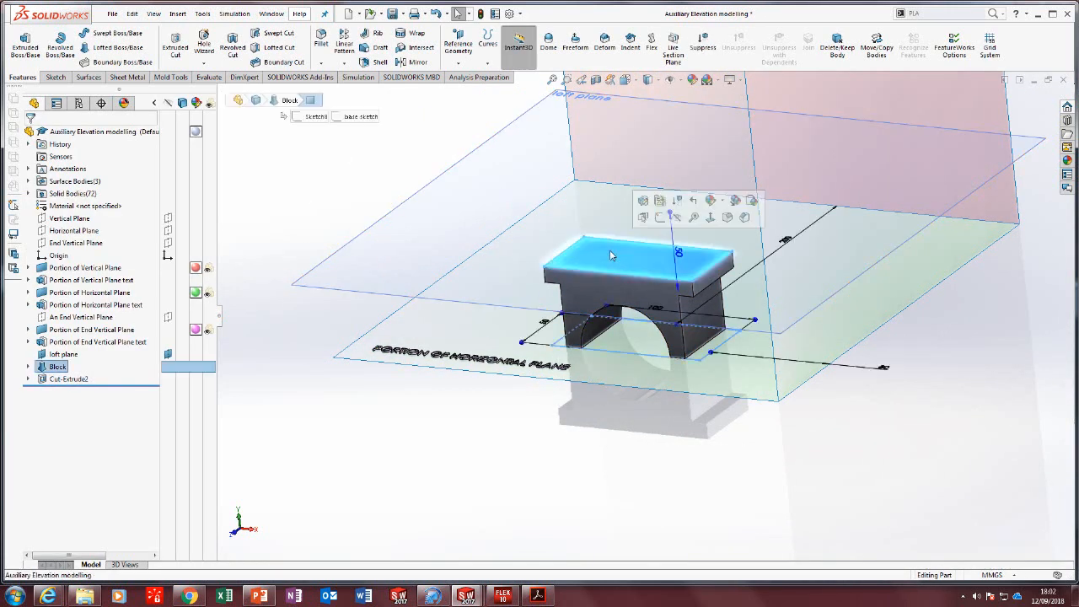
pyautogui.moveTo(785, 322); pyautogui.dragTo(687, 335, button='middle')
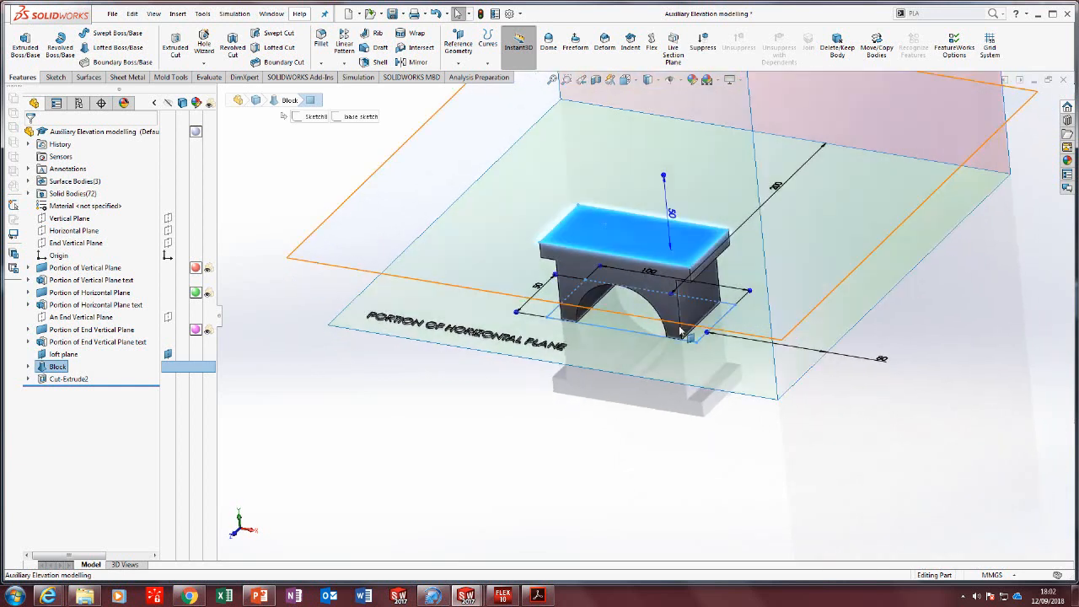
pyautogui.doubleClick(544, 289)
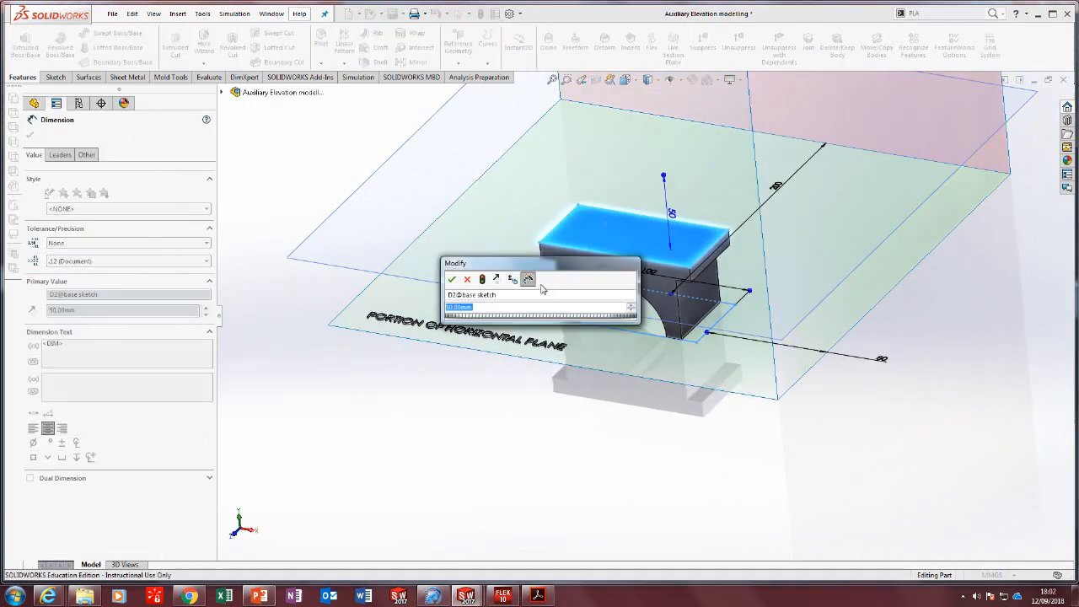
pyautogui.write('70')
pyautogui.press('Return')
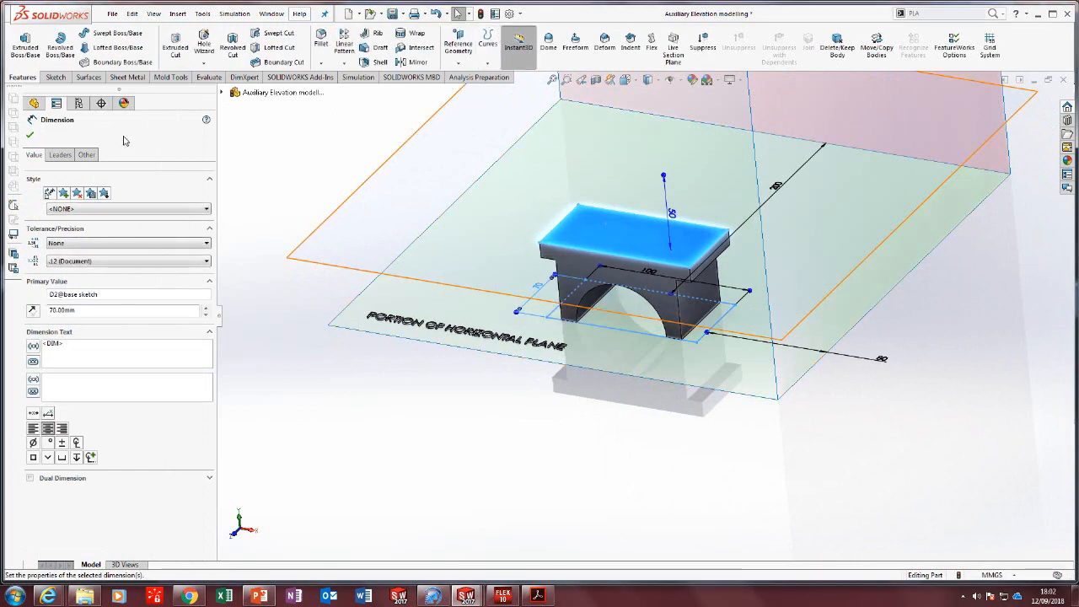
pyautogui.click(29, 135)
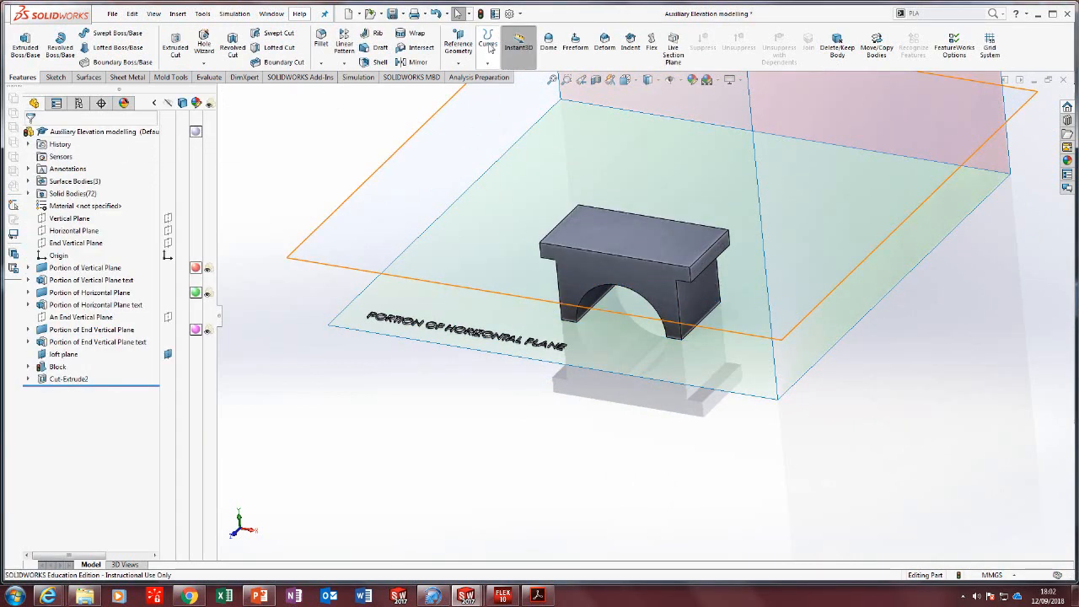
pyautogui.click(481, 14)
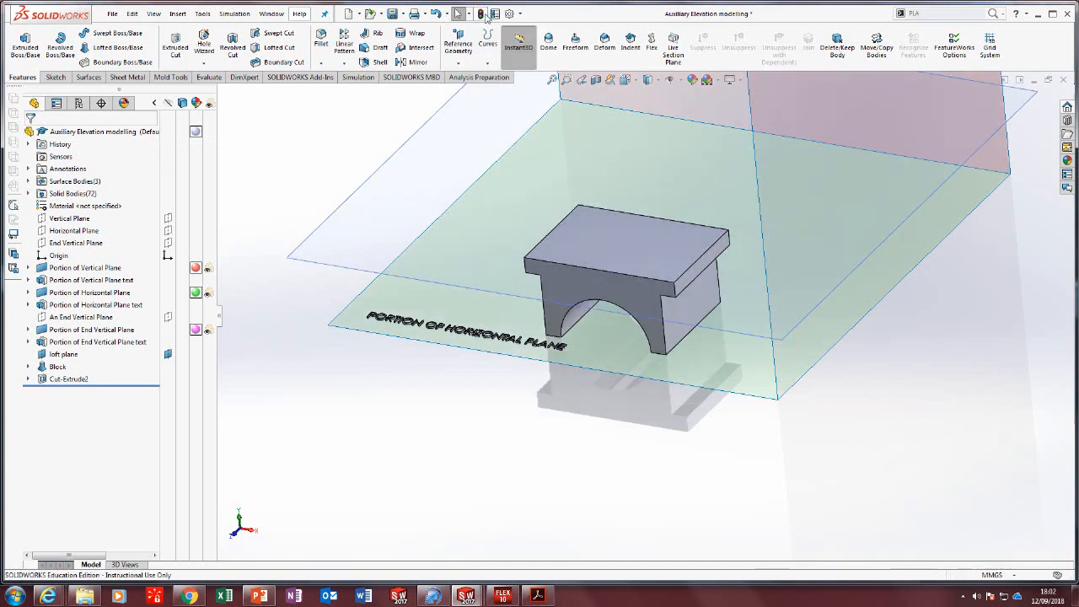
# Undo the change to the block's front-to-back depth.
pyautogui.moveTo(693, 284); pyautogui.dragTo(648, 311, button='middle')
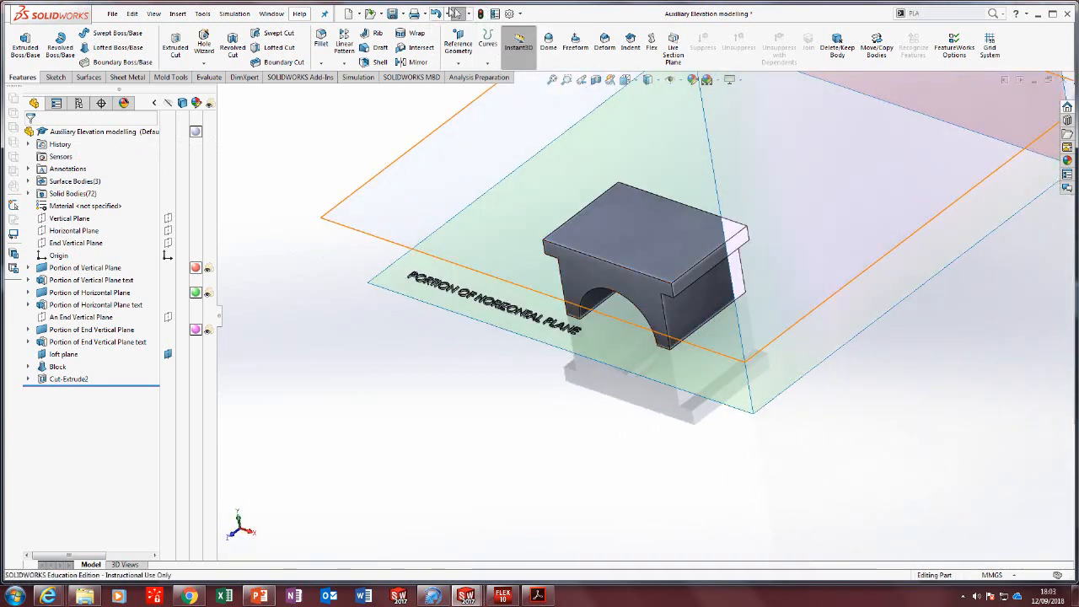
pyautogui.click(436, 13)
pyautogui.scroll(-1, 754, 315)
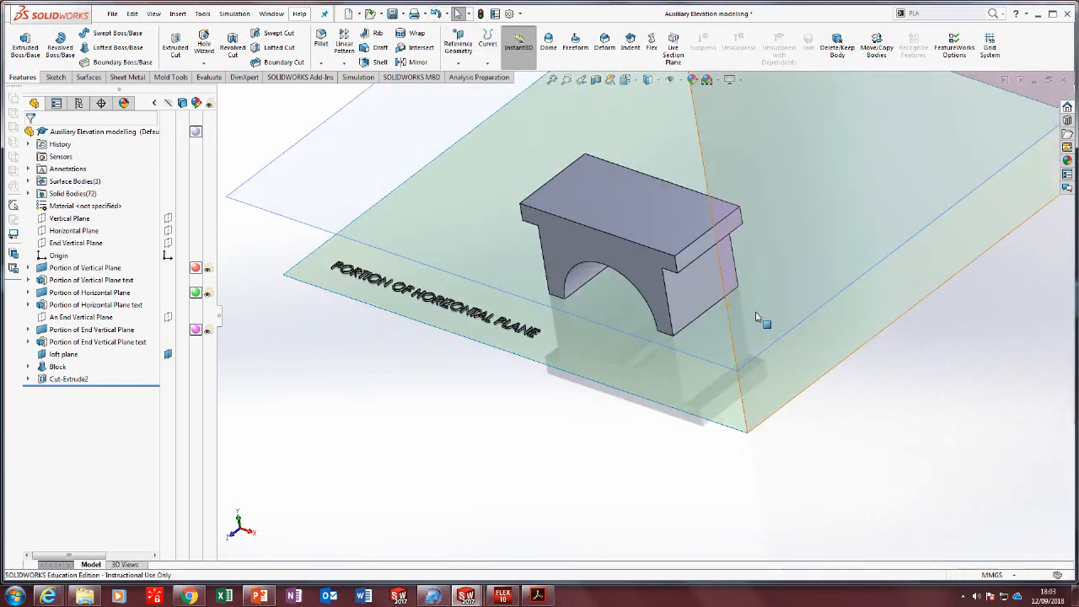
pyautogui.moveTo(754, 311); pyautogui.dragTo(754, 288, button='middle')
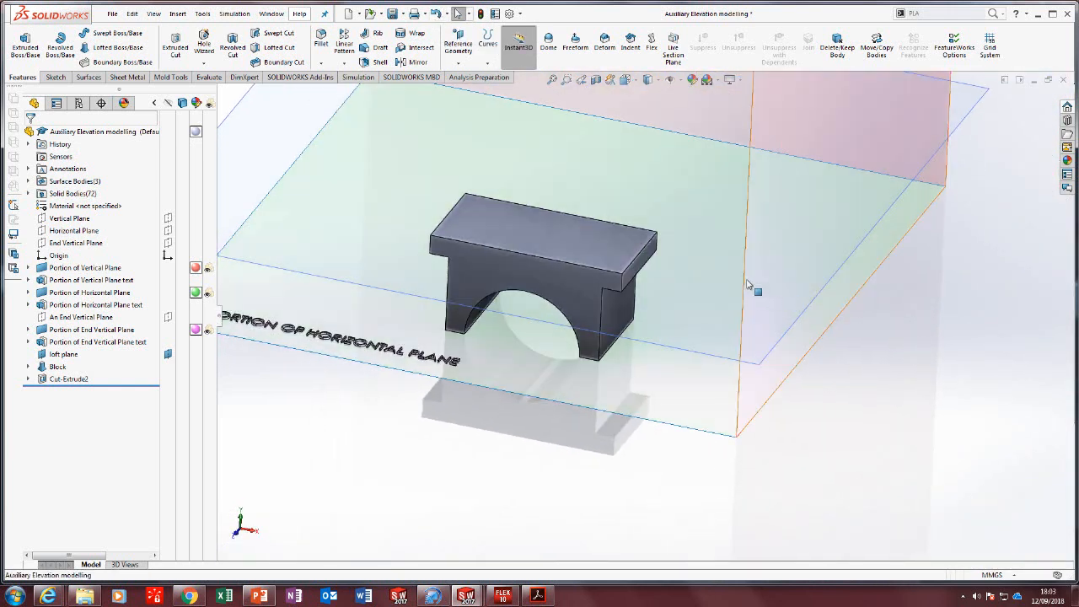
# Check the vertical cutting plane in the plan of Fig. 2.19 in the textbook PDF and return to SOLIDWORKS.
pyautogui.click(540, 597)
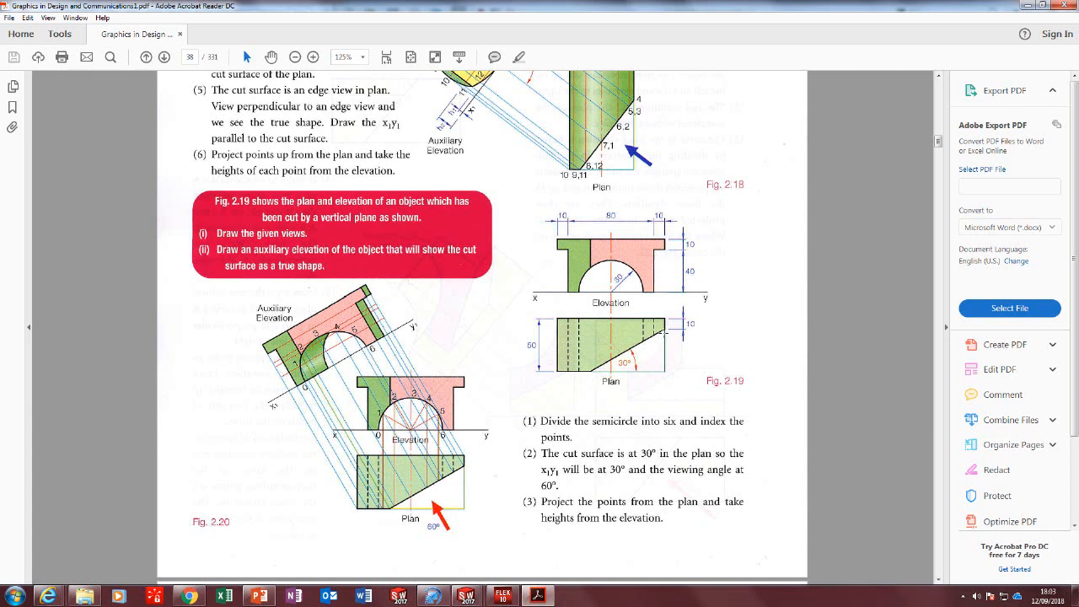
pyautogui.click(540, 597)
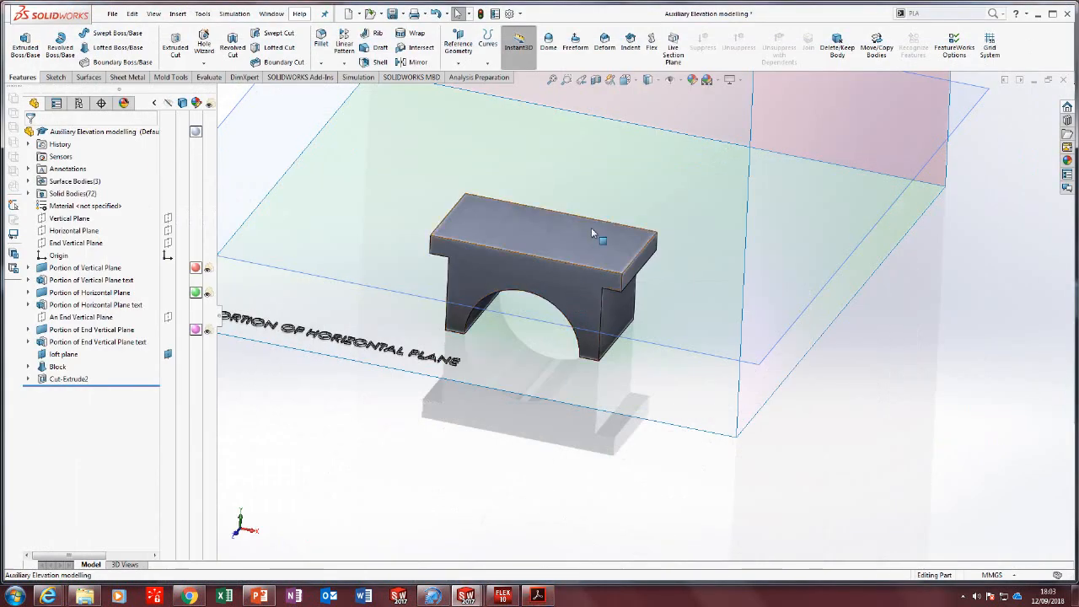
pyautogui.moveTo(588, 232); pyautogui.dragTo(581, 272, button='middle')
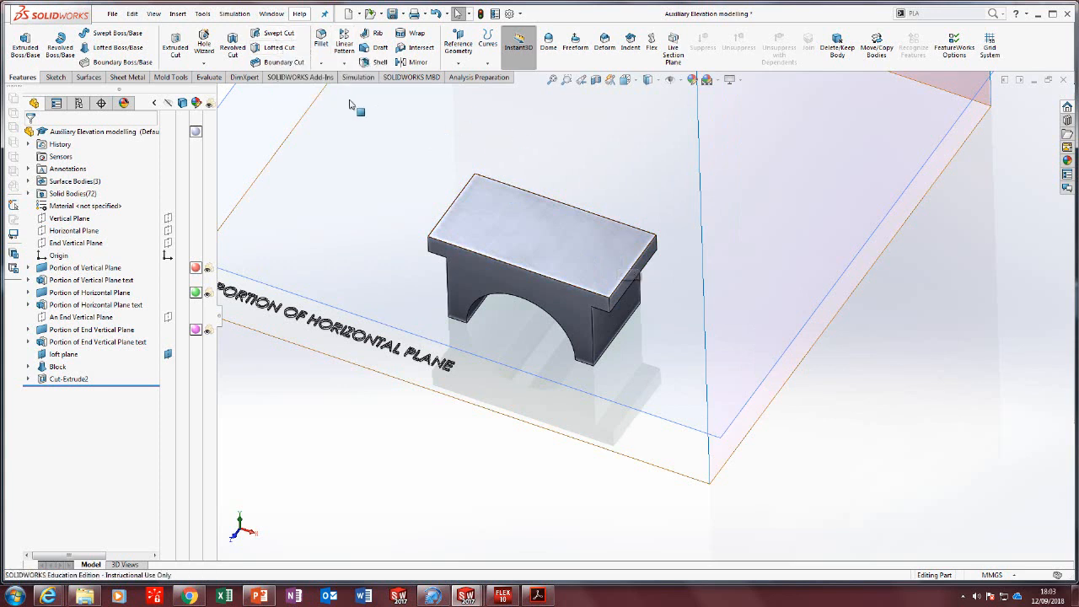
pyautogui.click(86, 77)
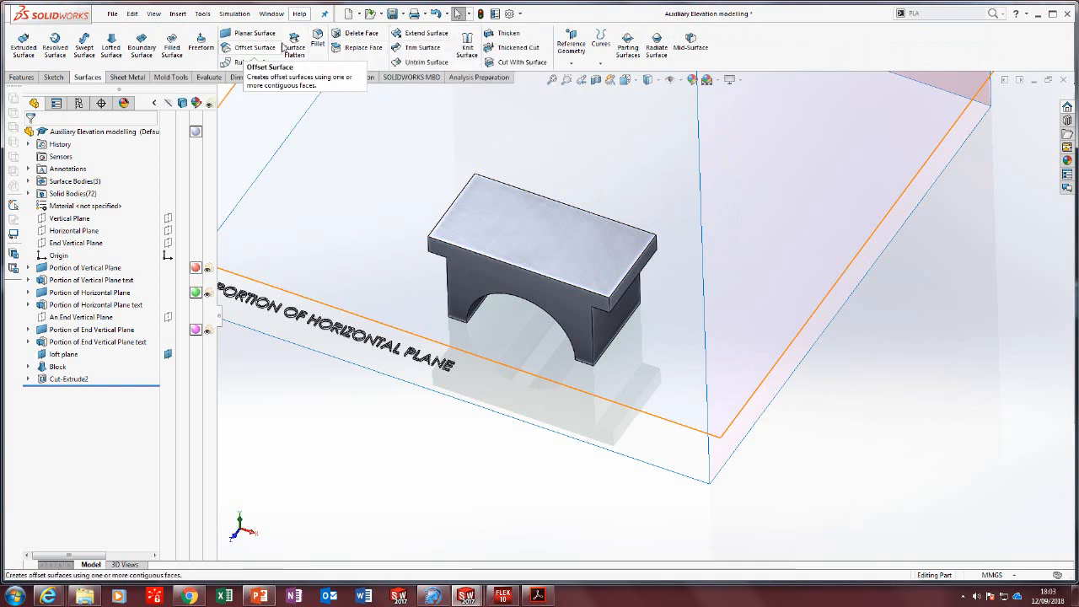
pyautogui.scroll(2, 609, 274)
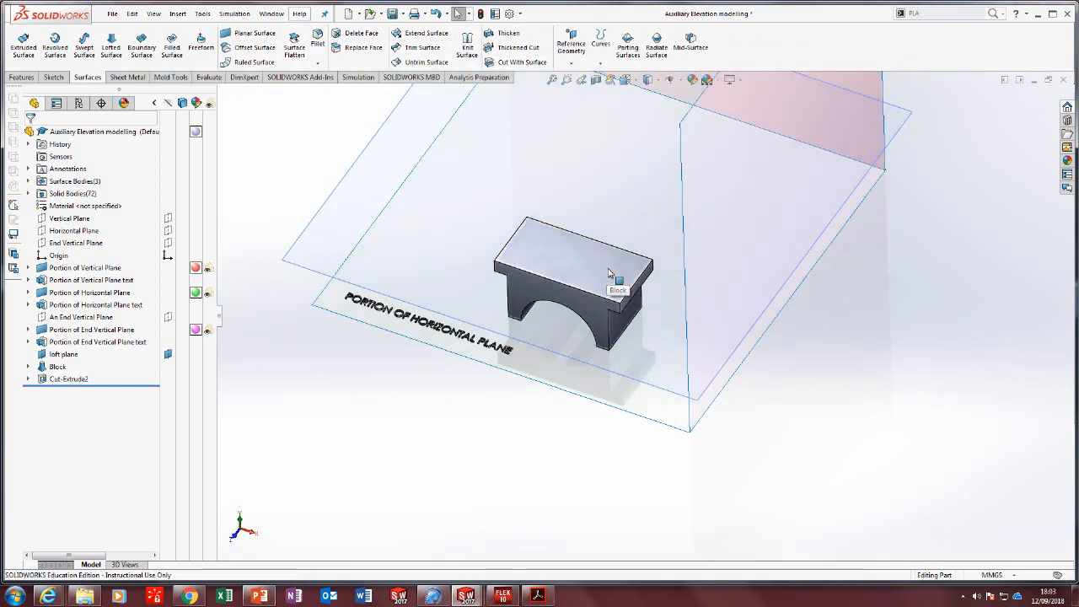
# Start a sketch on the block's top face and draw a sloping line about 45.5 mm long from the front edge to the right edge.
pyautogui.click(608, 273)
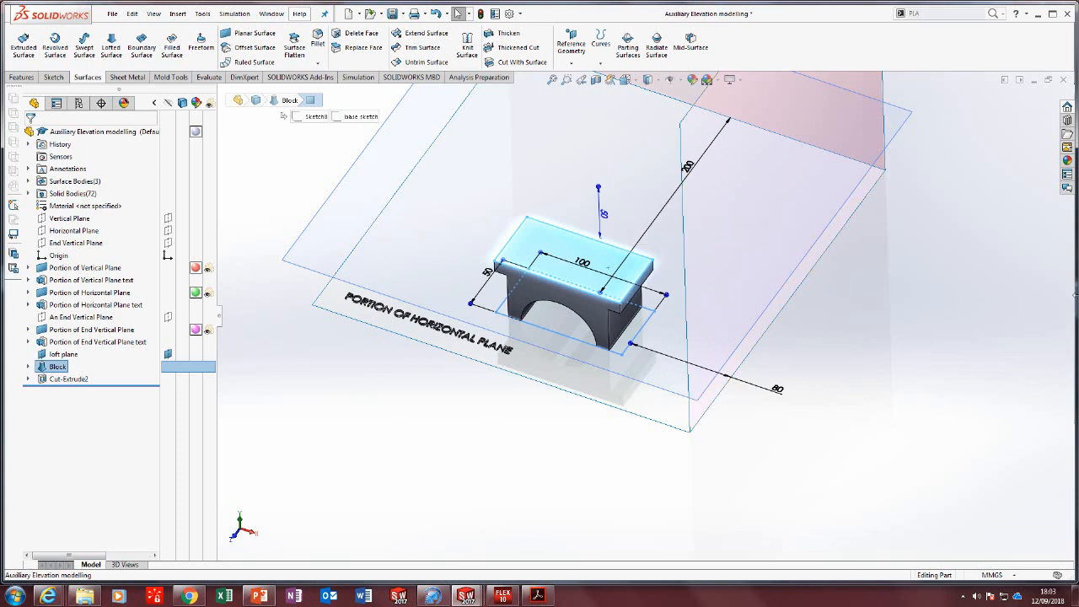
pyautogui.hotkey('ctrl', '8')
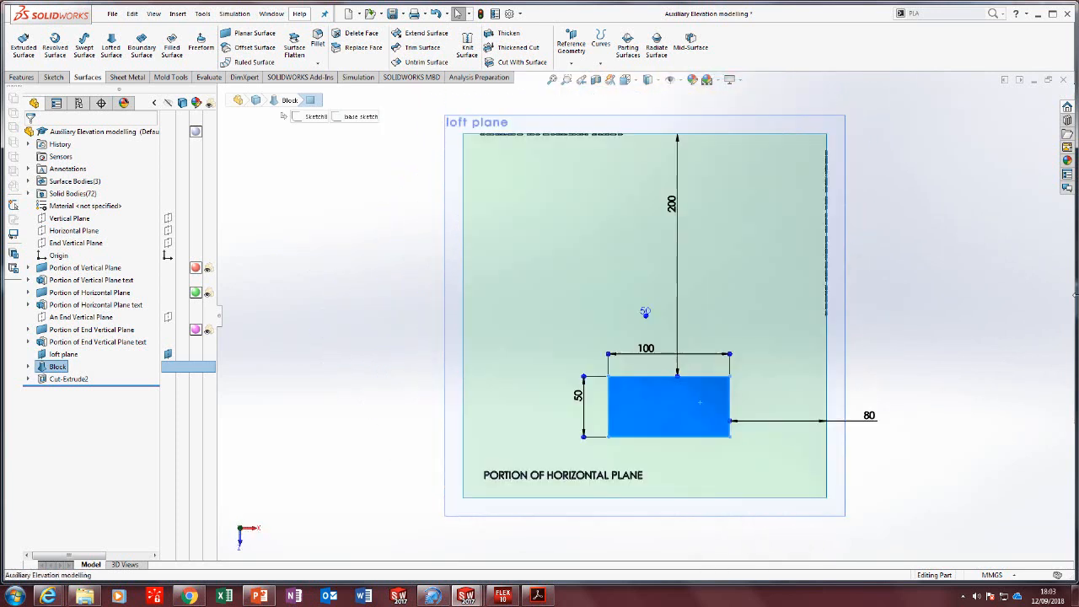
pyautogui.click(53, 76)
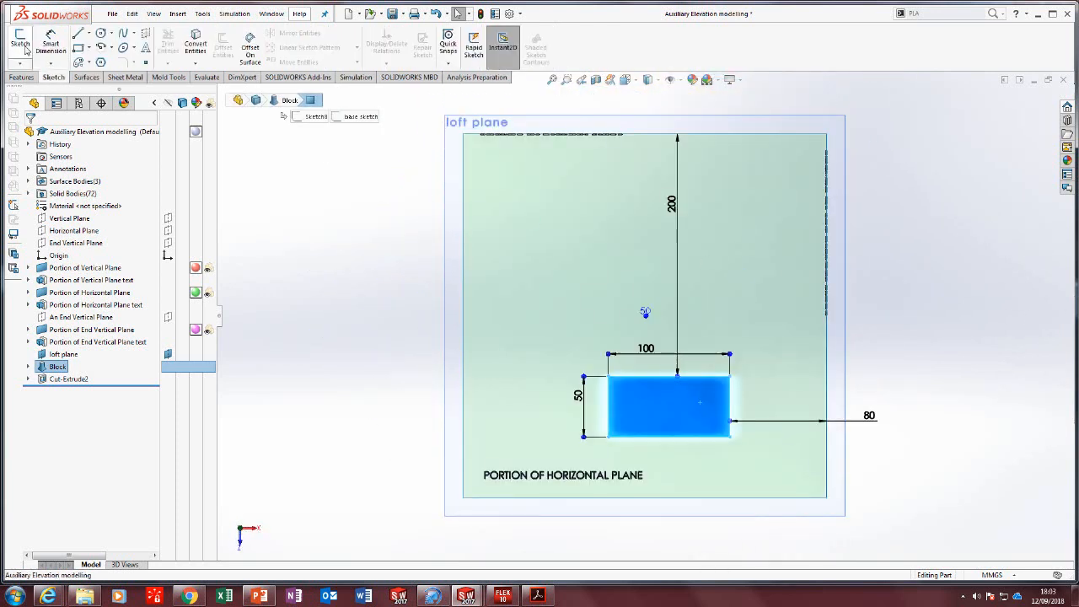
pyautogui.click(21, 44)
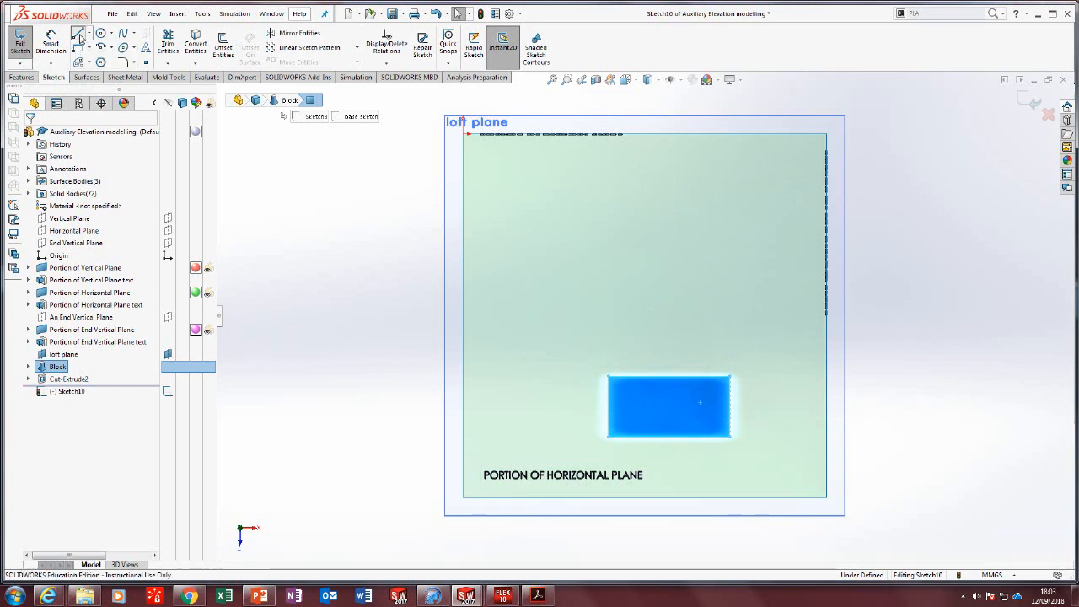
pyautogui.click(78, 34)
pyautogui.scroll(-3, 843, 404)
pyautogui.scroll(-2, 506, 401)
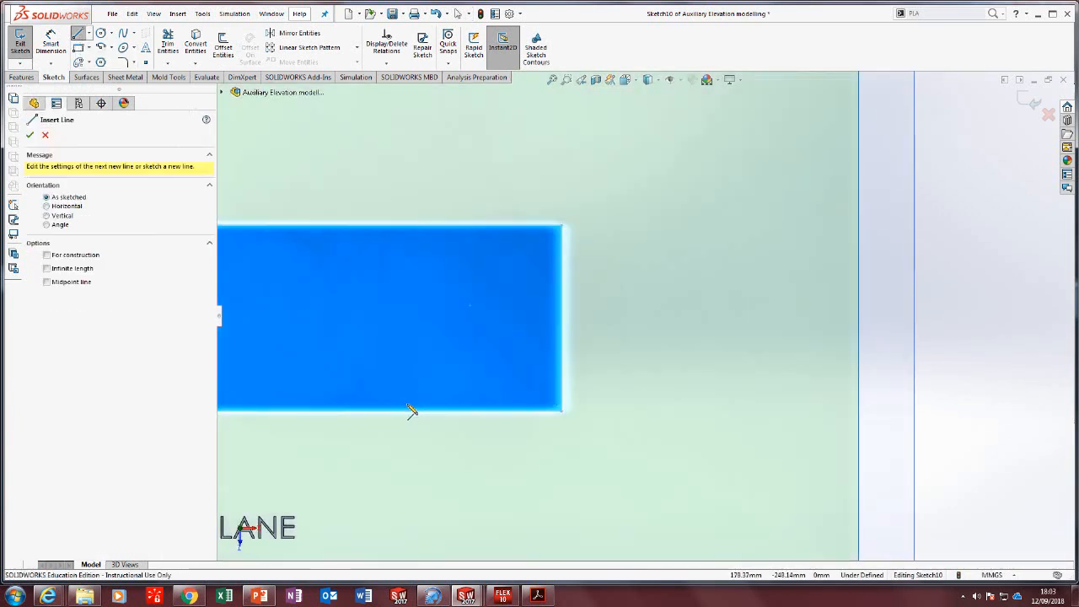
pyautogui.click(406, 410)
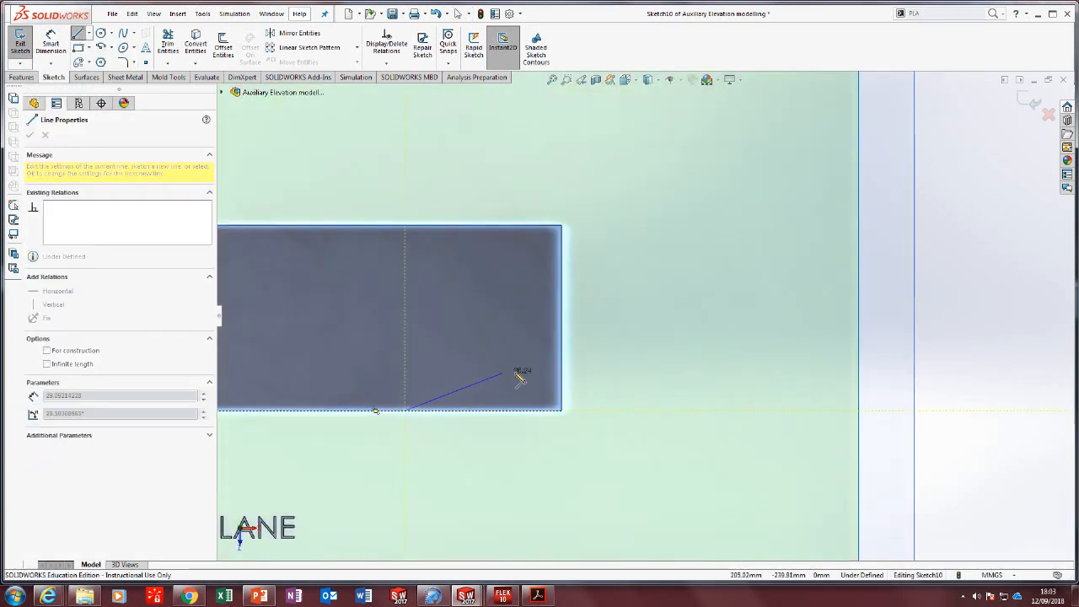
pyautogui.click(562, 350)
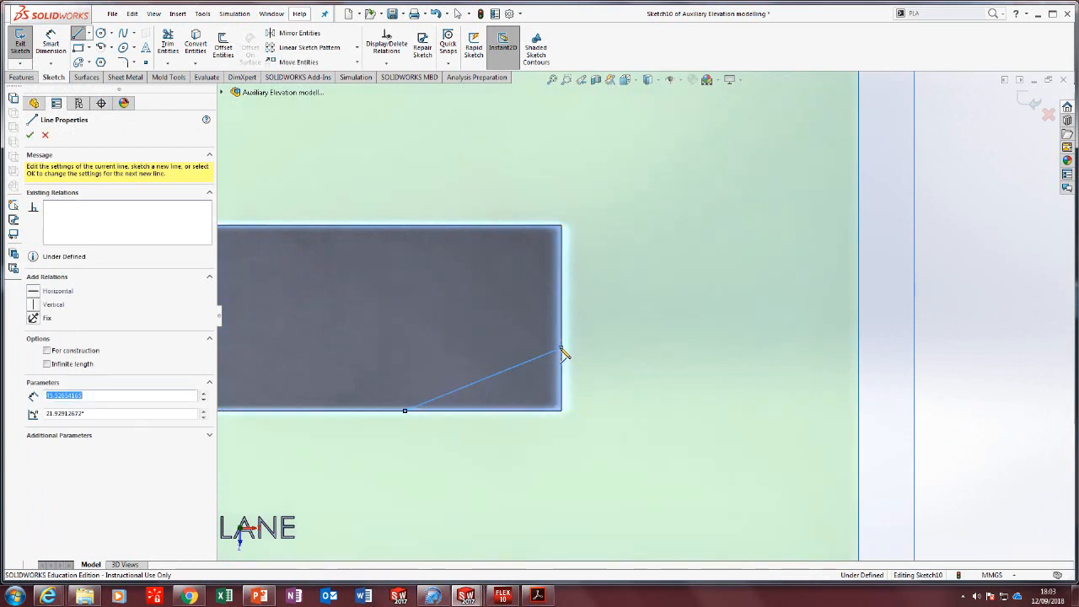
pyautogui.press('Escape')
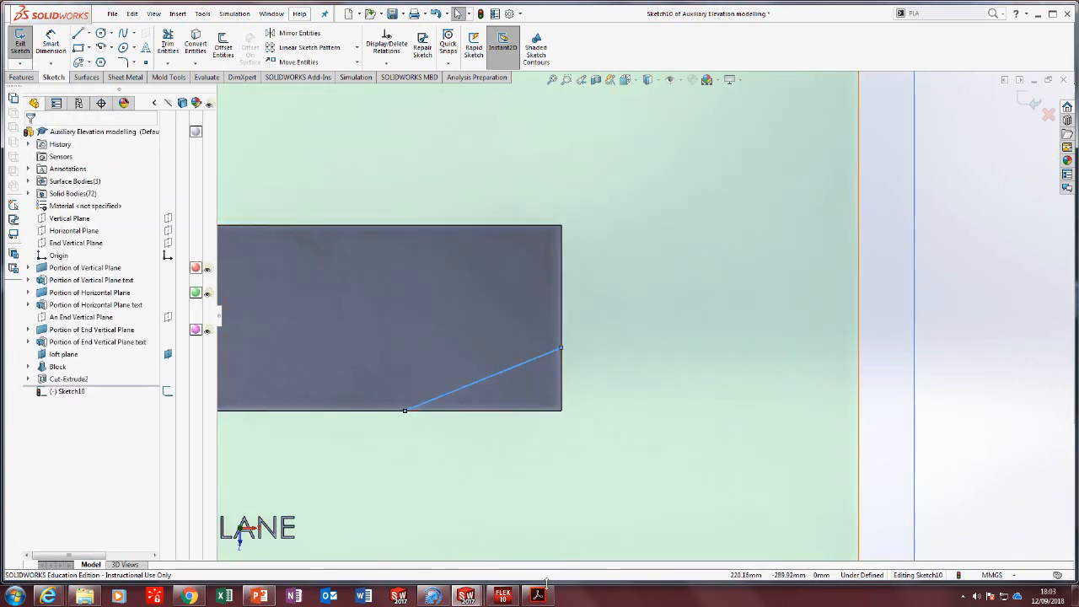
# Check the cut's dimensions in Fig. 2.19 and dimension the line's end on the right edge 10 mm from the block's back corner.
pyautogui.click(539, 596)
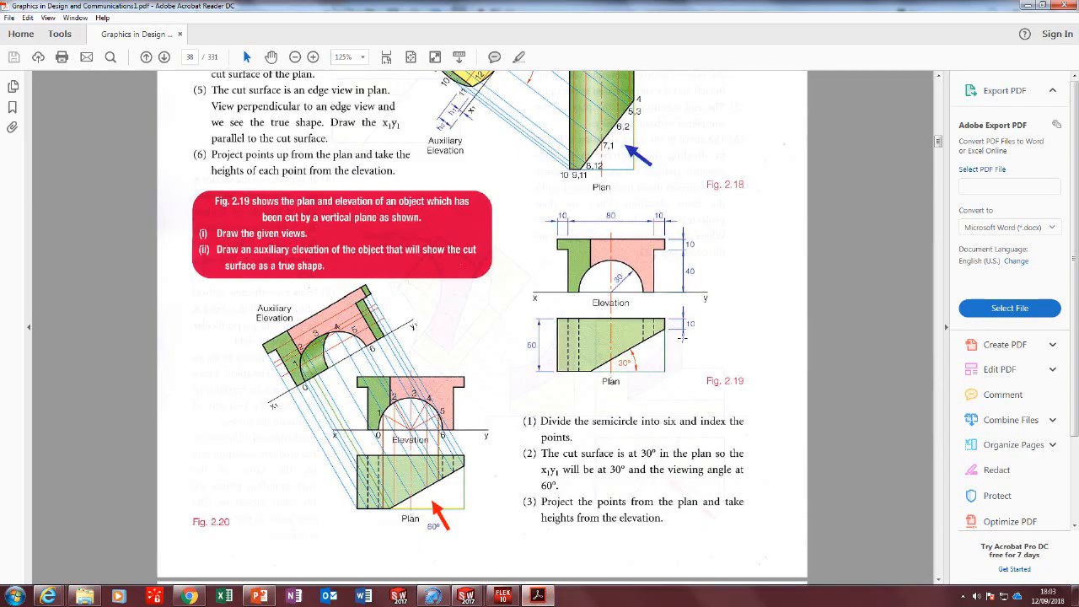
pyautogui.click(539, 595)
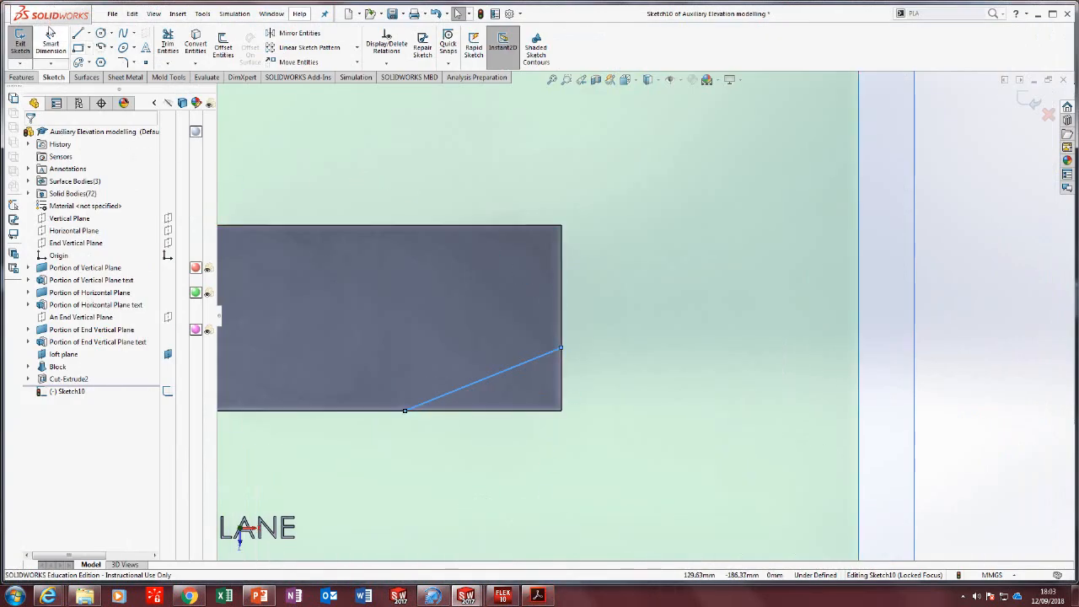
pyautogui.click(50, 33)
pyautogui.click(404, 411)
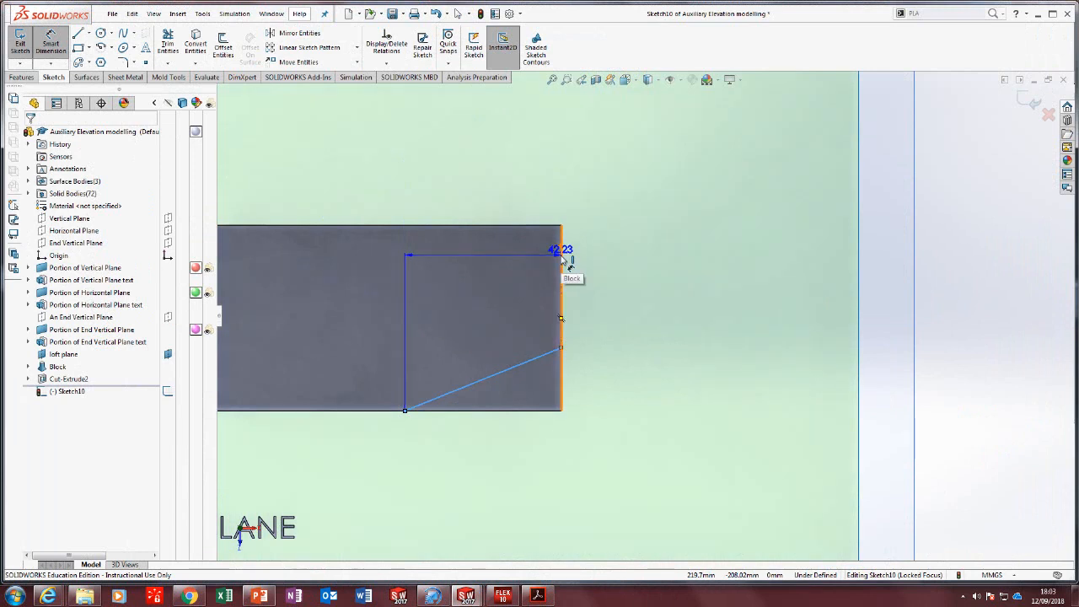
pyautogui.press('Escape')
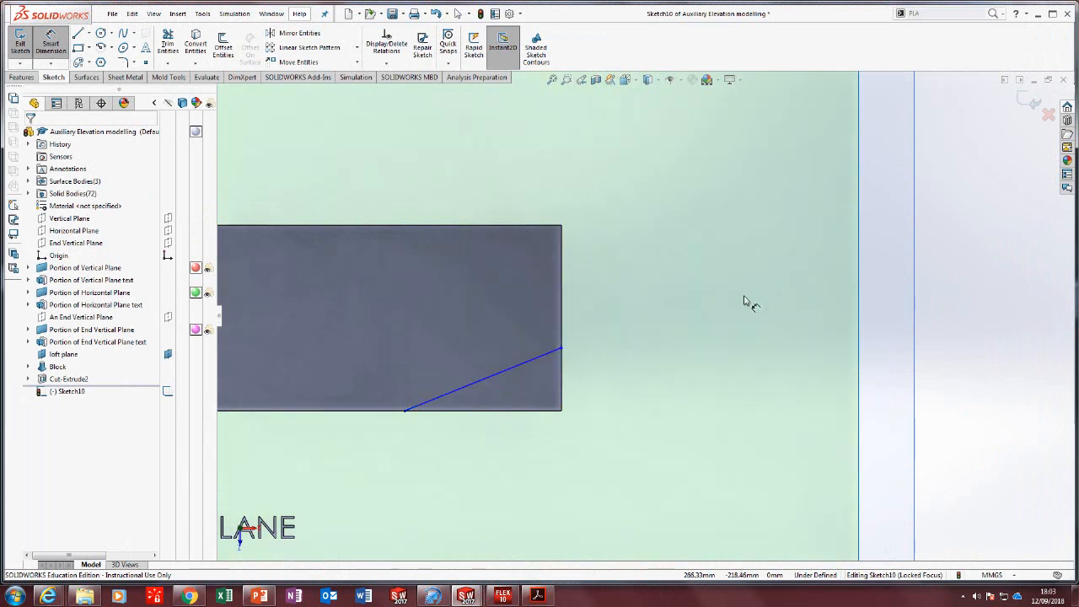
pyautogui.click(561, 349)
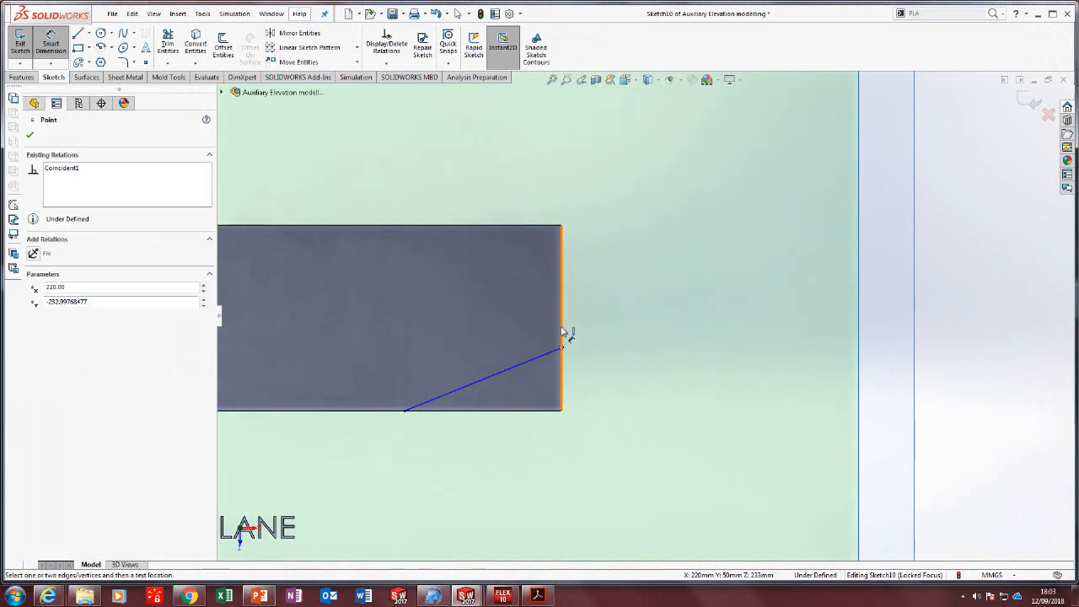
pyautogui.click(561, 226)
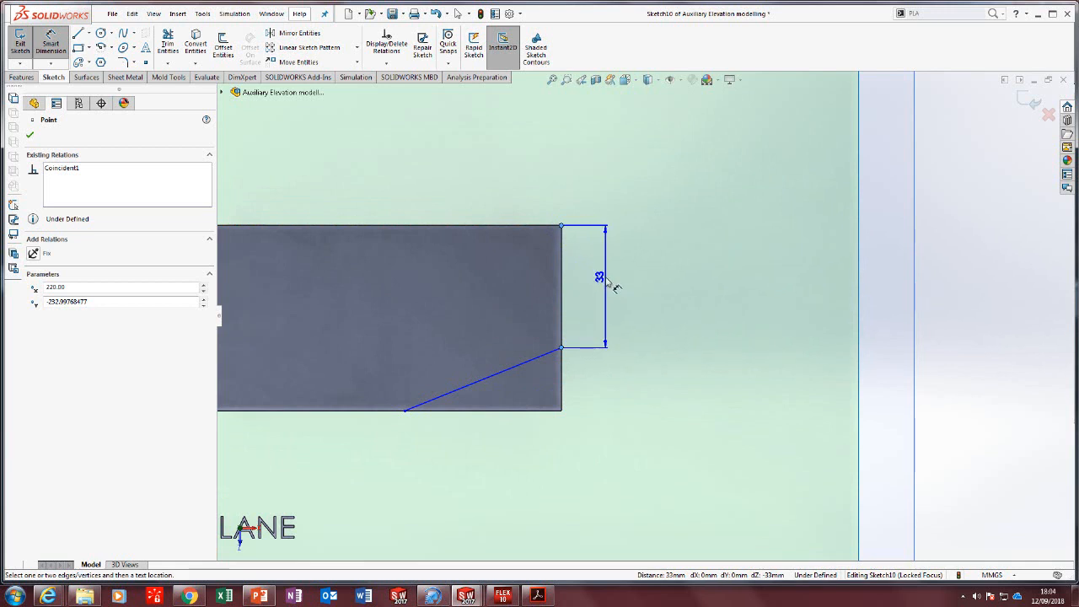
pyautogui.click(613, 288)
pyautogui.write('1')
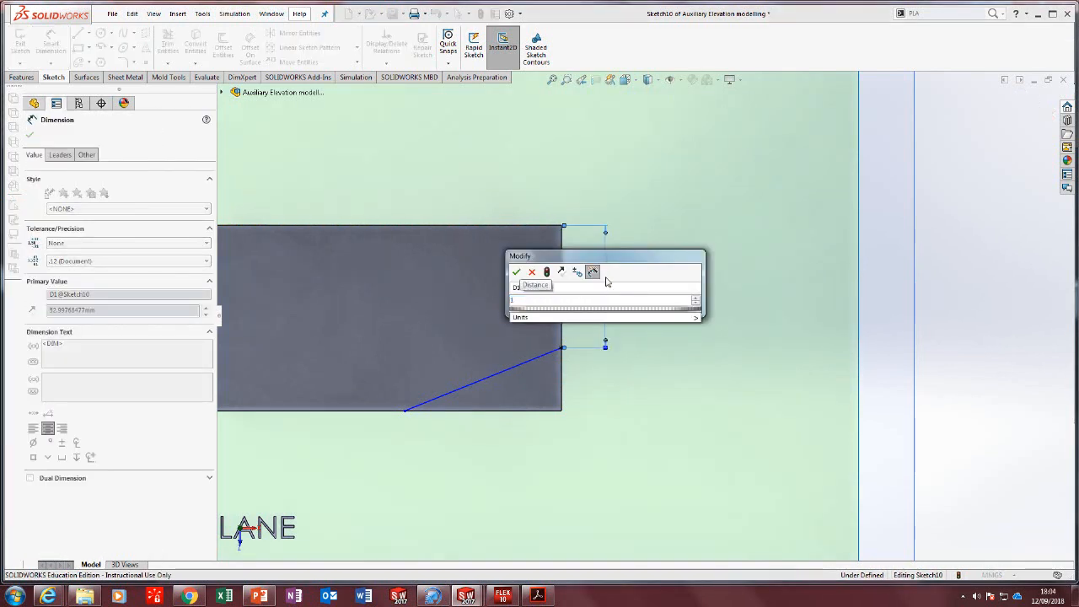
pyautogui.write('0')
pyautogui.press('Return')
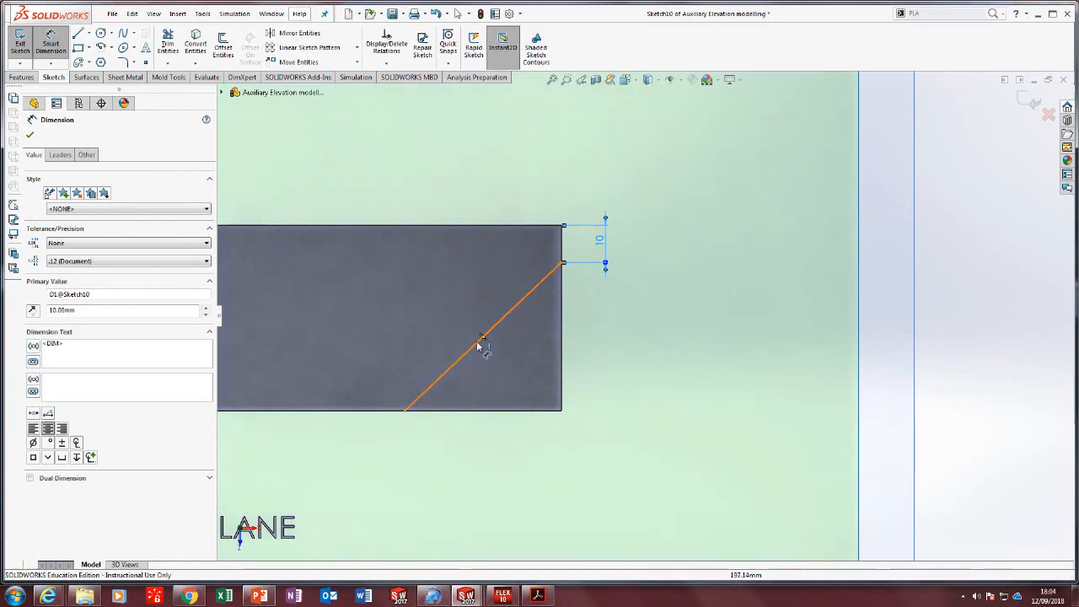
# Set the angle between the sloping line and the block's front edge to 30° and exit the sketch.
pyautogui.click(477, 354)
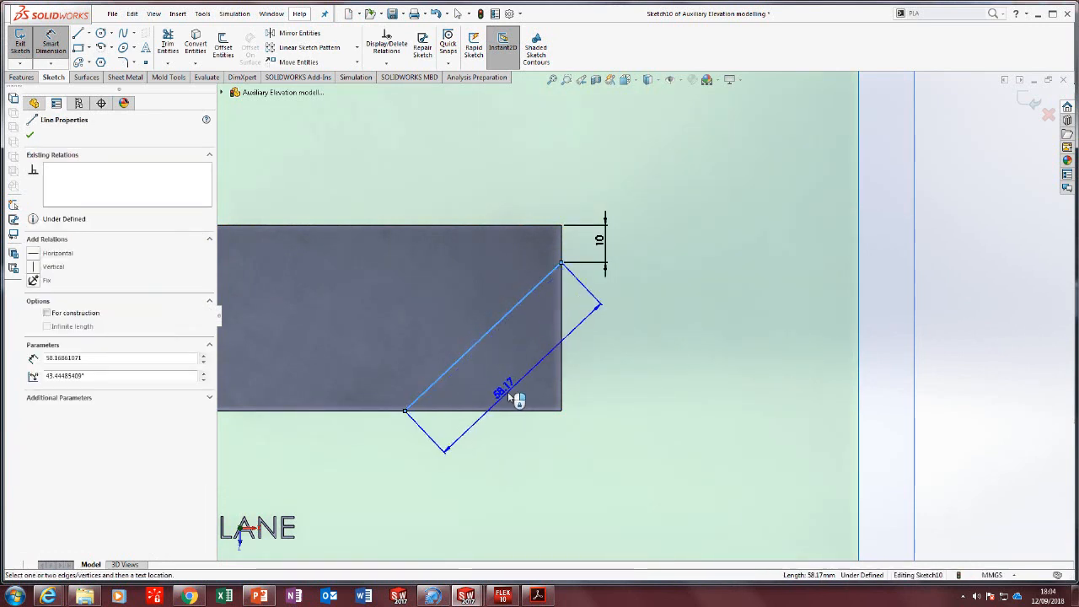
pyautogui.click(512, 412)
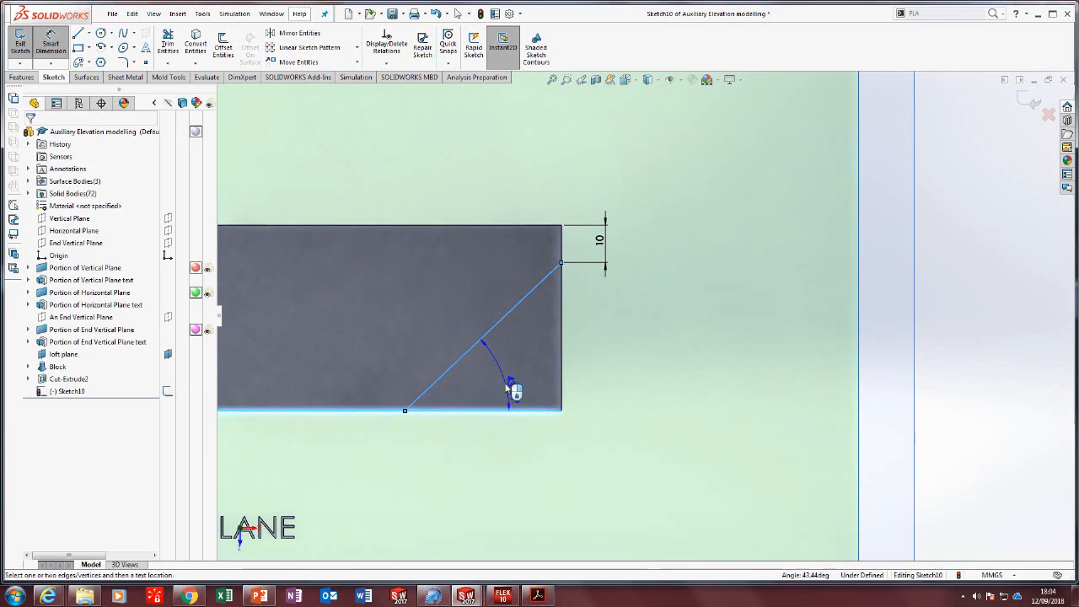
pyautogui.click(504, 377)
pyautogui.write('3')
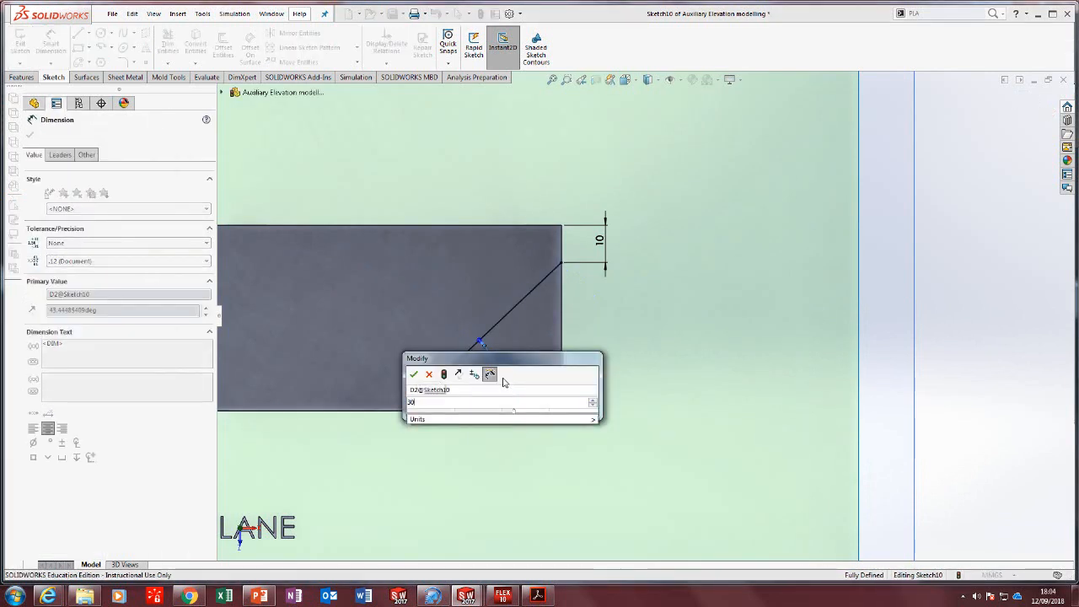
pyautogui.write('0')
pyautogui.press('Return')
pyautogui.moveTo(512, 380); pyautogui.dragTo(510, 301, button='middle')
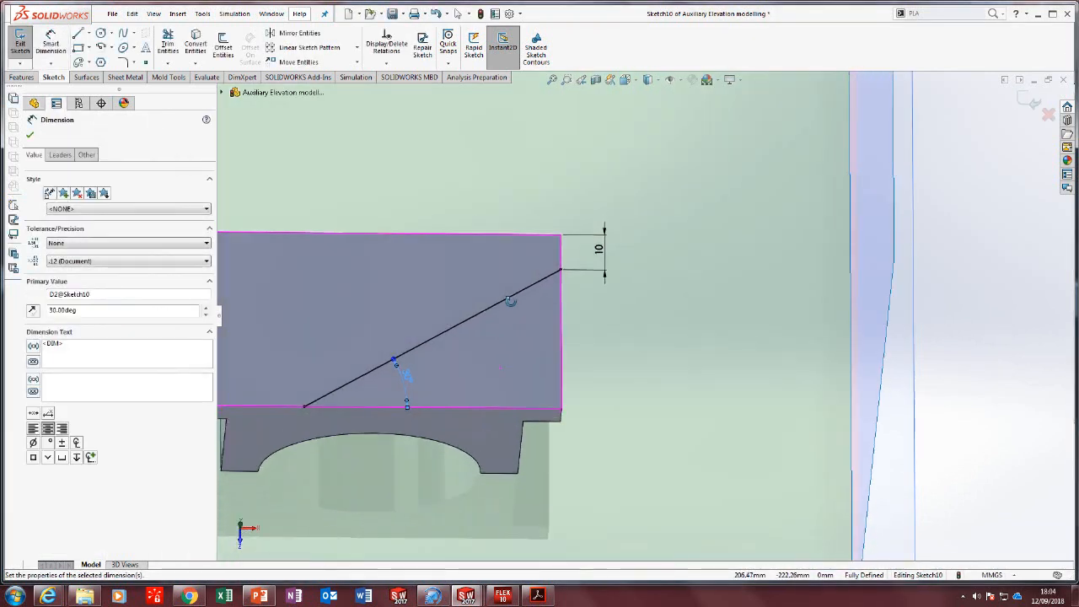
pyautogui.scroll(3, 510, 287)
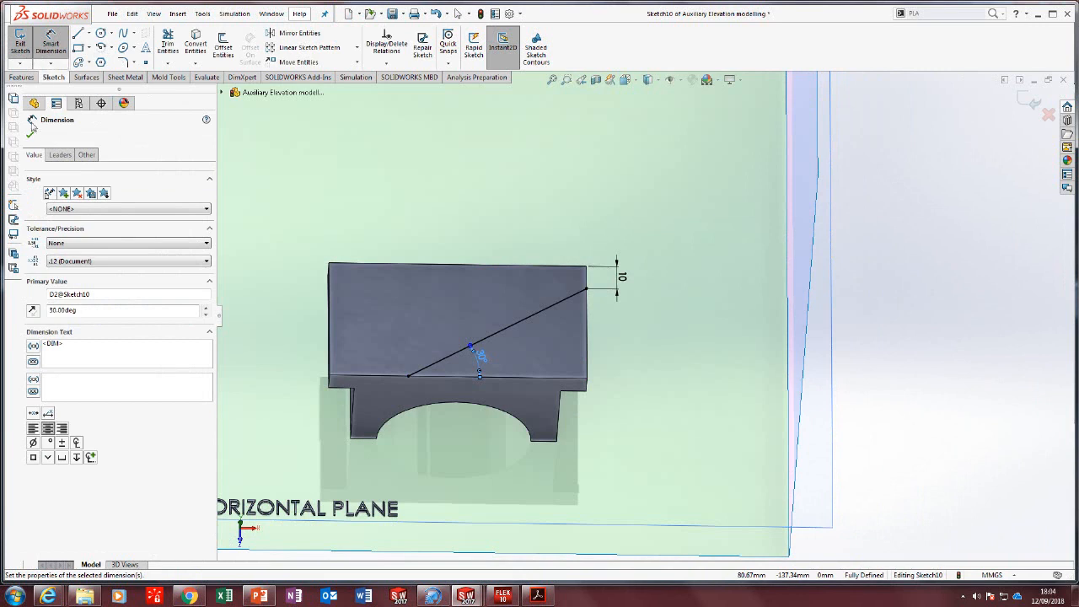
pyautogui.click(32, 130)
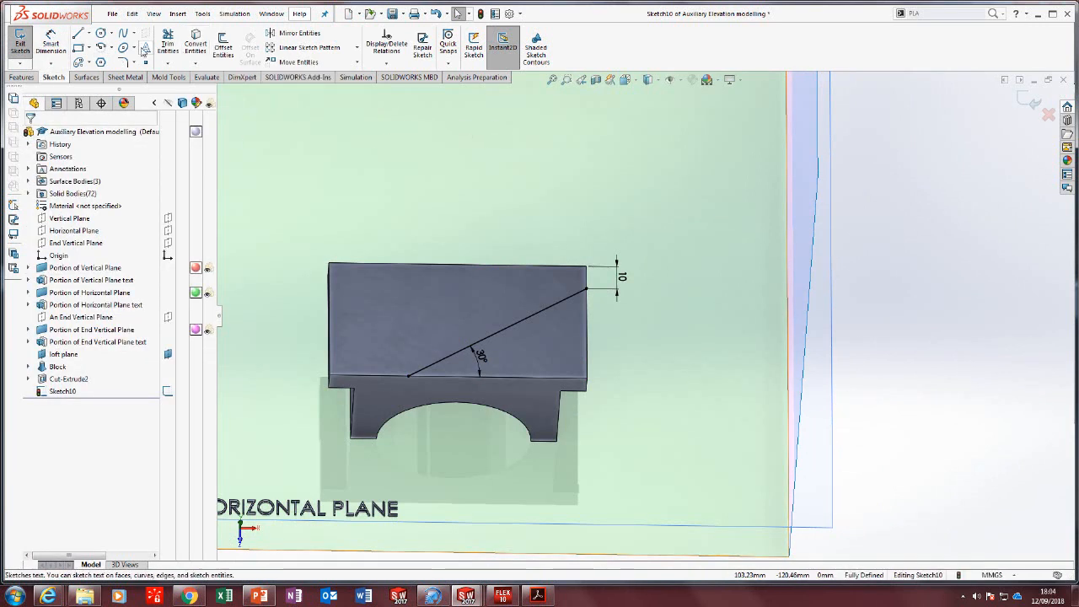
pyautogui.click(20, 42)
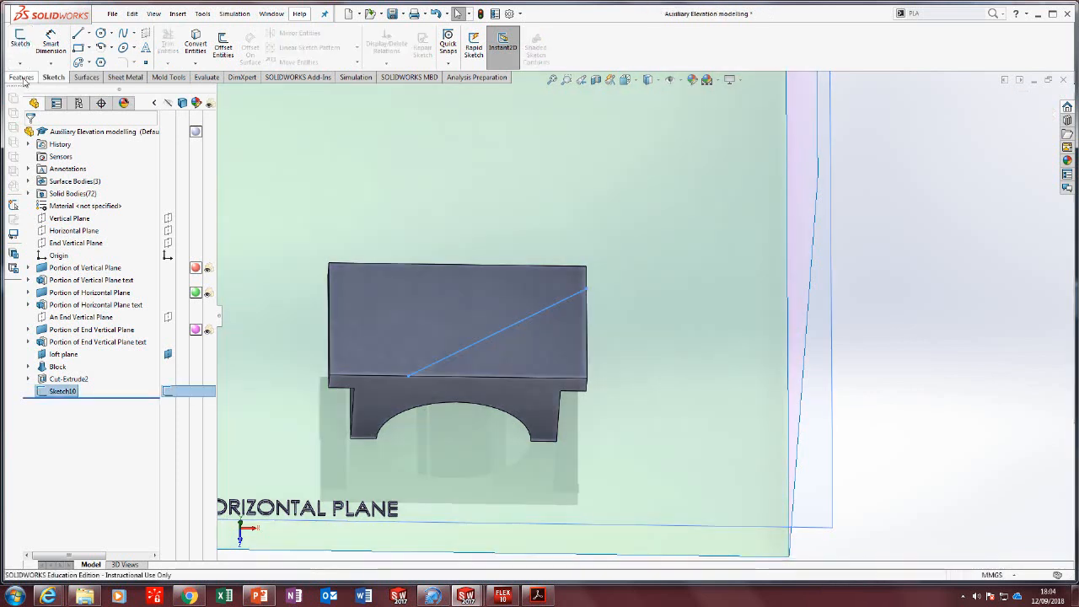
# Create a reference plane coincident with the sloping sketch line and perpendicular to the block's top face.
pyautogui.click(21, 76)
pyautogui.click(460, 40)
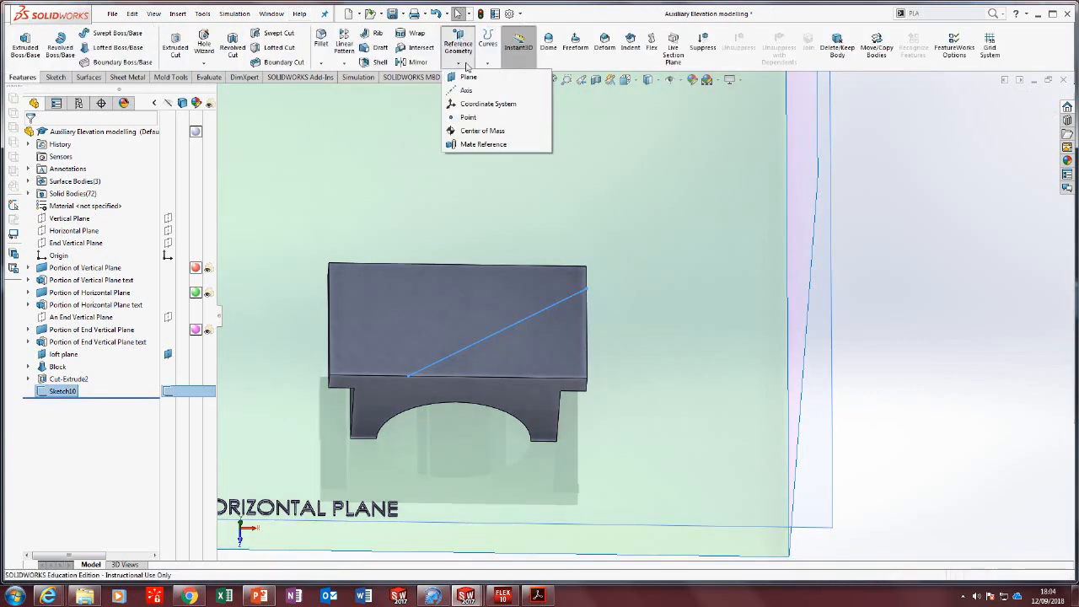
pyautogui.click(468, 74)
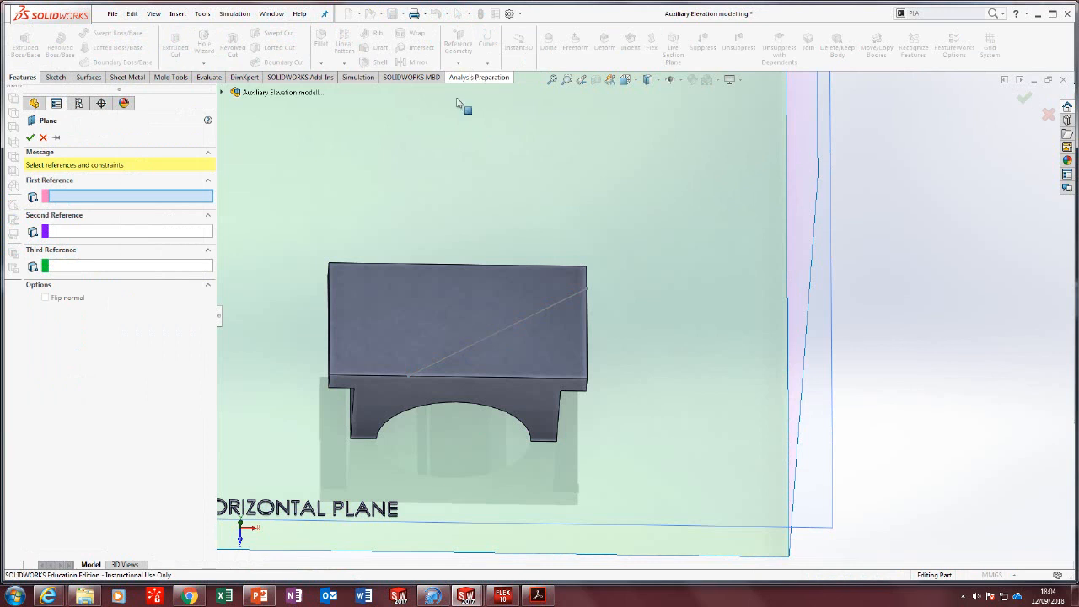
pyautogui.click(522, 324)
pyautogui.moveTo(524, 322); pyautogui.dragTo(514, 267, button='middle')
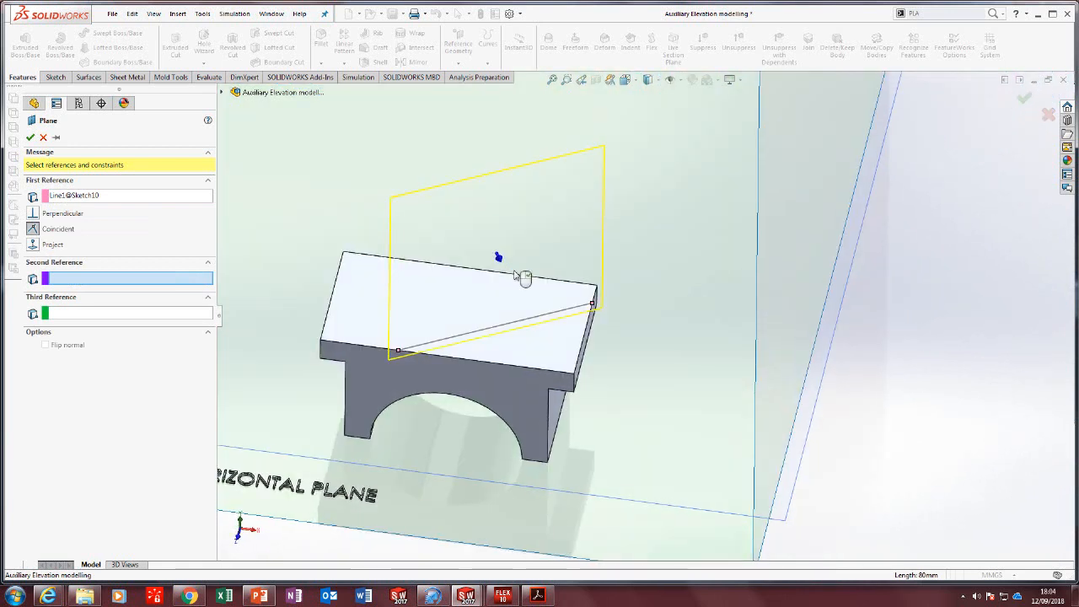
pyautogui.click(346, 299)
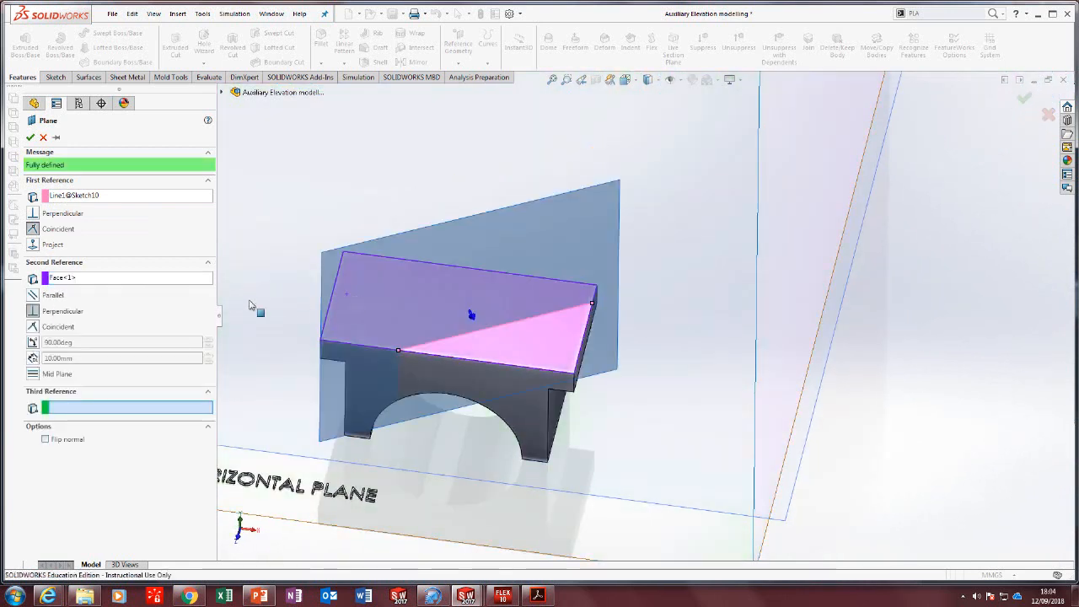
pyautogui.click(33, 295)
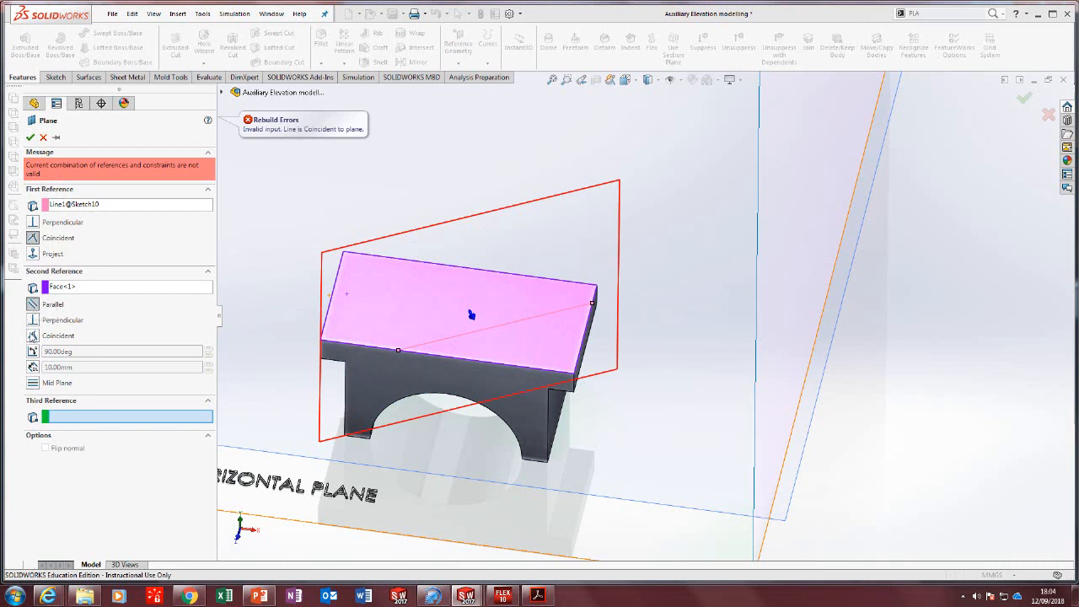
pyautogui.click(33, 335)
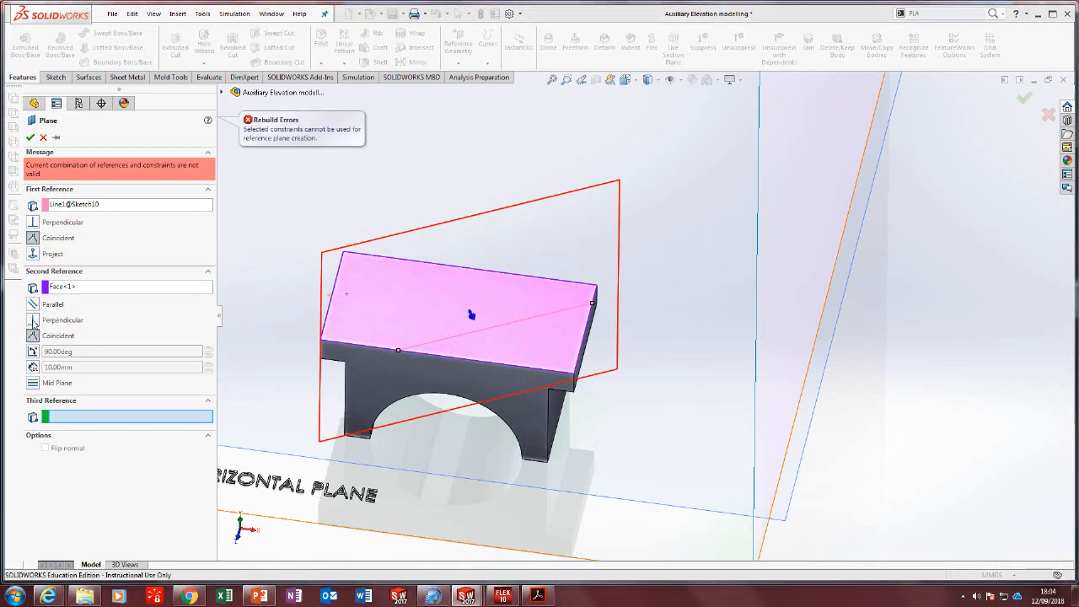
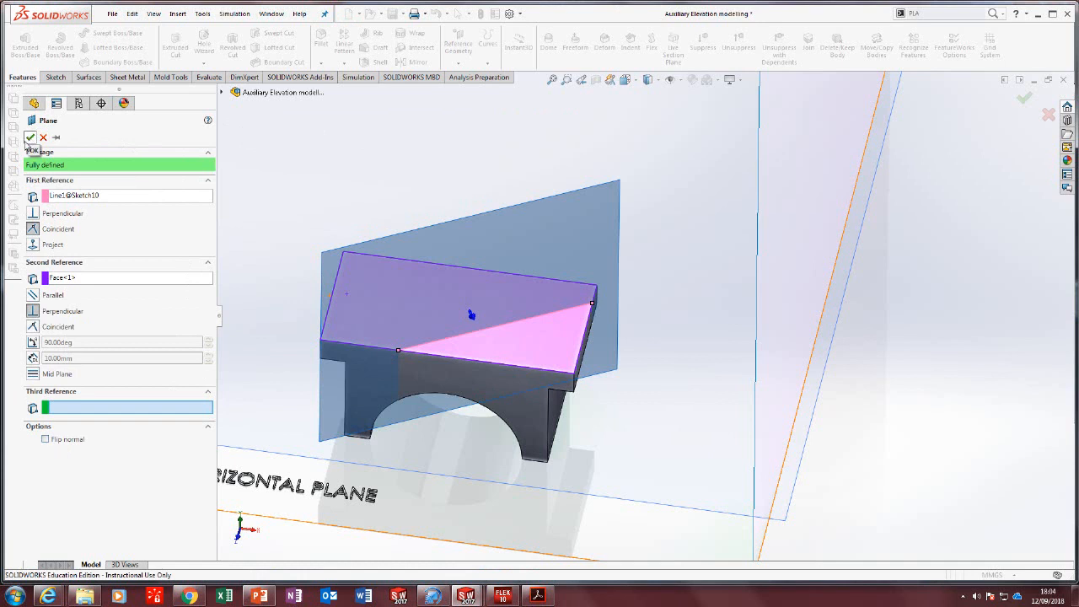
pyautogui.click(30, 137)
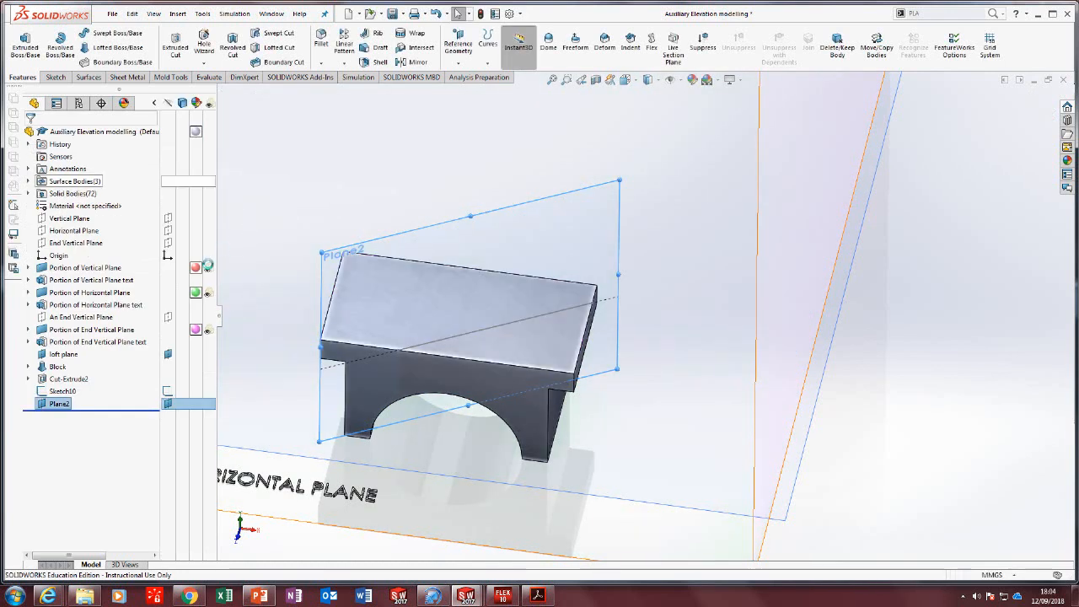
# Rename the new vertical reference plane as Cut plane.
pyautogui.click(60, 405)
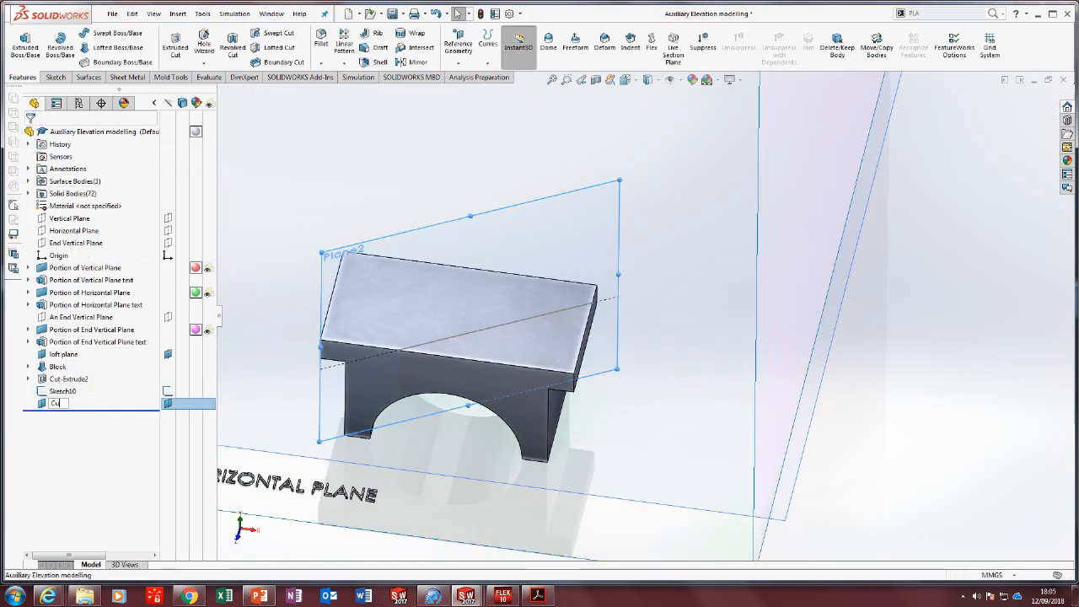
pyautogui.write('Cutplane')
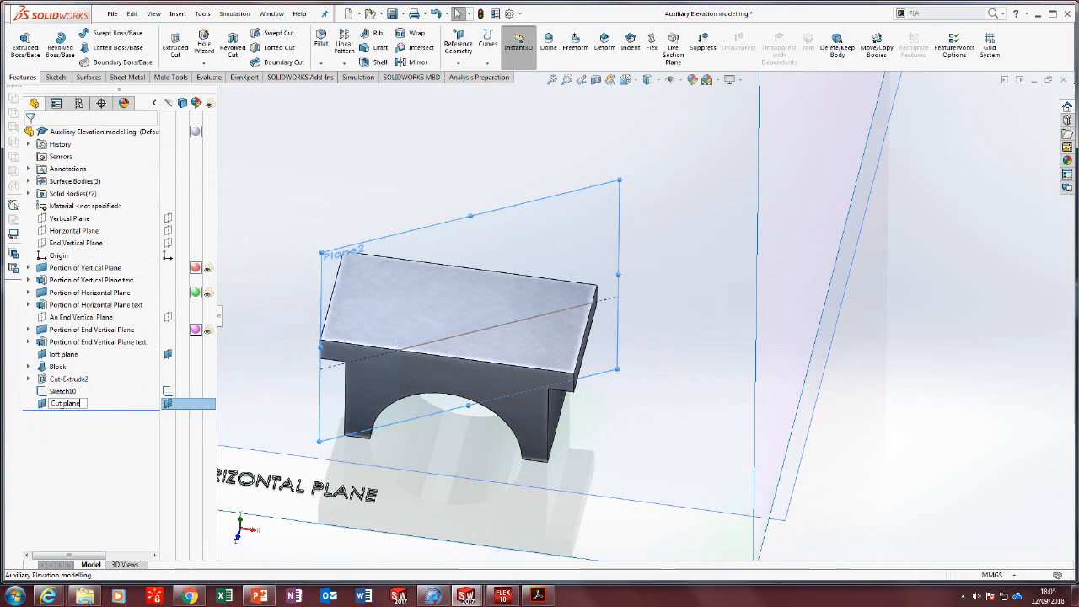
pyautogui.press('Return')
# Rename the arch cut-extrude feature in the feature tree as Tunnell.
pyautogui.click(69, 379)
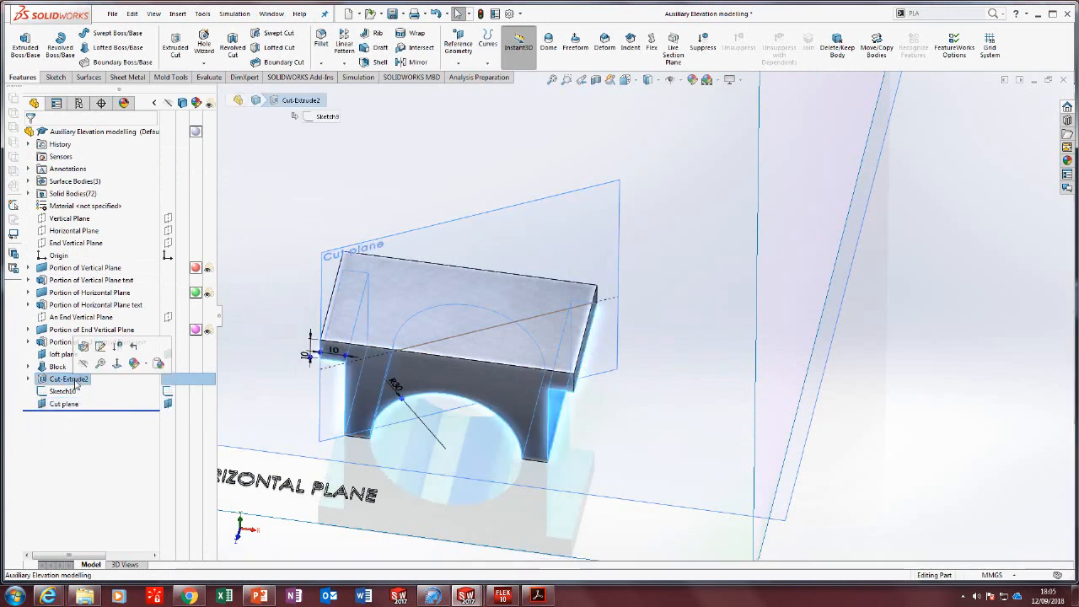
pyautogui.click(69, 384)
pyautogui.write('Tu')
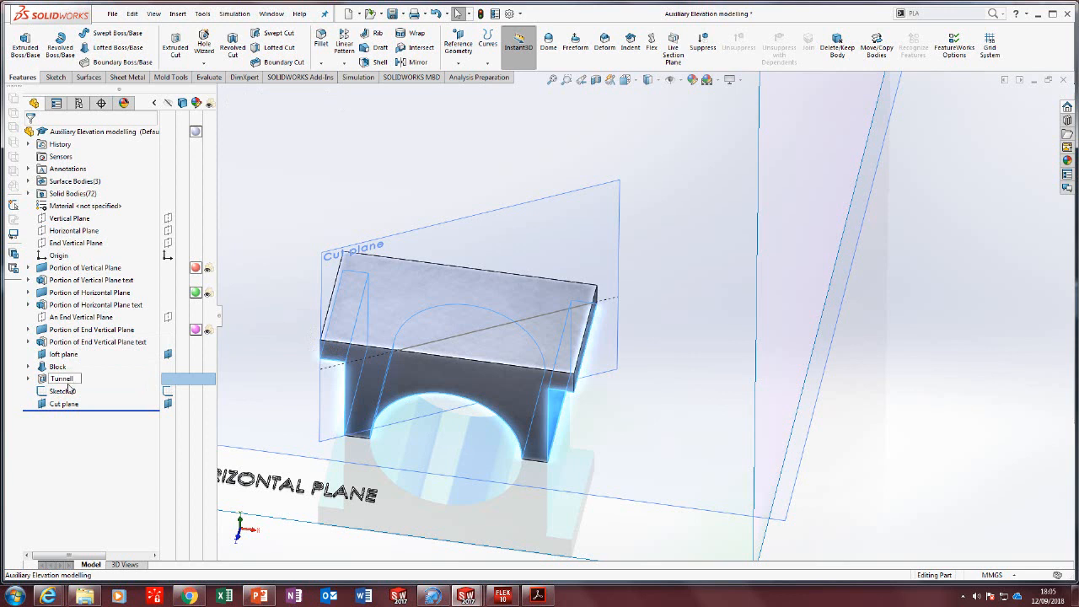
pyautogui.write('nnel')
pyautogui.press('Return')
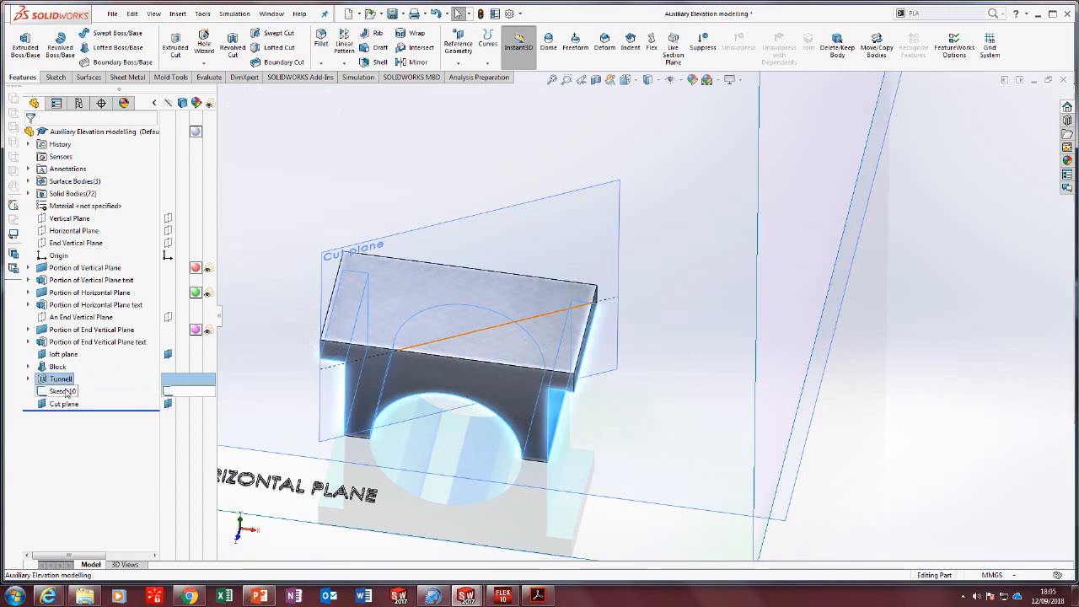
# Rename the sketch that holds the 30° line as PLANE SKETCH and deselect it.
pyautogui.click(66, 392)
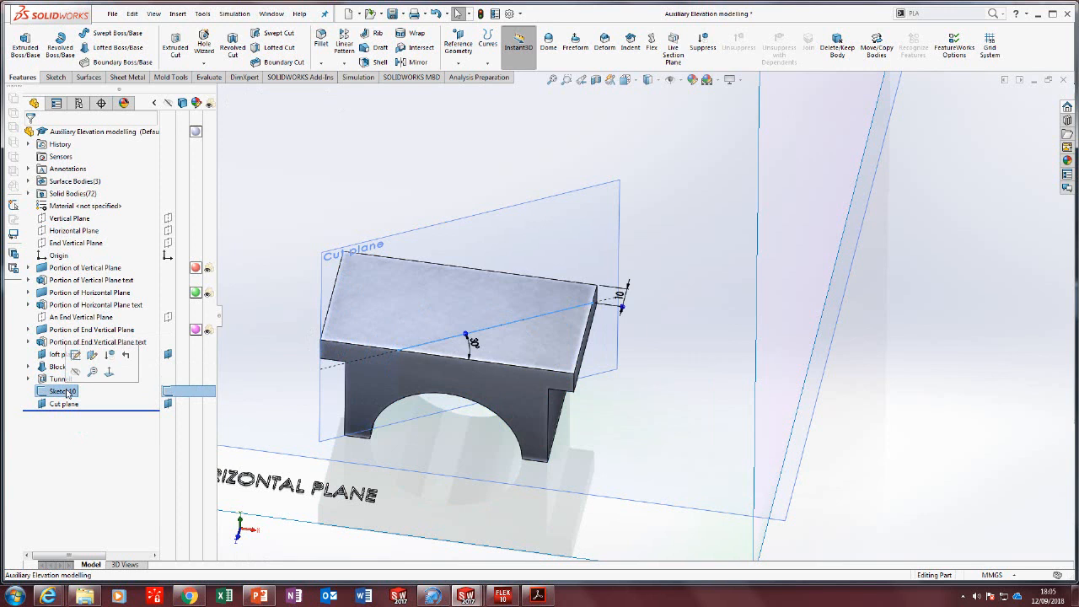
pyautogui.click(68, 391)
pyautogui.write('pl')
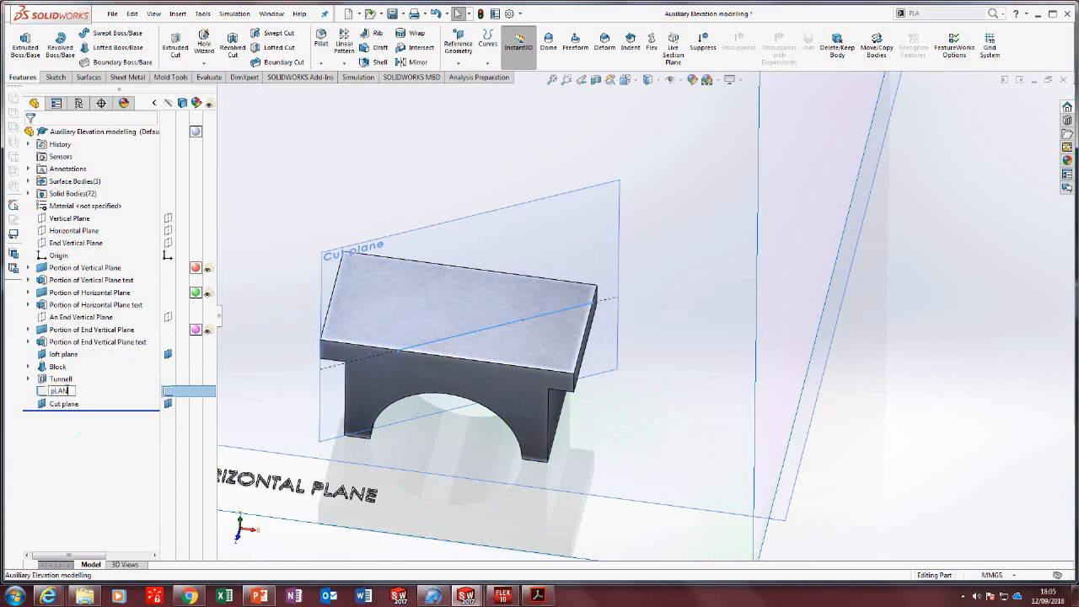
pyautogui.write('ANE SKE')
pyautogui.press('BackSpace')
pyautogui.write('P')
pyautogui.press('Return')
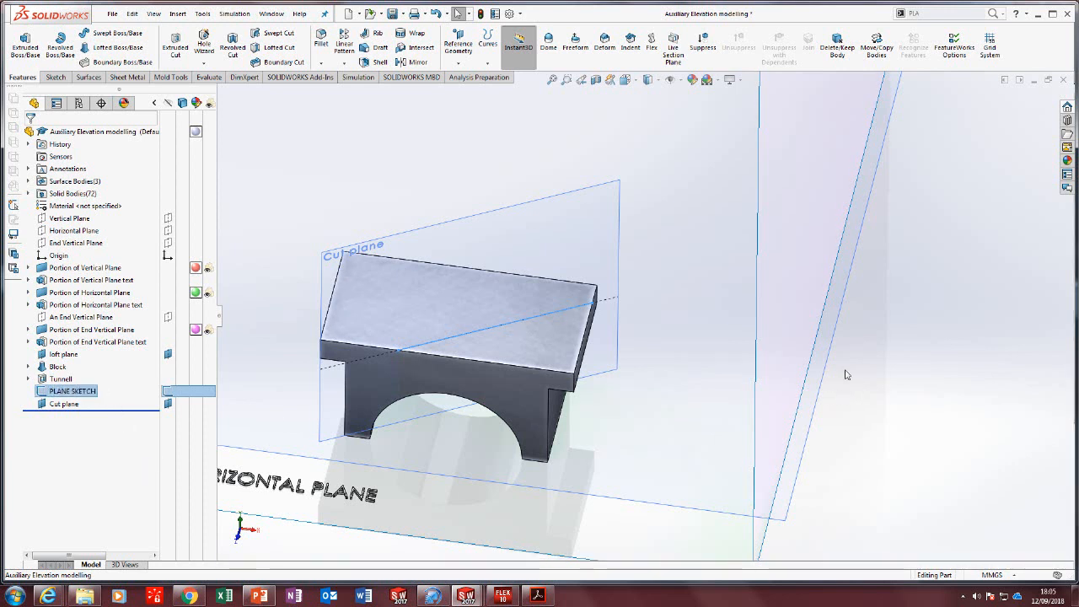
pyautogui.click(950, 353)
# Cut the arch block with a surface cut, using Cut plane as the cutting surface.
pyautogui.scroll(2, 686, 392)
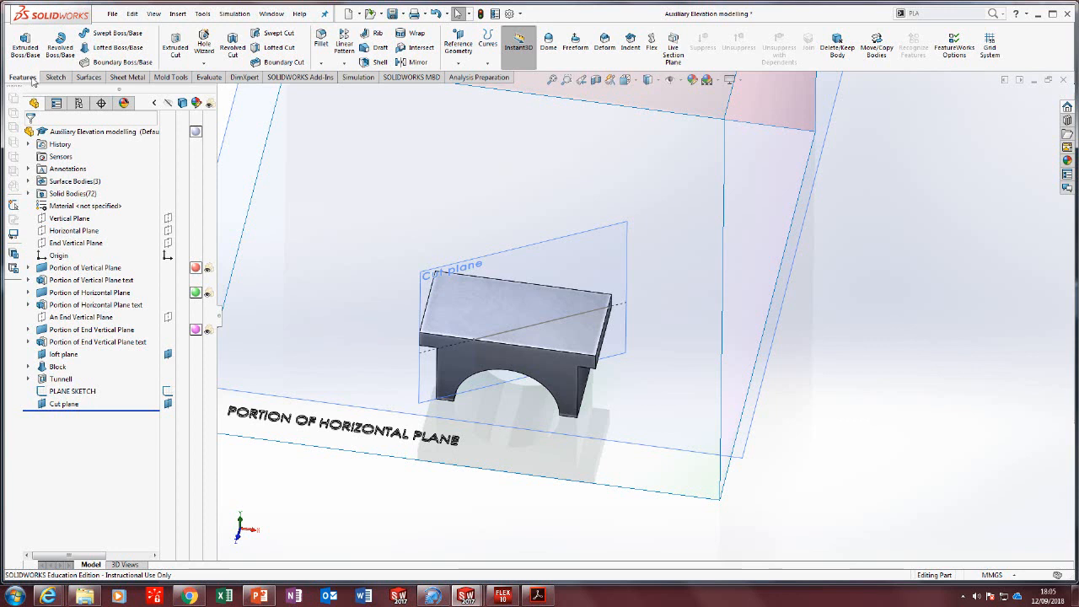
pyautogui.rightClick(54, 84)
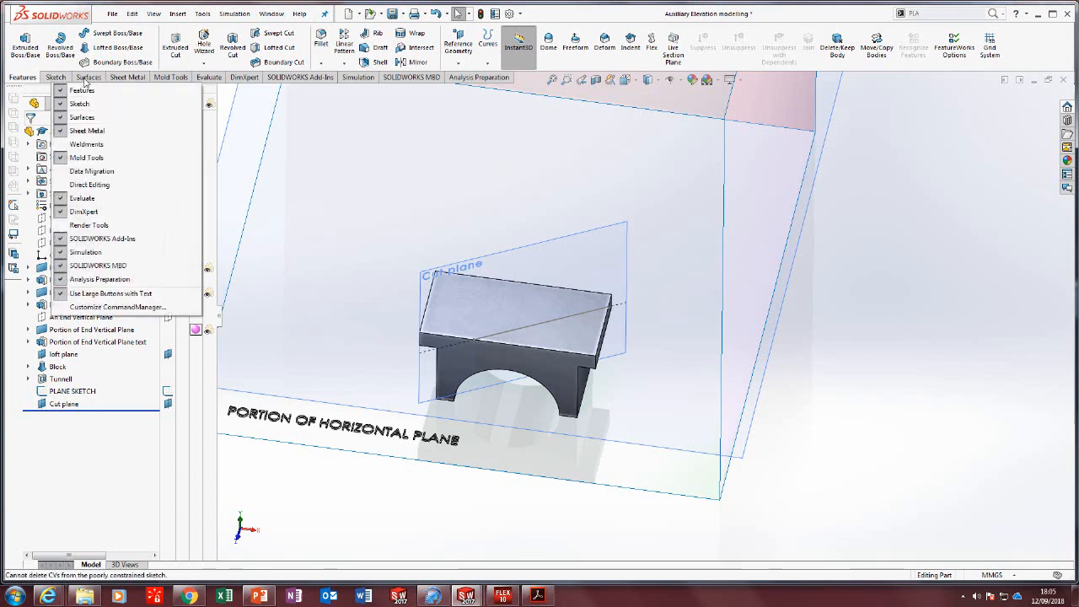
pyautogui.click(84, 78)
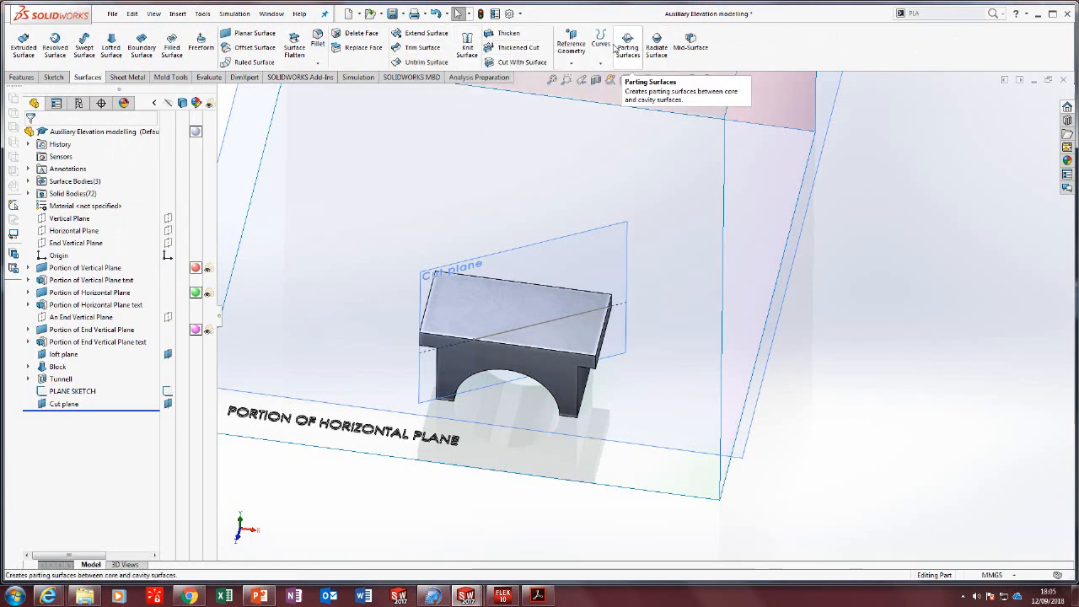
pyautogui.click(508, 68)
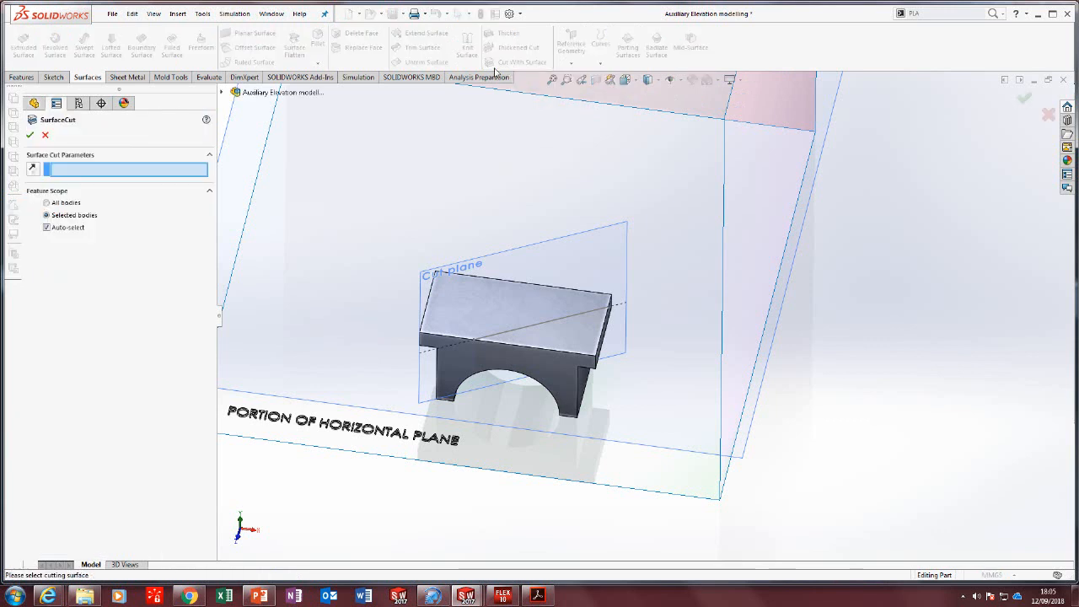
pyautogui.click(522, 251)
pyautogui.moveTo(531, 254); pyautogui.dragTo(590, 234, button='middle')
pyautogui.moveTo(668, 268); pyautogui.dragTo(648, 313, button='middle')
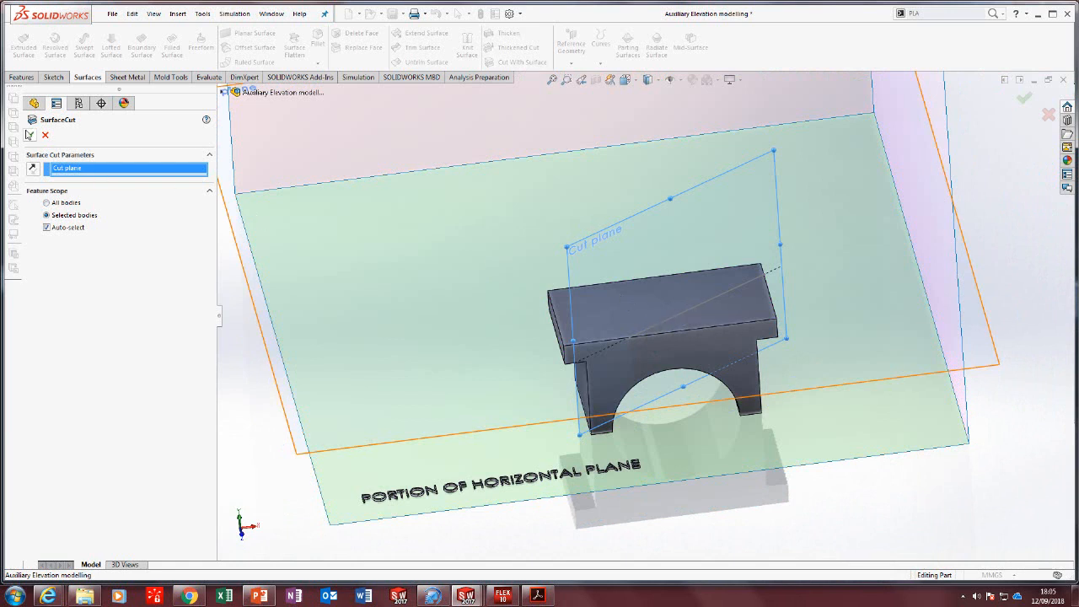
pyautogui.click(30, 135)
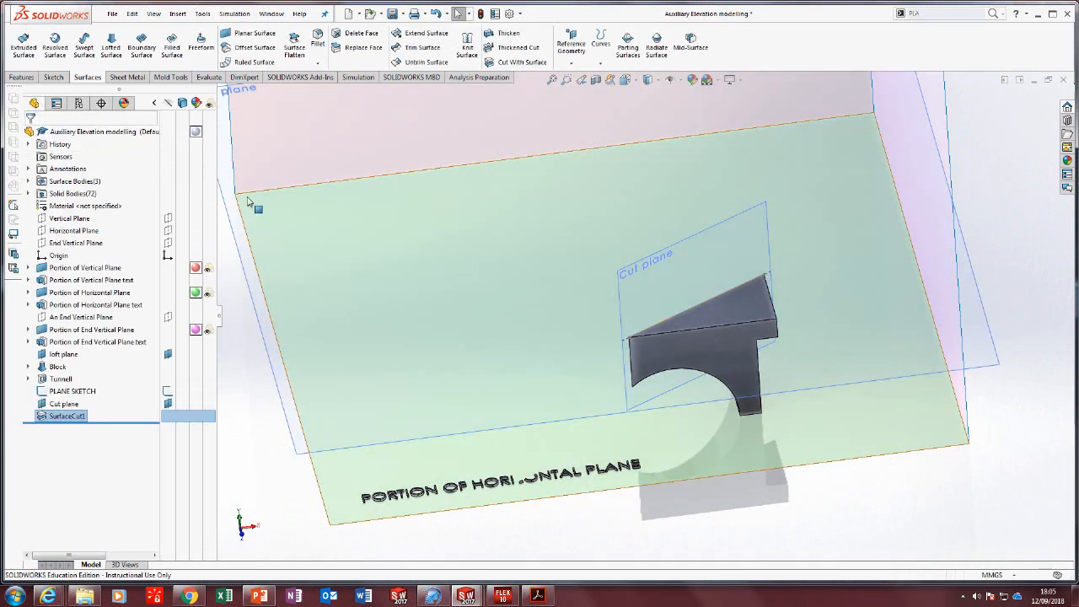
pyautogui.click(259, 487)
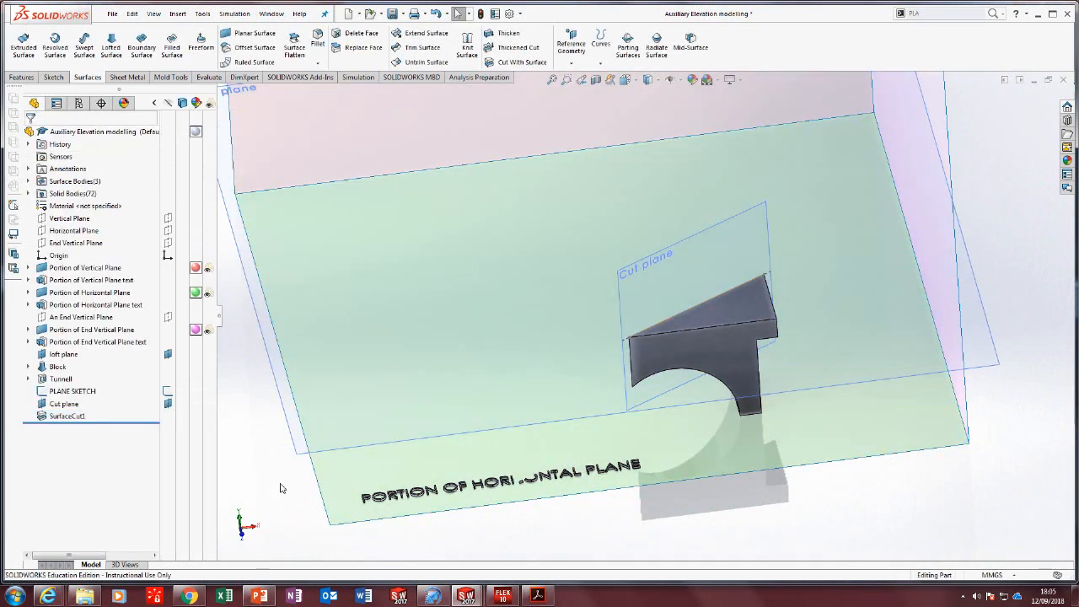
pyautogui.moveTo(281, 487); pyautogui.dragTo(320, 410, button='middle')
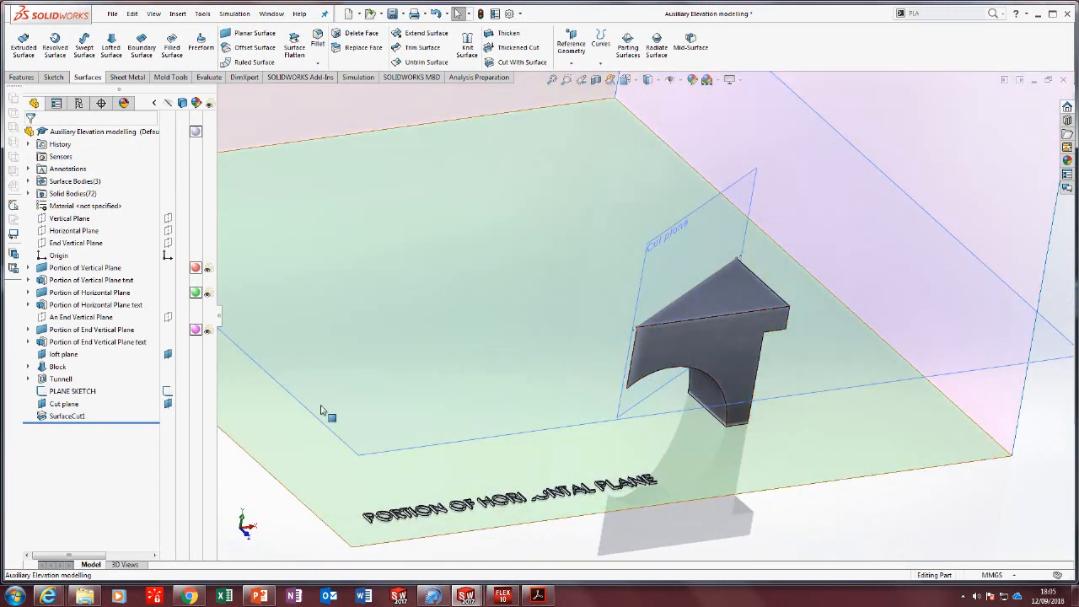
# Flip the surface cut's direction so the larger back portion of the arch block is kept, and save the part.
pyautogui.rightClick(77, 416)
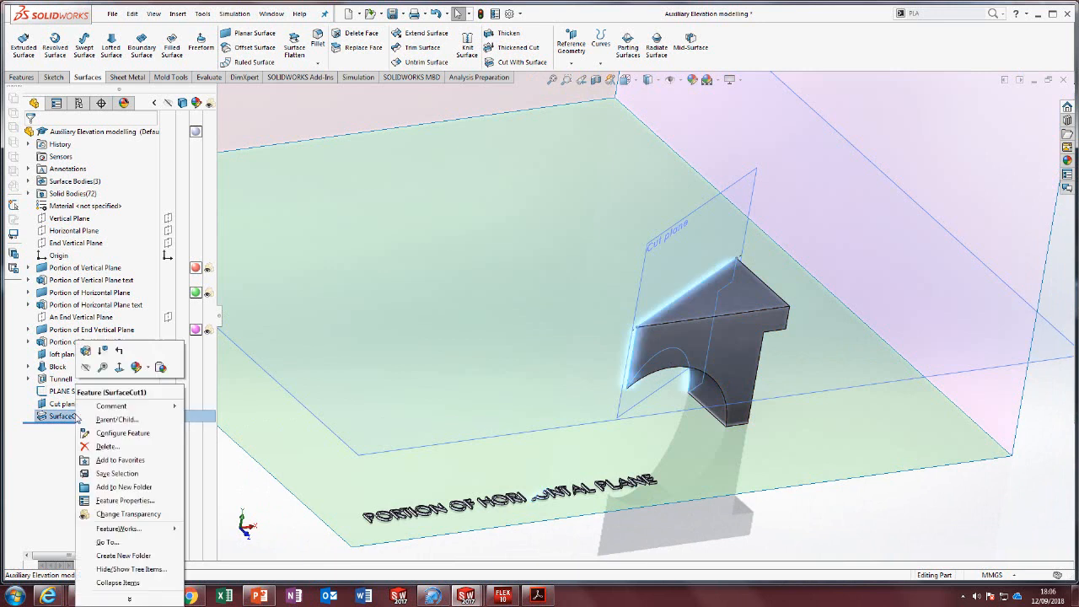
pyautogui.click(85, 352)
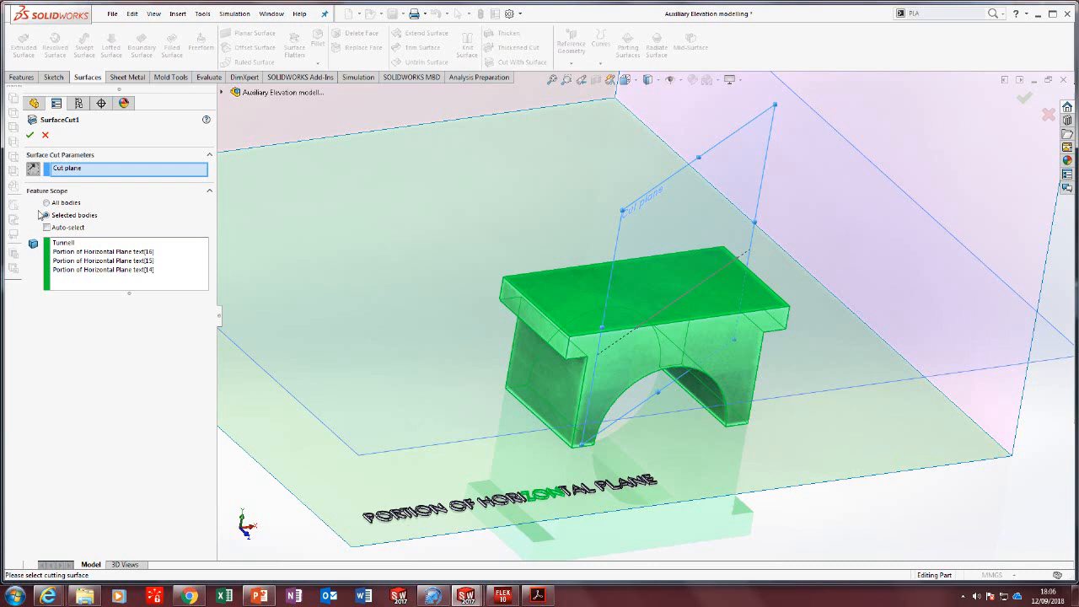
pyautogui.click(30, 136)
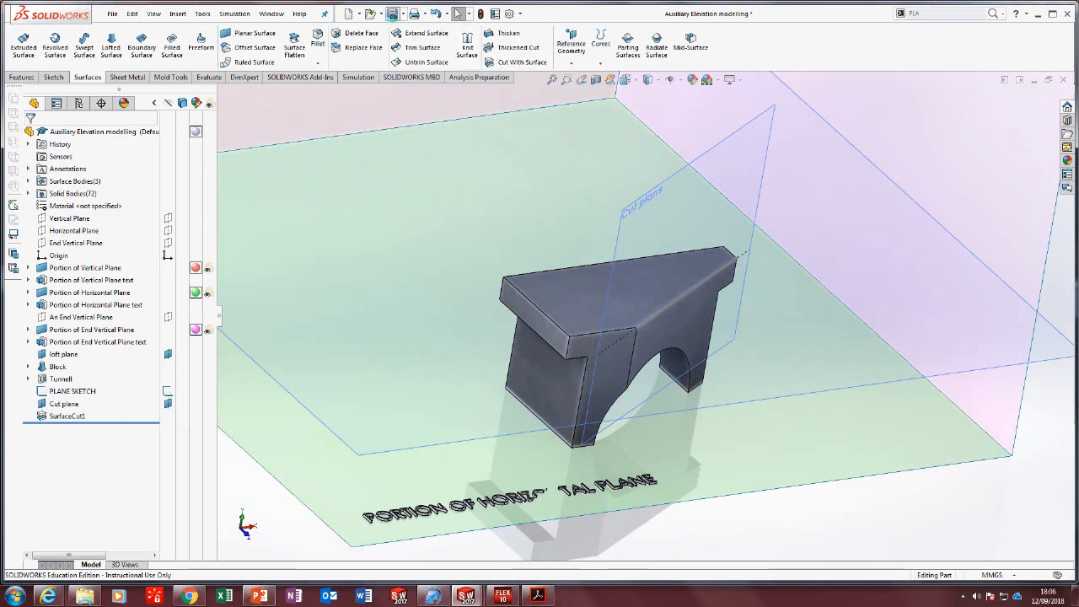
pyautogui.click(393, 16)
# Hide Cut plane, the loft plane and PLANE SKETCH.
pyautogui.scroll(3, 711, 391)
pyautogui.moveTo(710, 391); pyautogui.dragTo(652, 364, button='middle')
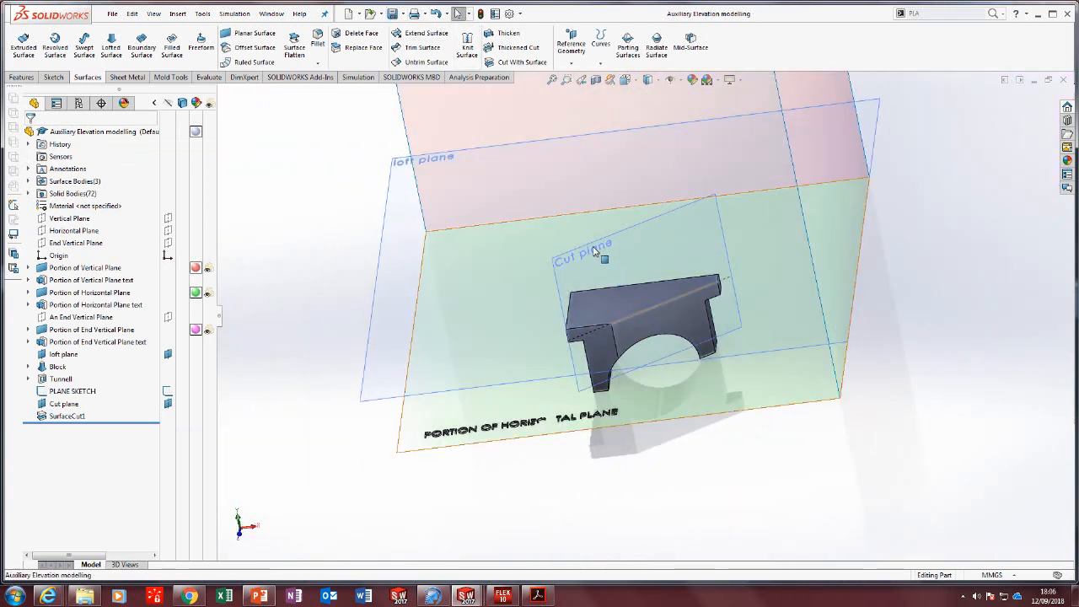
pyautogui.rightClick(594, 251)
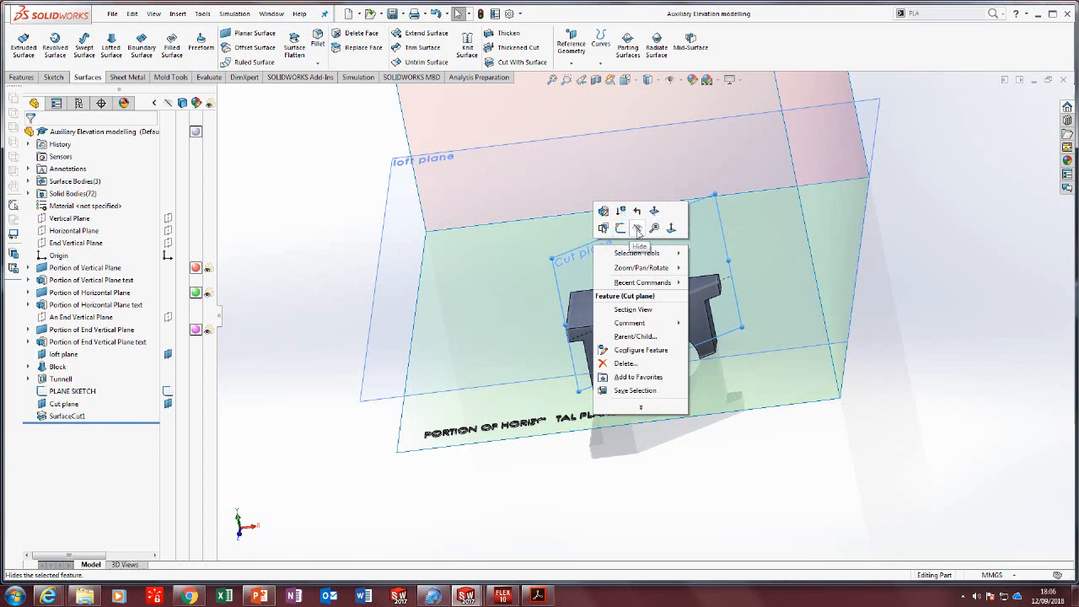
pyautogui.click(637, 229)
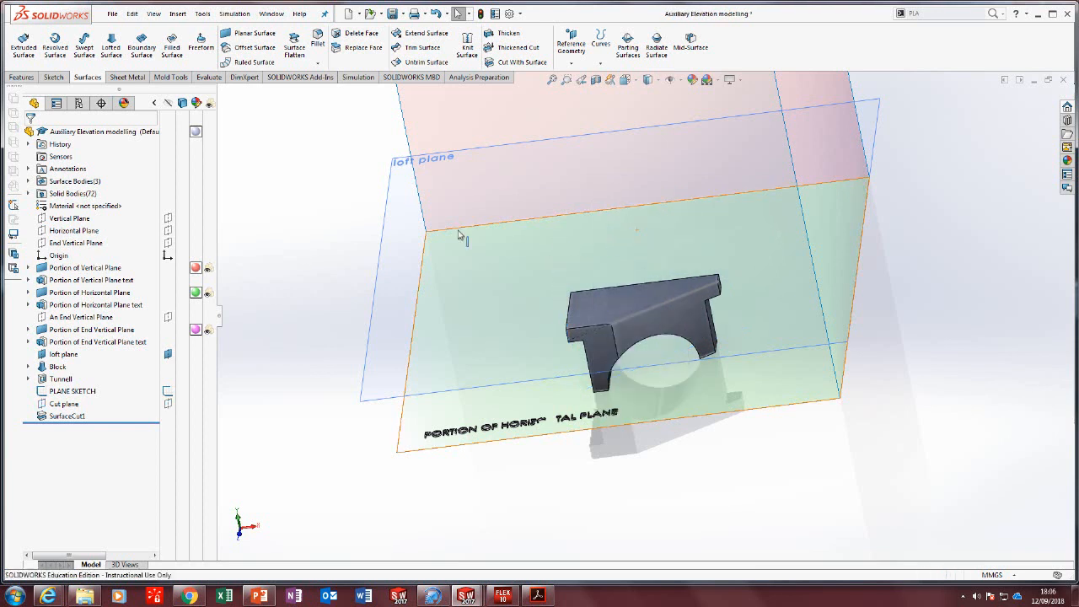
pyautogui.rightClick(401, 208)
pyautogui.click(445, 192)
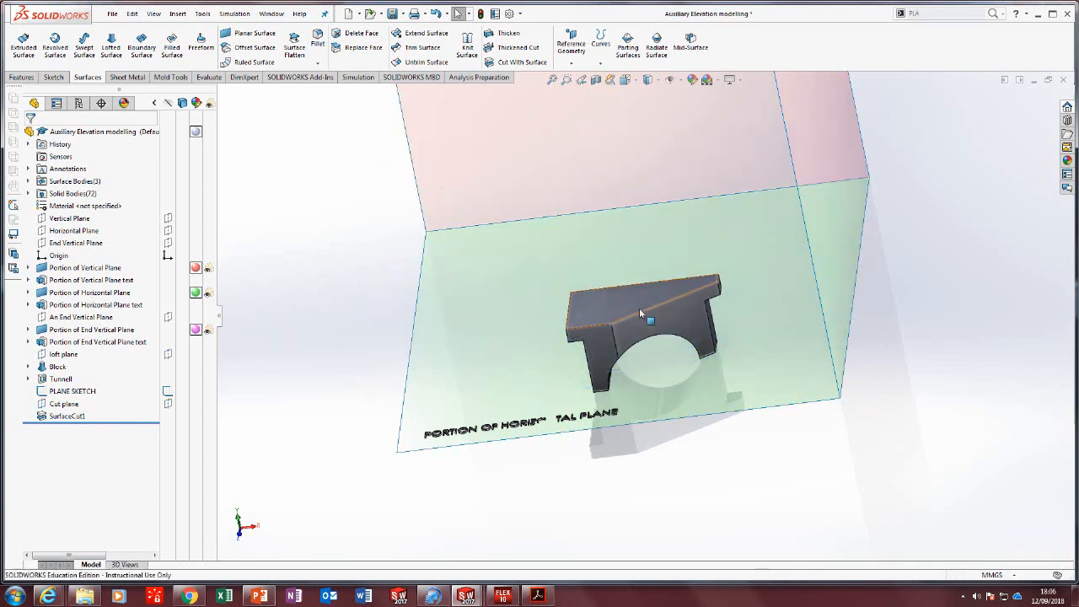
pyautogui.rightClick(76, 394)
pyautogui.click(84, 369)
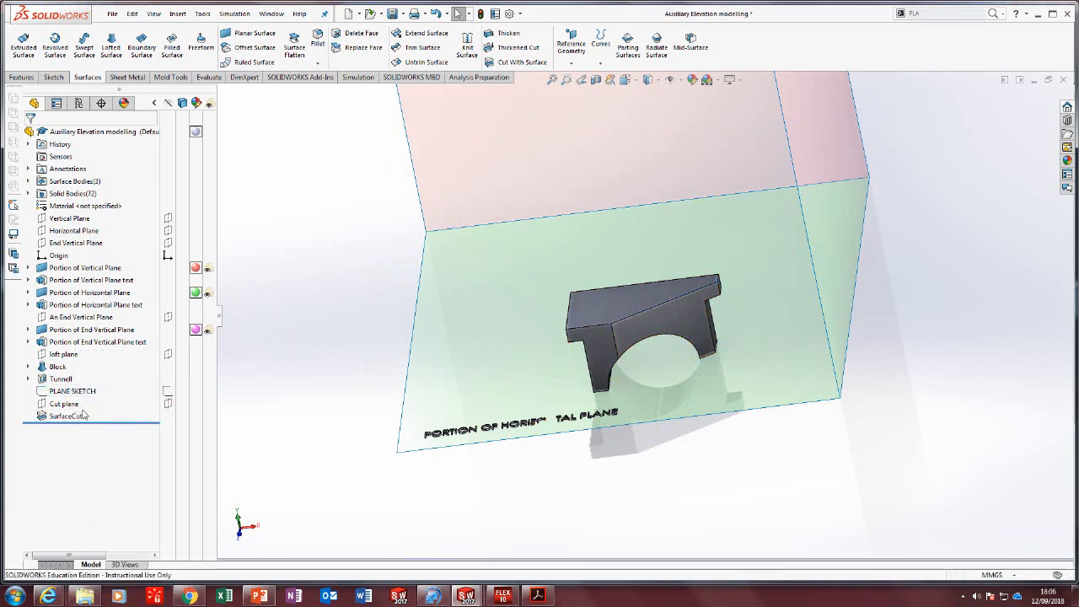
# Rename the surface cut feature as Surface A.
pyautogui.click(80, 415)
pyautogui.click(81, 416)
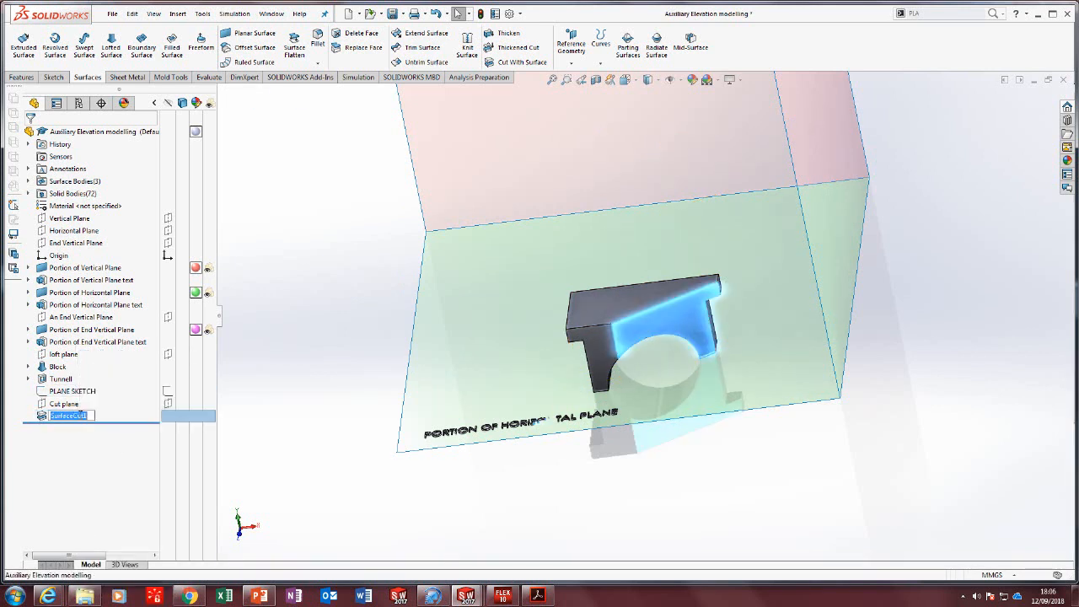
pyautogui.write('S')
pyautogui.click(250, 374)
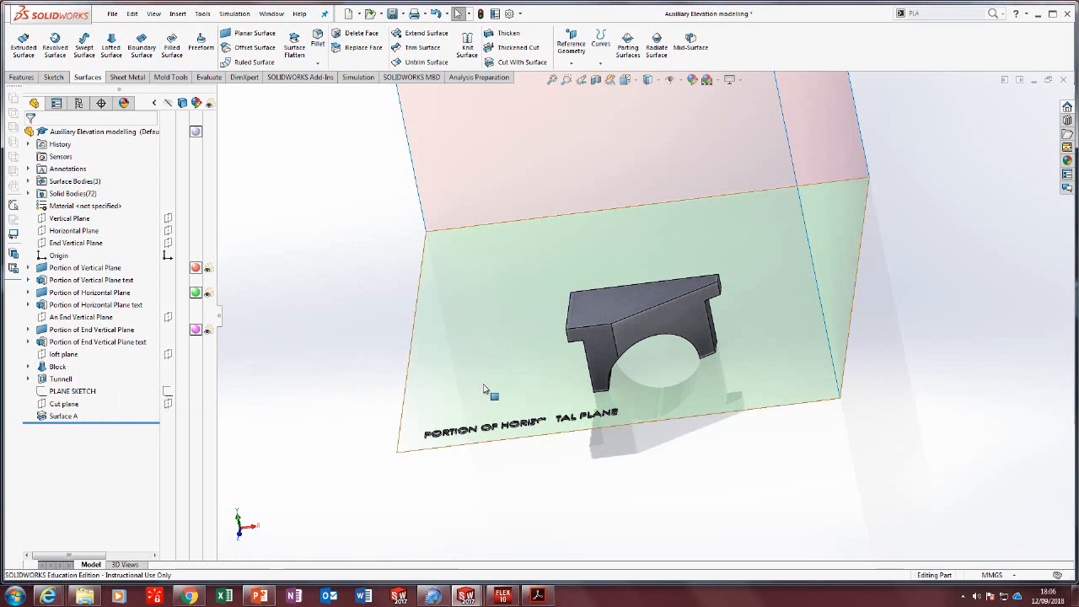
# Inspect the horizontal plane's lettering and the cut arch block up close.
pyautogui.scroll(-2, 525, 415)
pyautogui.moveTo(526, 416); pyautogui.dragTo(532, 429, button='middle')
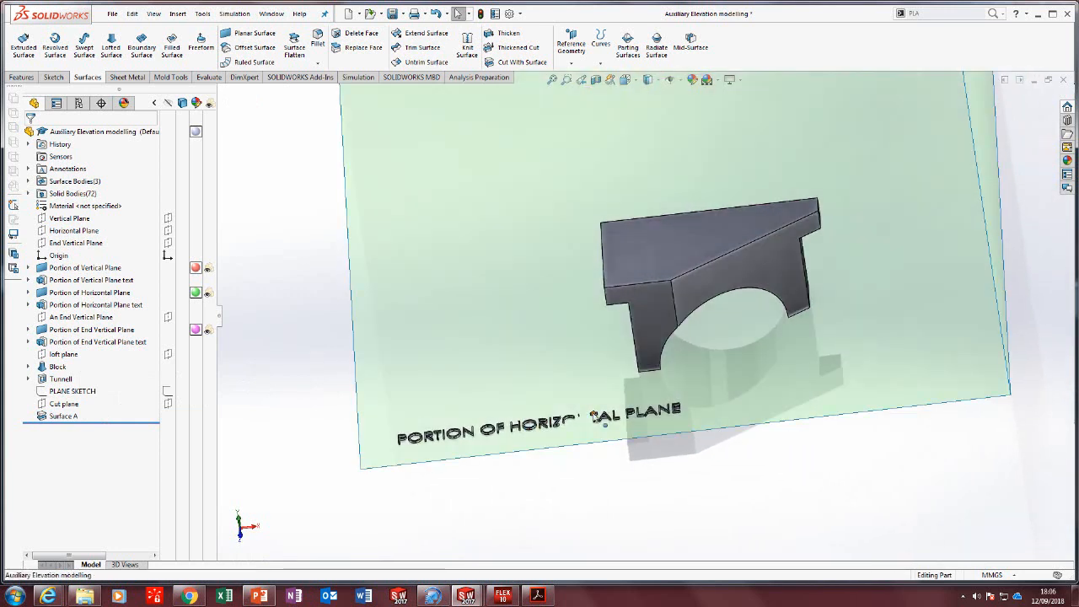
pyautogui.scroll(-2, 601, 419)
pyautogui.moveTo(601, 419); pyautogui.dragTo(570, 407, button='middle')
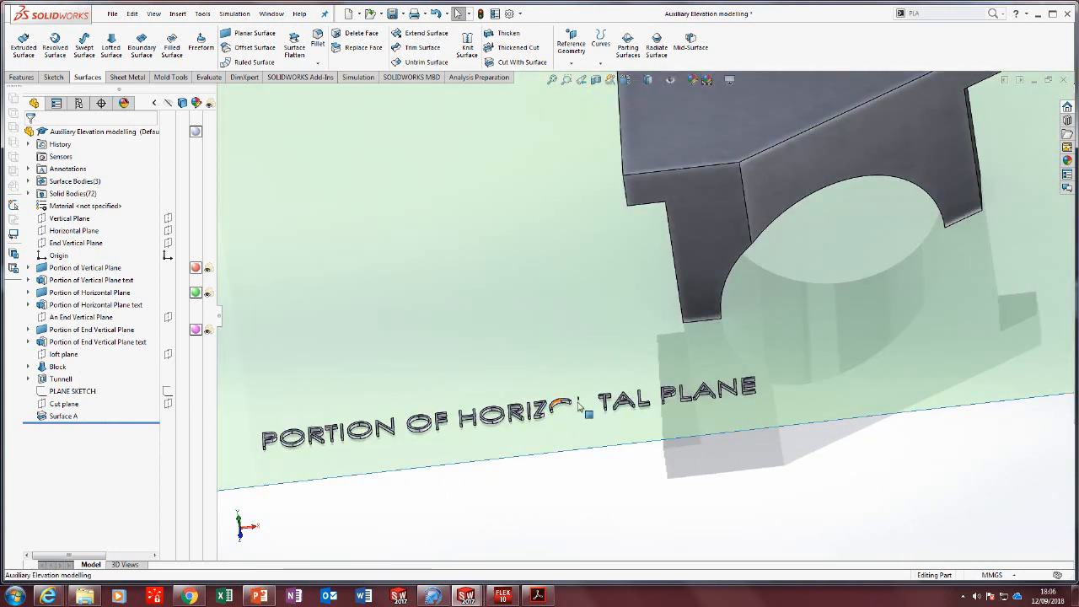
pyautogui.scroll(2, 567, 410)
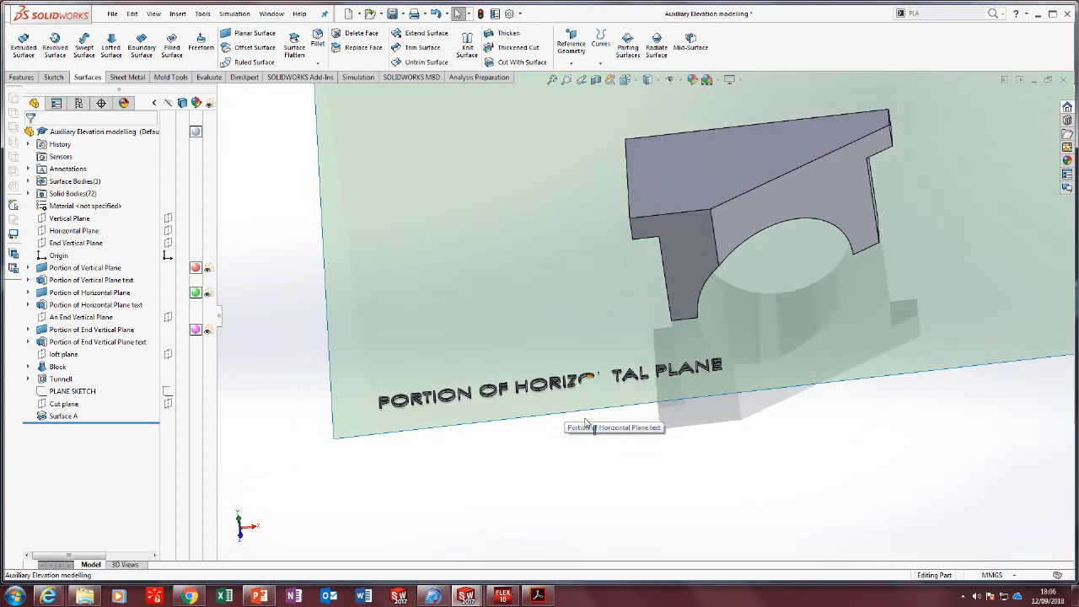
pyautogui.scroll(2, 843, 378)
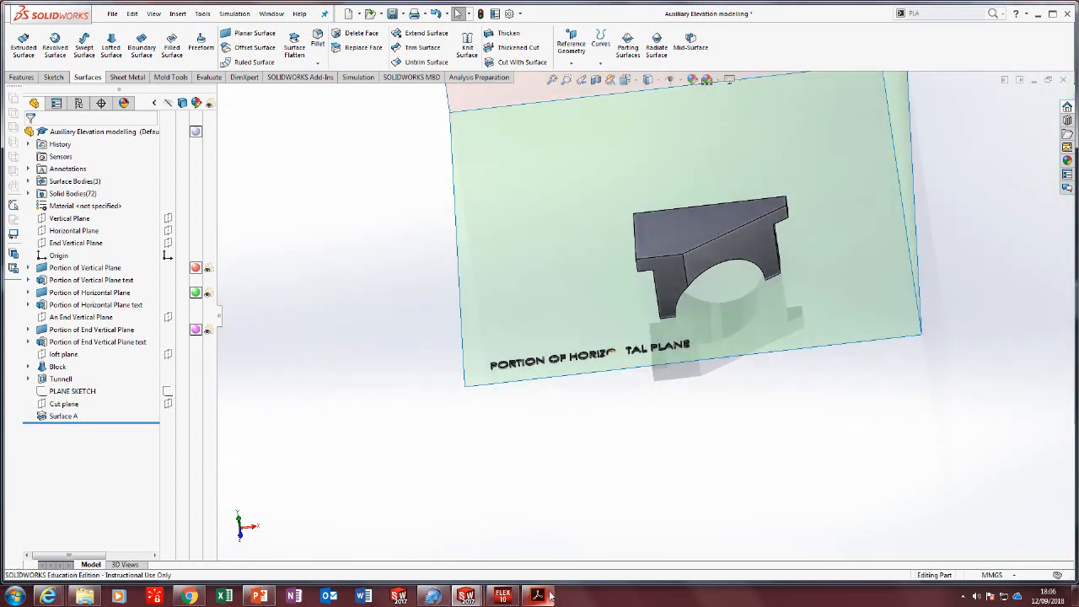
# Set up a bright green appearance that applies to faces, clearing the whole part from the selected geometry.
pyautogui.click(691, 81)
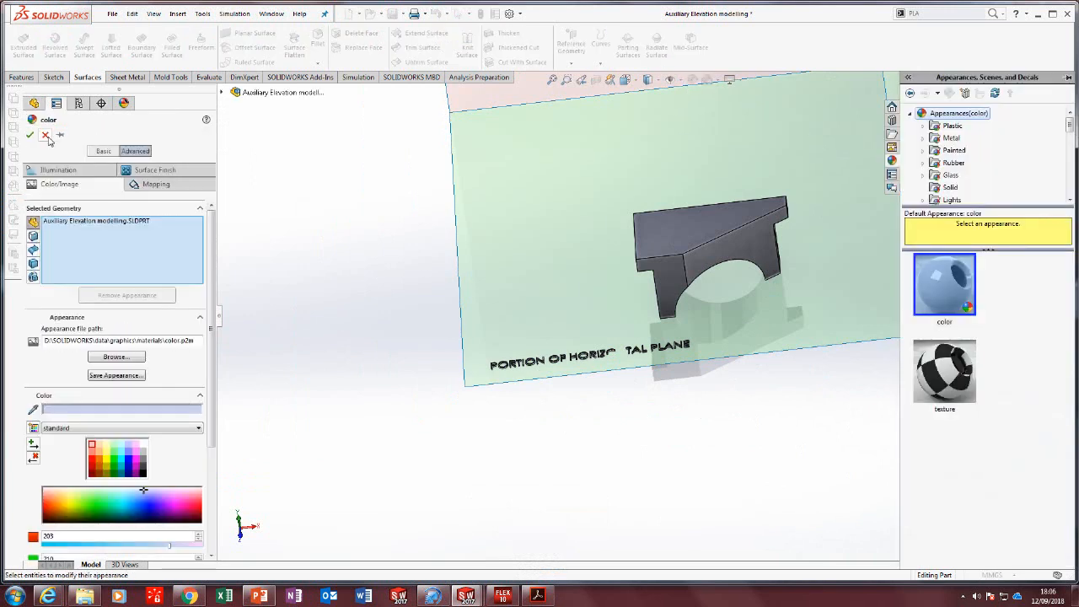
pyautogui.click(46, 136)
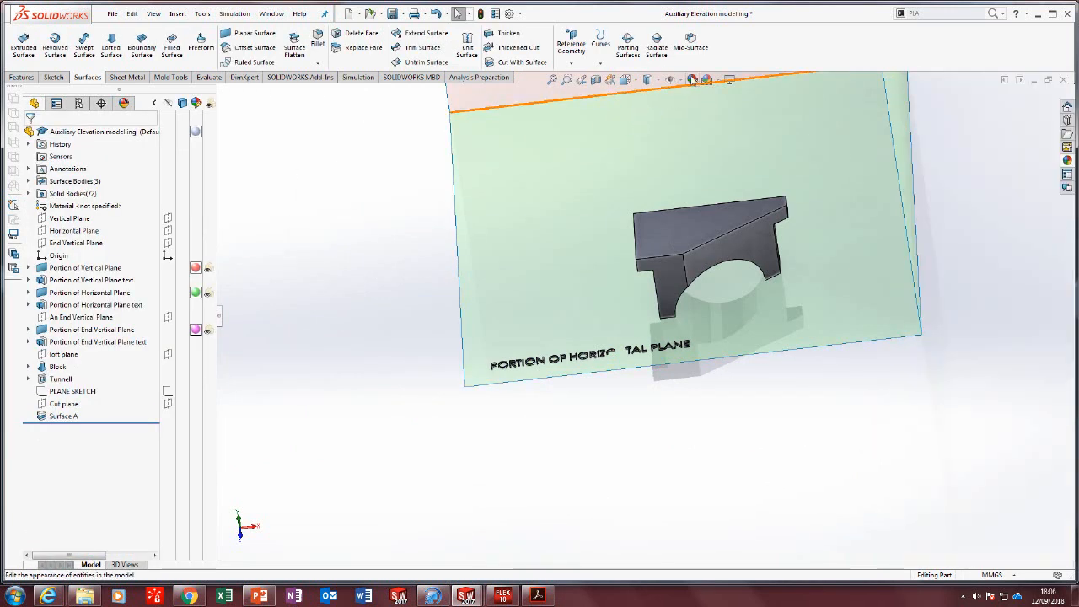
pyautogui.click(691, 80)
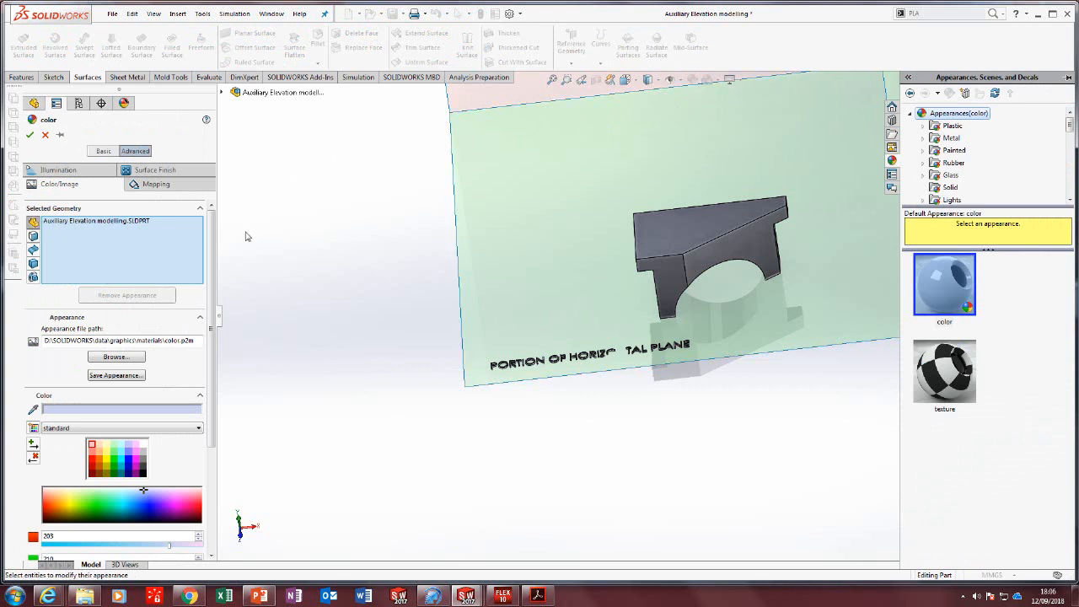
pyautogui.moveTo(593, 312); pyautogui.dragTo(244, 308, button='middle')
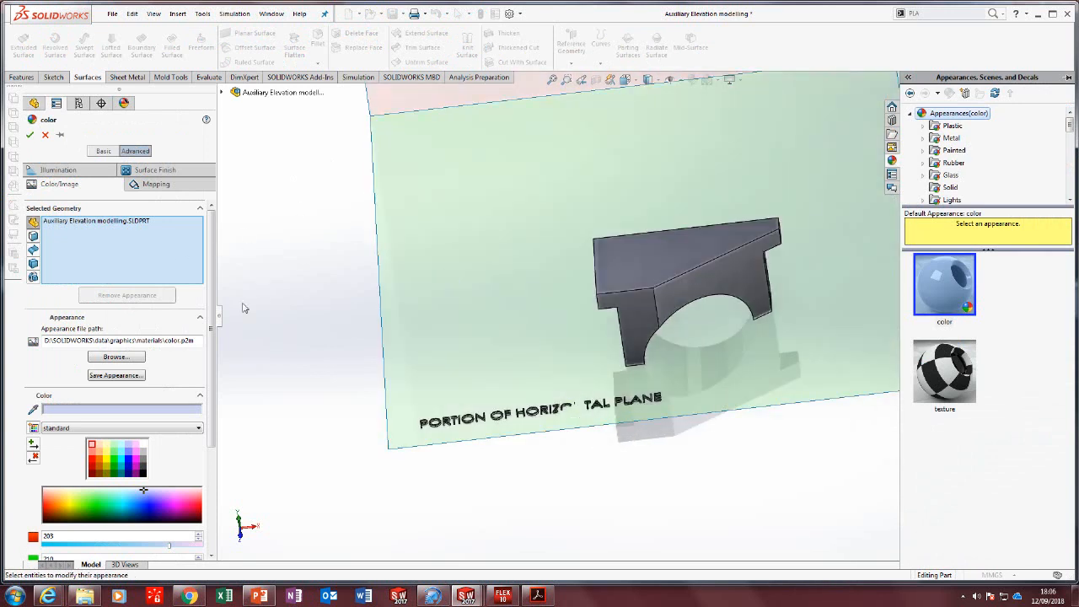
pyautogui.rightClick(66, 224)
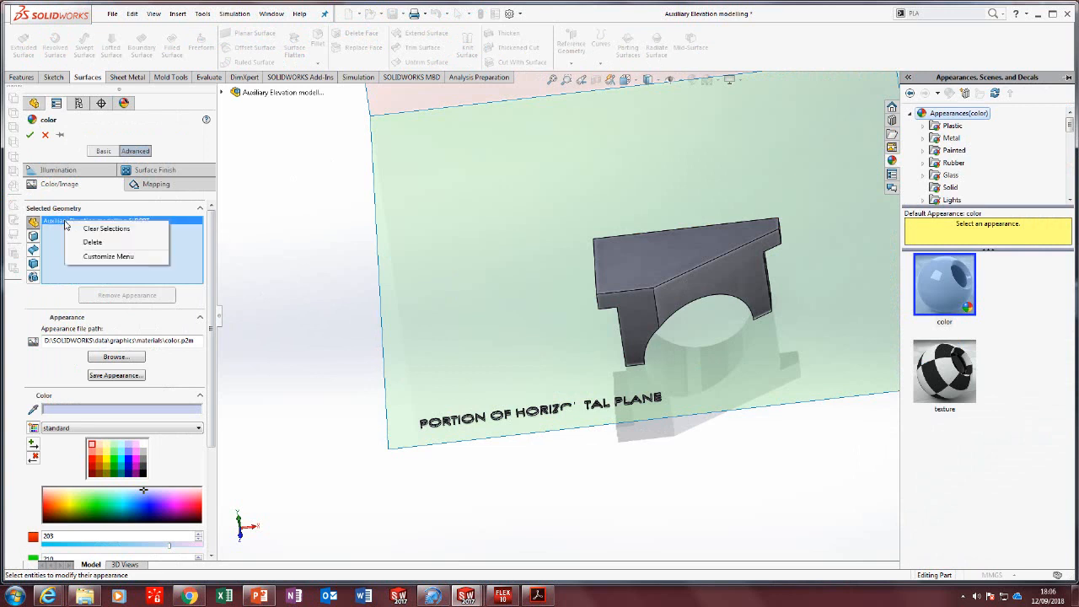
pyautogui.click(106, 228)
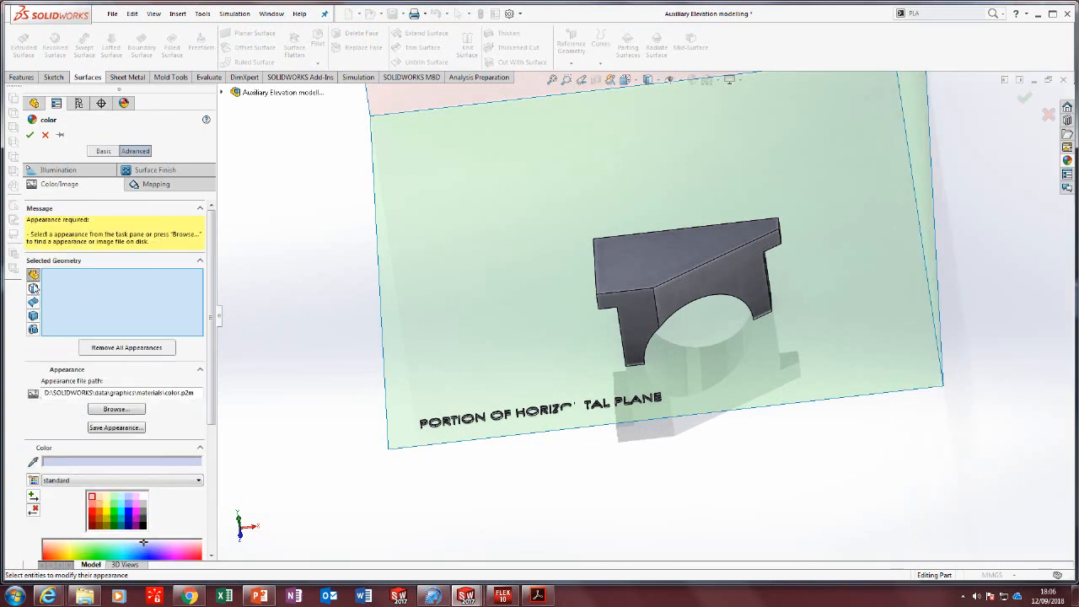
pyautogui.click(34, 289)
pyautogui.click(114, 515)
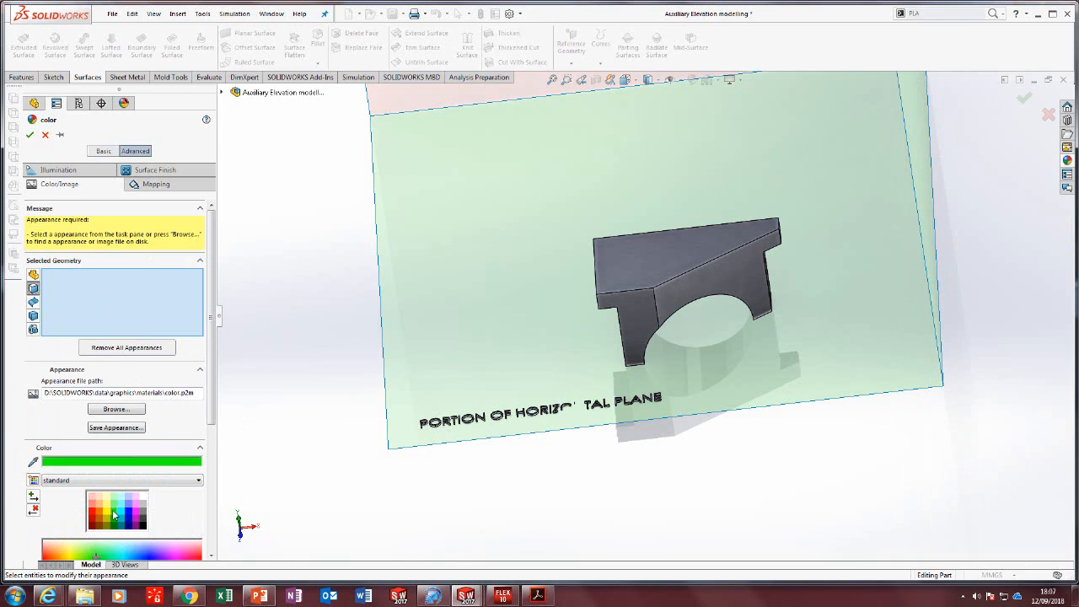
# Add the arch block's top, front, outer side and angled cut faces to the green appearance.
pyautogui.click(682, 259)
pyautogui.click(631, 312)
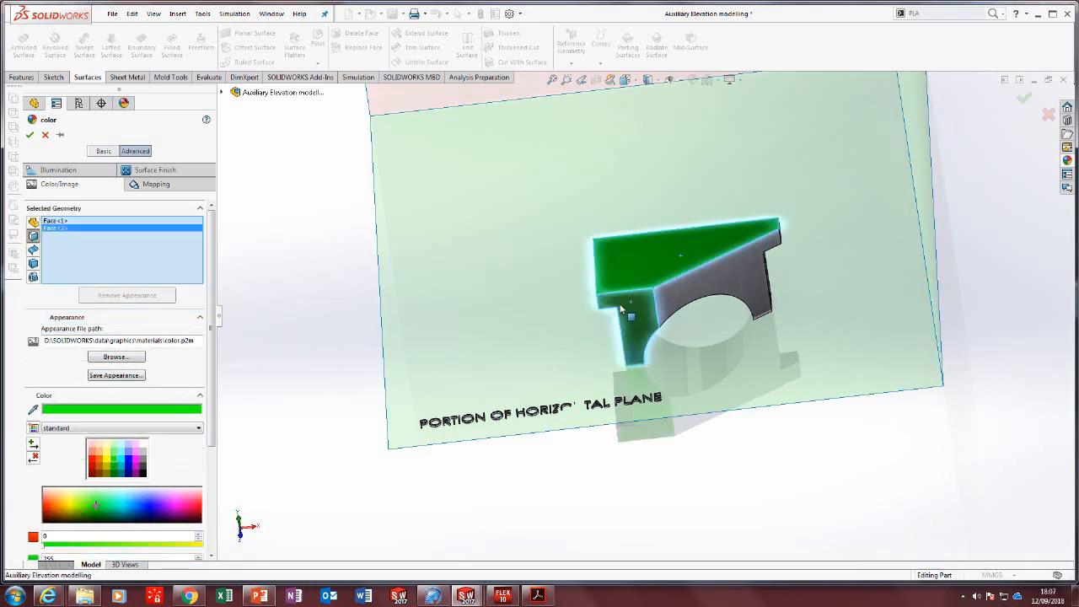
pyautogui.moveTo(632, 311); pyautogui.dragTo(591, 319, button='middle')
pyautogui.click(590, 319)
pyautogui.click(587, 281)
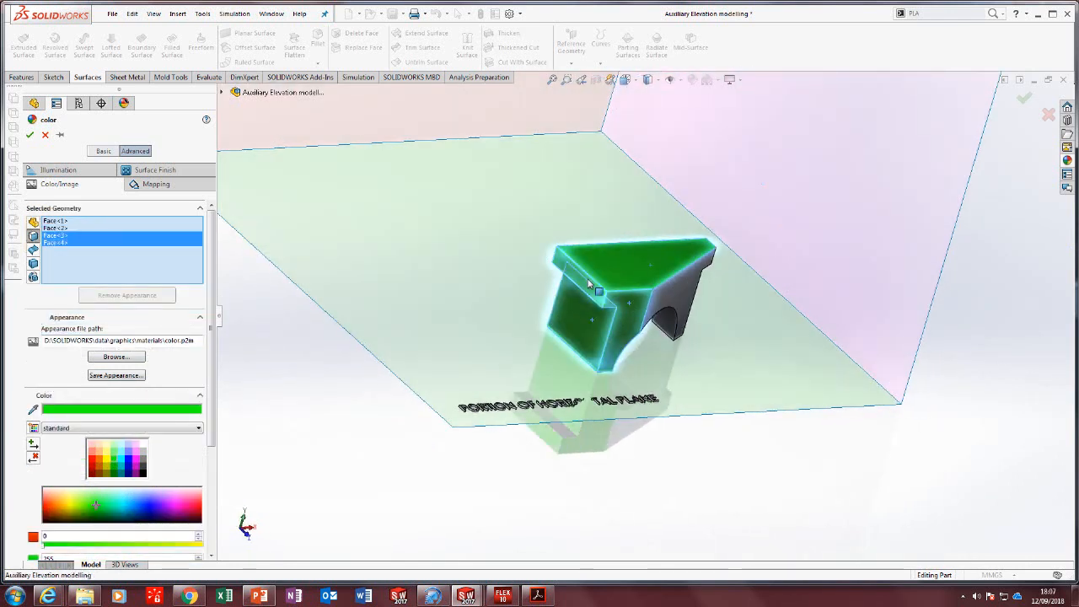
pyautogui.moveTo(587, 282); pyautogui.dragTo(723, 272, button='middle')
pyautogui.click(523, 238)
pyautogui.click(660, 261)
pyautogui.click(752, 245)
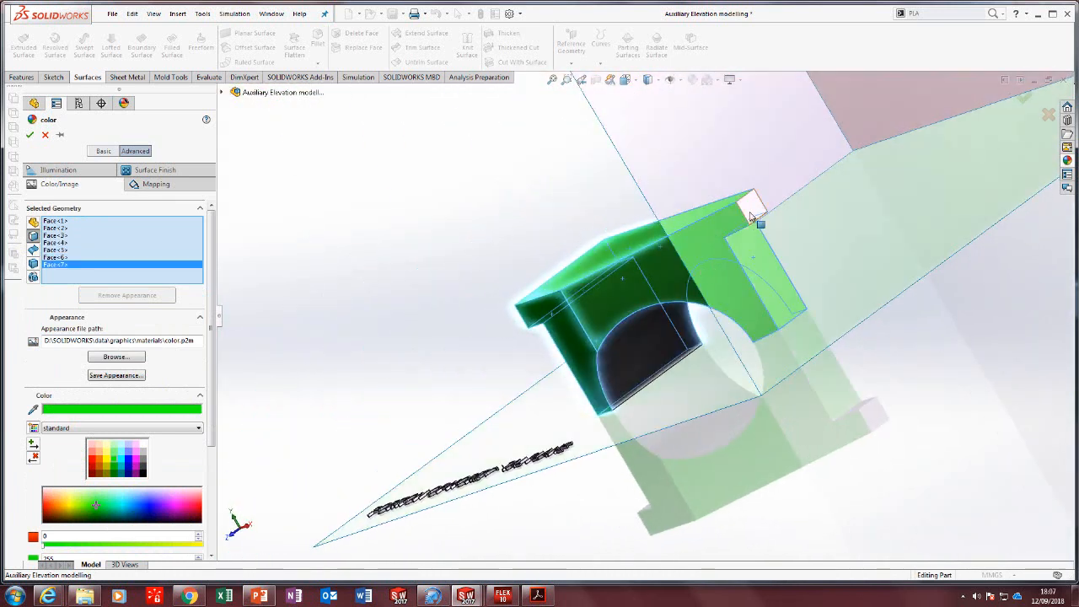
pyautogui.click(752, 211)
# Add the remaining back, leg underside and arch faces of the block and apply the green appearance.
pyautogui.moveTo(752, 211); pyautogui.dragTo(780, 395, button='middle')
pyautogui.click(755, 231)
pyautogui.click(791, 407)
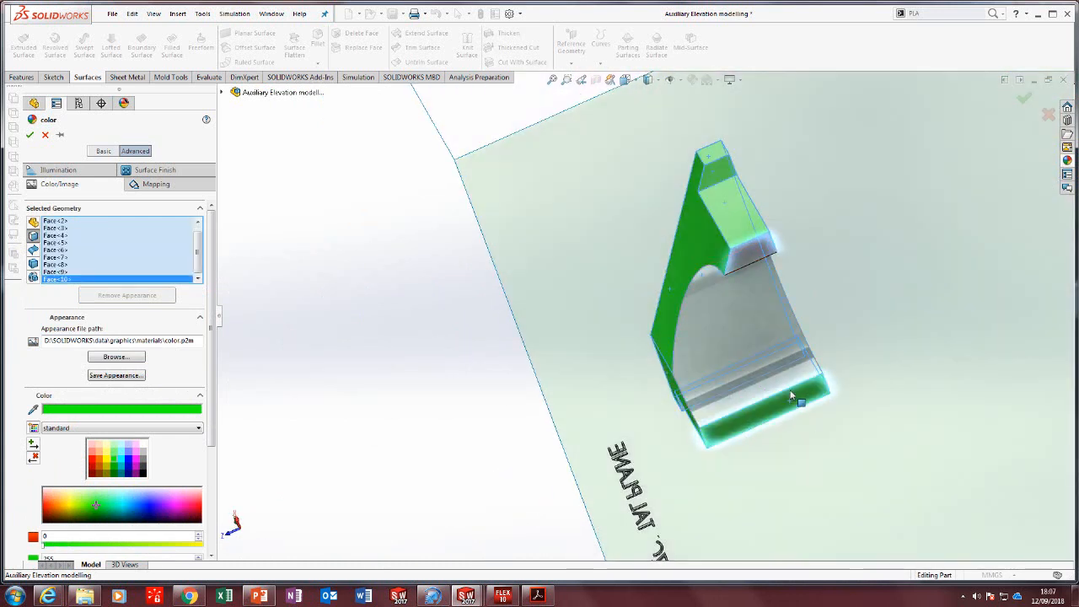
pyautogui.click(795, 385)
pyautogui.moveTo(780, 357); pyautogui.dragTo(732, 378, button='middle')
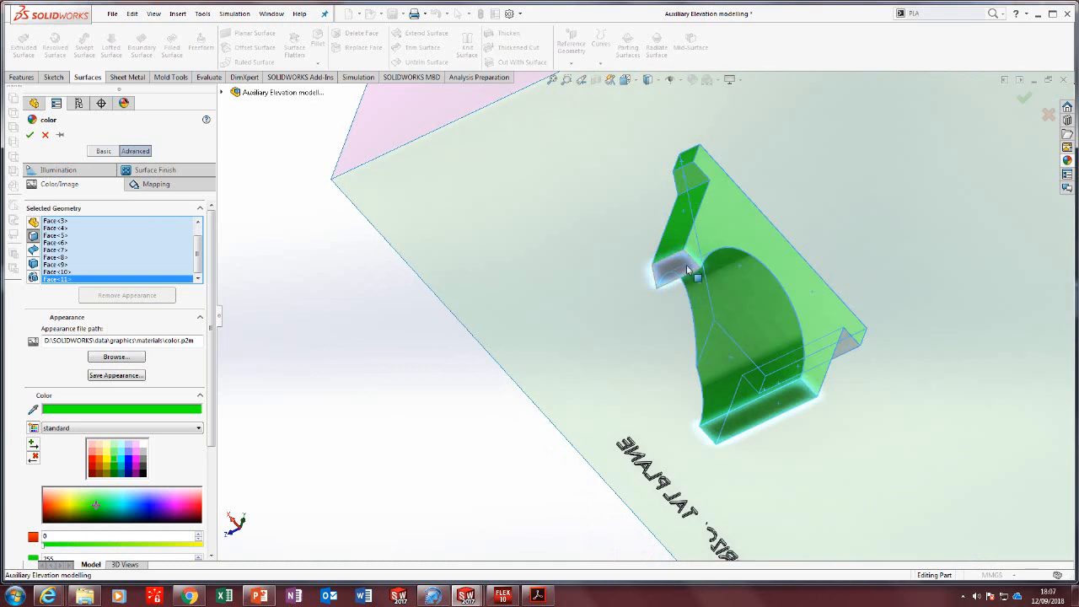
pyautogui.click(684, 261)
pyautogui.moveTo(685, 262); pyautogui.dragTo(787, 291, button='middle')
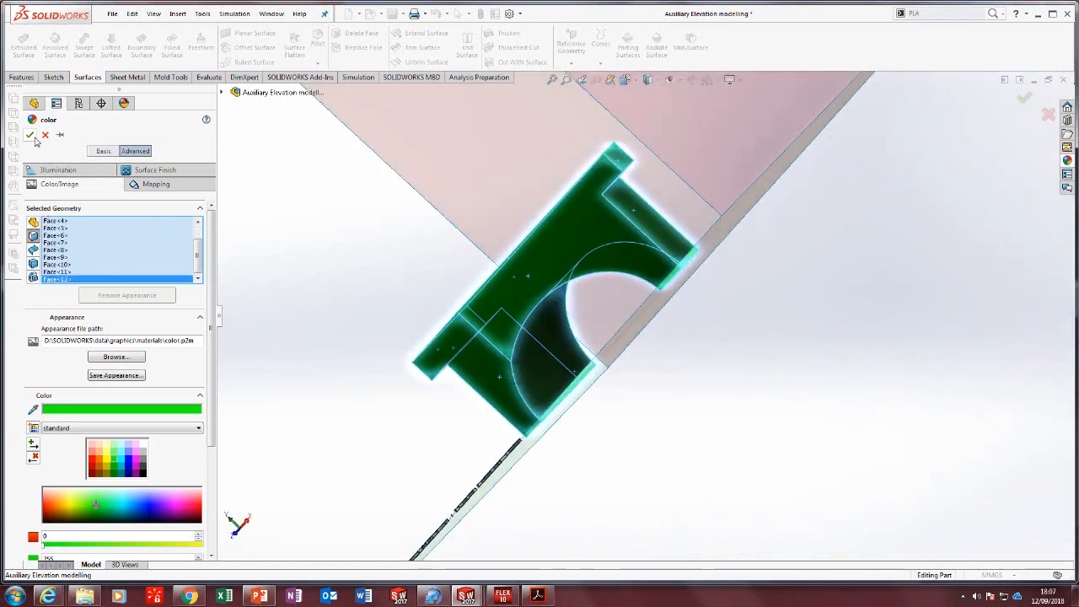
pyautogui.click(30, 136)
# Colour the arch block's angled cut face red and save the part.
pyautogui.moveTo(636, 295); pyautogui.dragTo(818, 393, button='middle')
pyautogui.click(822, 391)
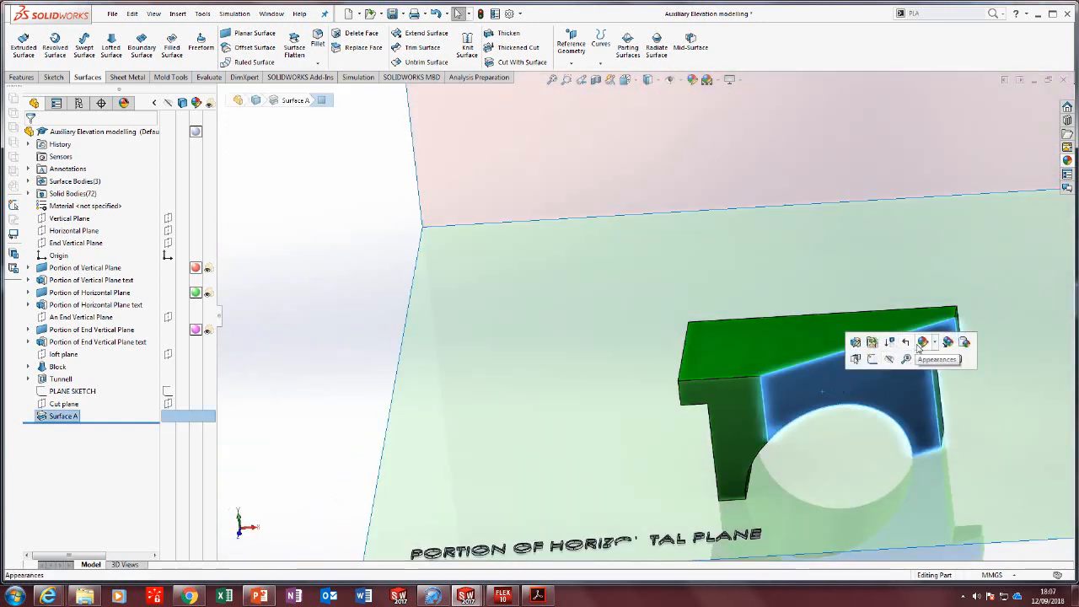
pyautogui.click(921, 343)
pyautogui.click(921, 375)
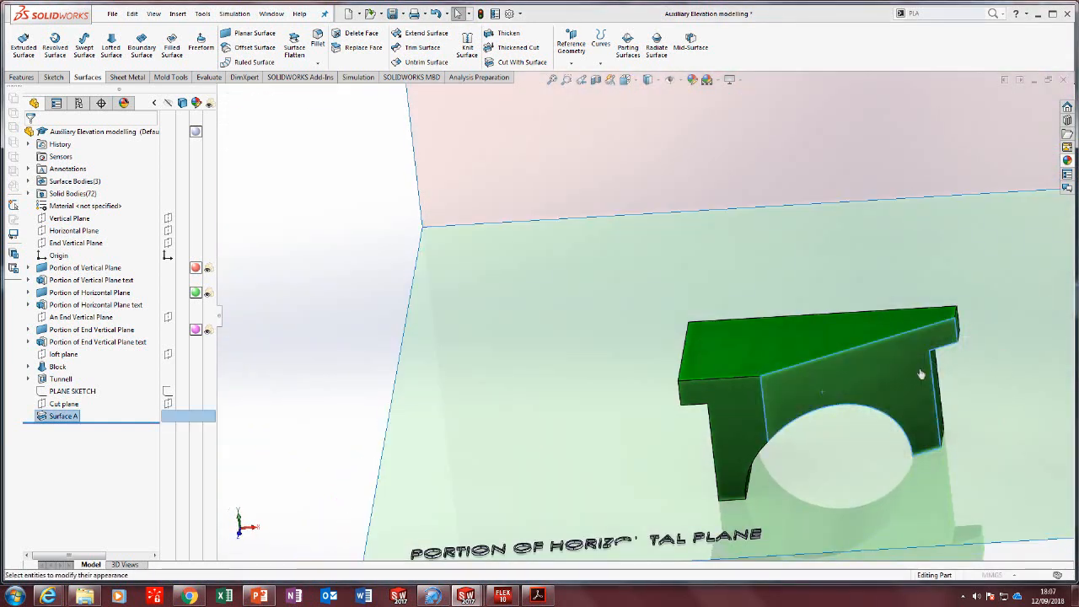
pyautogui.click(94, 465)
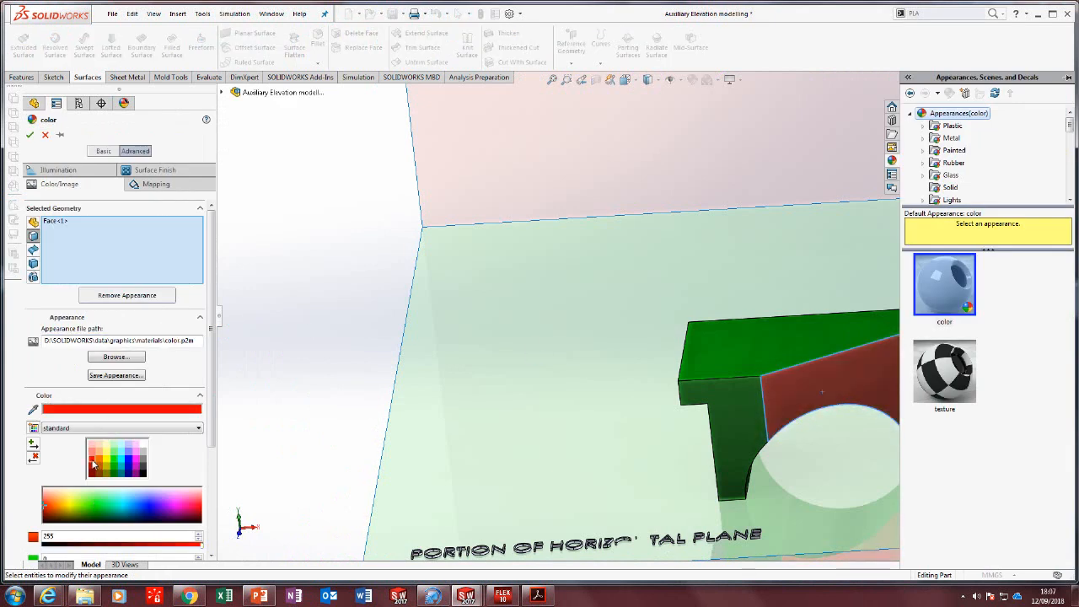
pyautogui.click(29, 135)
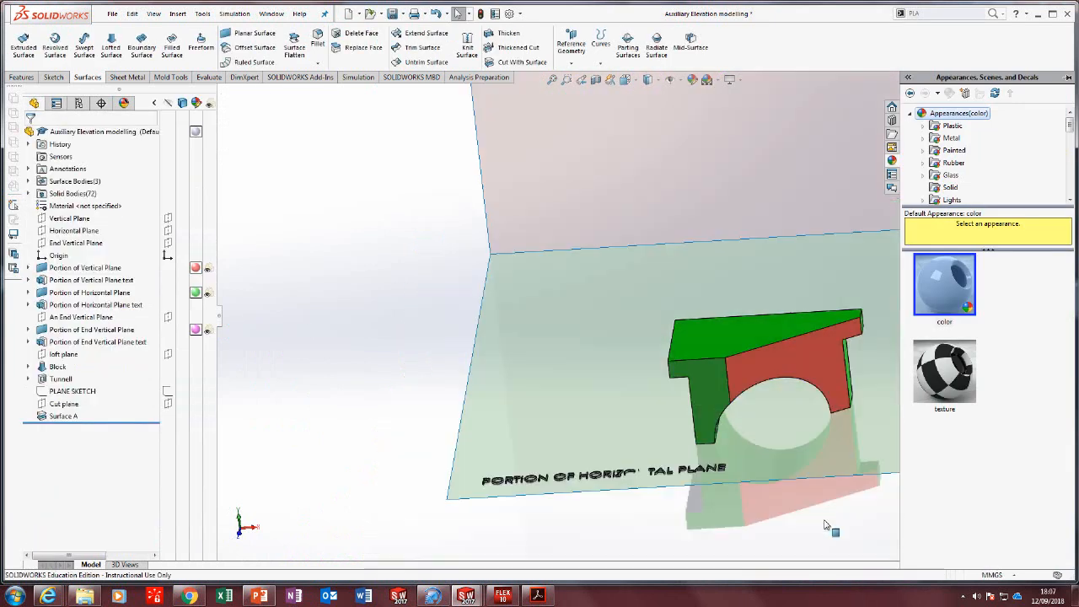
pyautogui.click(800, 351)
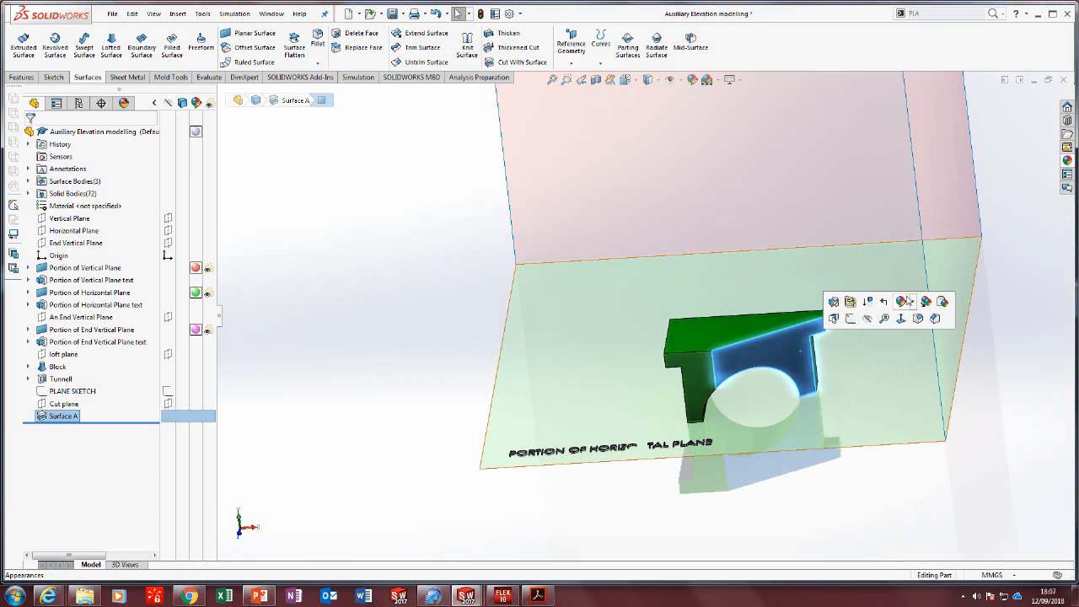
pyautogui.click(368, 247)
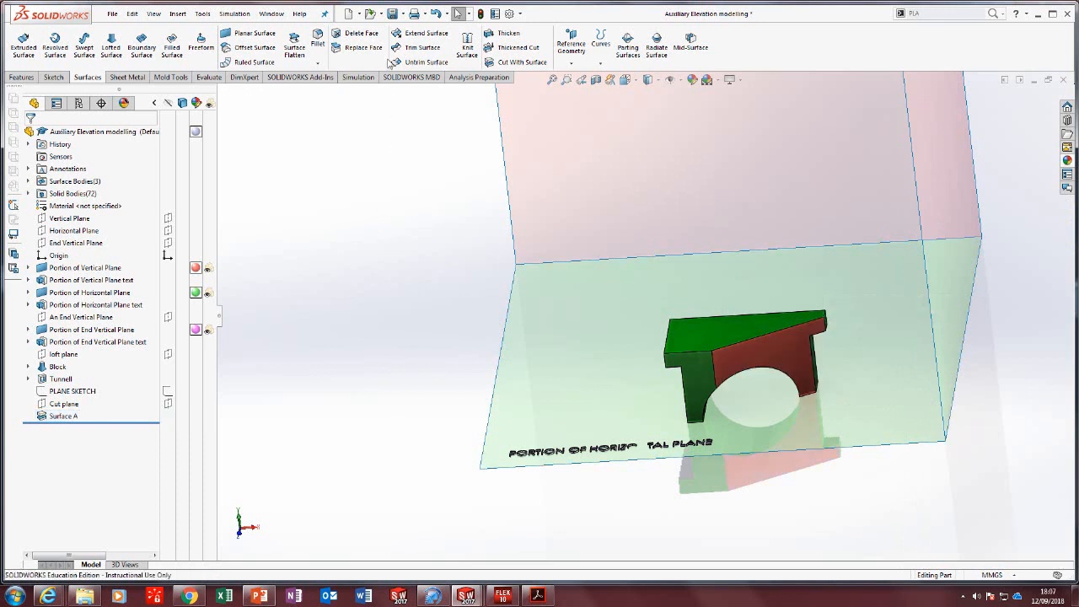
pyautogui.click(392, 13)
# View the Portion of Vertical Plane surface face-on and start a new sketch on it.
pyautogui.scroll(-2, 757, 396)
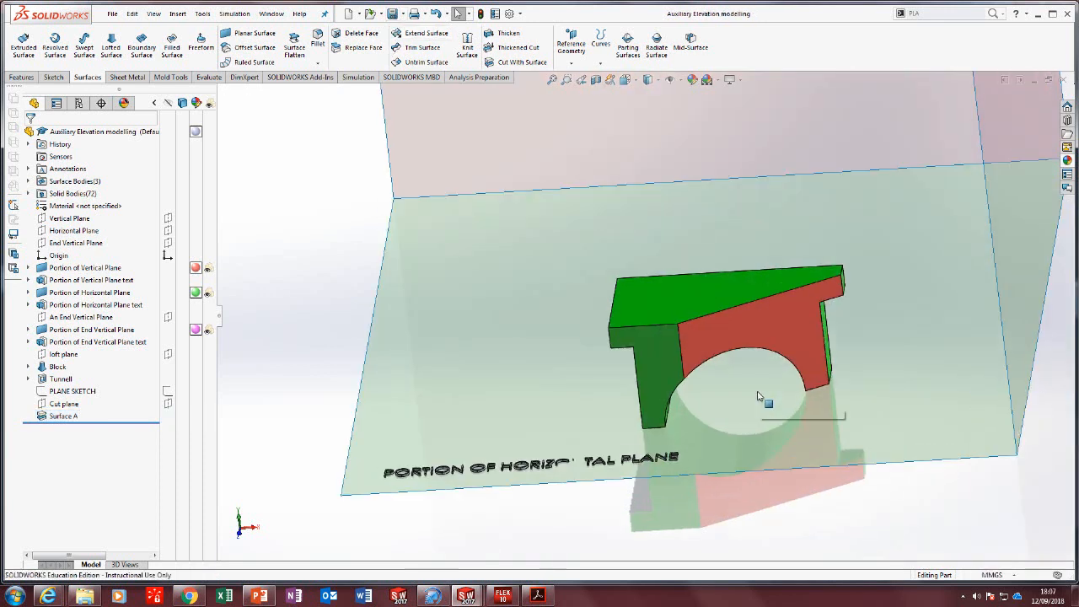
pyautogui.moveTo(758, 396); pyautogui.dragTo(773, 350, button='middle')
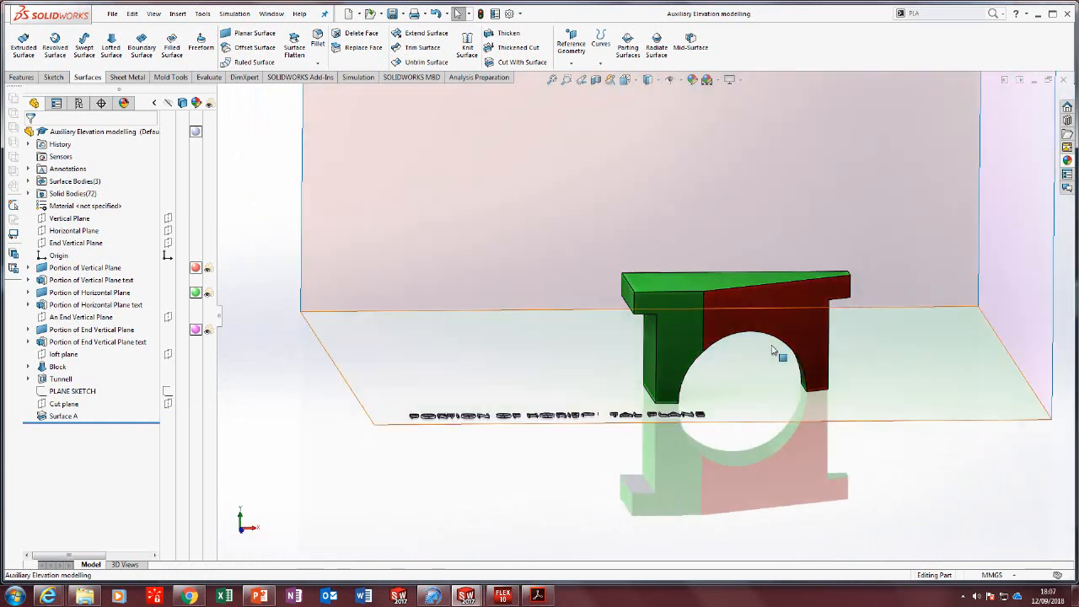
pyautogui.scroll(2, 647, 287)
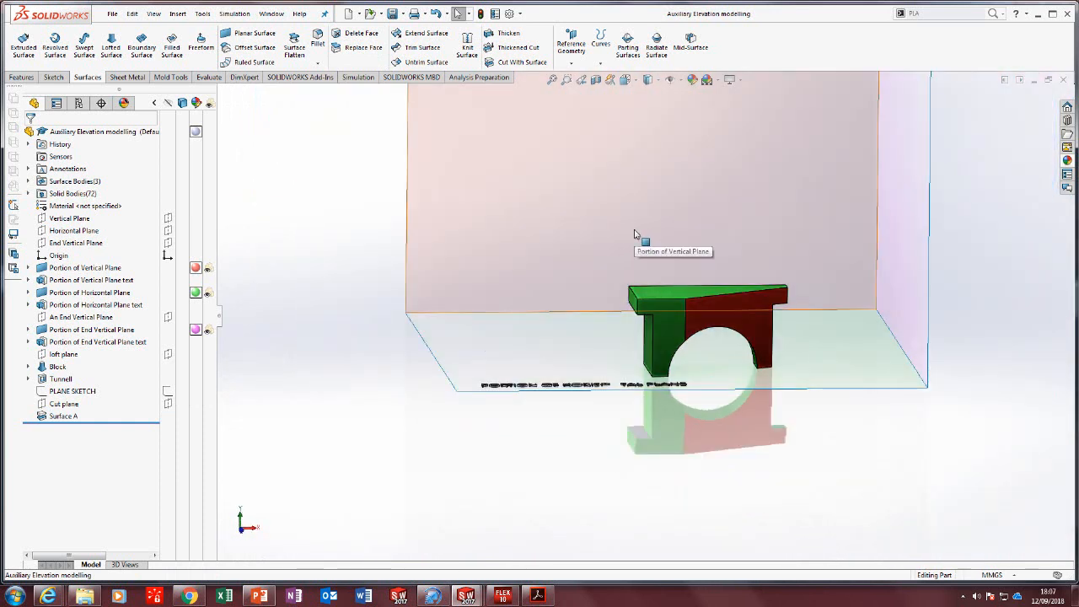
pyautogui.click(636, 234)
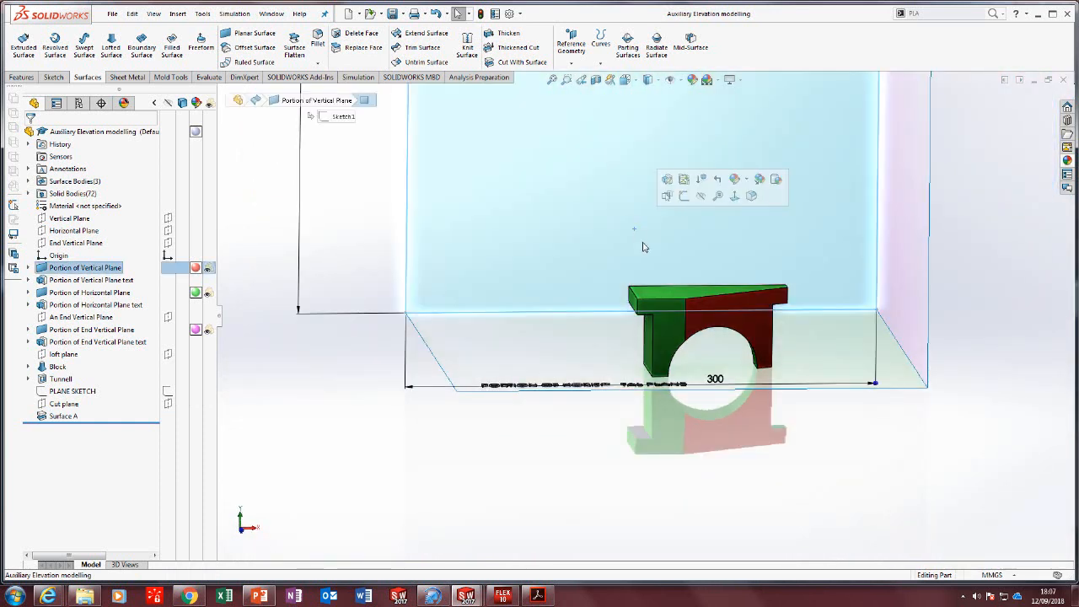
pyautogui.hotkey('ctrl', '8')
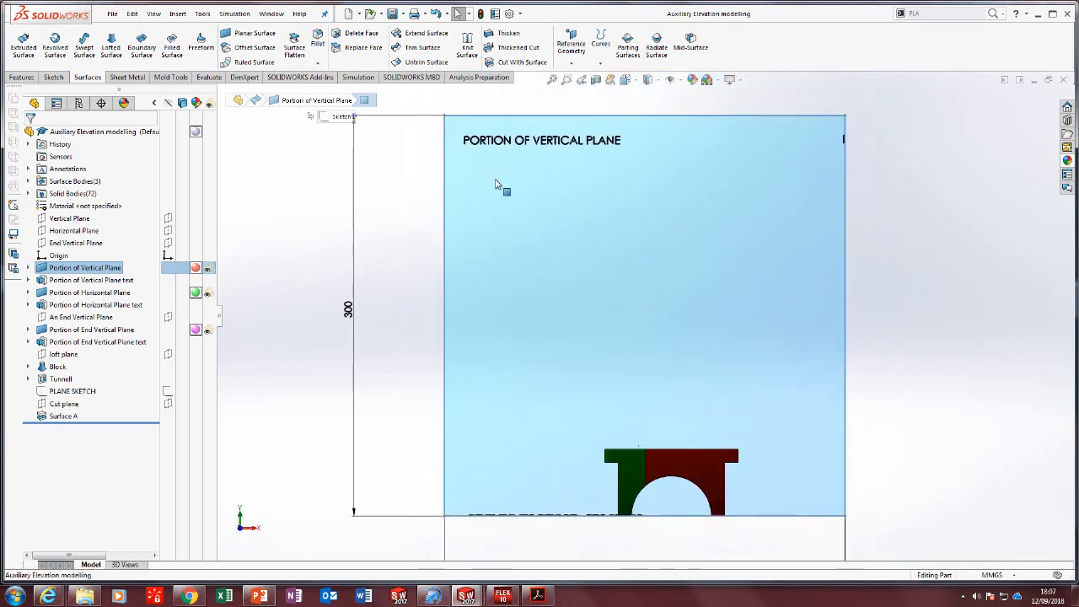
pyautogui.click(53, 76)
pyautogui.click(20, 42)
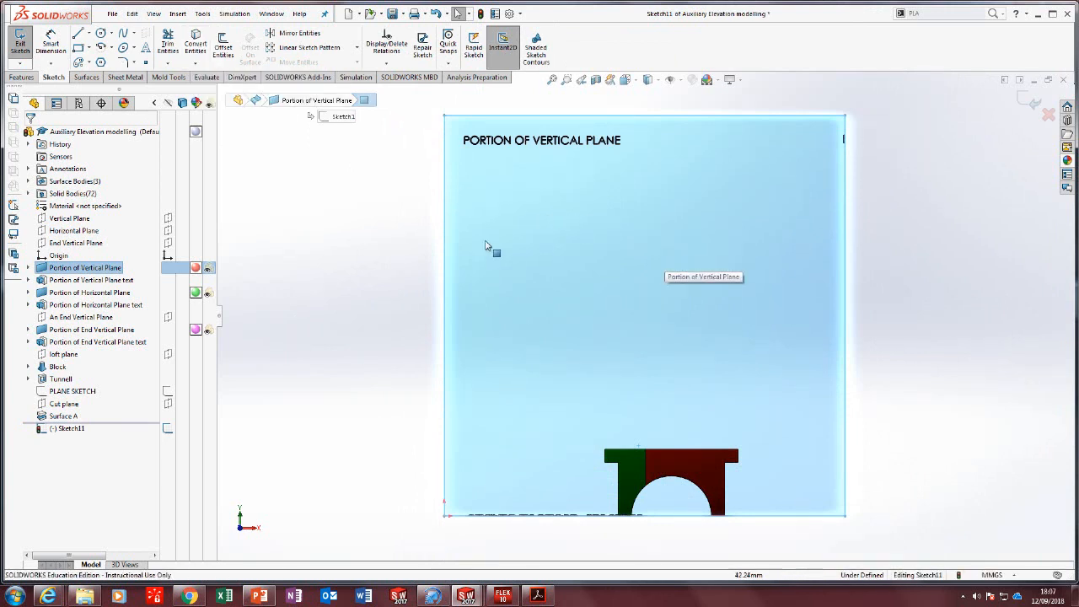
pyautogui.click(370, 242)
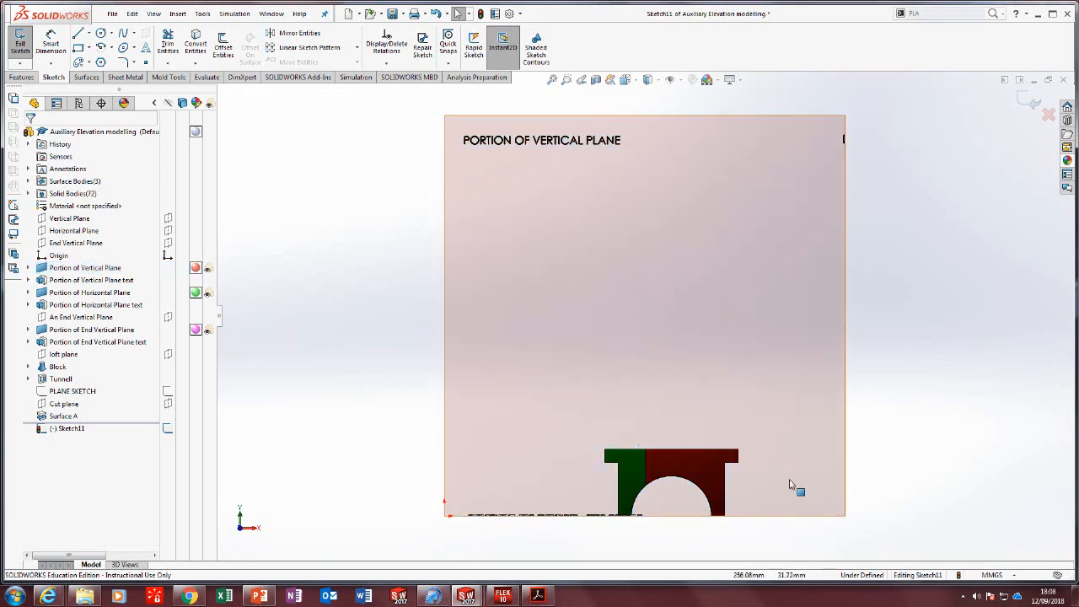
# Convert the cut arch block's visible outline, arch curve and vertical cut edge into sketch entities on the vertical plane.
pyautogui.scroll(-3, 785, 501)
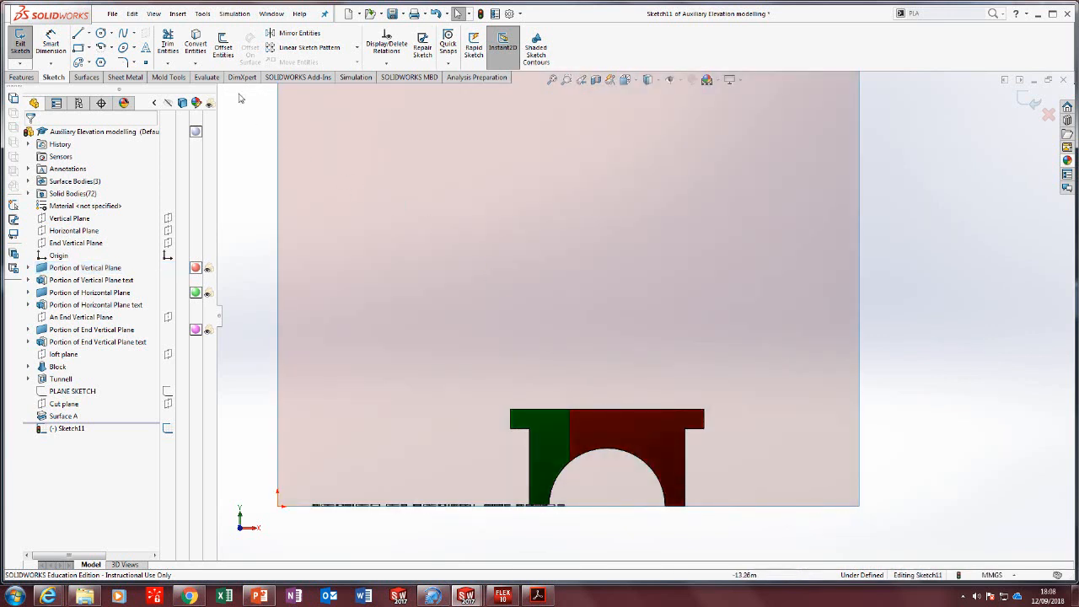
pyautogui.click(199, 43)
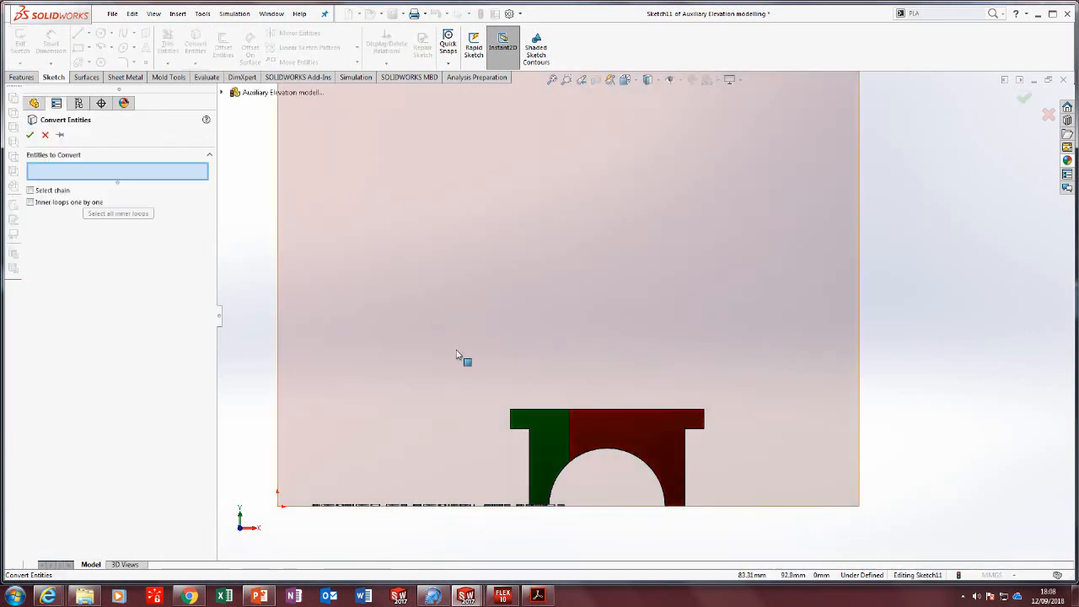
pyautogui.click(533, 412)
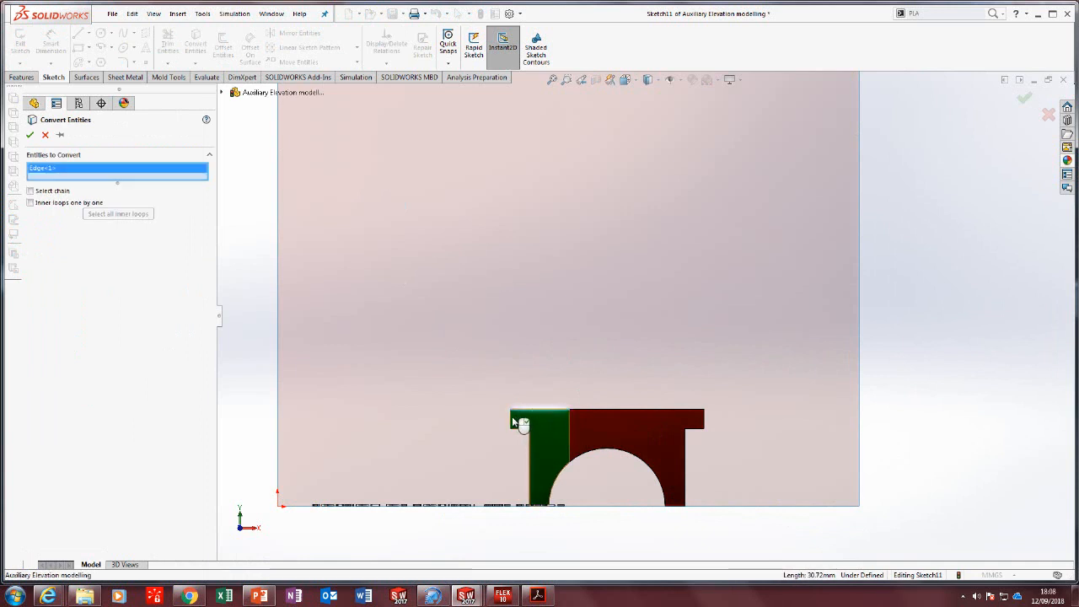
pyautogui.click(513, 422)
pyautogui.click(532, 434)
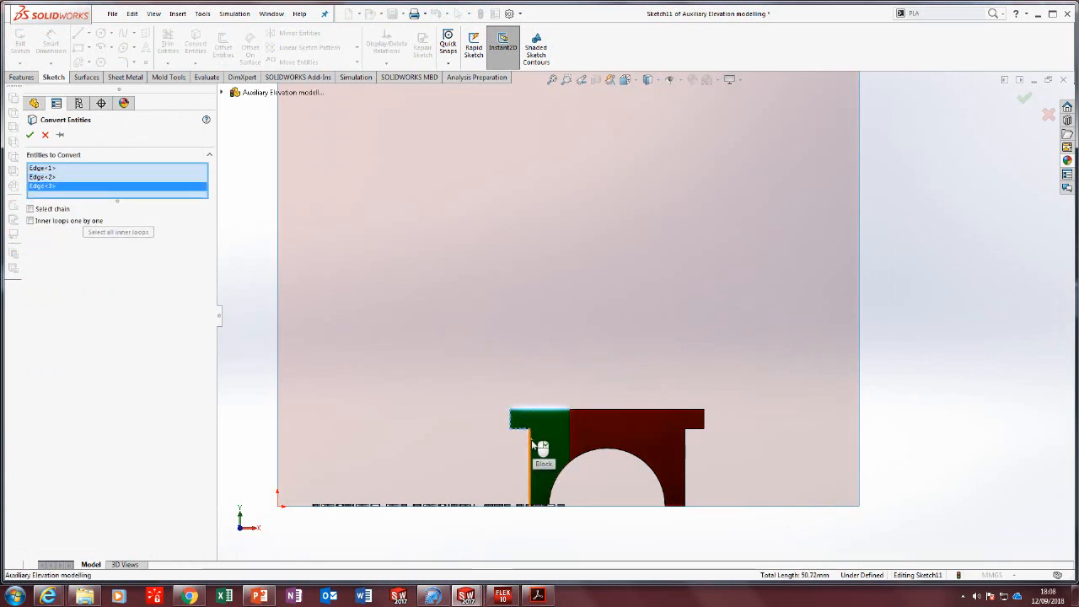
pyautogui.click(531, 445)
pyautogui.click(563, 475)
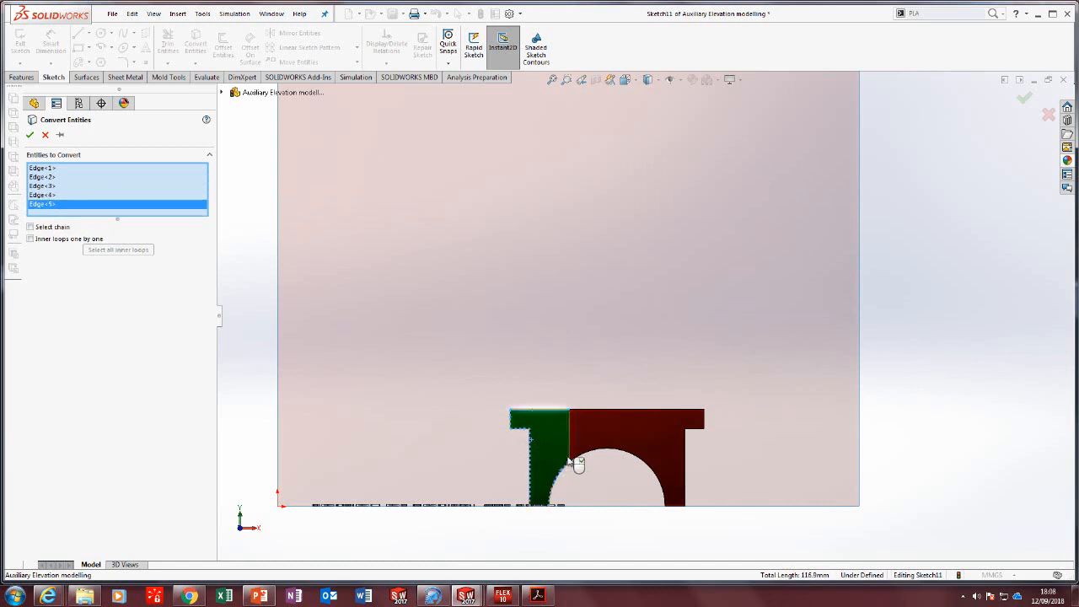
pyautogui.click(570, 448)
pyautogui.click(623, 454)
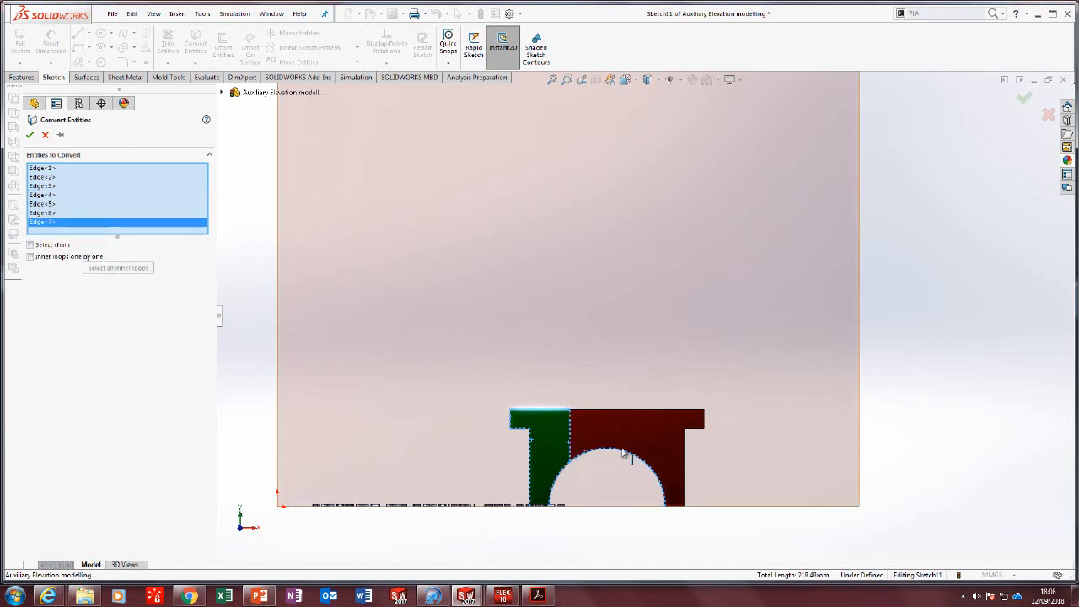
pyautogui.click(687, 451)
pyautogui.click(695, 436)
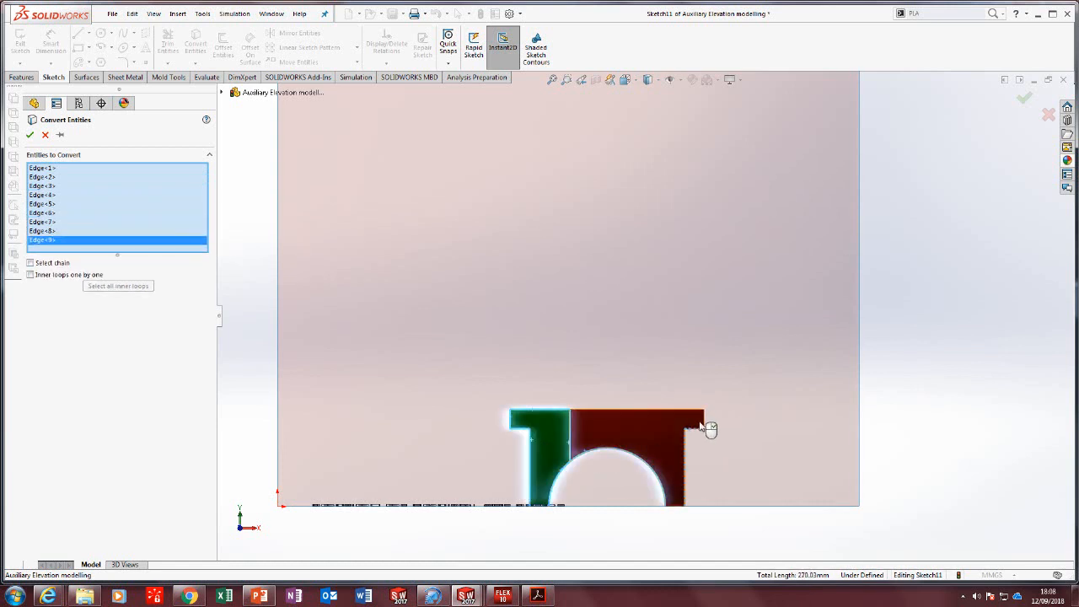
pyautogui.click(708, 429)
pyautogui.click(685, 413)
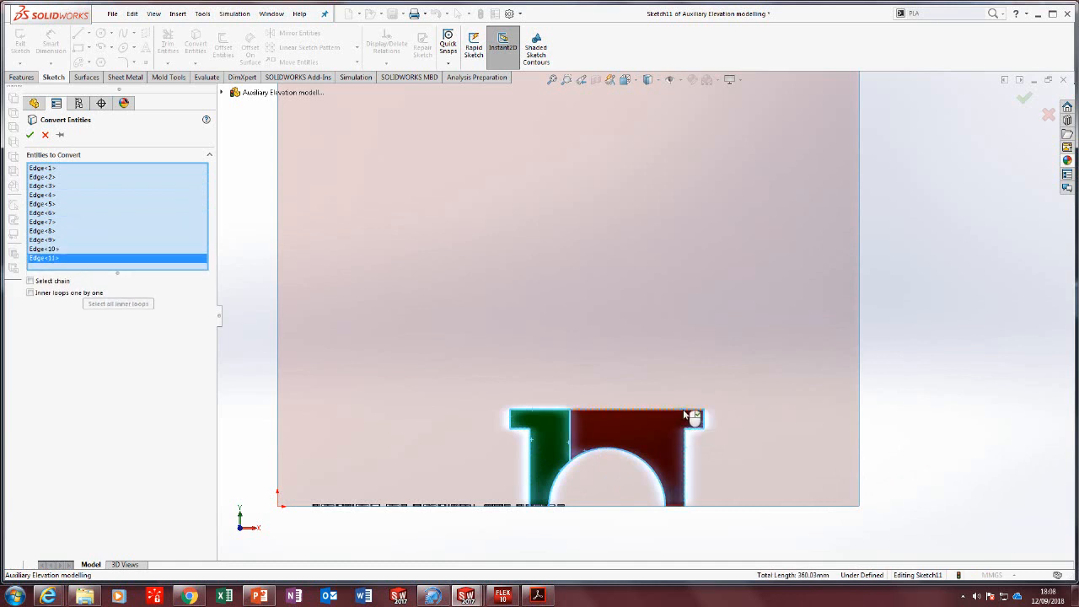
pyautogui.press('Return')
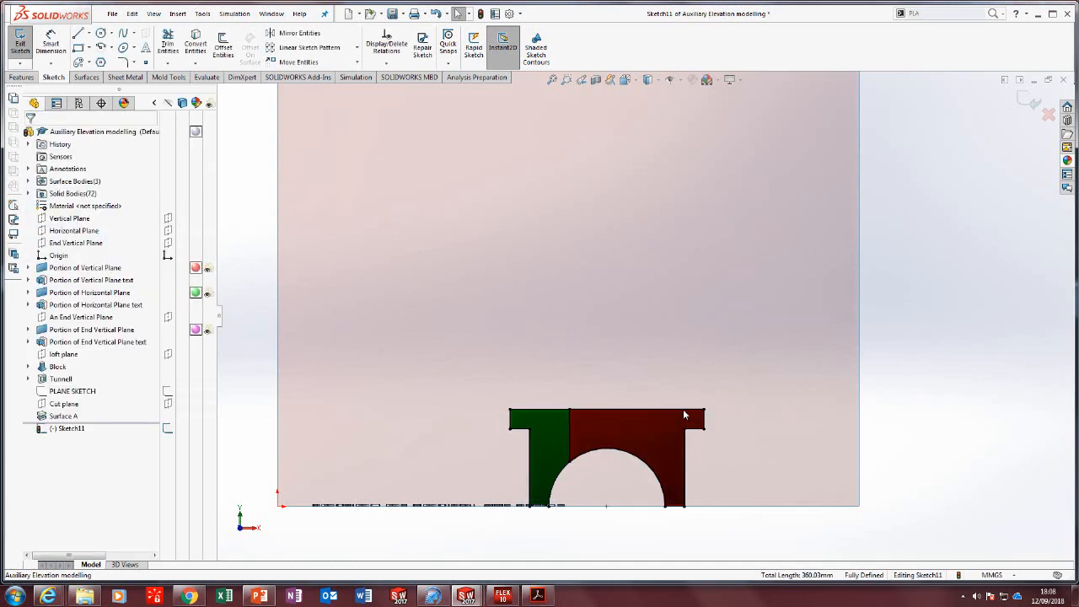
# Close the bases of both arch legs with short horizontal lines along the lower edge of the vertical plane sketch.
pyautogui.moveTo(682, 415)
pyautogui.mouseDown(button='middle')
pyautogui.moveTo(666, 439)
pyautogui.moveTo(610, 380)
pyautogui.mouseUp(button='middle')
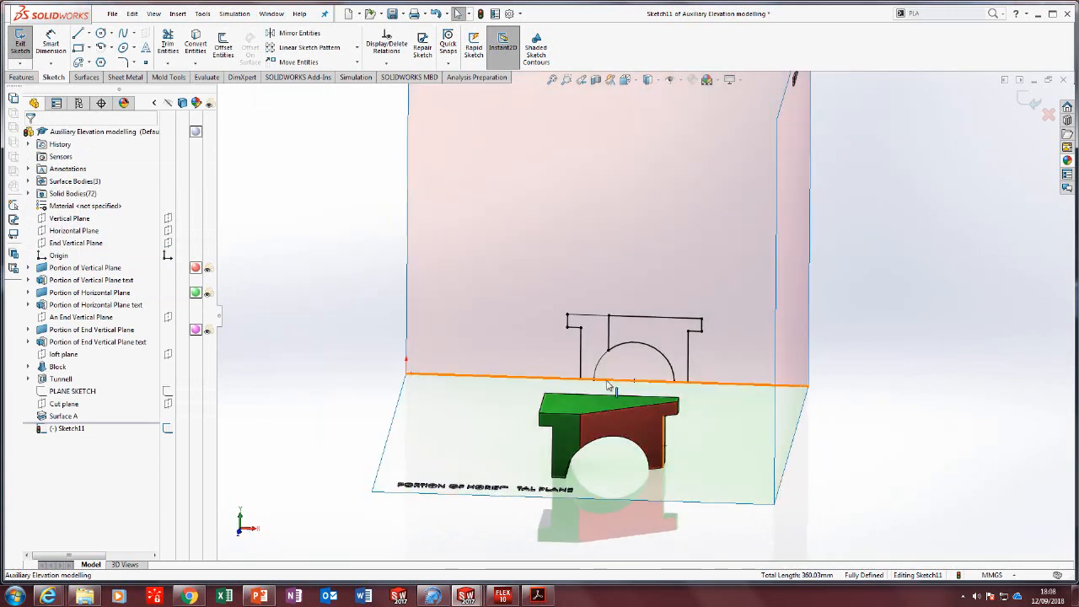
pyautogui.scroll(-5, 610, 380)
pyautogui.press('l')
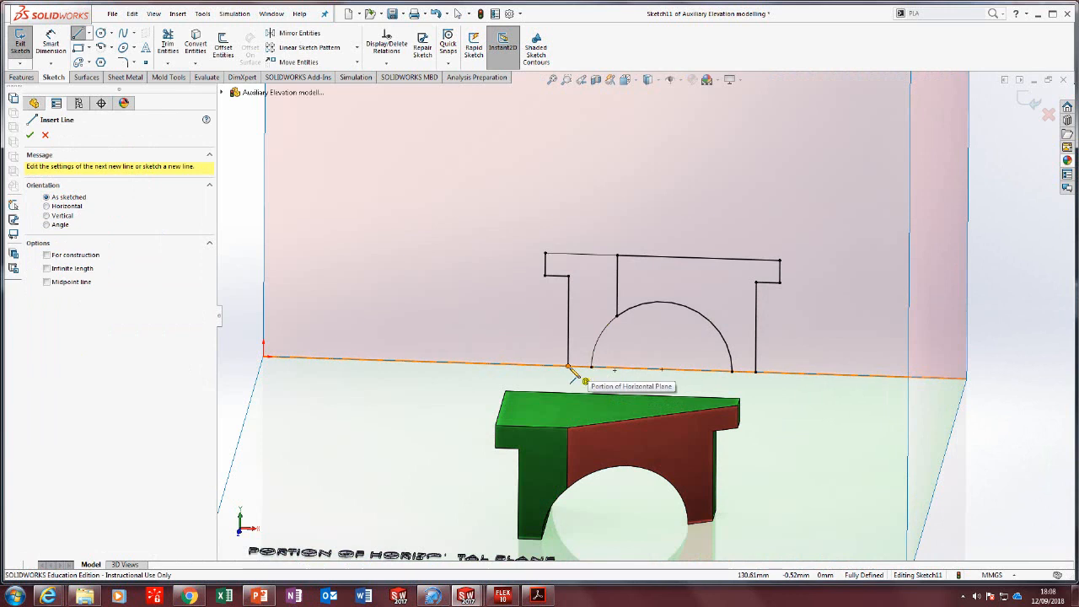
pyautogui.click(582, 369)
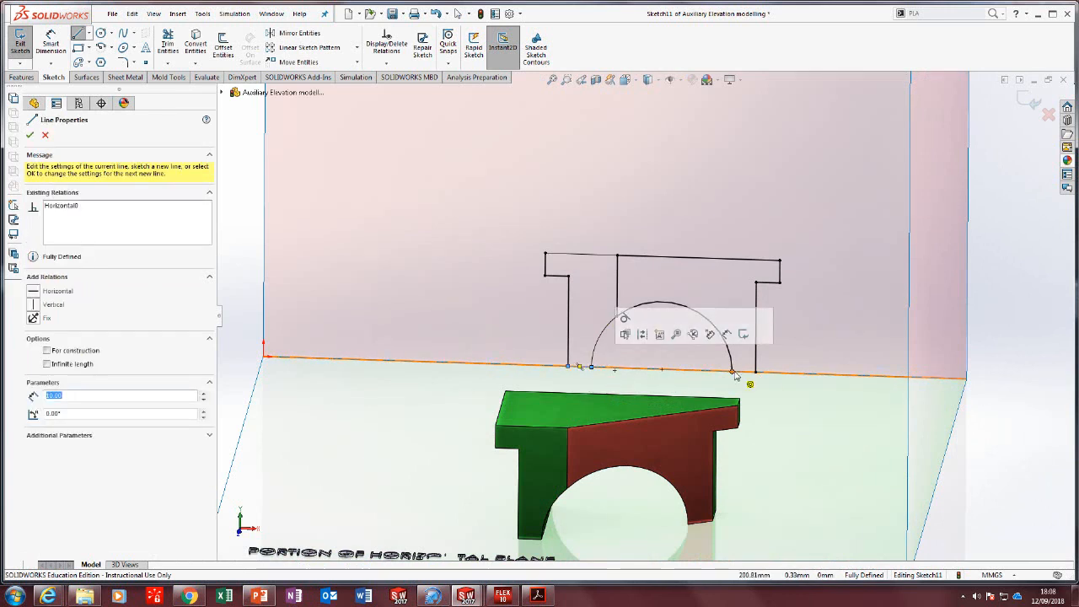
pyautogui.moveTo(732, 372); pyautogui.dragTo(752, 371)
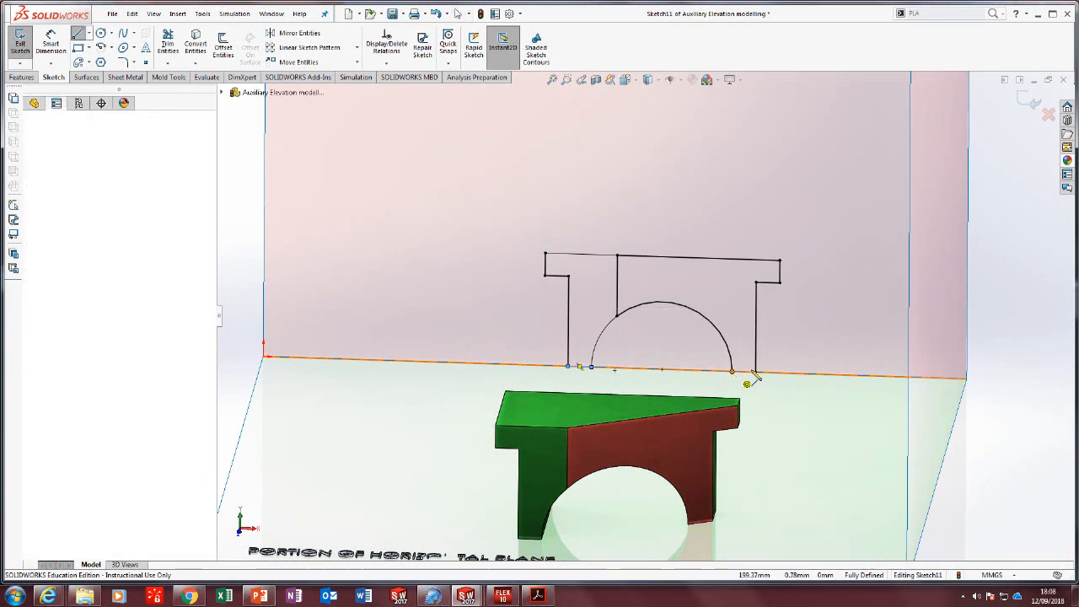
pyautogui.click(756, 372)
pyautogui.press('Escape')
pyautogui.scroll(2, 759, 396)
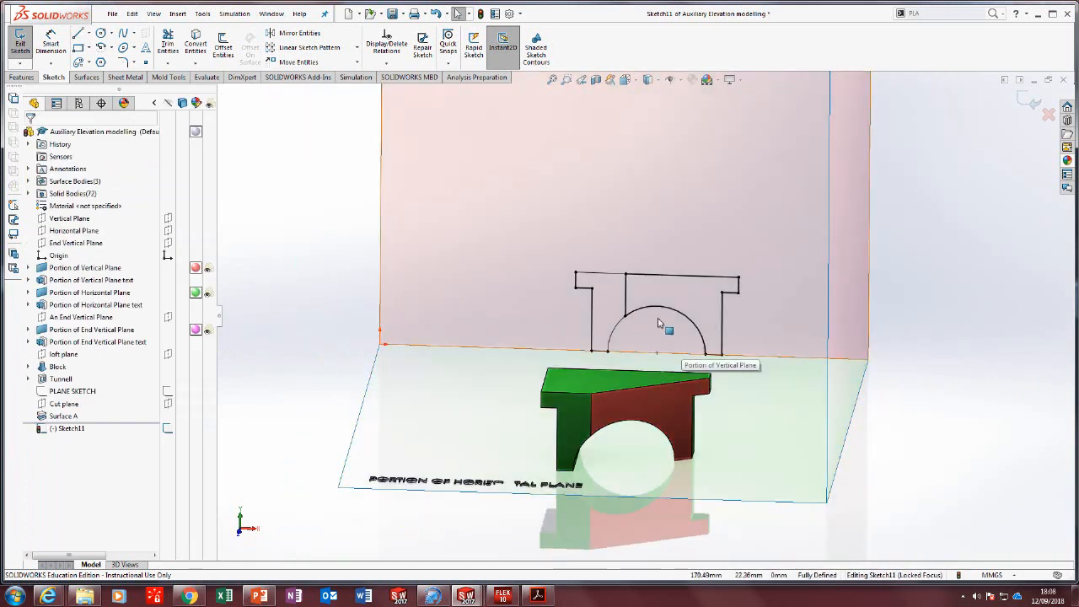
pyautogui.scroll(3, 659, 323)
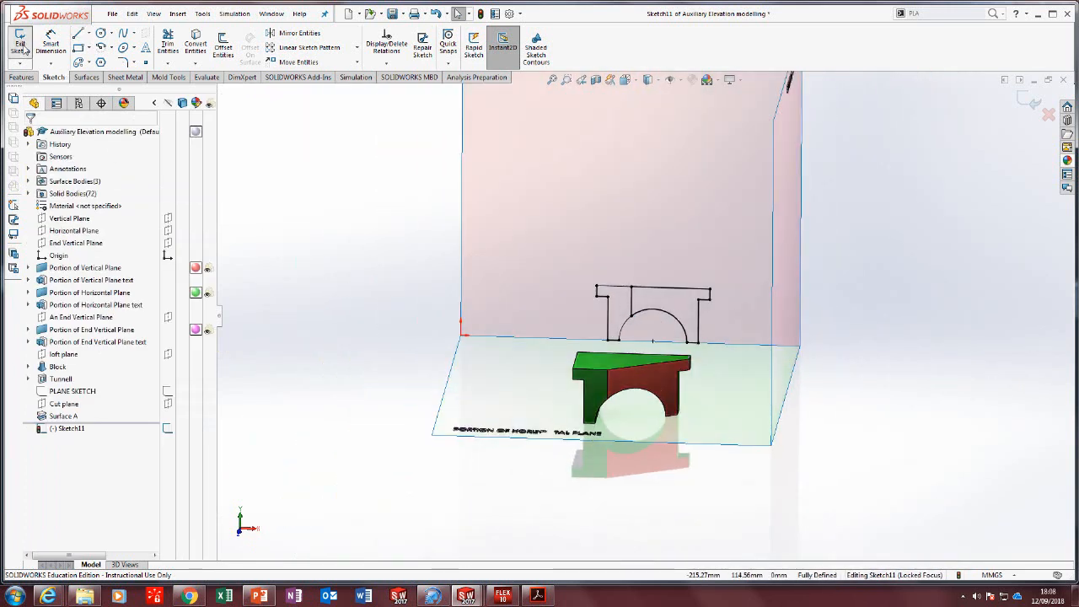
# Finish the vertical plane sketch and rename it Elevation.
pyautogui.click(23, 49)
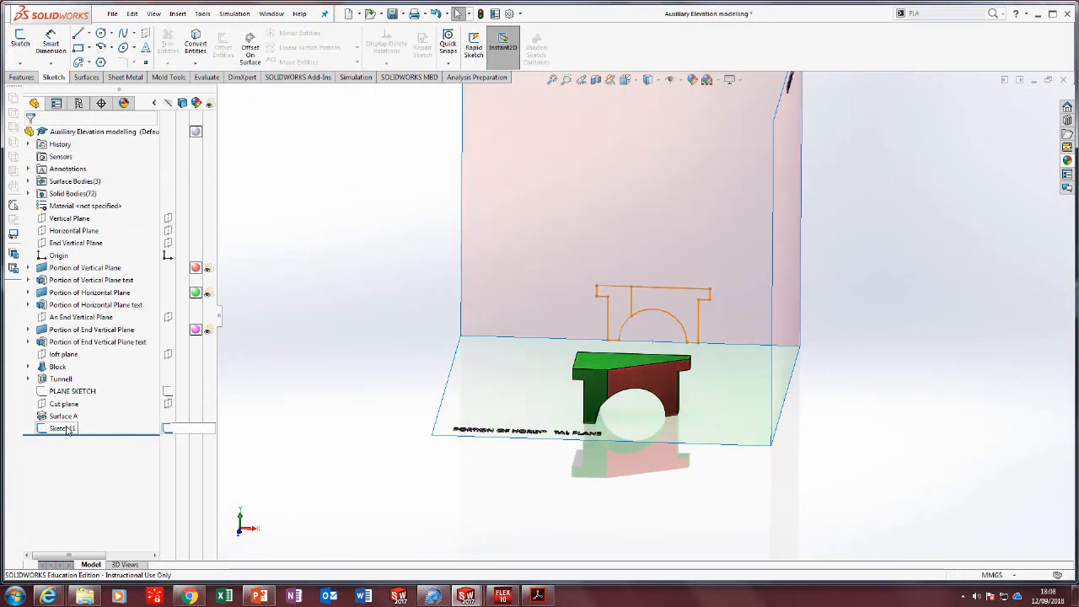
pyautogui.click(68, 429)
pyautogui.click(67, 429)
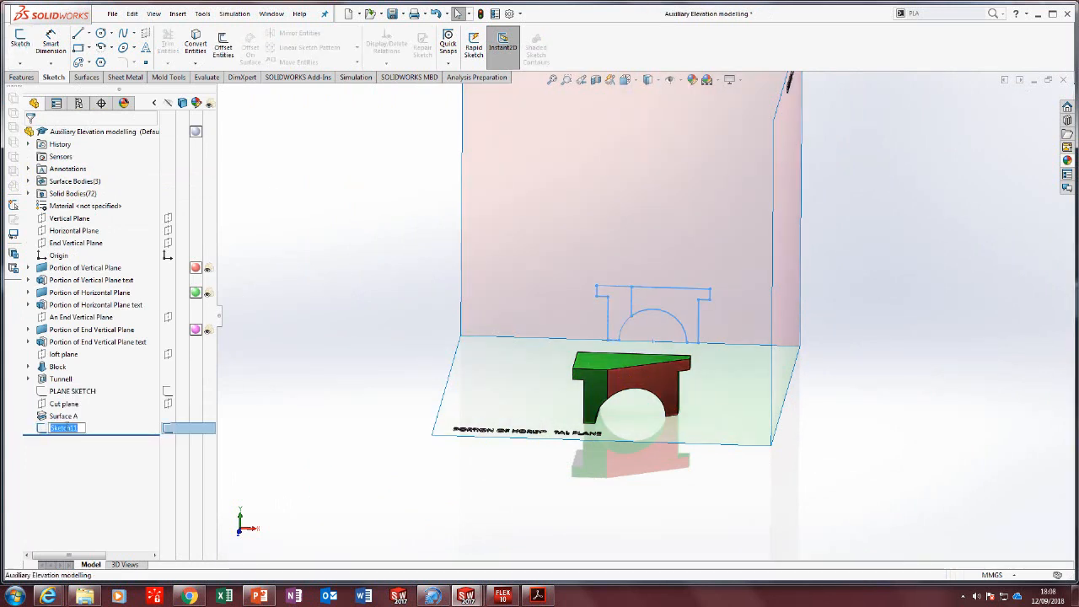
pyautogui.write('Elevation')
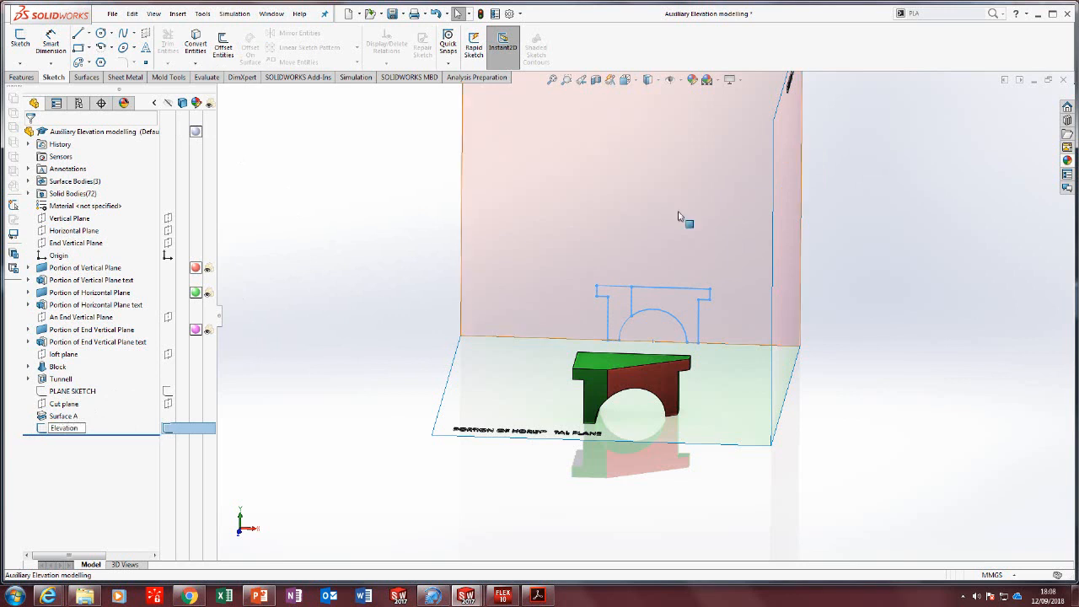
pyautogui.click(376, 348)
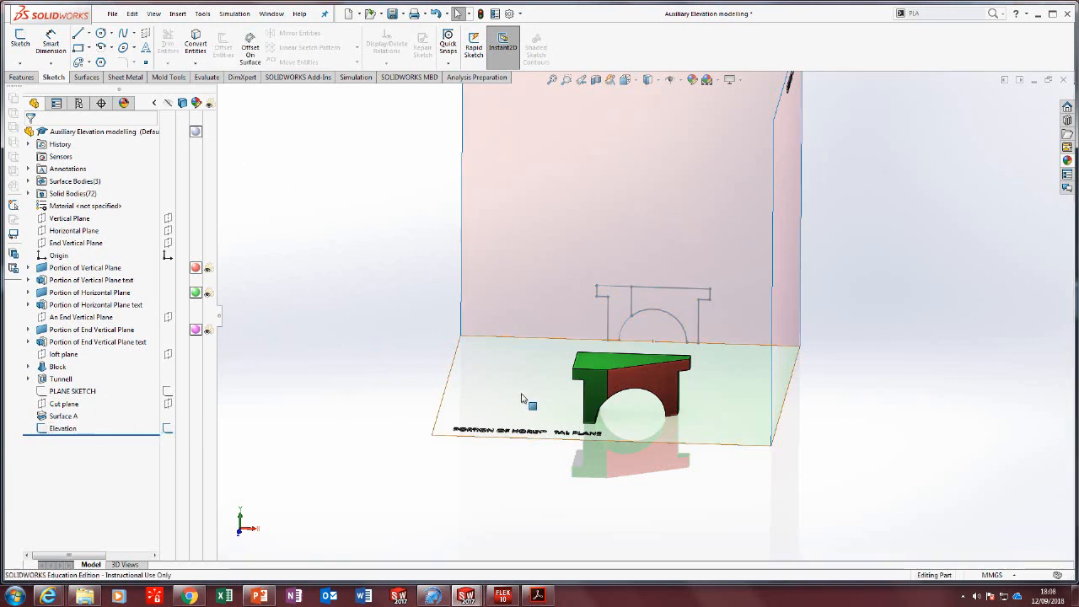
# View the Portion of Horizontal Plane surface face-on and set the display style to Hidden Lines Visible.
pyautogui.click(521, 399)
pyautogui.click(339, 341)
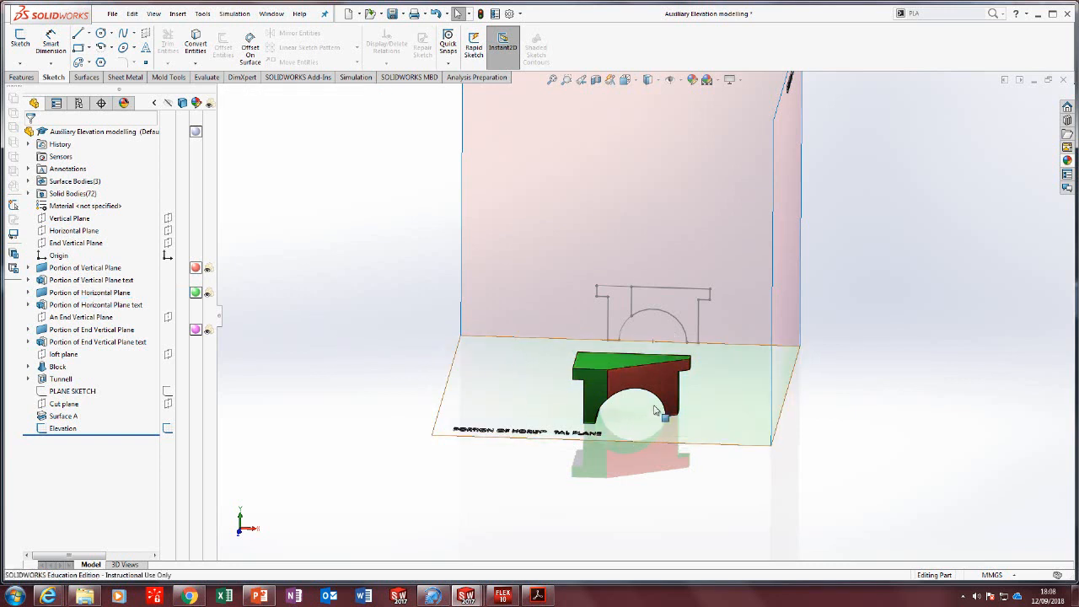
pyautogui.click(531, 366)
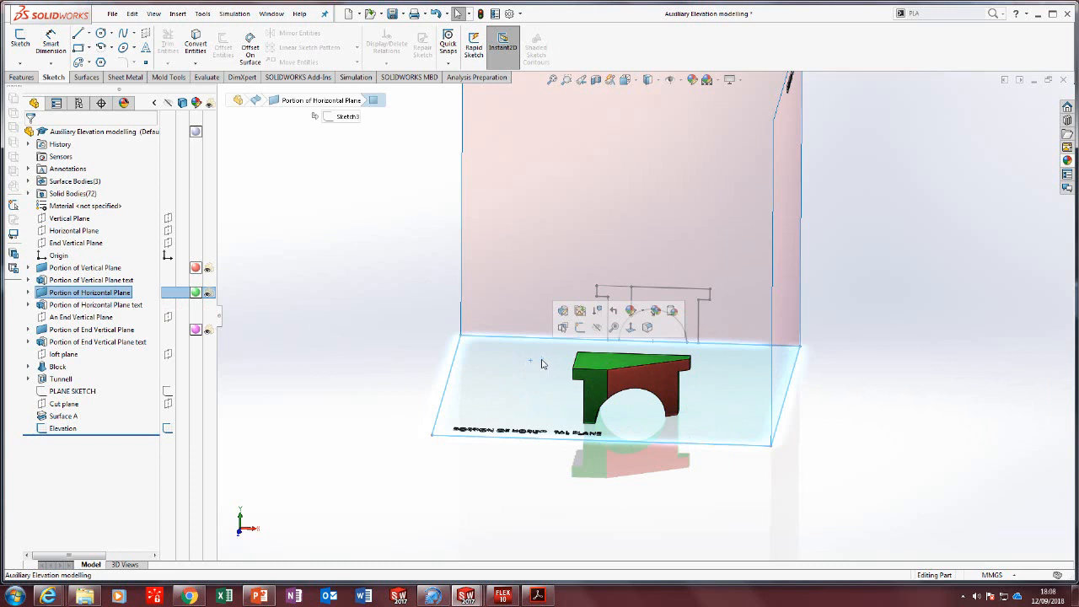
pyautogui.click(628, 334)
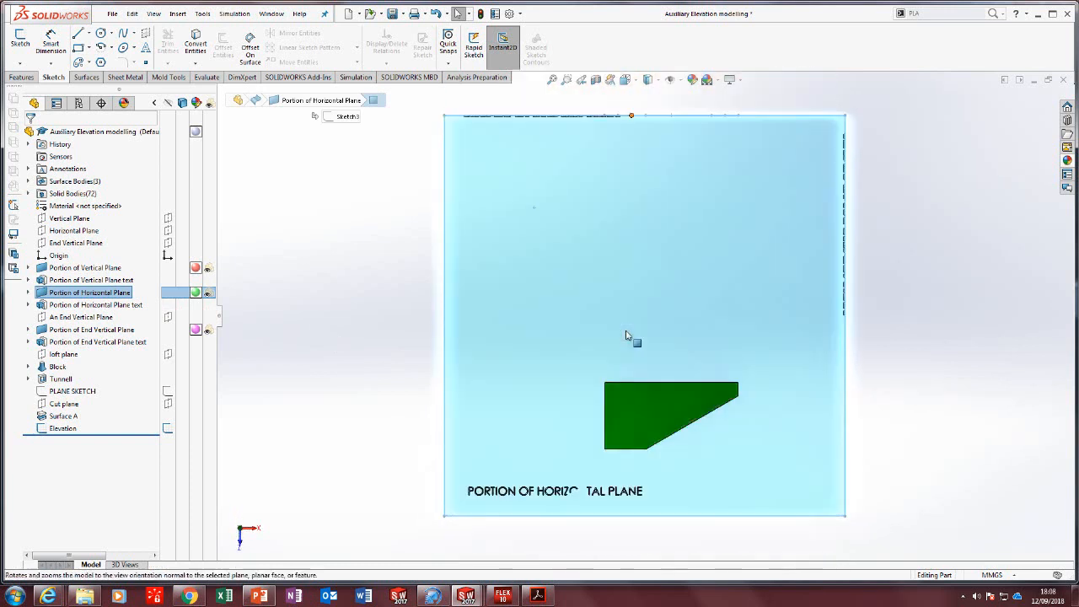
pyautogui.click(658, 81)
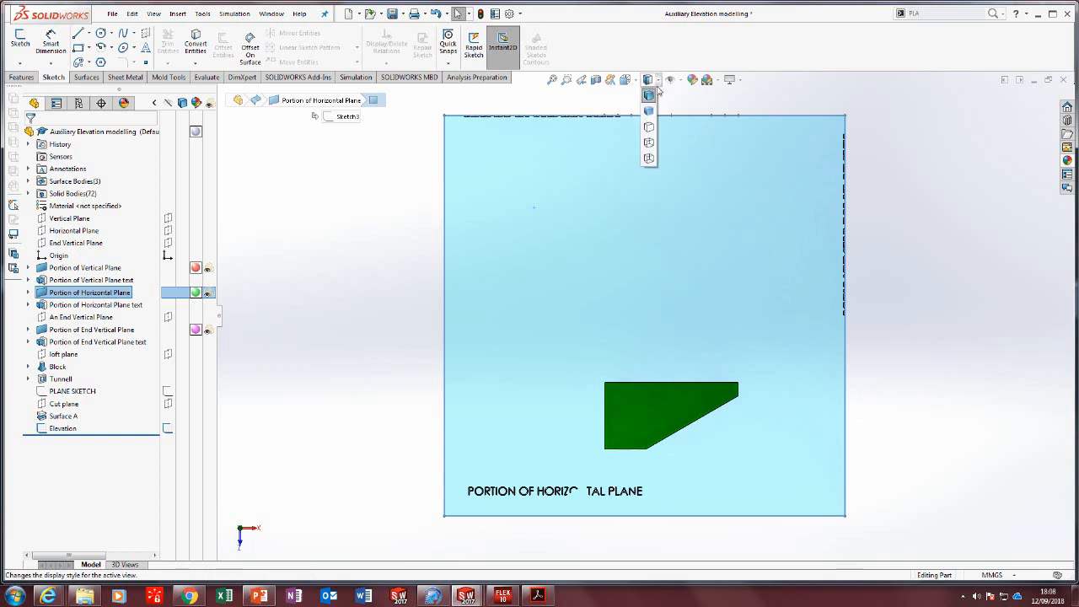
pyautogui.click(648, 142)
pyautogui.scroll(-4, 680, 422)
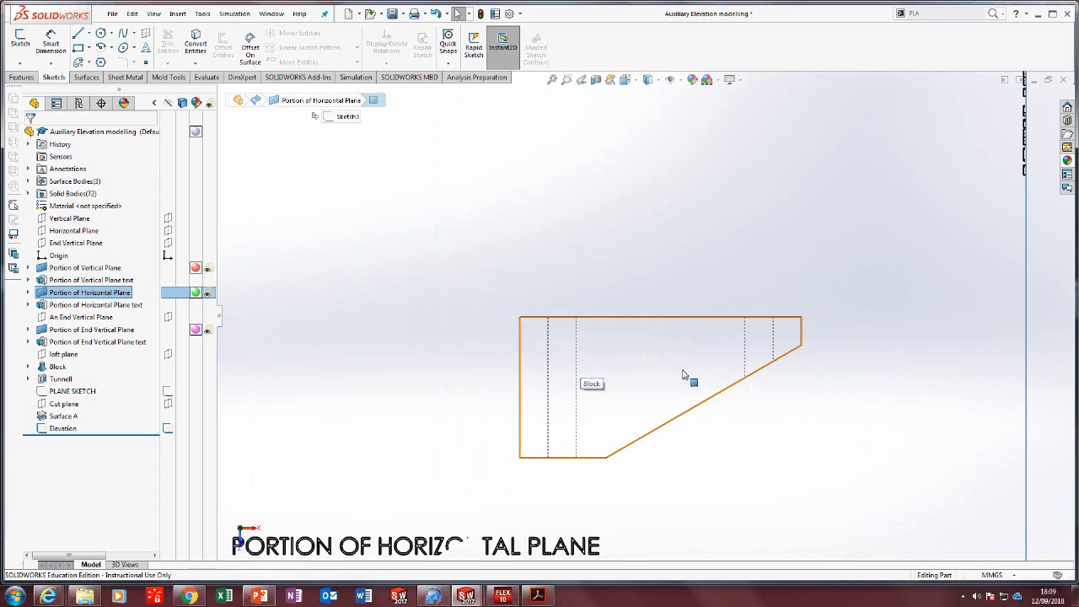
pyautogui.scroll(3, 684, 376)
# Start a new sketch on the Portion of Horizontal Plane surface.
pyautogui.click(946, 310)
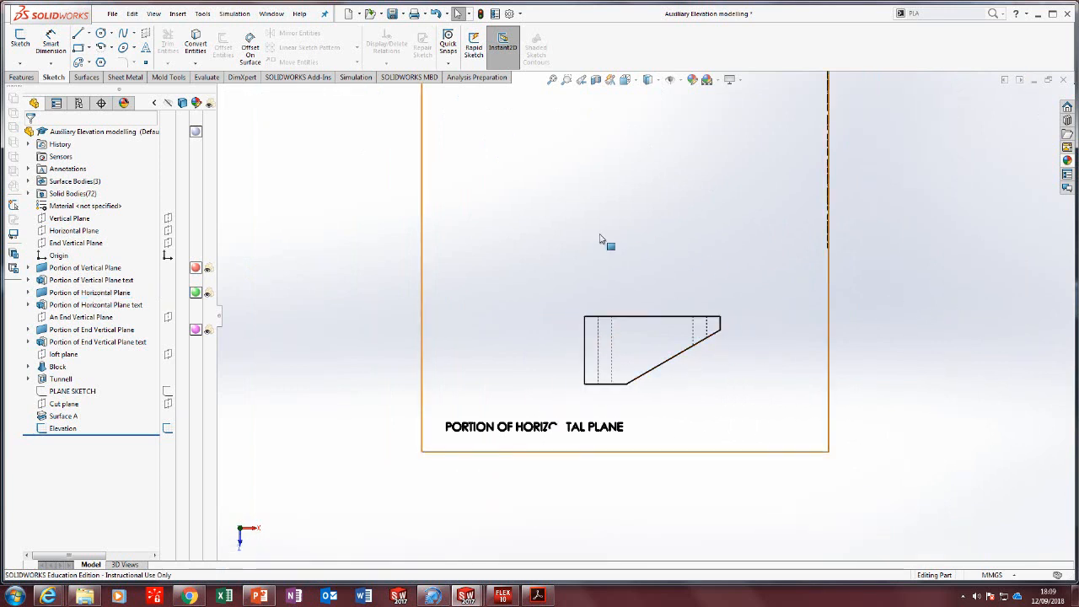
pyautogui.click(547, 168)
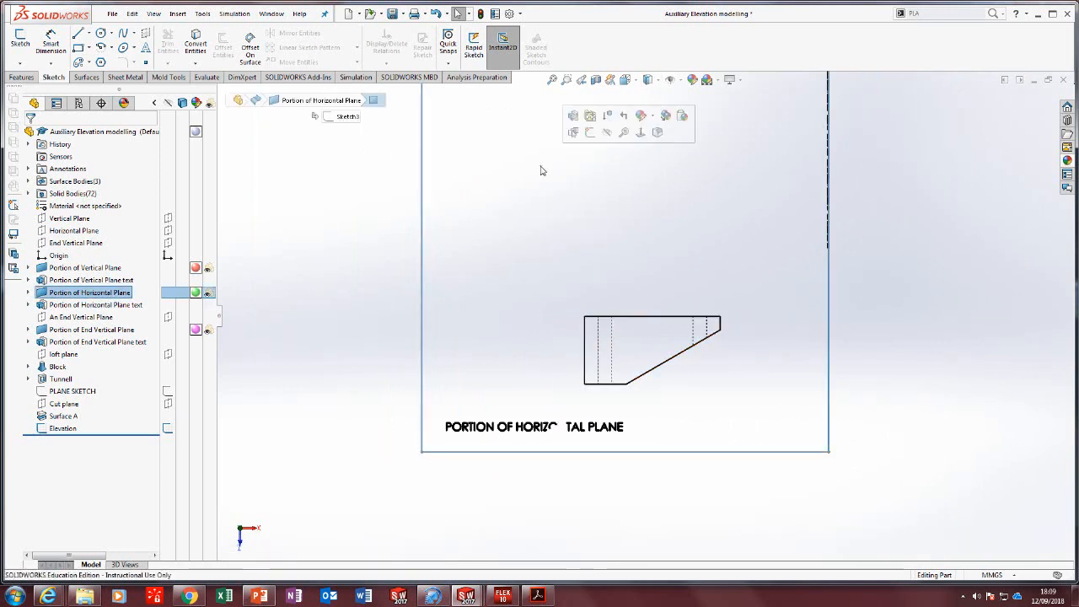
pyautogui.click(15, 47)
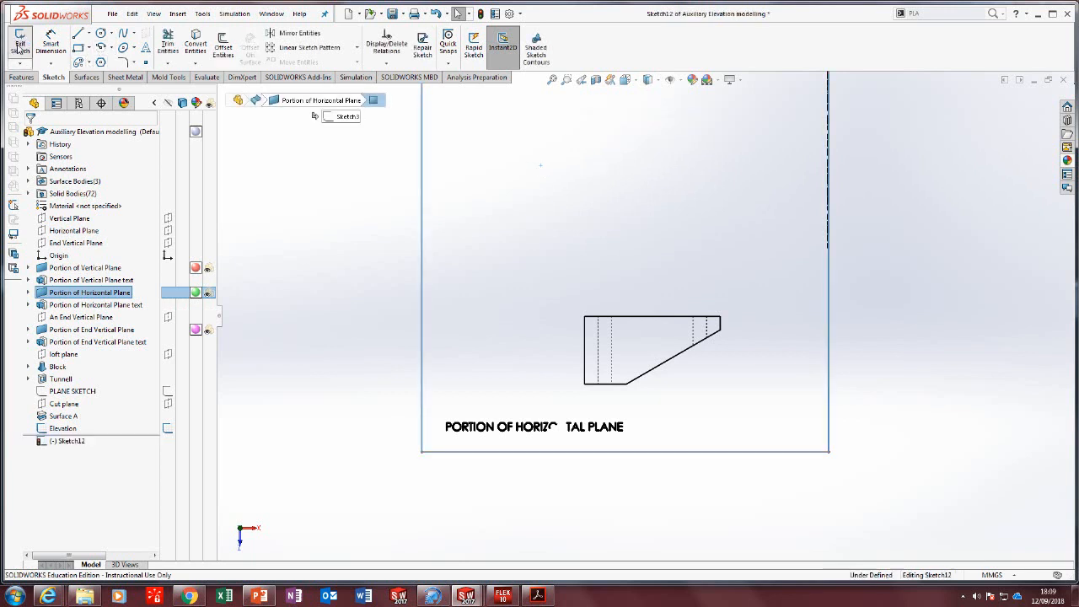
pyautogui.click(290, 215)
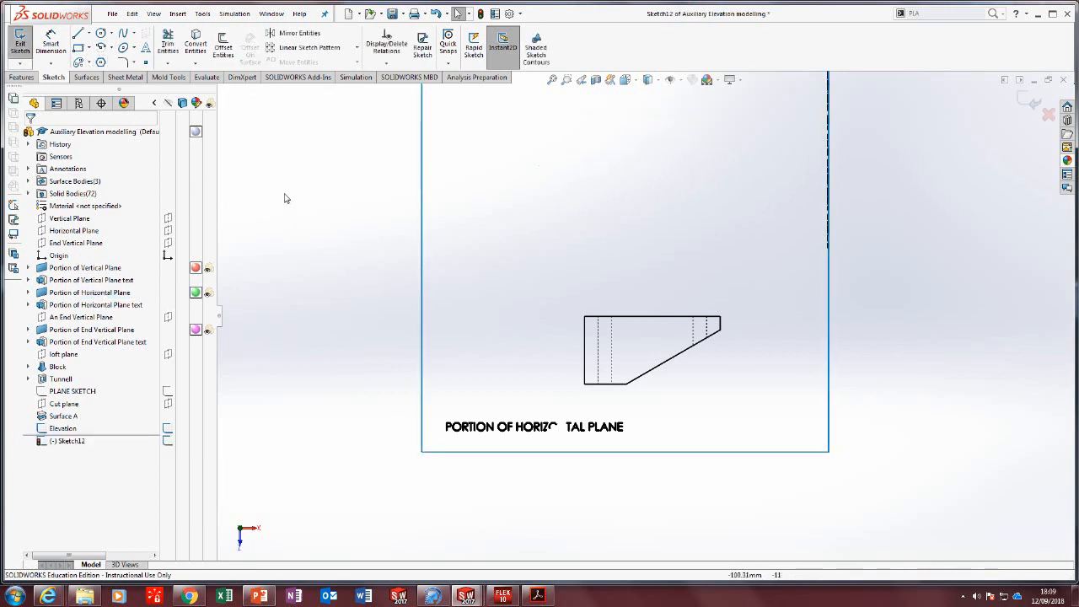
# Convert the block's four hidden leg edges and its short front edge into sketch entities on the horizontal plane.
pyautogui.click(201, 44)
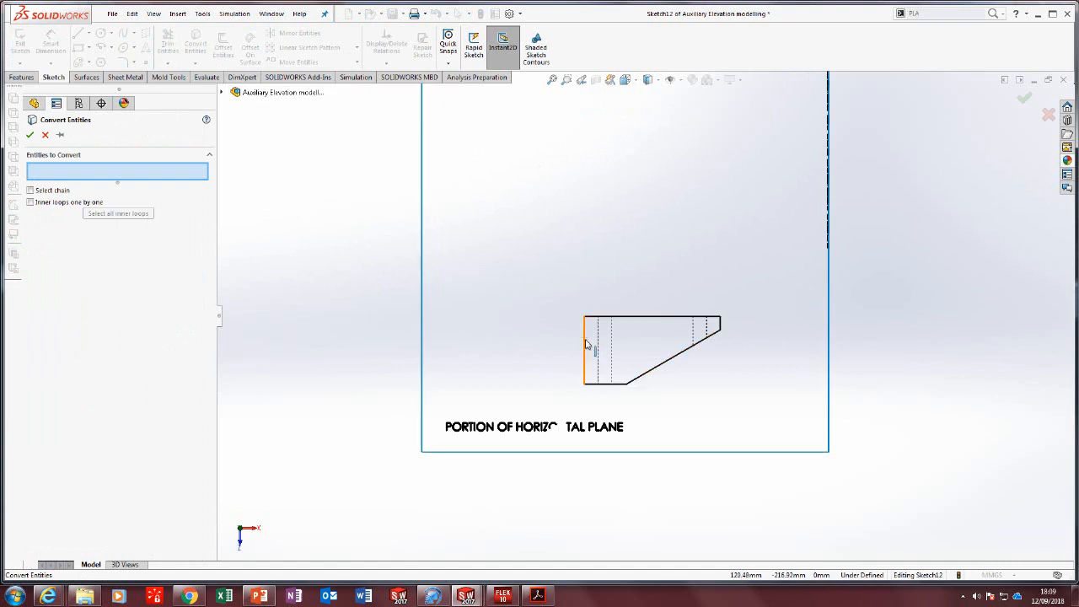
pyautogui.click(586, 341)
pyautogui.click(596, 319)
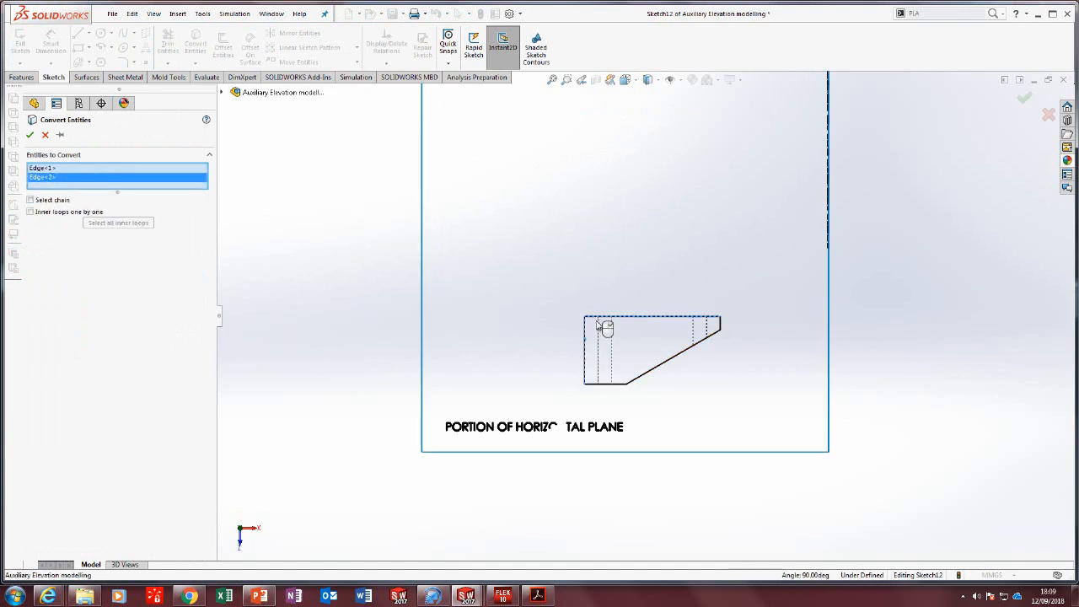
pyautogui.click(599, 328)
pyautogui.click(611, 333)
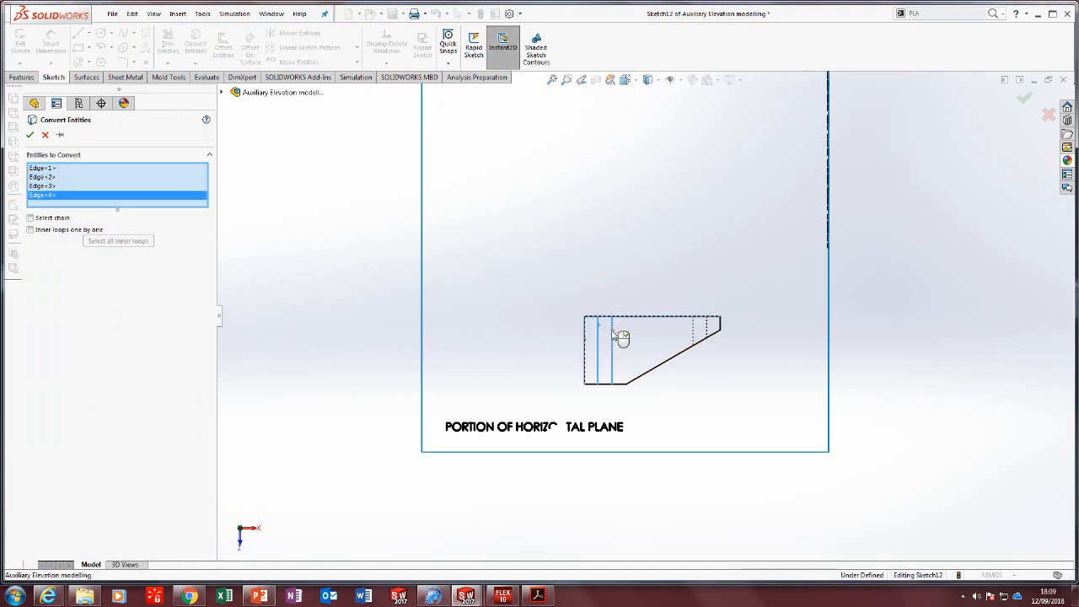
pyautogui.click(694, 330)
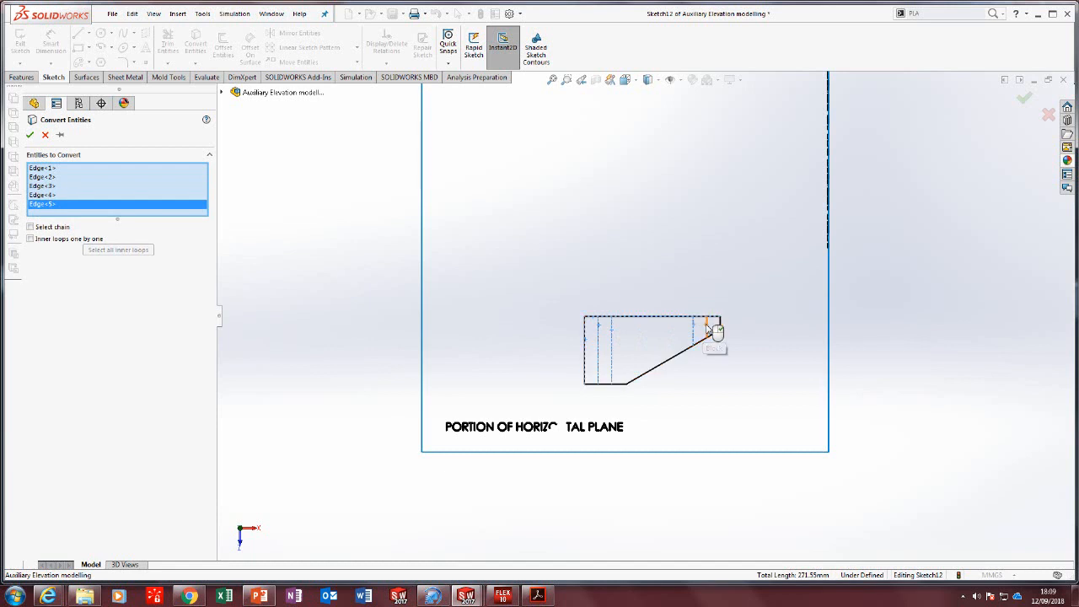
pyautogui.click(719, 327)
pyautogui.click(713, 335)
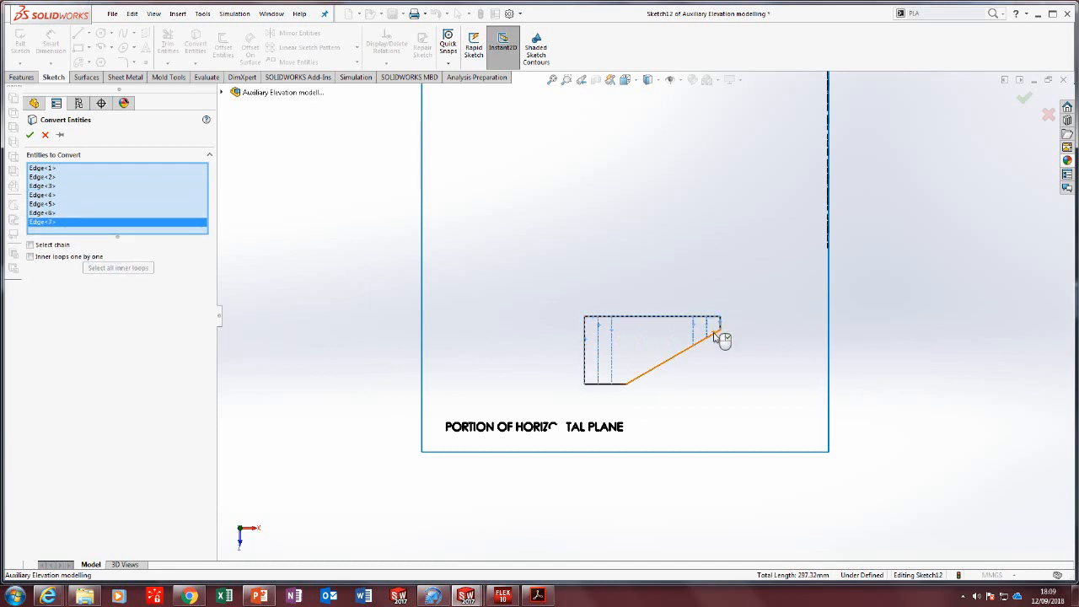
pyautogui.click(714, 336)
pyautogui.click(622, 386)
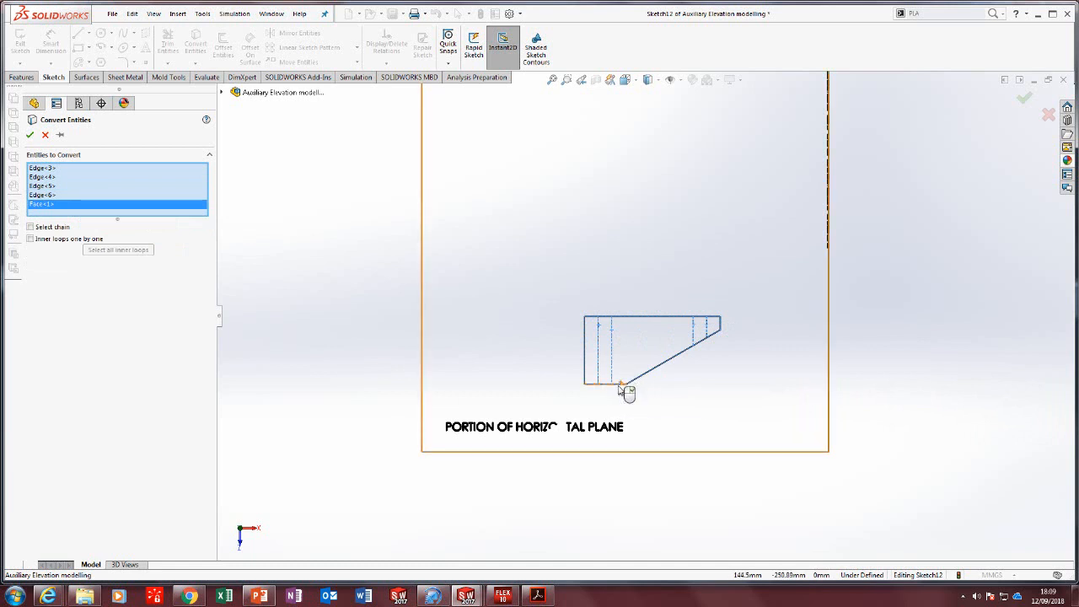
pyautogui.click(623, 386)
pyautogui.click(619, 387)
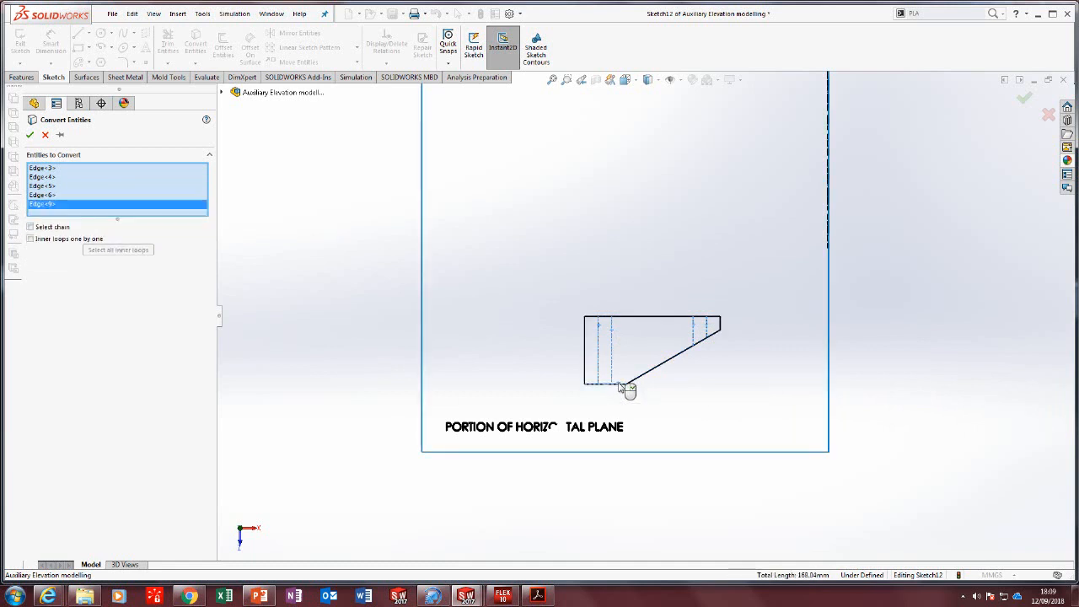
pyautogui.rightClick(620, 387)
pyautogui.moveTo(619, 387)
pyautogui.mouseDown(button='middle')
pyautogui.moveTo(616, 334)
pyautogui.moveTo(619, 374)
pyautogui.mouseUp(button='middle')
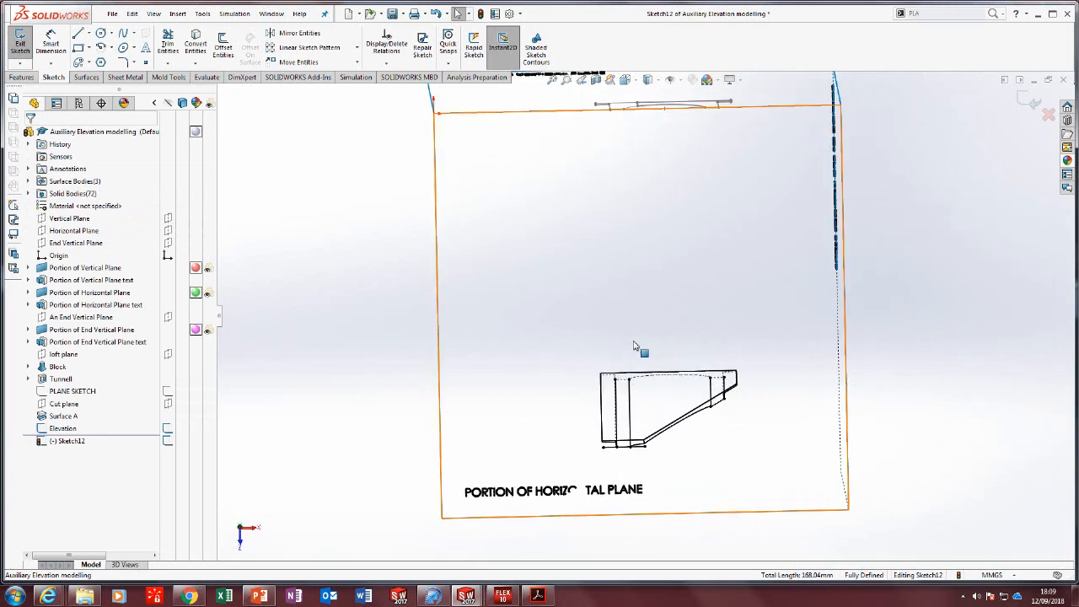
# View the horizontal plane face-on and convert the block's long left end edge into a sketch entity.
pyautogui.click(636, 345)
pyautogui.hotkey('ctrl', '8')
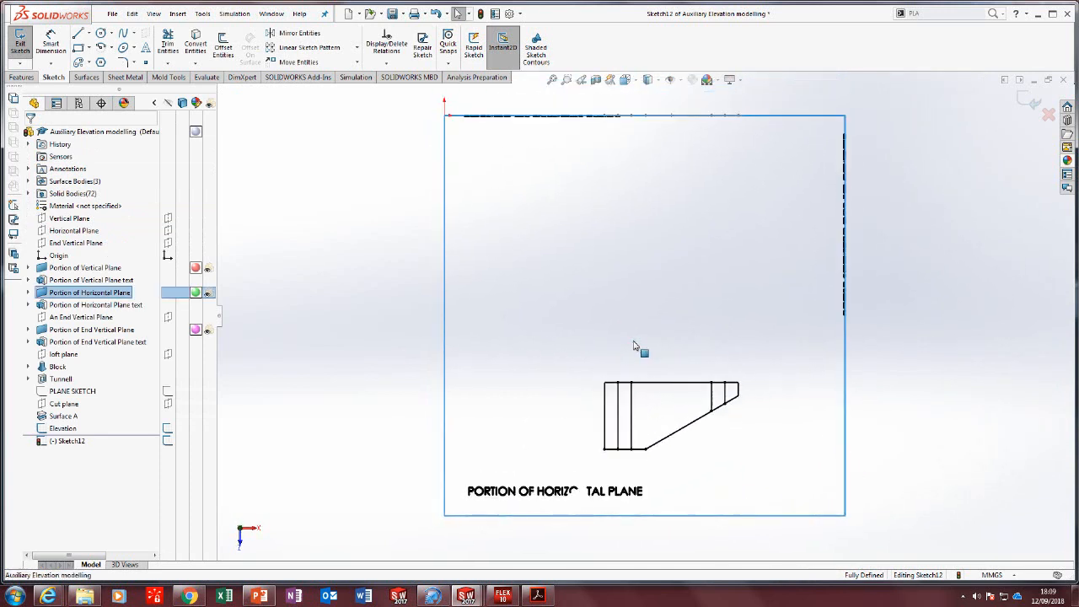
pyautogui.click(196, 37)
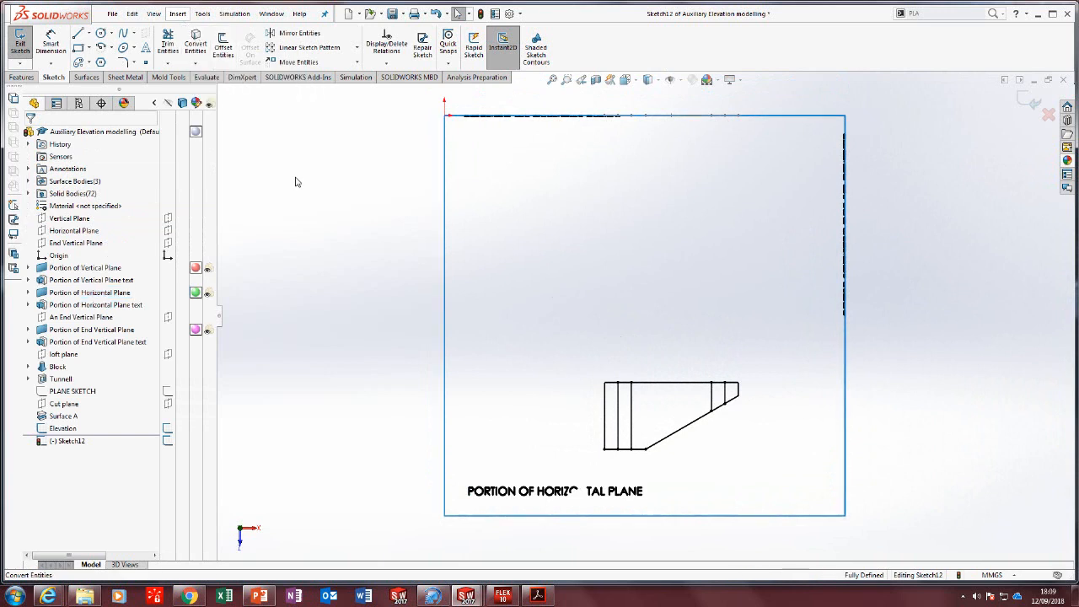
pyautogui.click(605, 409)
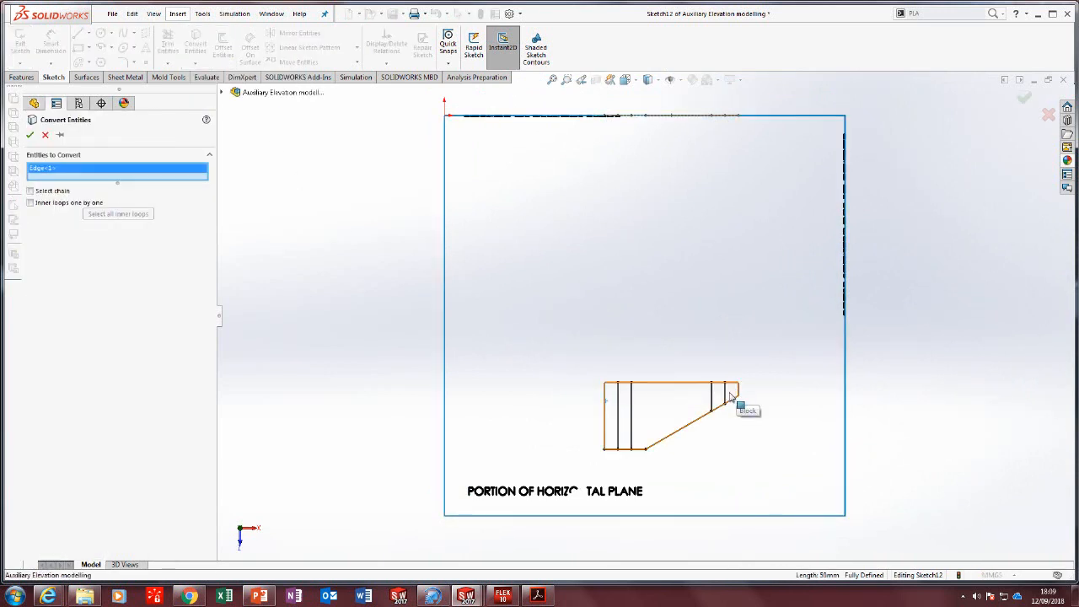
pyautogui.click(30, 135)
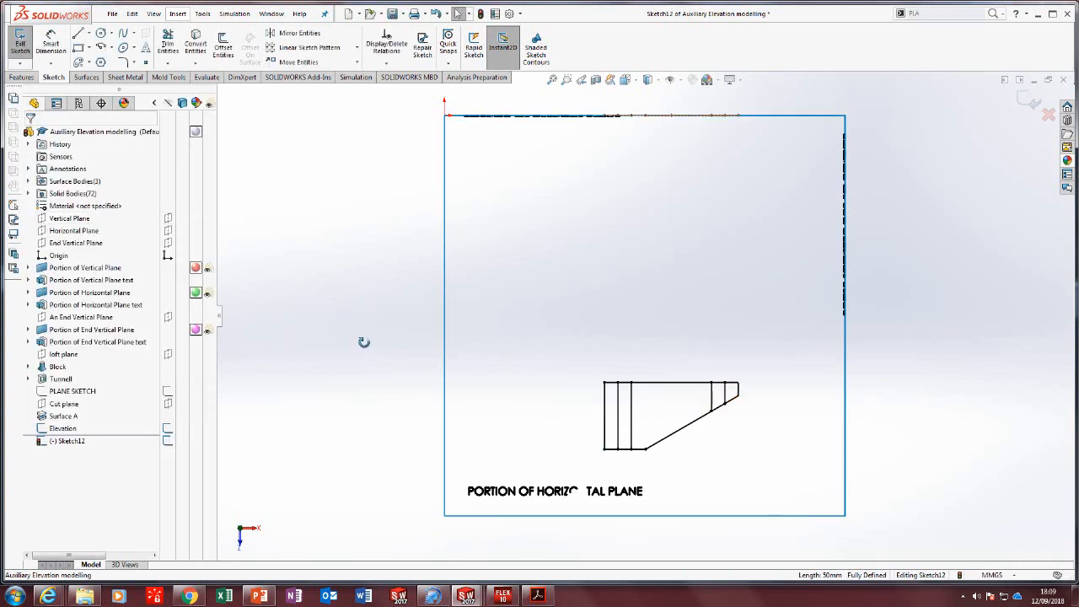
# Convert the block's short right end edge into a sketch entity on the horizontal plane.
pyautogui.moveTo(361, 342)
pyautogui.mouseDown(button='middle')
pyautogui.moveTo(351, 286)
pyautogui.moveTo(373, 329)
pyautogui.mouseUp(button='middle')
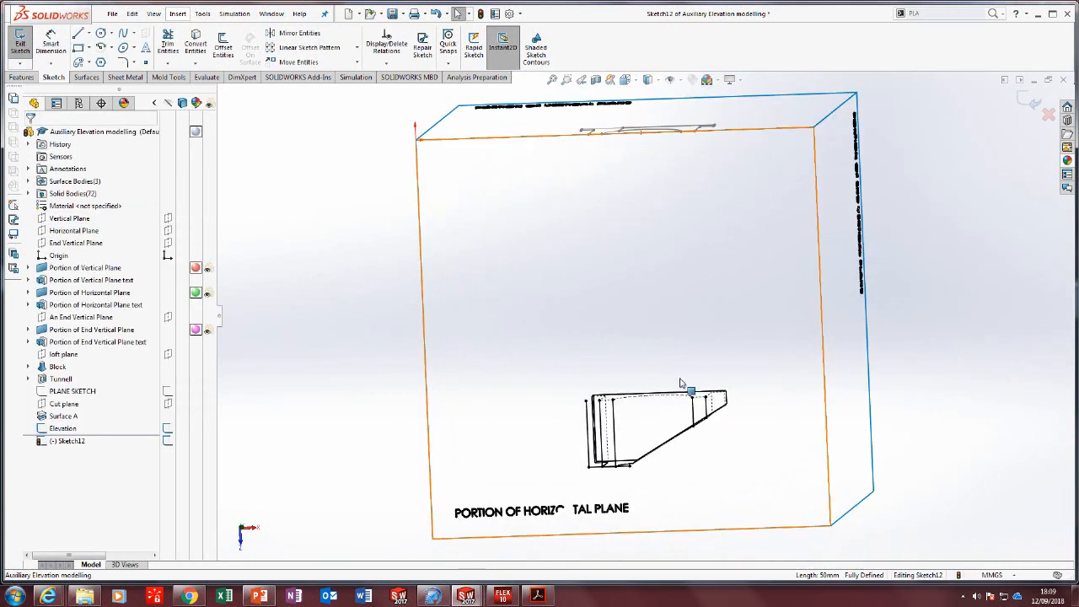
pyautogui.click(200, 46)
pyautogui.scroll(-5, 705, 385)
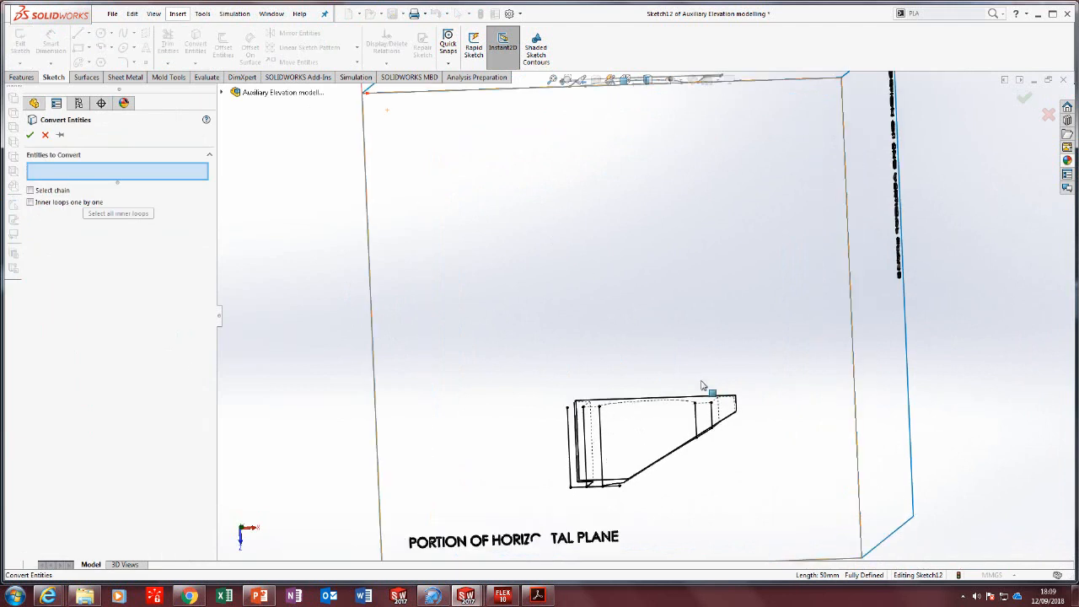
pyautogui.click(754, 411)
pyautogui.press('Return')
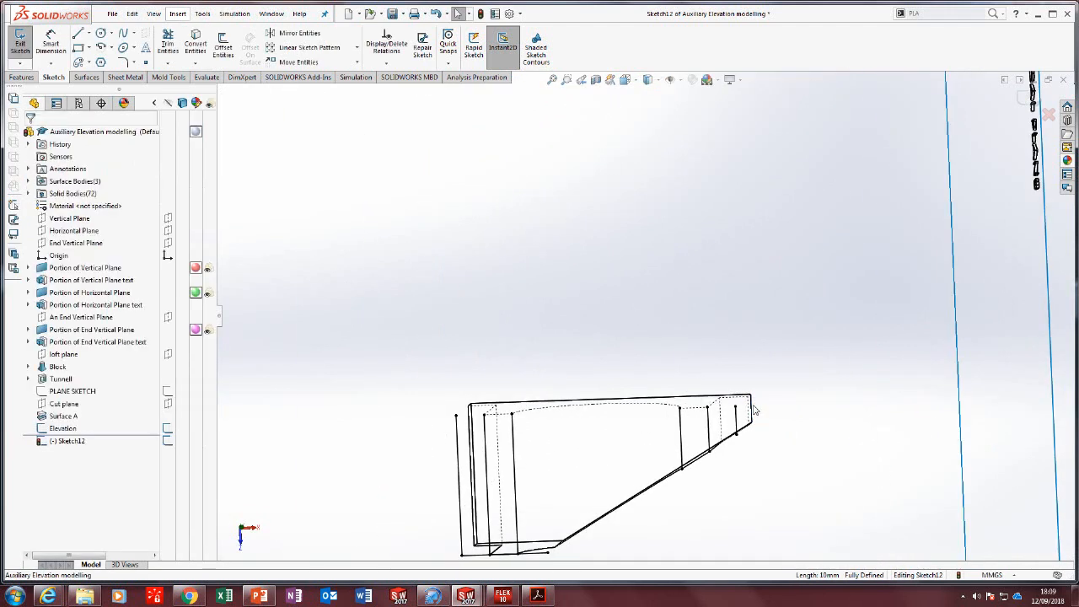
pyautogui.scroll(3, 754, 411)
pyautogui.scroll(-4, 714, 386)
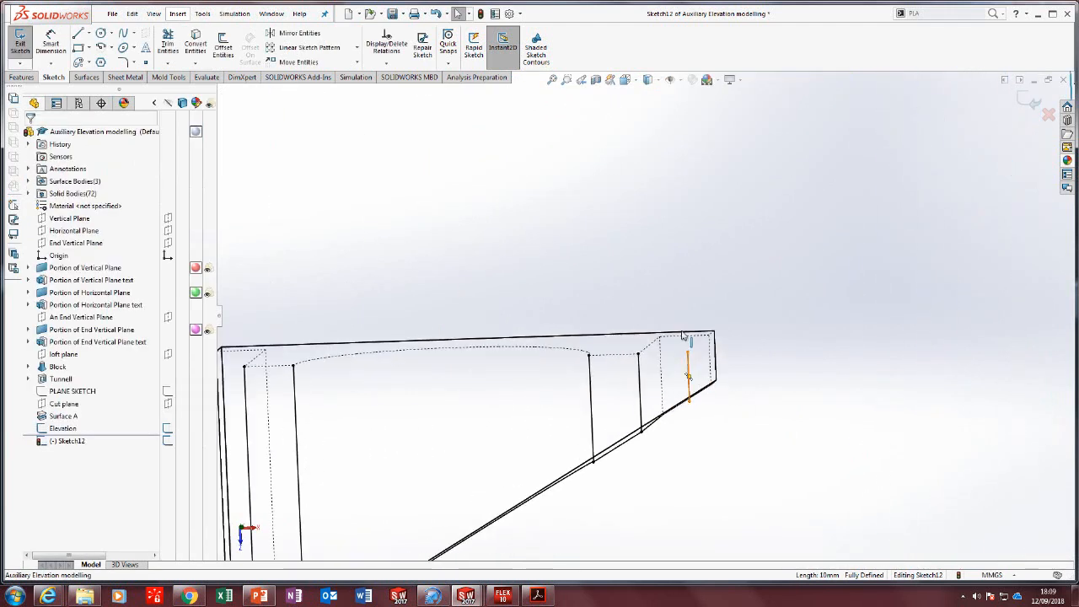
# Convert the block's long straight back edge into a sketch entity on the horizontal plane.
pyautogui.click(196, 46)
pyautogui.click(633, 336)
pyautogui.press('Return')
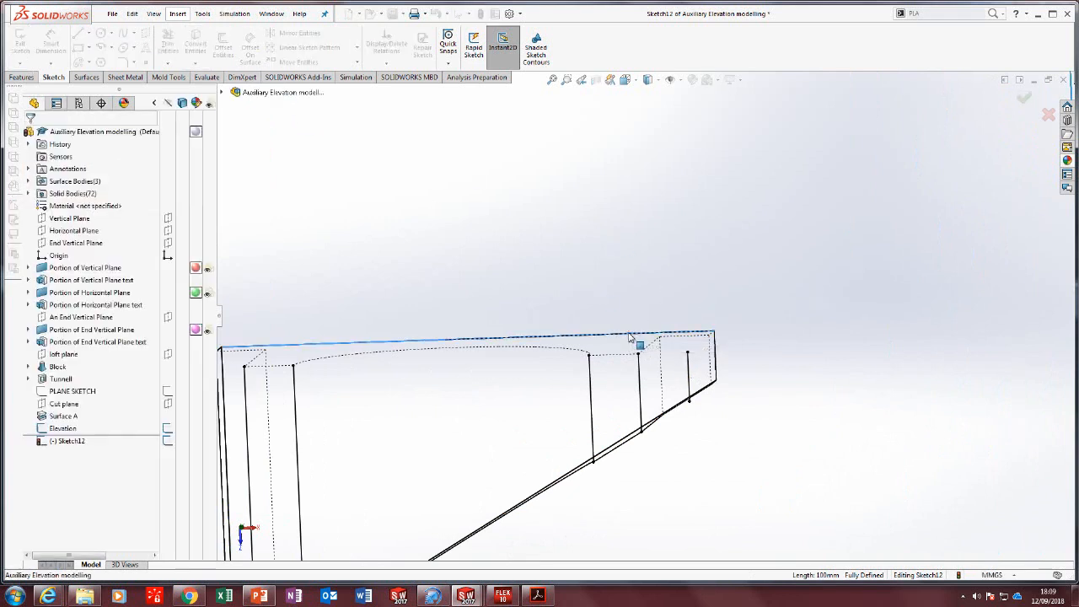
# Convert the block's long sloping cut edge into a sketch entity, then view the plan sketch on the horizontal plane obliquely.
pyautogui.scroll(4, 624, 338)
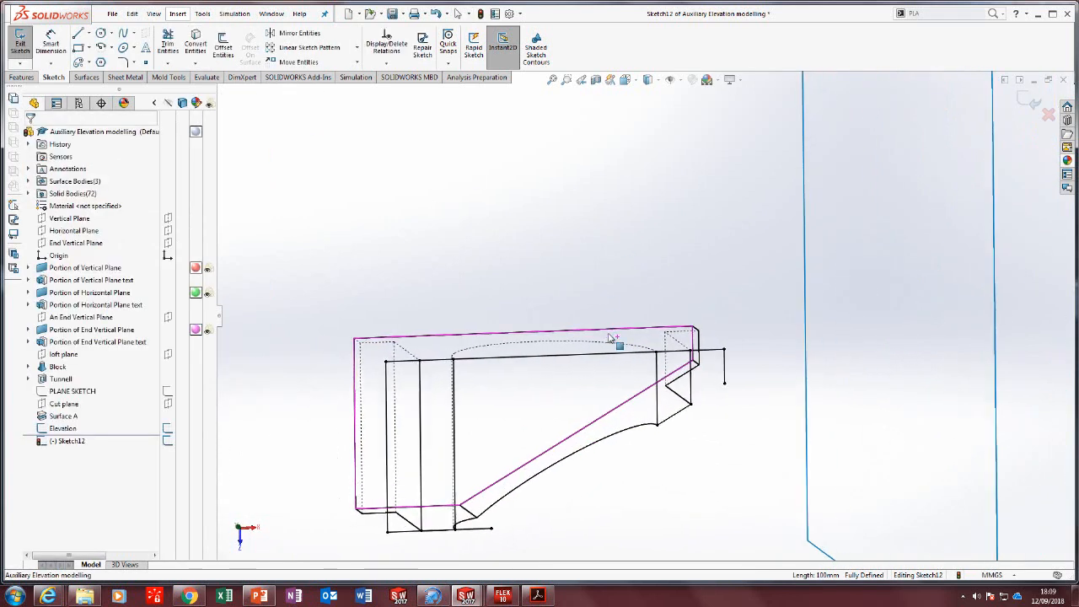
pyautogui.scroll(-3, 611, 337)
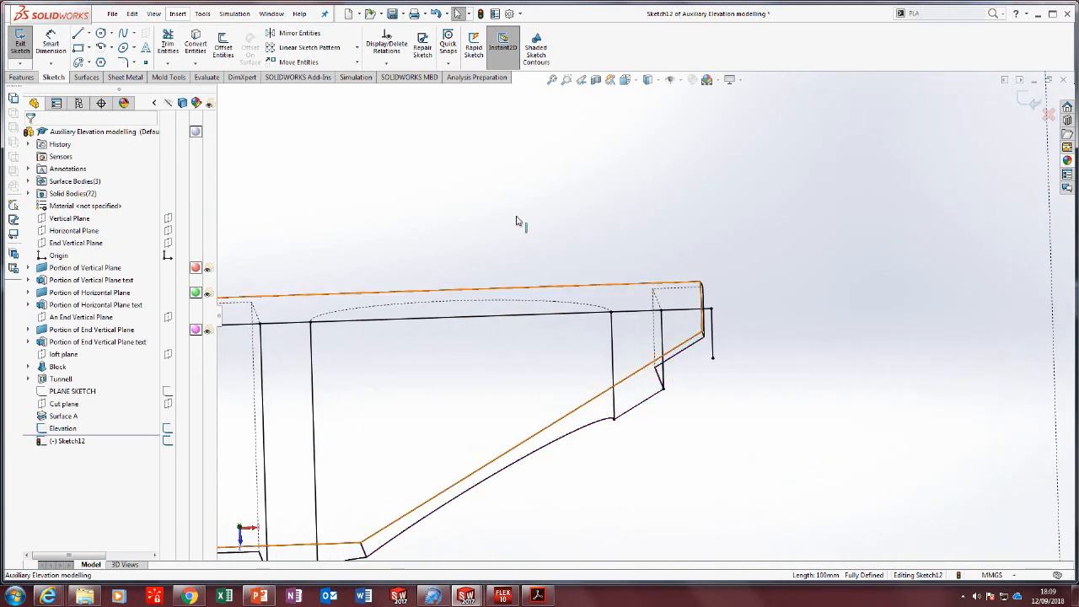
pyautogui.click(196, 46)
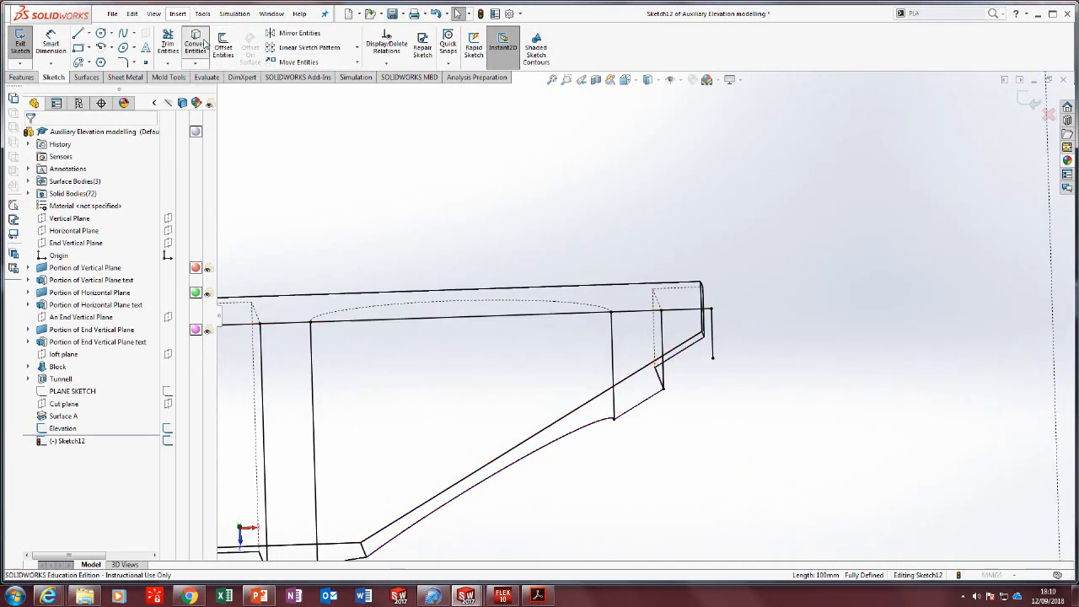
pyautogui.click(556, 424)
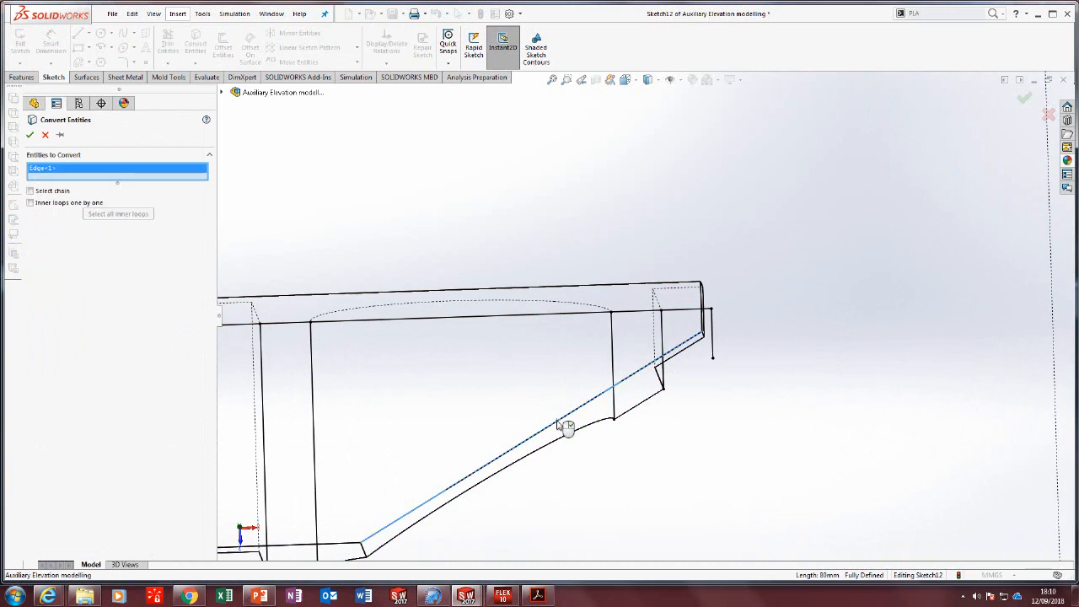
pyautogui.press('Return')
pyautogui.scroll(4, 560, 426)
pyautogui.moveTo(548, 380); pyautogui.dragTo(558, 428, button='middle')
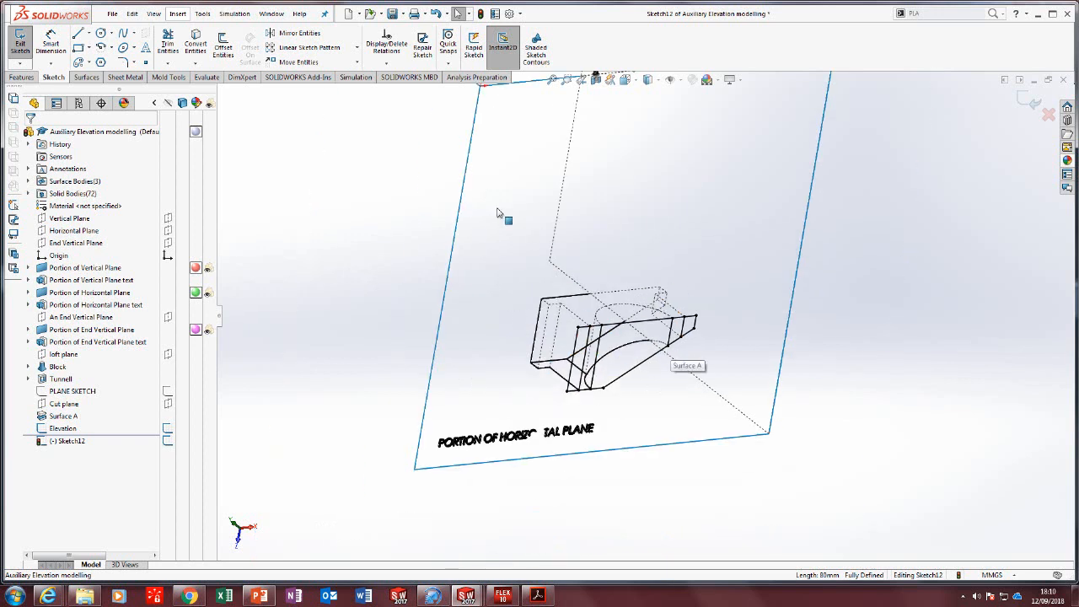
# View the horizontal plane face-on and set the model display to shaded with edges.
pyautogui.click(497, 212)
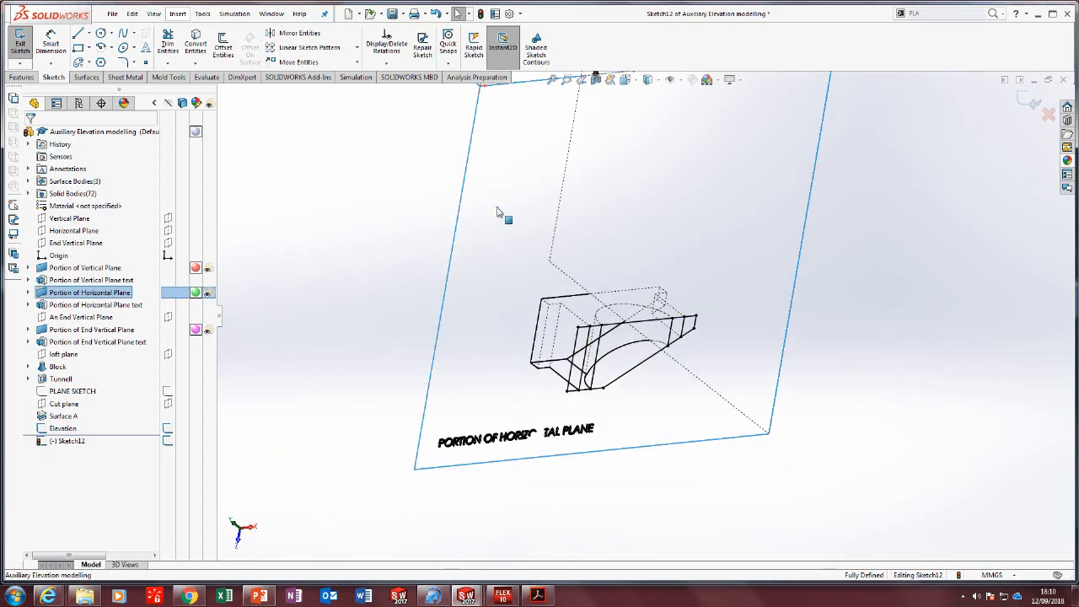
pyautogui.hotkey('ctrl', '8')
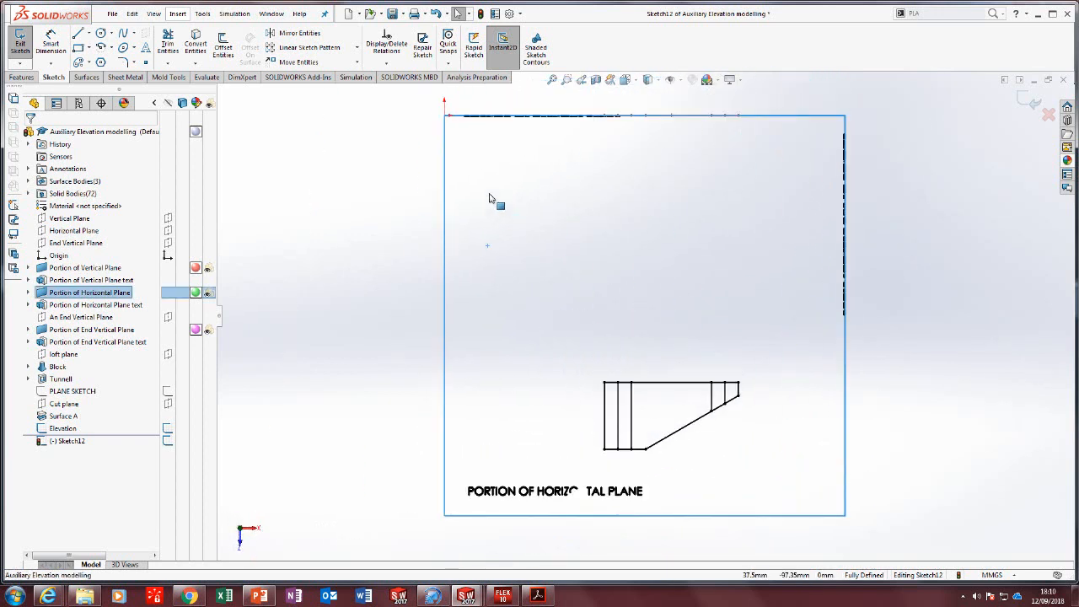
pyautogui.click(649, 80)
pyautogui.click(650, 97)
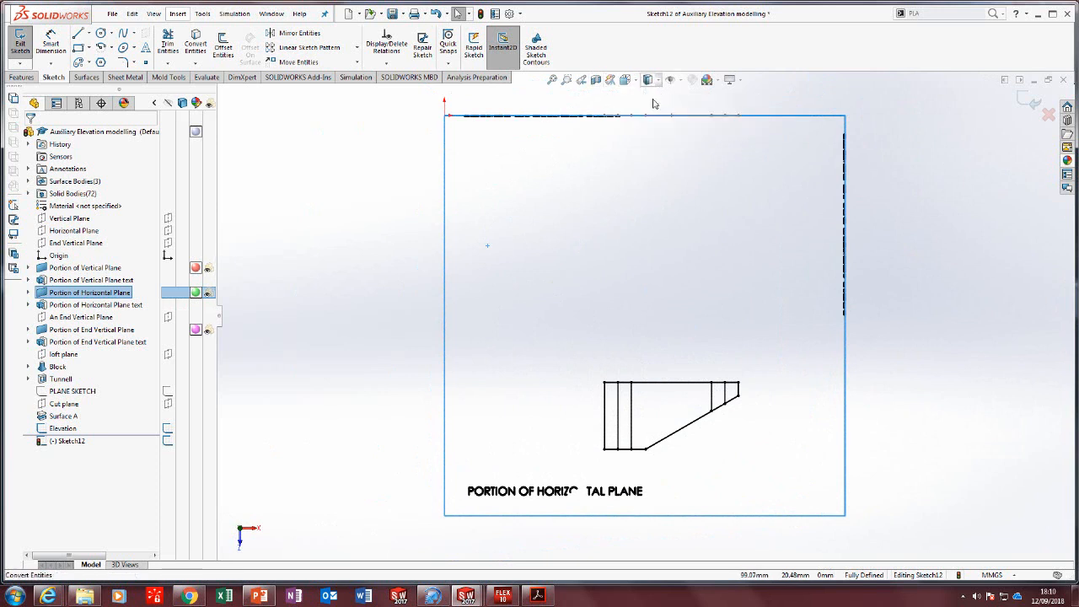
# Convert the four inner vertical lines of the plan-view sketch to construction geometry and exit the sketch.
pyautogui.scroll(-3, 763, 436)
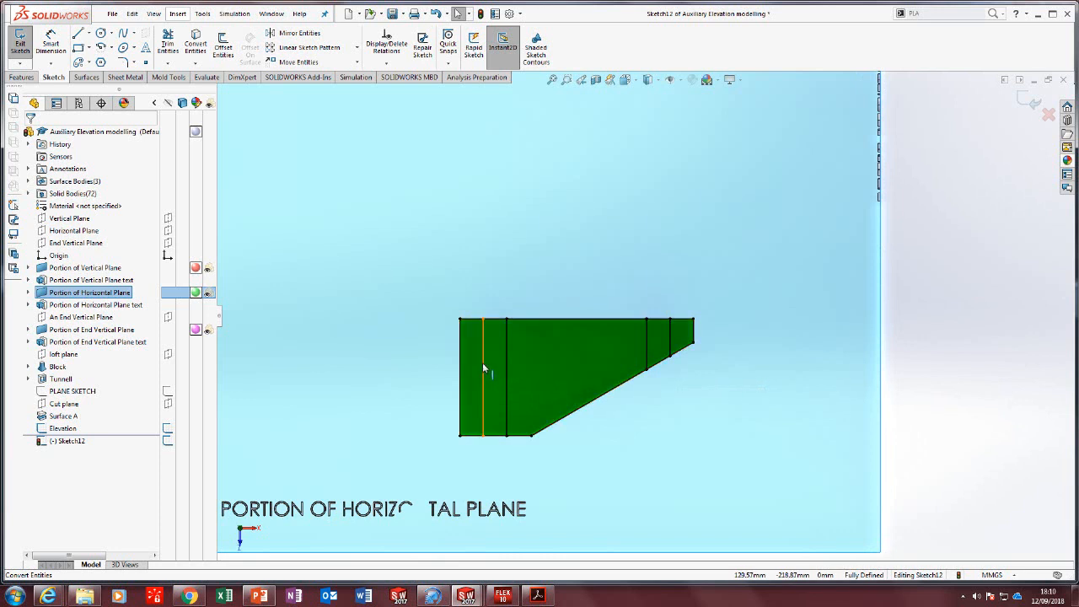
pyautogui.click(483, 364)
pyautogui.keyDown('ctrl'); pyautogui.click(507, 362); pyautogui.keyUp('ctrl')
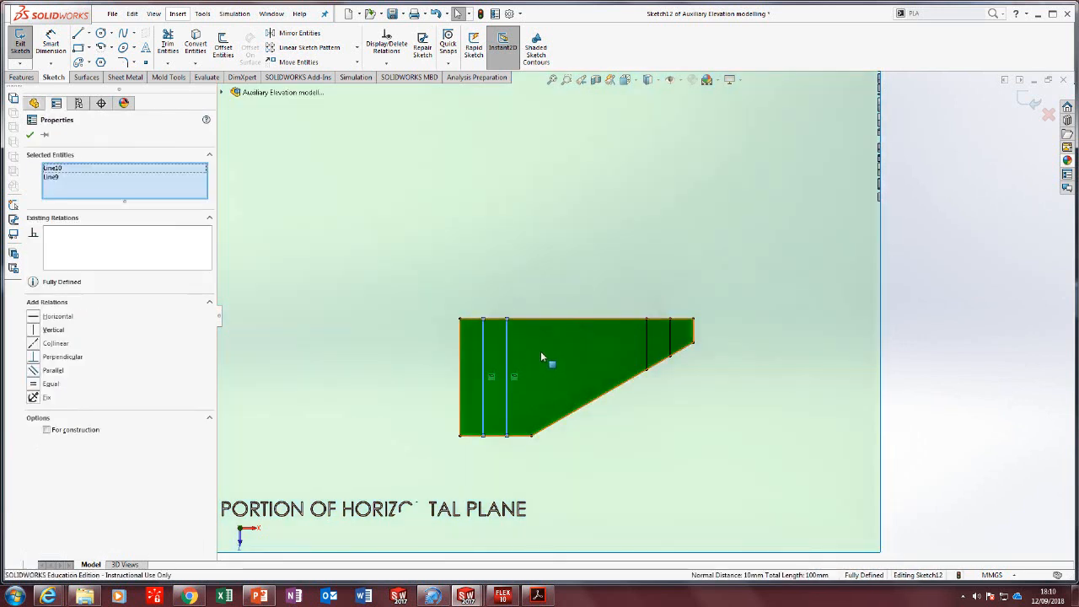
pyautogui.keyDown('ctrl'); pyautogui.click(647, 337); pyautogui.keyUp('ctrl')
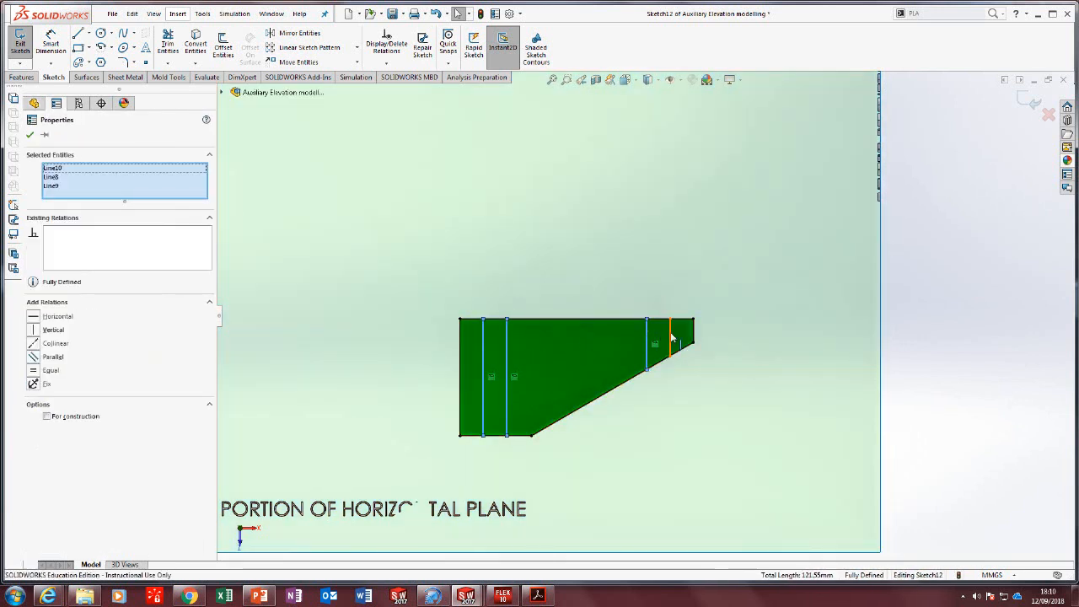
pyautogui.keyDown('ctrl'); pyautogui.click(670, 339); pyautogui.keyUp('ctrl')
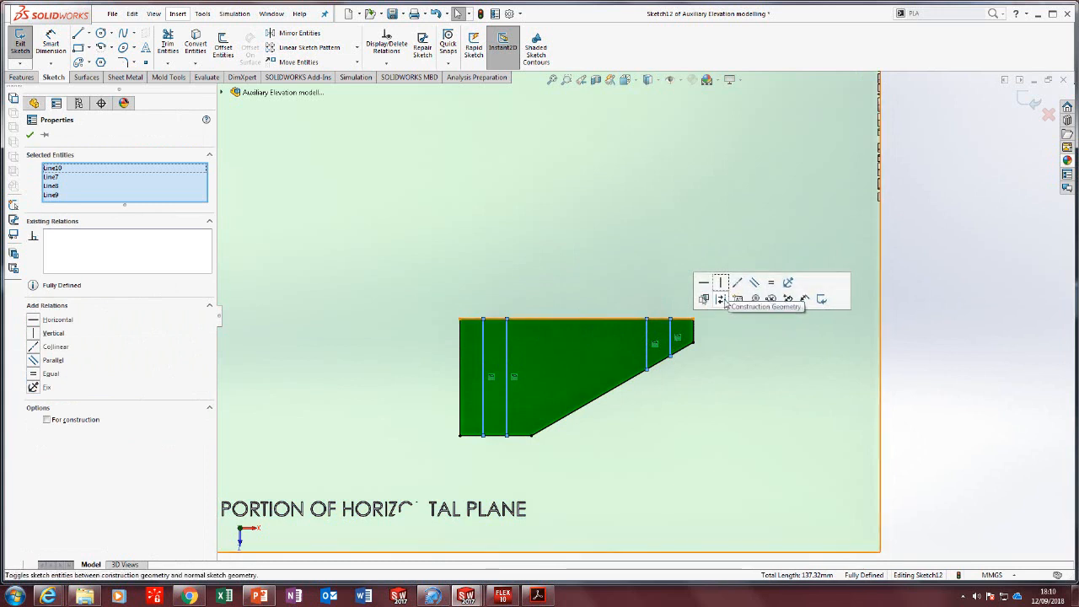
pyautogui.click(723, 301)
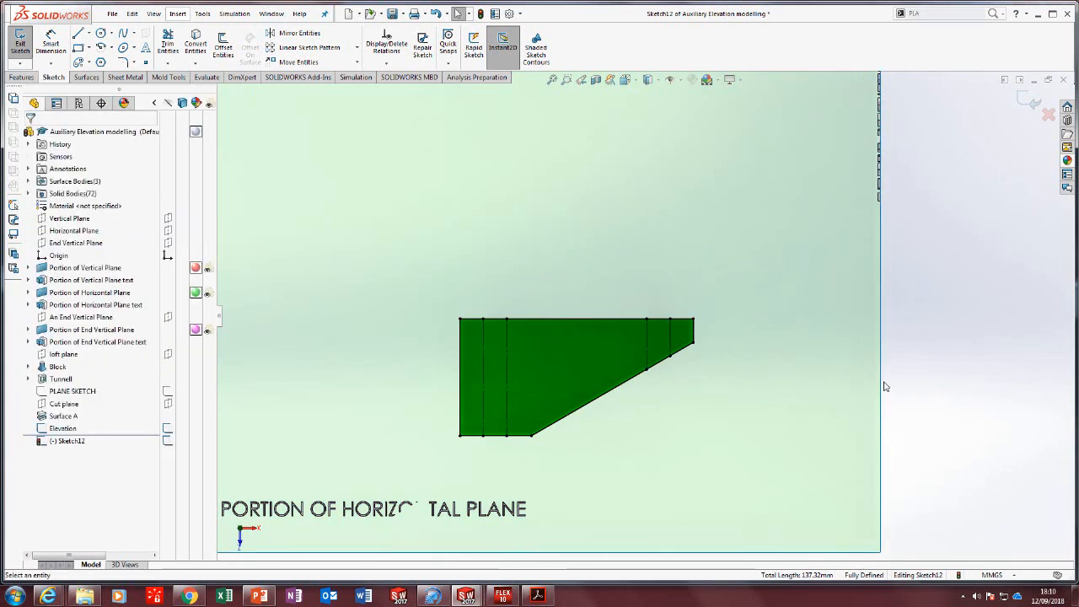
pyautogui.scroll(3, 659, 394)
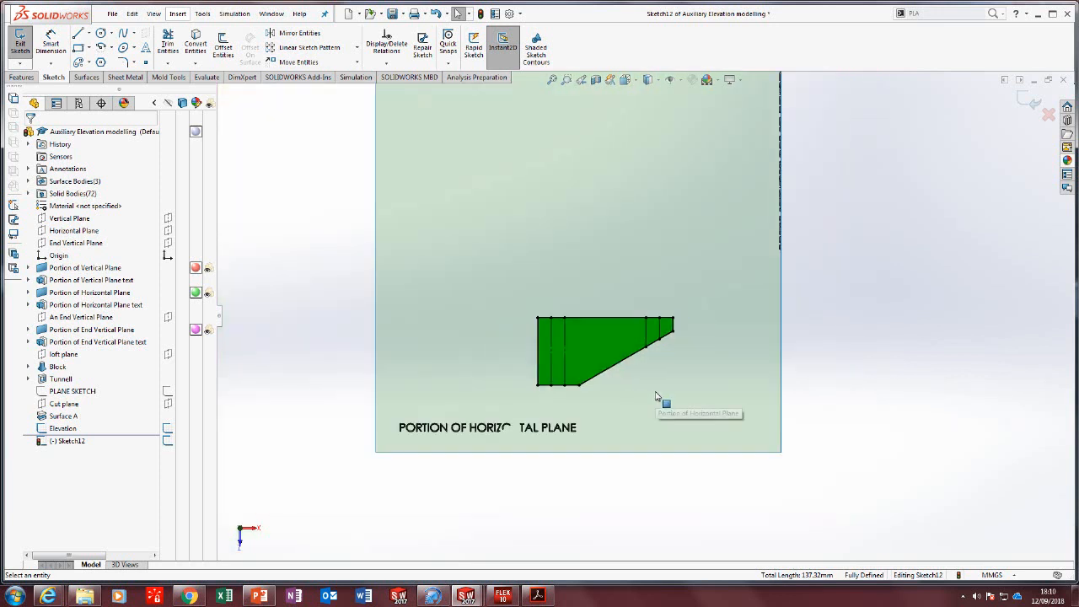
pyautogui.moveTo(658, 395); pyautogui.dragTo(600, 290, button='middle')
pyautogui.moveTo(639, 474)
pyautogui.mouseDown(button='middle')
pyautogui.moveTo(622, 396)
pyautogui.moveTo(585, 354)
pyautogui.moveTo(549, 345)
pyautogui.moveTo(634, 432)
pyautogui.mouseUp(button='middle')
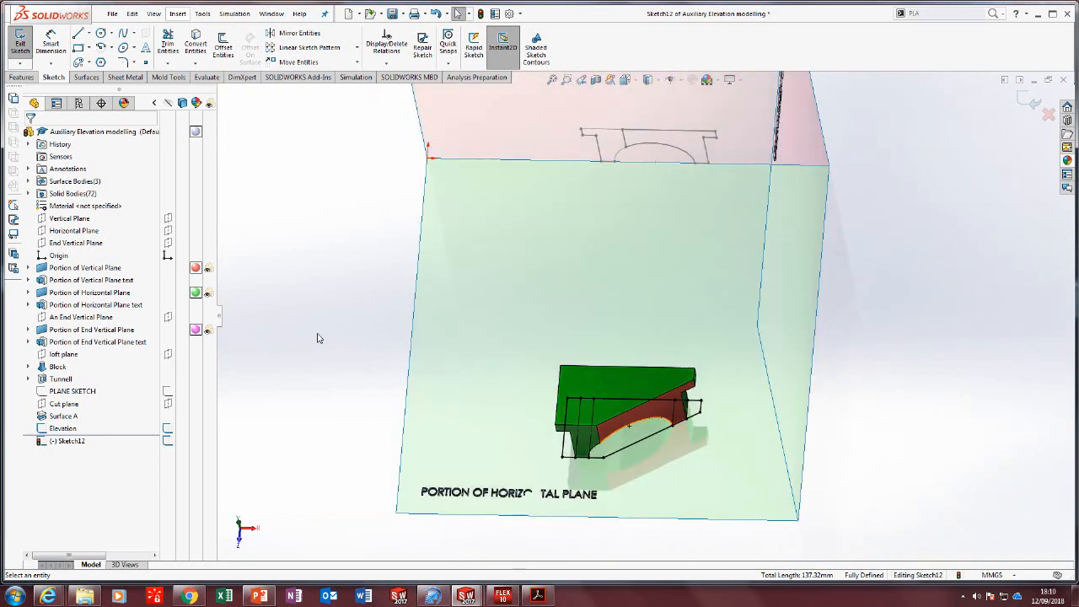
pyautogui.click(19, 55)
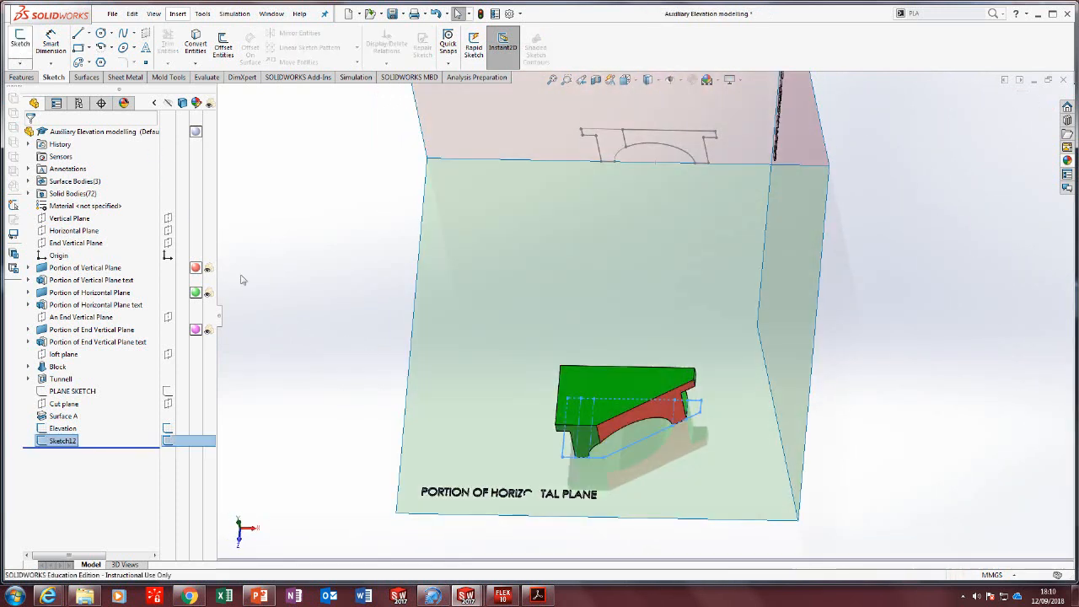
# Rename the newly finished sketch on the horizontal plane as Plan.
pyautogui.click(57, 444)
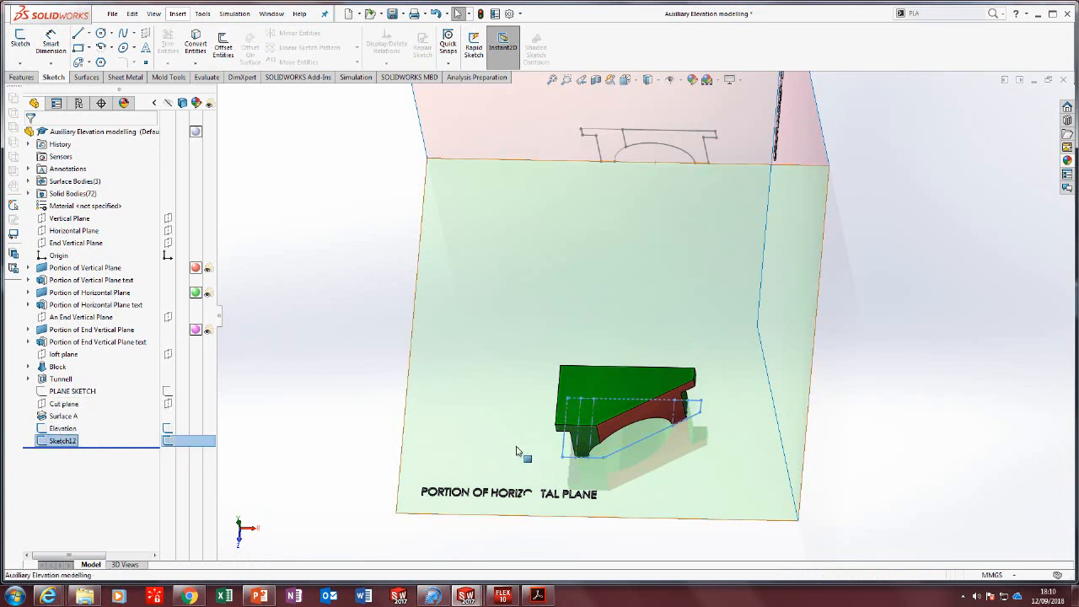
pyautogui.press('F2')
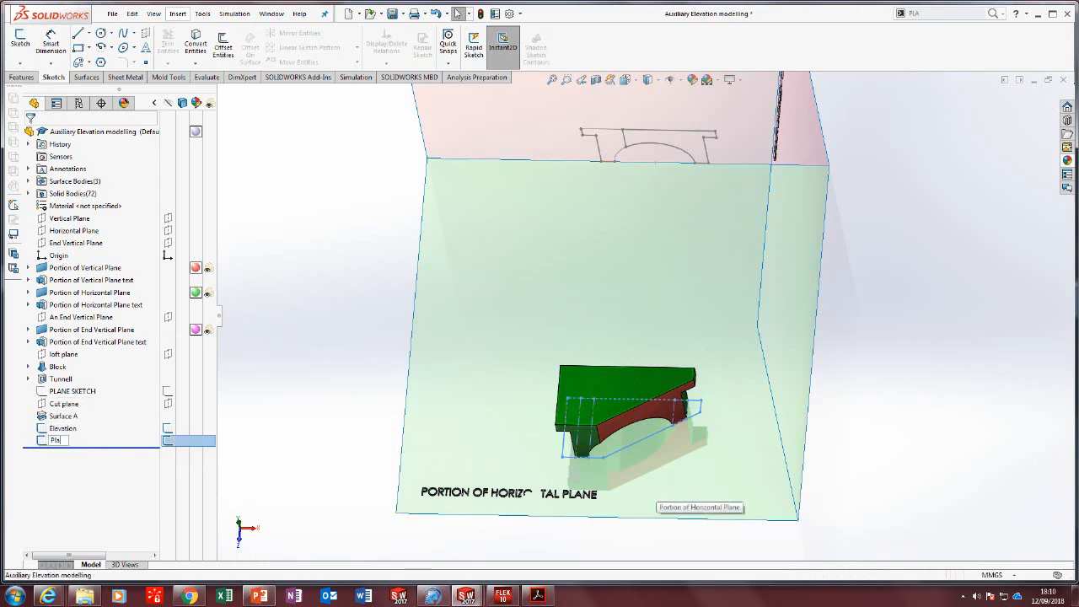
pyautogui.write('Plan')
pyautogui.click(312, 428)
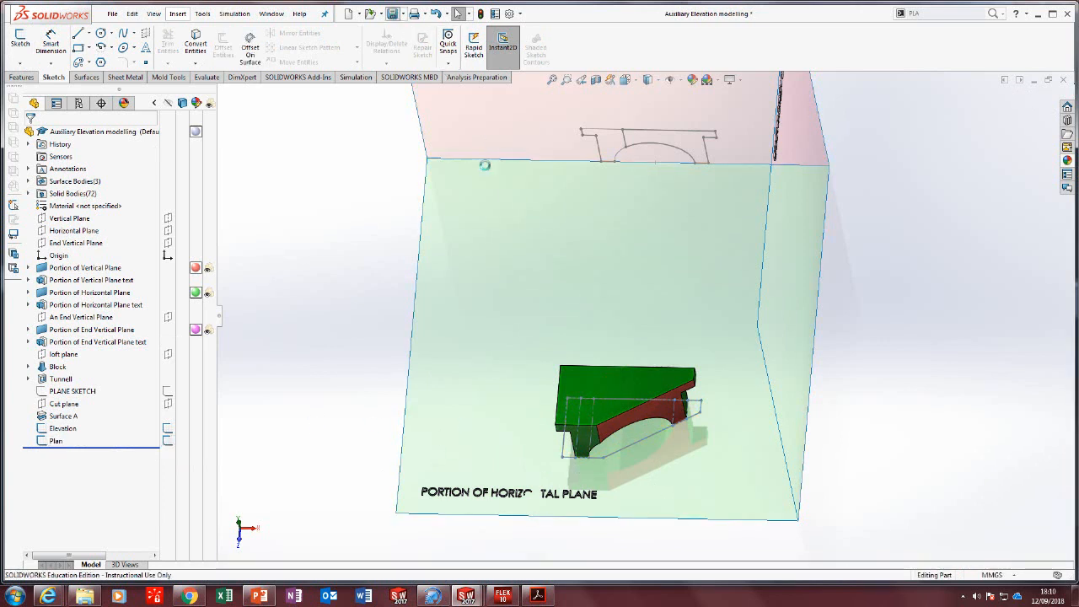
# Find the Edit Sketch or Curve Color command and set the Elevation sketch's colour to black from the standard palette.
pyautogui.moveTo(485, 165); pyautogui.dragTo(628, 327, button='middle')
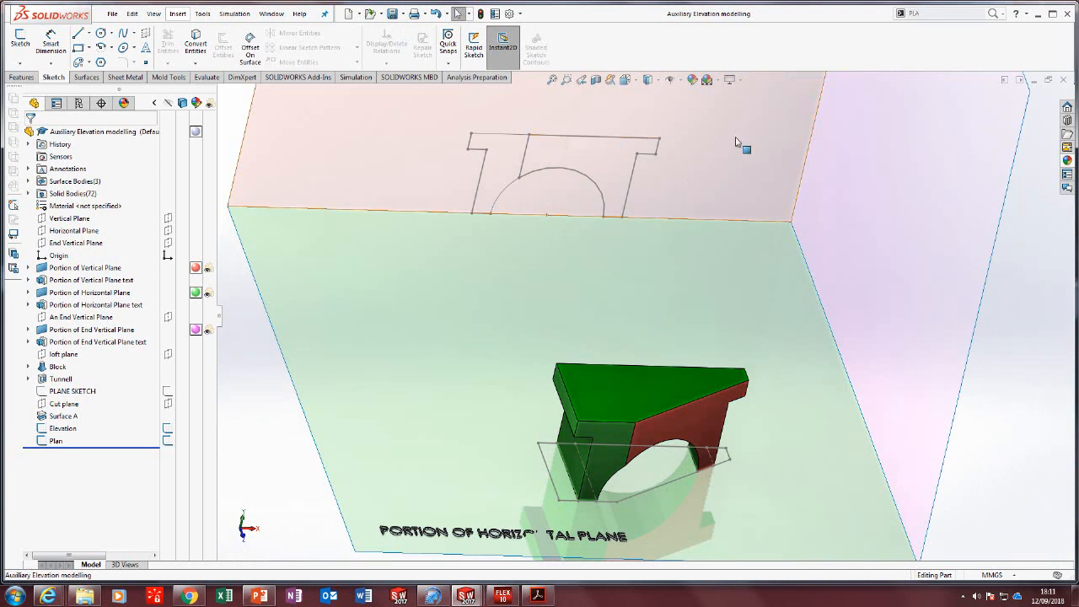
pyautogui.click(1004, 15)
pyautogui.click(936, 12)
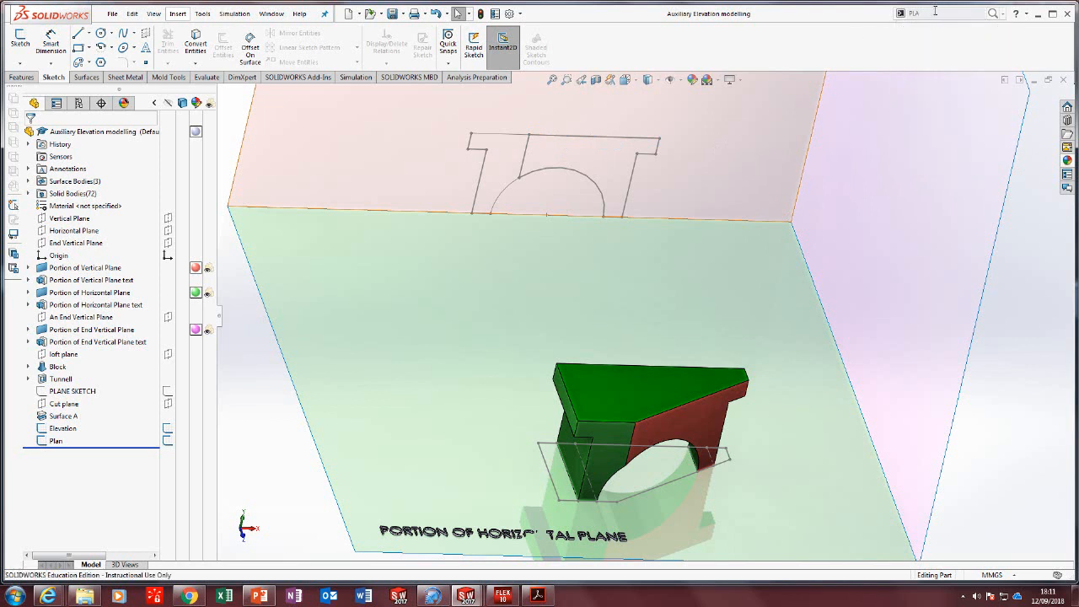
pyautogui.click(934, 12)
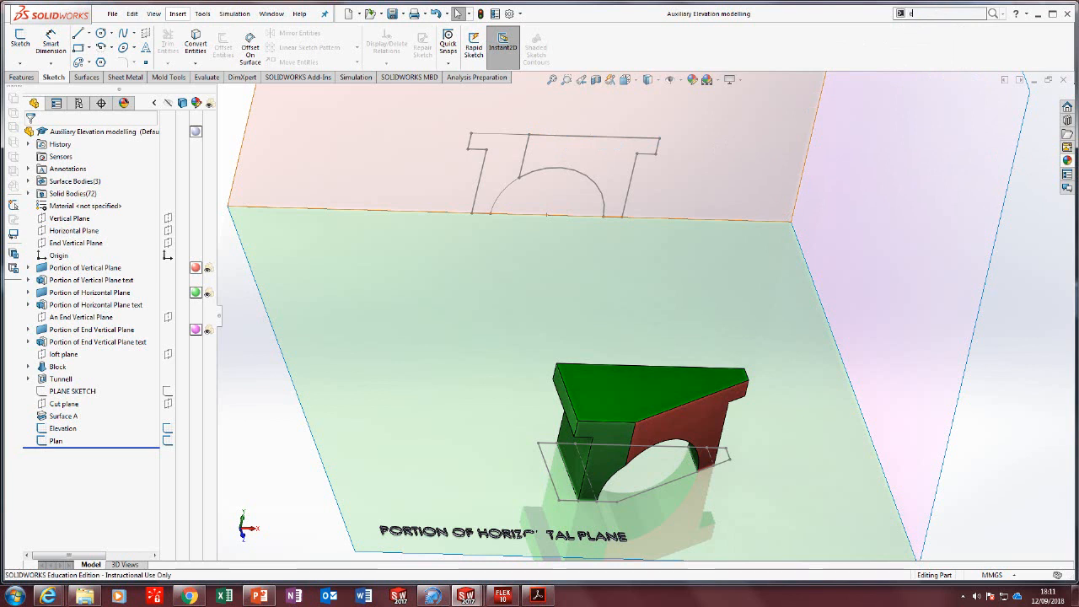
pyautogui.write('edit')
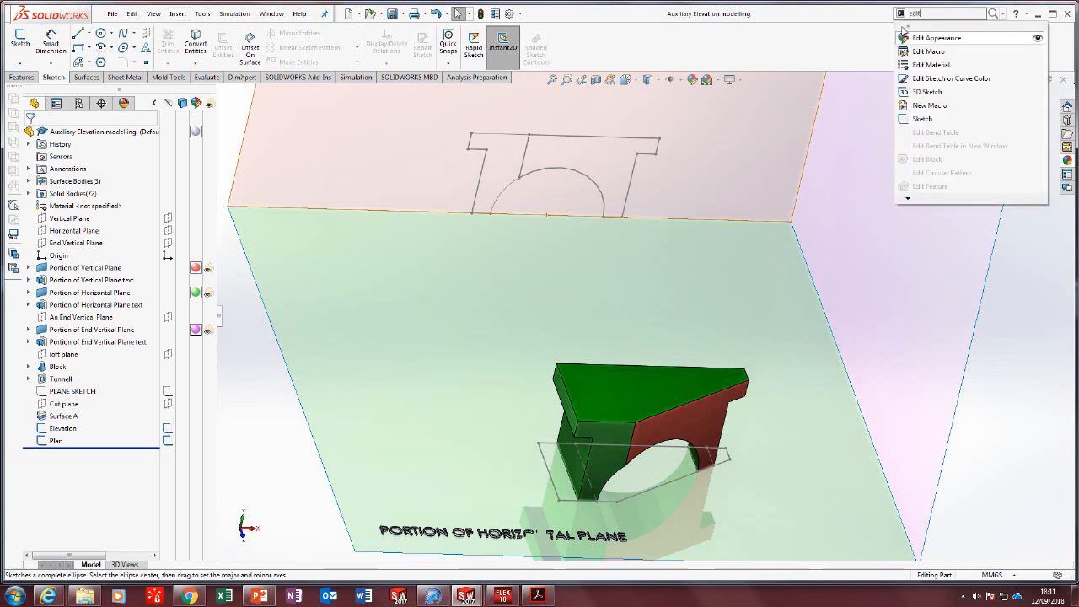
pyautogui.write(' ske')
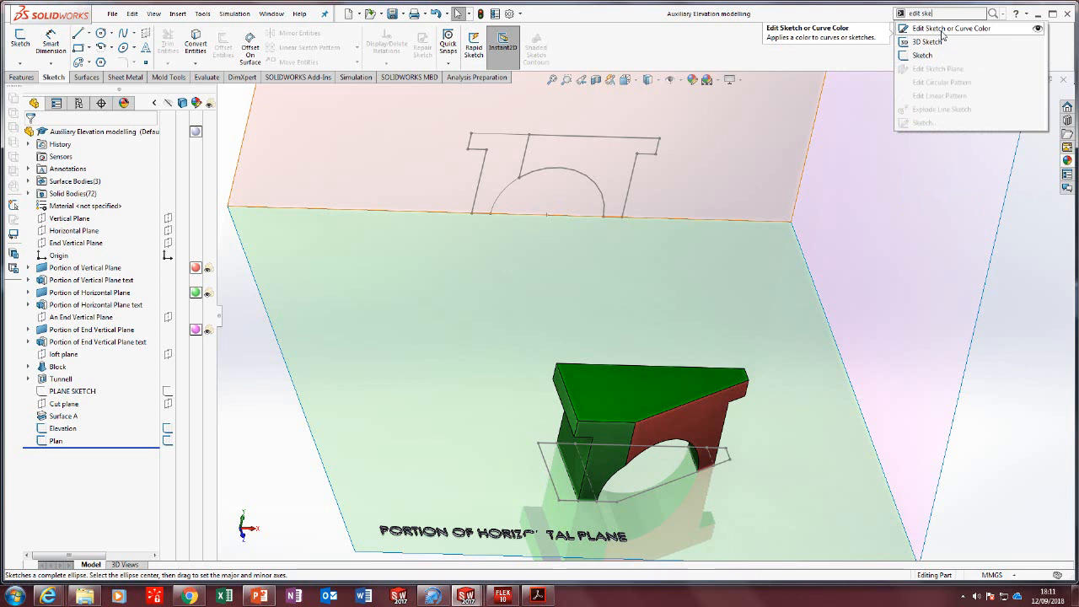
pyautogui.click(942, 31)
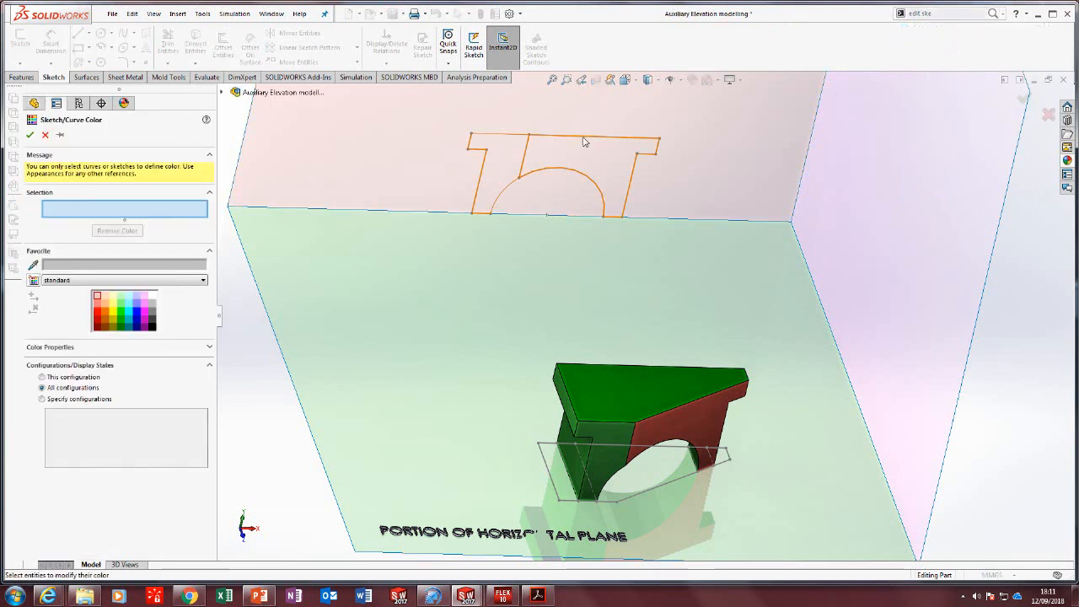
pyautogui.click(583, 141)
pyautogui.click(151, 328)
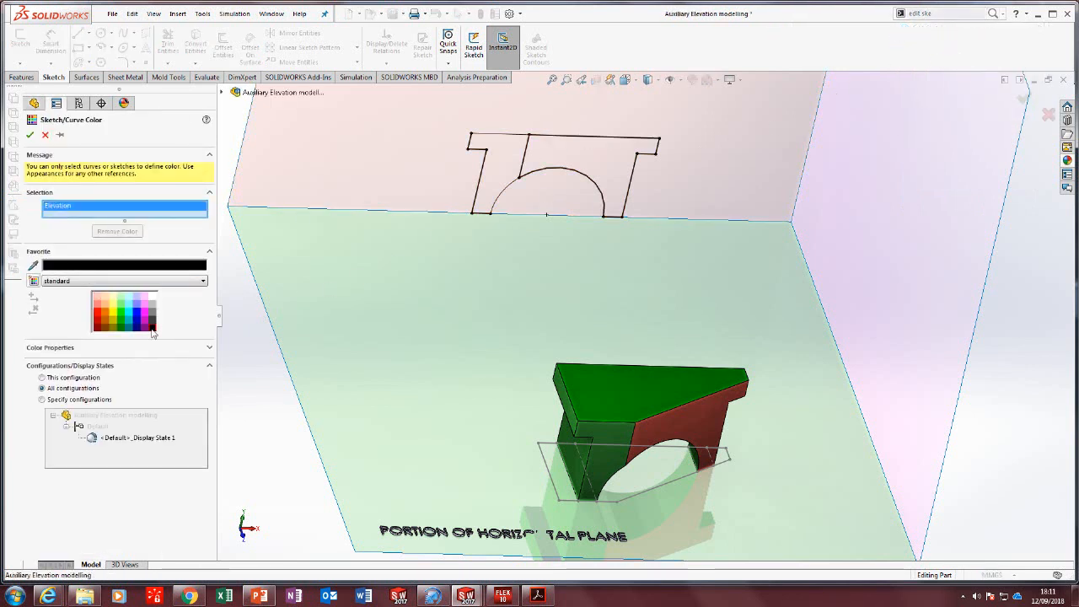
pyautogui.click(31, 136)
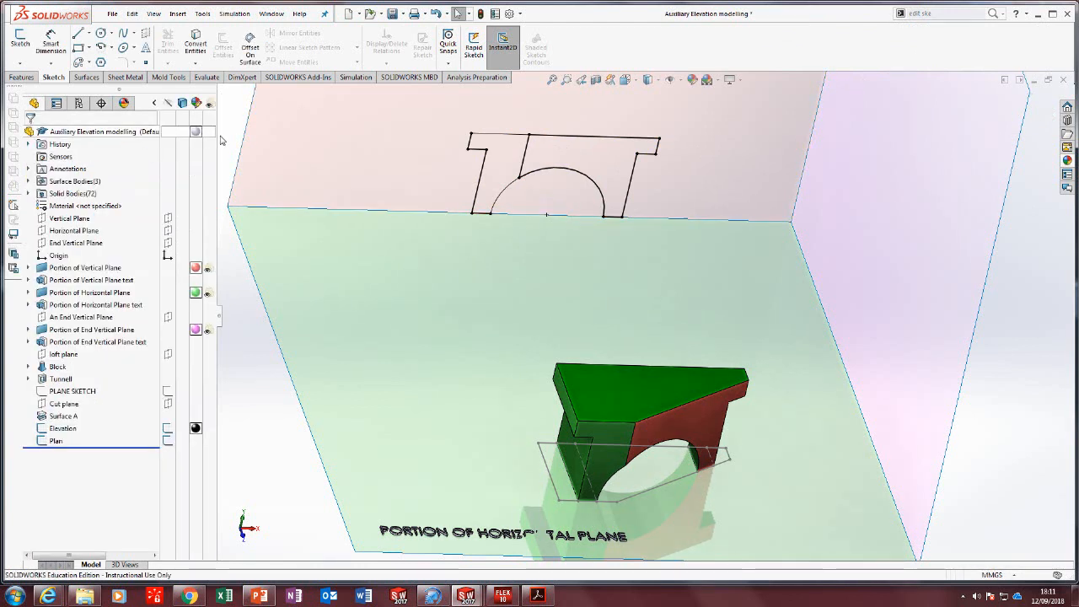
pyautogui.click(530, 174)
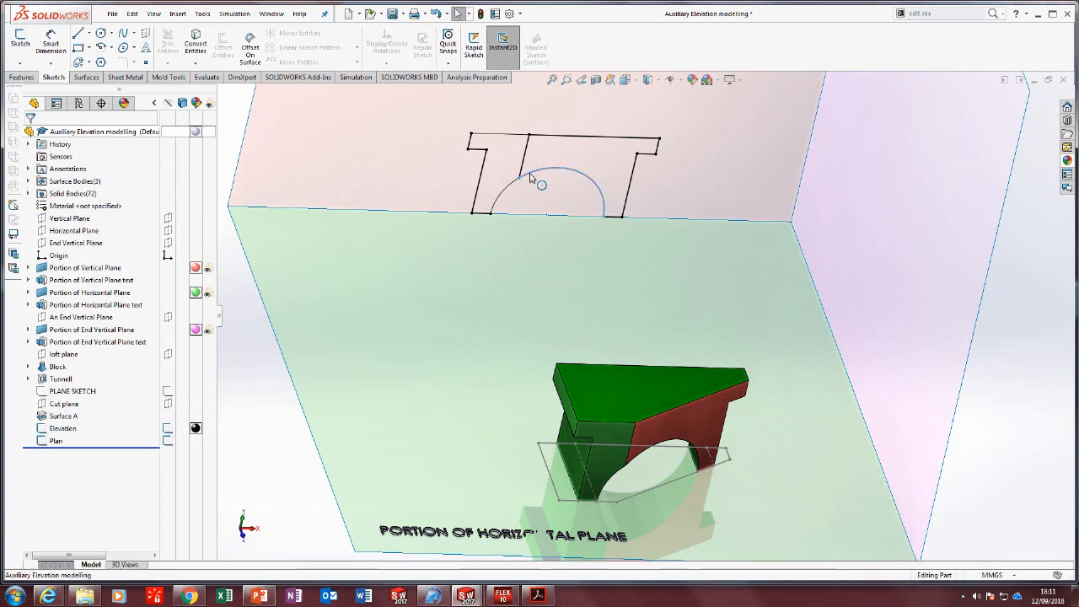
pyautogui.click(249, 408)
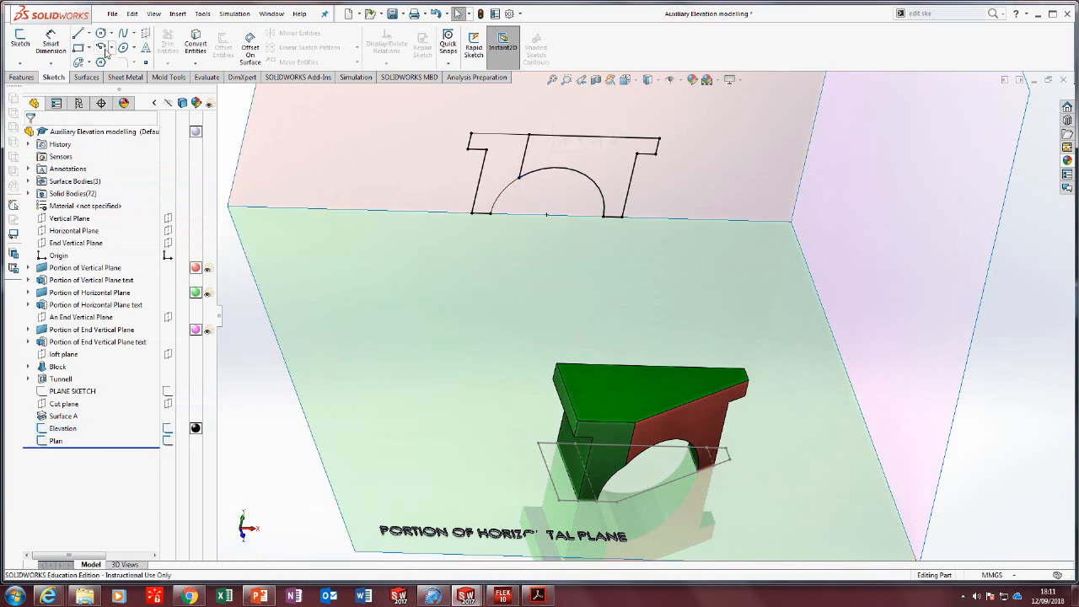
pyautogui.rightClick(494, 139)
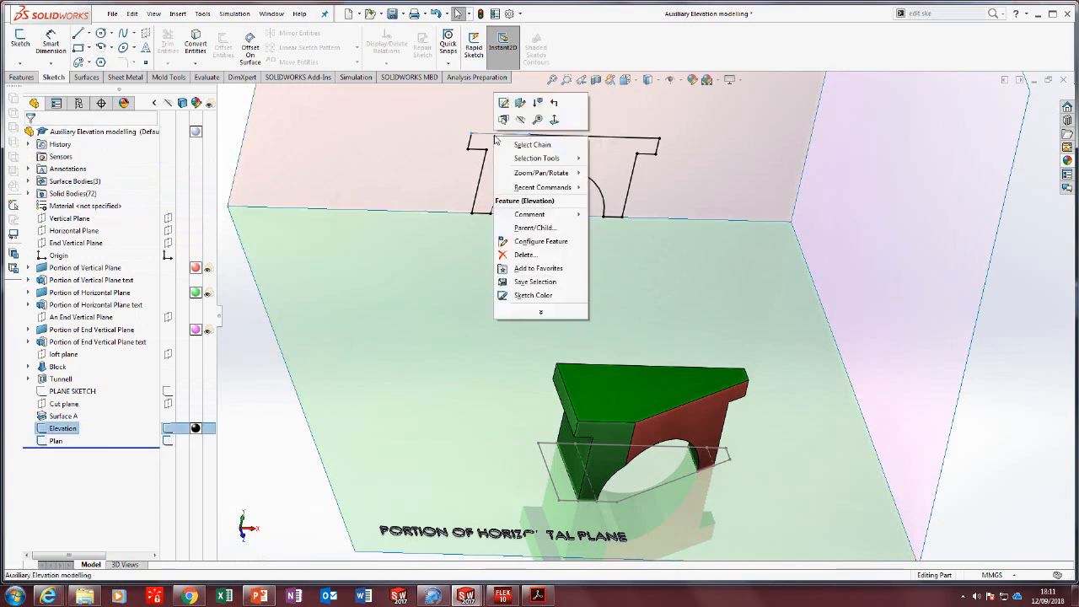
pyautogui.click(503, 103)
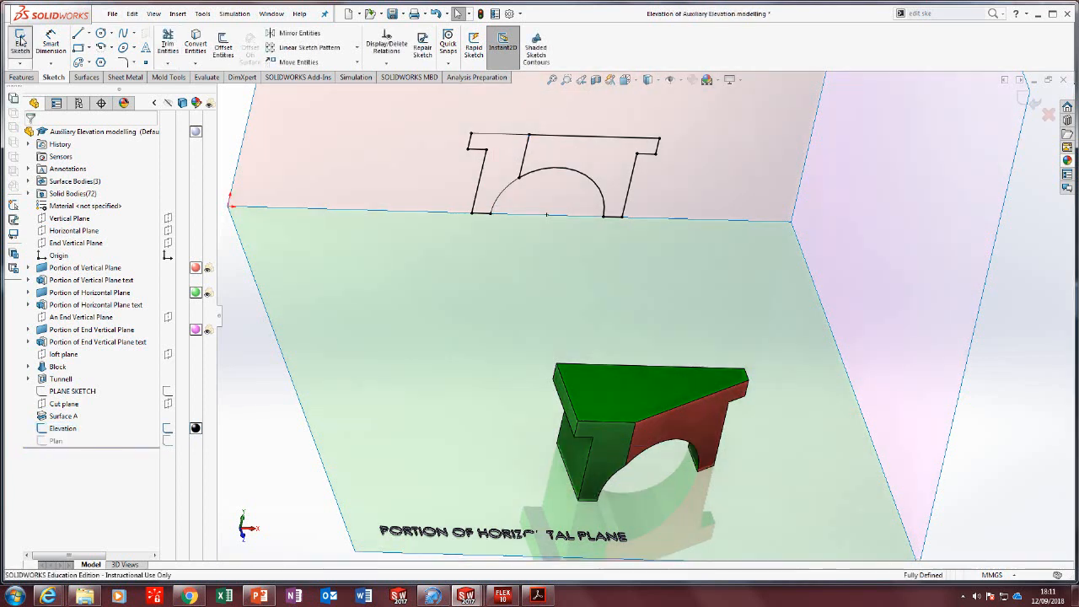
pyautogui.click(20, 42)
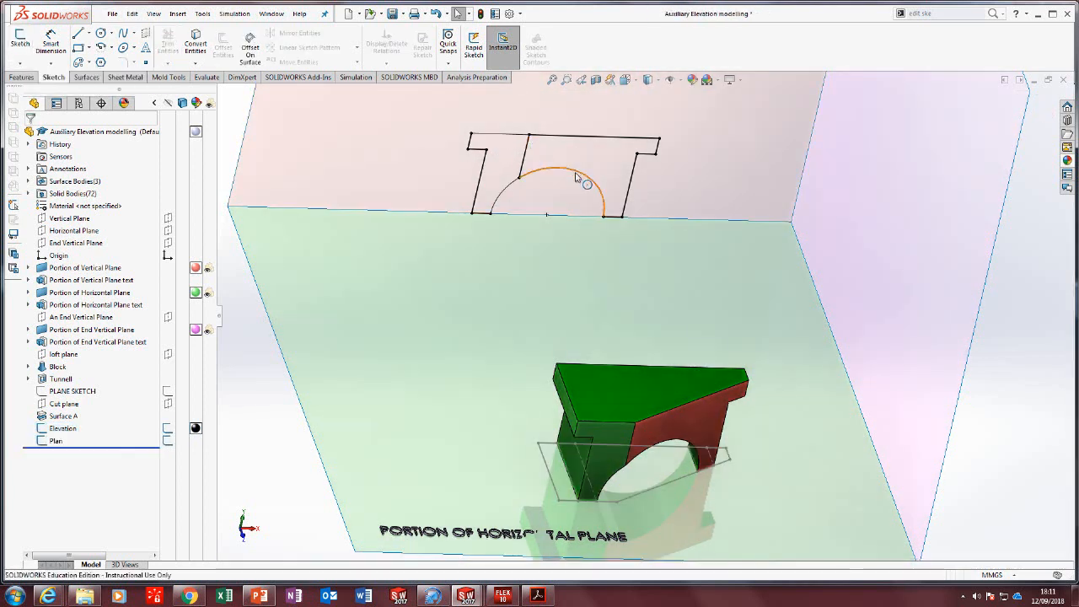
# Start a 3D sketch and draw a projection line from the slab's upper left corner to the matching top corner of the elevation.
pyautogui.scroll(2, 575, 178)
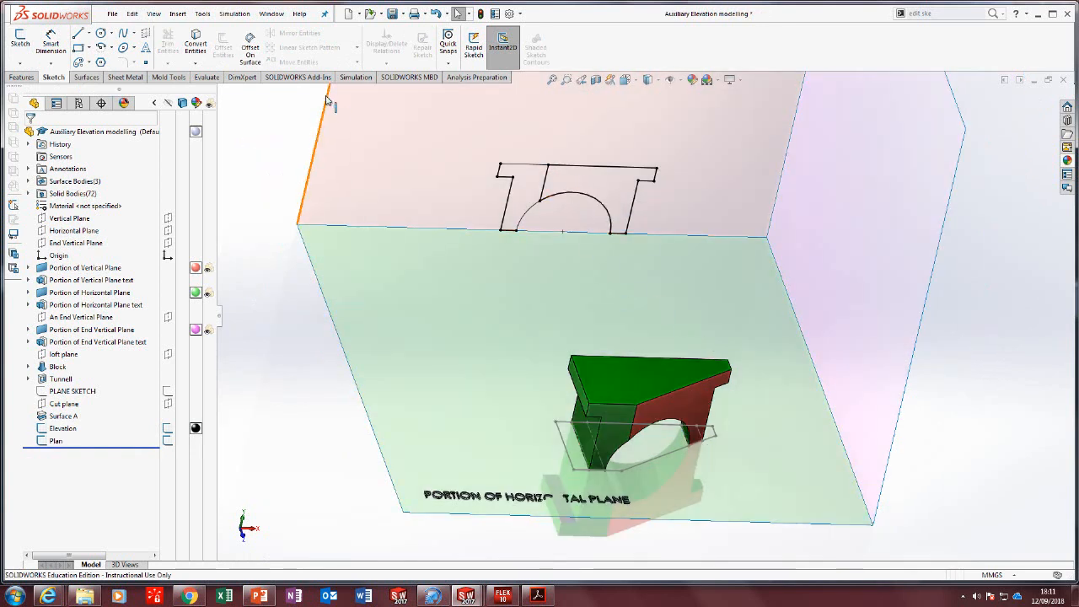
pyautogui.moveTo(649, 342); pyautogui.dragTo(704, 444, button='middle')
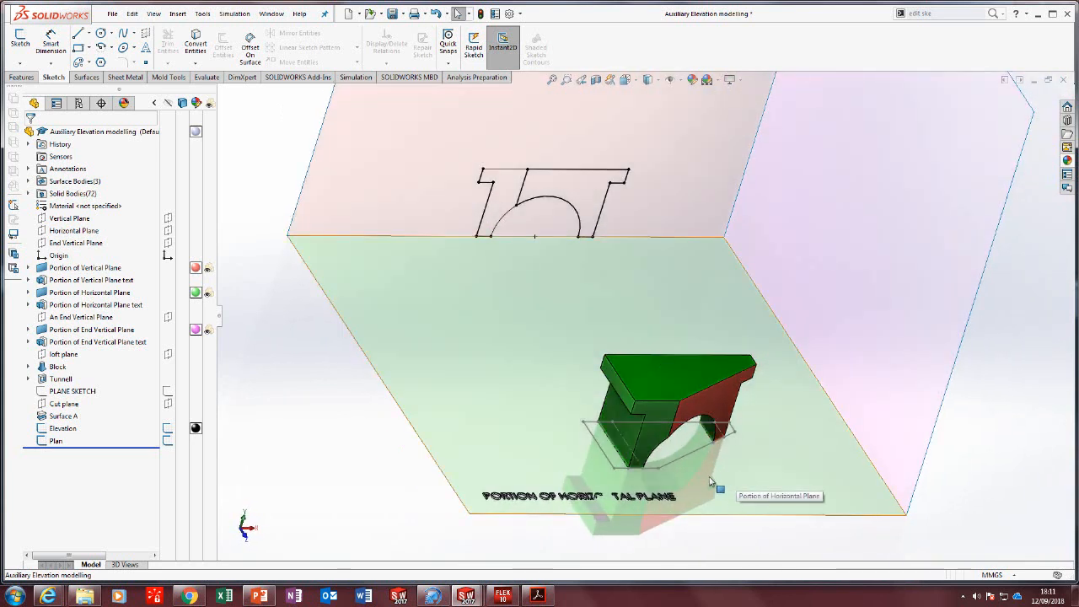
pyautogui.click(20, 65)
pyautogui.click(38, 89)
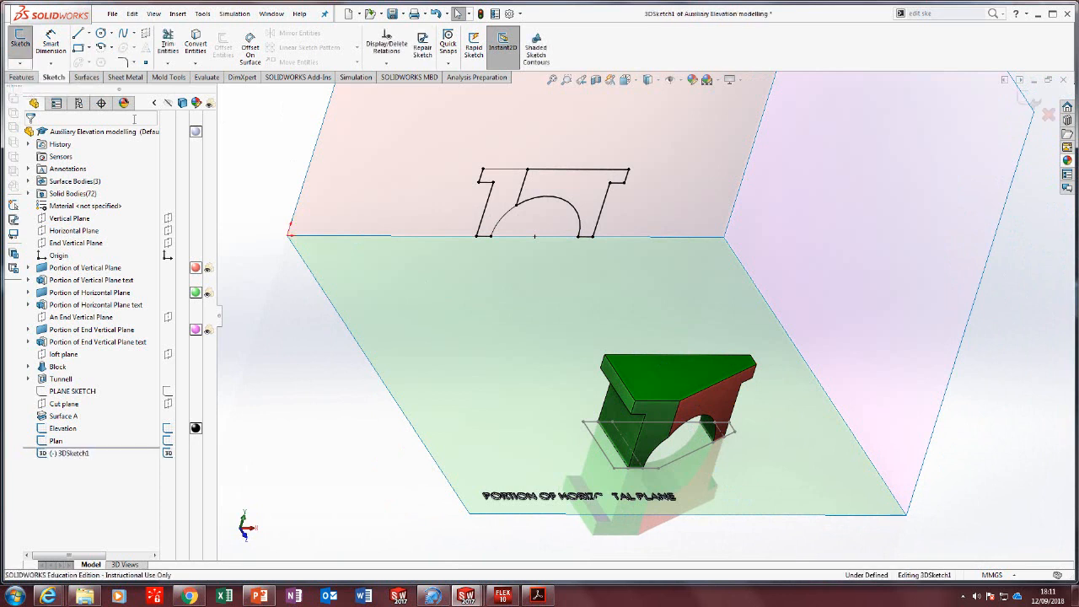
pyautogui.click(78, 36)
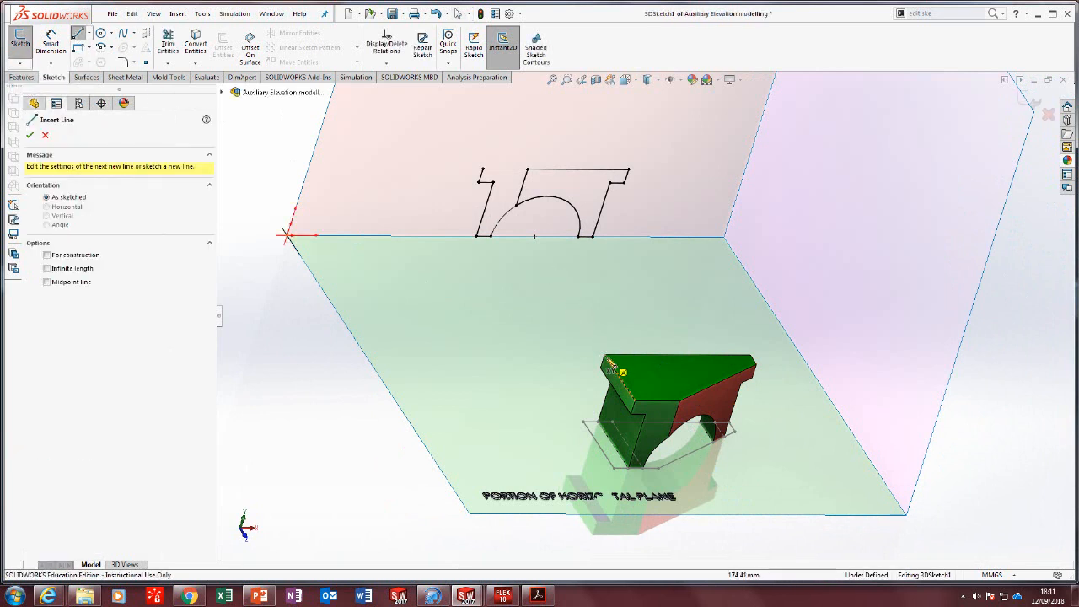
pyautogui.click(604, 356)
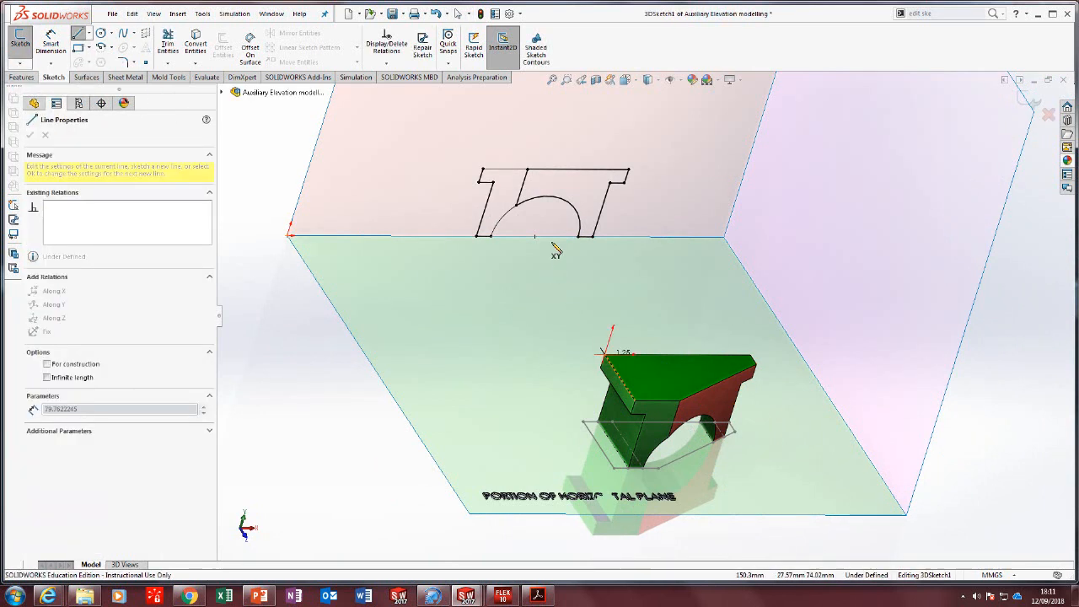
pyautogui.click(482, 171)
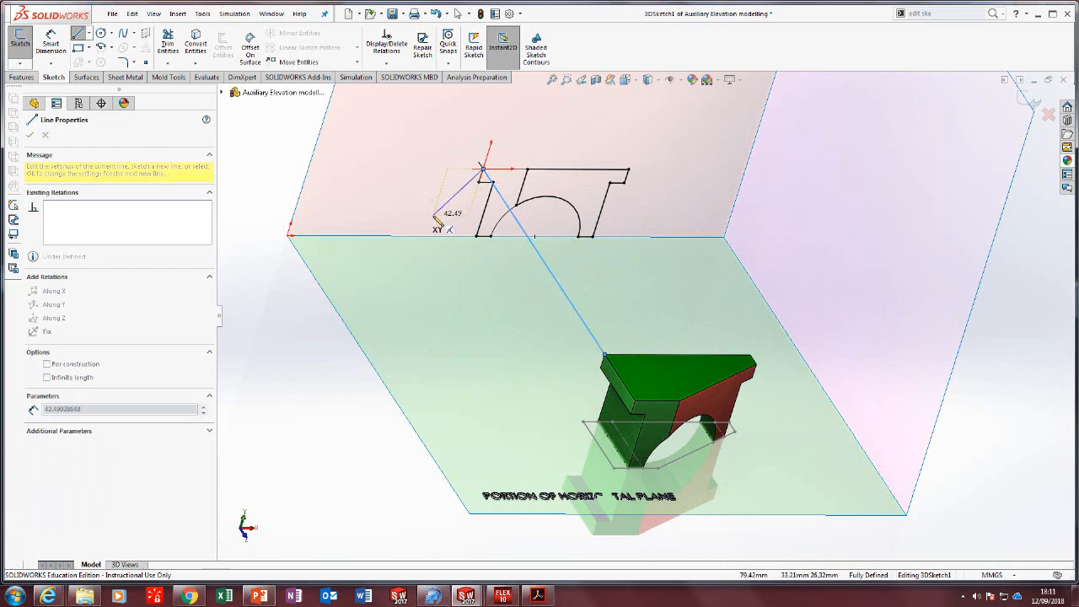
pyautogui.press('Escape')
# Draw projection lines from the slab's lower left corner and its junction with the left leg to the matching elevation points.
pyautogui.press('Return')
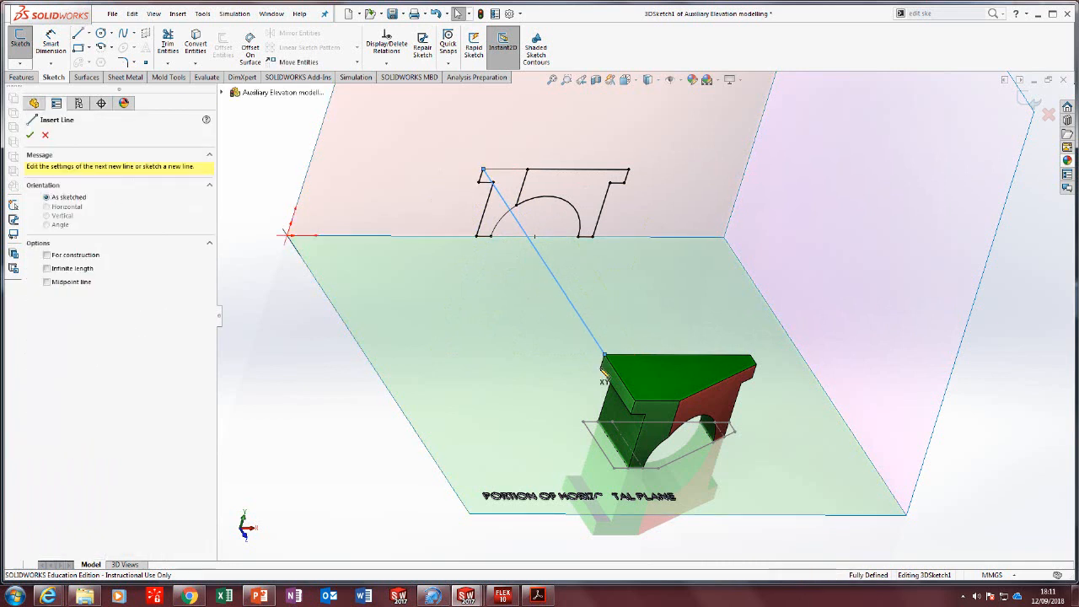
pyautogui.click(600, 367)
pyautogui.click(479, 182)
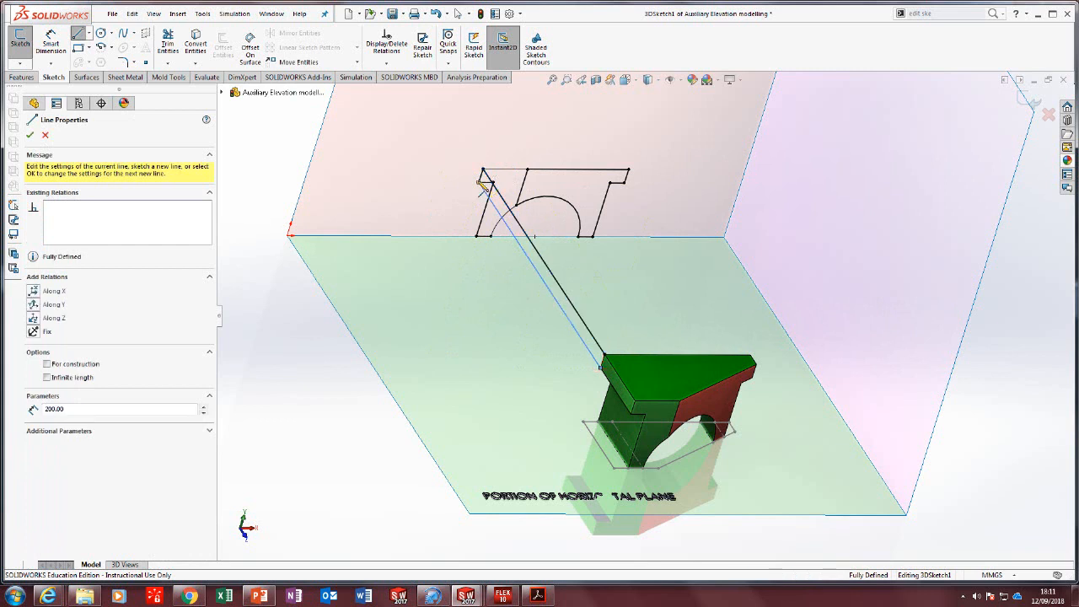
pyautogui.press('Escape')
pyautogui.press('Return')
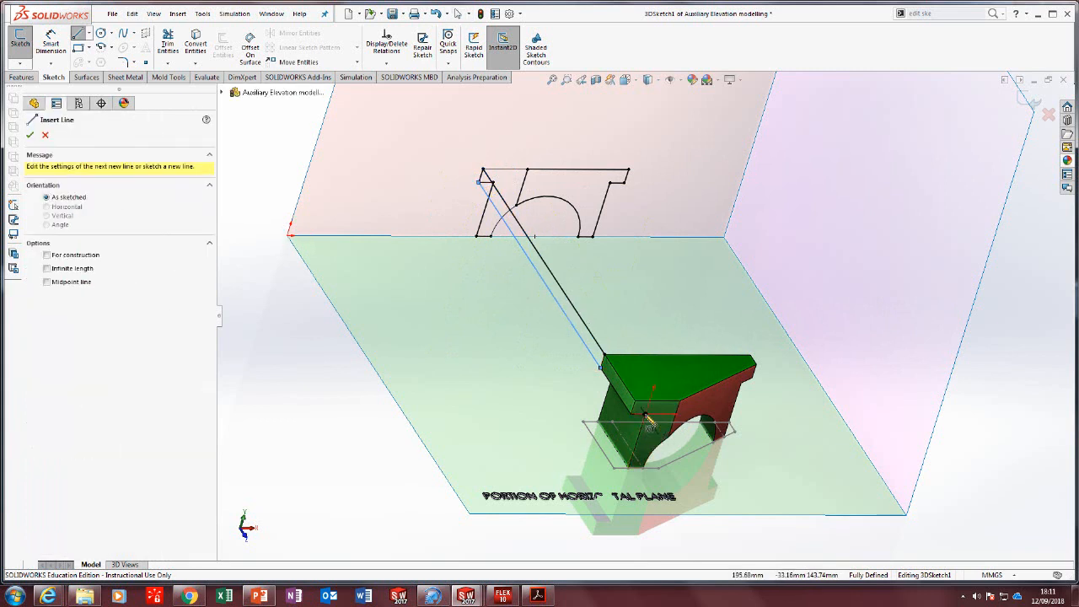
pyautogui.click(646, 413)
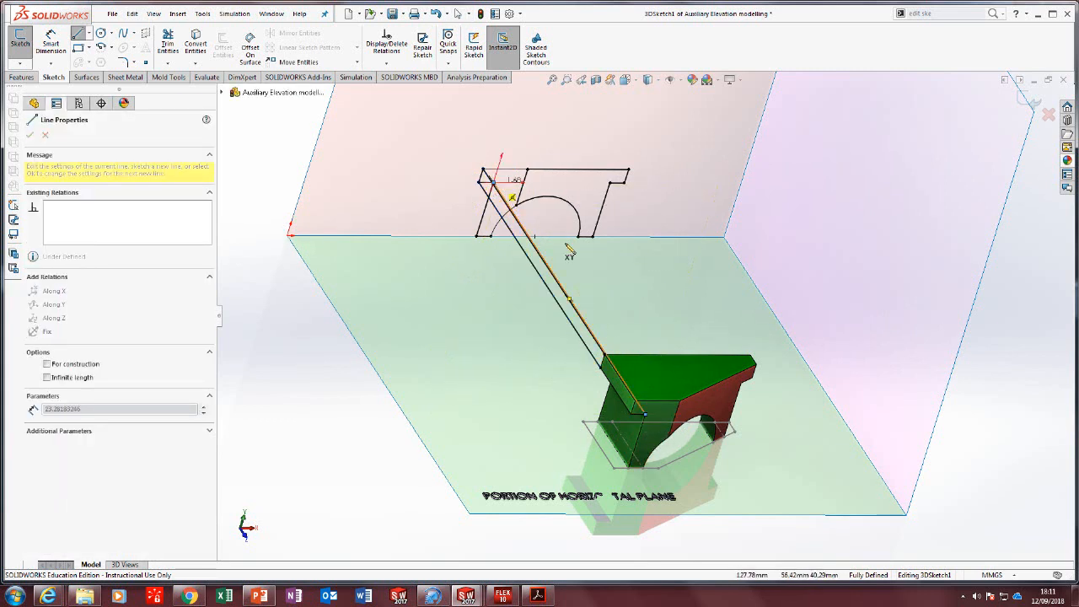
pyautogui.click(484, 180)
pyautogui.press('Escape')
# Draw projection lines from the outer and inner bottom corners of the block's left leg to the matching points on the elevation's baseline.
pyautogui.press('Return')
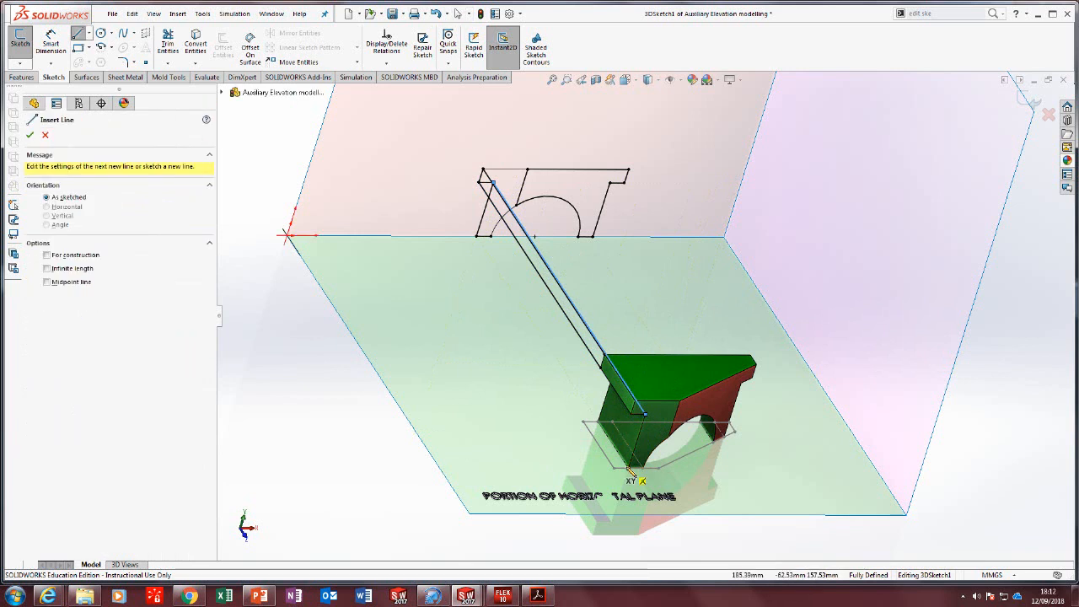
pyautogui.click(628, 468)
pyautogui.click(478, 236)
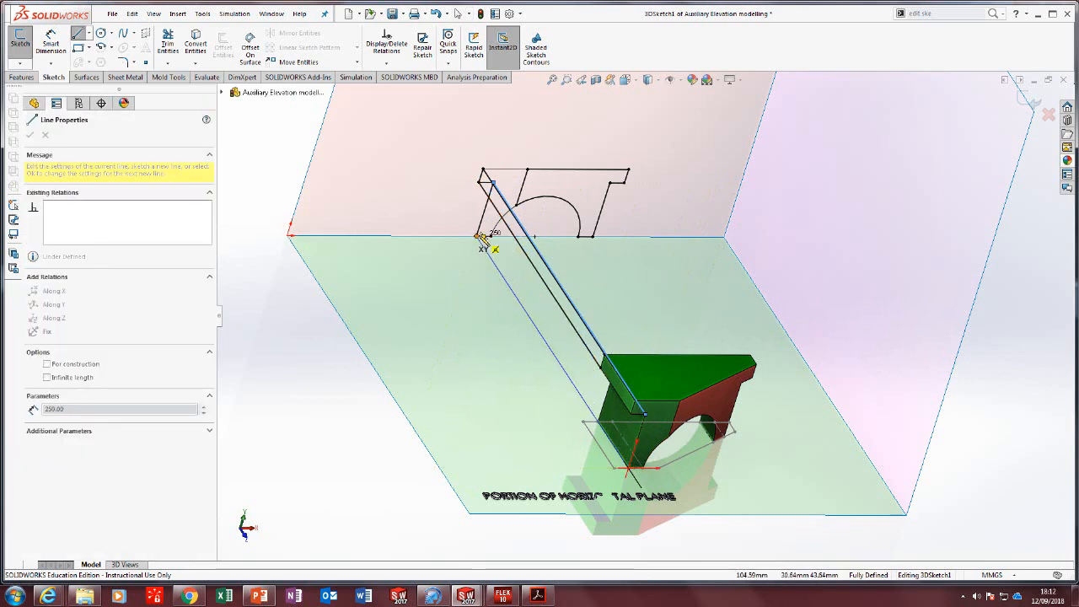
pyautogui.press('Escape')
pyautogui.press('Return')
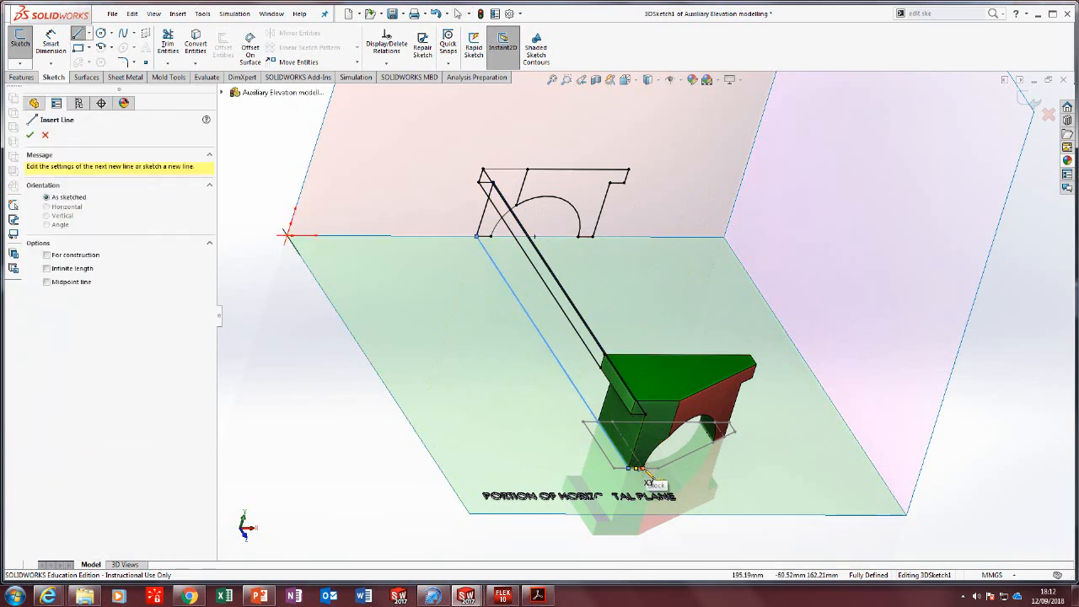
pyautogui.click(629, 468)
pyautogui.click(490, 237)
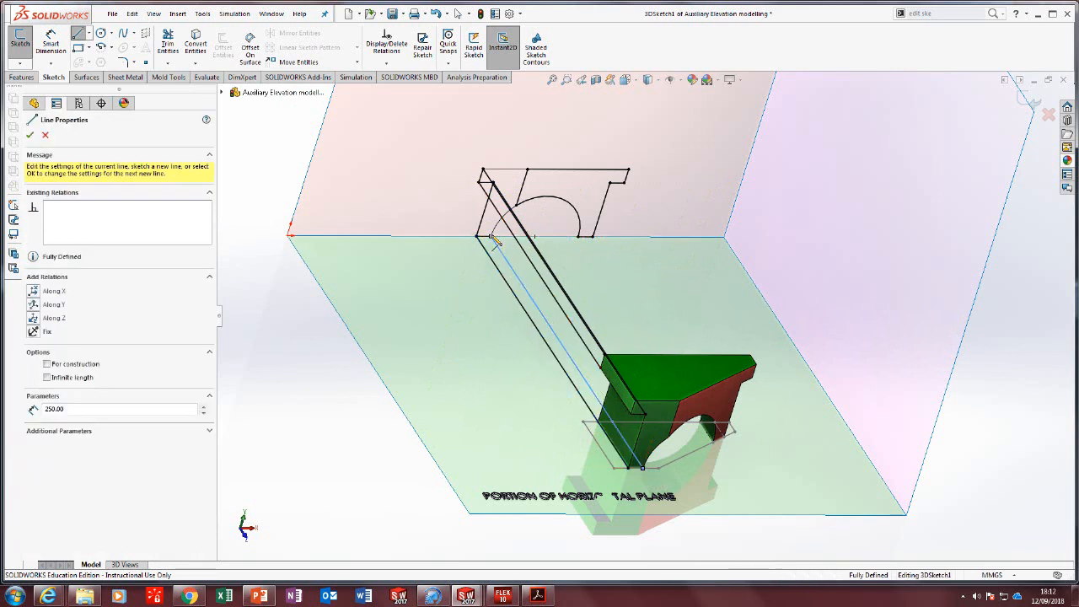
pyautogui.press('Escape')
# Draw a projection line from where the arch meets the edge between the green and red faces to the matching point on the elevation's arc.
pyautogui.press('Return')
pyautogui.click(669, 439)
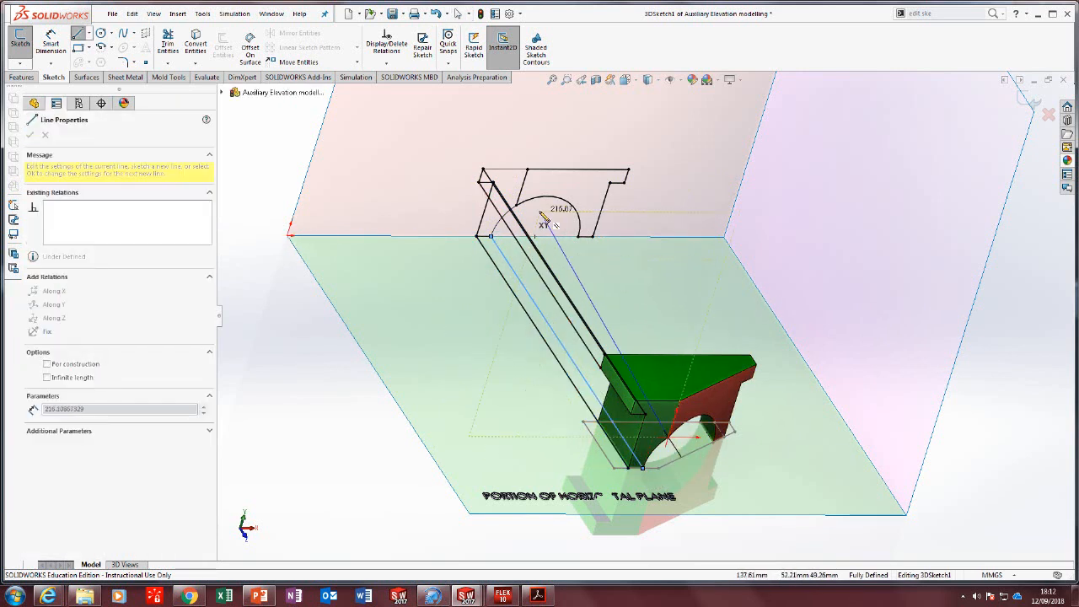
pyautogui.click(517, 206)
pyautogui.press('Escape')
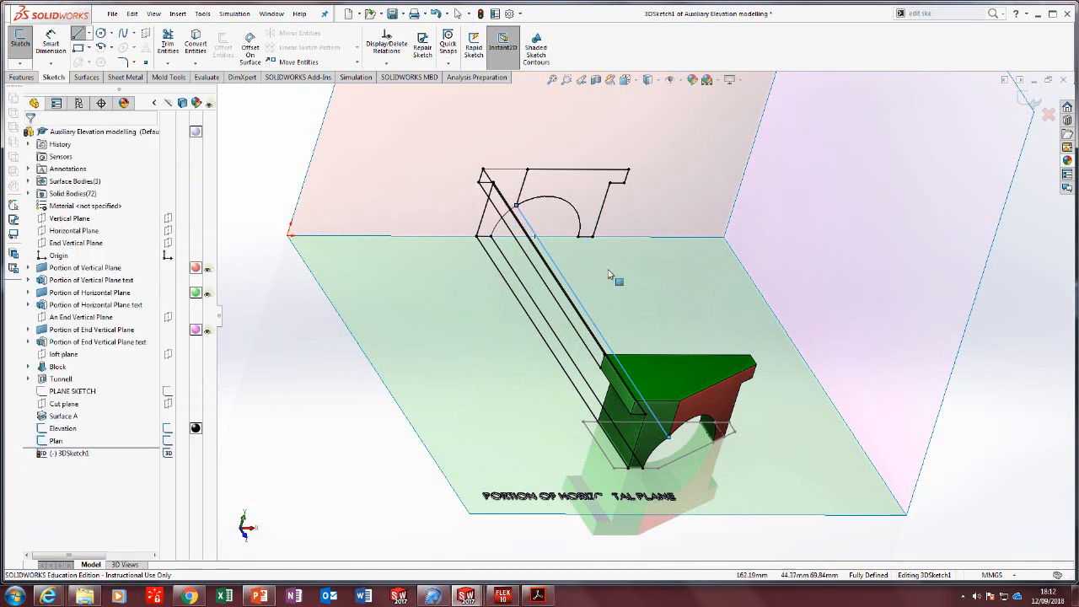
# Draw projection lines from the slab's upper right corner and its junction with the right leg to the matching elevation points.
pyautogui.press('Return')
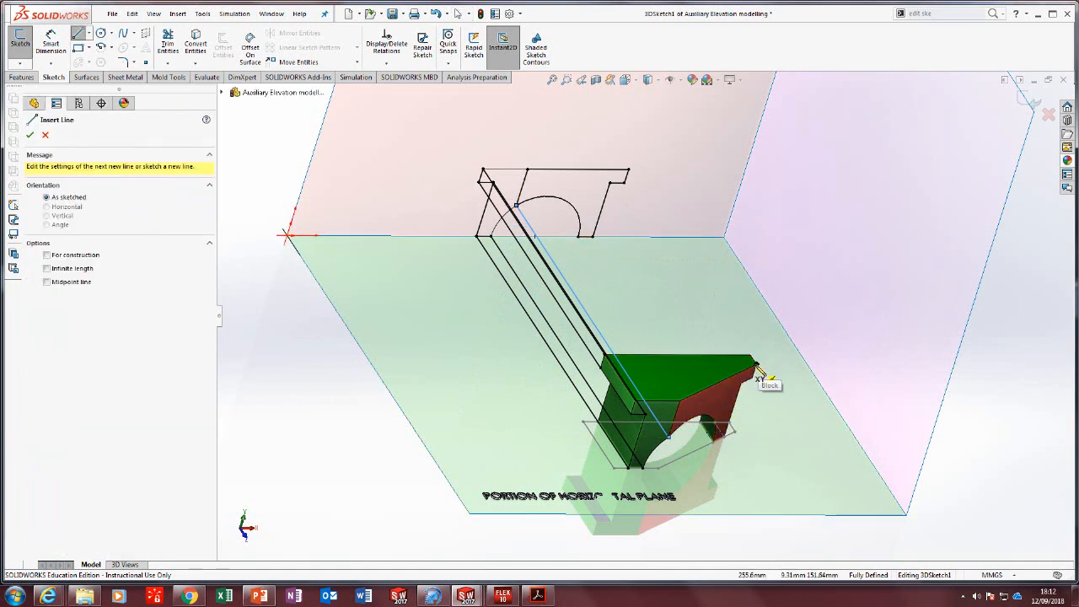
pyautogui.click(757, 364)
pyautogui.click(629, 171)
pyautogui.press('Escape')
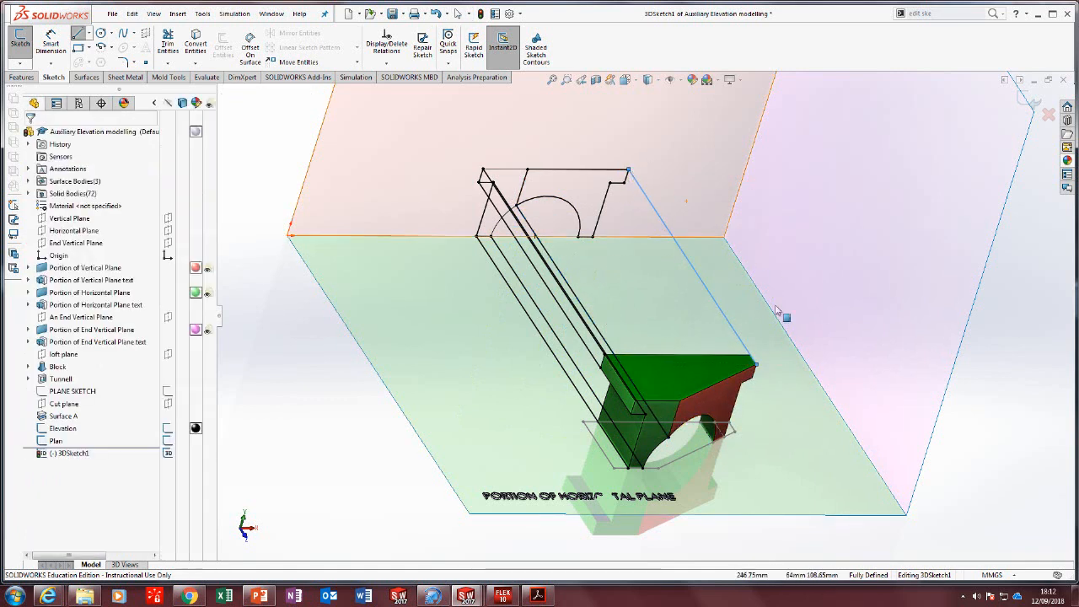
pyautogui.press('Return')
pyautogui.click(741, 381)
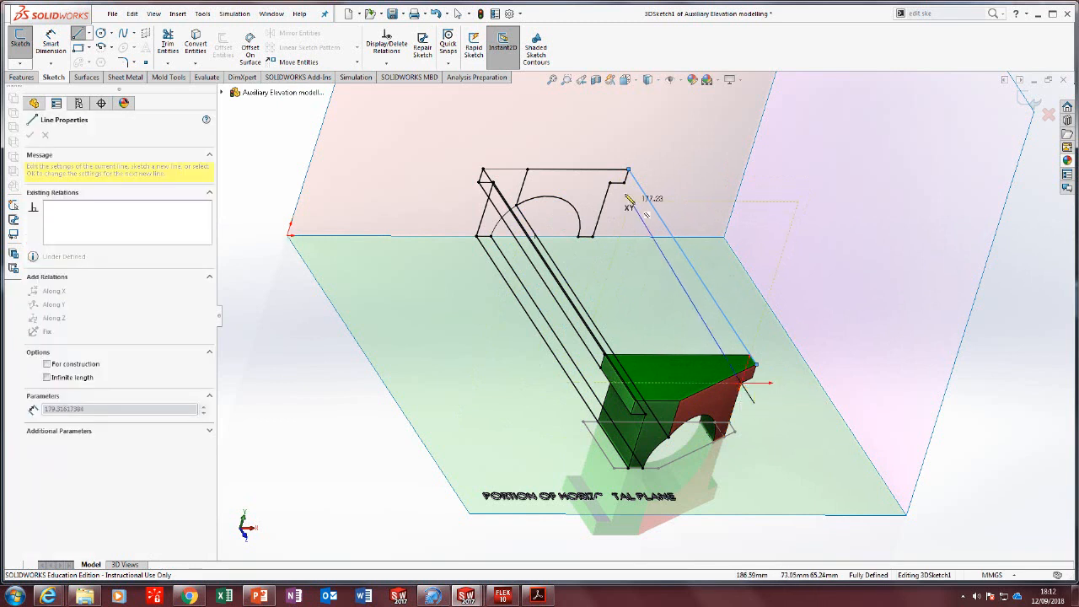
pyautogui.click(609, 183)
pyautogui.press('Escape')
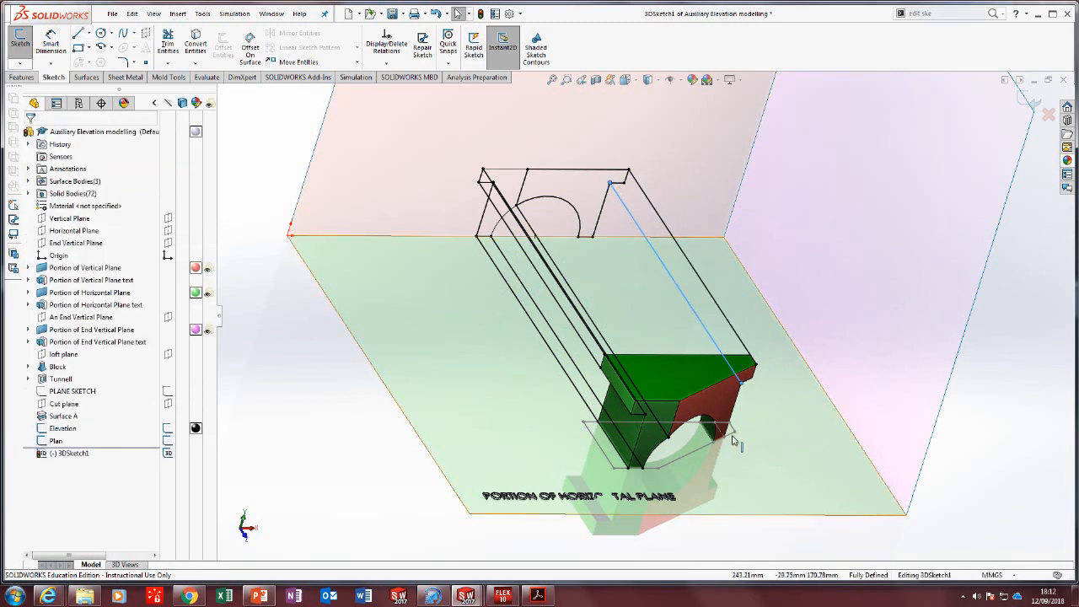
# Draw projection lines from the outer and inner bottom corners of the block's right leg to the matching points on the elevation's baseline.
pyautogui.press('Return')
pyautogui.click(724, 436)
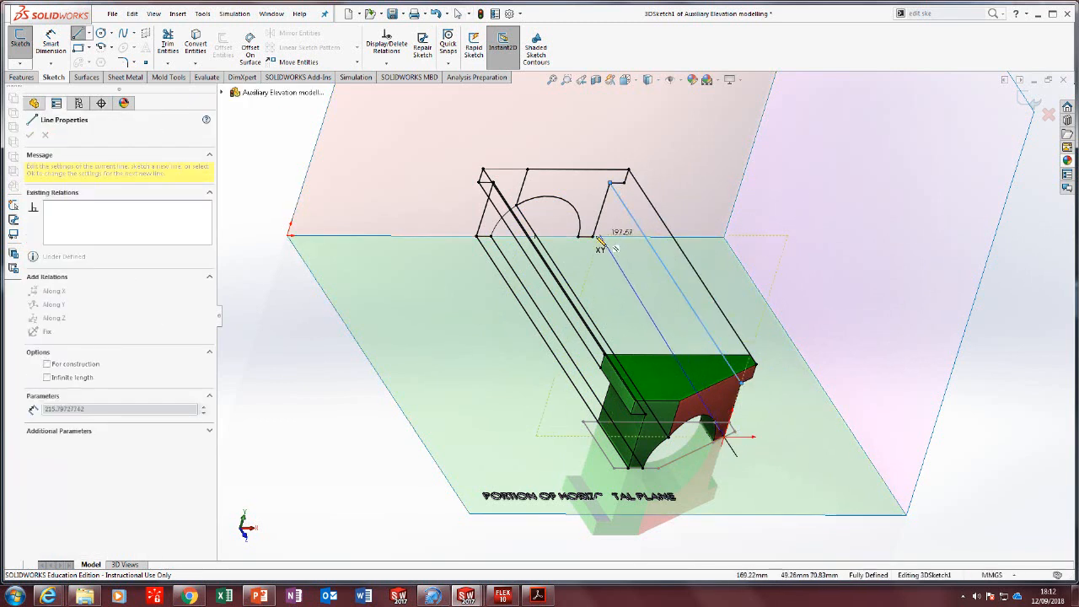
pyautogui.click(592, 236)
pyautogui.press('Escape')
pyautogui.press('Return')
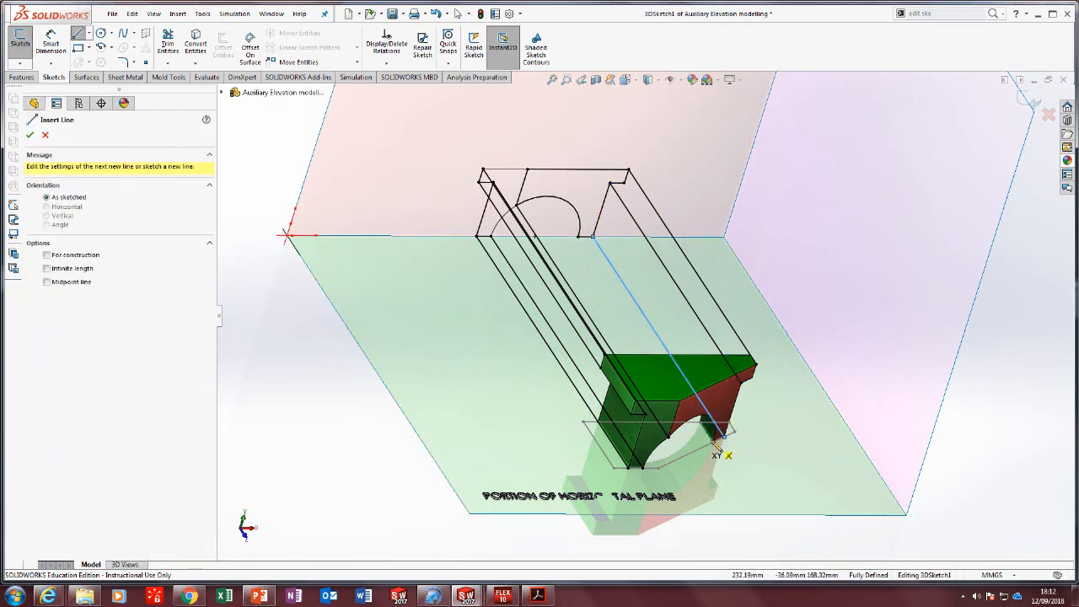
pyautogui.click(714, 438)
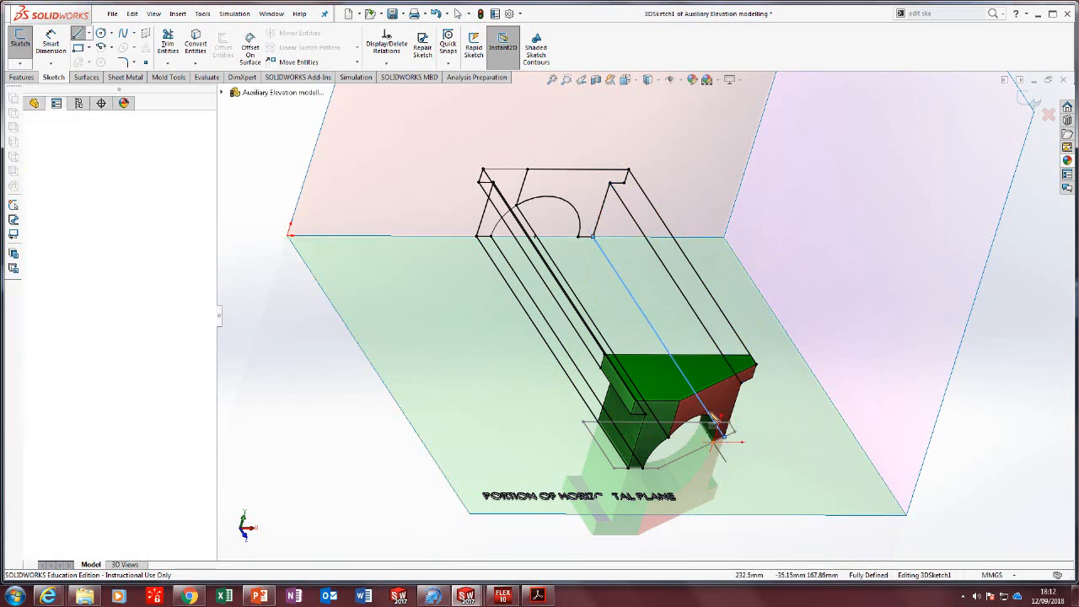
pyautogui.click(578, 236)
pyautogui.press('Escape')
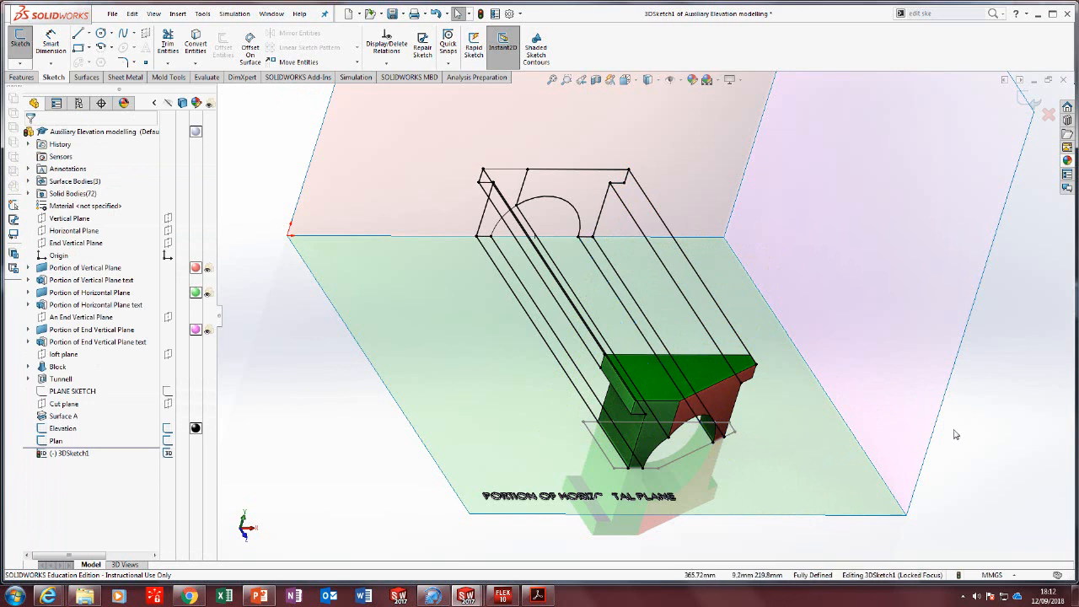
# Inspect the projection lines around the block, set the isometric view and exit the 3D sketch.
pyautogui.moveTo(959, 434)
pyautogui.mouseDown(button='middle')
pyautogui.moveTo(690, 289)
pyautogui.moveTo(729, 303)
pyautogui.moveTo(736, 339)
pyautogui.moveTo(692, 333)
pyautogui.mouseUp(button='middle')
pyautogui.scroll(-4, 736, 341)
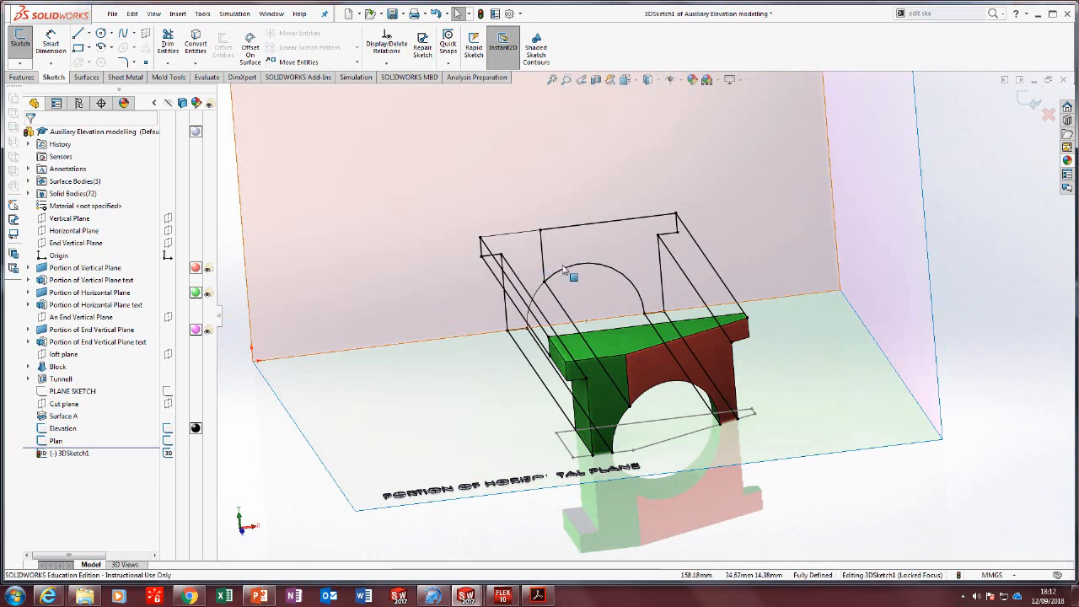
pyautogui.moveTo(563, 266); pyautogui.dragTo(559, 266, button='middle')
pyautogui.hotkey('ctrl', '7')
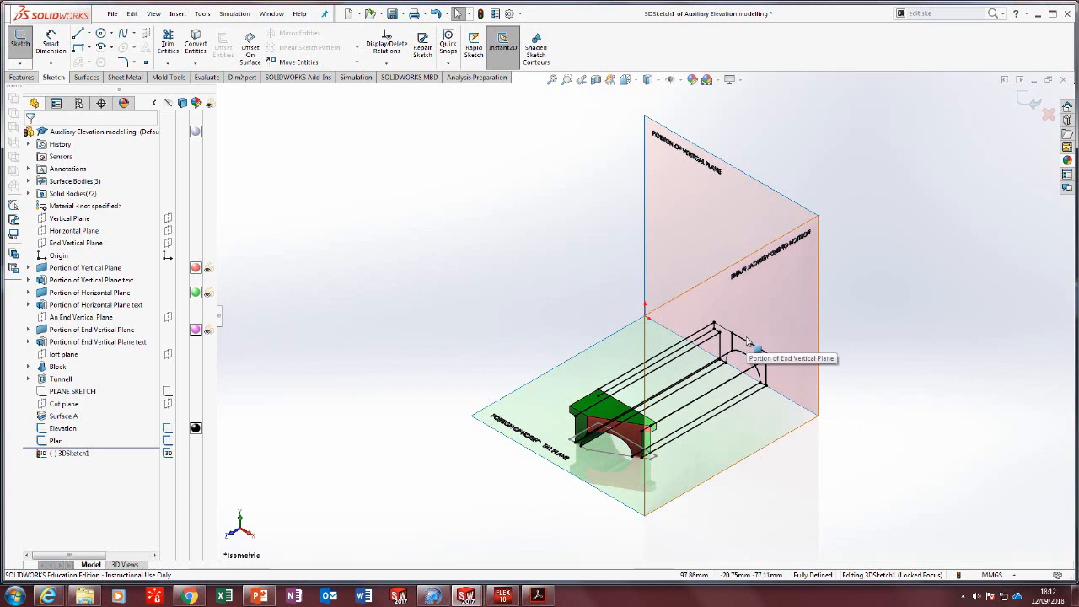
pyautogui.click(19, 64)
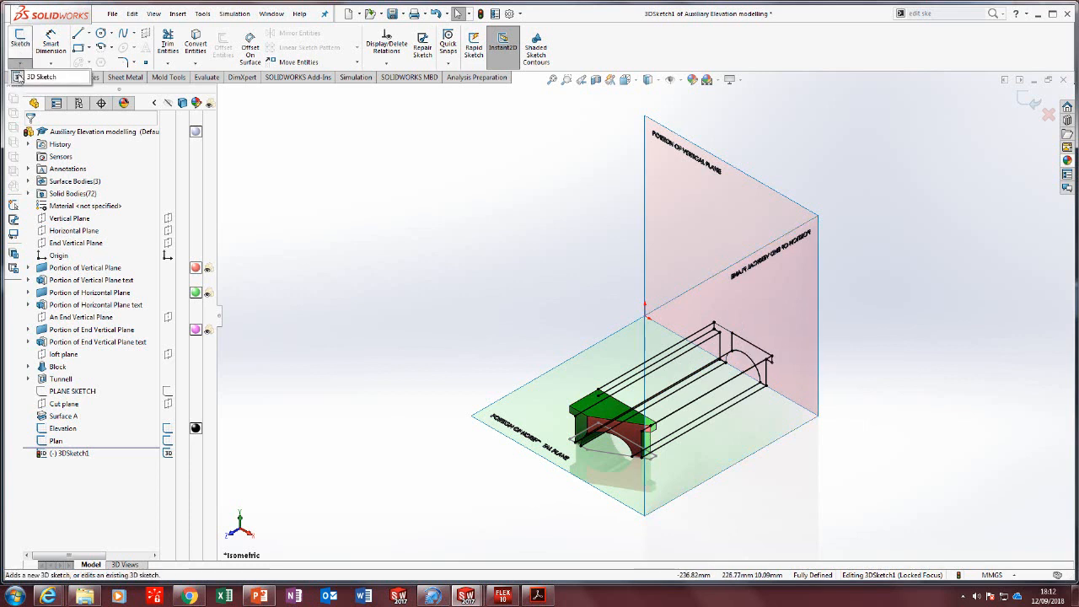
pyautogui.click(17, 77)
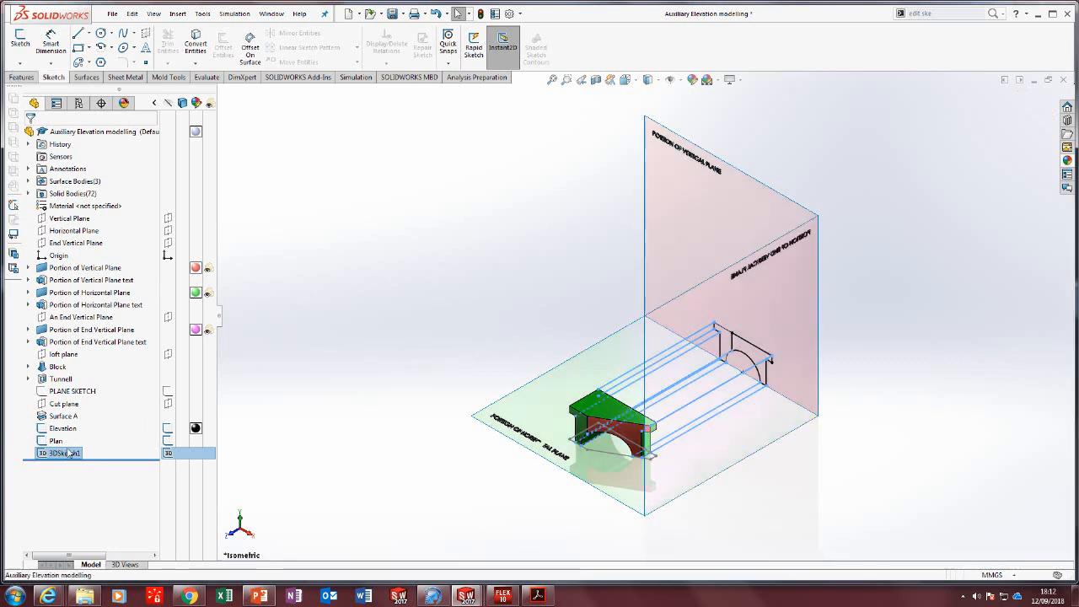
# Rename the finished 3D sketch as "Projection lines for elevation".
pyautogui.click(71, 453)
pyautogui.click(68, 452)
pyautogui.write('Projection lines for elevation')
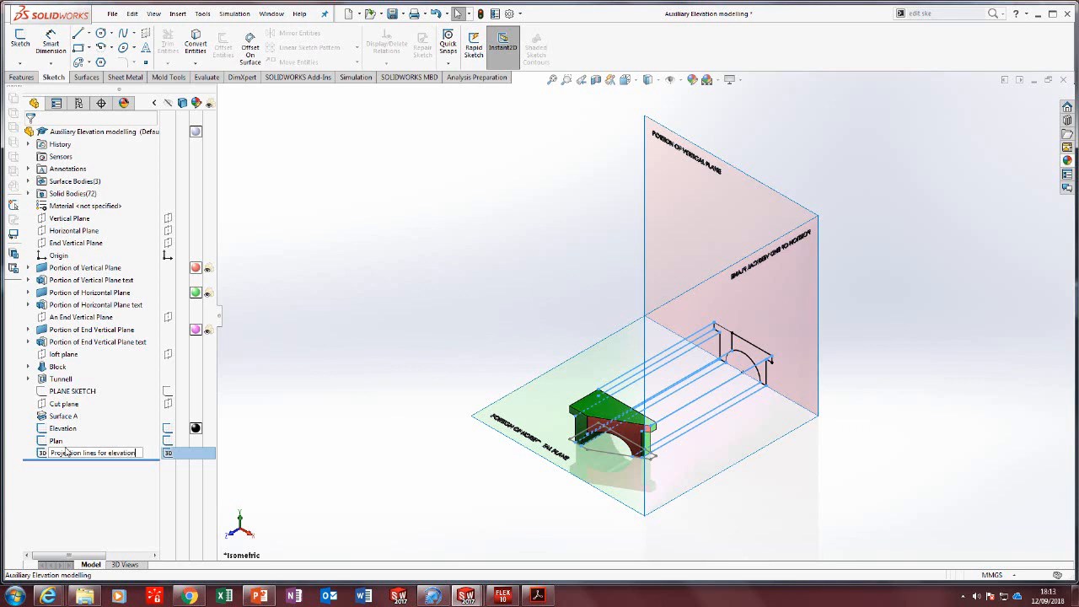
pyautogui.click(428, 385)
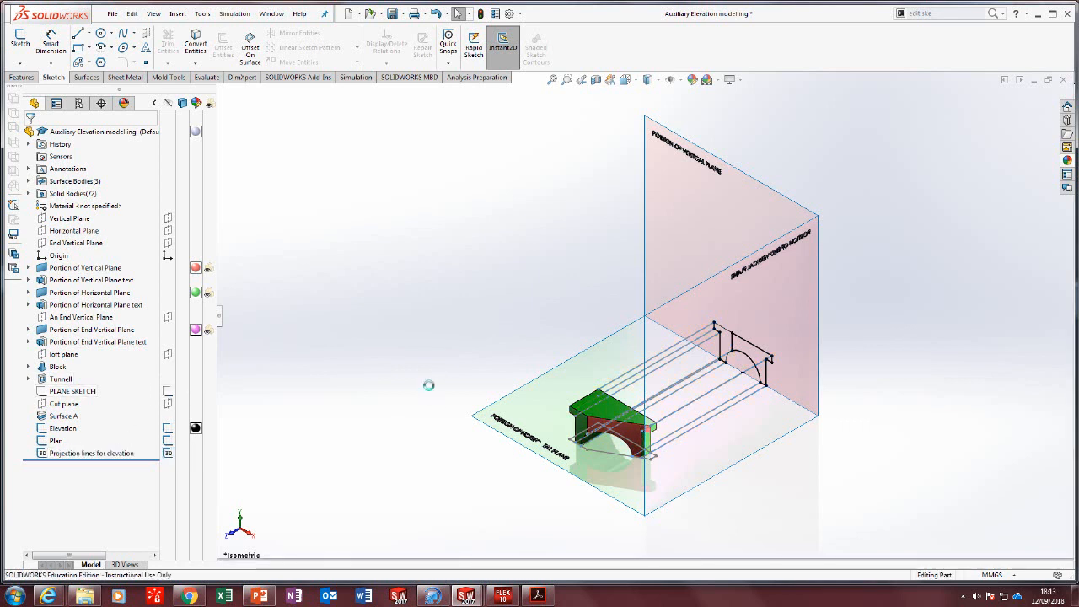
# Set the elevation projection lines' sketch colour to magenta from the standard palette and save the part.
pyautogui.rightClick(660, 383)
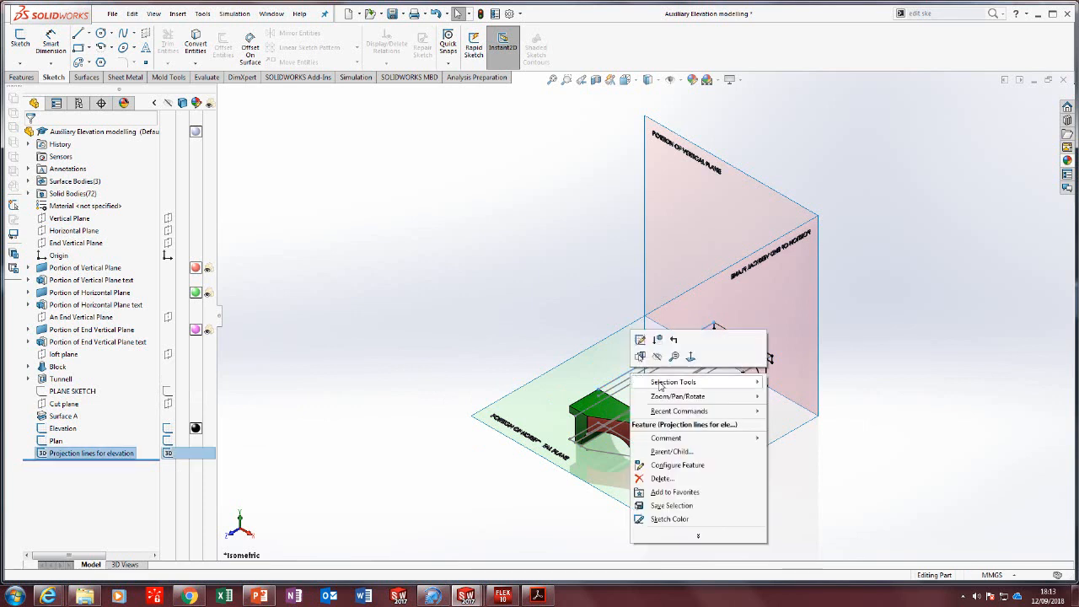
pyautogui.click(686, 518)
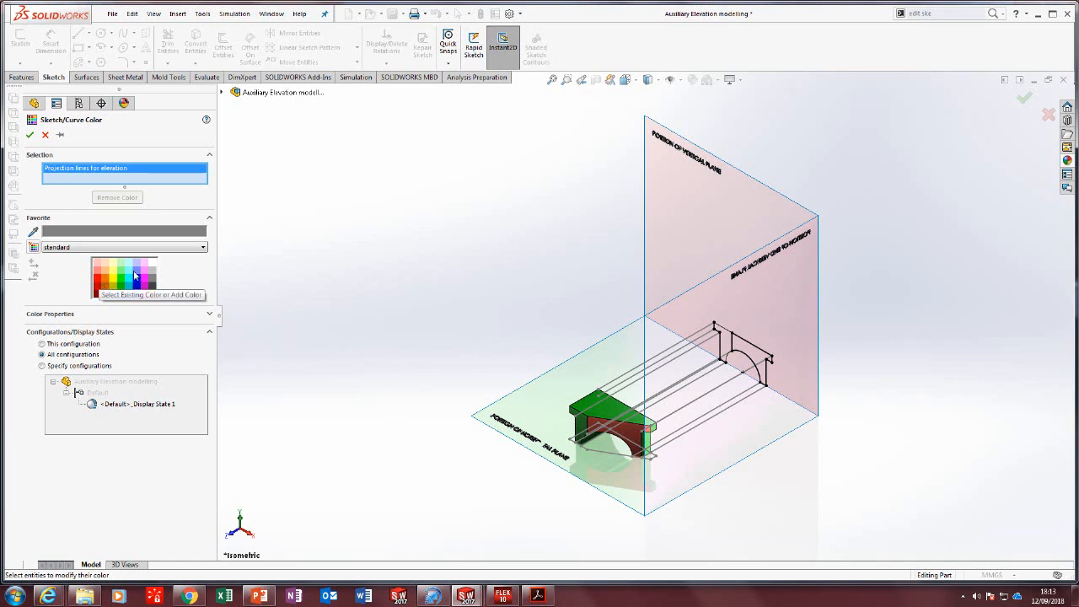
pyautogui.click(143, 279)
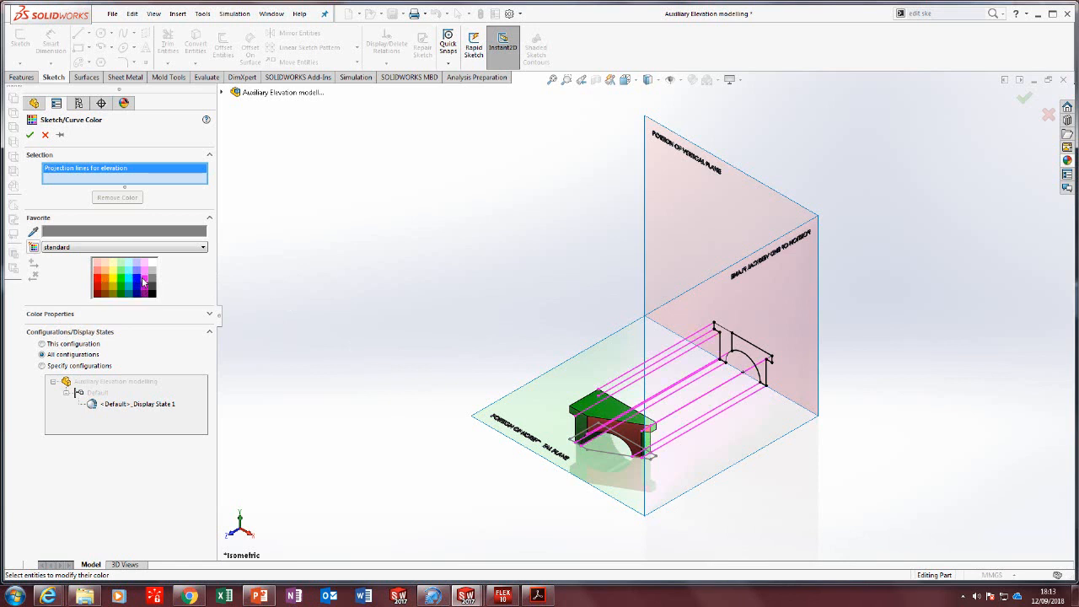
pyautogui.click(29, 136)
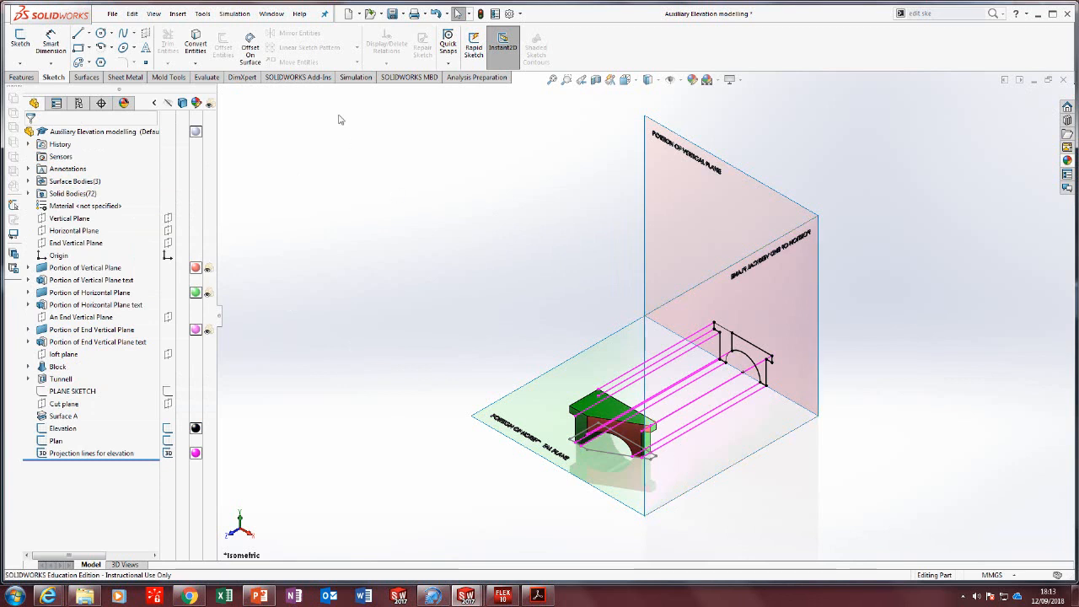
pyautogui.click(390, 15)
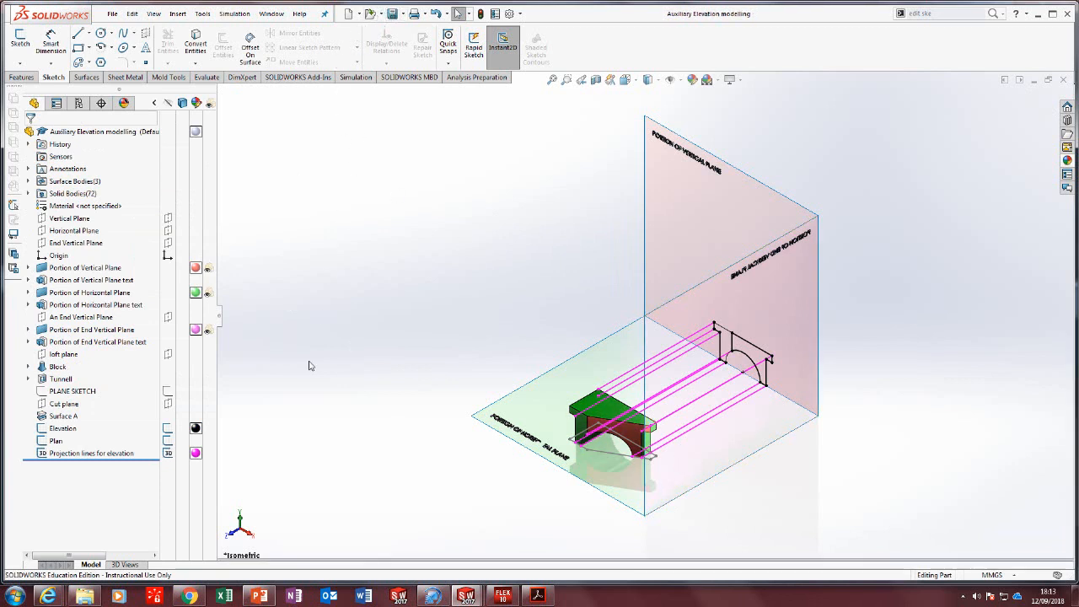
# Hide the "Projection lines for elevation" sketch.
pyautogui.rightClick(126, 453)
pyautogui.click(136, 381)
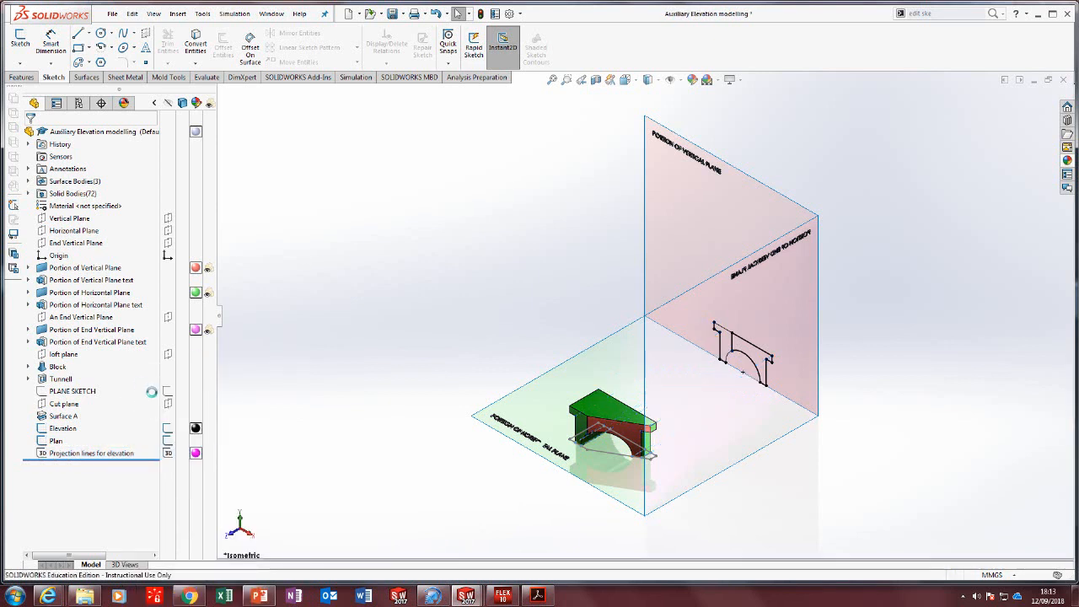
# Switch to the textbook PDF in Acrobat Reader and examine the auxiliary plane diagrams in Fig. 2.15 and Fig. 2.16.
pyautogui.click(536, 597)
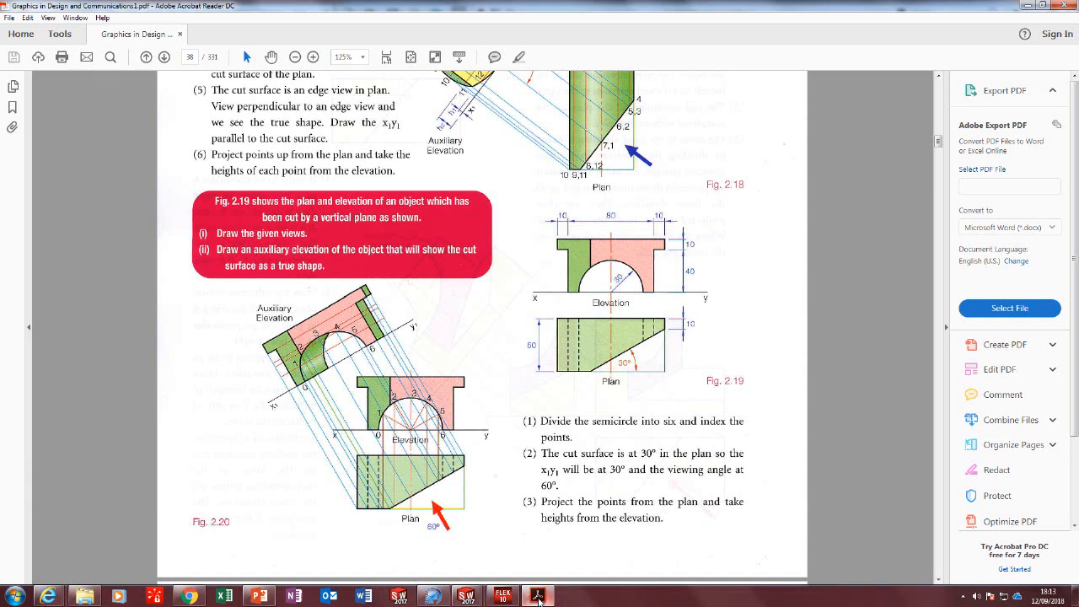
pyautogui.moveTo(539, 601)
pyautogui.scroll(15, 563, 419)
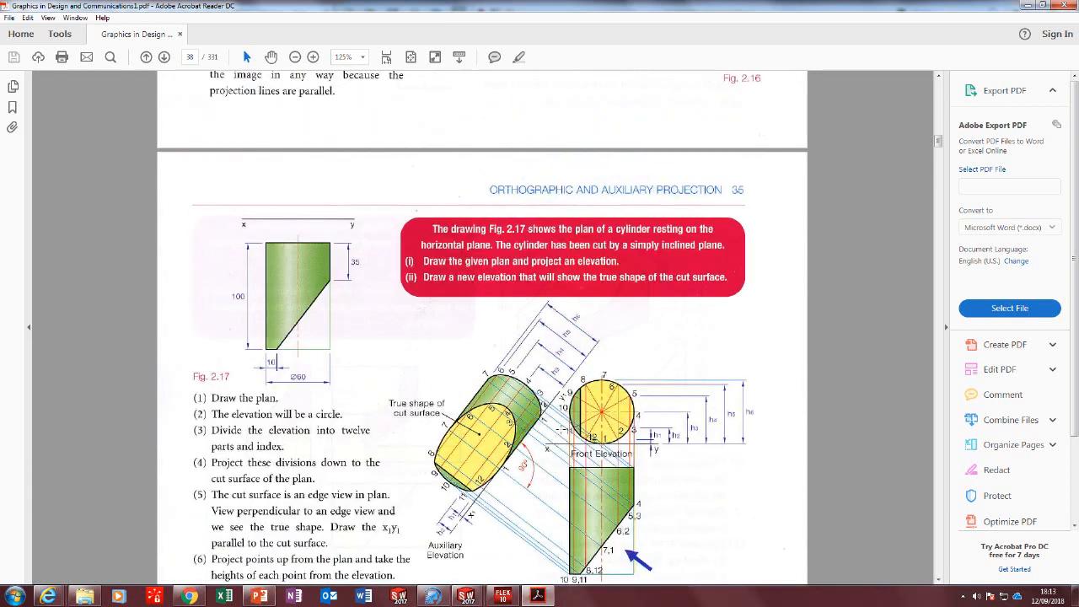
pyautogui.scroll(3, 563, 418)
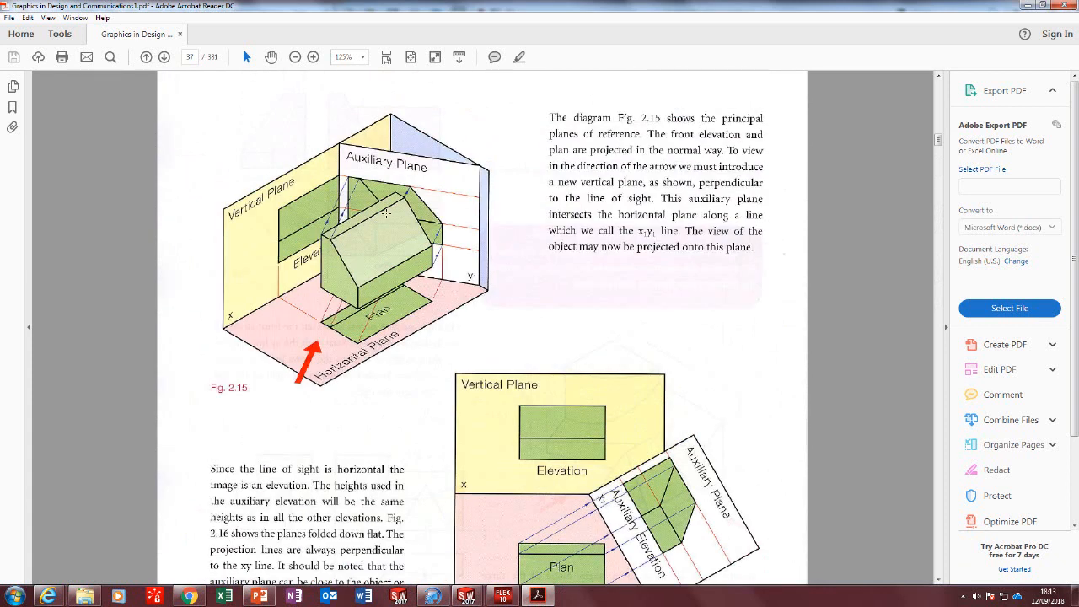
pyautogui.scroll(-4, 391, 214)
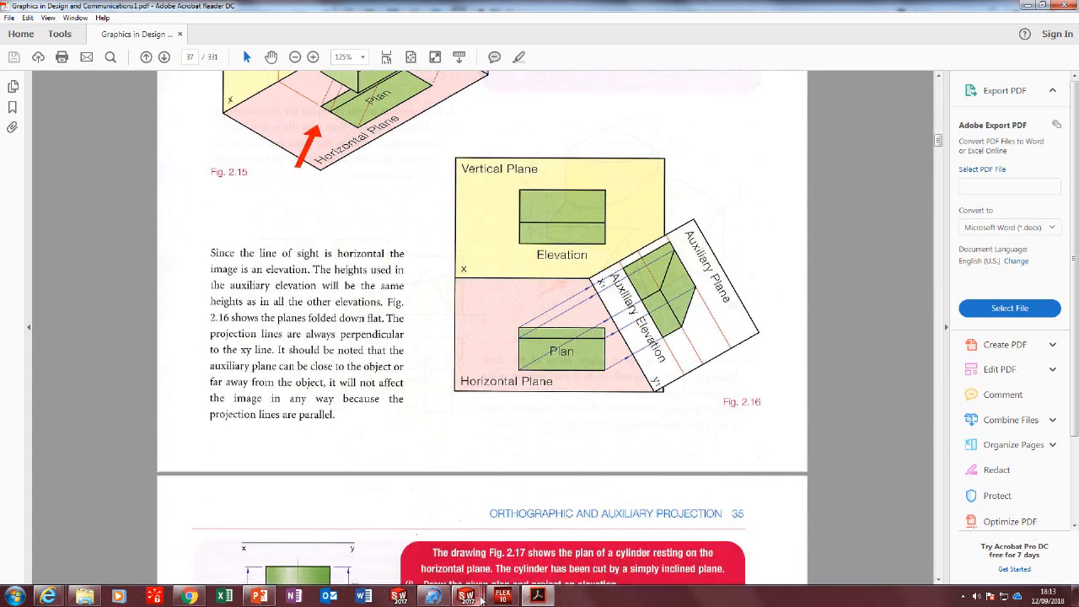
# Switch back to SOLIDWORKS, look over the block and its elevation, and save the part.
pyautogui.moveTo(482, 599)
pyautogui.click(593, 548)
pyautogui.scroll(-5, 589, 334)
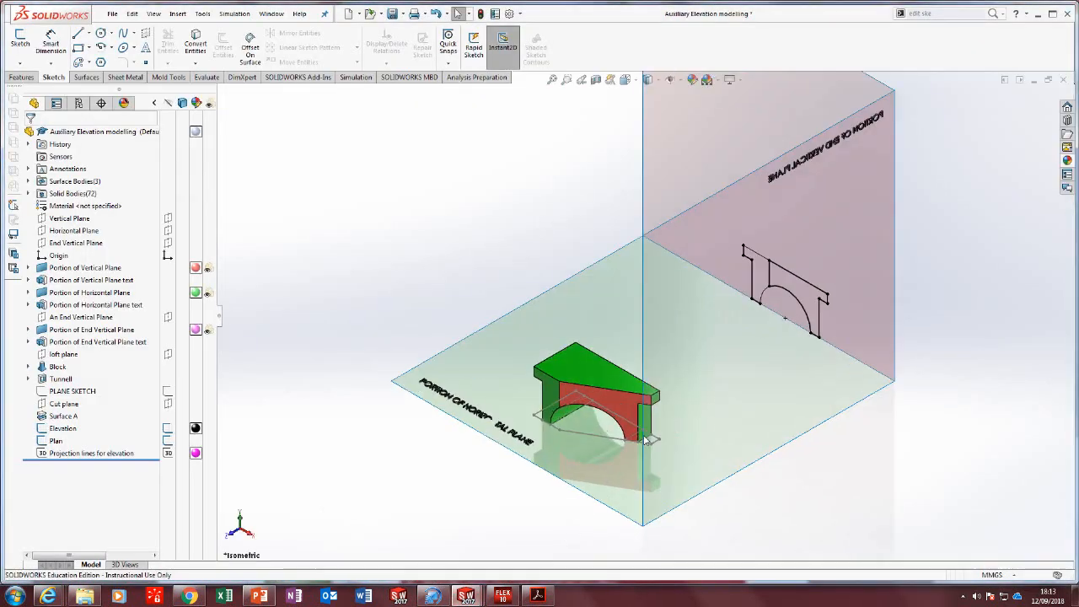
pyautogui.scroll(6, 590, 335)
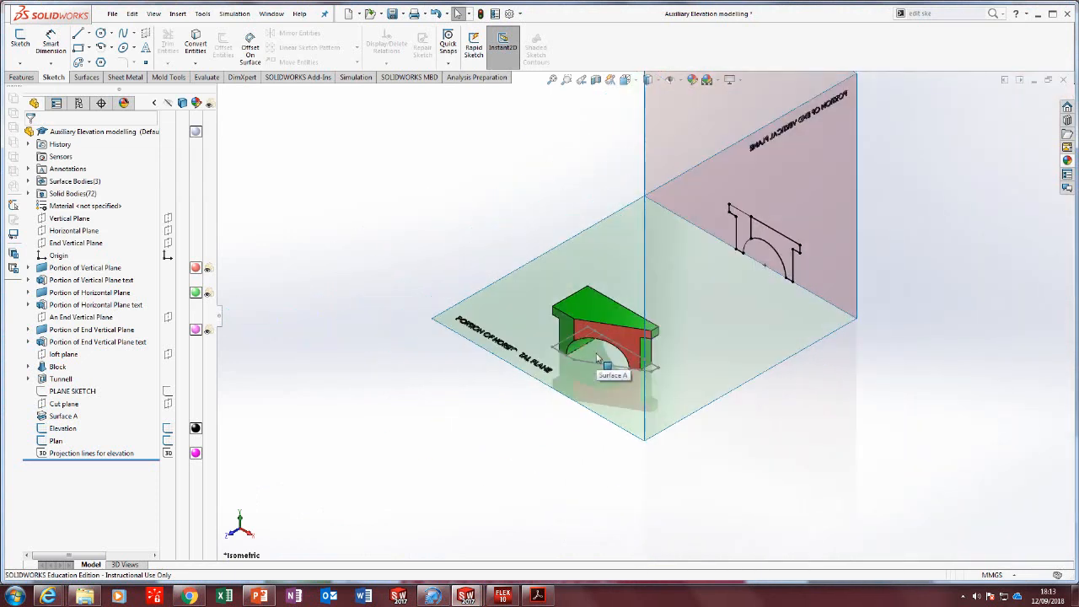
pyautogui.click(392, 13)
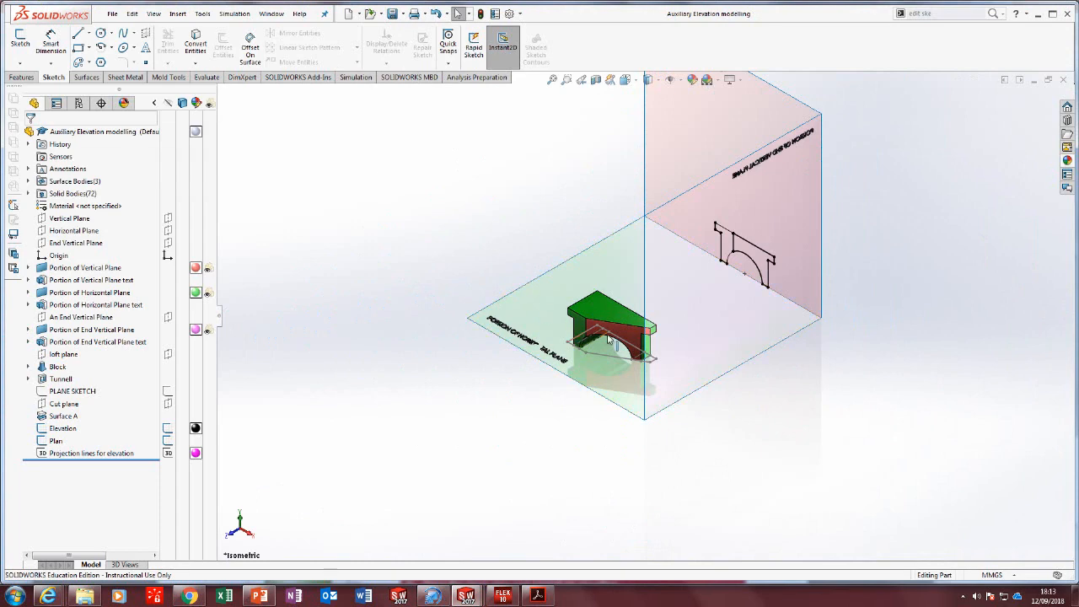
# Return to the textbook PDF and compare the auxiliary plane diagrams with the cut-object exercise in Fig. 2.19 and Fig. 2.20.
pyautogui.scroll(-3, 639, 313)
pyautogui.click(536, 596)
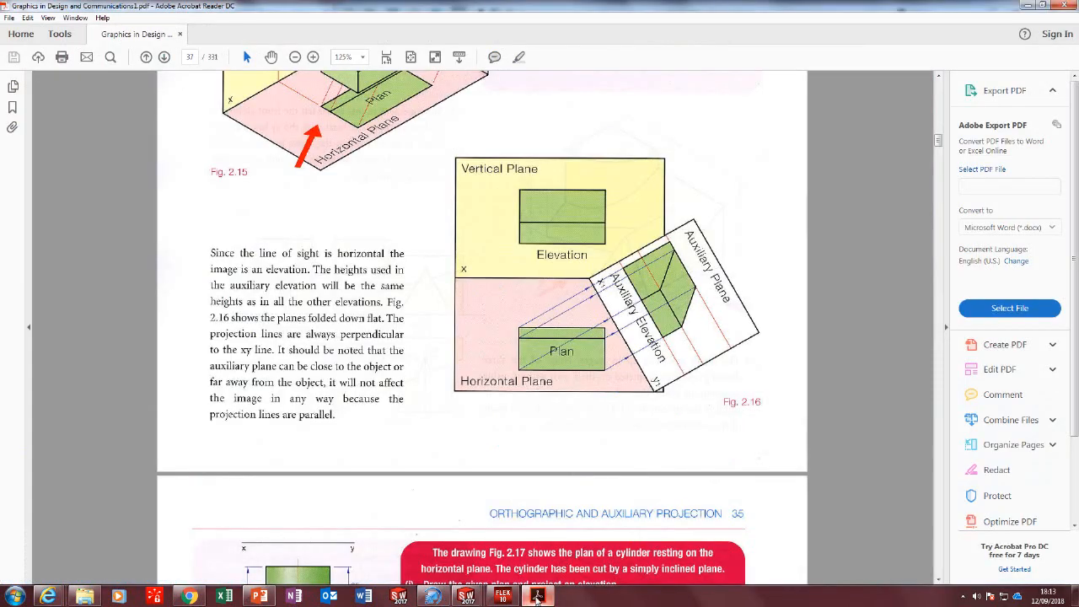
pyautogui.scroll(3, 385, 332)
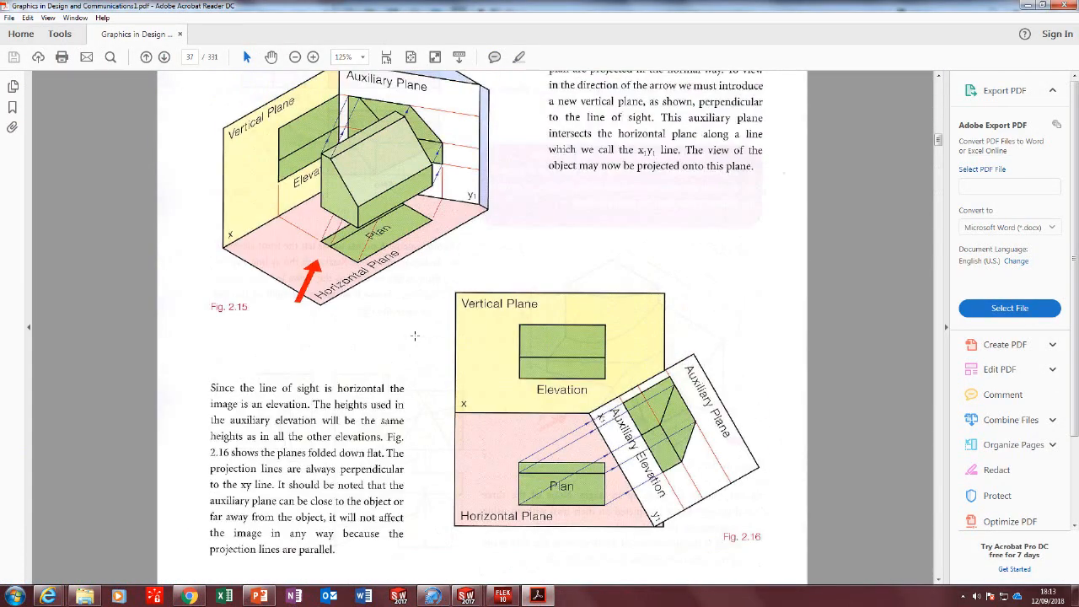
pyautogui.scroll(-9, 427, 339)
pyautogui.scroll(-5, 428, 338)
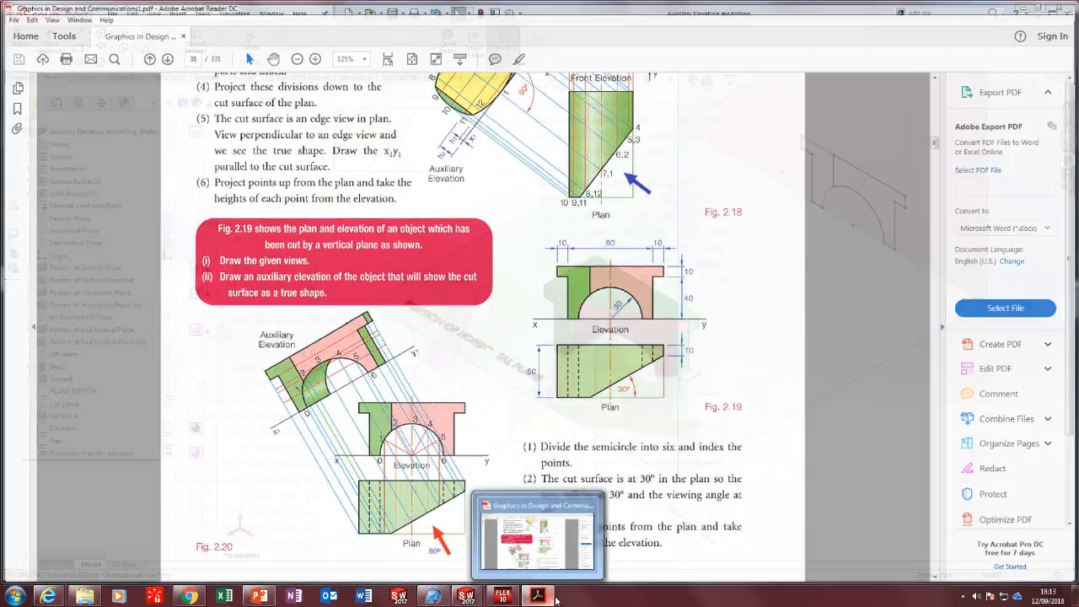
# Switch back to SOLIDWORKS and set up a reference plane offset 120 mm from the block's red cut face, with the offset flipped.
pyautogui.click(466, 596)
pyautogui.scroll(-5, 654, 308)
pyautogui.scroll(5, 654, 309)
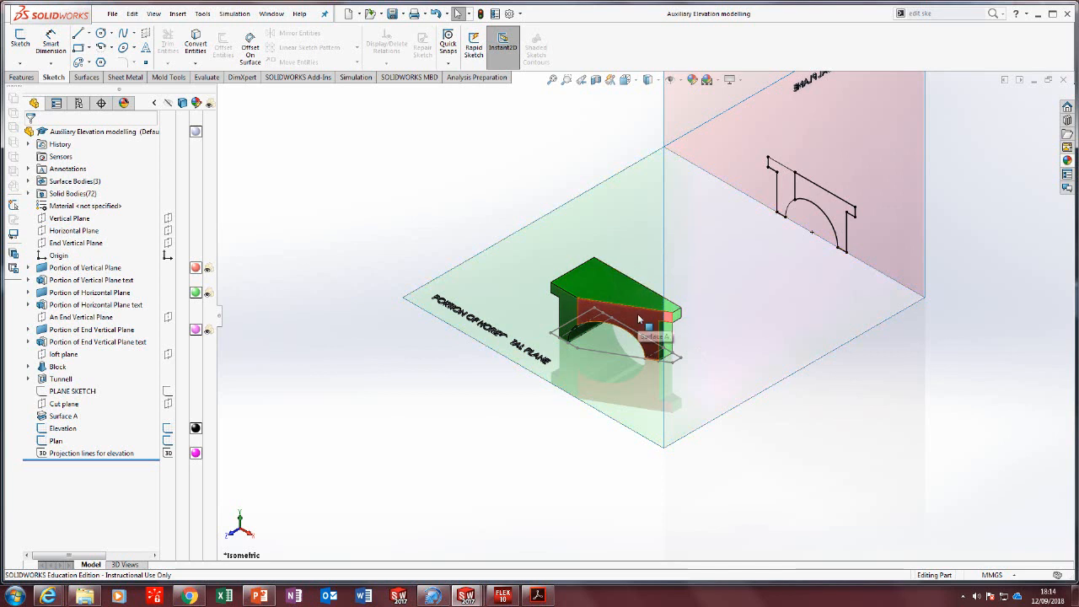
pyautogui.click(22, 76)
pyautogui.click(453, 64)
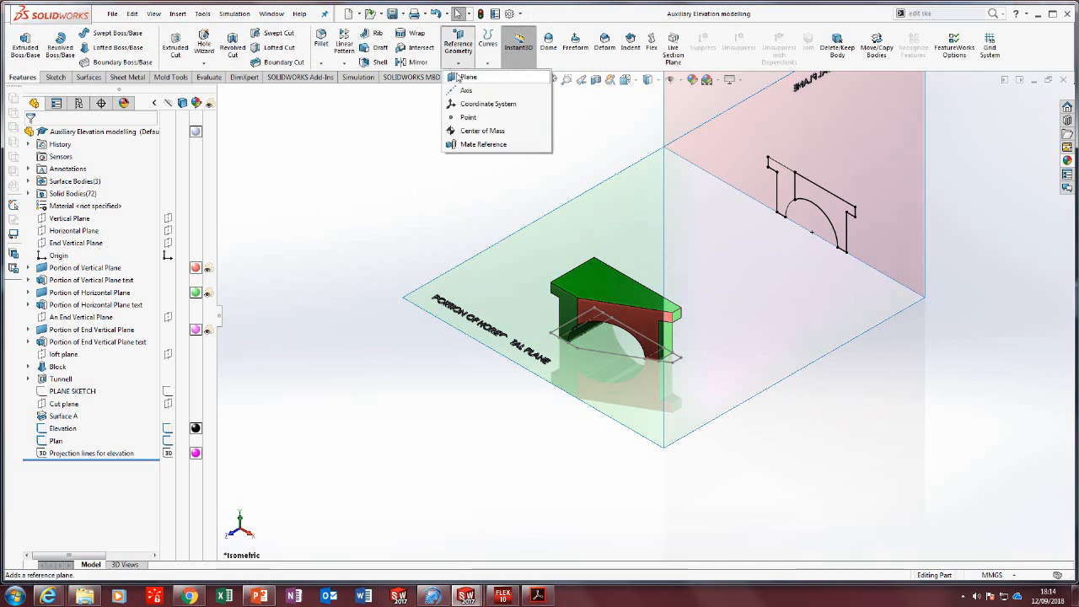
pyautogui.click(462, 77)
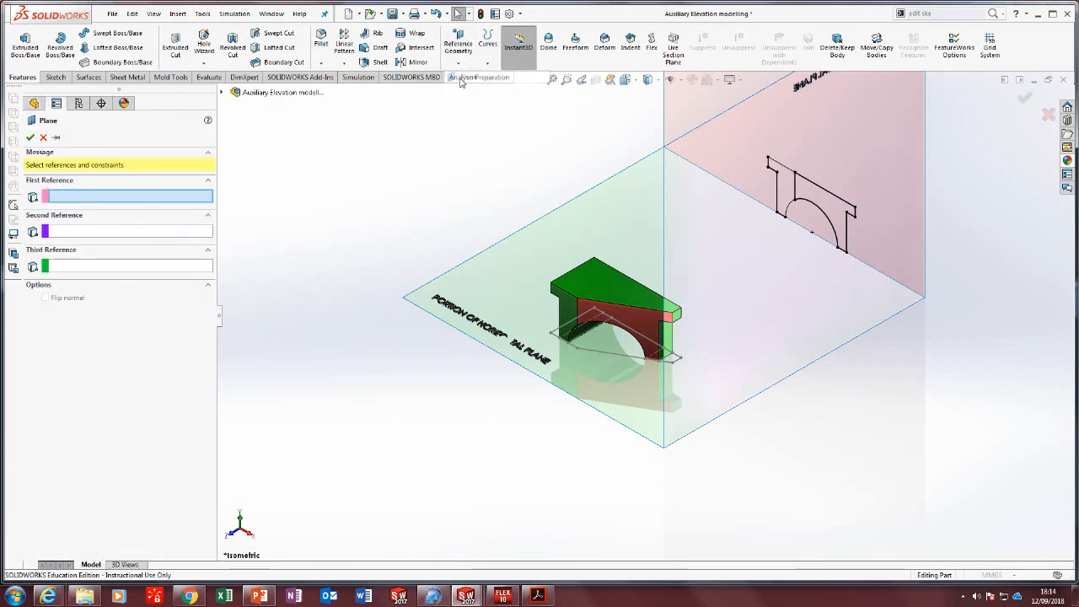
pyautogui.click(636, 319)
pyautogui.moveTo(638, 322); pyautogui.dragTo(708, 383, button='middle')
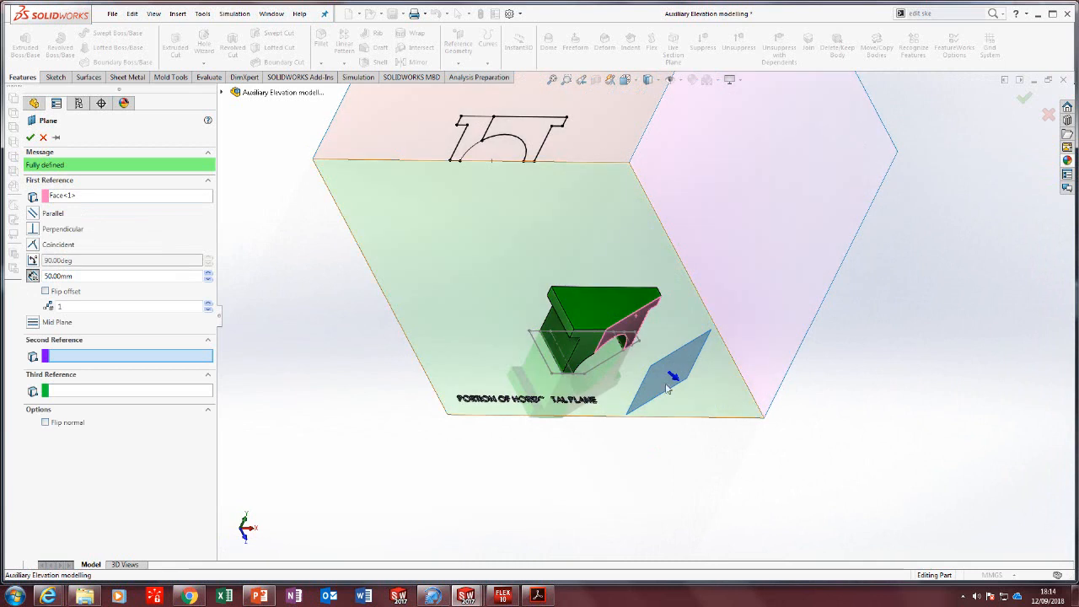
pyautogui.click(44, 280)
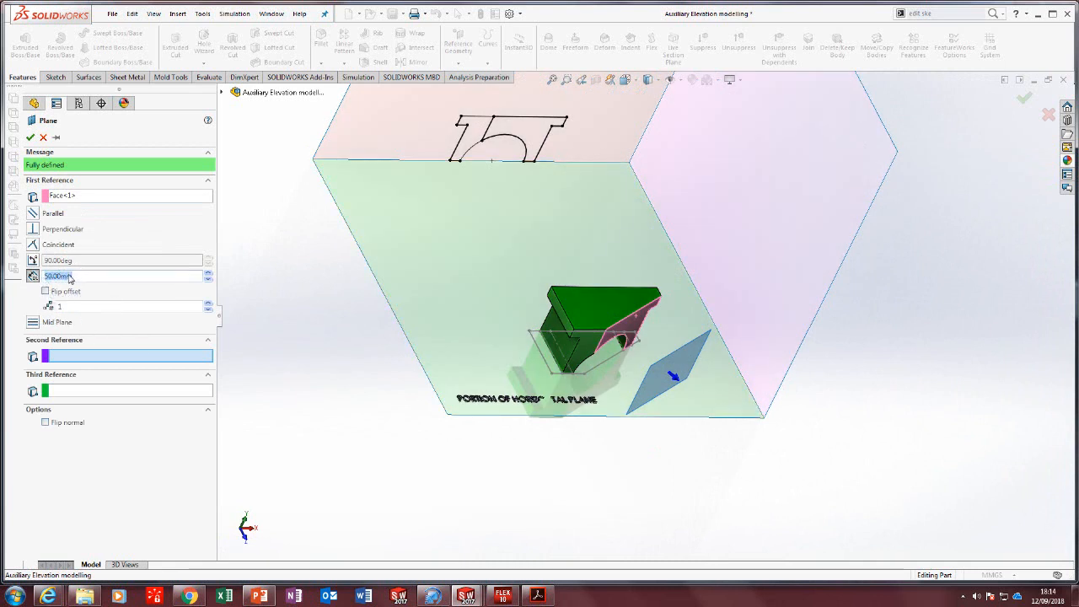
pyautogui.click(44, 292)
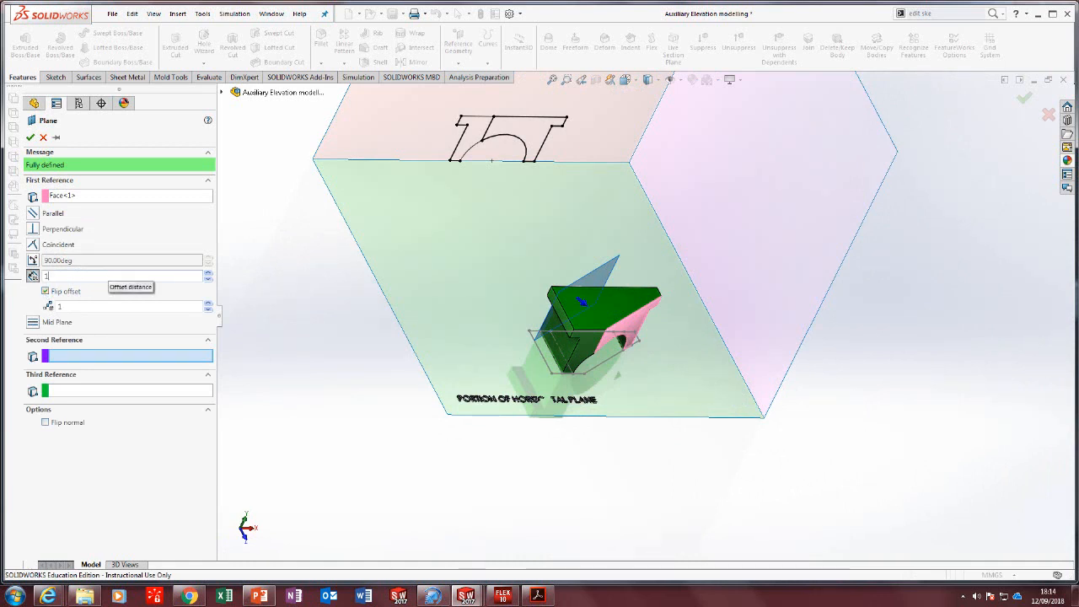
pyautogui.write('120')
pyautogui.press('Return')
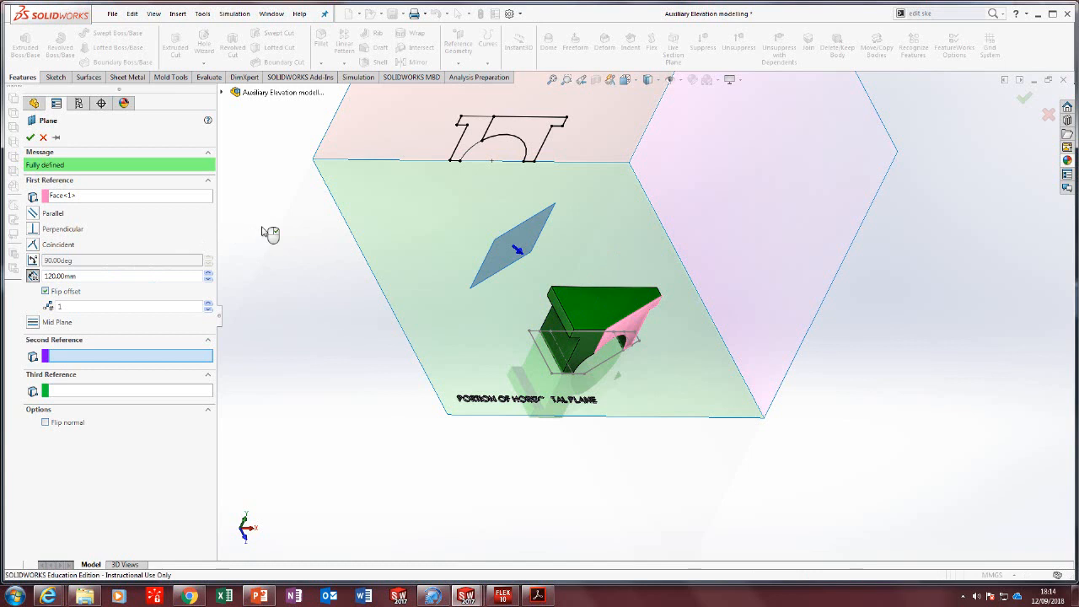
# Increase the reference plane's offset from the cut face to 250 mm and create the plane.
pyautogui.moveTo(264, 230); pyautogui.dragTo(236, 176, button='middle')
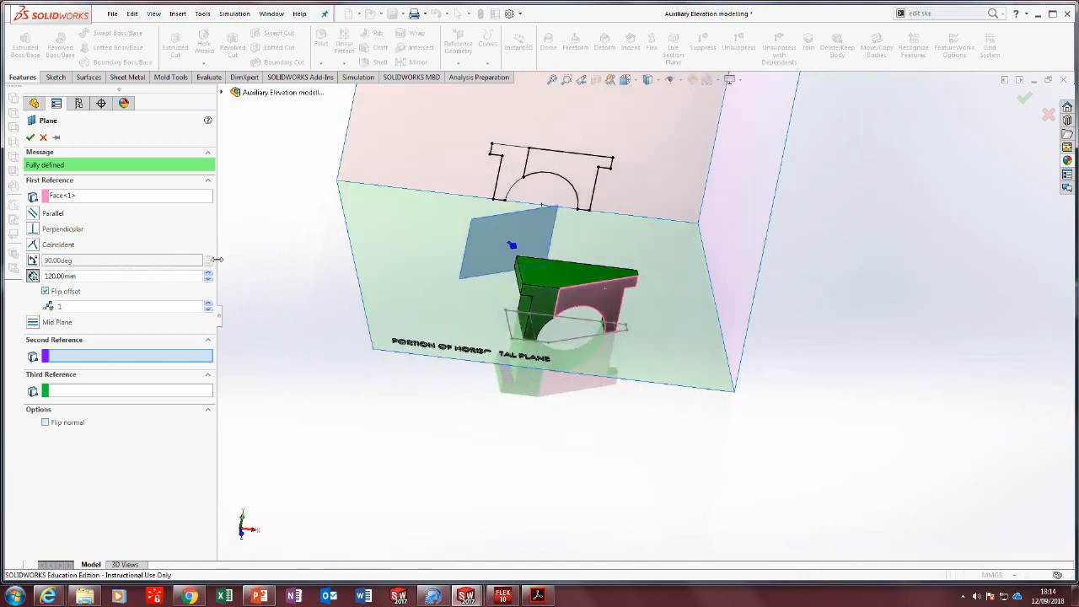
pyautogui.click(208, 273)
pyautogui.click(208, 274)
pyautogui.click(208, 274)
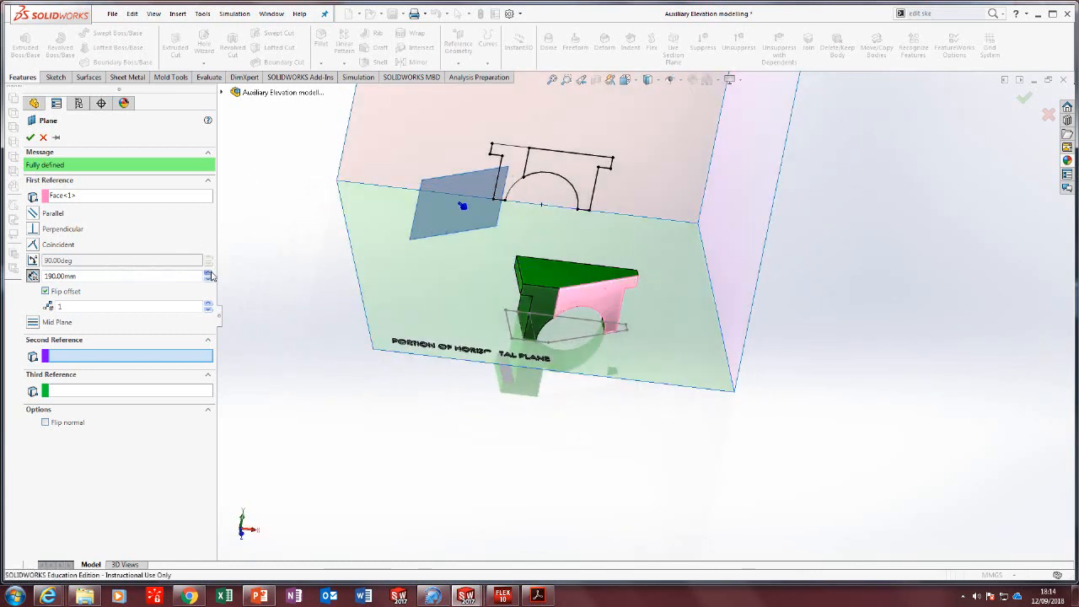
pyautogui.click(209, 274)
pyautogui.moveTo(481, 327); pyautogui.dragTo(403, 320, button='middle')
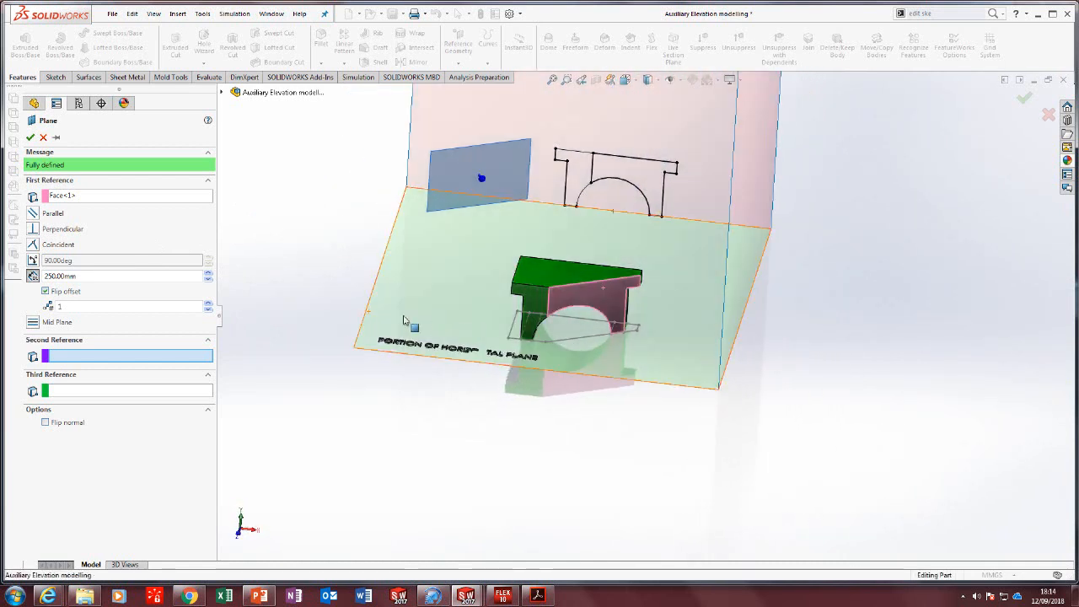
pyautogui.click(30, 137)
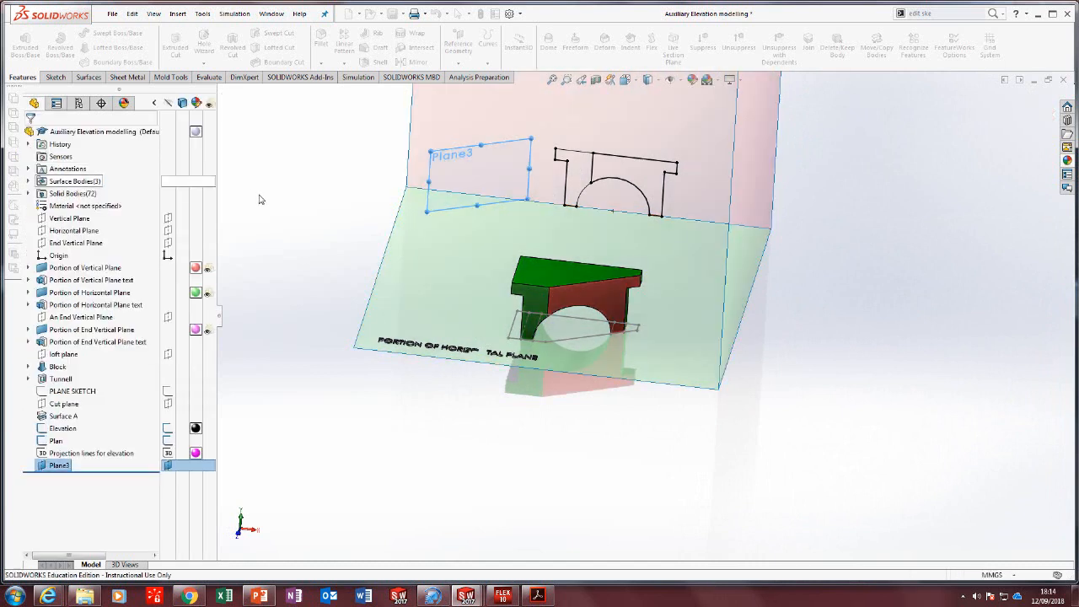
# Rename the new reference plane as "Auxiliary vertical Plane".
pyautogui.scroll(-2, 466, 268)
pyautogui.scroll(3, 434, 236)
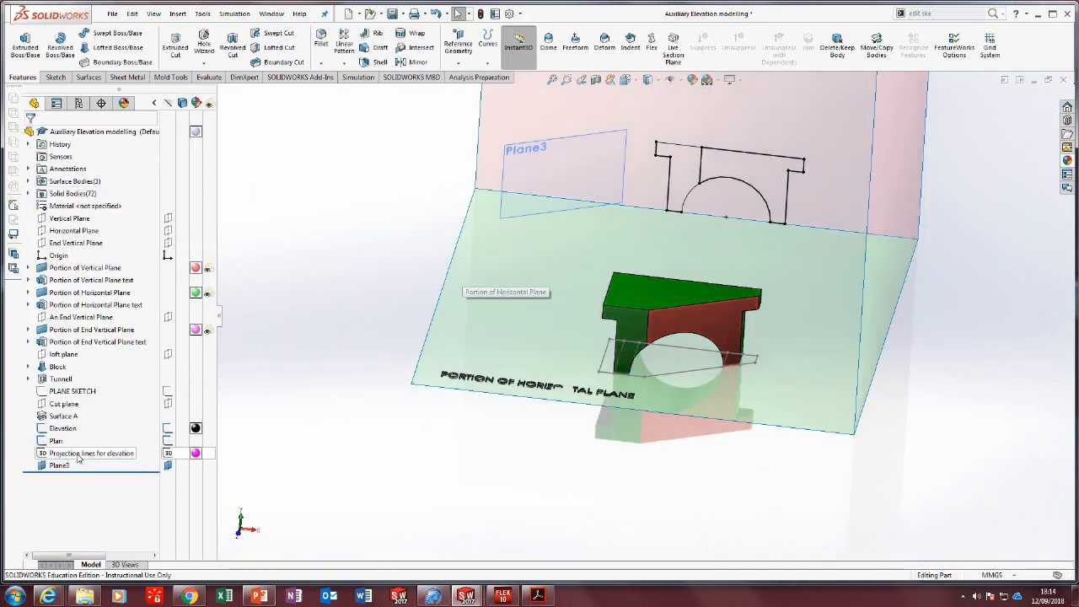
pyautogui.click(59, 466)
pyautogui.click(63, 465)
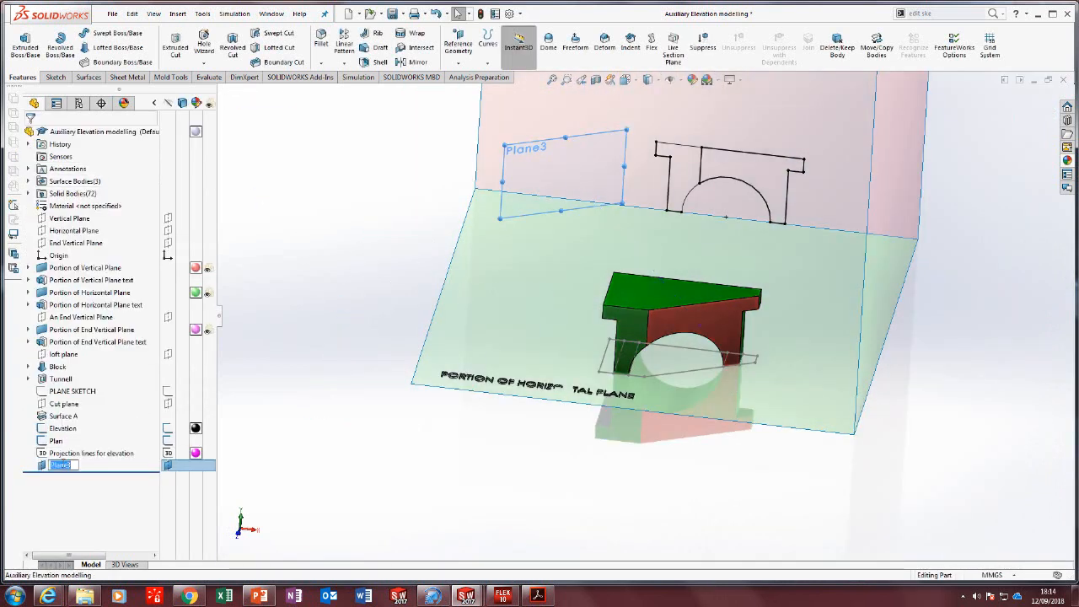
pyautogui.write('Auxiliary vertical')
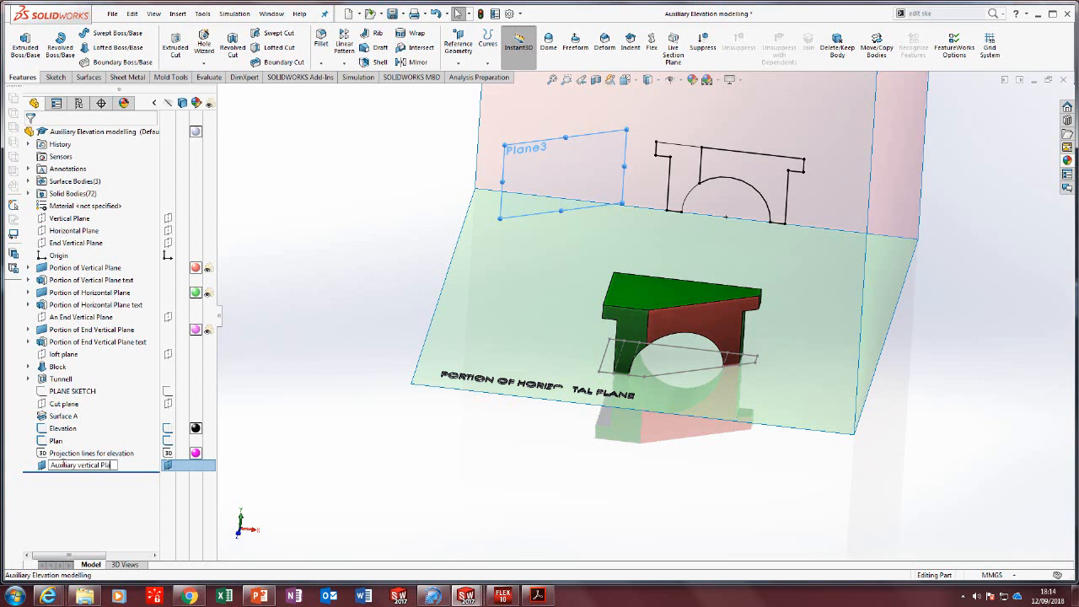
pyautogui.click(294, 364)
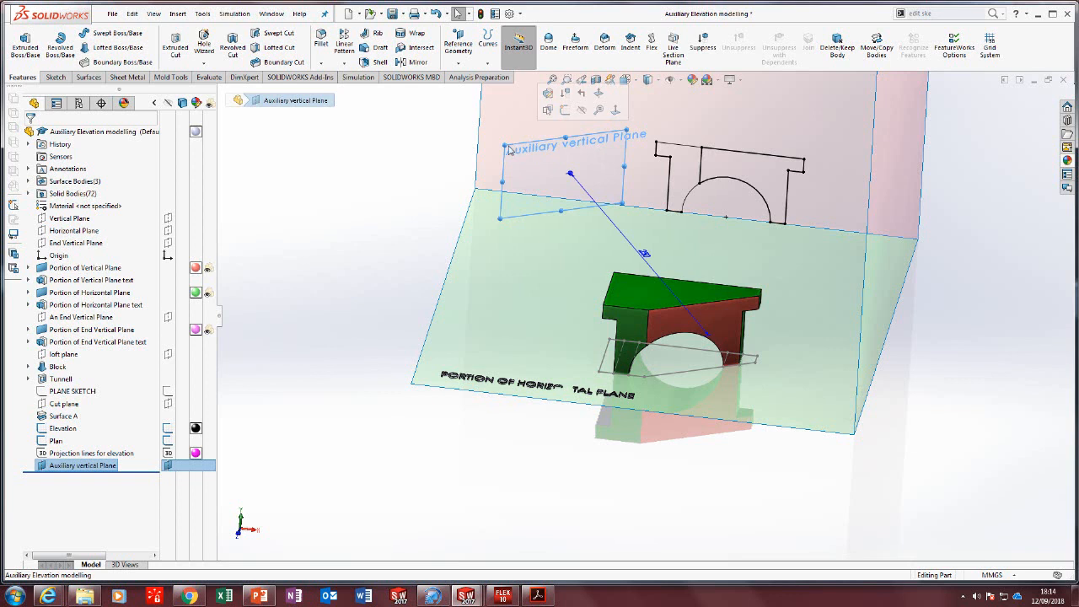
# Enlarge the auxiliary vertical plane's display outline by extending its upper-left and upper-right corners outward.
pyautogui.moveTo(505, 147); pyautogui.dragTo(389, 116)
pyautogui.scroll(2, 548, 214)
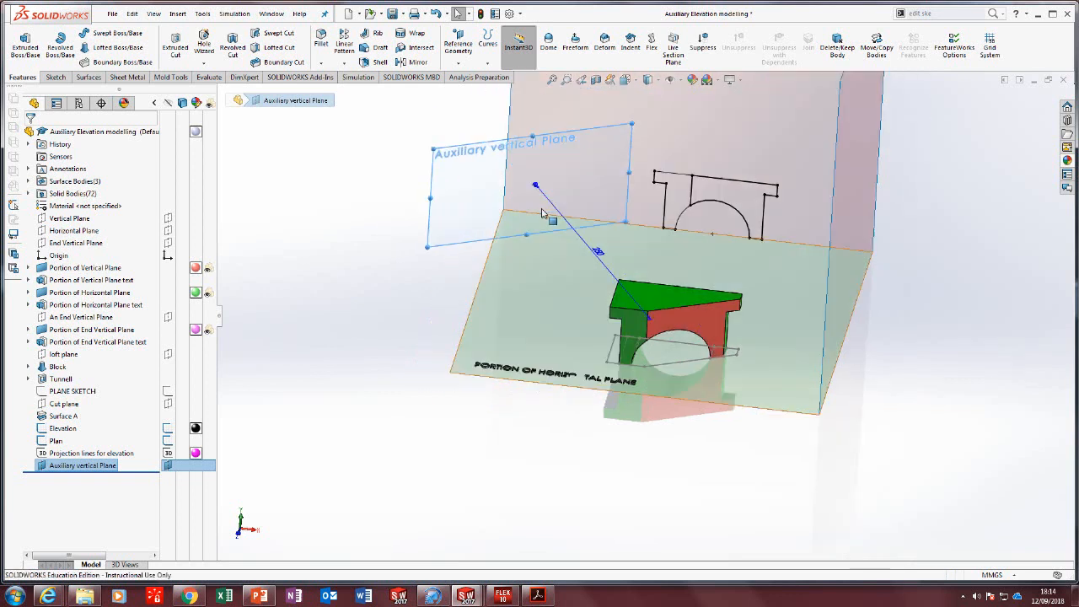
pyautogui.moveTo(627, 156); pyautogui.dragTo(707, 103)
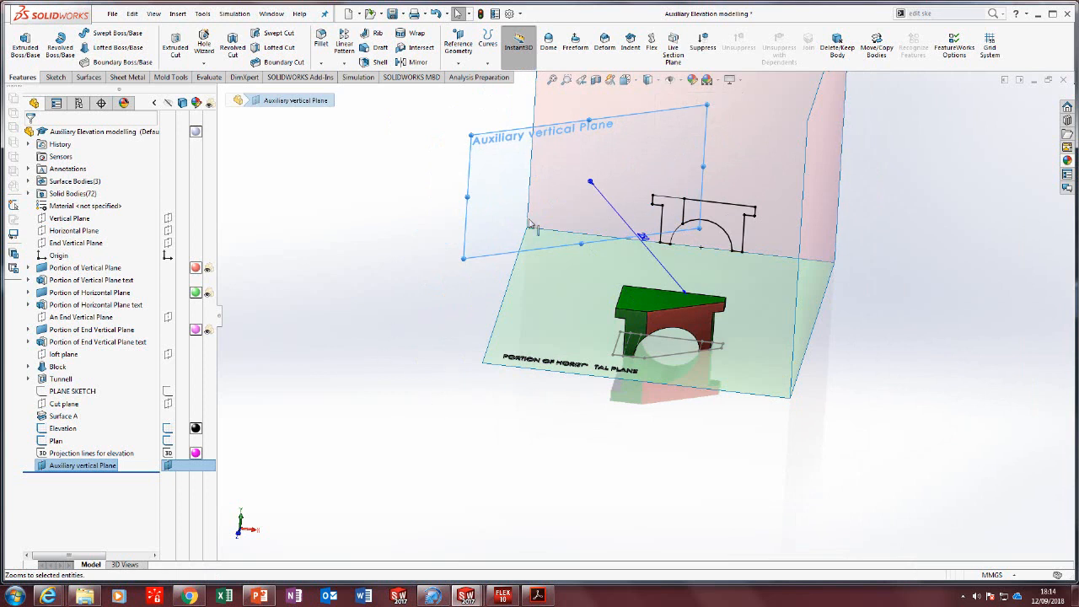
pyautogui.scroll(2, 639, 167)
pyautogui.scroll(-3, 731, 133)
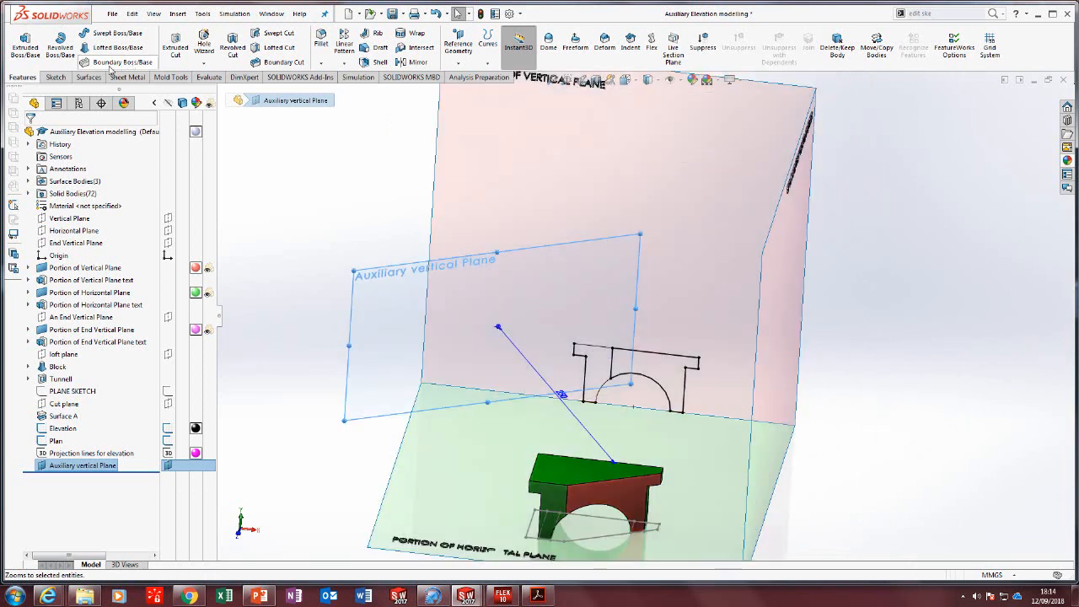
# Start a sketch on the auxiliary vertical plane and draw a corner rectangle about 100 mm wide and 90 mm high.
pyautogui.click(55, 77)
pyautogui.click(20, 42)
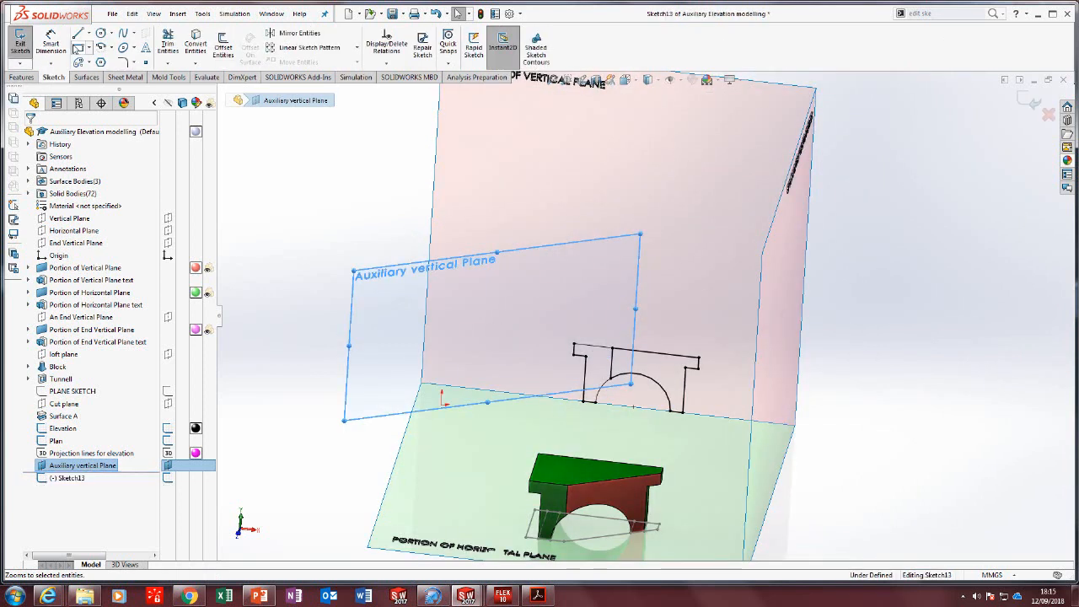
pyautogui.click(76, 48)
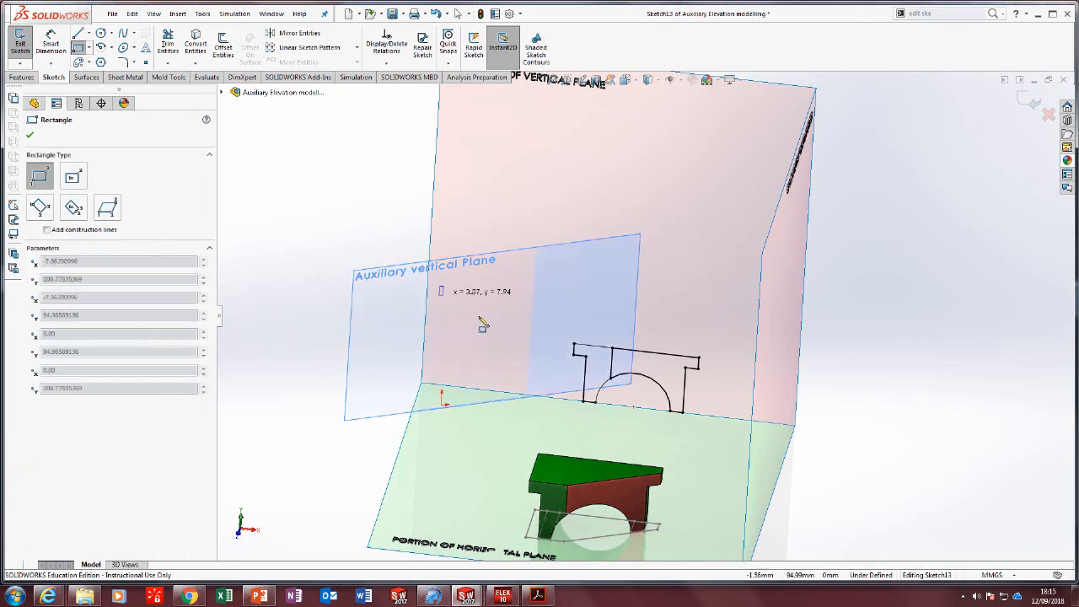
pyautogui.click(439, 287)
pyautogui.click(550, 372)
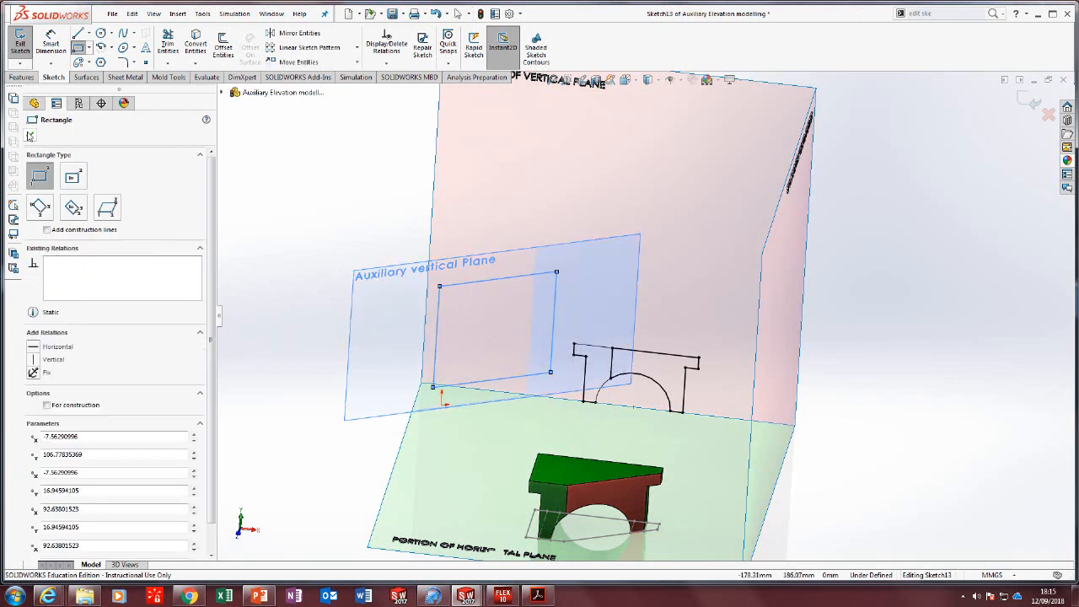
pyautogui.click(29, 135)
# Make the rectangle's lower-right corner coincident with the edge where the horizontal and vertical plane portions meet.
pyautogui.moveTo(432, 334); pyautogui.dragTo(486, 344, button='middle')
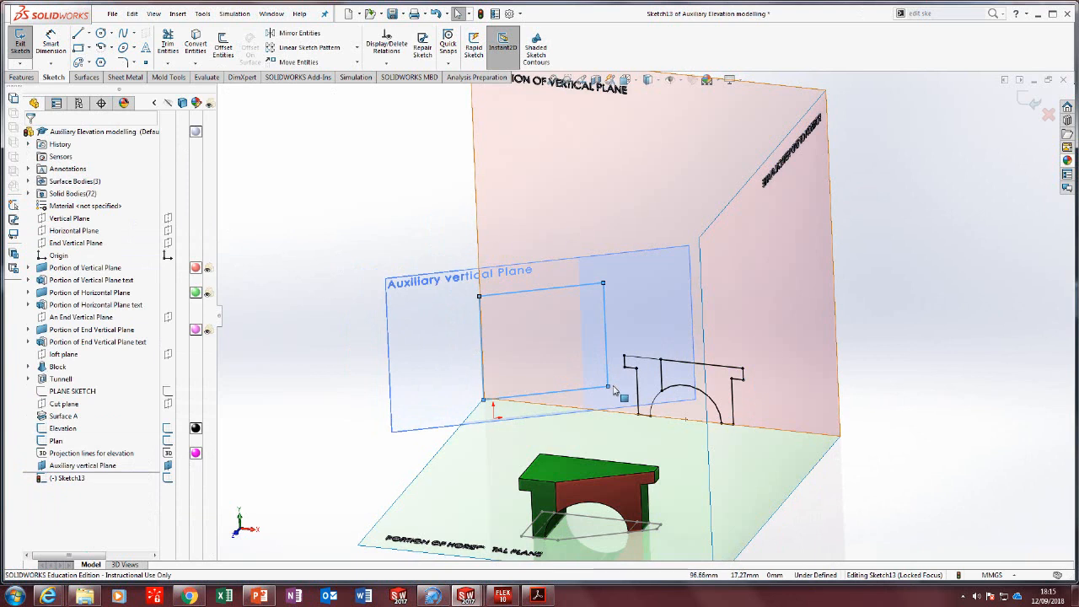
pyautogui.click(608, 387)
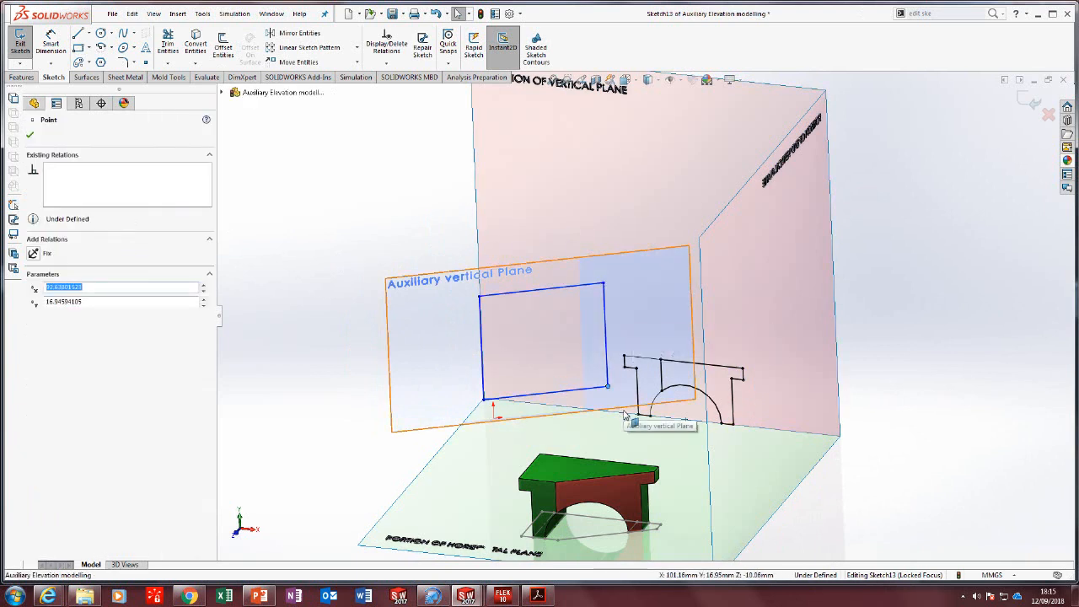
pyautogui.keyDown('ctrl'); pyautogui.click(626, 419); pyautogui.keyUp('ctrl')
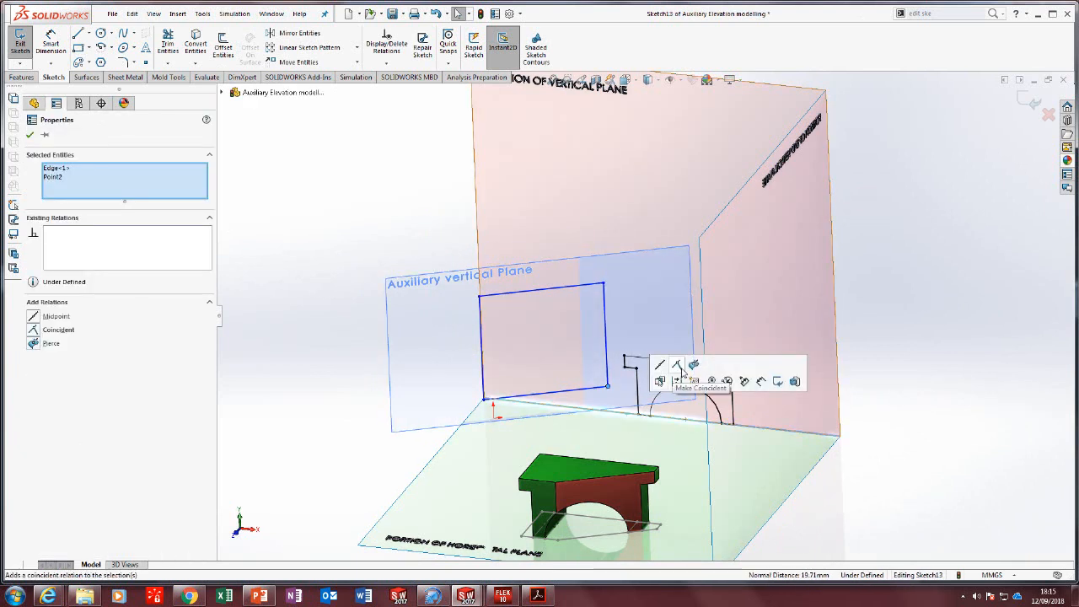
pyautogui.click(677, 364)
pyautogui.click(1039, 491)
# Stretch the rectangle outward by its lower-left corner until it is about 157 mm wide.
pyautogui.scroll(2, 539, 444)
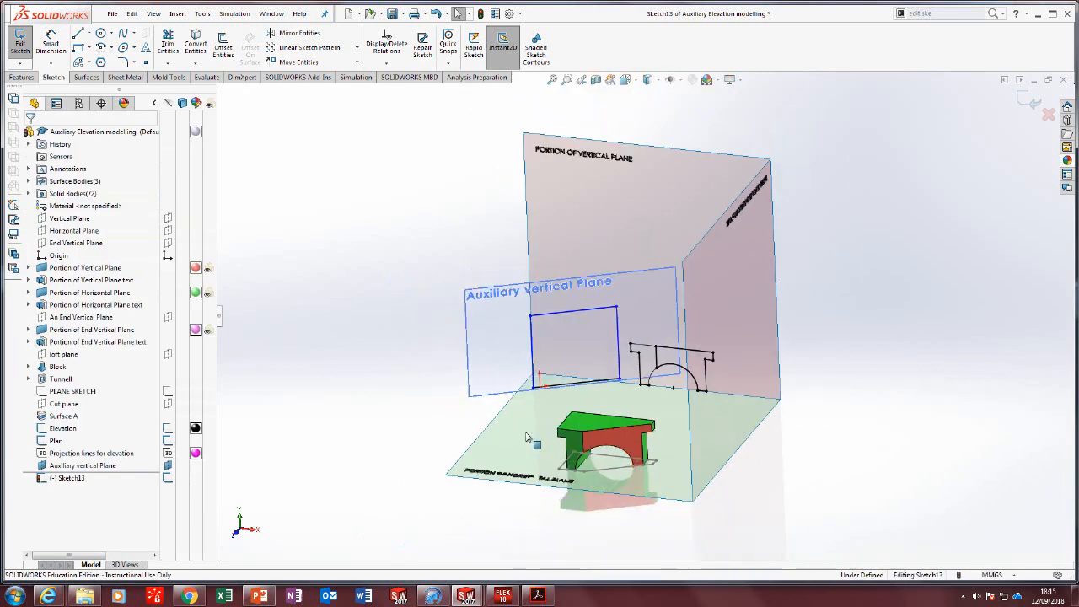
pyautogui.moveTo(533, 387); pyautogui.dragTo(483, 392)
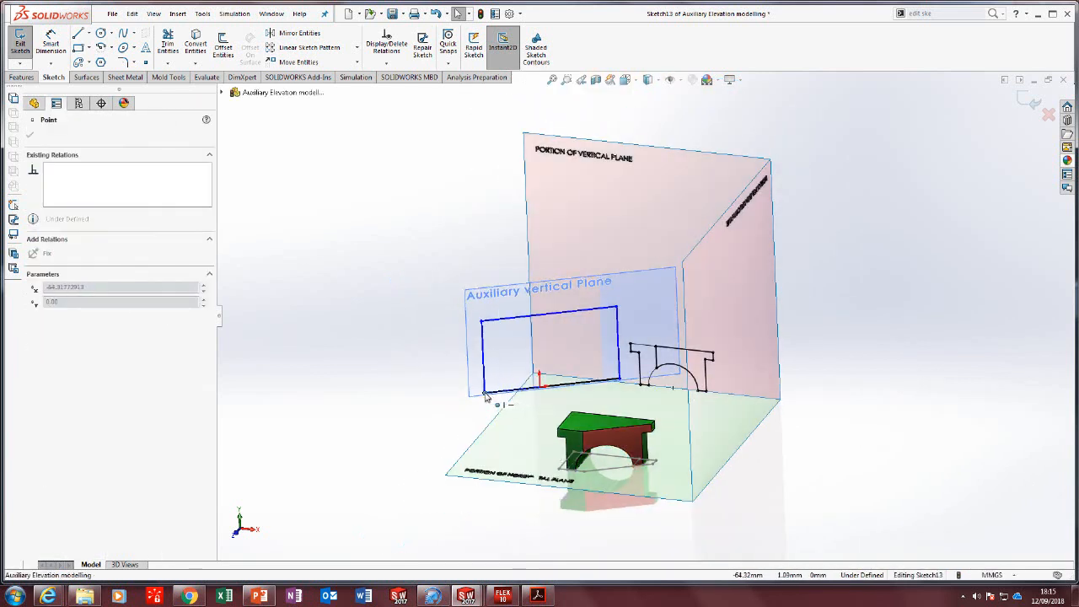
pyautogui.click(453, 349)
# Dimension the rectangle's left side to a height of 250 mm.
pyautogui.moveTo(452, 348); pyautogui.dragTo(453, 324, button='right')
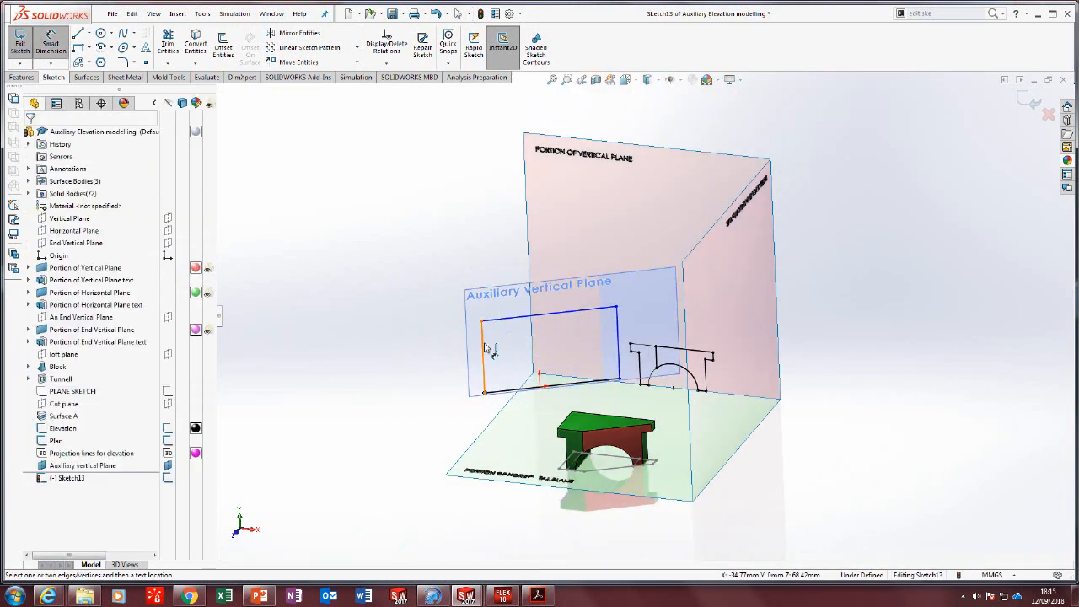
pyautogui.click(483, 349)
pyautogui.press('Escape')
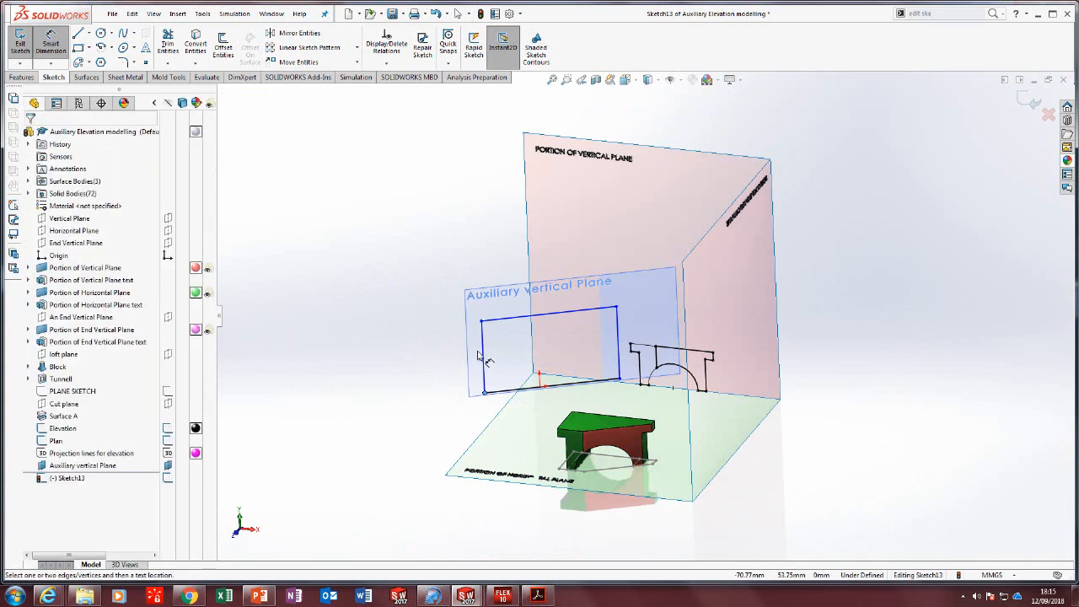
pyautogui.click(485, 355)
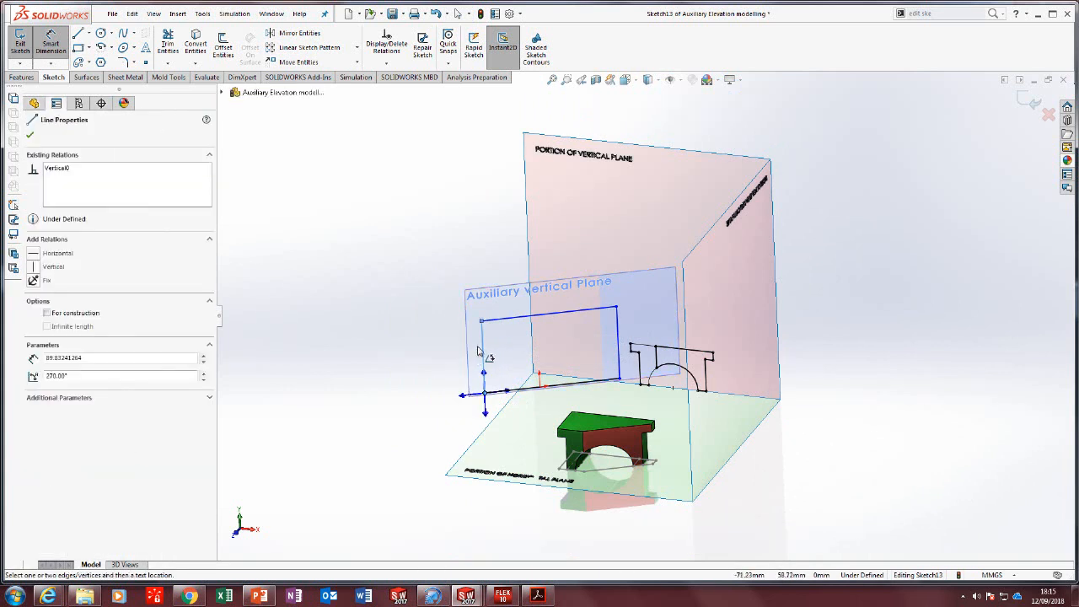
pyautogui.press('Escape')
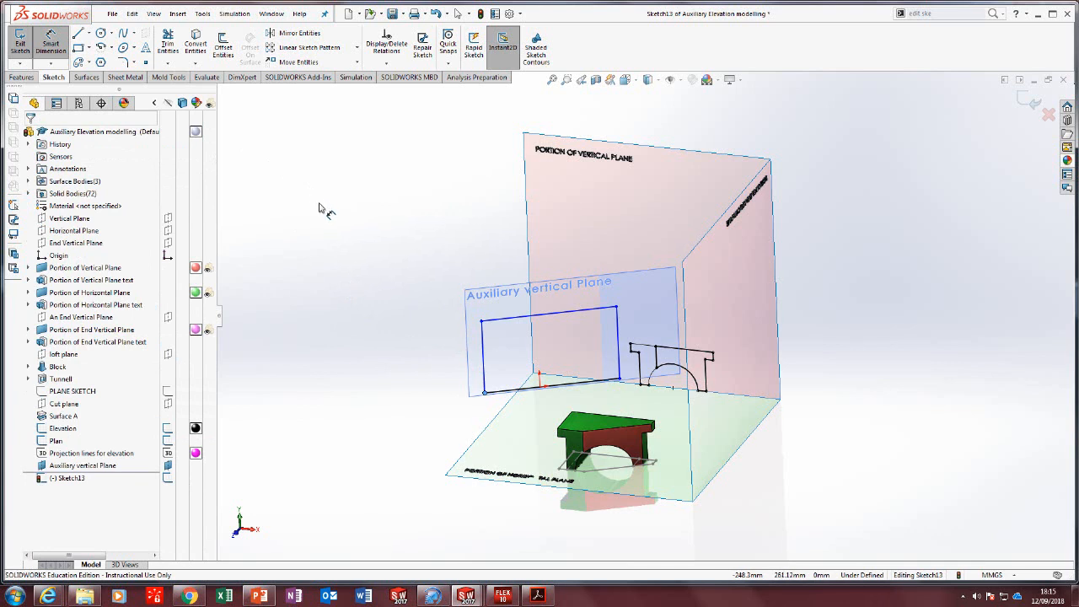
pyautogui.click(51, 64)
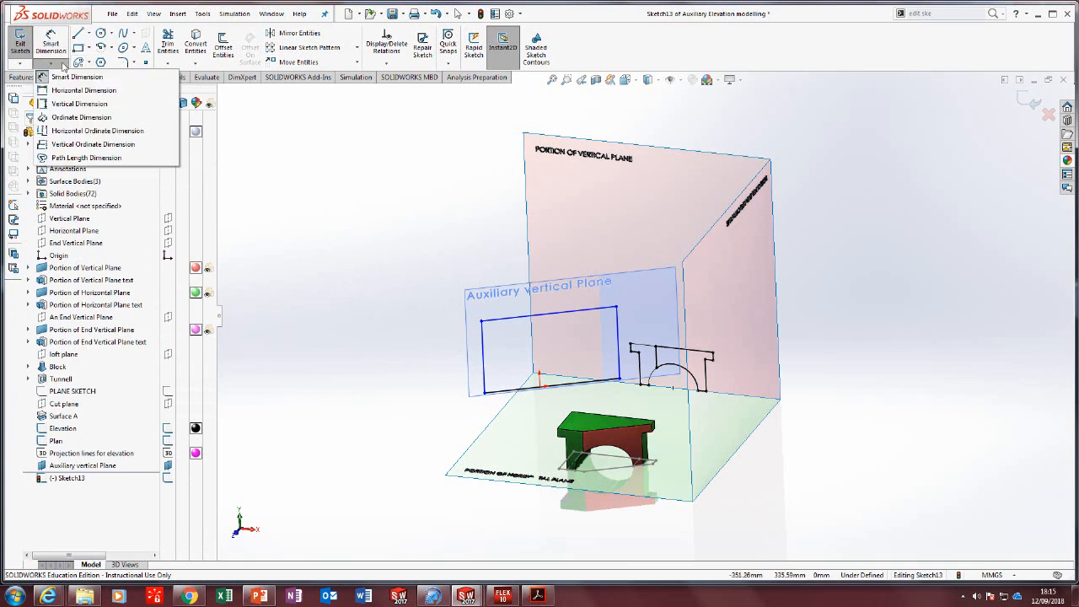
pyautogui.click(482, 337)
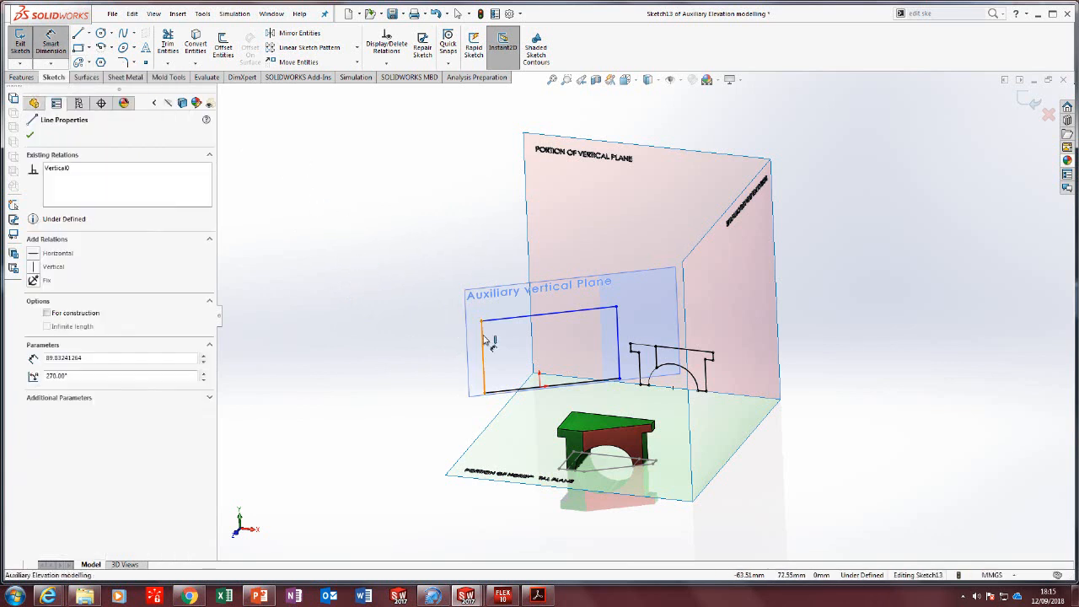
pyautogui.click(421, 356)
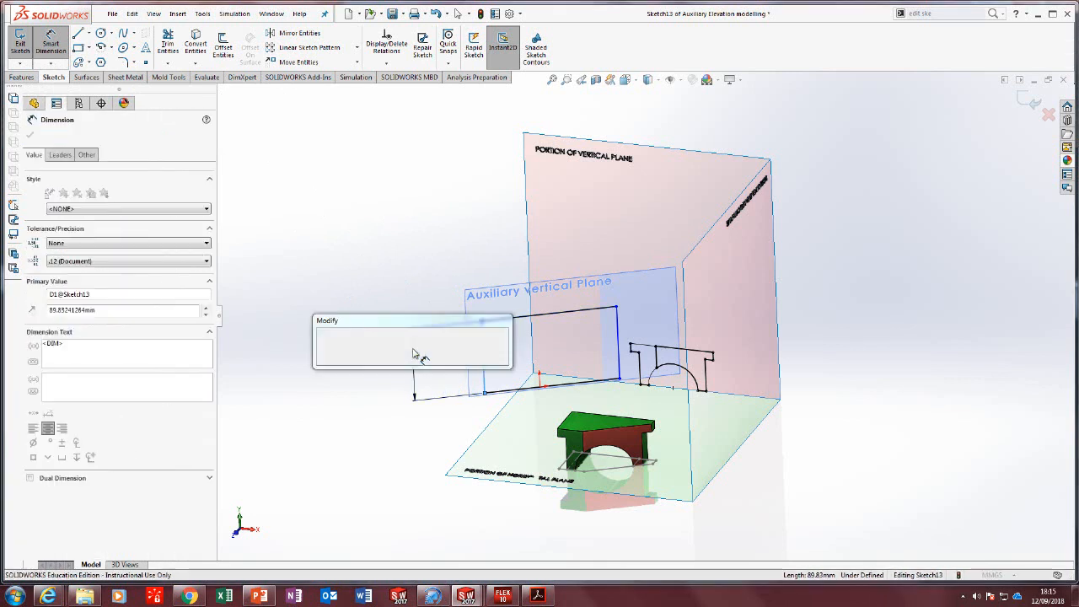
pyautogui.write('2')
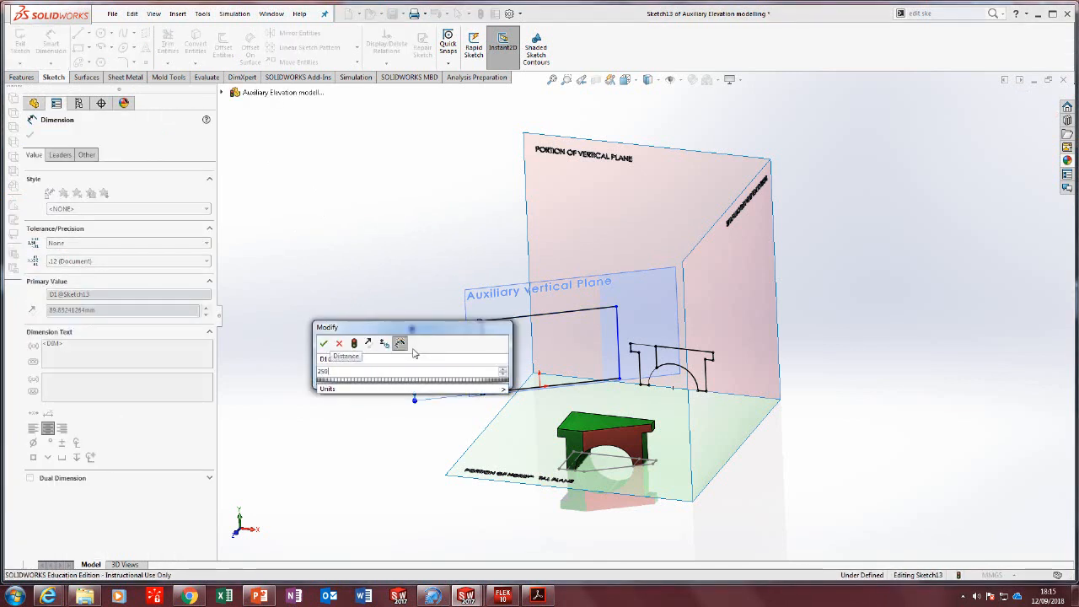
pyautogui.write('50')
pyautogui.press('Return')
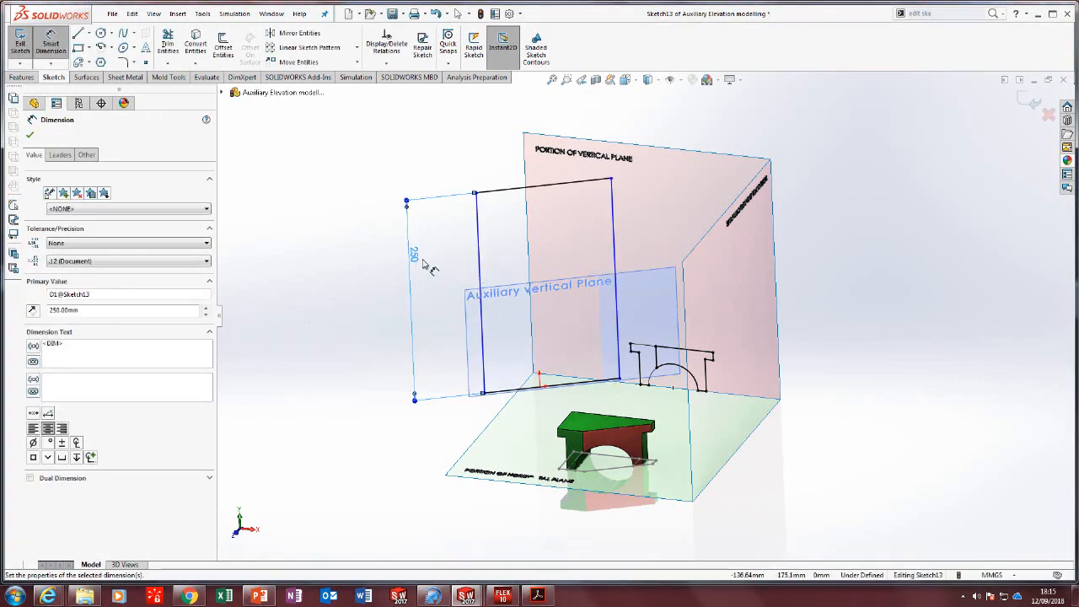
# Dimension the rectangle's upper edge to a width of 250 mm and finish dimensioning.
pyautogui.scroll(-2, 523, 253)
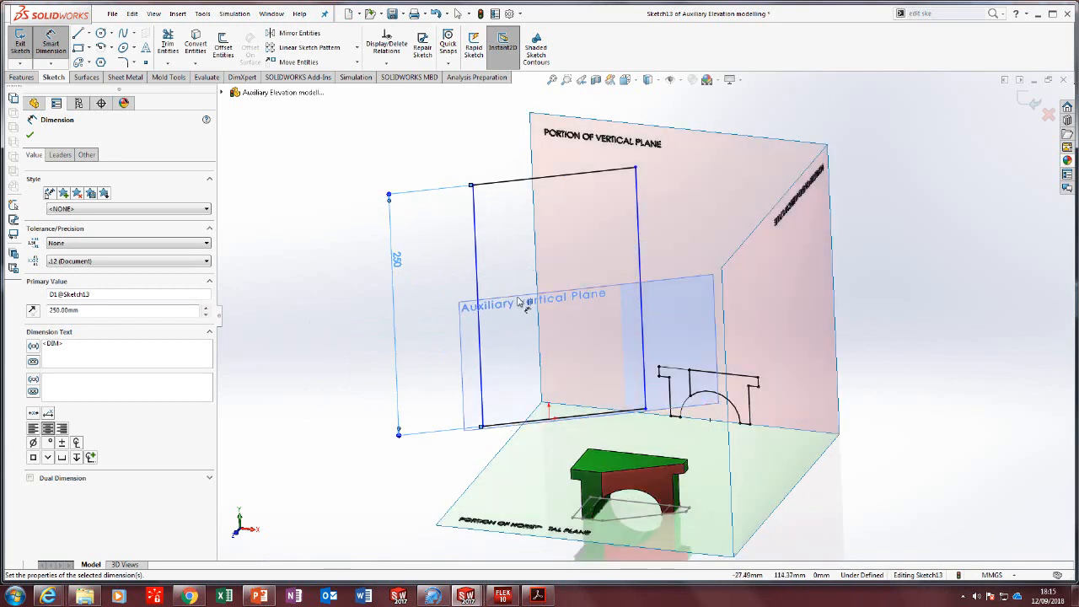
pyautogui.click(497, 192)
pyautogui.click(487, 163)
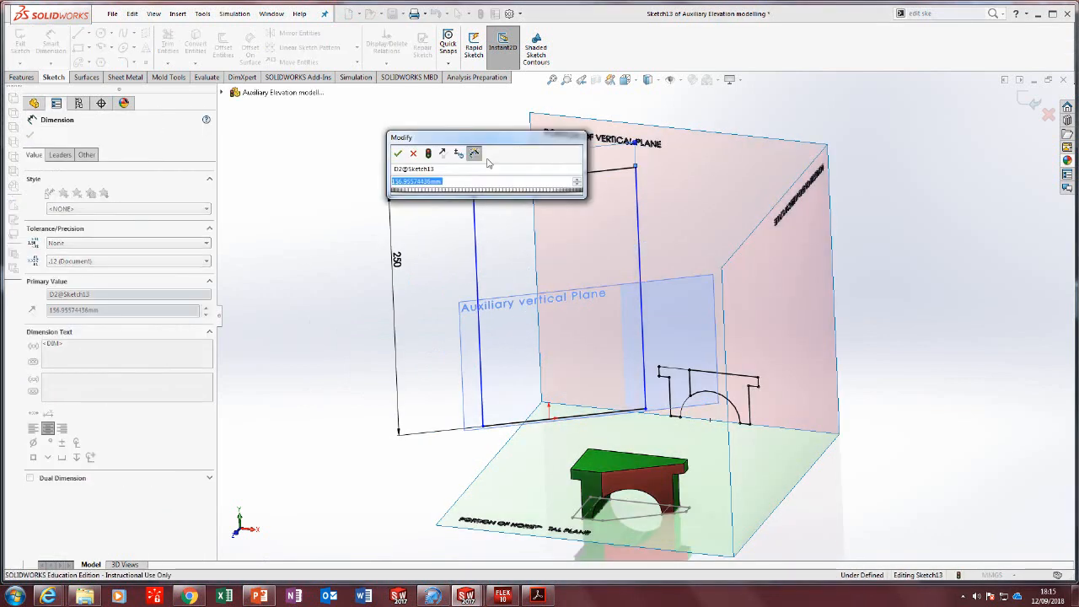
pyautogui.write('25')
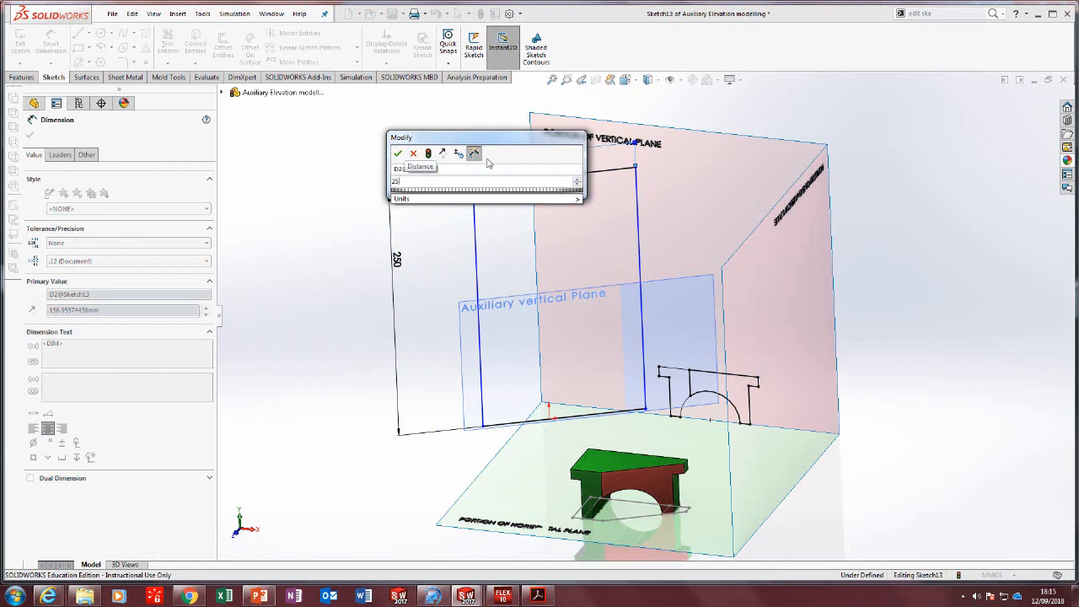
pyautogui.write('0')
pyautogui.press('Return')
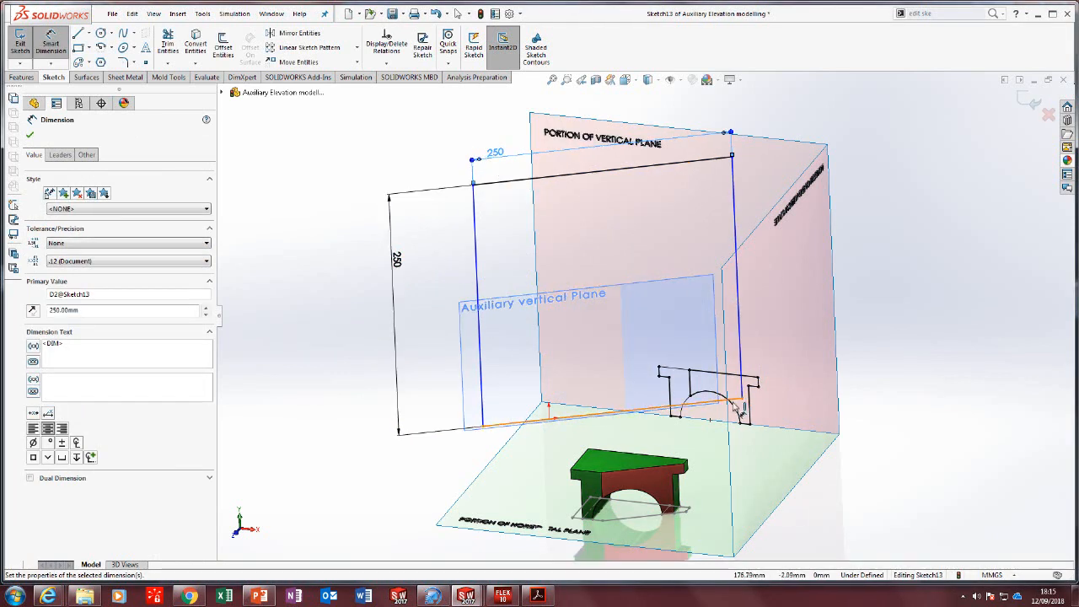
pyautogui.moveTo(743, 409); pyautogui.dragTo(657, 381, button='middle')
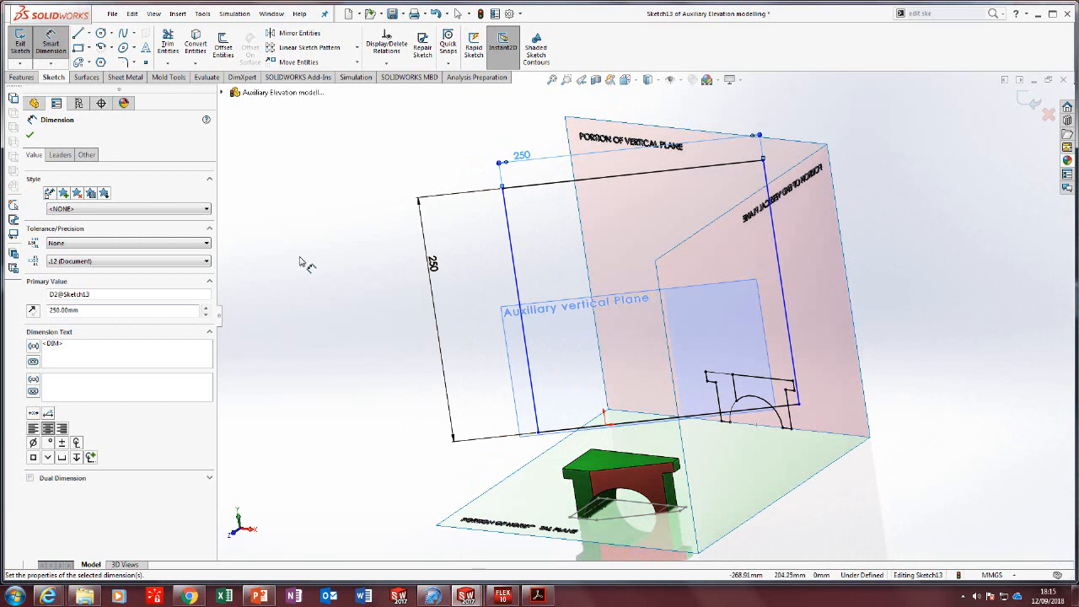
pyautogui.click(31, 136)
pyautogui.moveTo(715, 299); pyautogui.dragTo(700, 324, button='middle')
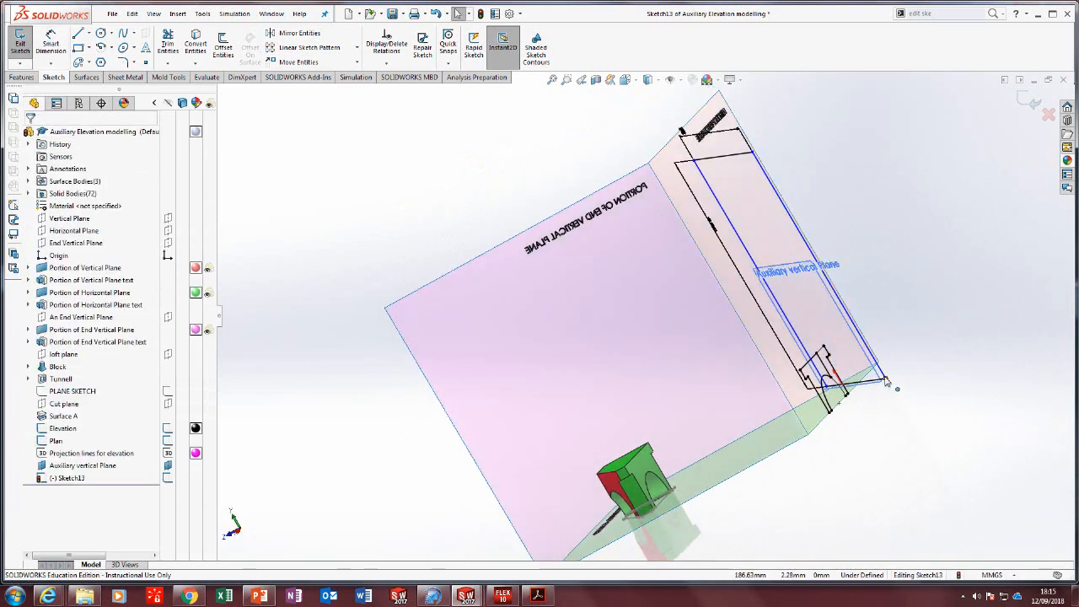
pyautogui.click(887, 381)
pyautogui.scroll(-5, 876, 384)
pyautogui.moveTo(828, 392)
pyautogui.mouseDown(button='middle')
pyautogui.moveTo(792, 383)
pyautogui.moveTo(789, 410)
pyautogui.mouseUp(button='middle')
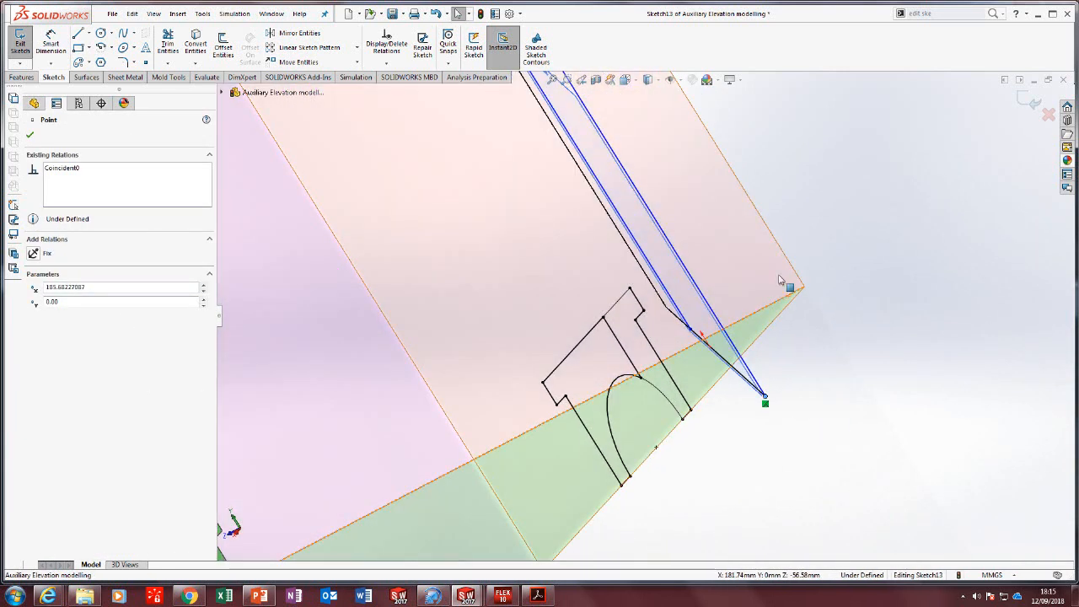
pyautogui.keyDown('ctrl'); pyautogui.click(780, 279); pyautogui.keyUp('ctrl')
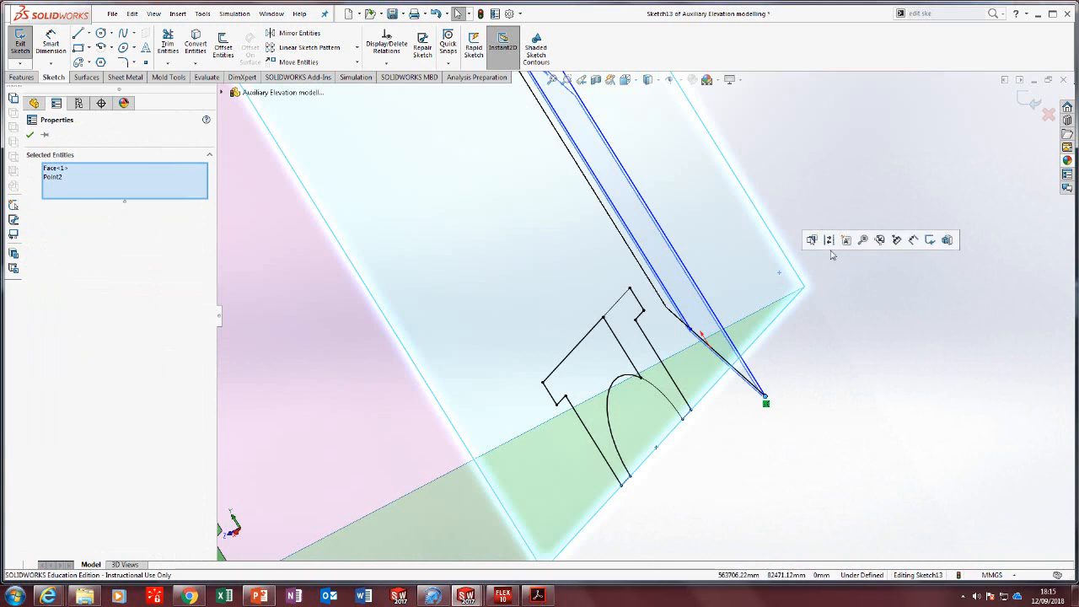
pyautogui.click(875, 330)
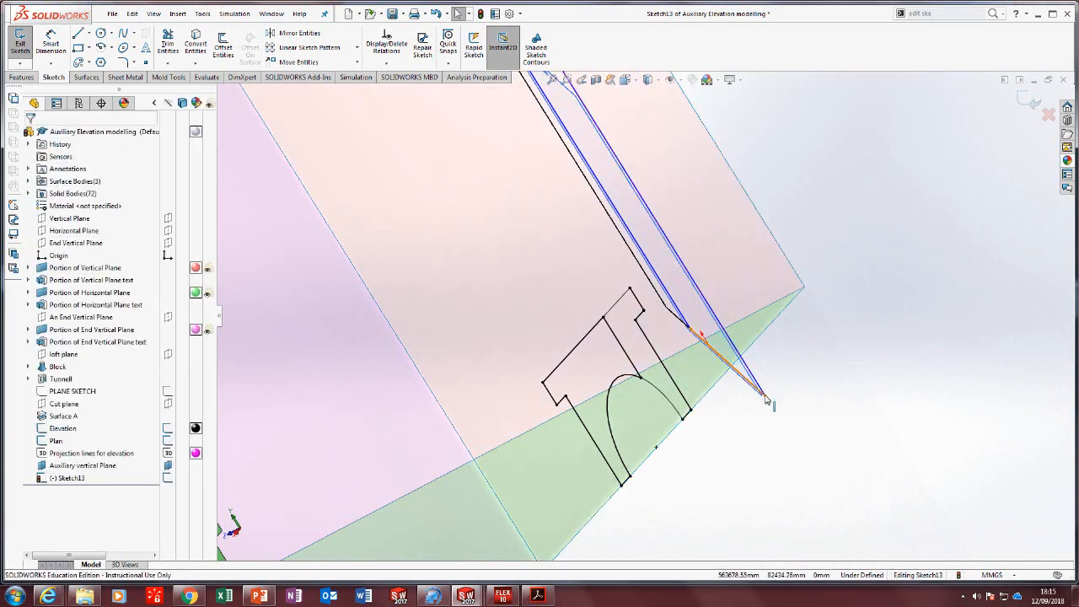
pyautogui.click(765, 398)
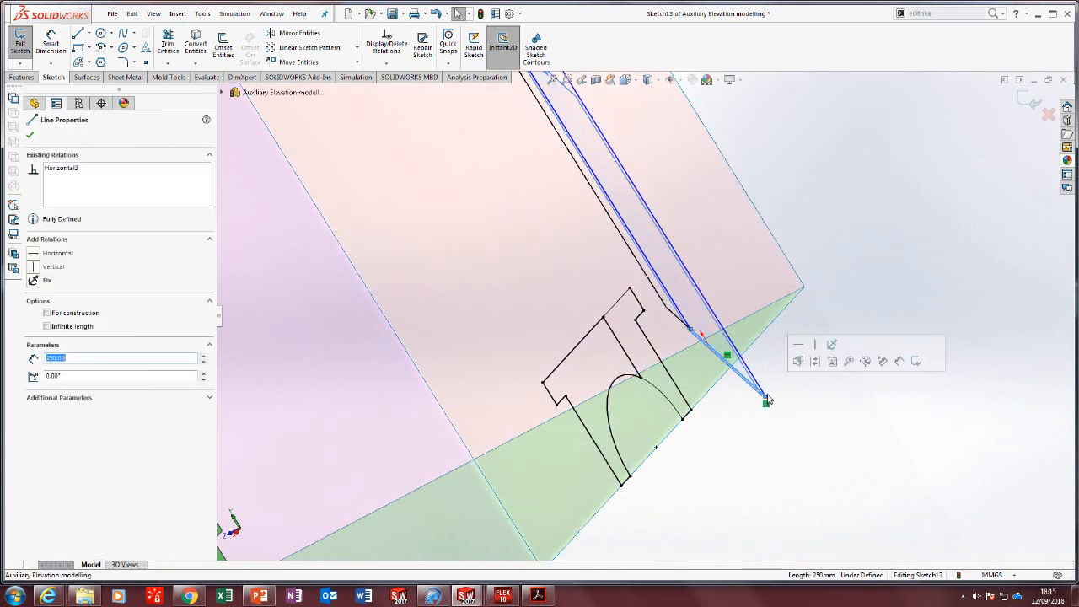
pyautogui.keyDown('ctrl'); pyautogui.click(760, 341); pyautogui.keyUp('ctrl')
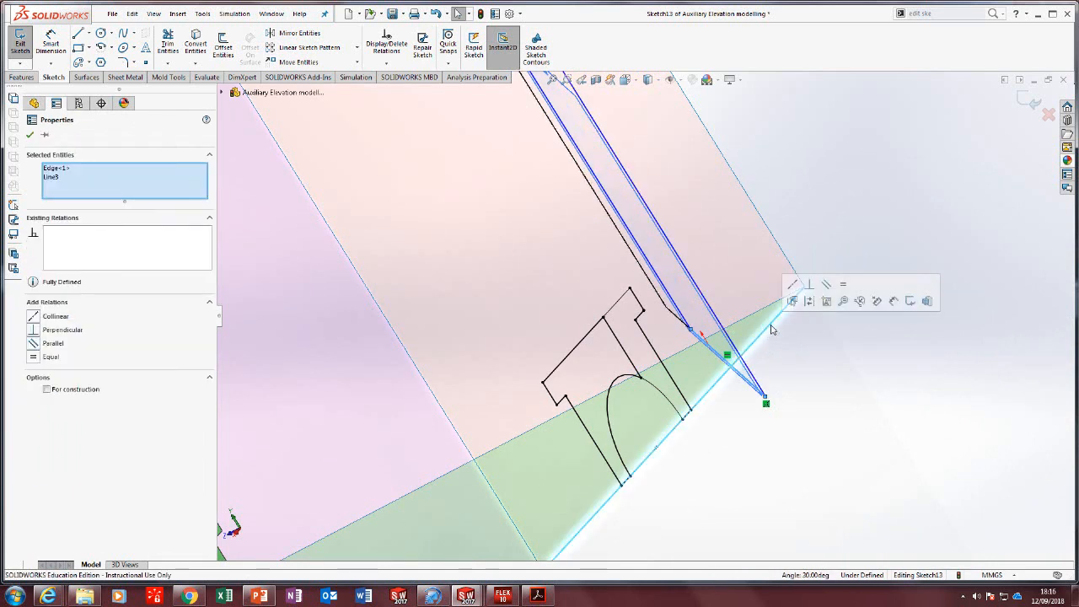
pyautogui.click(810, 289)
# Add a pierce relation between the rectangle's lower-right corner and the shared edge of the horizontal and vertical plane portions.
pyautogui.moveTo(831, 366); pyautogui.dragTo(802, 285, button='middle')
pyautogui.click(803, 287)
pyautogui.scroll(5, 760, 360)
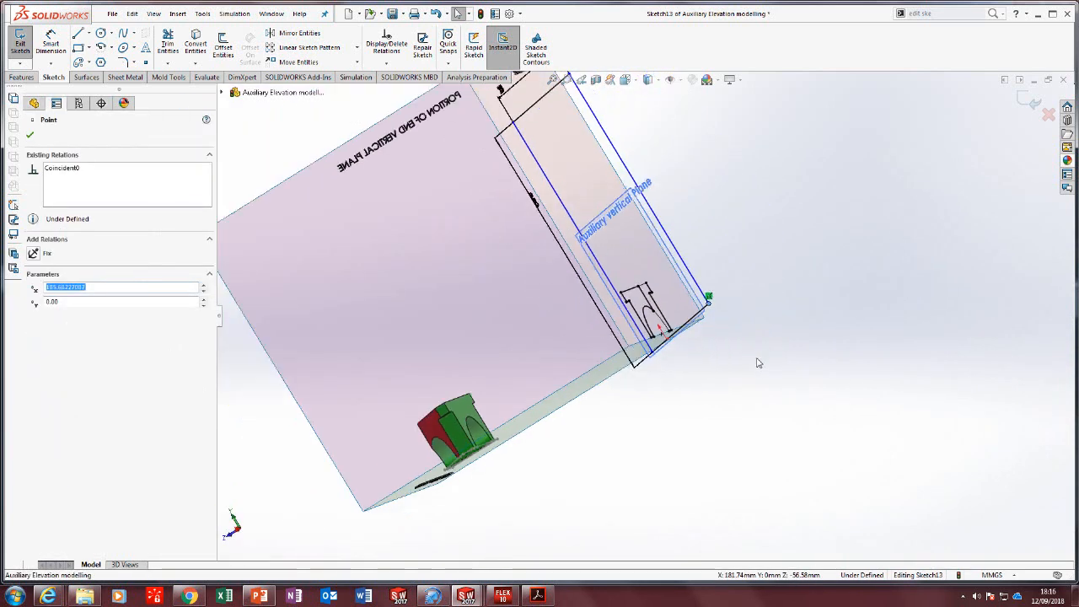
pyautogui.moveTo(758, 362)
pyautogui.mouseDown(button='middle')
pyautogui.moveTo(719, 338)
pyautogui.moveTo(783, 325)
pyautogui.moveTo(783, 337)
pyautogui.mouseUp(button='middle')
pyautogui.scroll(-8, 512, 340)
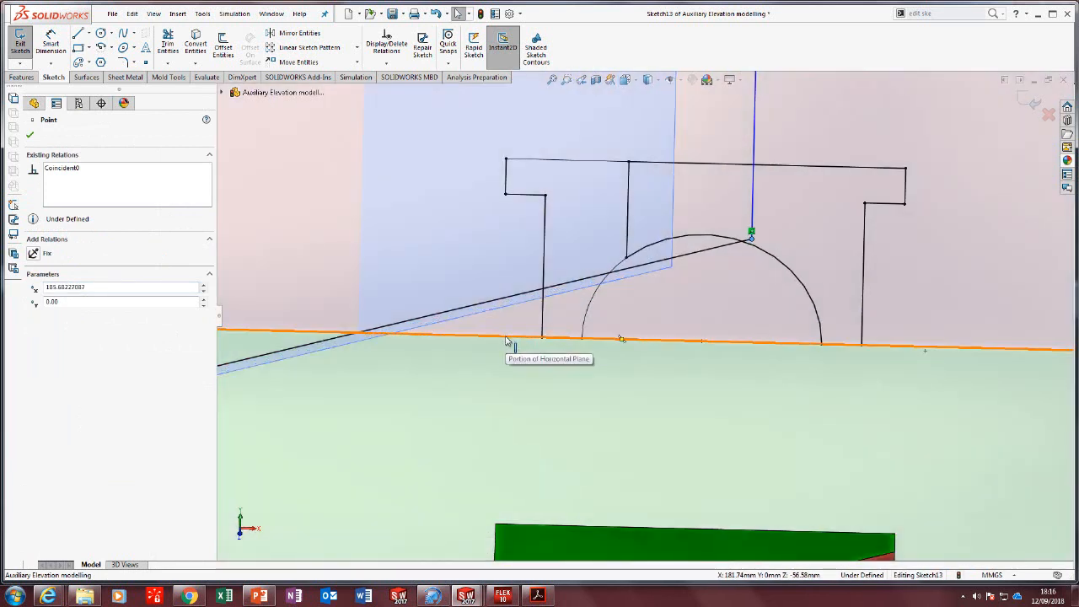
pyautogui.keyDown('ctrl'); pyautogui.click(507, 340); pyautogui.keyUp('ctrl')
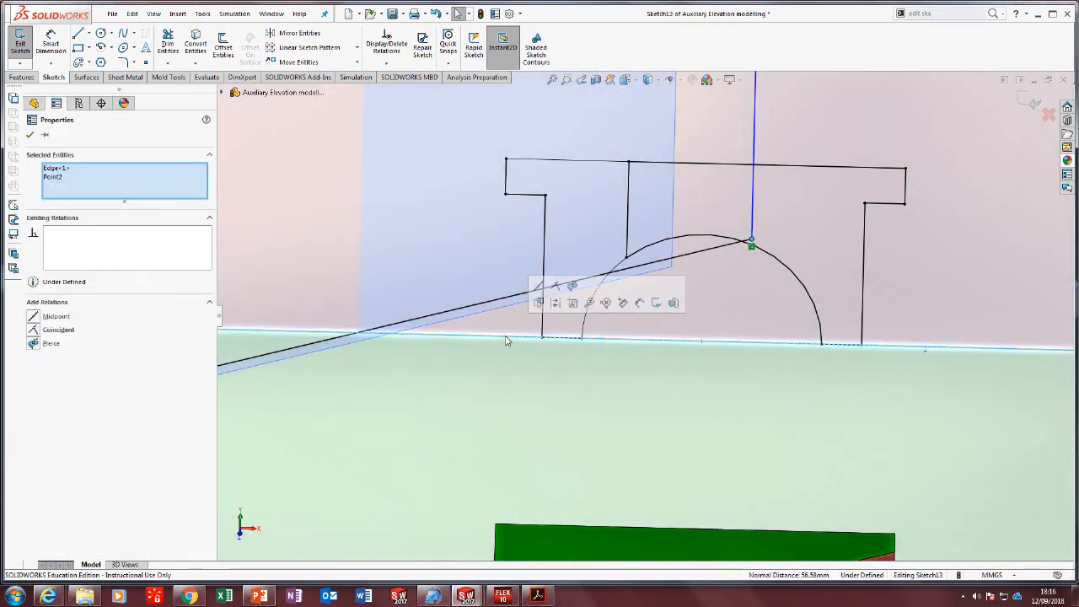
pyautogui.click(572, 287)
pyautogui.scroll(8, 567, 335)
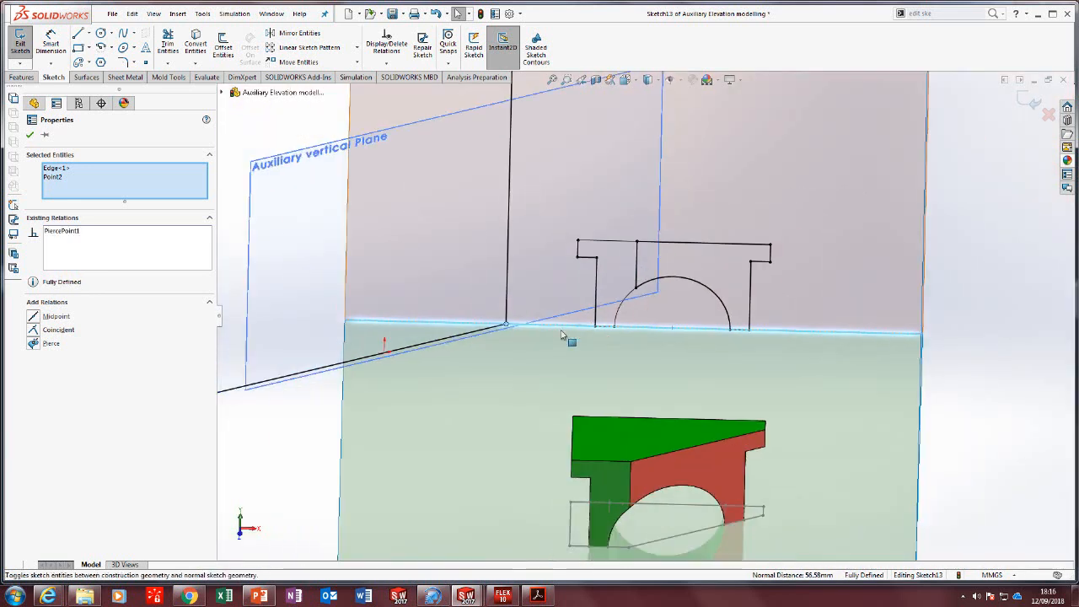
pyautogui.click(329, 164)
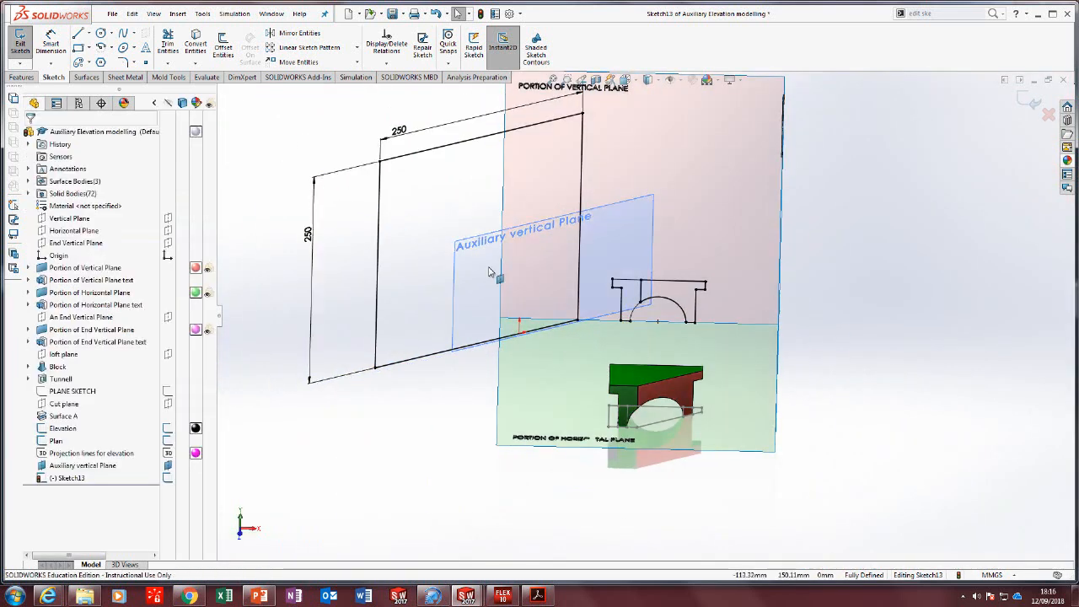
# Create a planar surface from the 250 mm square sketch on the auxiliary vertical plane.
pyautogui.scroll(2, 516, 302)
pyautogui.scroll(-2, 608, 316)
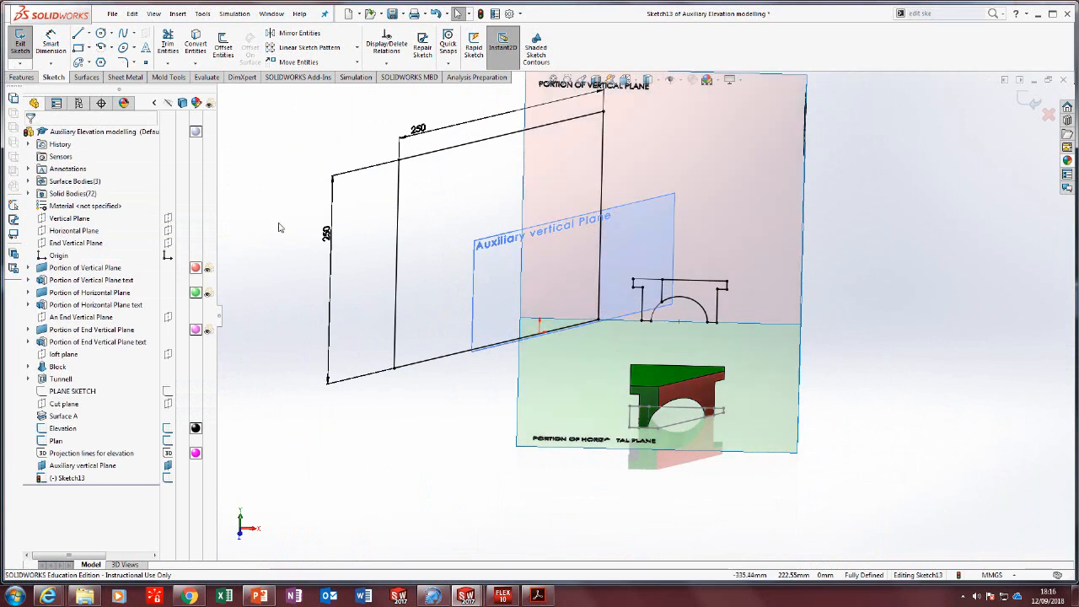
pyautogui.scroll(3, 379, 249)
pyautogui.moveTo(452, 265); pyautogui.dragTo(416, 257, button='middle')
pyautogui.scroll(-2, 459, 263)
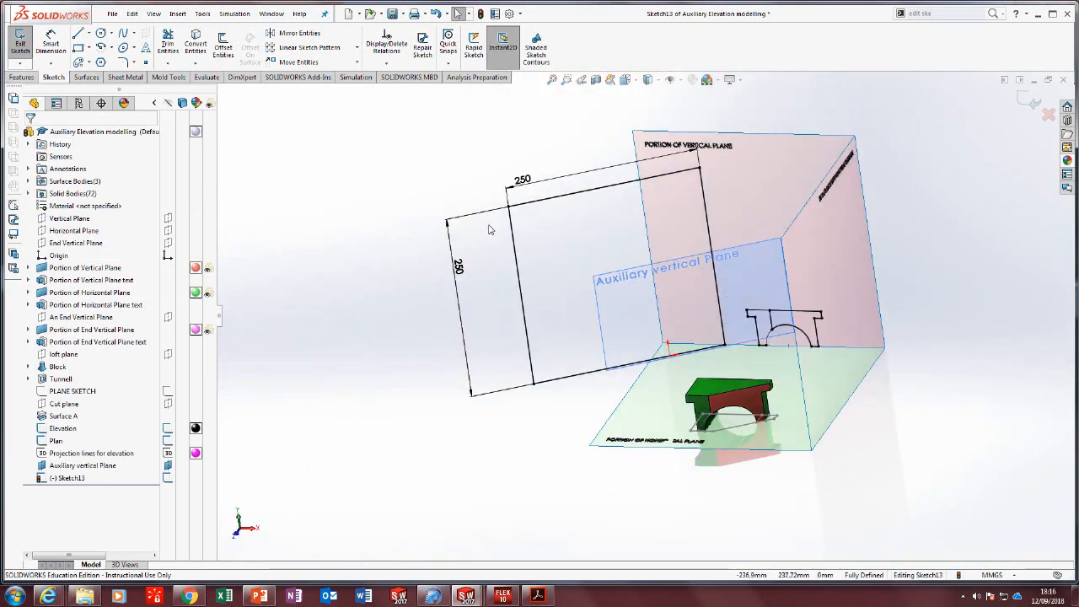
pyautogui.click(86, 77)
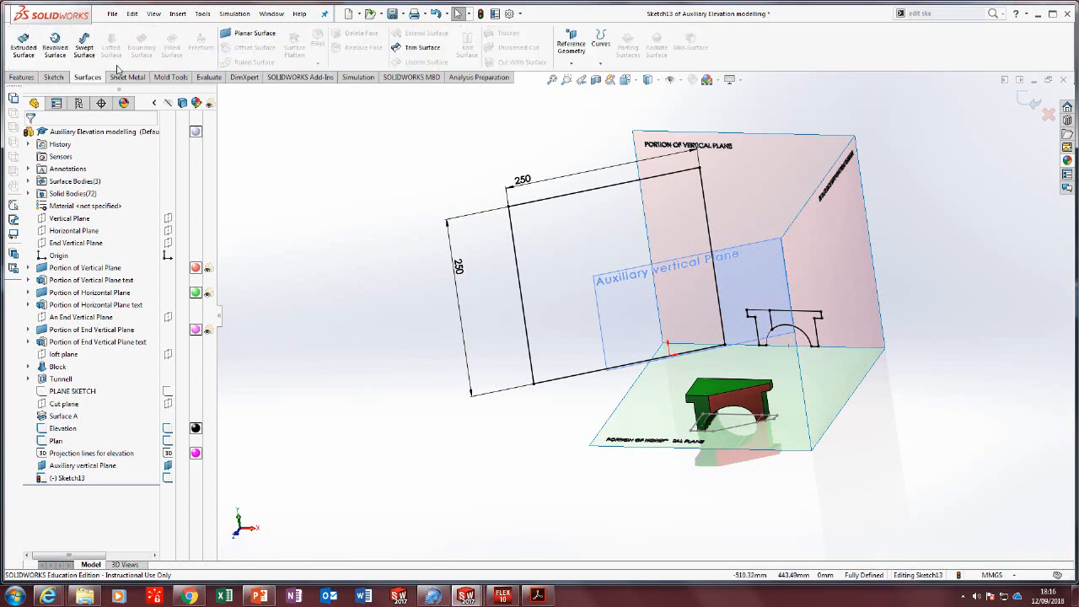
pyautogui.click(225, 33)
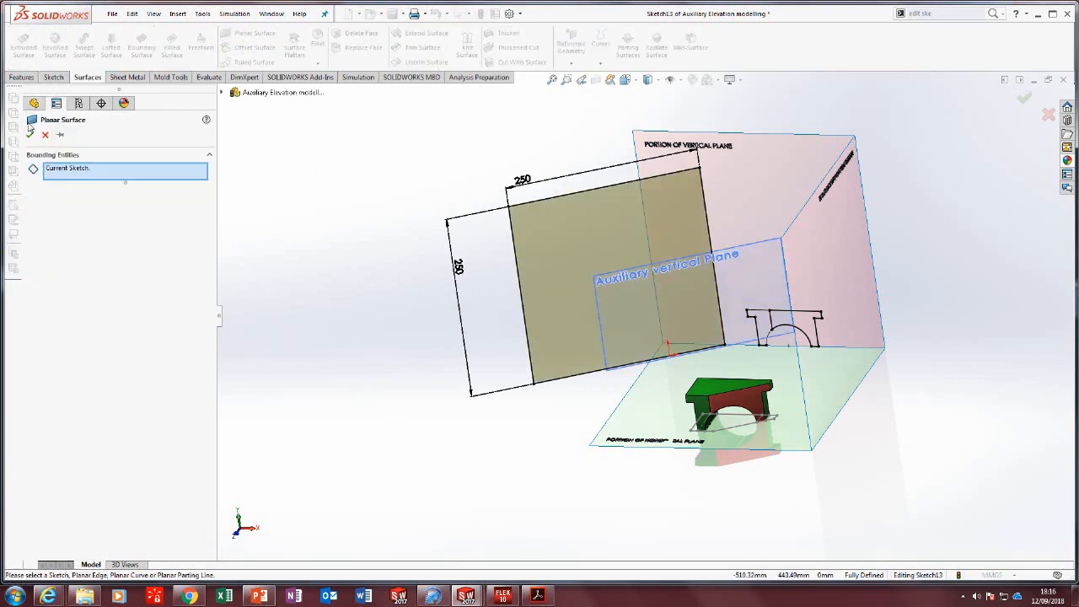
pyautogui.click(30, 134)
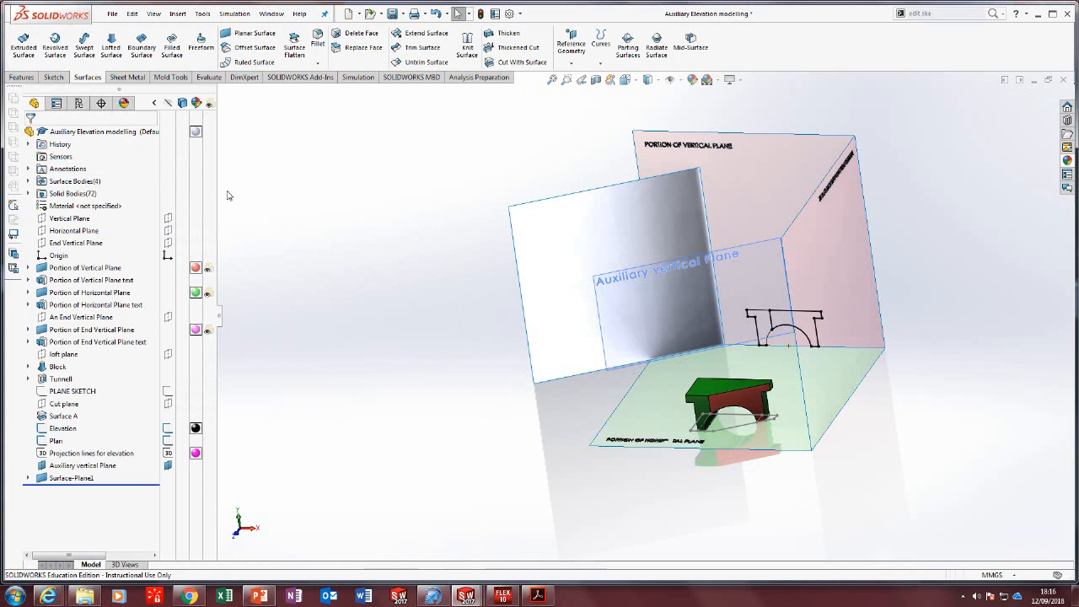
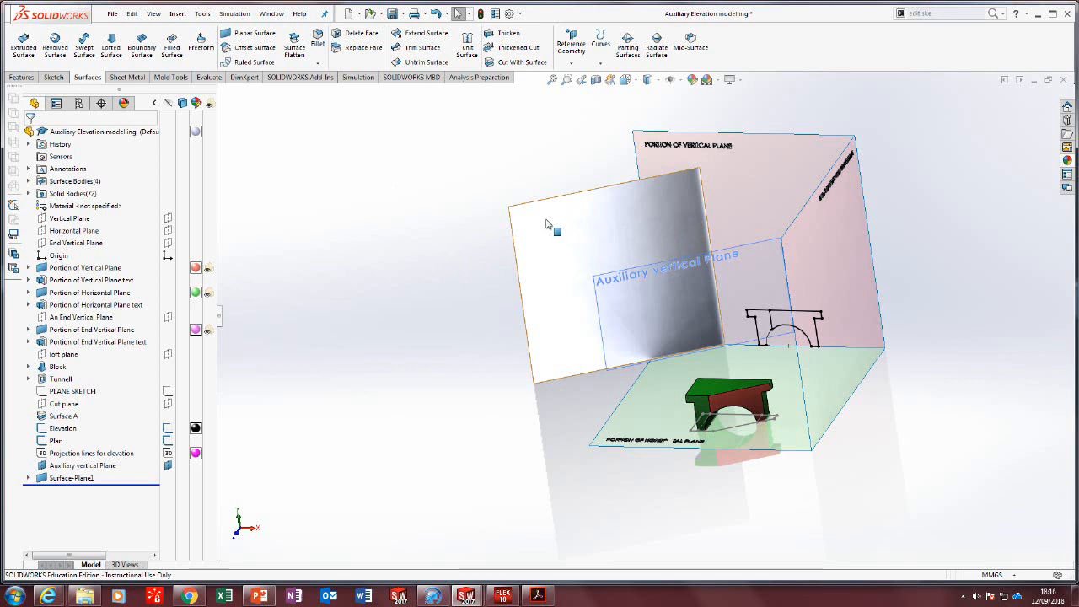
# Apply a light magenta appearance to the auxiliary planar surface and make the surface transparent.
pyautogui.scroll(-3, 690, 271)
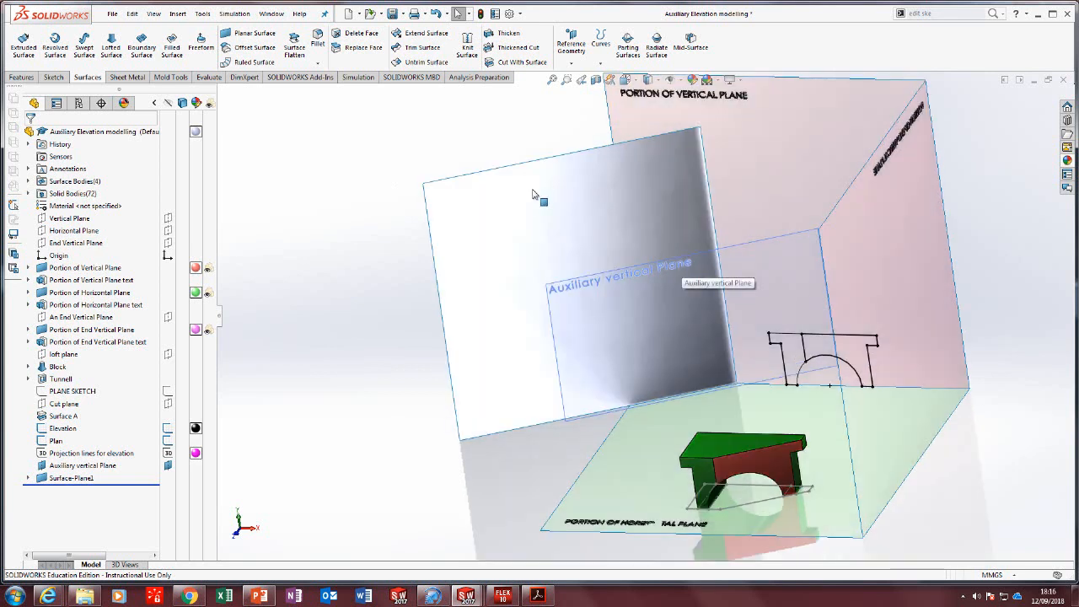
pyautogui.rightClick(532, 197)
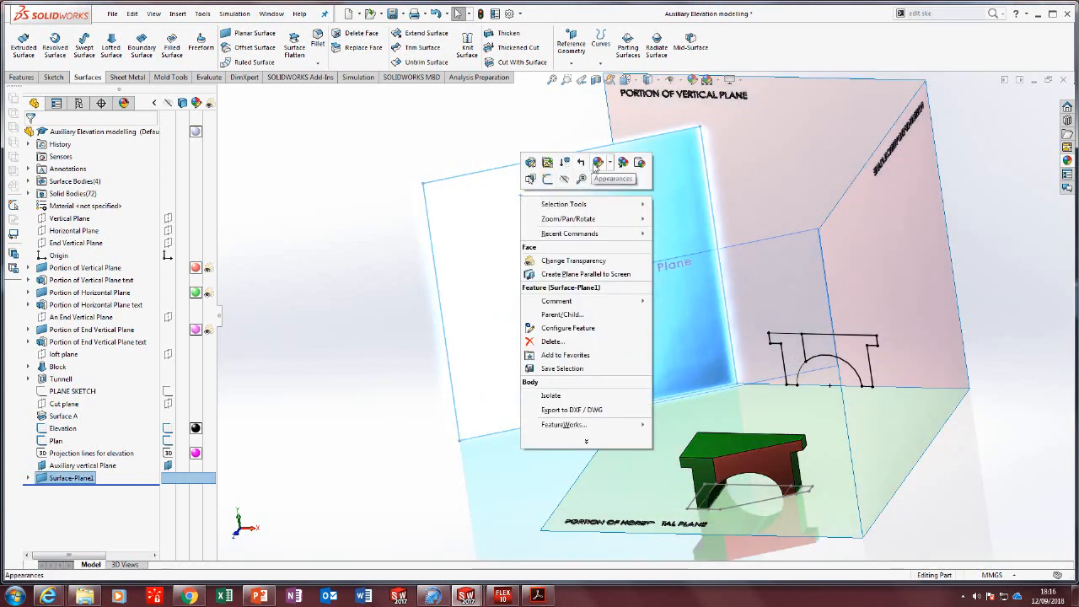
pyautogui.click(597, 163)
pyautogui.click(614, 200)
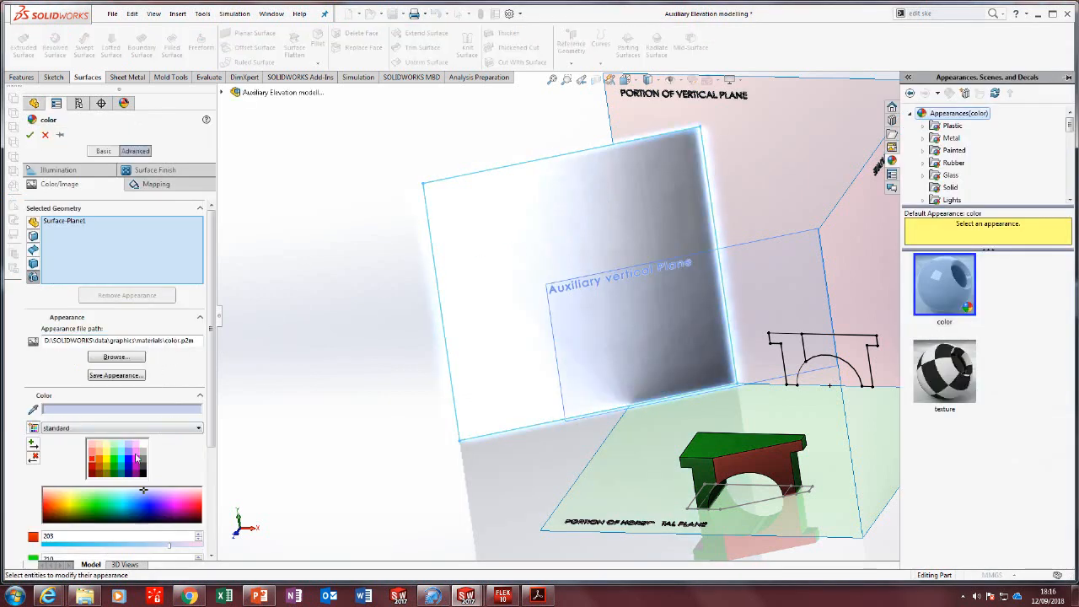
pyautogui.click(136, 455)
pyautogui.click(31, 135)
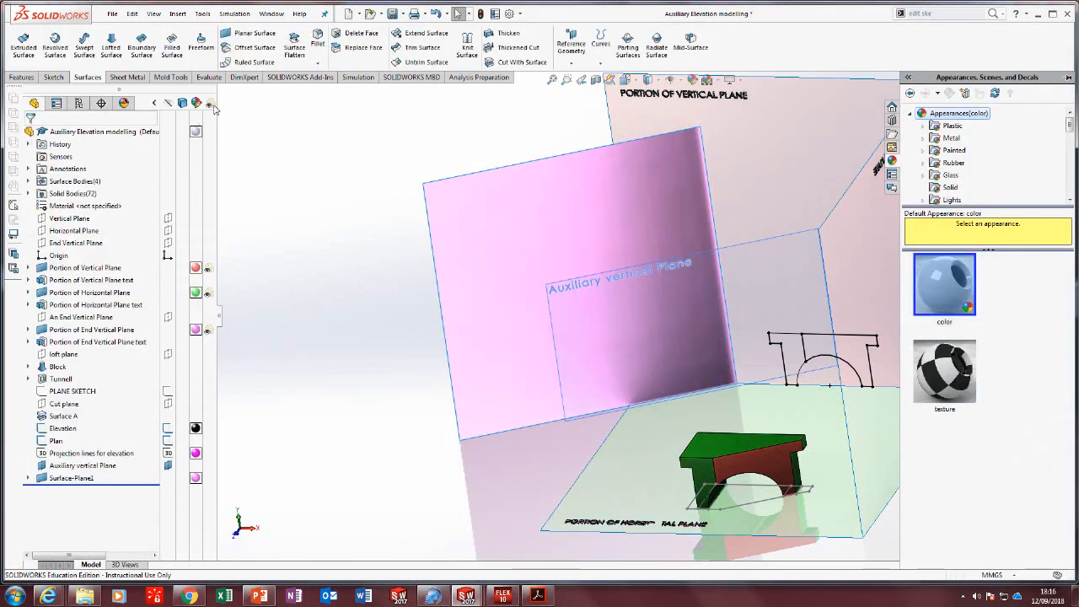
pyautogui.click(210, 478)
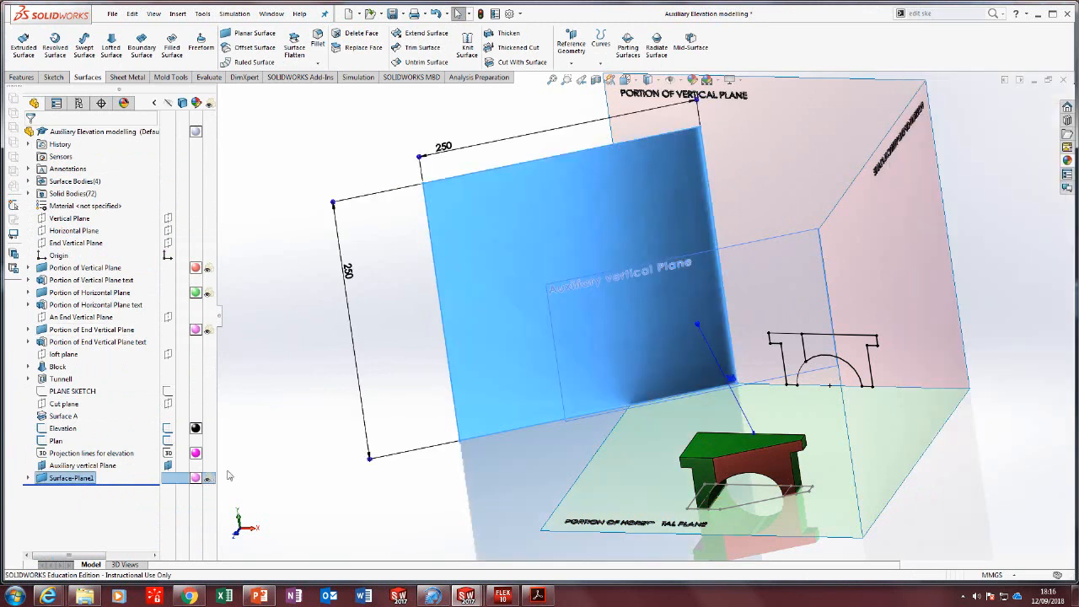
pyautogui.click(274, 438)
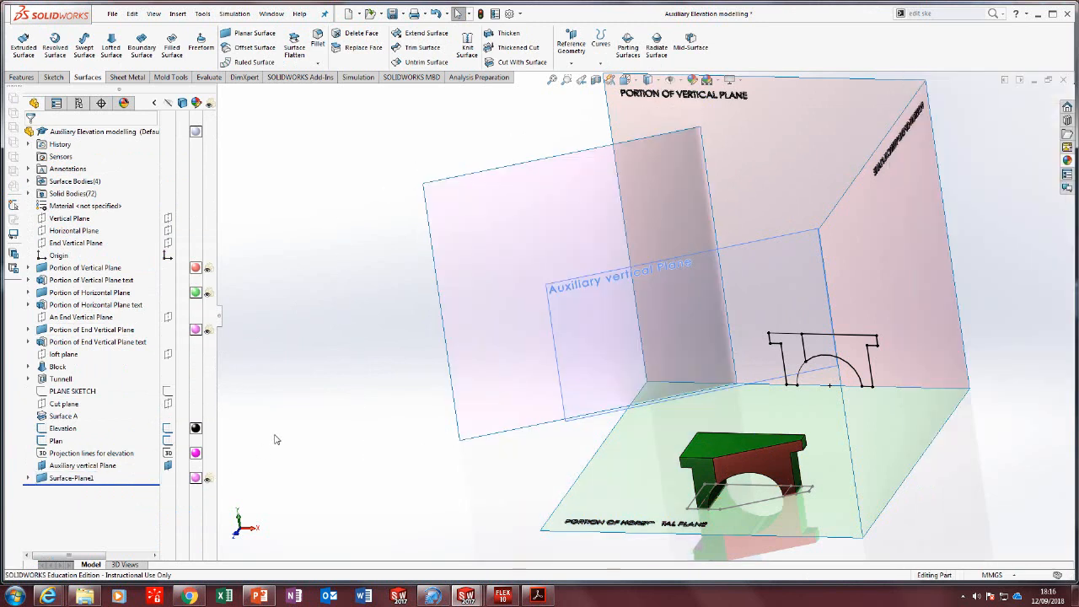
# Rename the auxiliary planar surface feature as Portion of Auxiliary vertical plane.
pyautogui.click(84, 478)
pyautogui.click(84, 478)
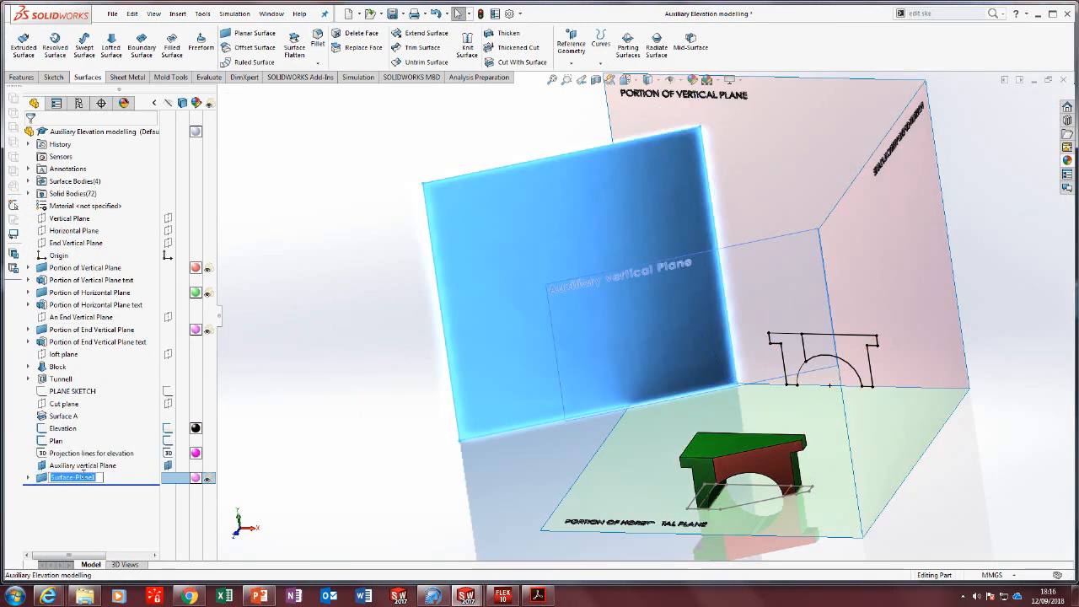
pyautogui.write('Portion of Auxiliary vertical p')
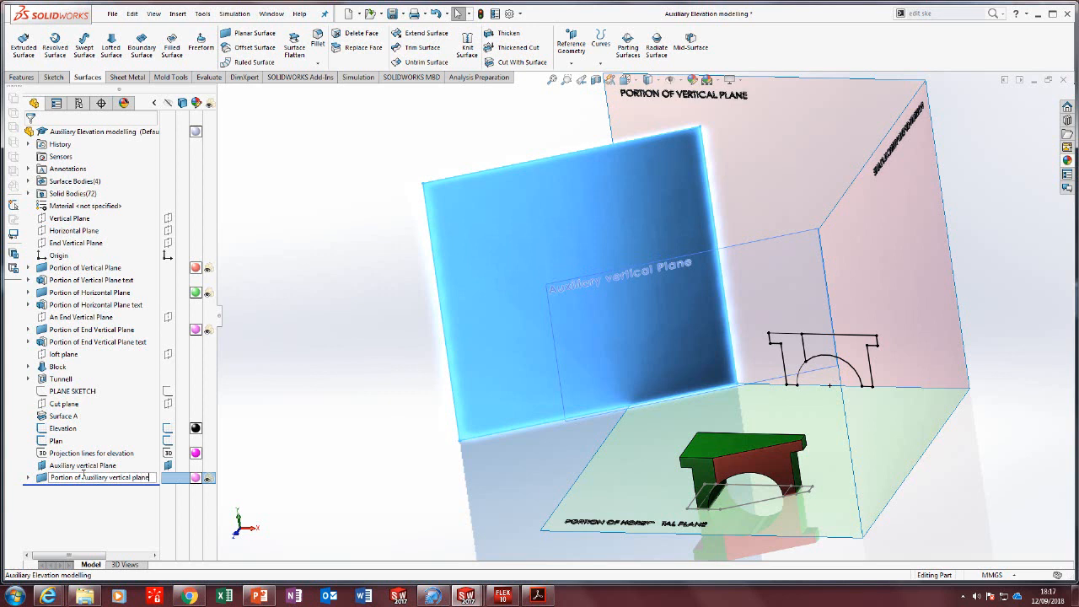
pyautogui.click(405, 388)
# Examine the auxiliary surface face-on to check its extent and position against the block and the other planes.
pyautogui.moveTo(414, 376); pyautogui.dragTo(662, 376, button='middle')
pyautogui.click(448, 221)
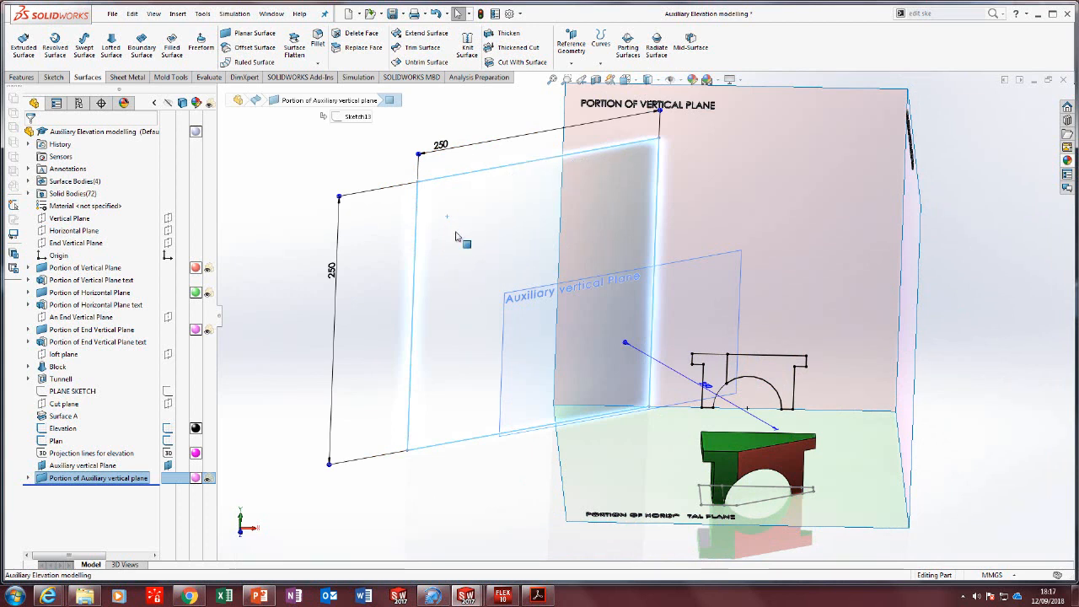
pyautogui.hotkey('ctrl', '8')
pyautogui.scroll(-3, 767, 447)
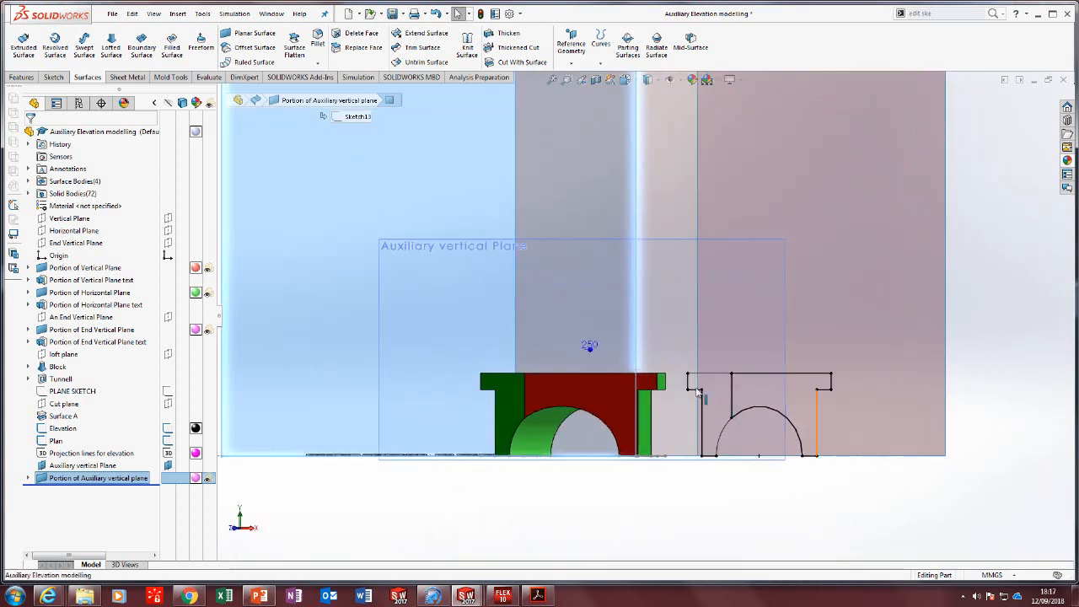
pyautogui.scroll(5, 684, 385)
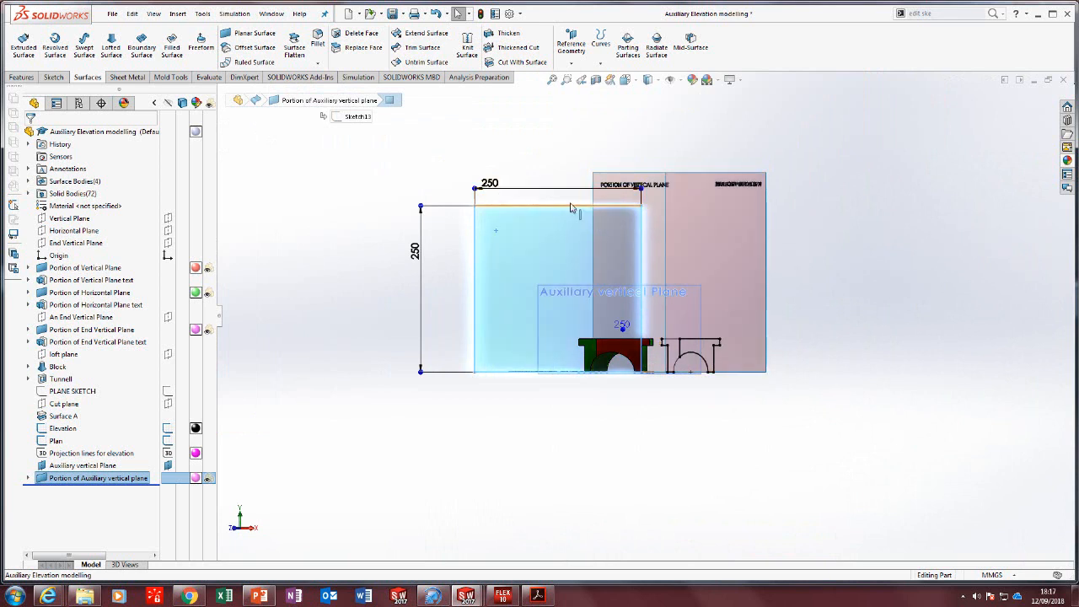
pyautogui.scroll(-2, 510, 189)
pyautogui.click(497, 168)
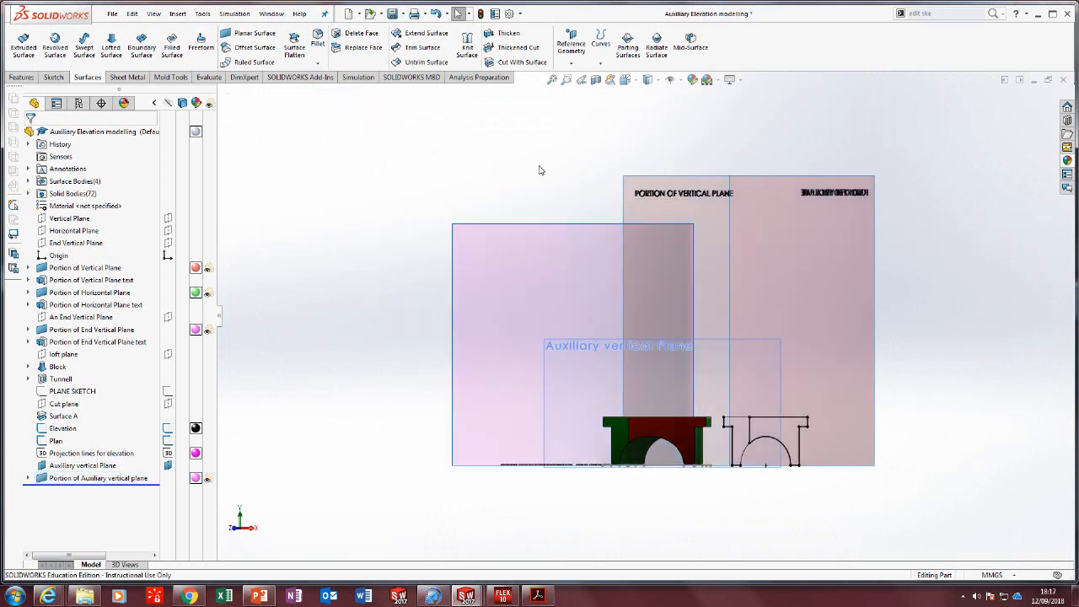
pyautogui.moveTo(540, 170); pyautogui.dragTo(503, 234, button='middle')
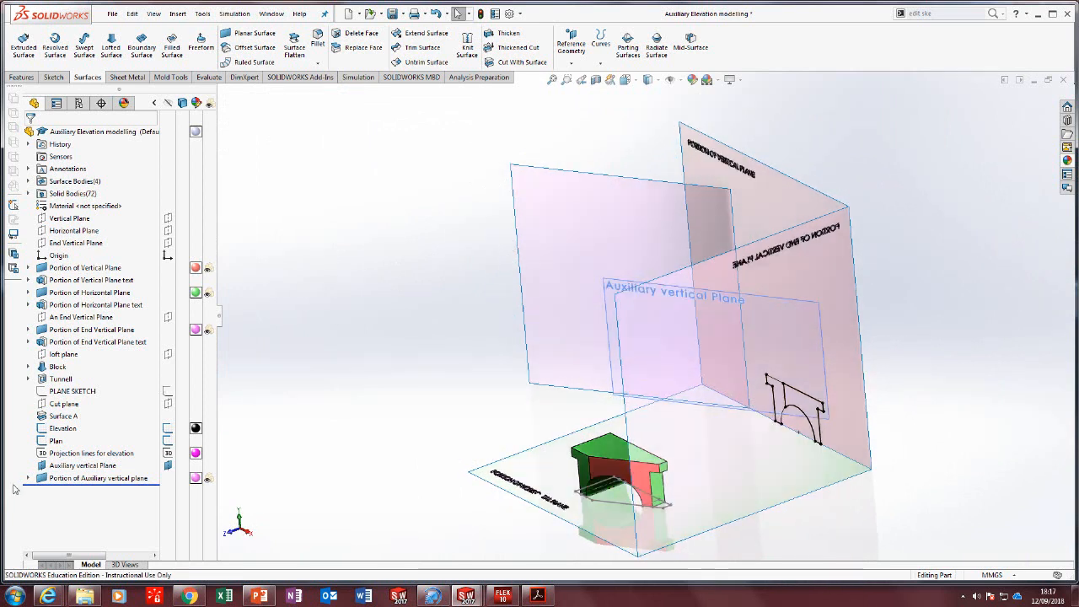
# Edit the auxiliary surface's sketch, delete the pierce relation on the rectangle's lower-right corner, and shift that corner towards the vertical plane portion's outer edge.
pyautogui.click(28, 477)
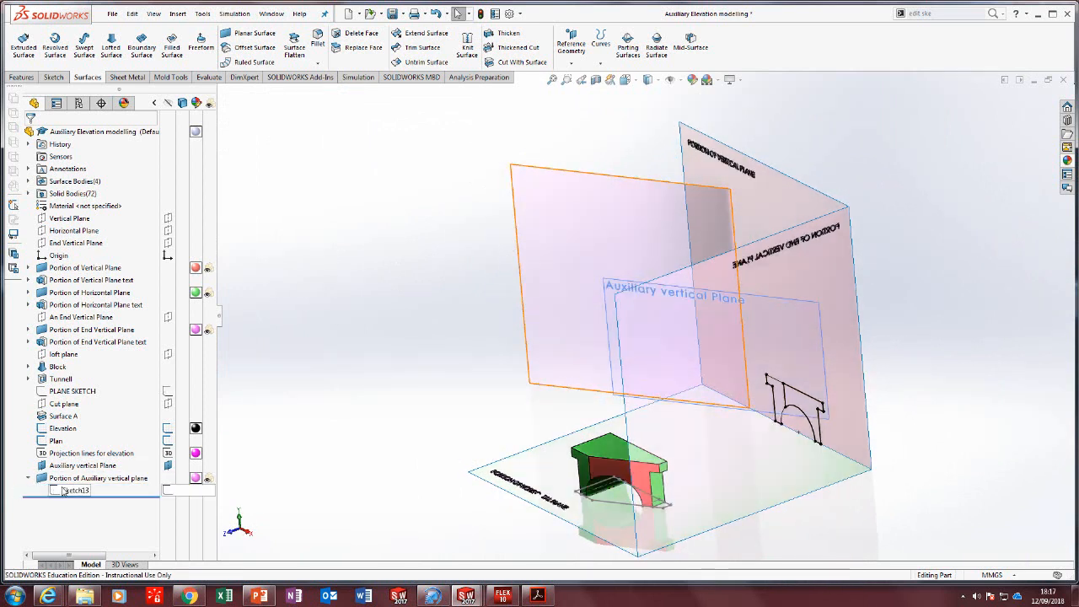
pyautogui.rightClick(65, 491)
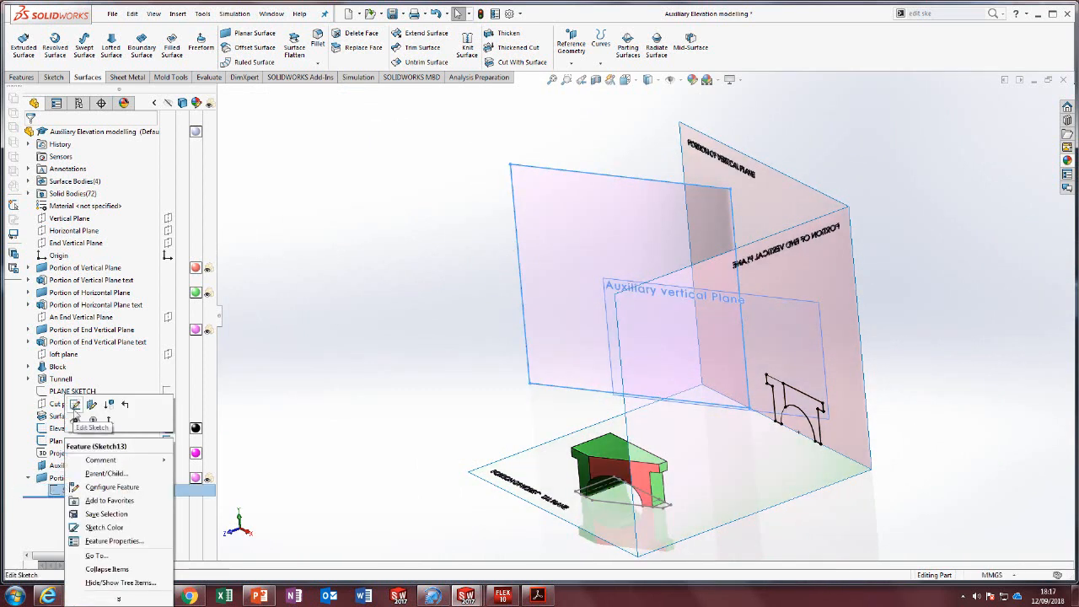
pyautogui.click(75, 408)
pyautogui.scroll(-5, 755, 395)
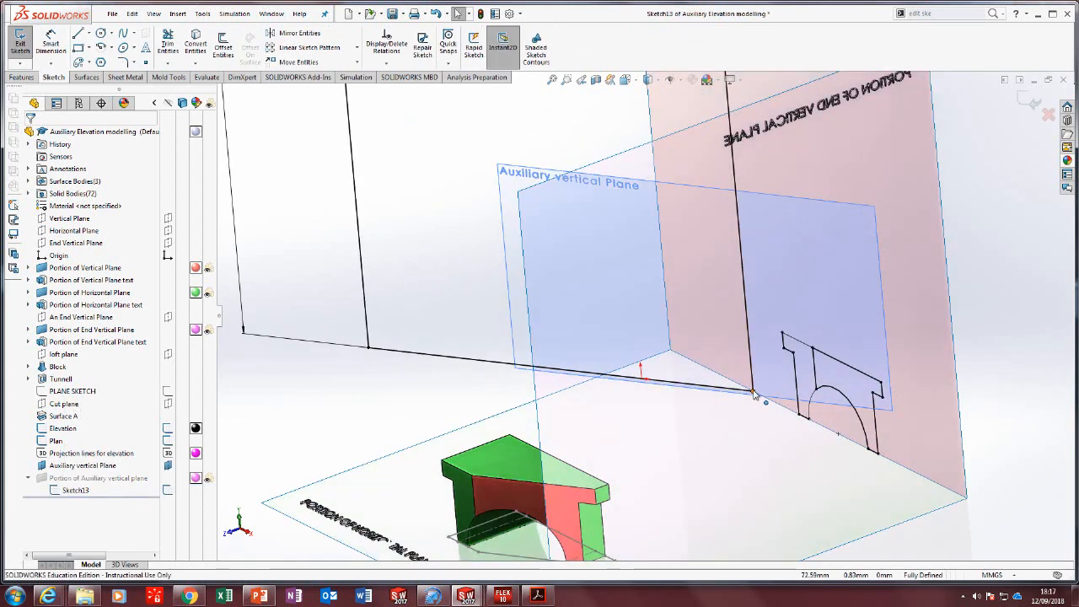
pyautogui.click(755, 394)
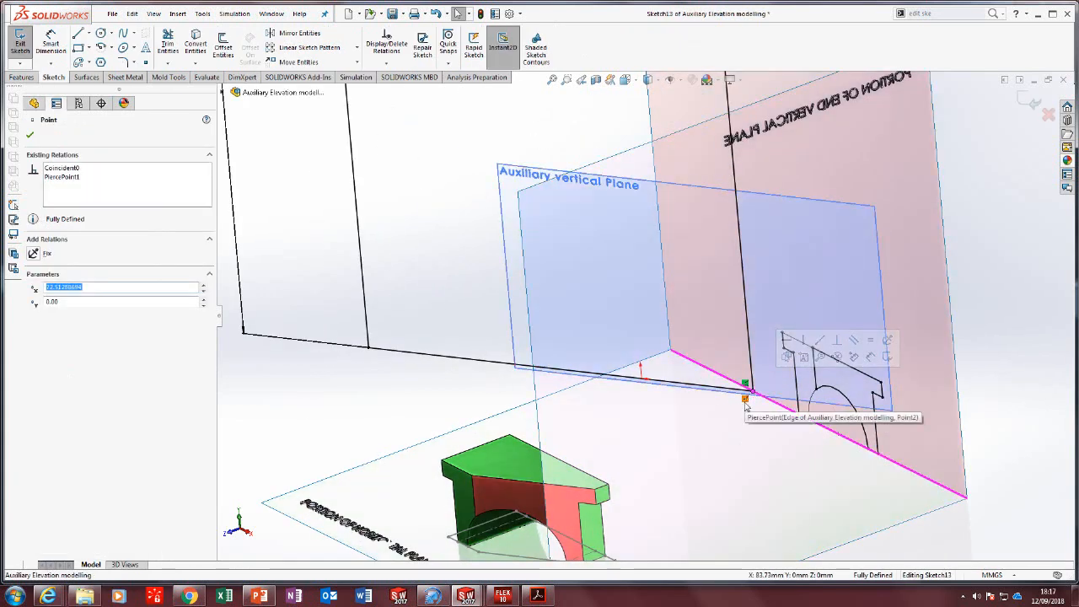
pyautogui.click(745, 401)
pyautogui.press('Delete')
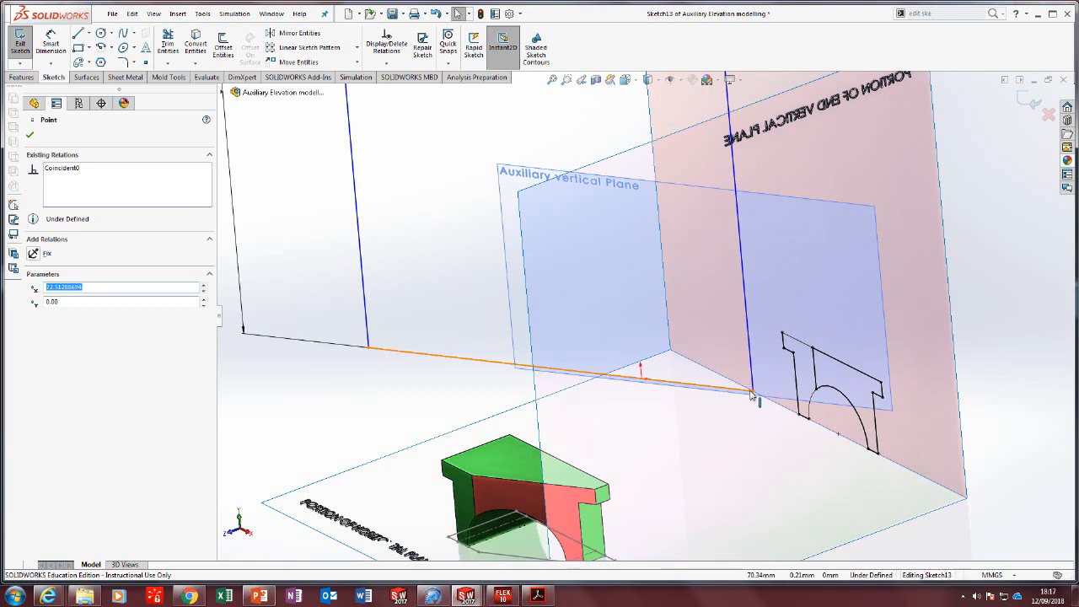
pyautogui.moveTo(752, 394)
pyautogui.mouseDown()
pyautogui.moveTo(913, 392)
pyautogui.moveTo(664, 376)
pyautogui.moveTo(677, 371)
pyautogui.mouseUp()
pyautogui.scroll(5, 677, 371)
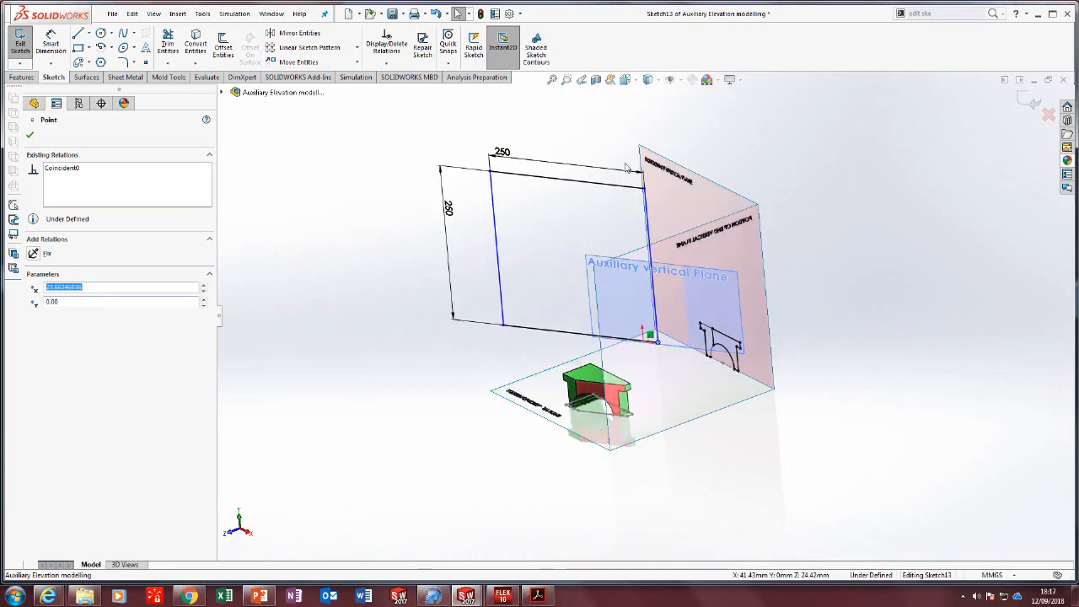
pyautogui.scroll(-3, 626, 168)
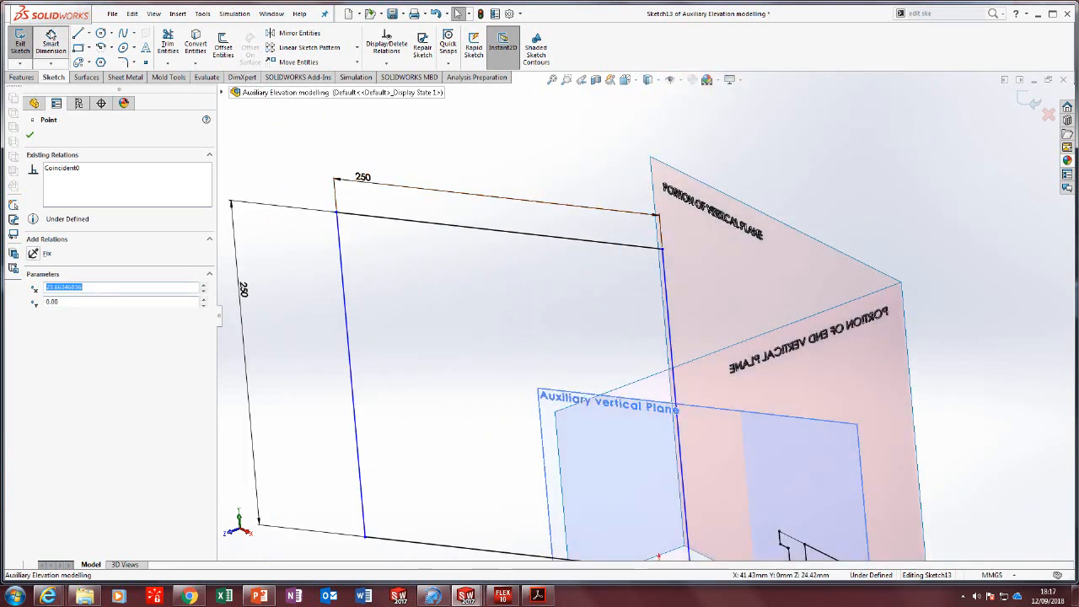
pyautogui.click(50, 41)
pyautogui.click(660, 253)
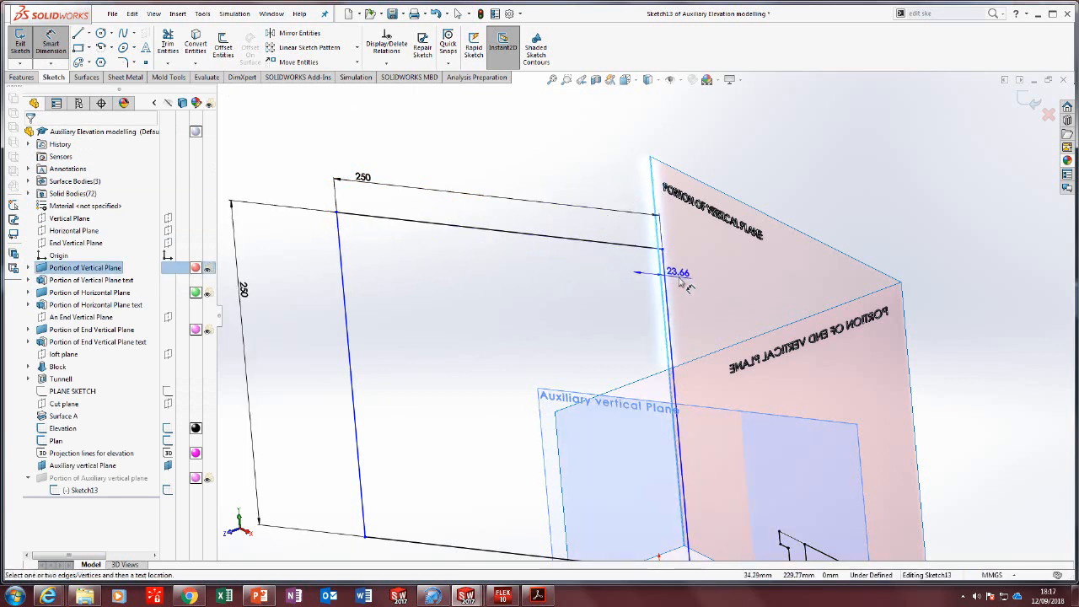
pyautogui.moveTo(679, 281); pyautogui.dragTo(705, 294, button='middle')
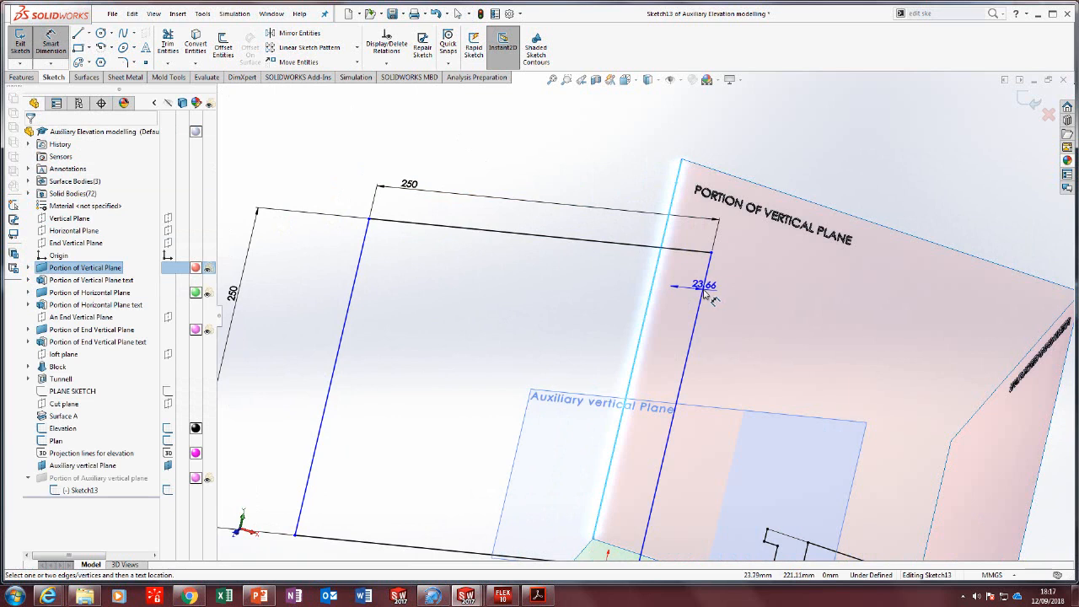
pyautogui.press('Escape')
pyautogui.scroll(5, 702, 305)
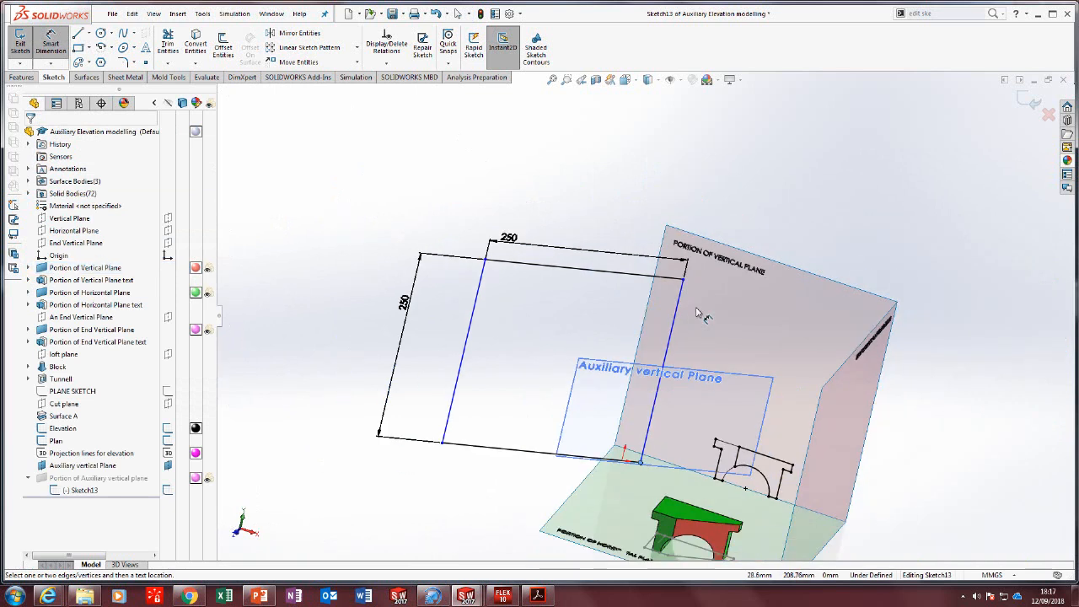
# Set the sketch rectangle's width to 350 mm.
pyautogui.moveTo(693, 311); pyautogui.dragTo(647, 345, button='middle')
pyautogui.click(561, 261)
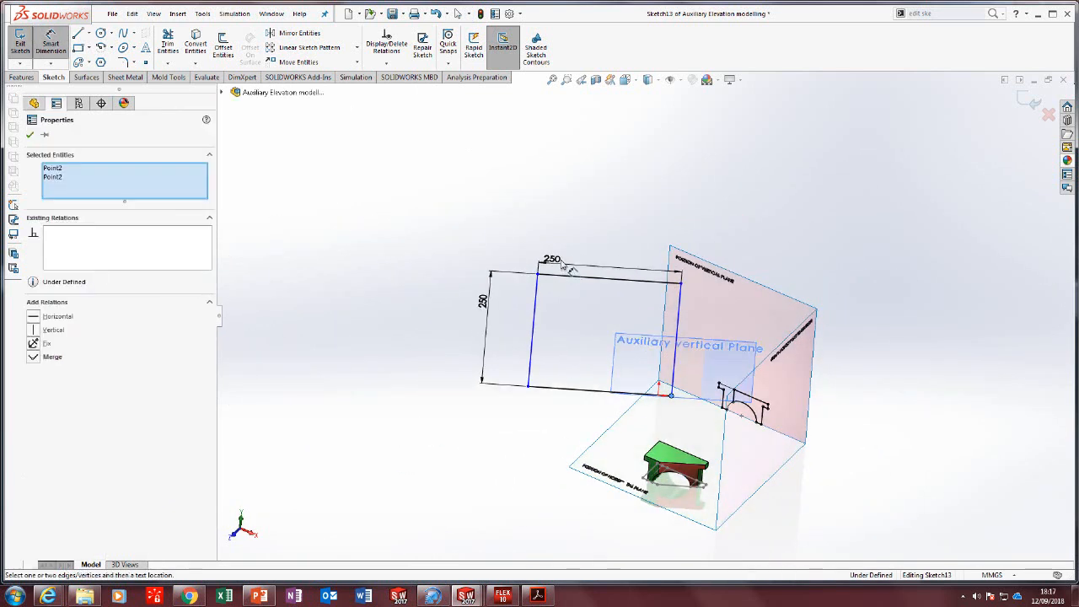
pyautogui.click(562, 263)
pyautogui.press('Escape')
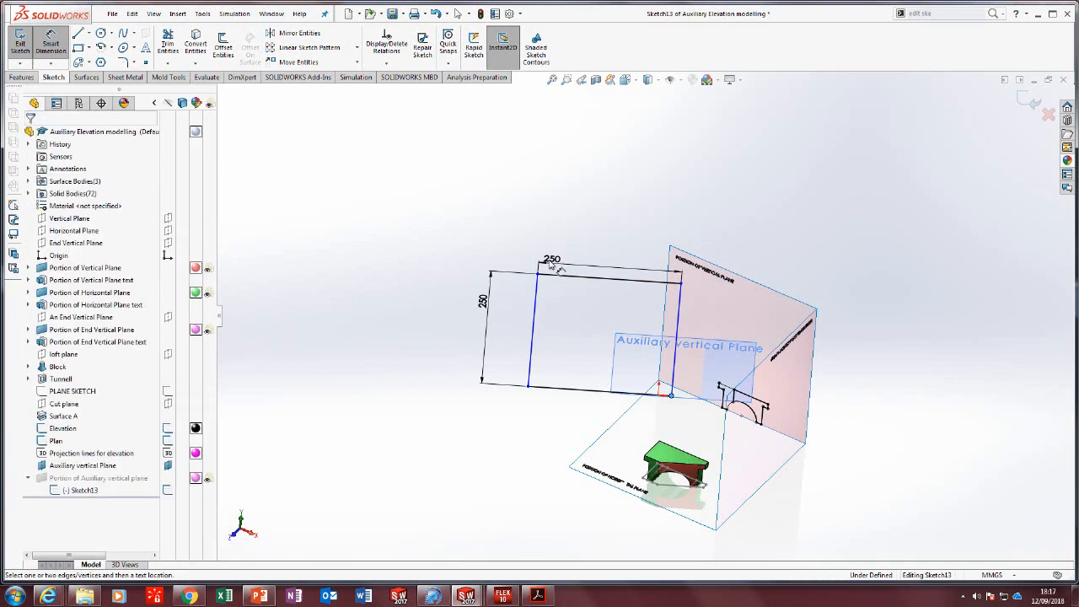
pyautogui.press('Escape')
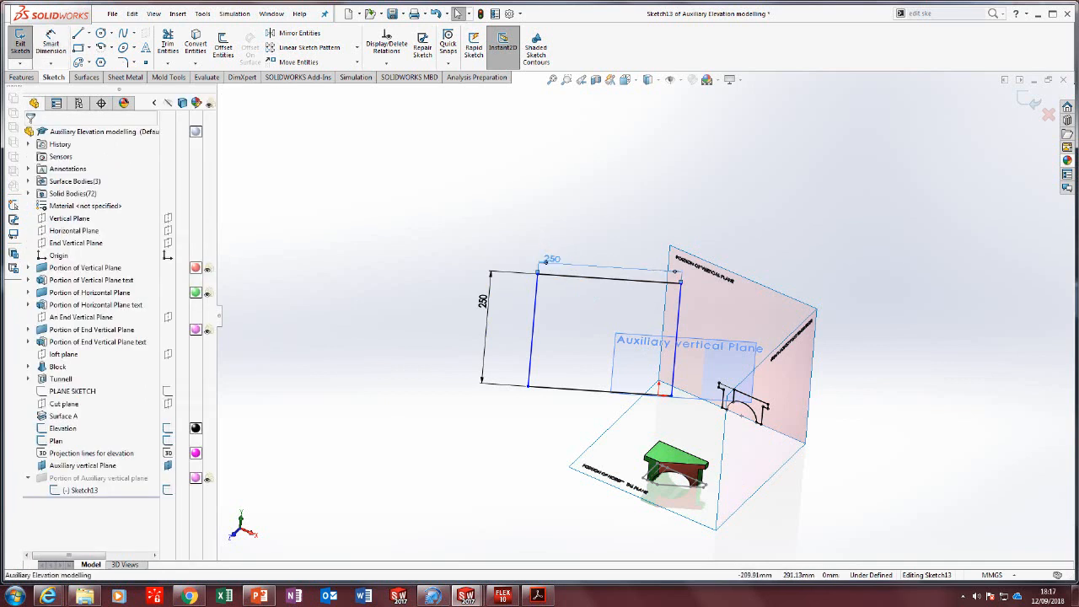
pyautogui.click(568, 259)
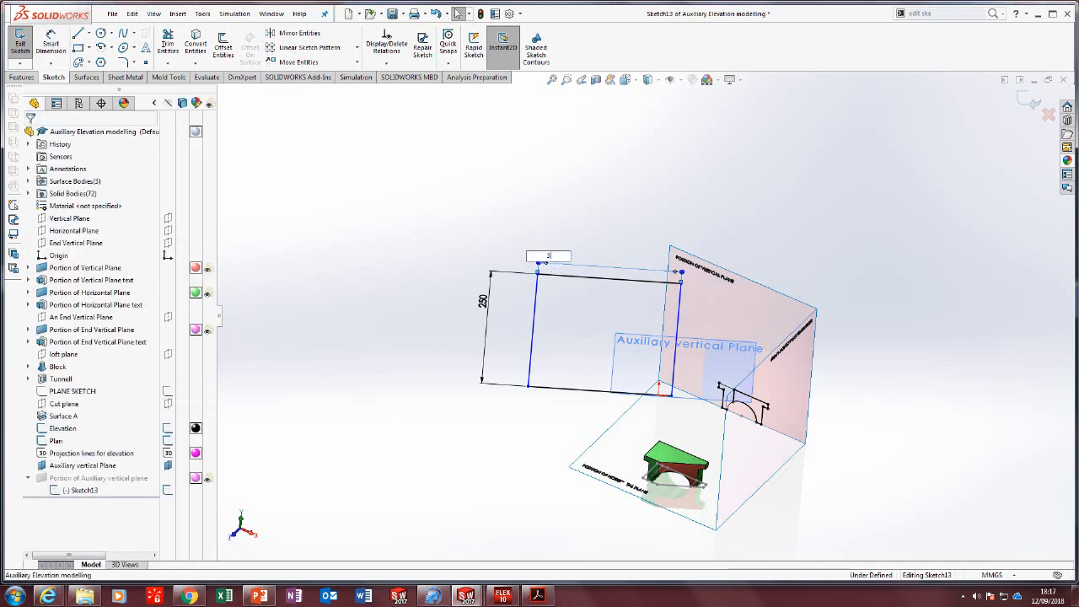
pyautogui.press('Return')
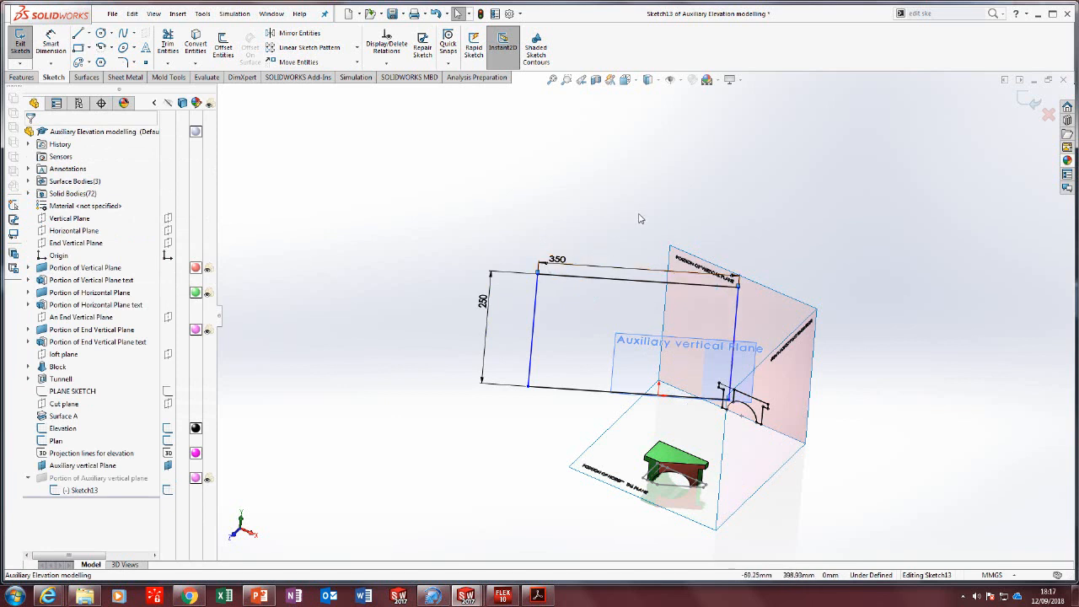
# Shift the rectangle along the auxiliary vertical plane so its lower-left corner sits at about X -176 mm.
pyautogui.click(536, 297)
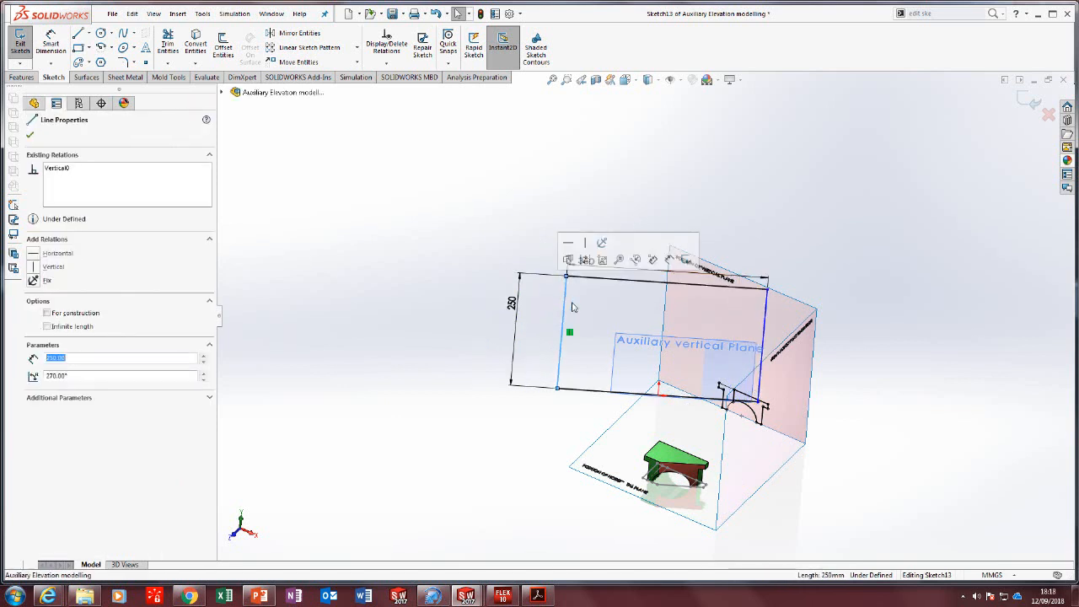
pyautogui.moveTo(590, 295)
pyautogui.mouseDown(button='middle')
pyautogui.moveTo(609, 306)
pyautogui.moveTo(595, 275)
pyautogui.moveTo(607, 210)
pyautogui.moveTo(605, 234)
pyautogui.mouseUp(button='middle')
pyautogui.click(591, 275)
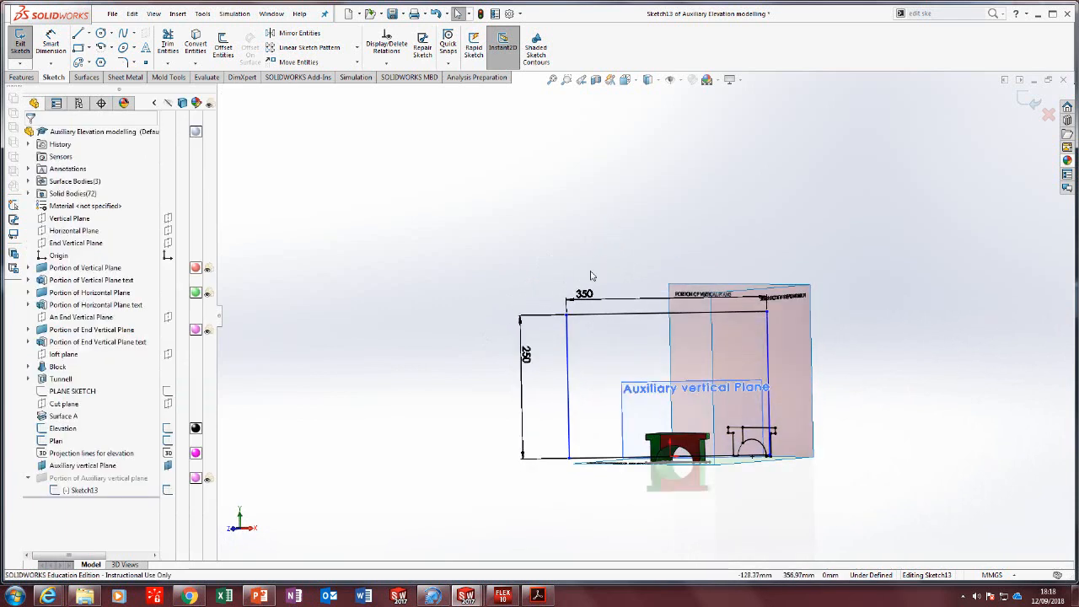
# Fix the rectangle's lower-left corner in place and exit the sketch to rebuild the auxiliary surface.
pyautogui.click(571, 459)
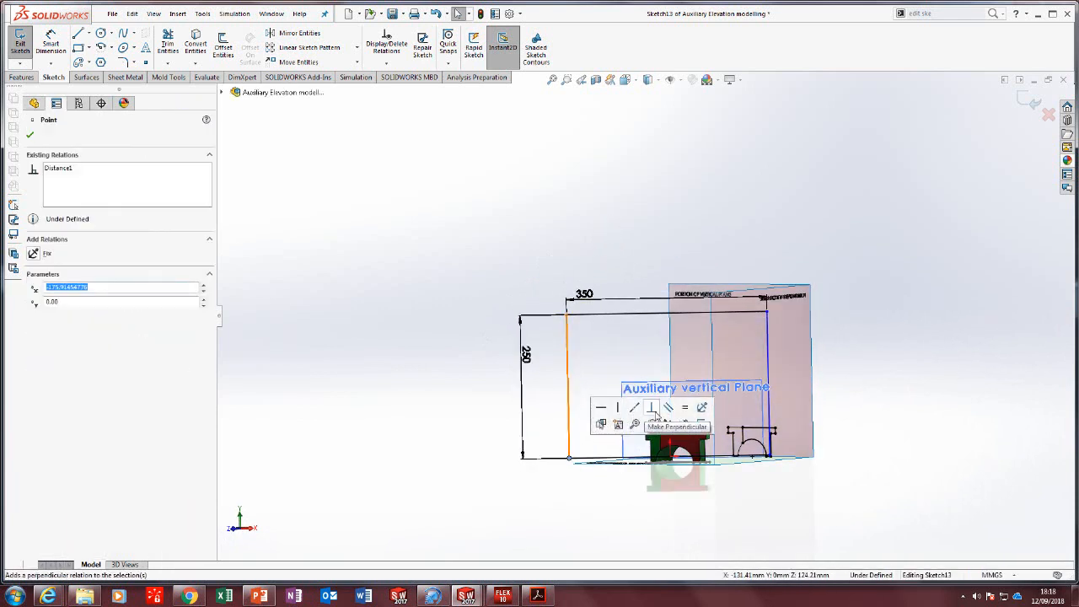
pyautogui.click(684, 408)
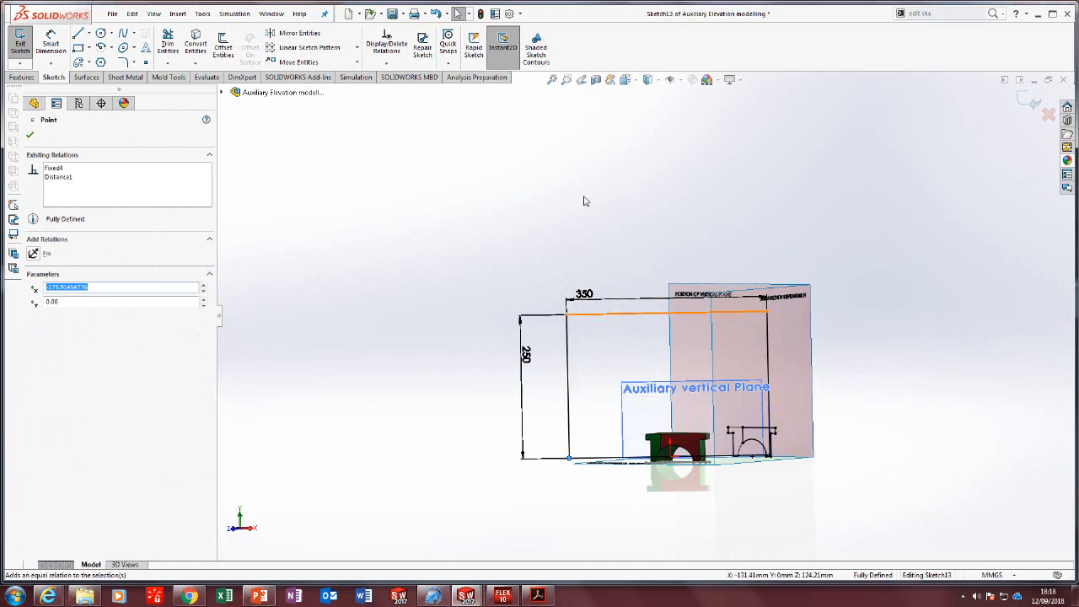
pyautogui.click(660, 348)
pyautogui.moveTo(660, 348); pyautogui.dragTo(668, 380, button='middle')
pyautogui.moveTo(674, 418); pyautogui.dragTo(677, 421, button='middle')
pyautogui.scroll(-1, 677, 422)
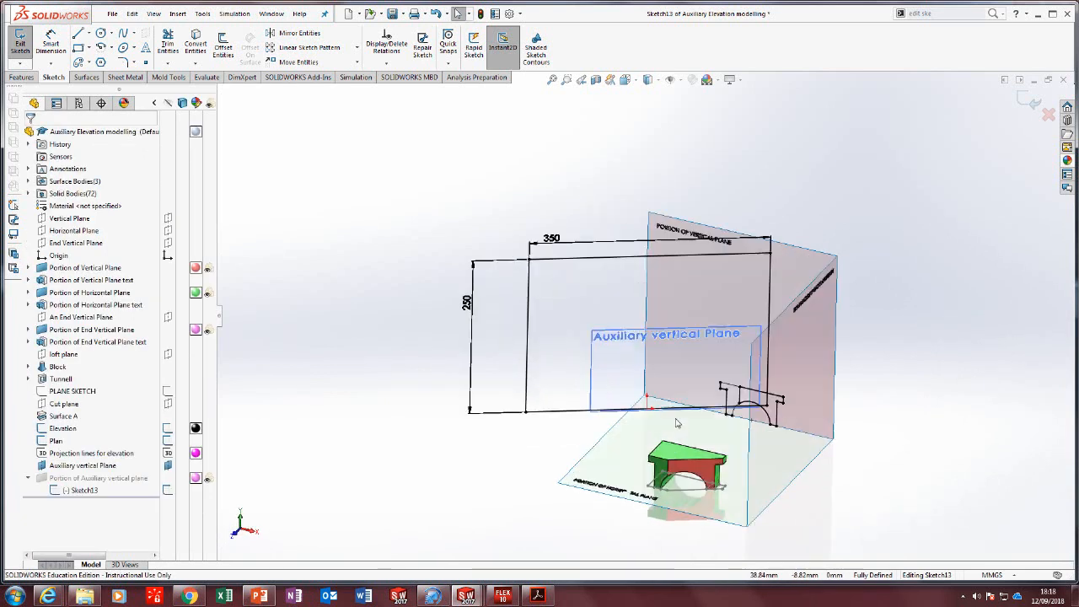
pyautogui.click(21, 47)
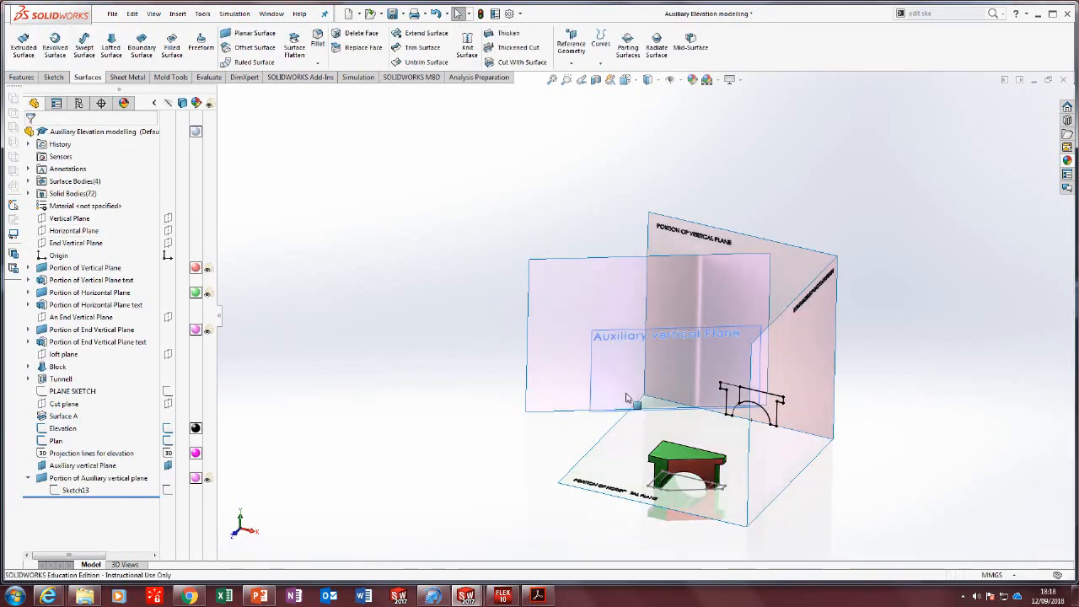
# Hide the Auxiliary vertical Plane reference plane so only its surface portion is displayed.
pyautogui.scroll(-1, 641, 402)
pyautogui.rightClick(645, 315)
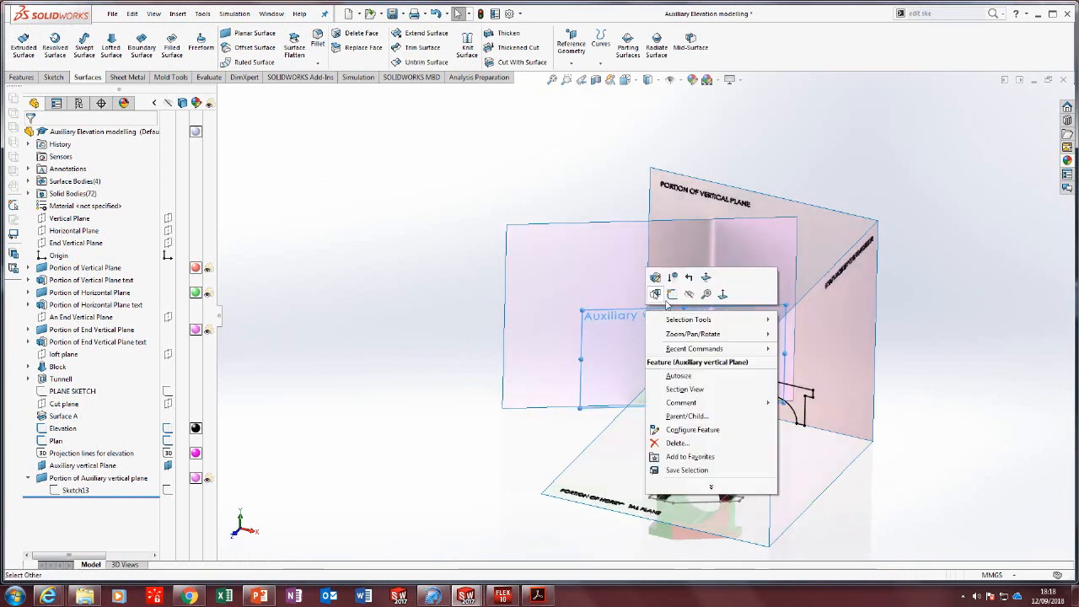
pyautogui.click(689, 300)
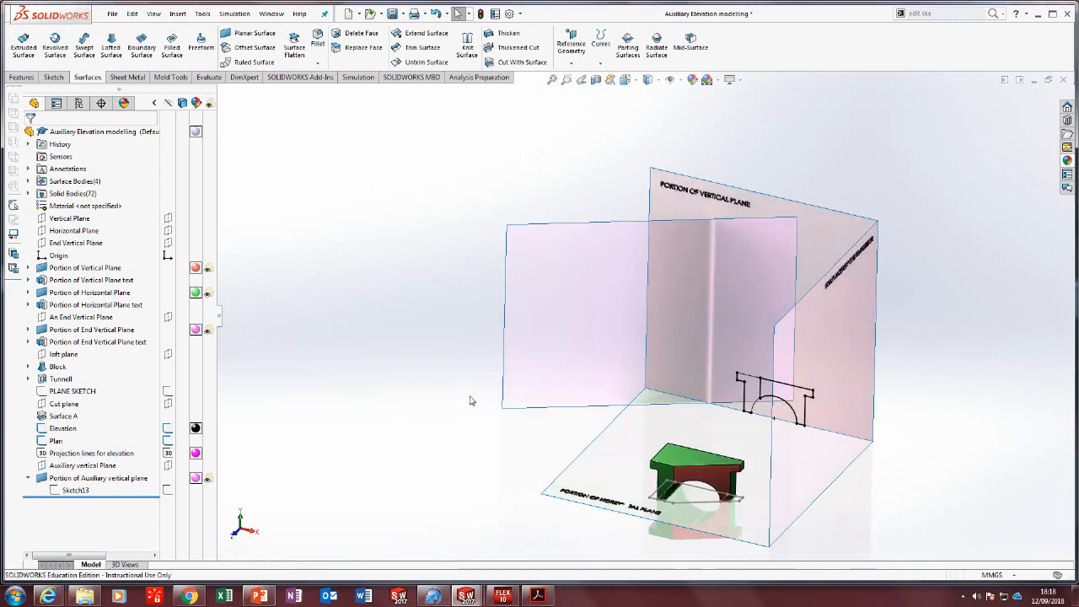
pyautogui.moveTo(484, 398); pyautogui.dragTo(480, 412, button='middle')
pyautogui.scroll(-3, 608, 418)
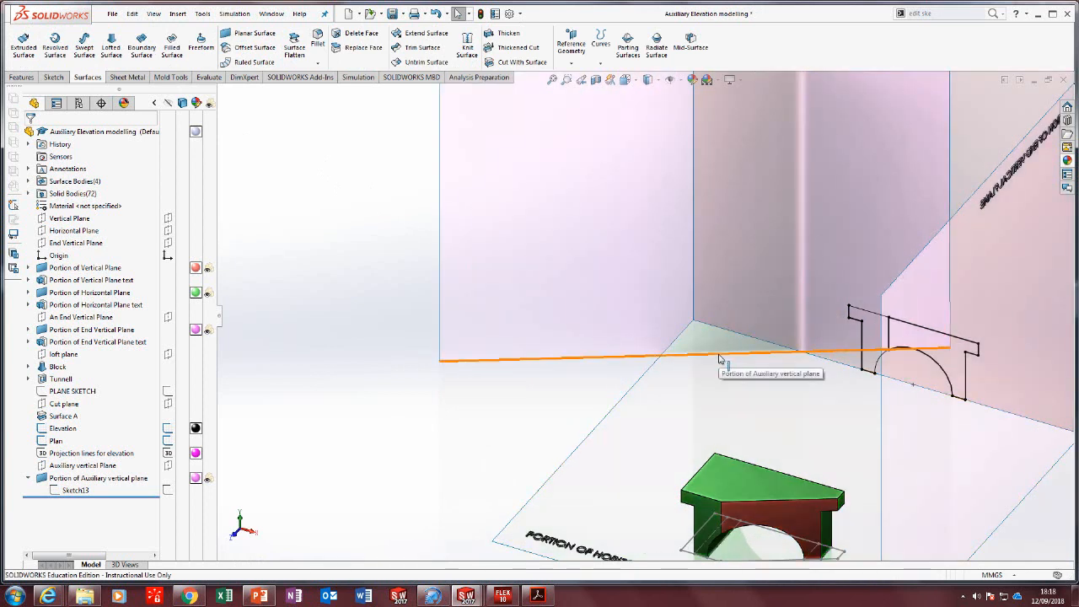
pyautogui.scroll(3, 560, 287)
pyautogui.click(580, 226)
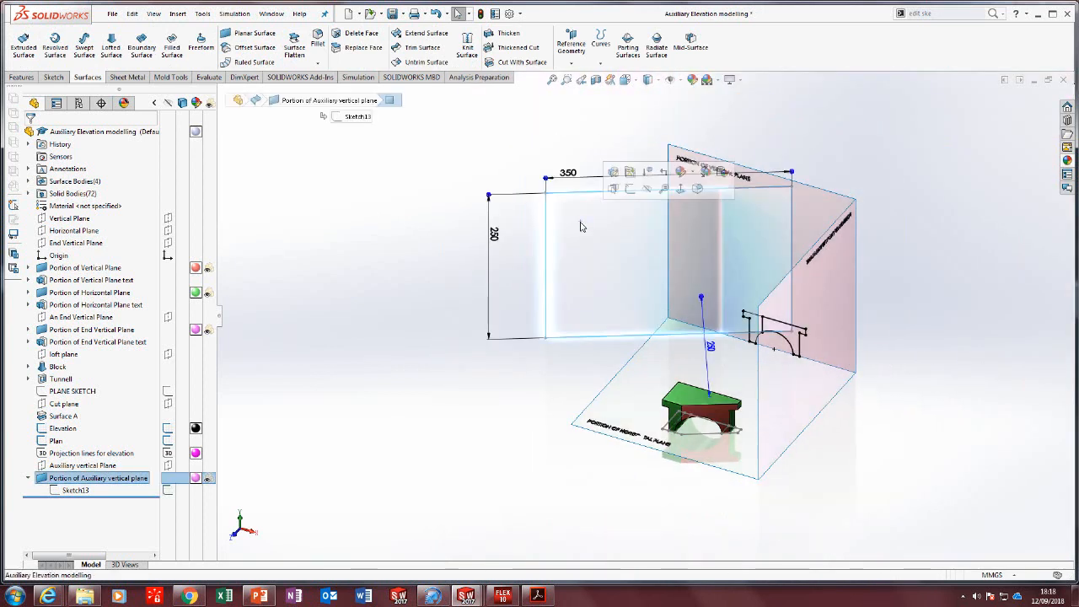
pyautogui.click(600, 372)
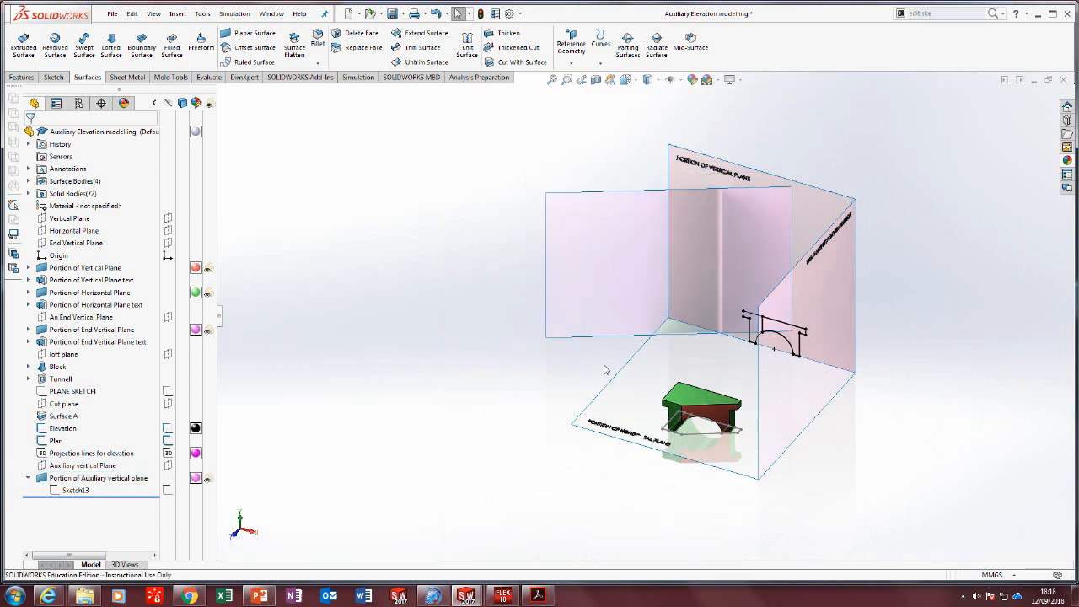
pyautogui.scroll(-3, 660, 338)
pyautogui.click(461, 355)
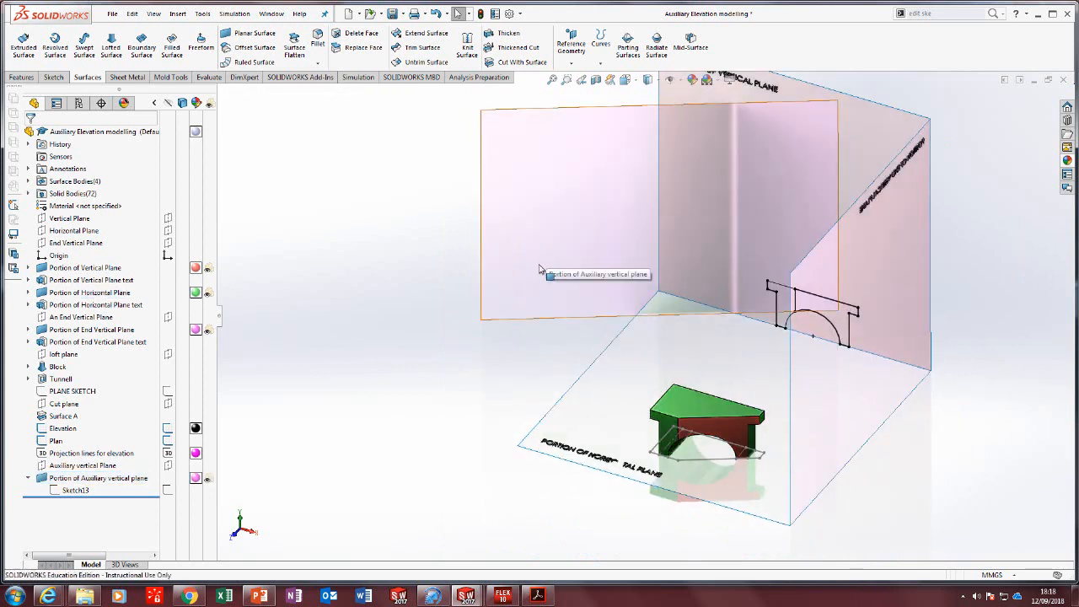
# Create a 3D sketch with the intersection curve between the auxiliary vertical plane surface and the horizontal plane surface, and exit the sketch.
pyautogui.click(53, 78)
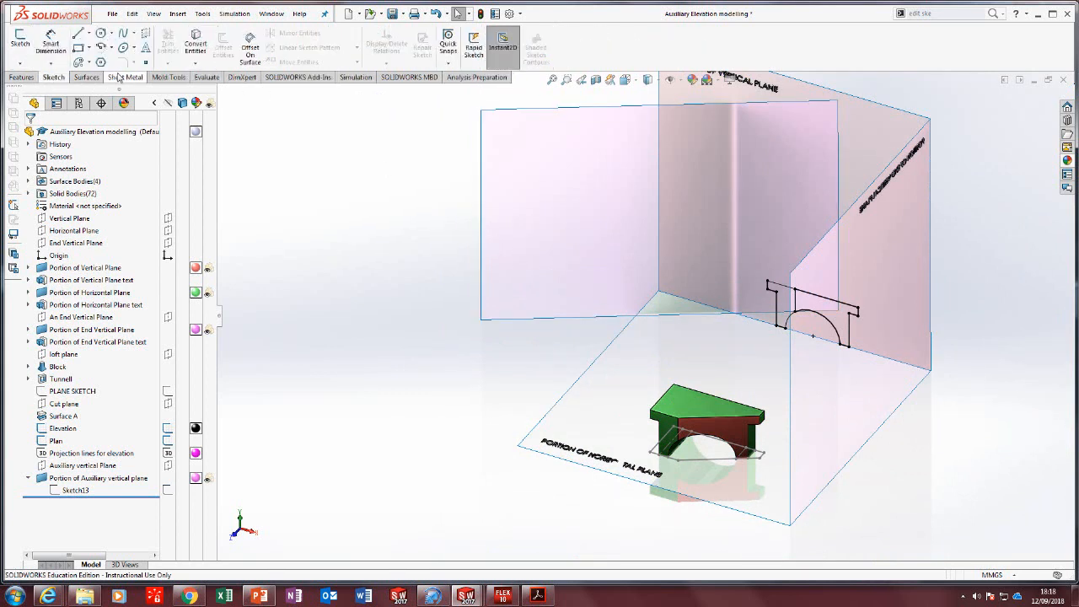
pyautogui.click(197, 64)
pyautogui.click(206, 77)
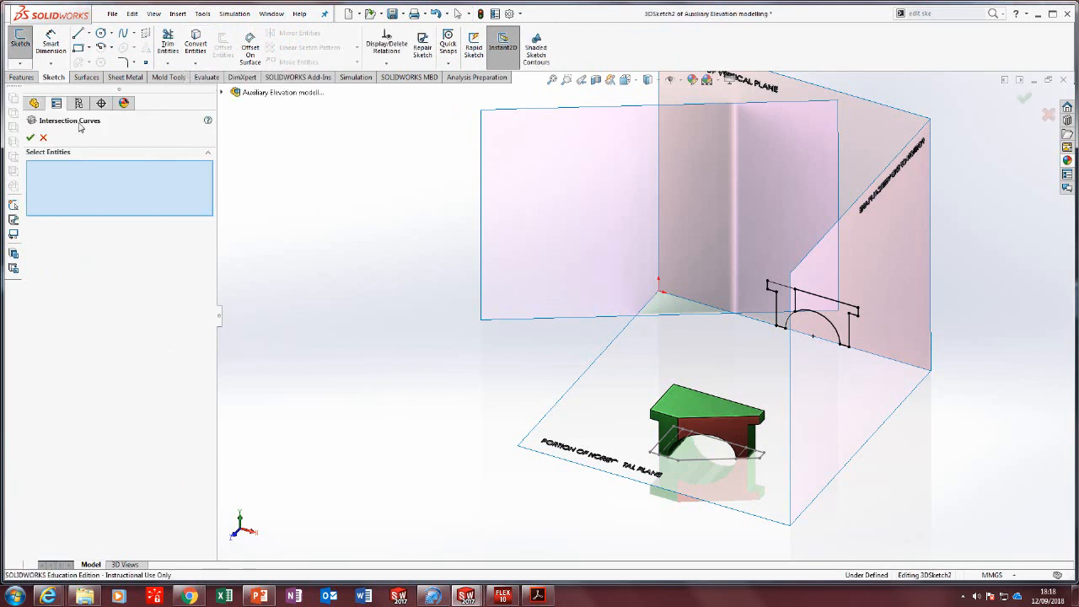
pyautogui.click(520, 195)
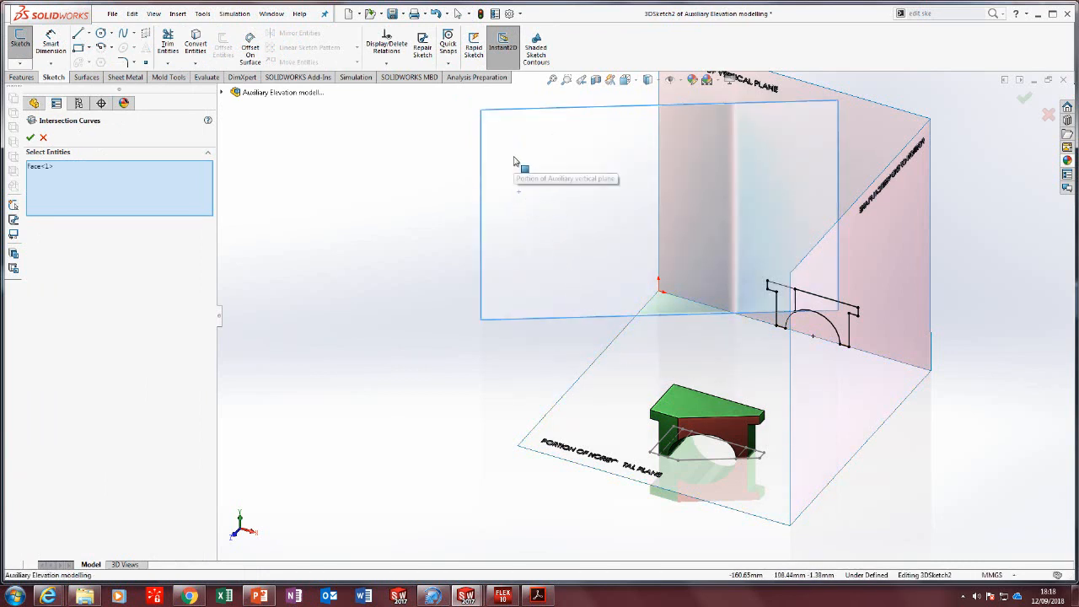
pyautogui.click(638, 363)
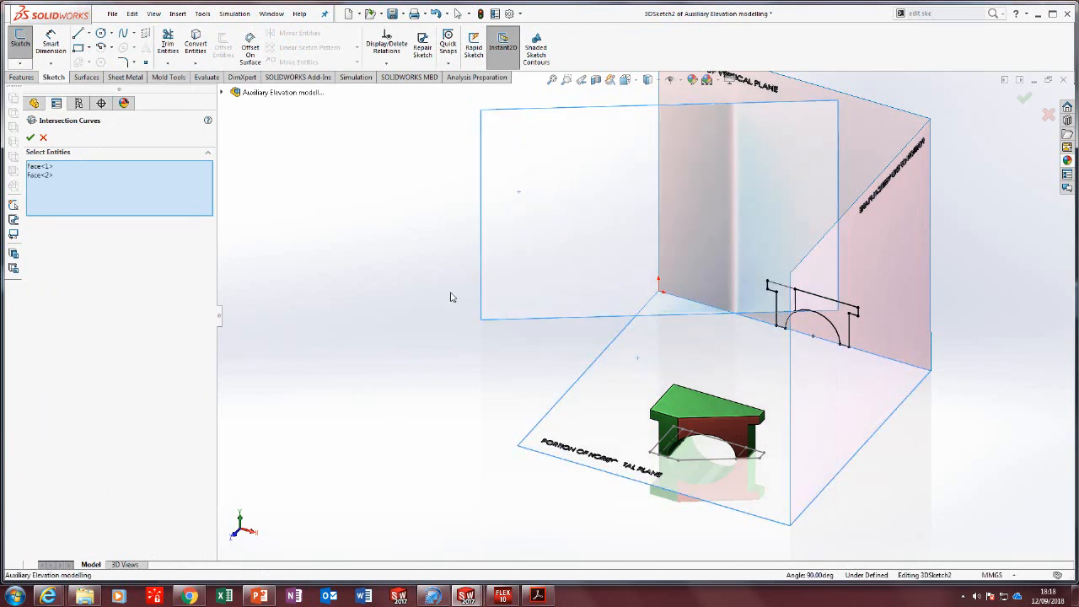
pyautogui.click(31, 138)
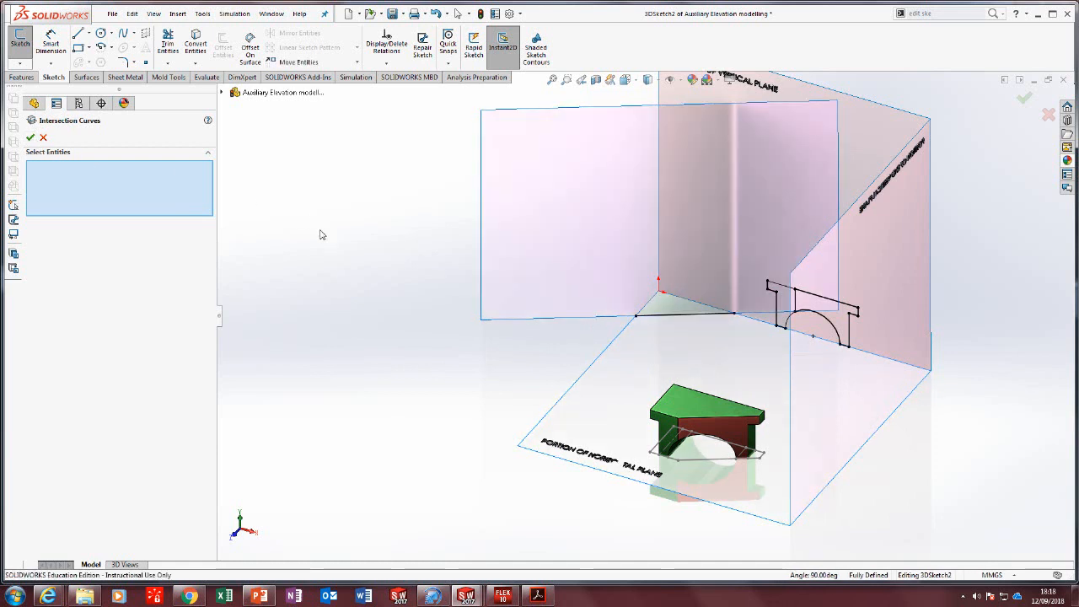
pyautogui.click(30, 137)
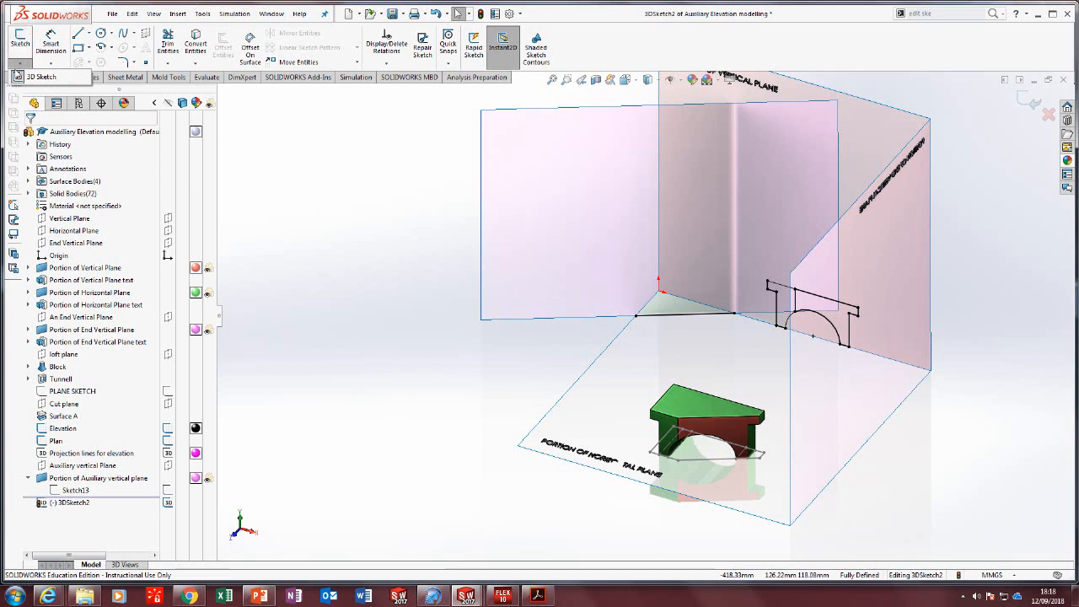
pyautogui.click(20, 38)
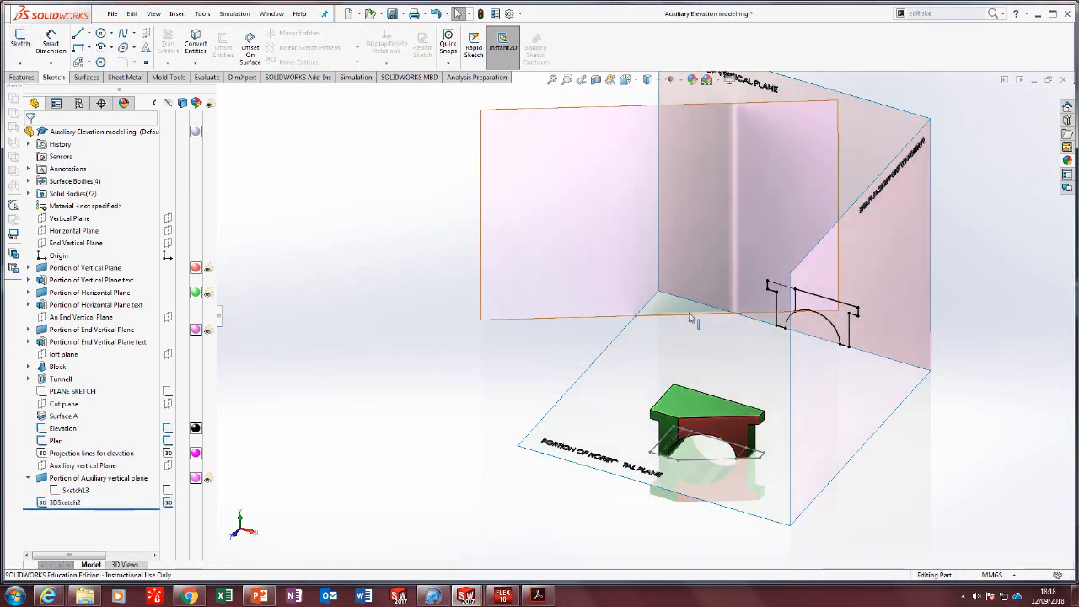
# Rename the intersection curve's 3D sketch as X1Y1 Line.
pyautogui.click(74, 506)
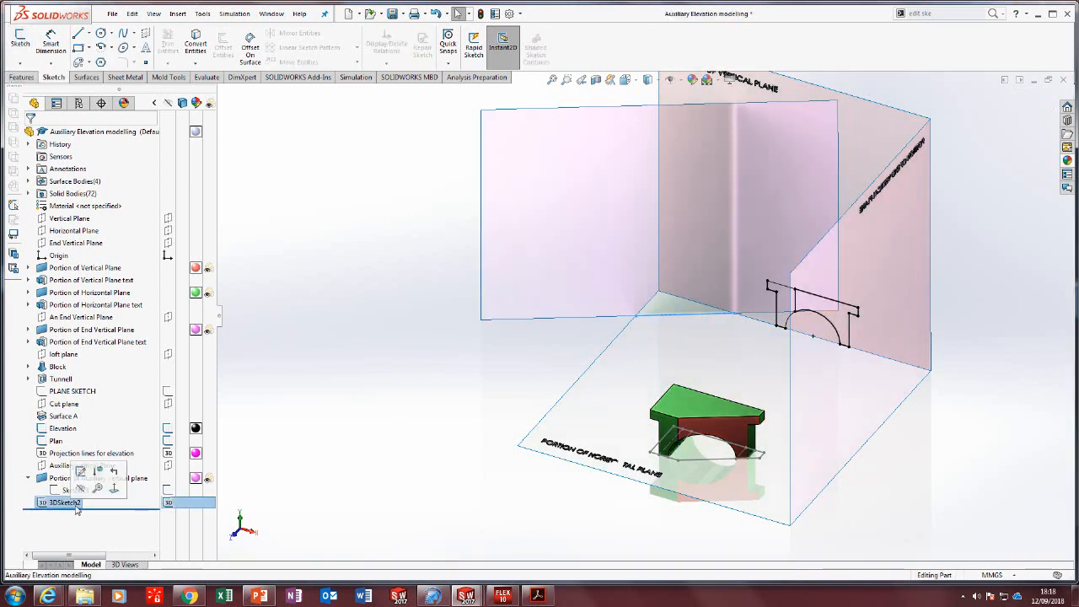
pyautogui.click(74, 502)
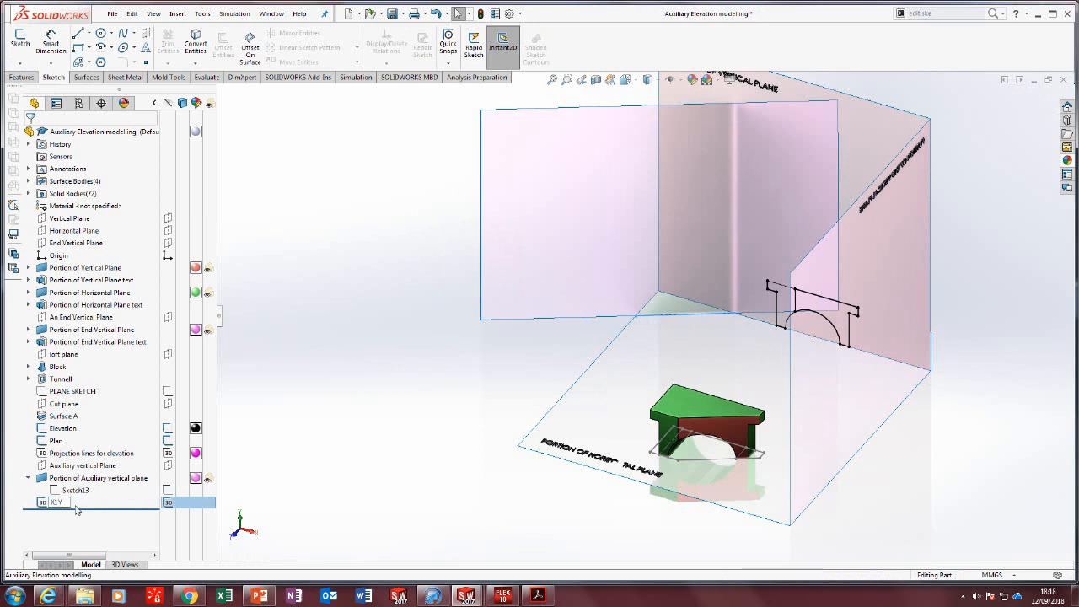
pyautogui.write('X1Y1 Lin')
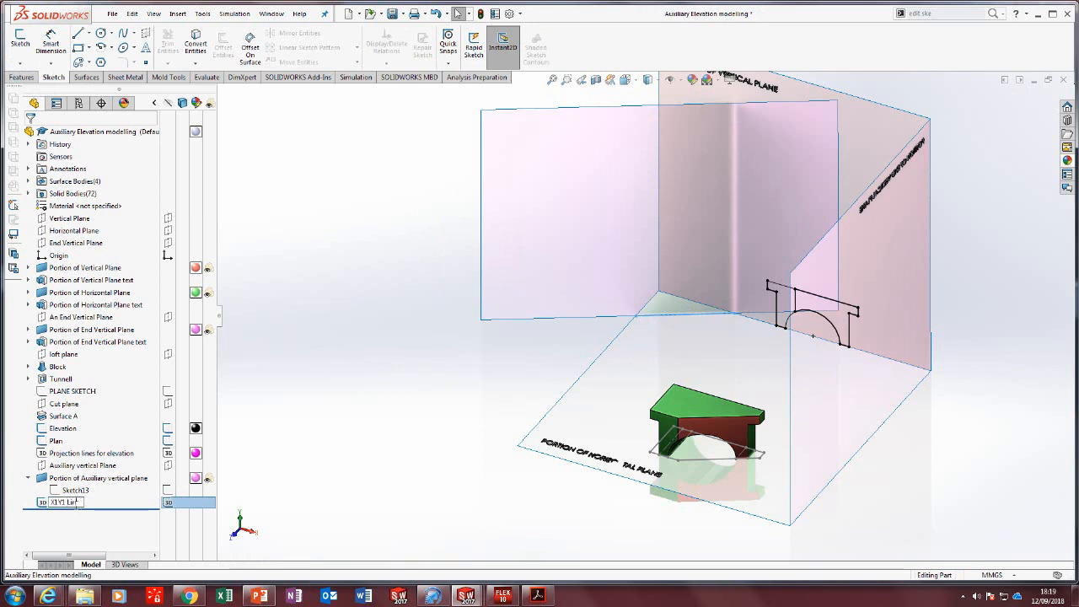
pyautogui.write('e')
pyautogui.click(322, 425)
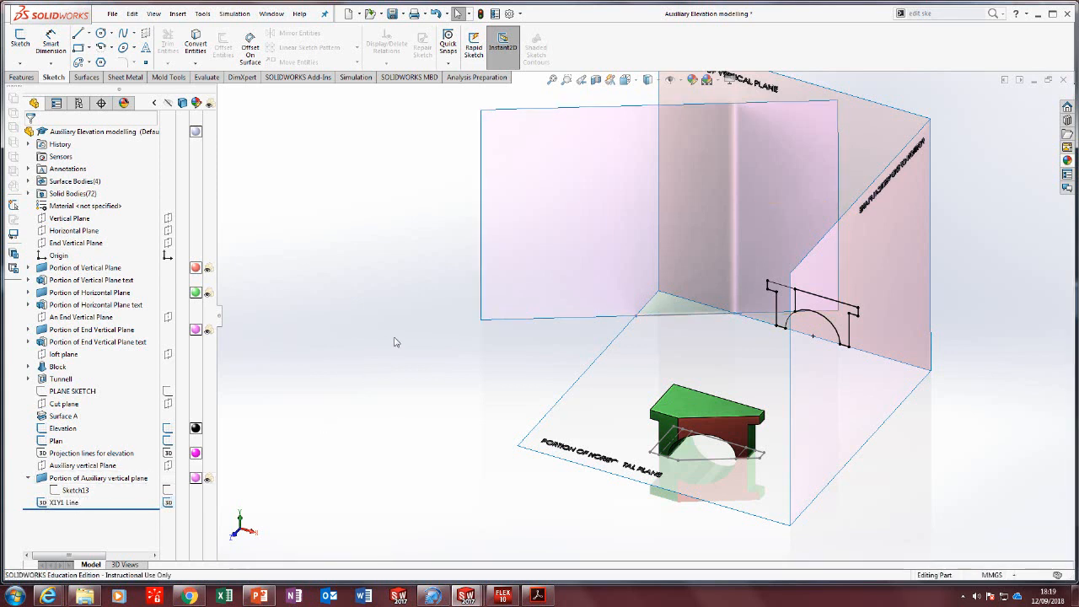
# Set the sketch colour of the X1Y1 Line to black from the standard swatches.
pyautogui.rightClick(660, 321)
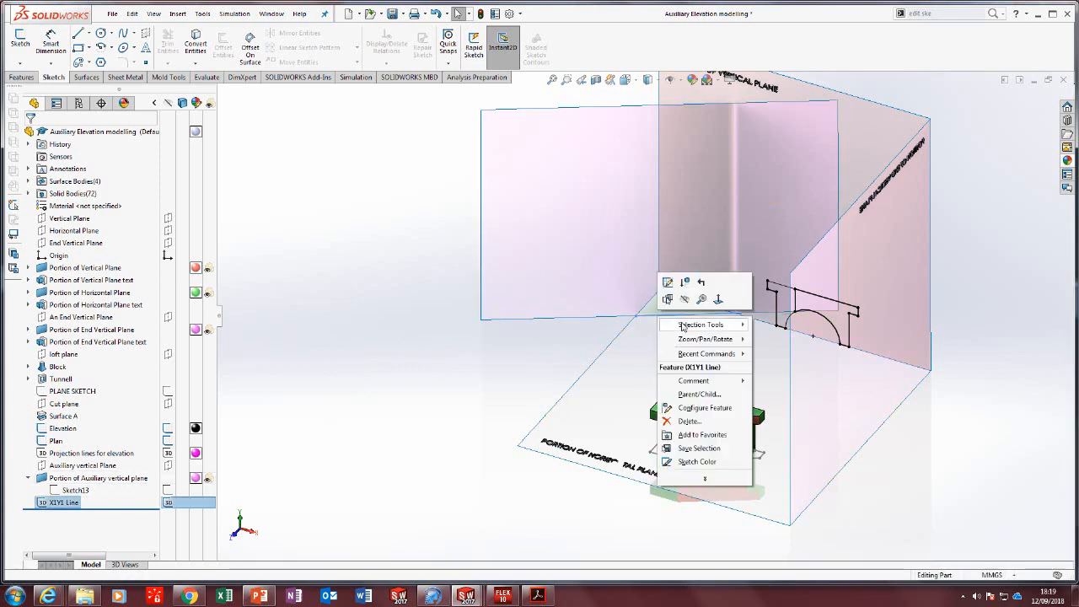
pyautogui.click(690, 459)
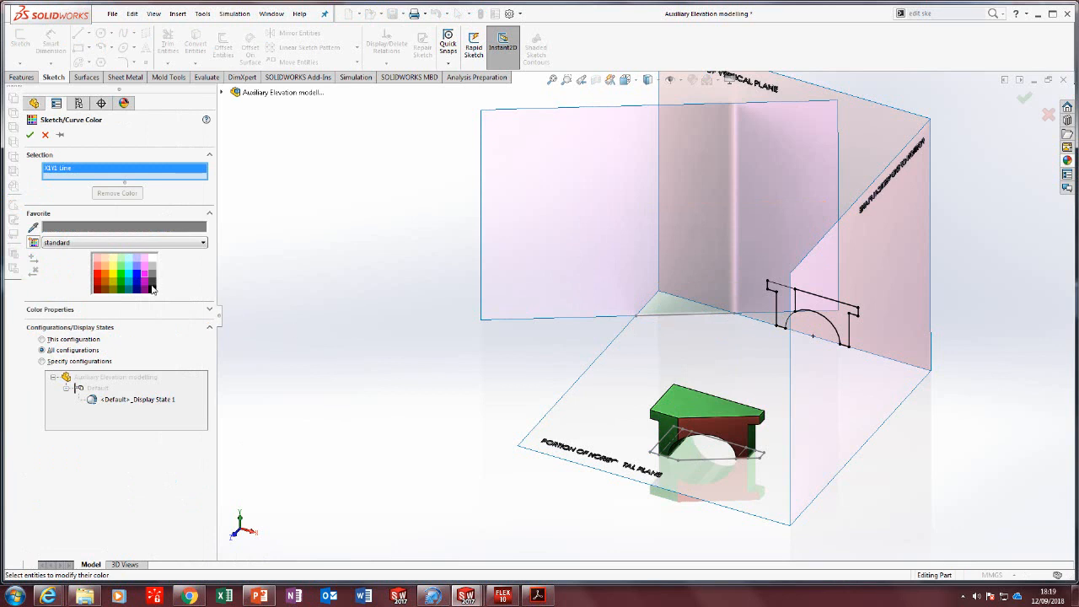
pyautogui.click(153, 289)
pyautogui.click(30, 136)
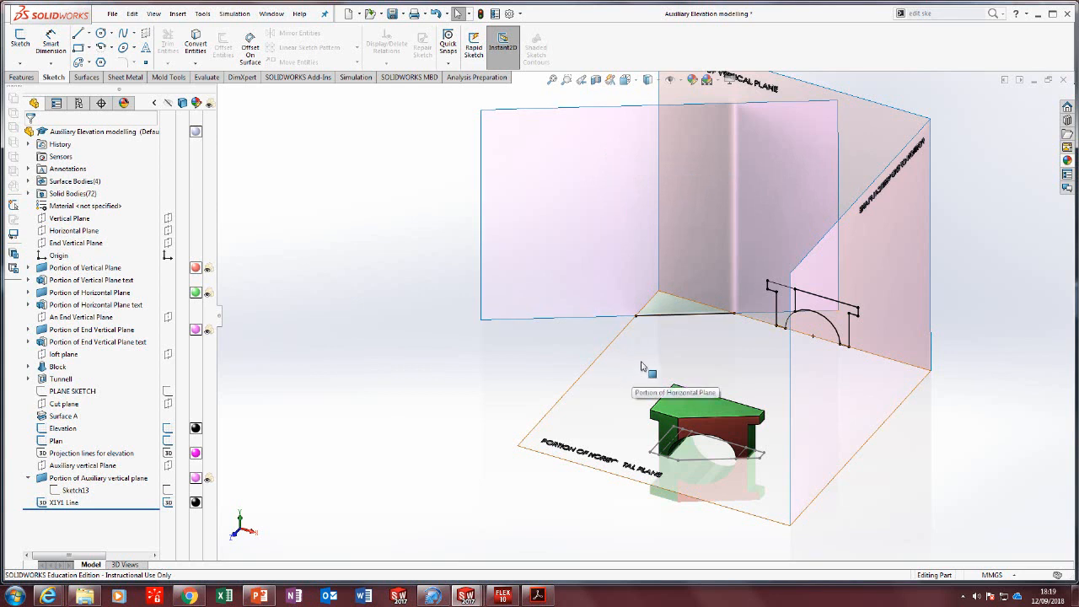
# Orient the view normal to the auxiliary vertical plane surface and save the part.
pyautogui.moveTo(650, 374); pyautogui.dragTo(548, 264, button='middle')
pyautogui.click(548, 265)
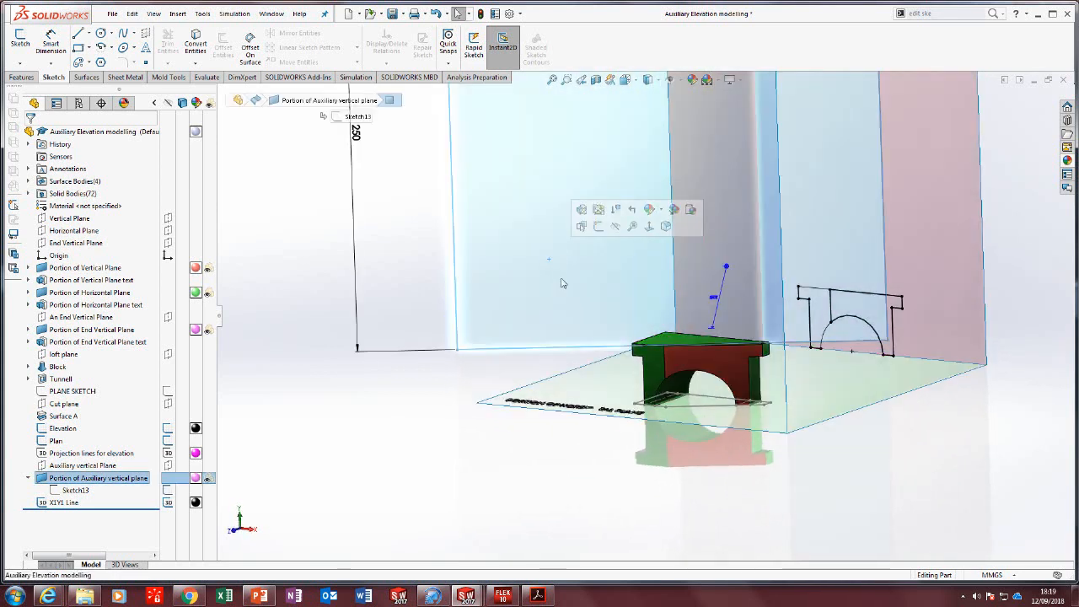
pyautogui.hotkey('ctrl', '8')
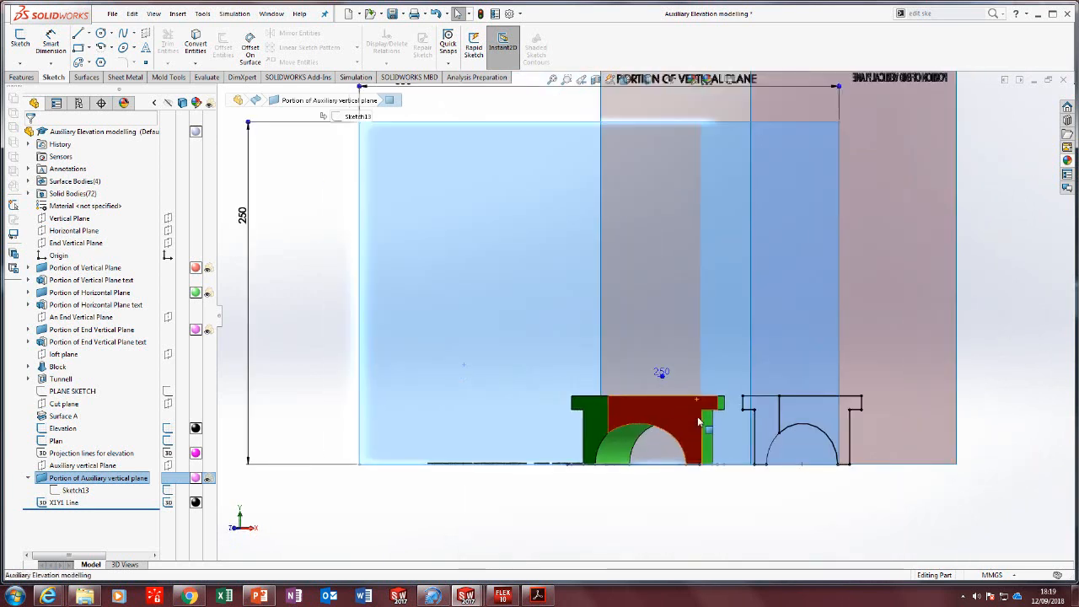
pyautogui.click(392, 15)
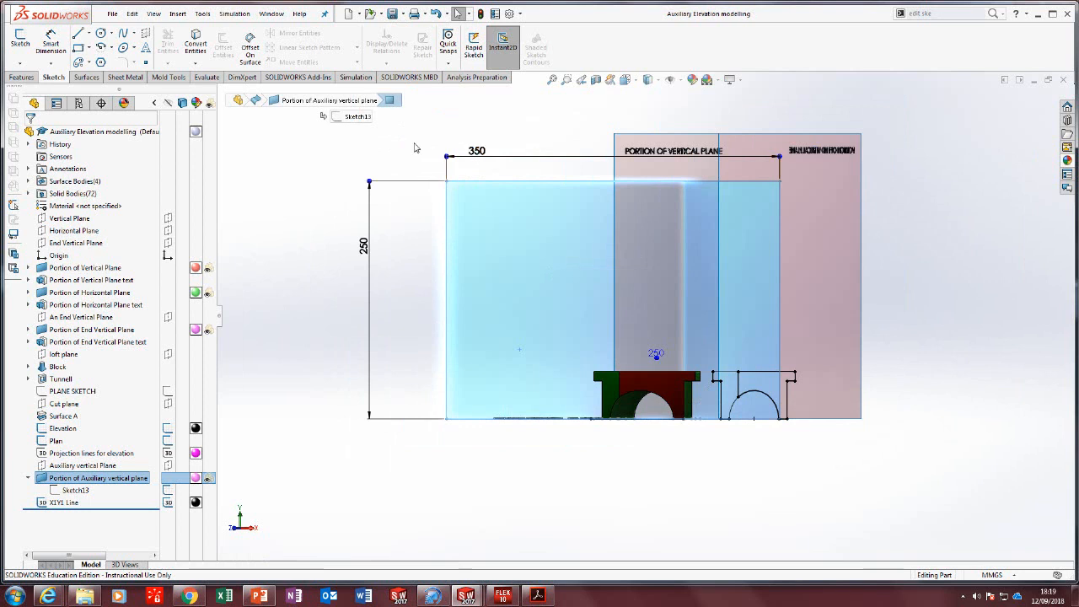
pyautogui.click(331, 159)
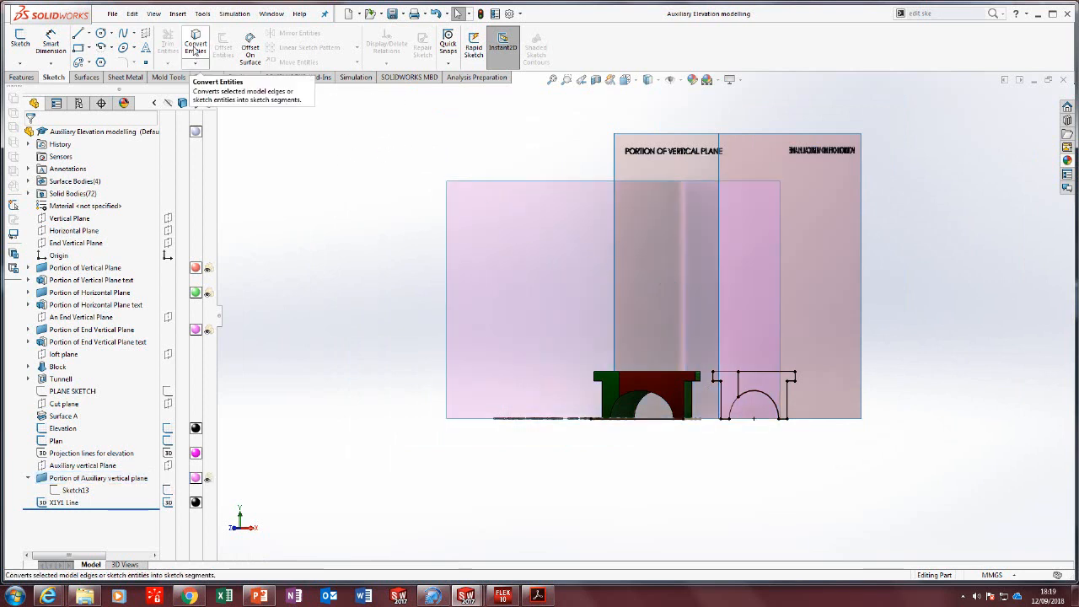
pyautogui.scroll(-3, 644, 353)
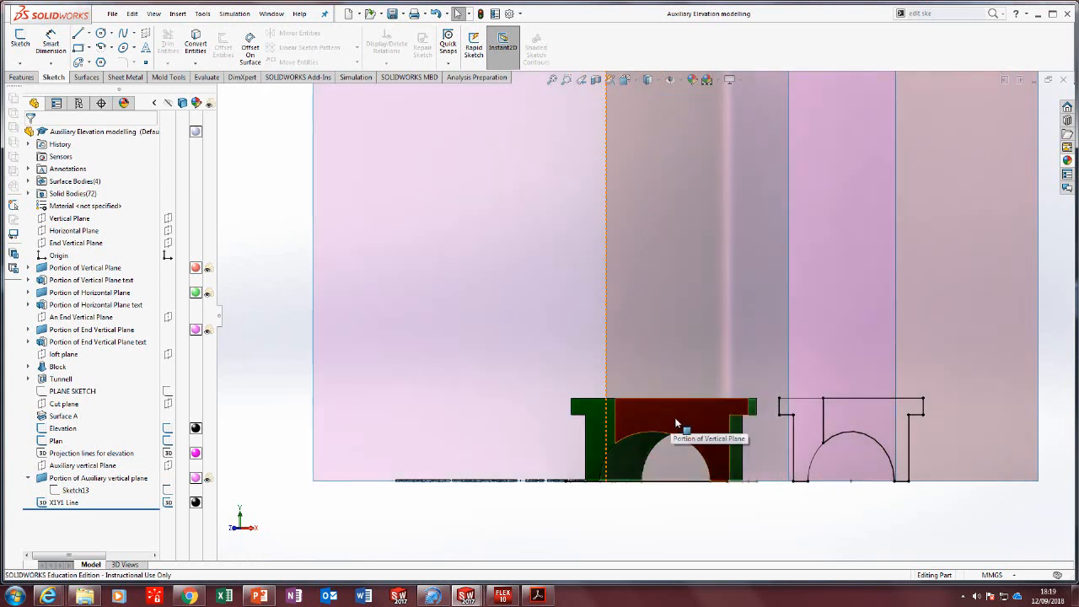
pyautogui.click(690, 420)
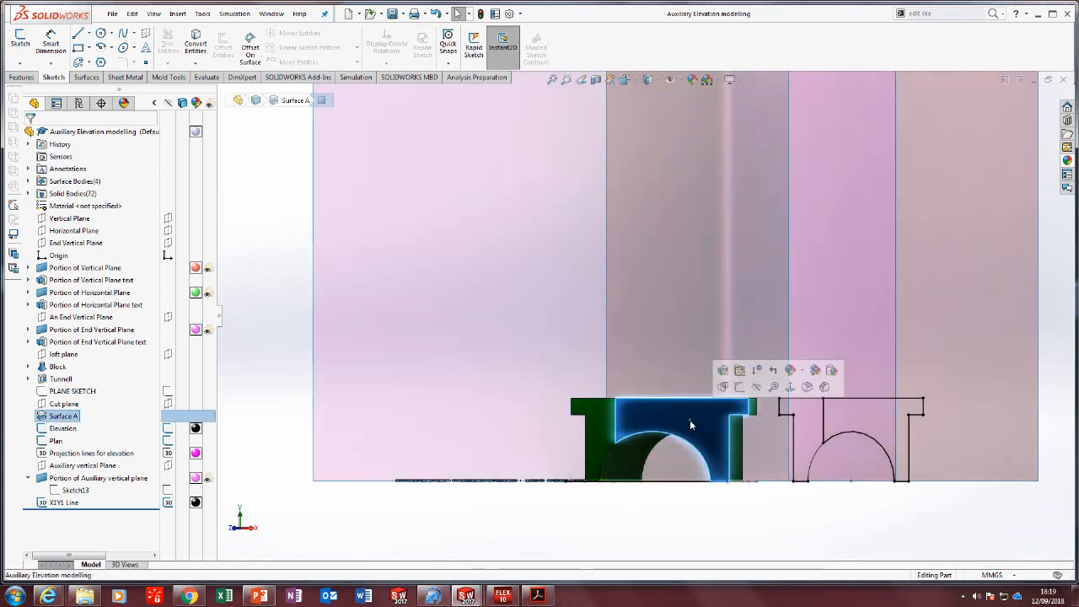
pyautogui.click(749, 416)
pyautogui.click(267, 277)
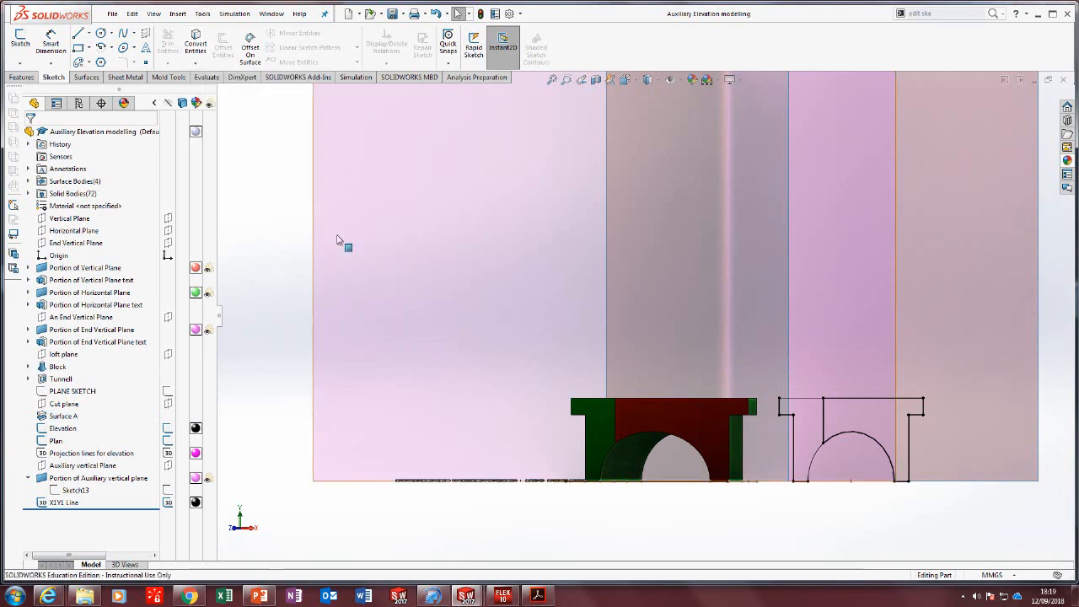
pyautogui.press('f')
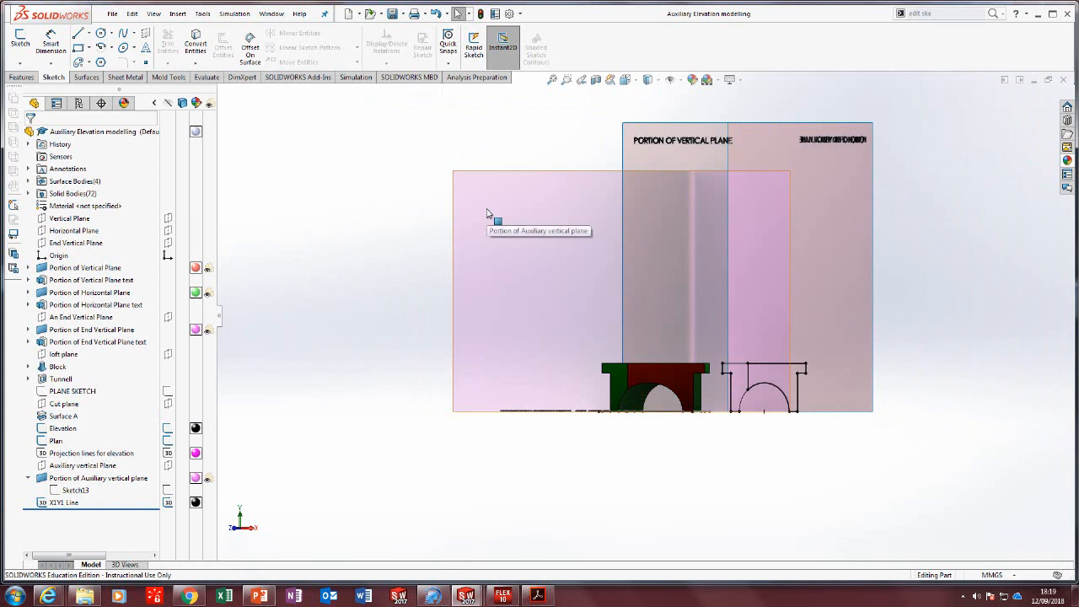
# Start a sketch on the auxiliary vertical plane surface and convert the block's four outer faces visible in this view and its tunnel face into sketch entities.
pyautogui.click(483, 201)
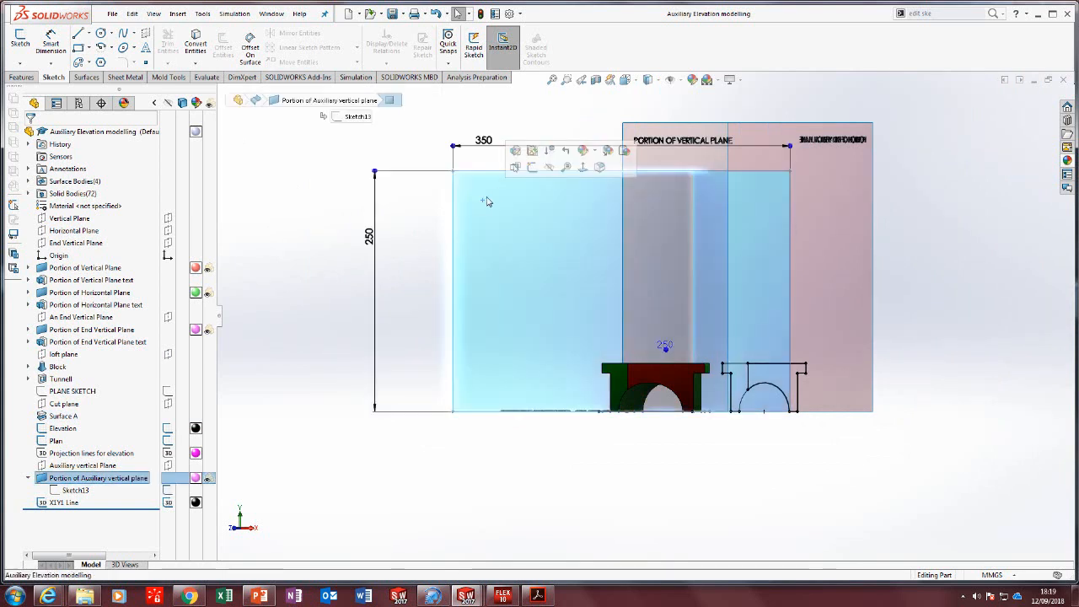
pyautogui.click(531, 169)
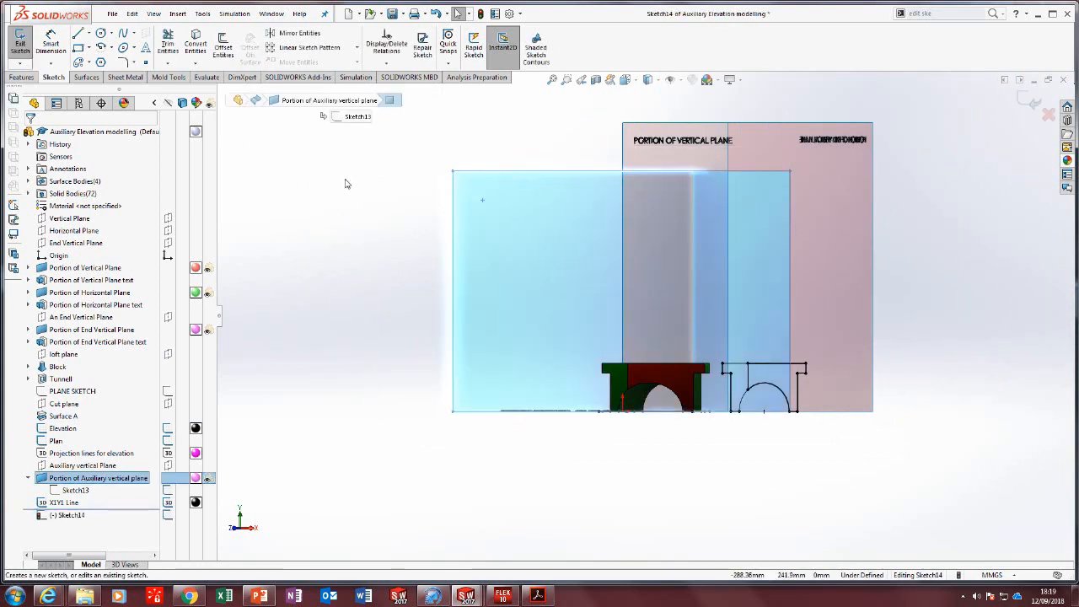
pyautogui.click(345, 184)
pyautogui.click(195, 44)
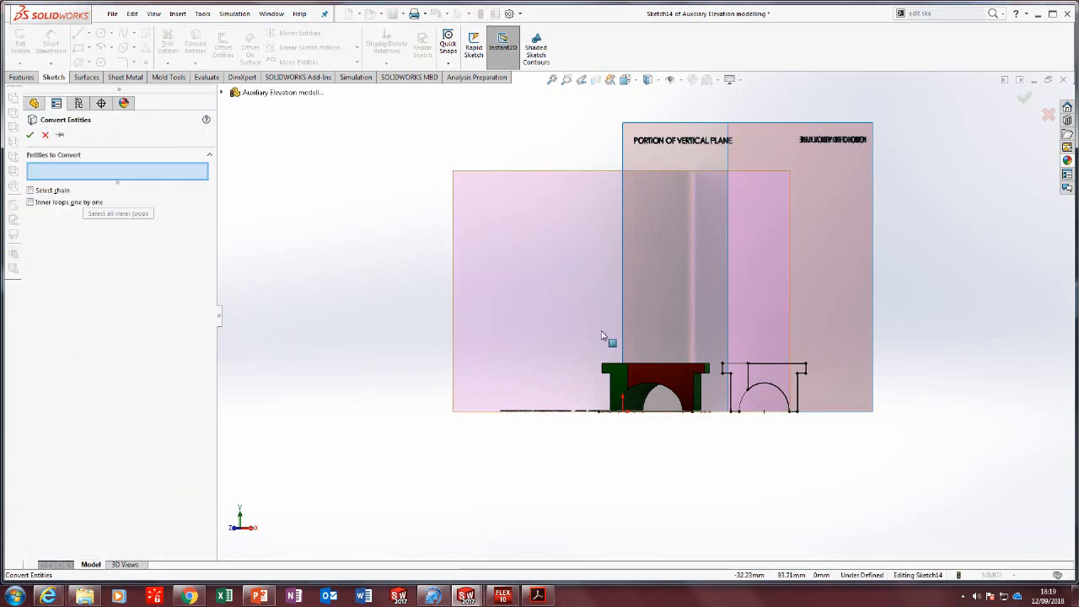
pyautogui.scroll(-5, 601, 335)
pyautogui.click(593, 371)
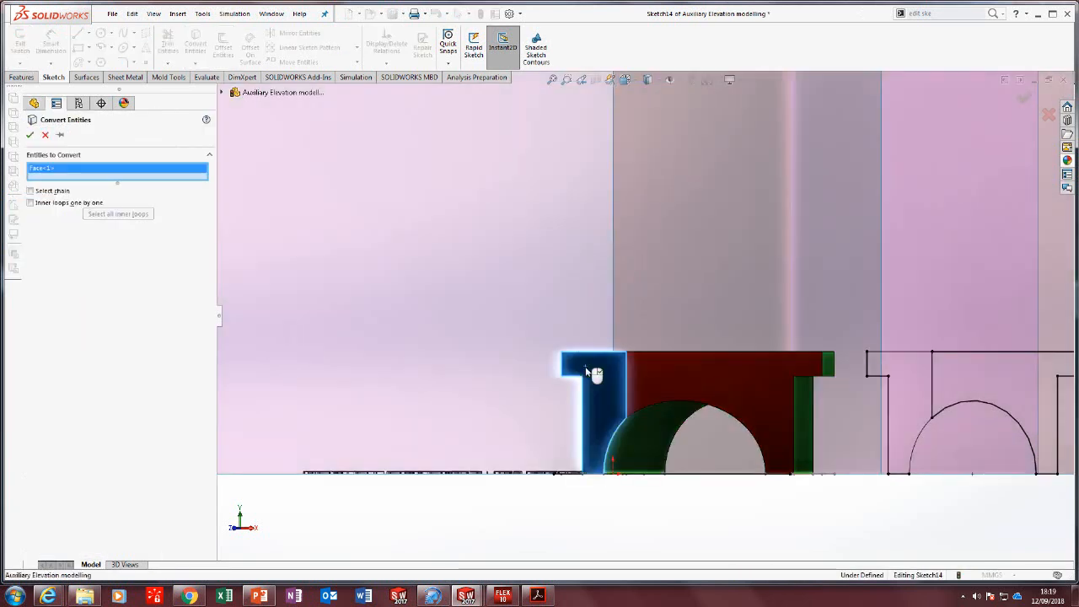
pyautogui.click(687, 368)
pyautogui.click(829, 368)
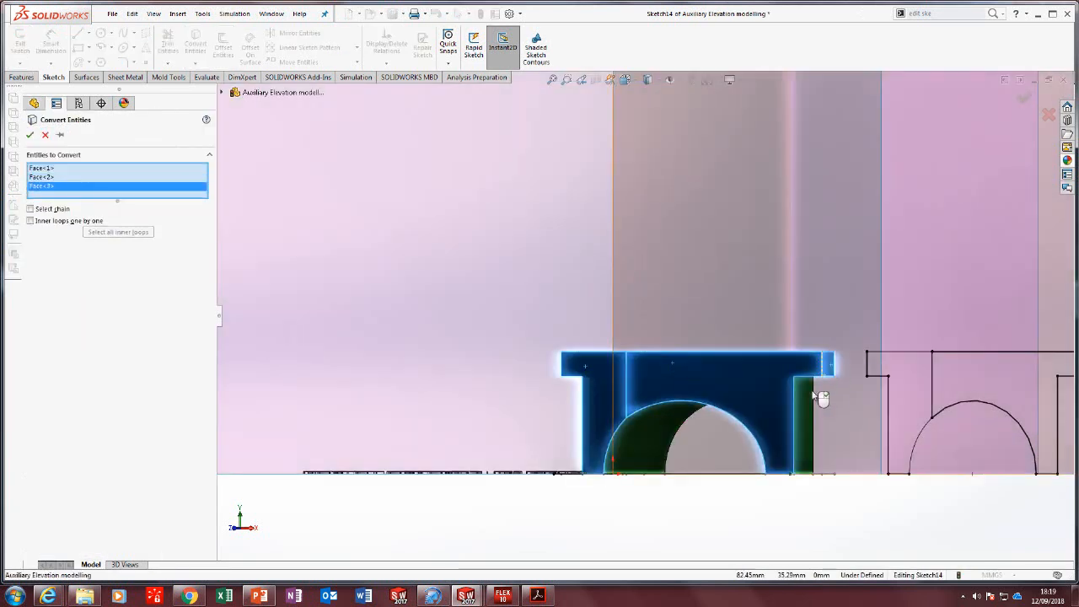
pyautogui.click(806, 404)
pyautogui.click(663, 429)
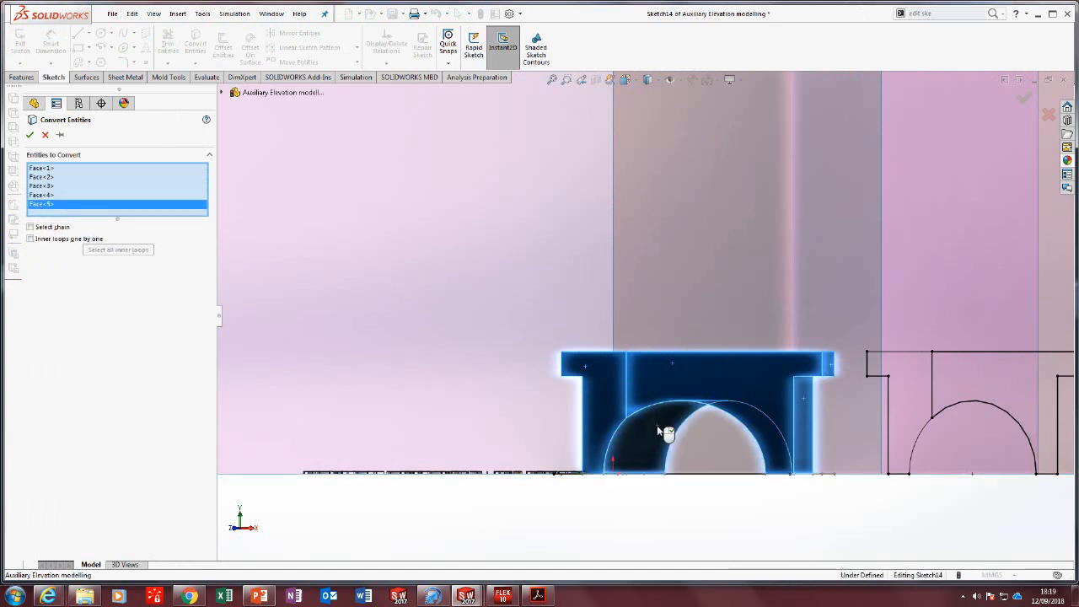
pyautogui.rightClick(658, 429)
pyautogui.moveTo(658, 429); pyautogui.dragTo(693, 460, button='middle')
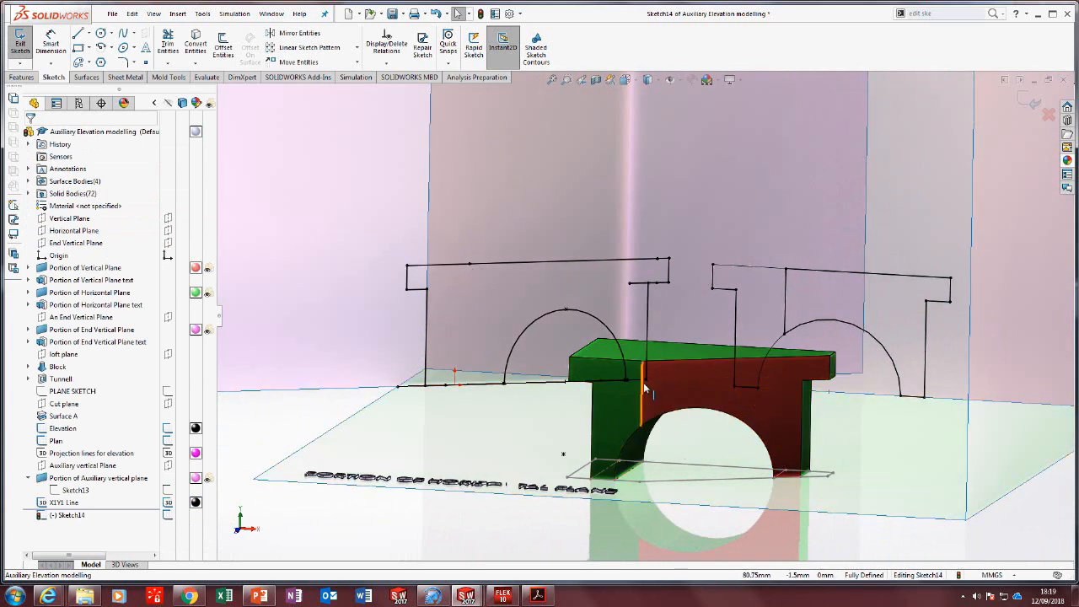
# Convert the red front face's vertical corner edge, the far side's vertical edge, the rear tunnel arch edge and the two tunnel base lines into sketch entities.
pyautogui.click(196, 44)
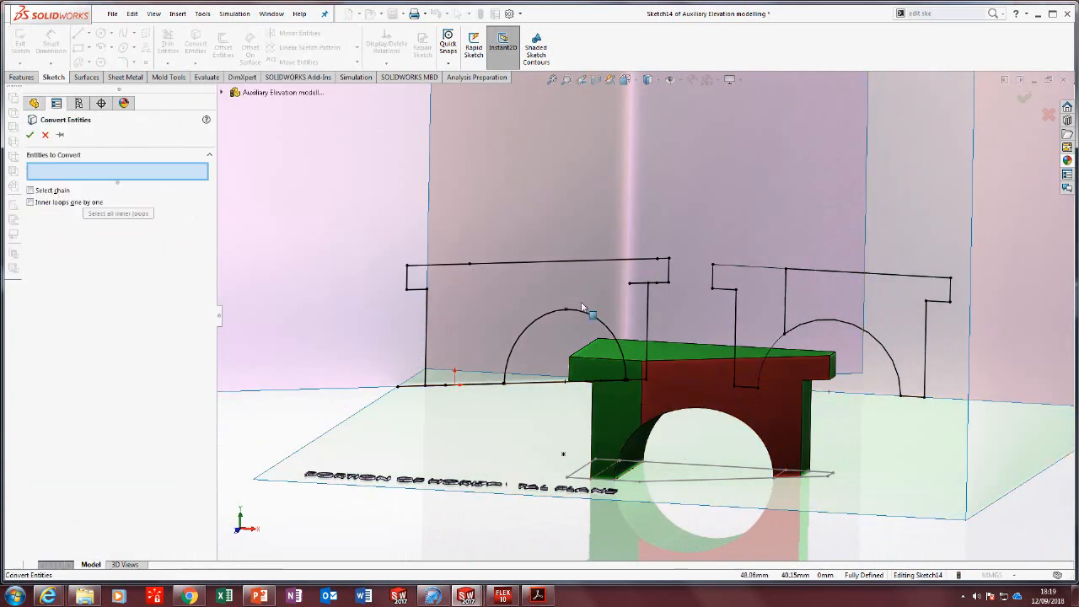
pyautogui.click(643, 389)
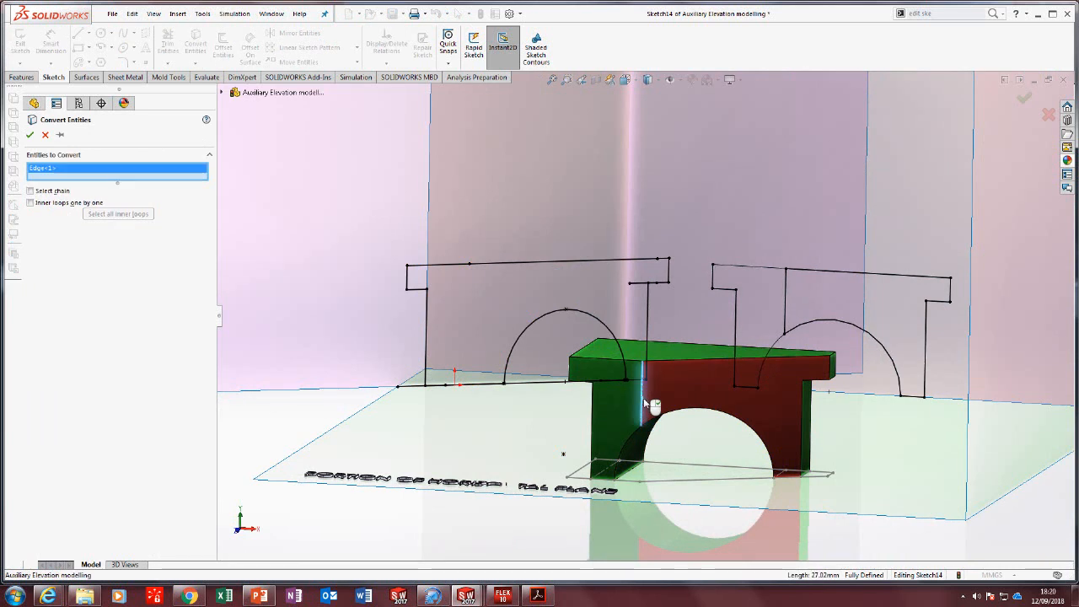
pyautogui.click(801, 403)
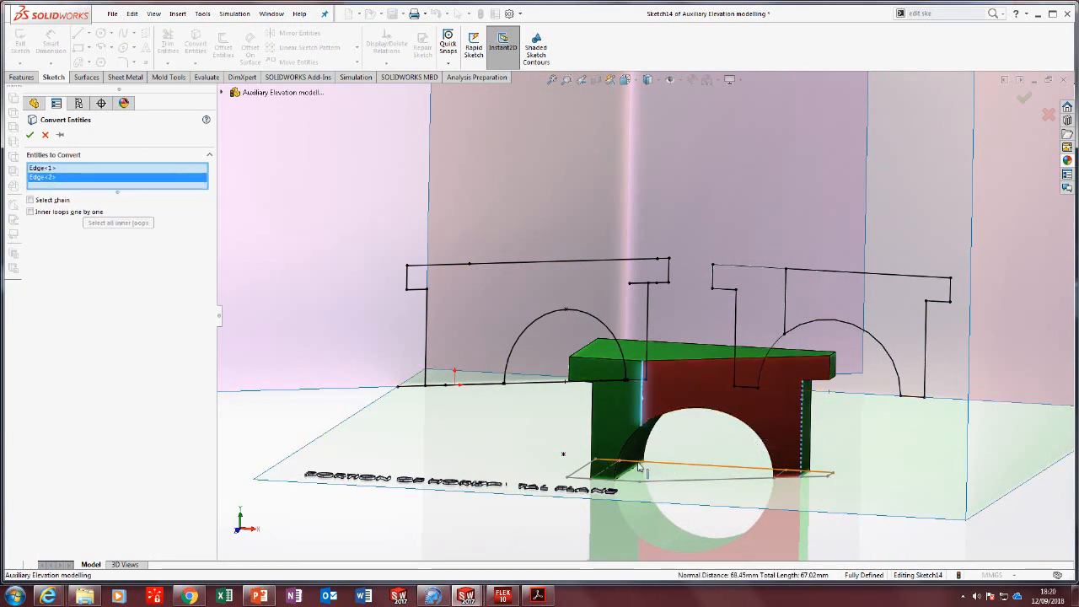
pyautogui.scroll(-5, 632, 474)
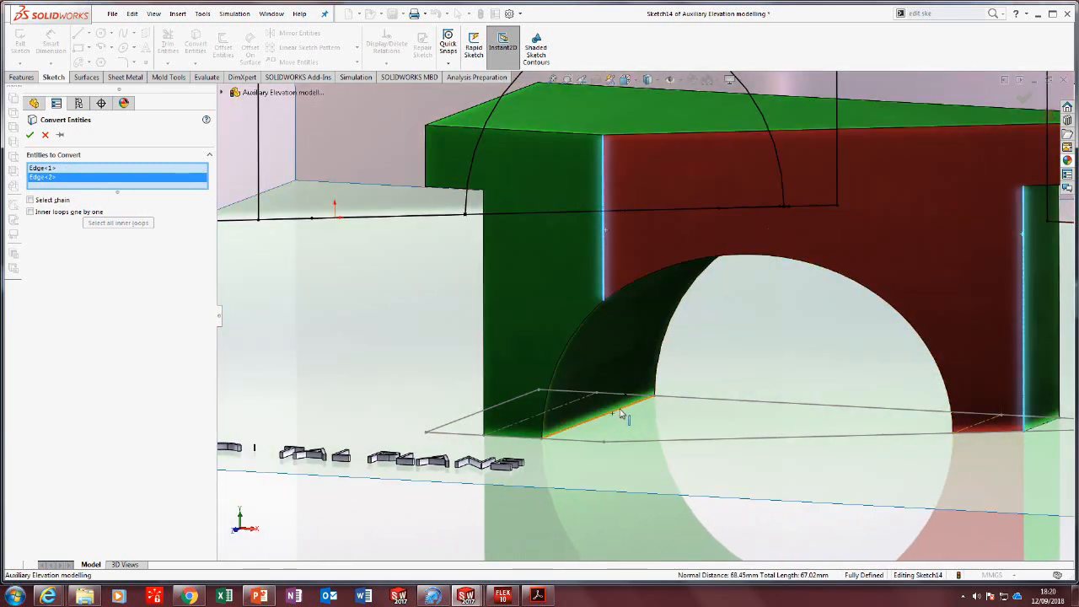
pyautogui.click(619, 414)
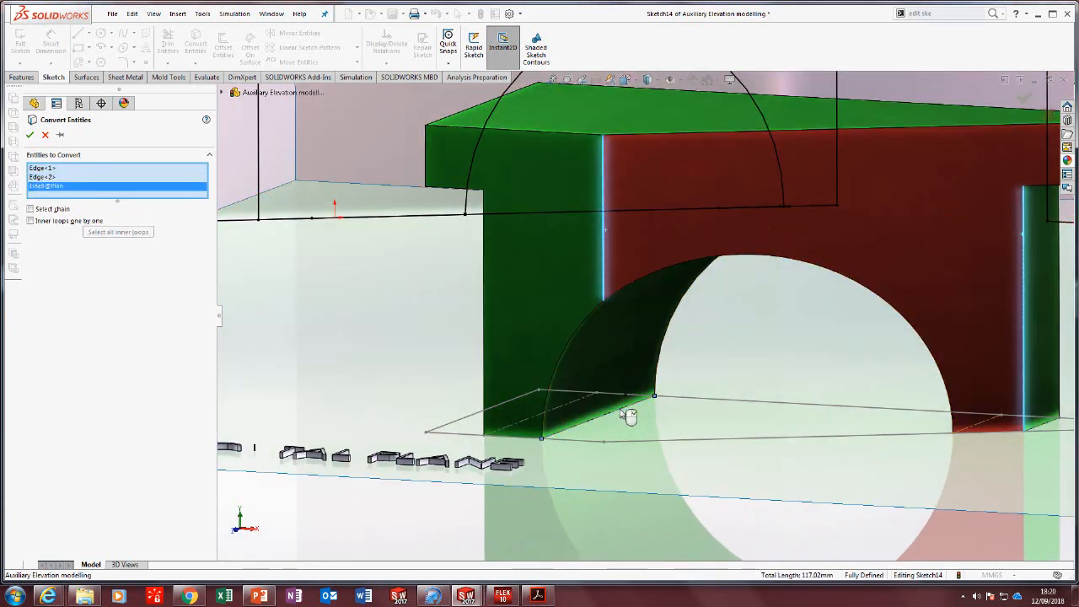
pyautogui.click(669, 346)
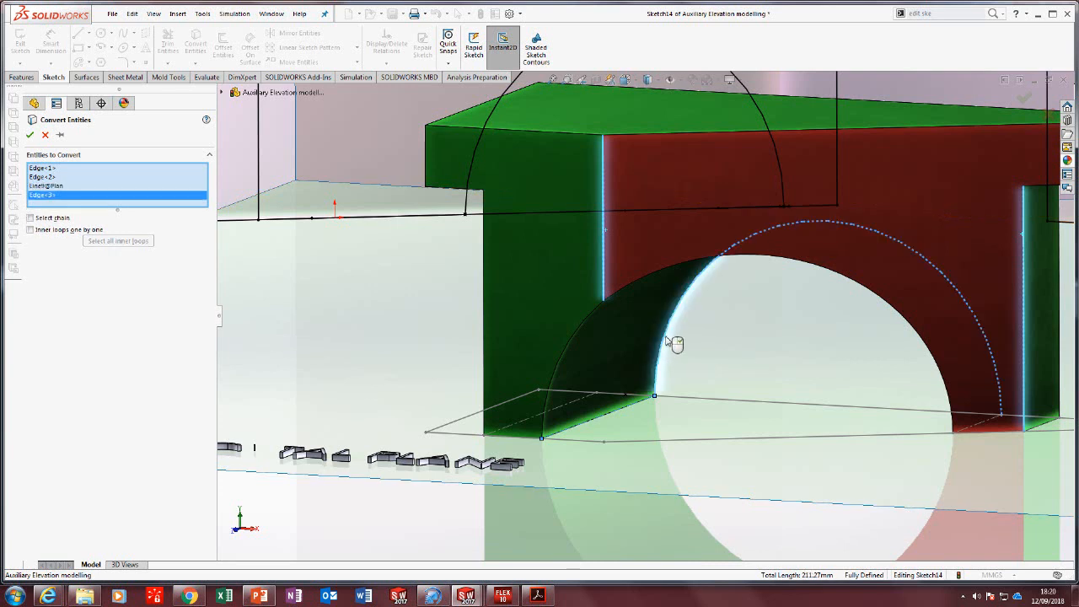
pyautogui.click(977, 431)
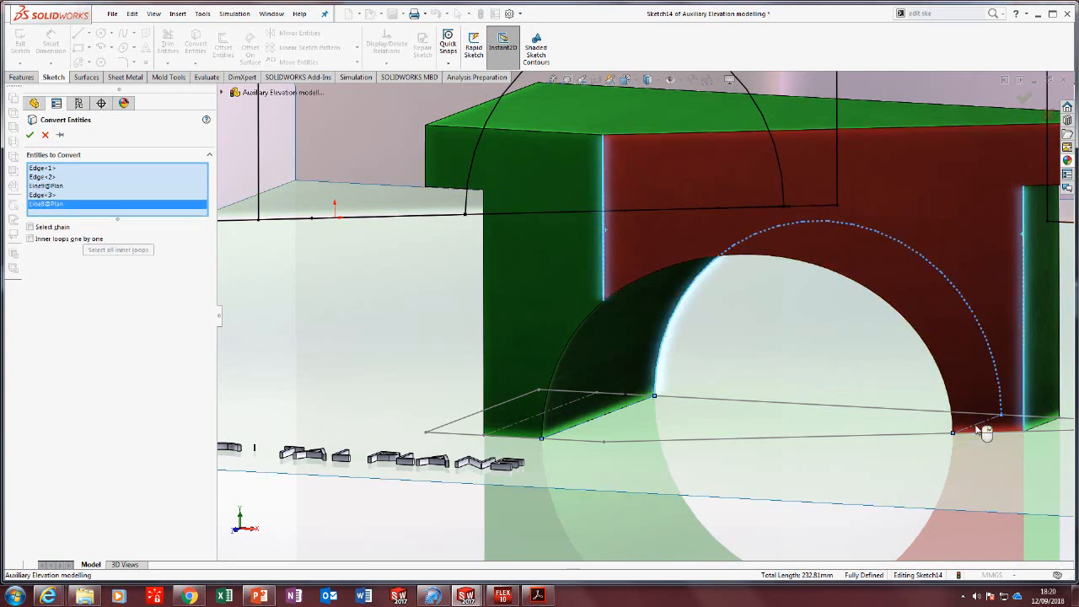
pyautogui.press('Return')
# Convert the front tunnel arch edge on the green side face into a sketch entity of the auxiliary elevation.
pyautogui.scroll(5, 678, 329)
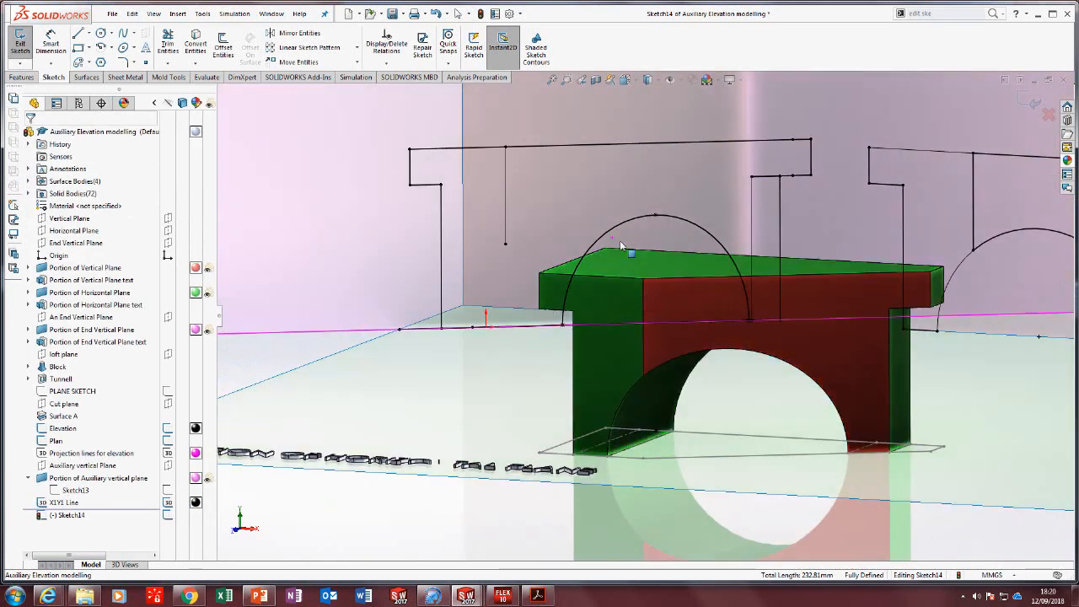
pyautogui.moveTo(620, 240); pyautogui.dragTo(626, 240, button='middle')
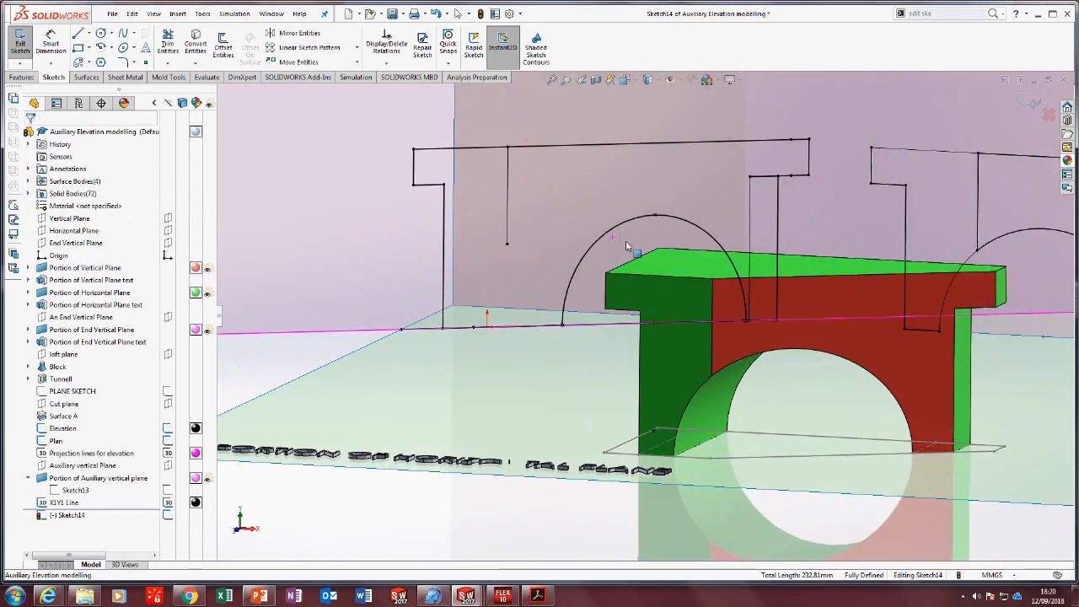
pyautogui.click(196, 42)
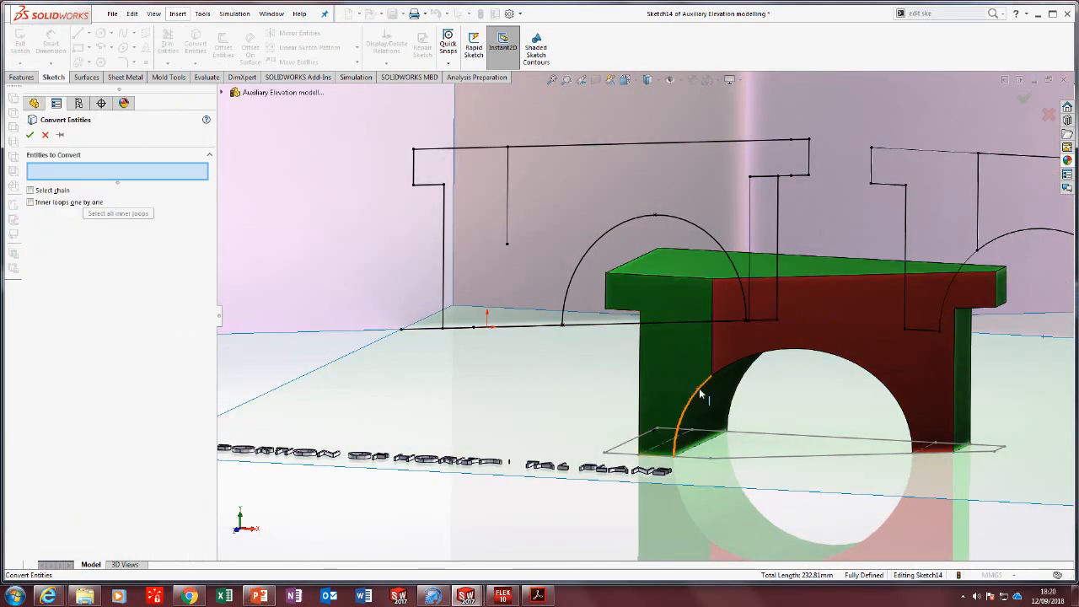
pyautogui.click(706, 394)
pyautogui.press('Return')
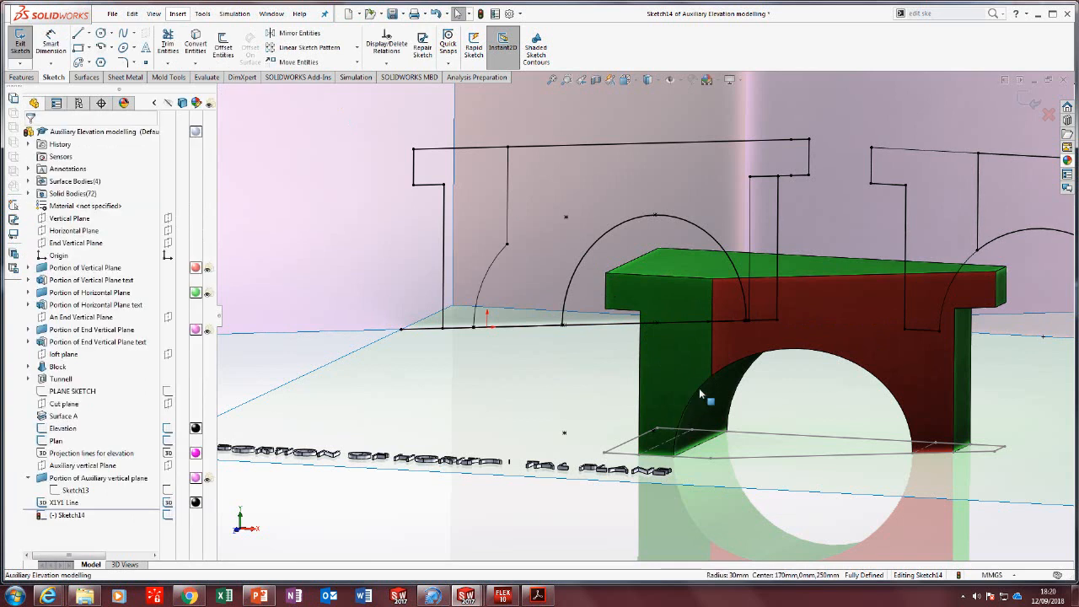
# Examine the tunnel face and its front arch edge against the converted arches on the auxiliary plane.
pyautogui.scroll(1, 698, 388)
pyautogui.scroll(-1, 753, 350)
pyautogui.moveTo(752, 351)
pyautogui.mouseDown(button='middle')
pyautogui.moveTo(724, 315)
pyautogui.moveTo(764, 332)
pyautogui.mouseUp(button='middle')
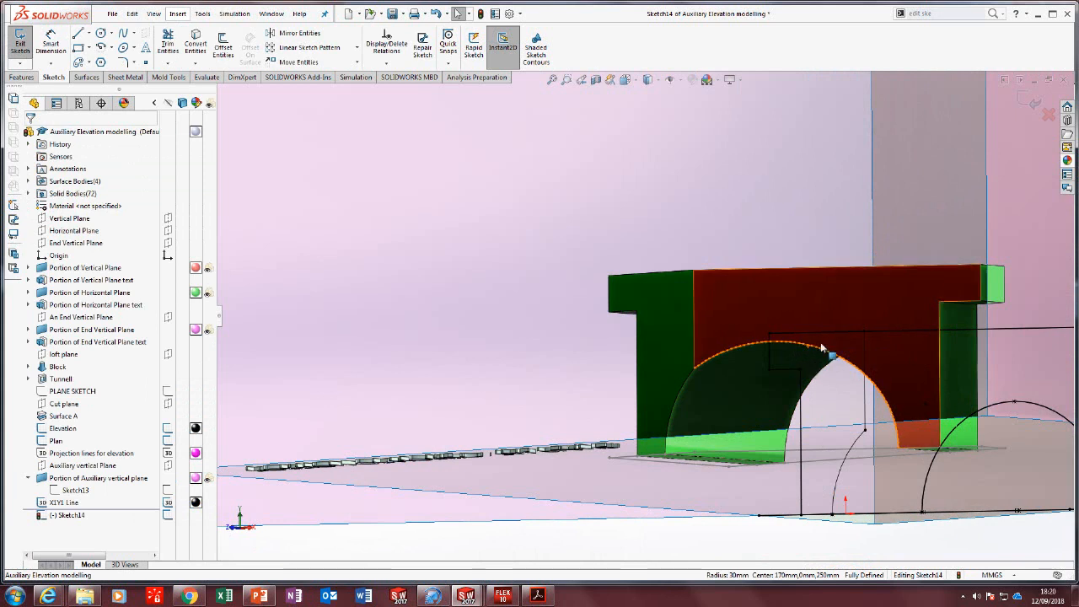
pyautogui.click(797, 354)
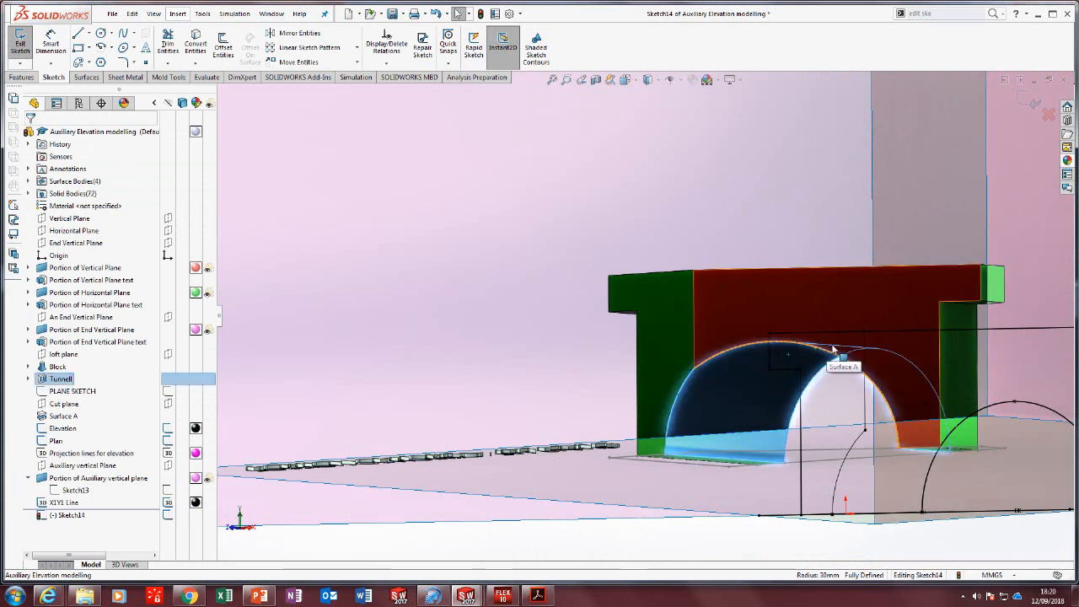
pyautogui.scroll(3, 845, 350)
pyautogui.moveTo(721, 337); pyautogui.dragTo(734, 383, button='middle')
pyautogui.click(261, 112)
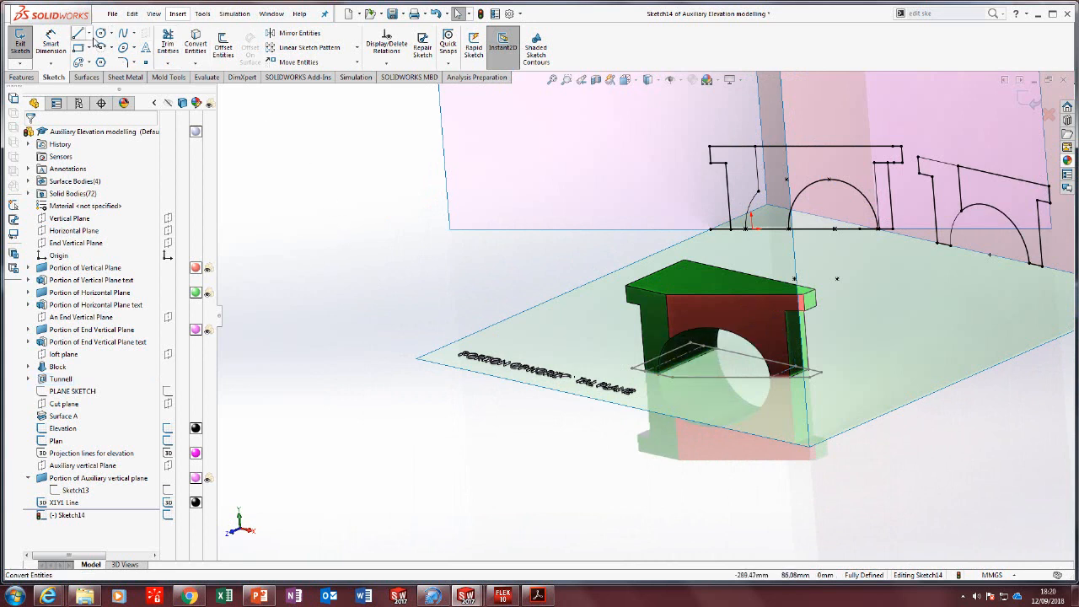
# Draw a construction line about 42 mm long from the lower end of the converted corner edge to the top of the rear arch.
pyautogui.click(88, 34)
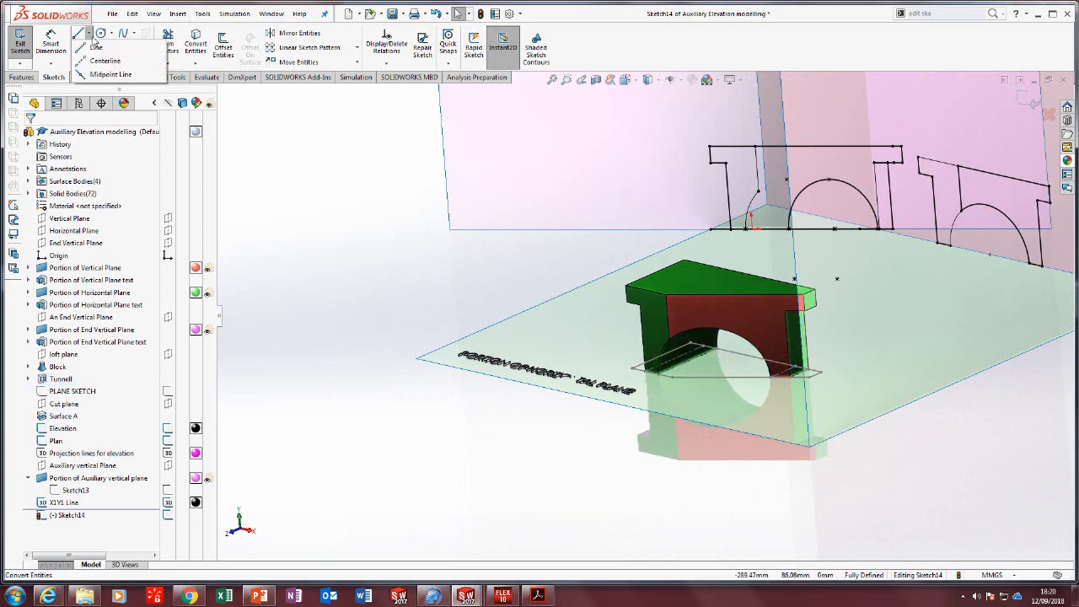
pyautogui.click(98, 61)
pyautogui.hotkey('ctrl', '8')
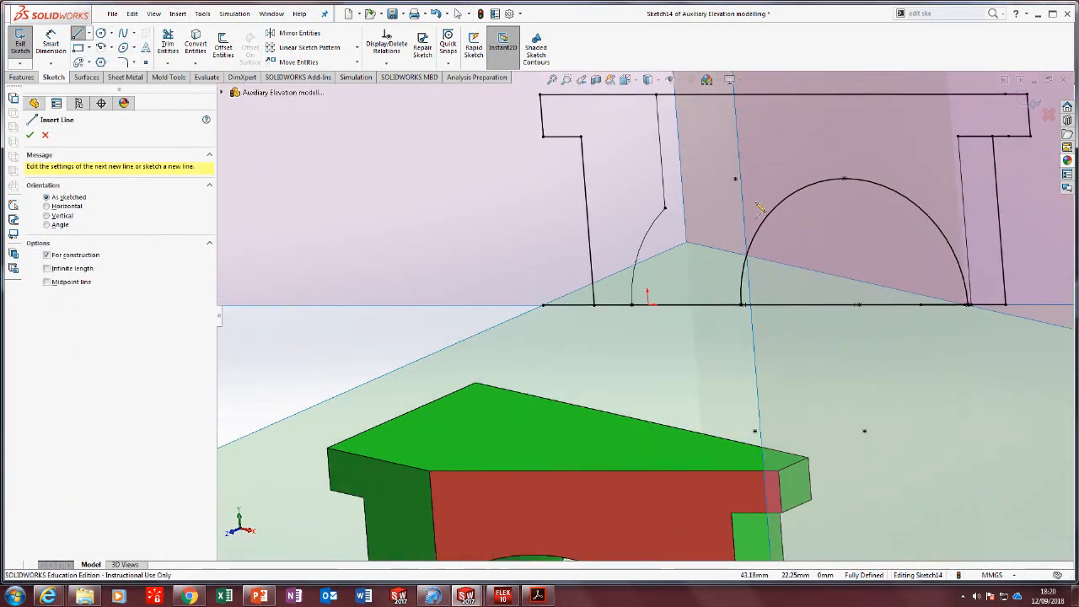
pyautogui.click(665, 207)
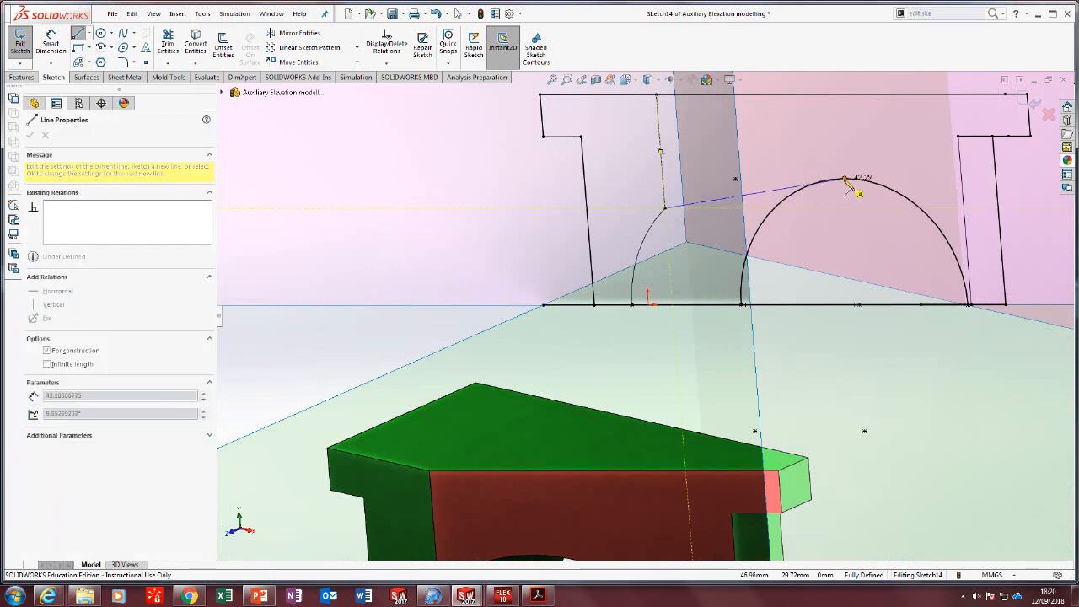
pyautogui.click(844, 179)
pyautogui.scroll(2, 521, 225)
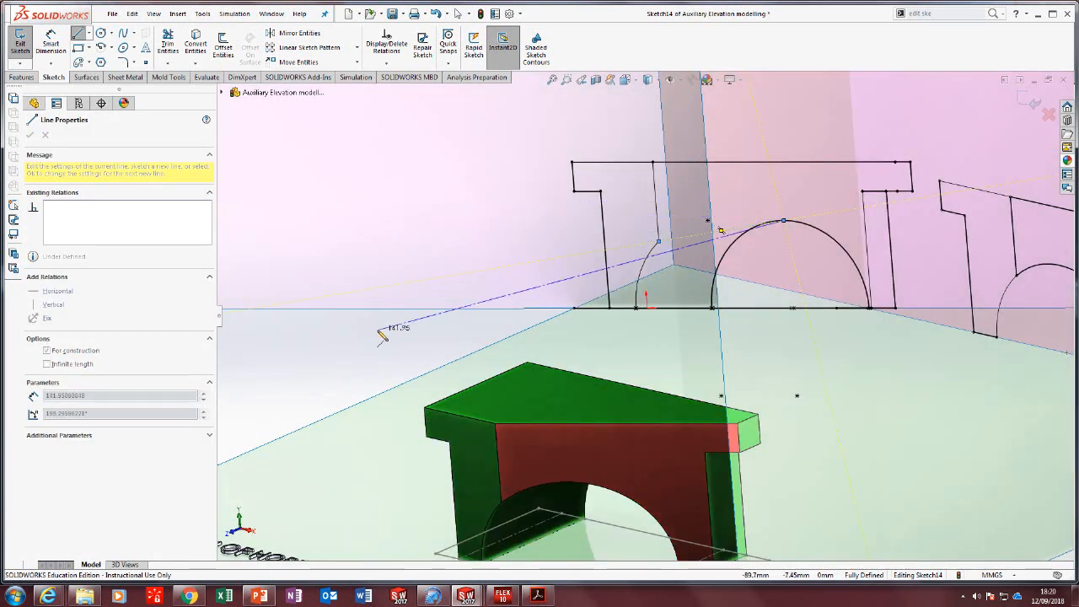
pyautogui.doubleClick(376, 330)
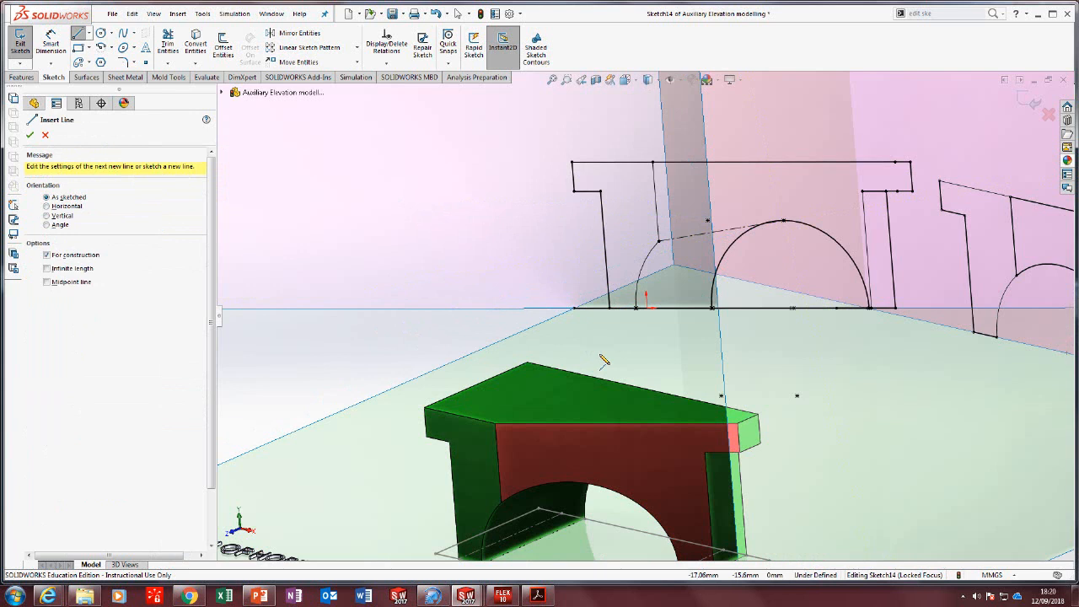
# Compare the auxiliary elevation sketch with the block's tunnel, viewed square to the auxiliary plane.
pyautogui.press('l')
pyautogui.scroll(3, 759, 237)
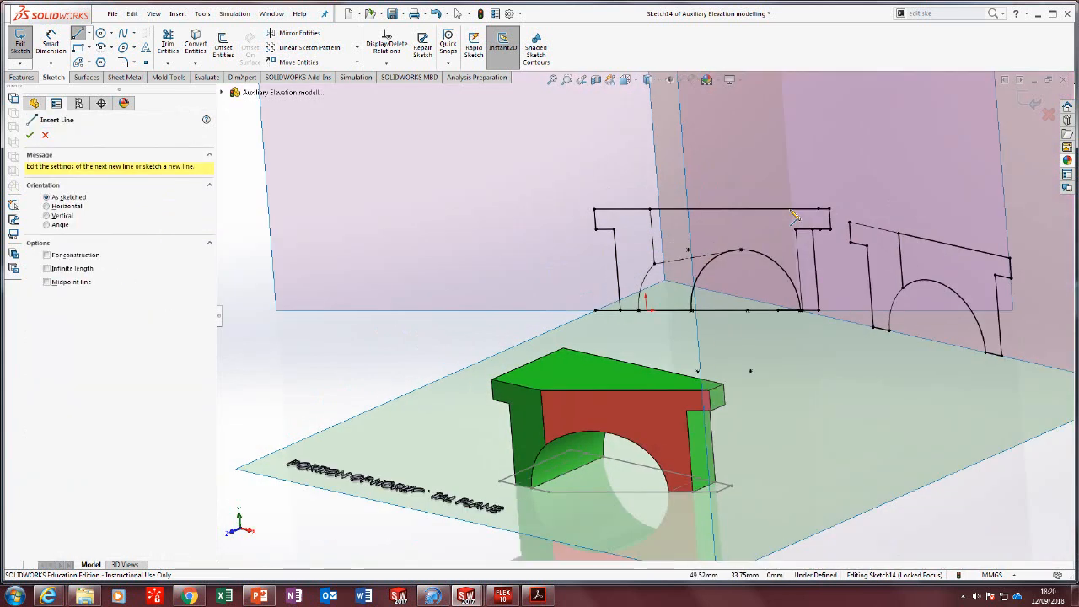
pyautogui.moveTo(728, 282); pyautogui.dragTo(762, 268, button='middle')
pyautogui.moveTo(552, 317)
pyautogui.mouseDown(button='middle')
pyautogui.moveTo(585, 294)
pyautogui.moveTo(540, 300)
pyautogui.mouseUp(button='middle')
pyautogui.scroll(-3, 556, 301)
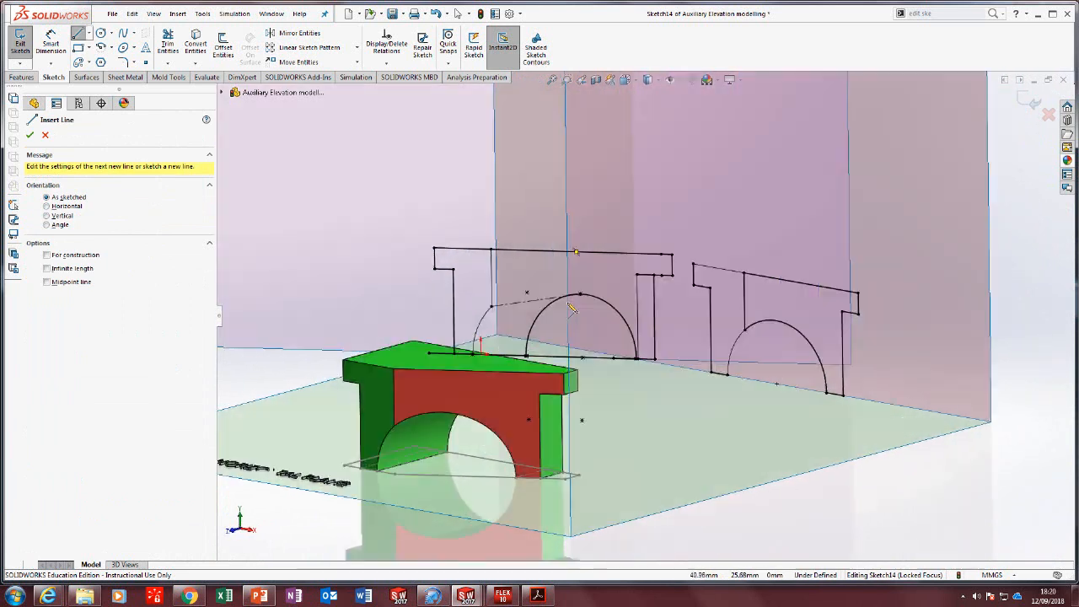
pyautogui.hotkey('ctrl', '1')
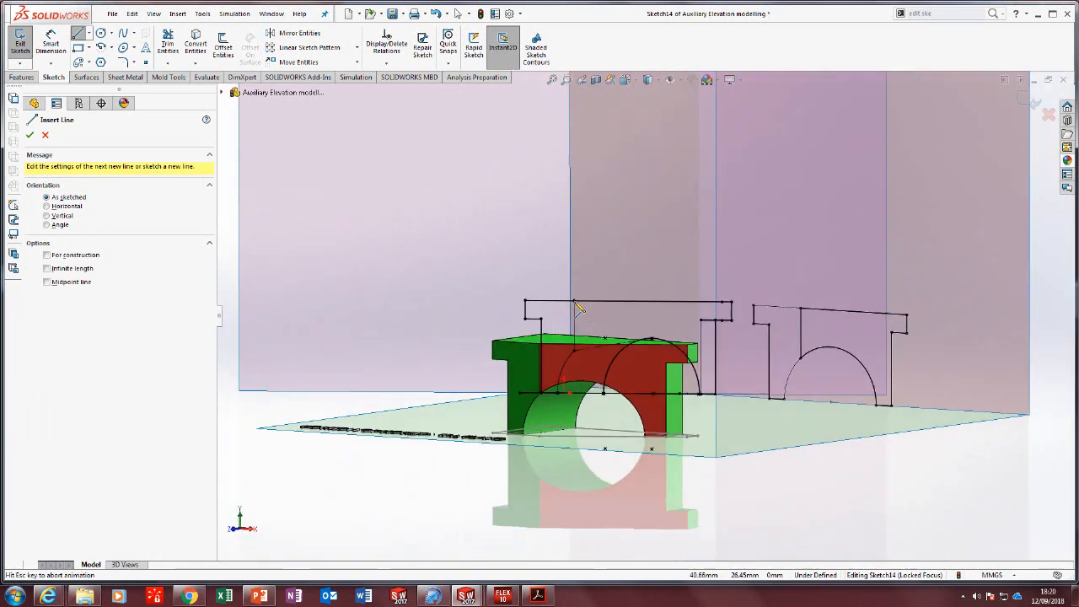
pyautogui.scroll(-5, 604, 398)
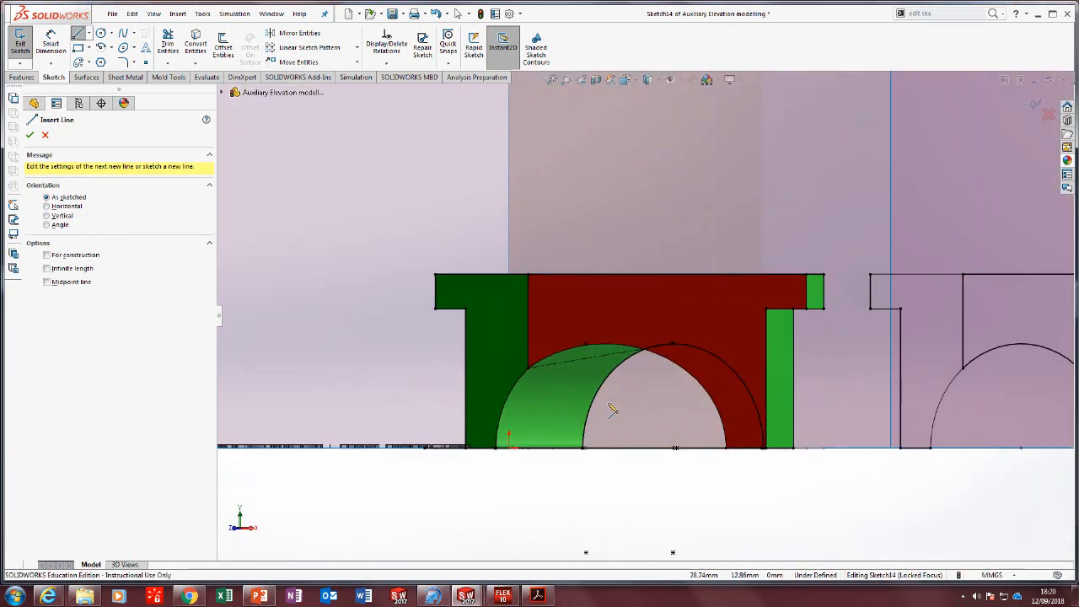
pyautogui.press('Escape')
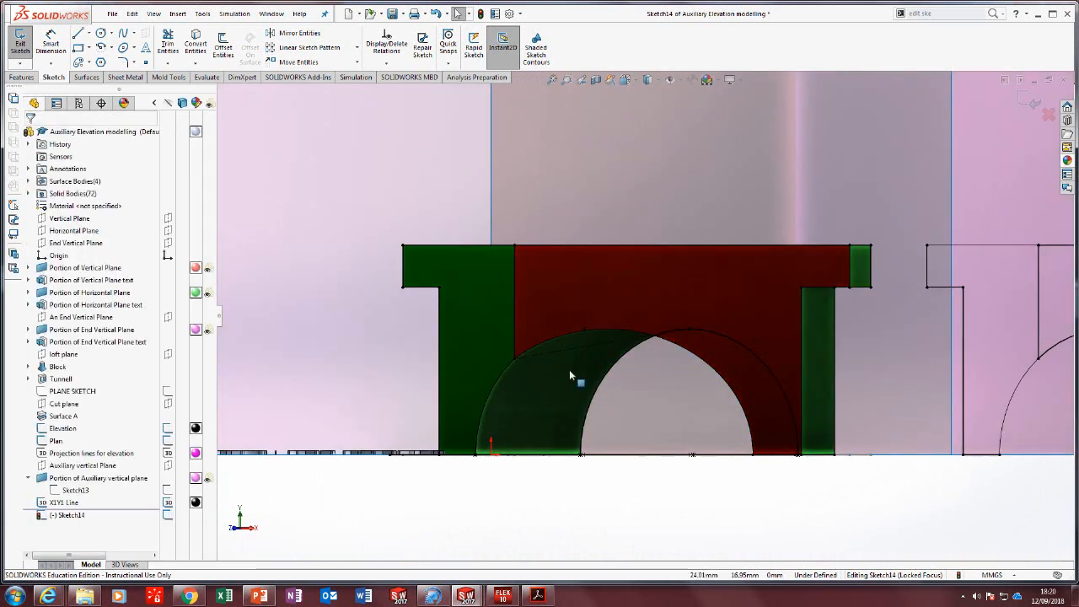
# Delete the sloping construction line between the corner edge and the rear arch.
pyautogui.click(526, 355)
pyautogui.click(515, 361)
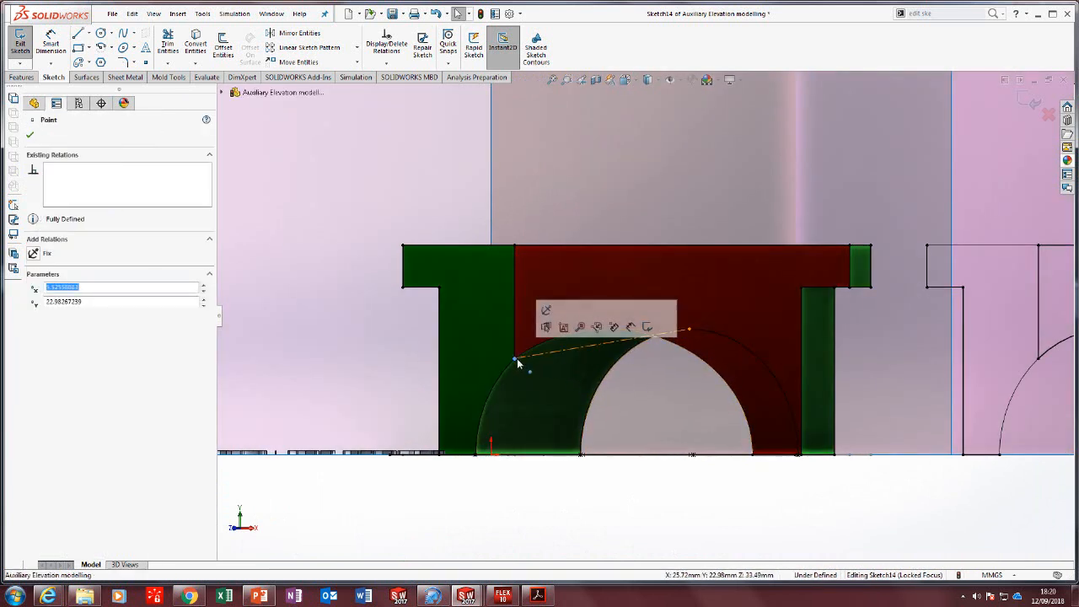
pyautogui.click(568, 348)
pyautogui.click(562, 349)
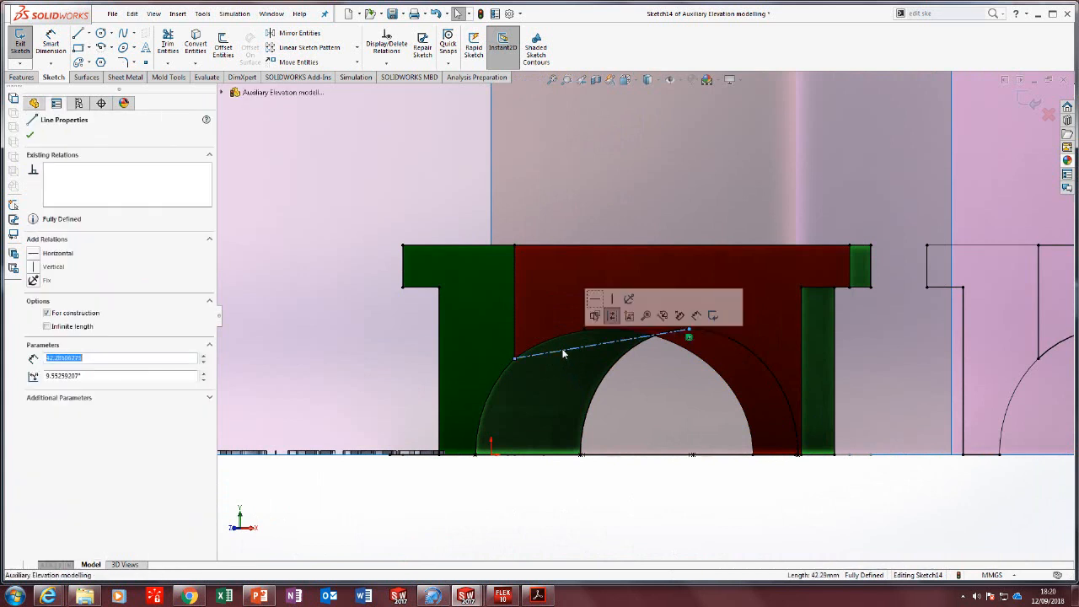
pyautogui.press('Escape')
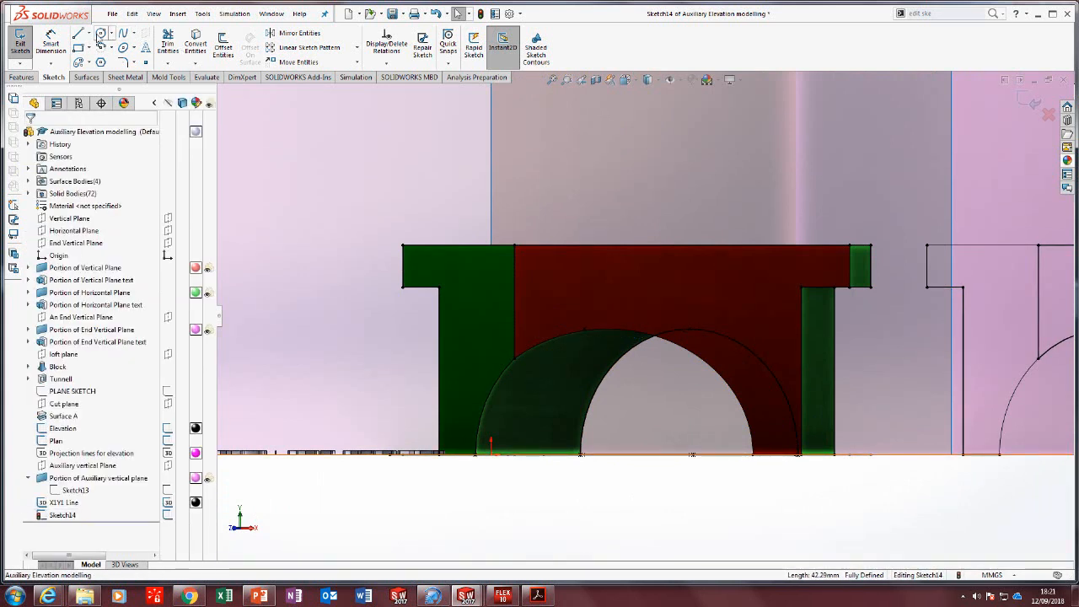
# Draw a horizontal construction line about 19 mm long from the top of the tunnel's front arch to the top of the rear arch.
pyautogui.click(88, 34)
pyautogui.click(105, 62)
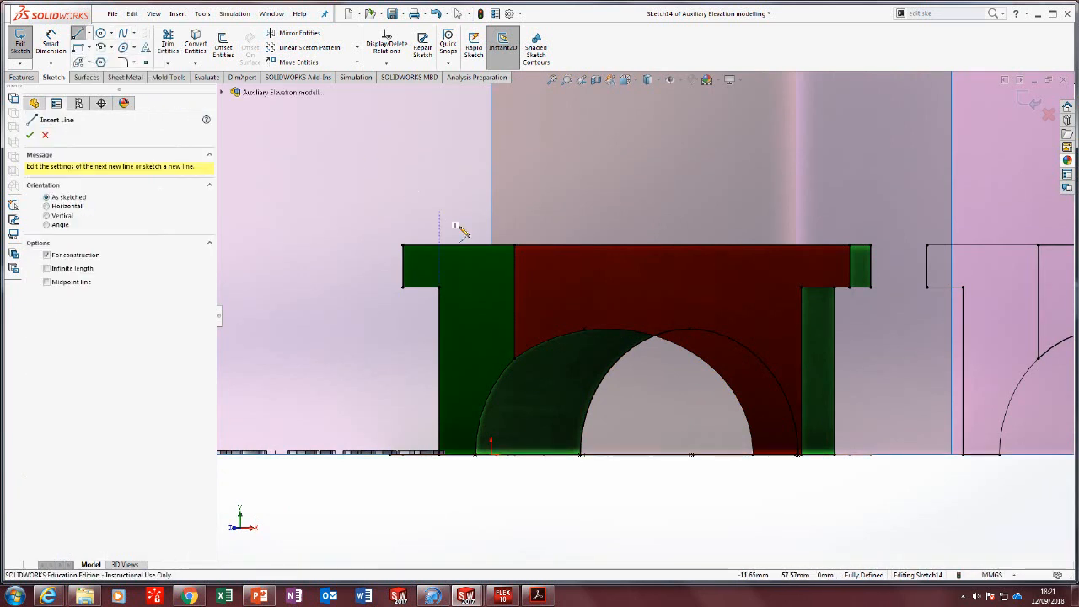
pyautogui.click(608, 331)
pyautogui.click(689, 329)
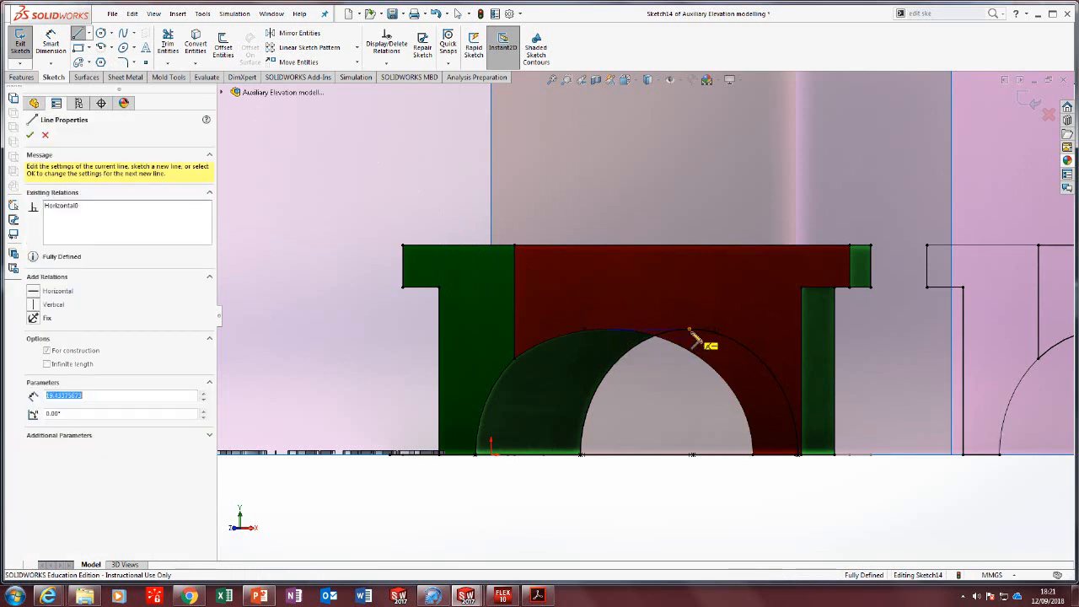
pyautogui.doubleClick(702, 517)
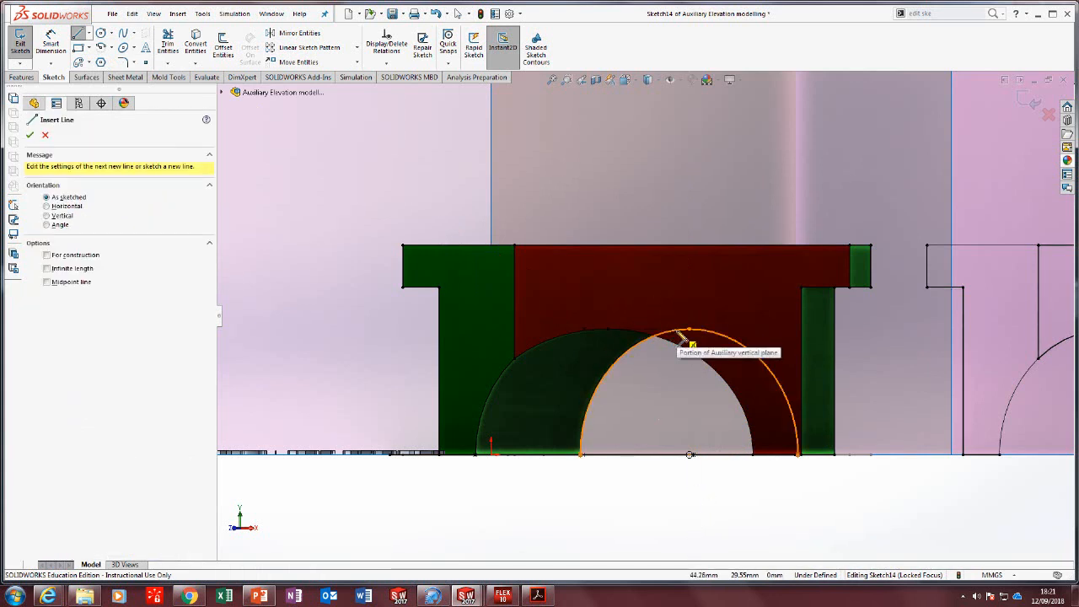
pyautogui.press('Escape')
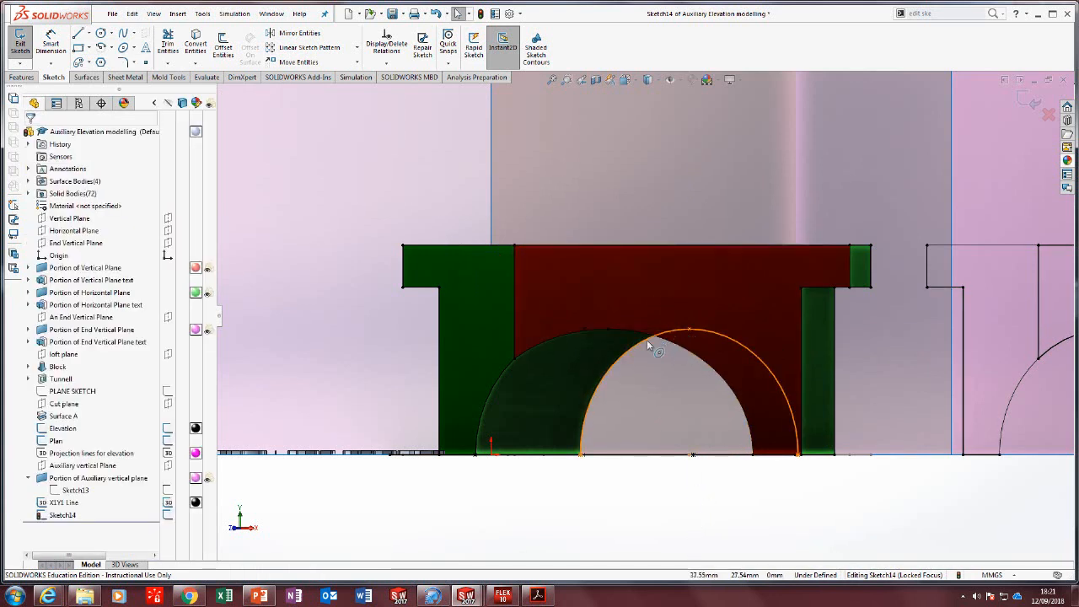
# Try to trim the rear tunnel arch curve beyond its crossing with the front arch.
pyautogui.click(716, 332)
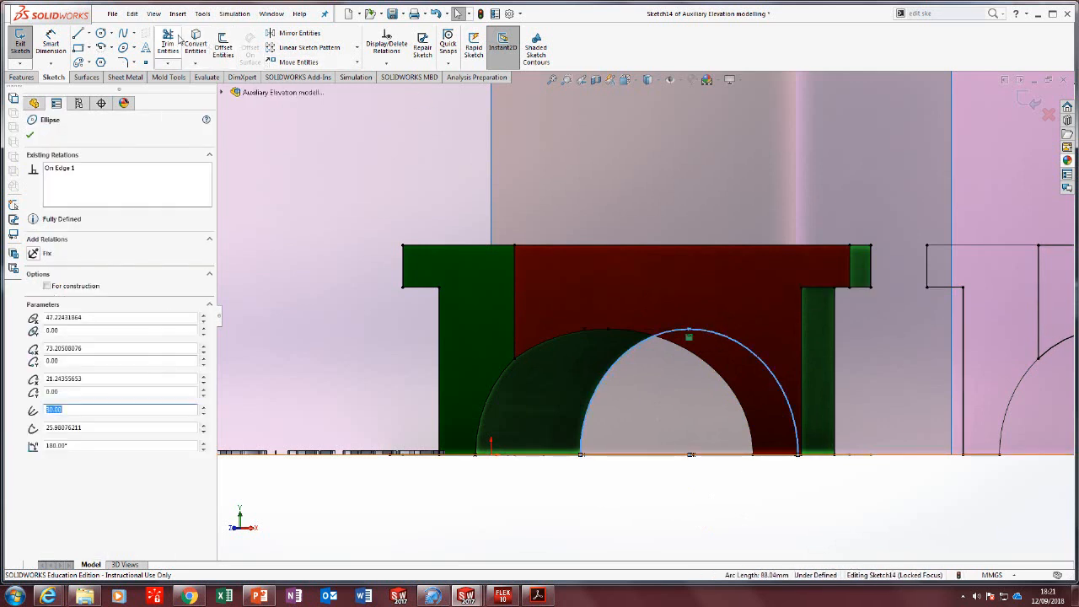
pyautogui.click(171, 41)
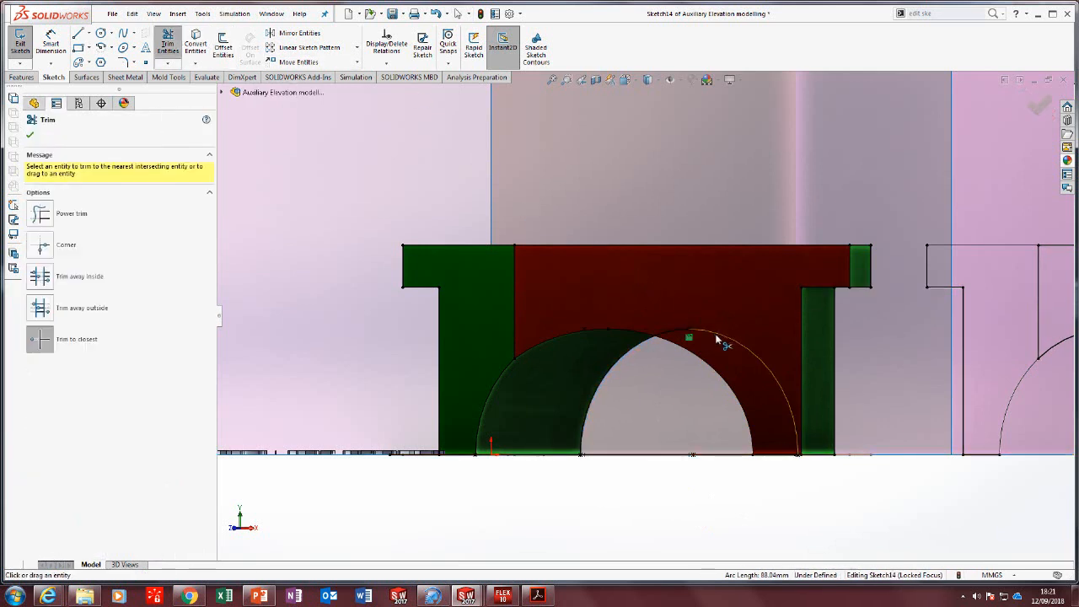
pyautogui.click(666, 336)
pyautogui.press('Escape')
pyautogui.click(707, 337)
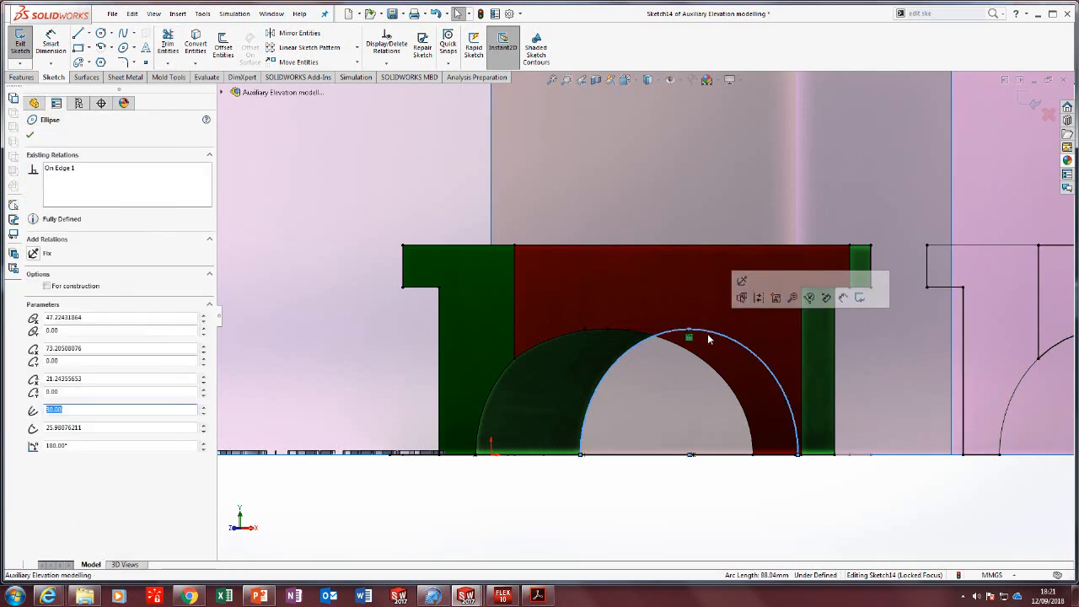
pyautogui.press('Escape')
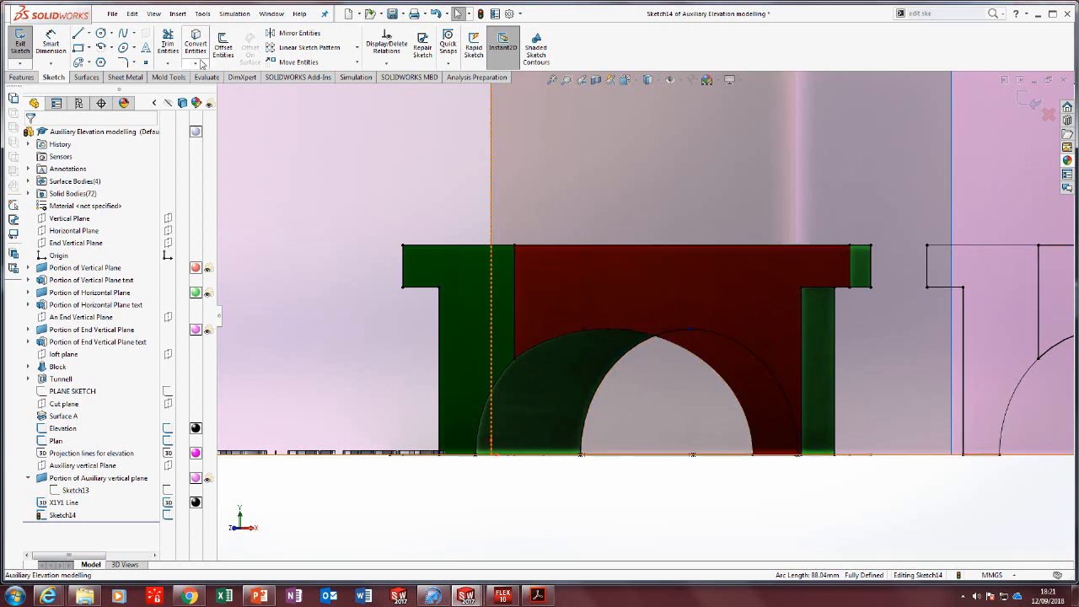
pyautogui.click(134, 51)
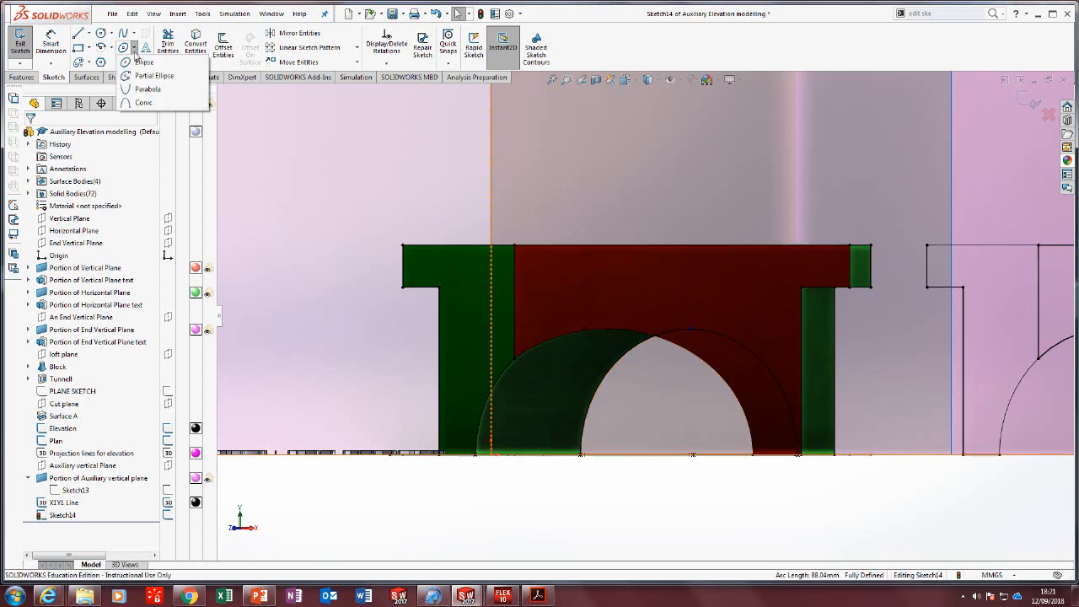
pyautogui.click(109, 48)
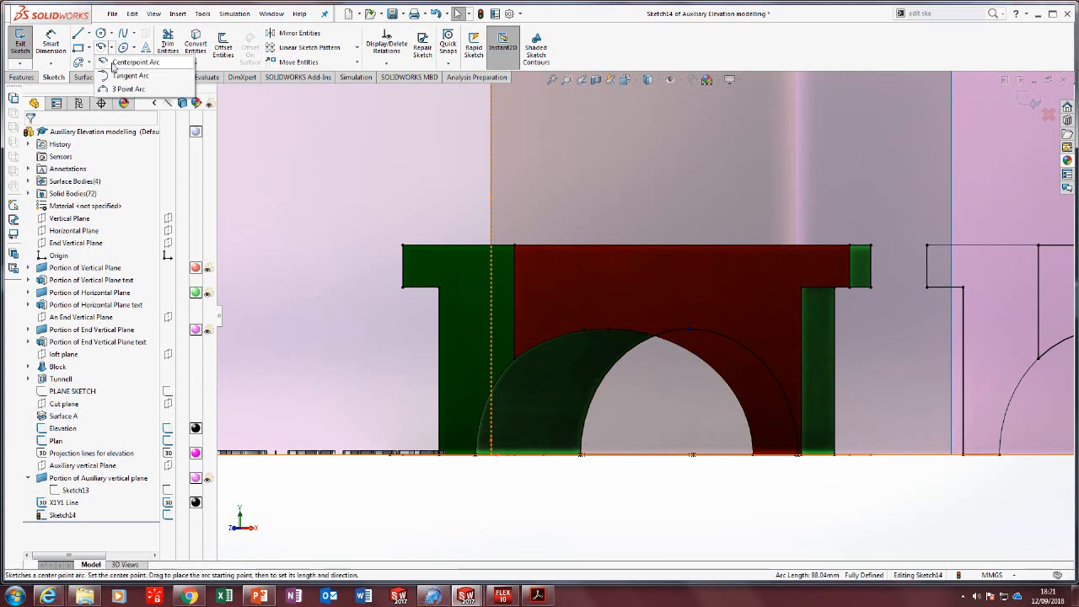
pyautogui.click(126, 62)
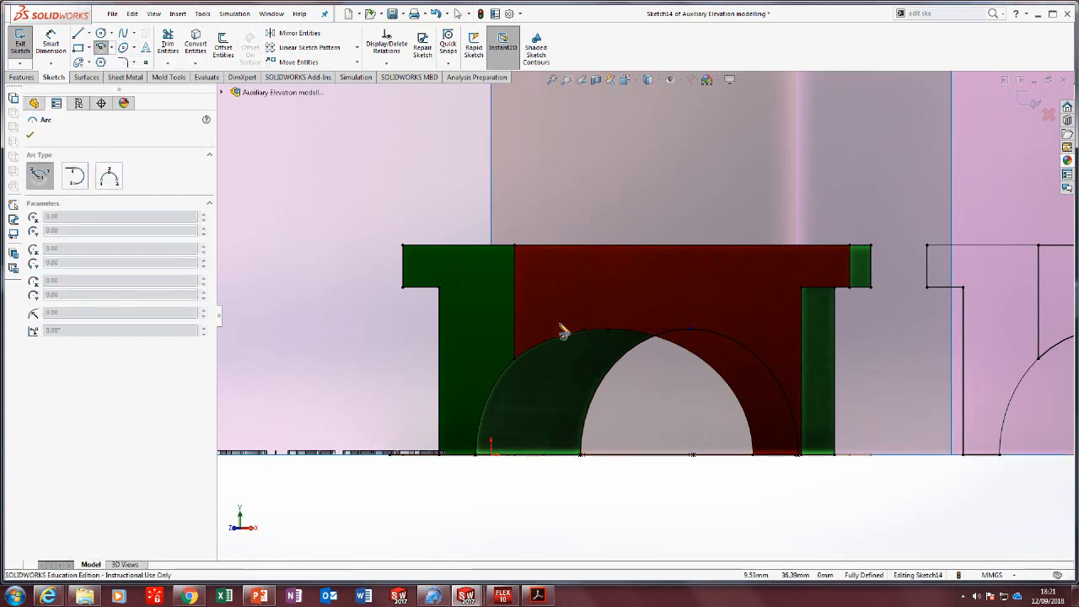
pyautogui.click(689, 455)
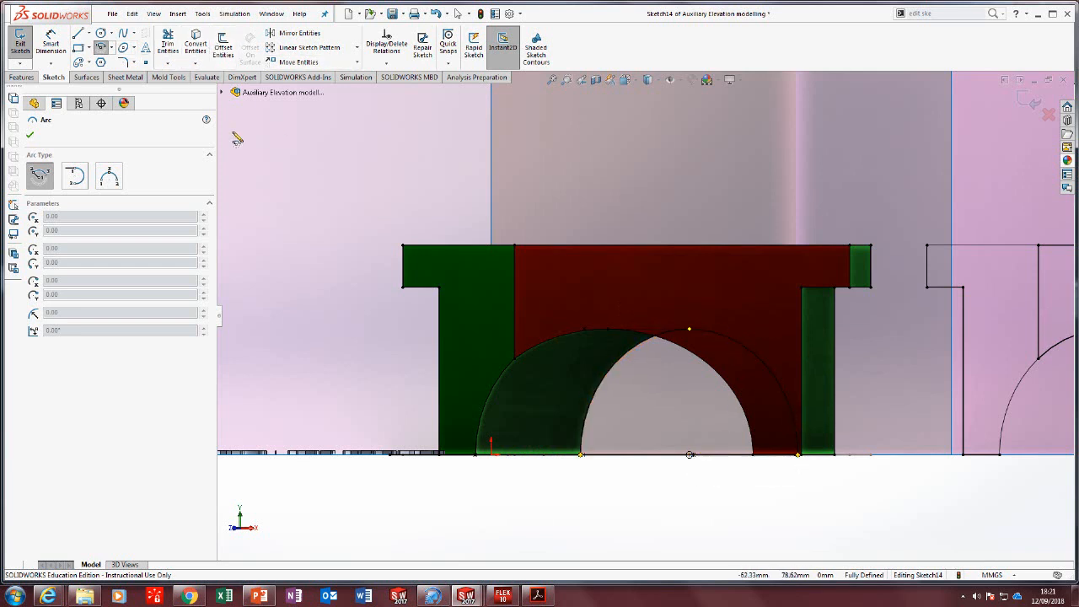
pyautogui.press('Escape')
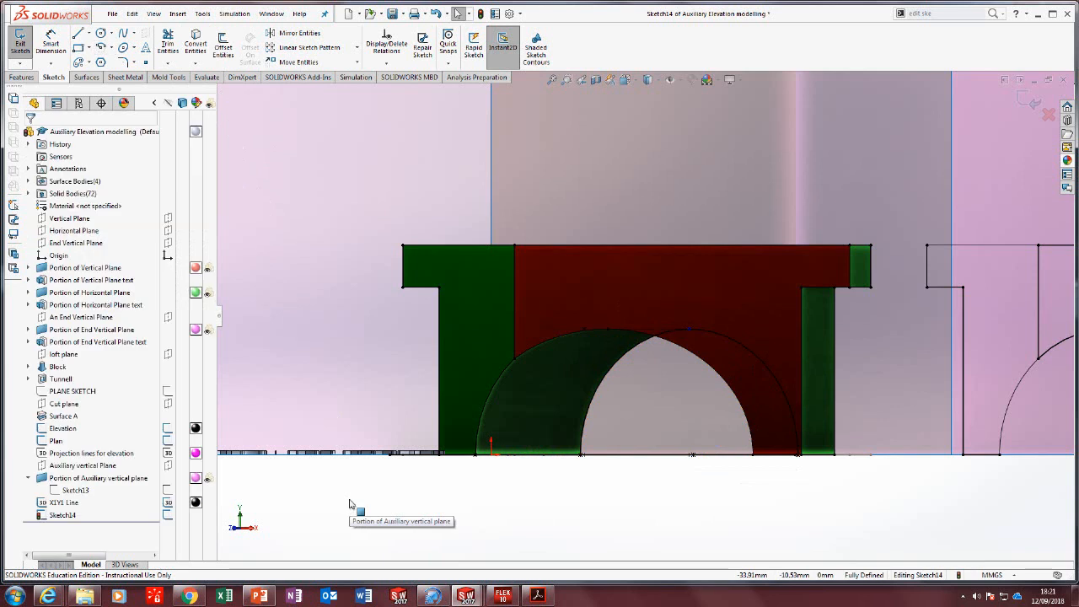
# Convert the tunnel's rear arch edge and front arch edge into curves of the auxiliary elevation sketch.
pyautogui.click(194, 44)
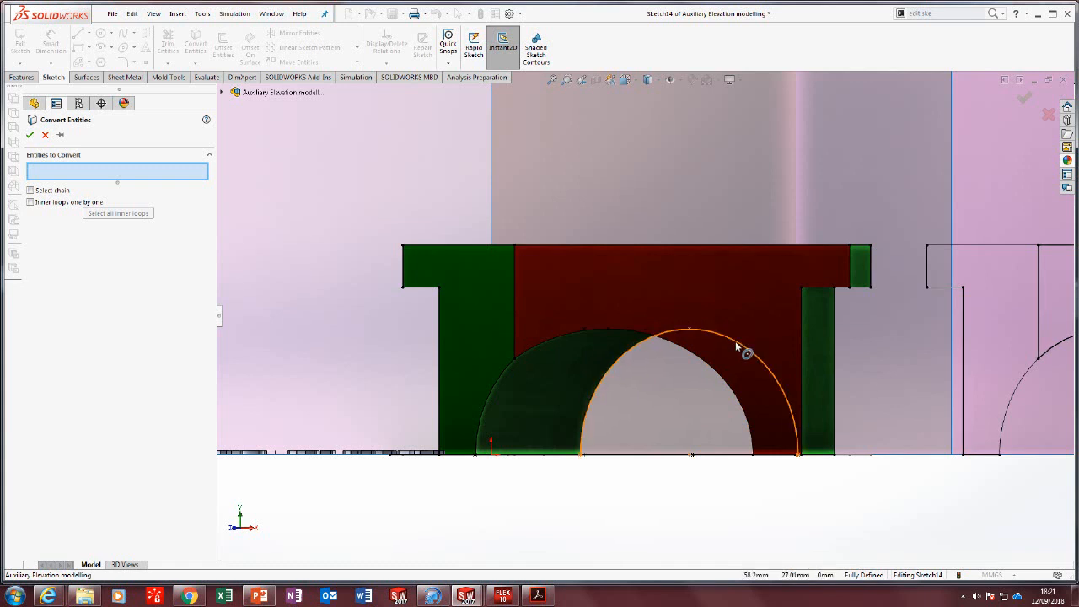
pyautogui.scroll(2, 735, 340)
pyautogui.moveTo(738, 344); pyautogui.dragTo(631, 373, button='middle')
pyautogui.click(824, 330)
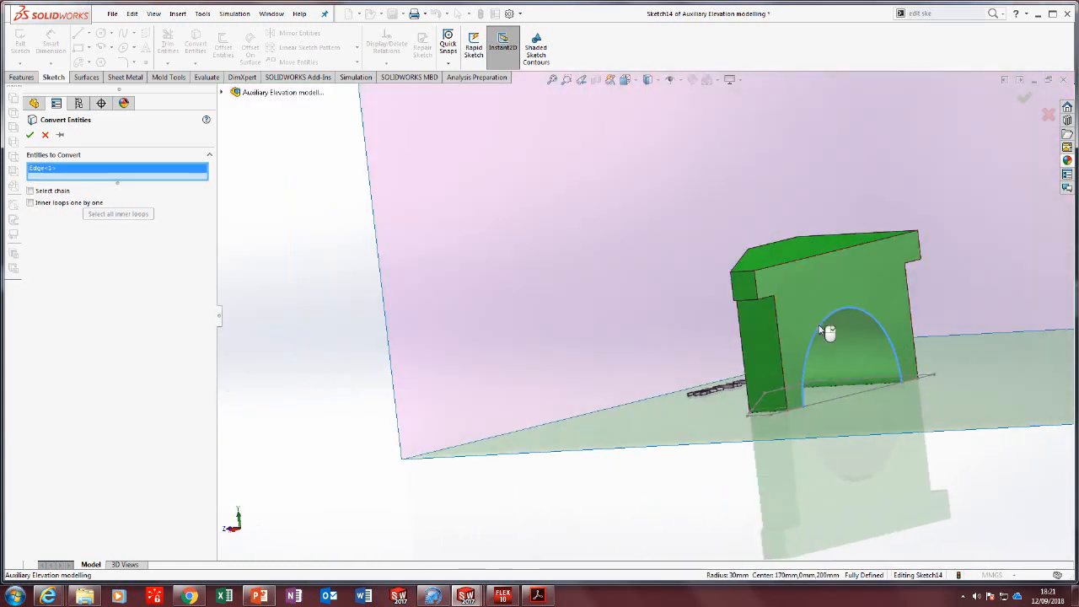
pyautogui.rightClick(819, 327)
pyautogui.moveTo(819, 327); pyautogui.dragTo(902, 319, button='middle')
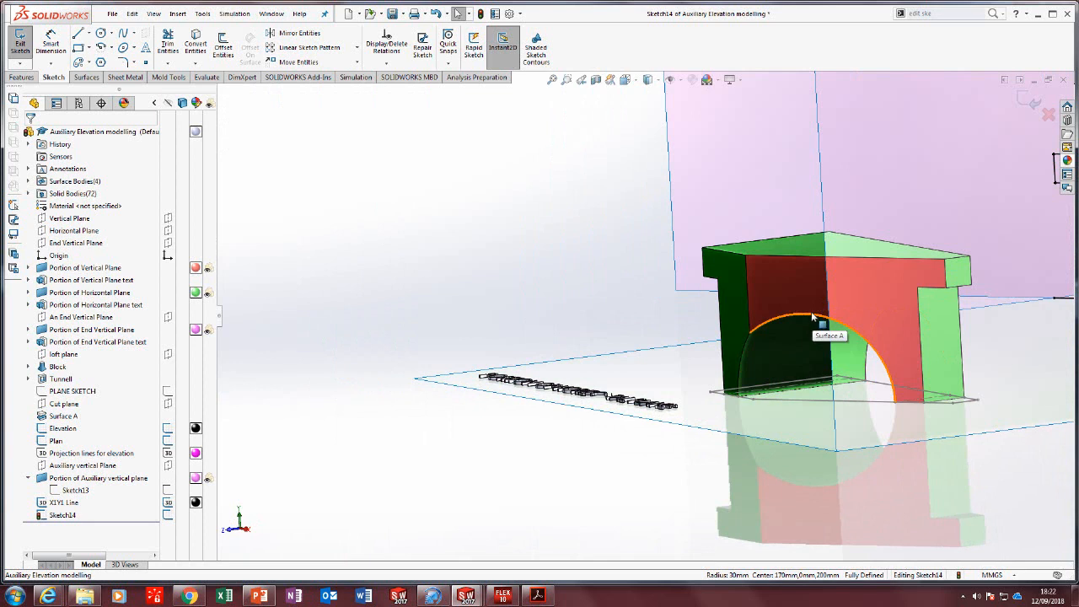
pyautogui.click(196, 42)
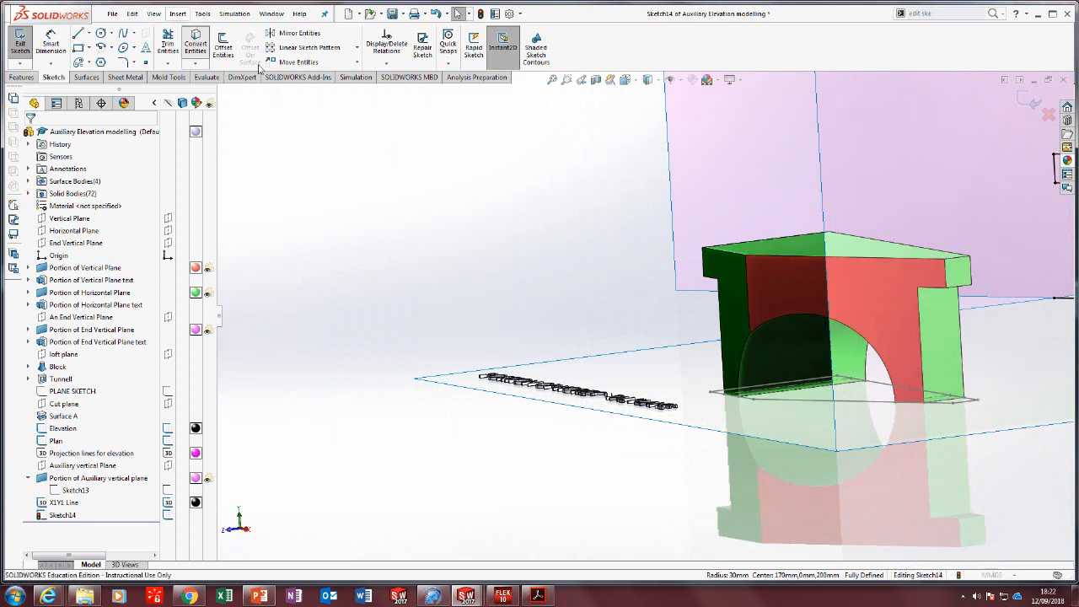
pyautogui.click(786, 323)
pyautogui.rightClick(782, 322)
pyautogui.moveTo(783, 322); pyautogui.dragTo(815, 317, button='middle')
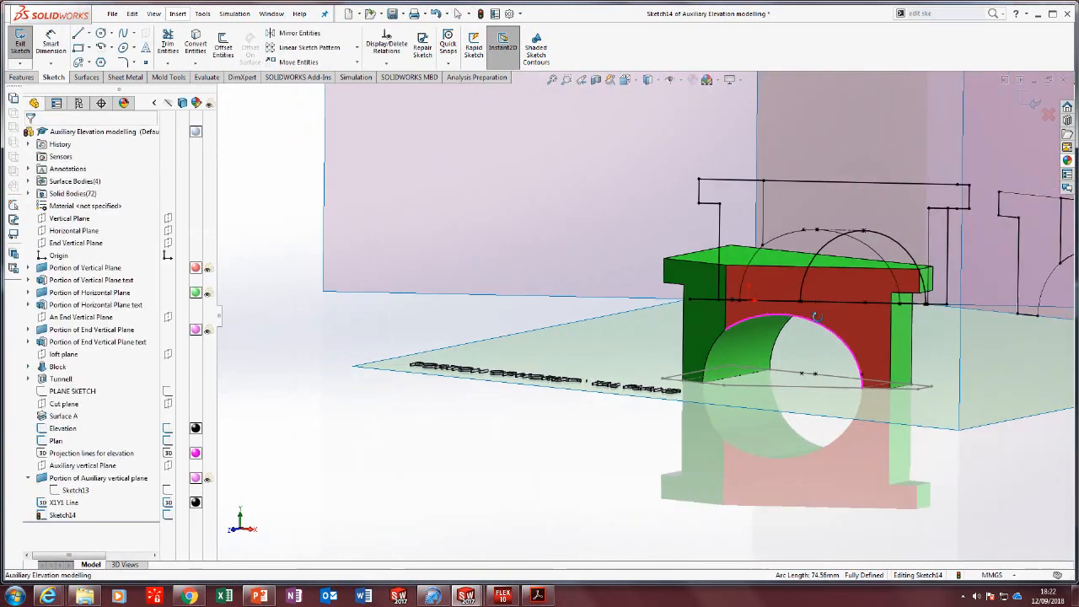
# Trim the solid rear arch curve in the auxiliary elevation beyond its crossing with the front arch.
pyautogui.scroll(-4, 858, 205)
pyautogui.moveTo(855, 241)
pyautogui.mouseDown(button='middle')
pyautogui.moveTo(832, 257)
pyautogui.moveTo(845, 272)
pyautogui.mouseUp(button='middle')
pyautogui.scroll(1, 845, 272)
pyautogui.click(168, 42)
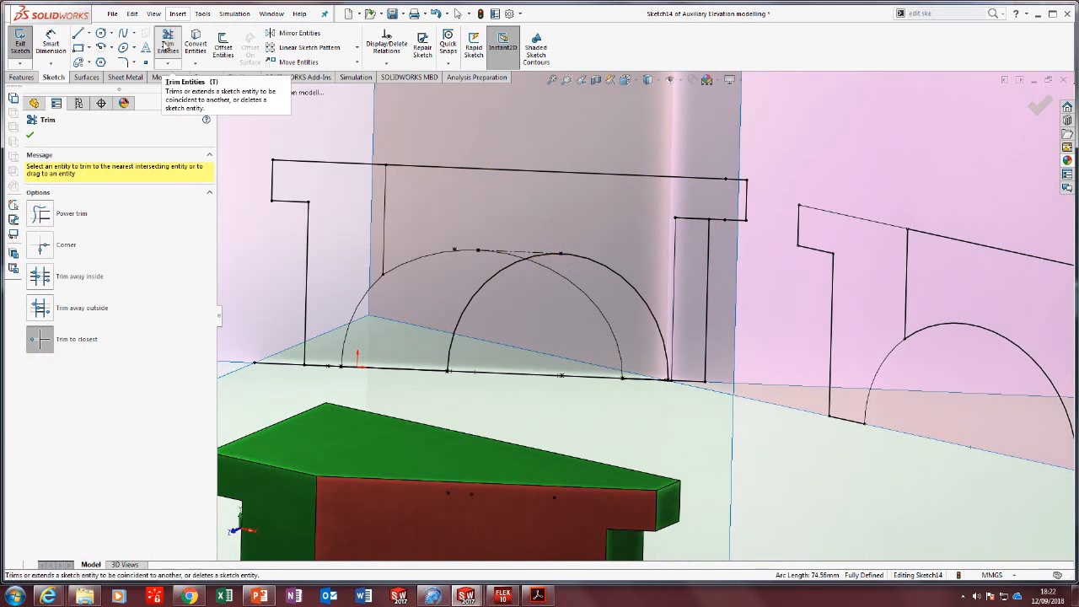
pyautogui.click(167, 44)
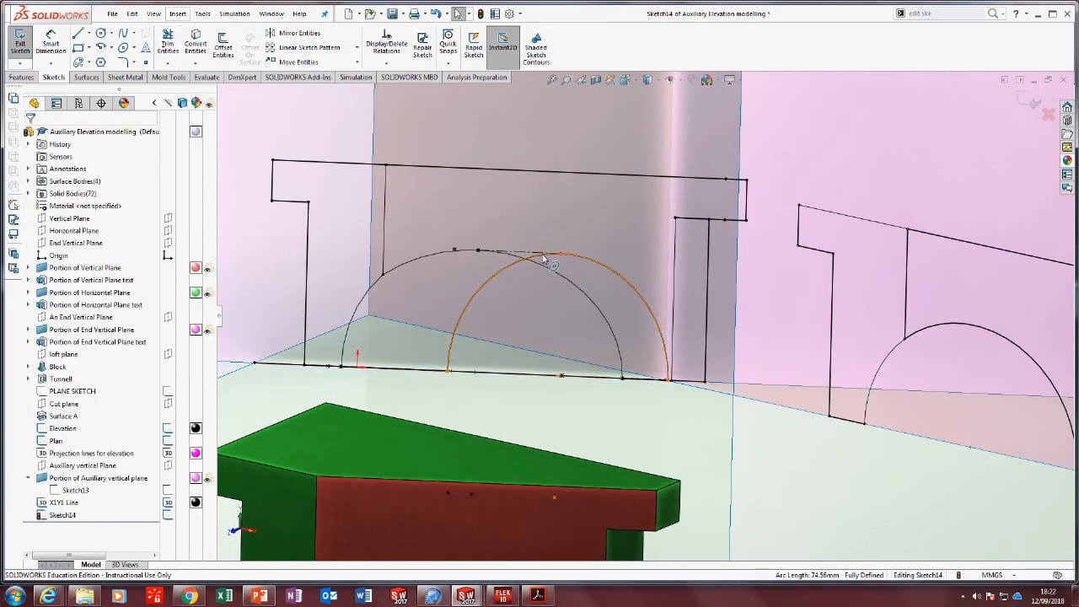
pyautogui.click(613, 268)
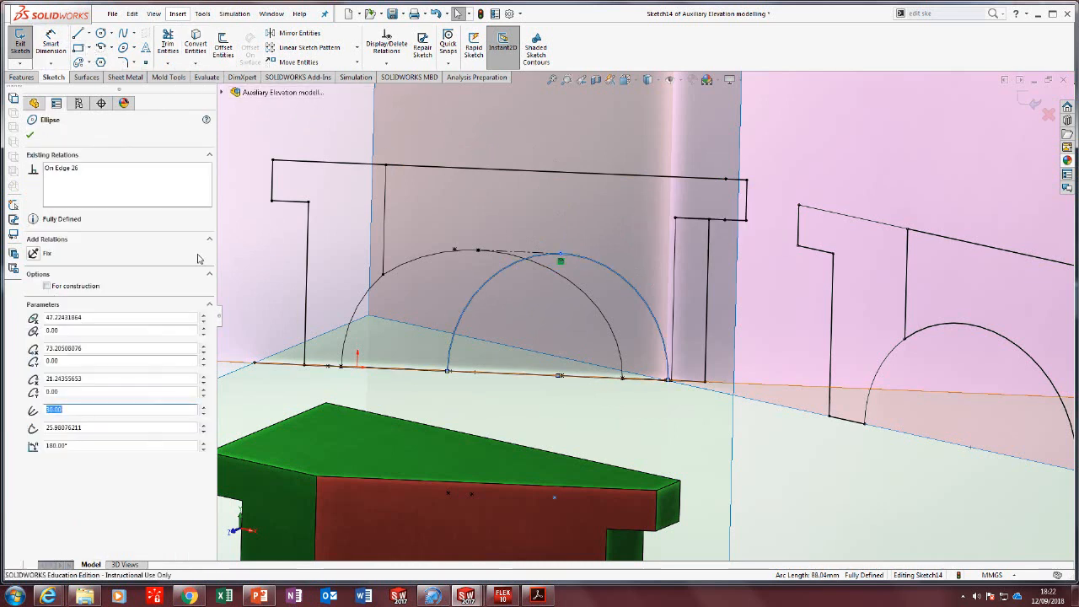
pyautogui.click(29, 135)
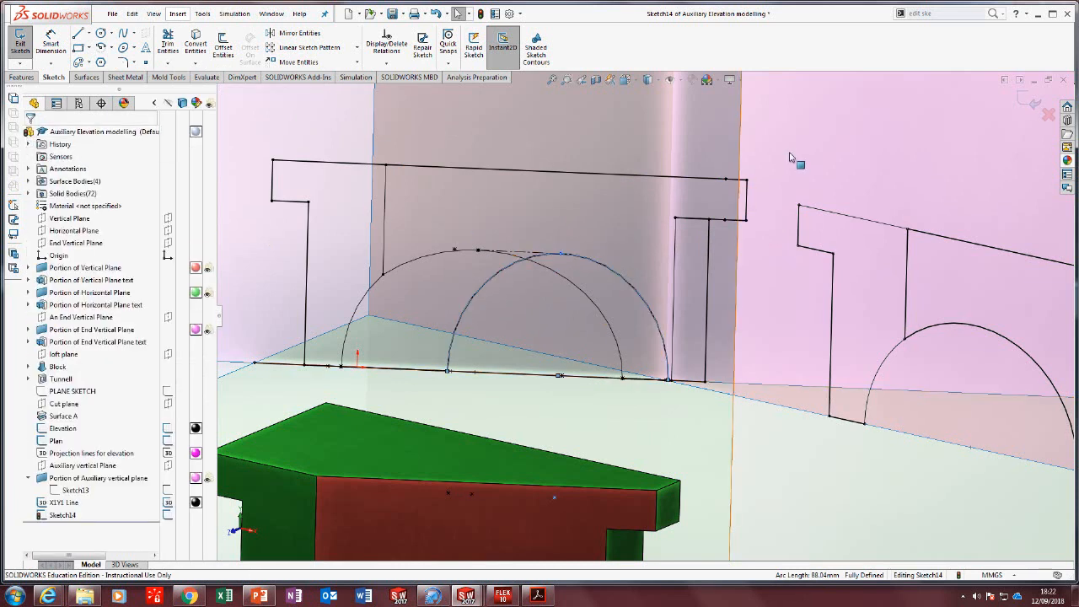
pyautogui.click(169, 42)
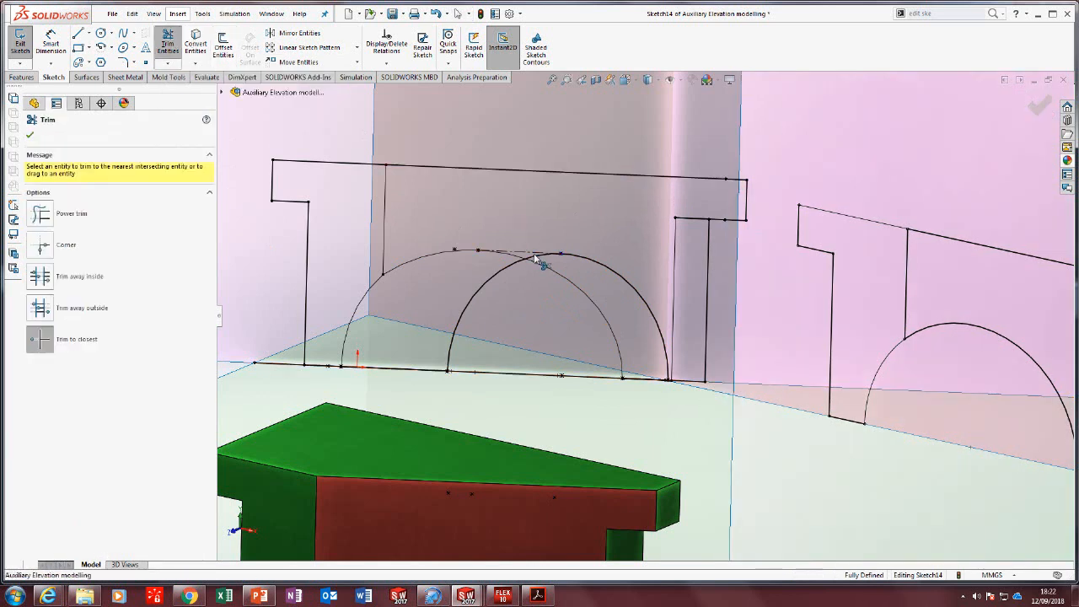
pyautogui.click(586, 261)
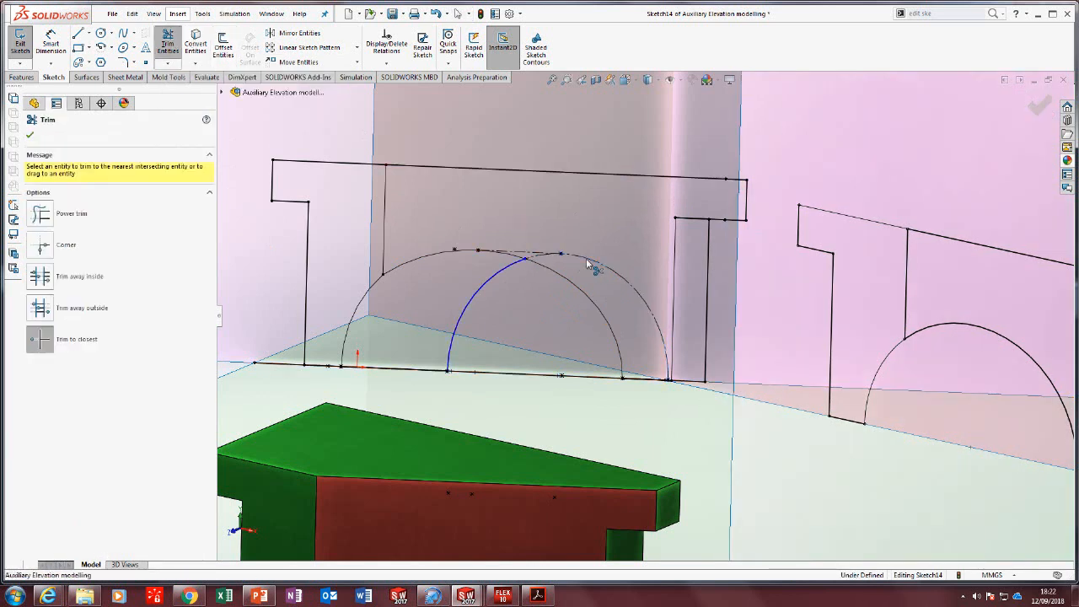
pyautogui.click(29, 137)
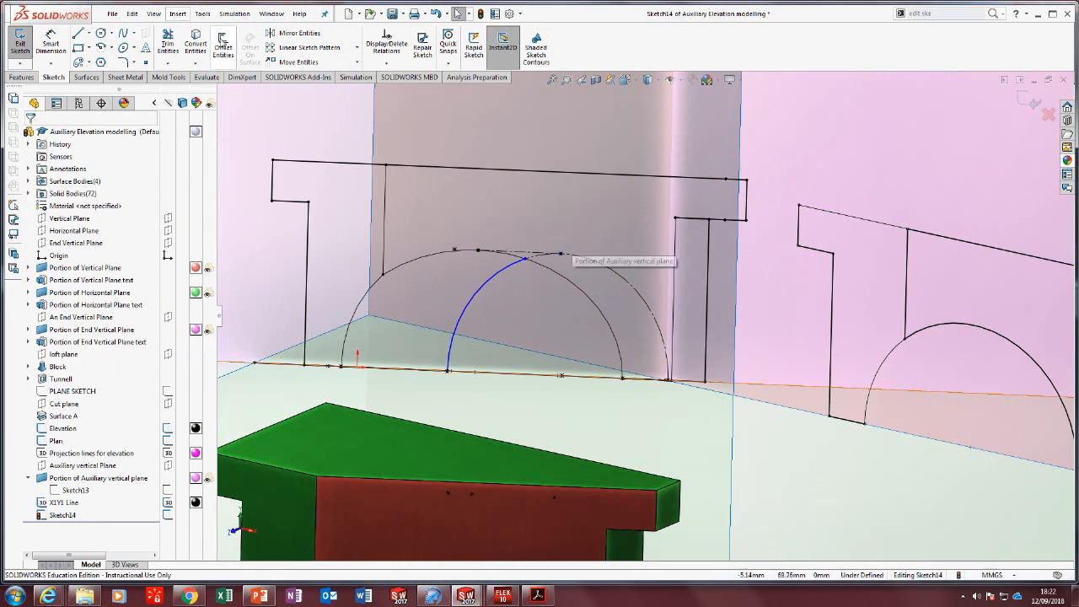
pyautogui.click(168, 63)
pyautogui.click(181, 73)
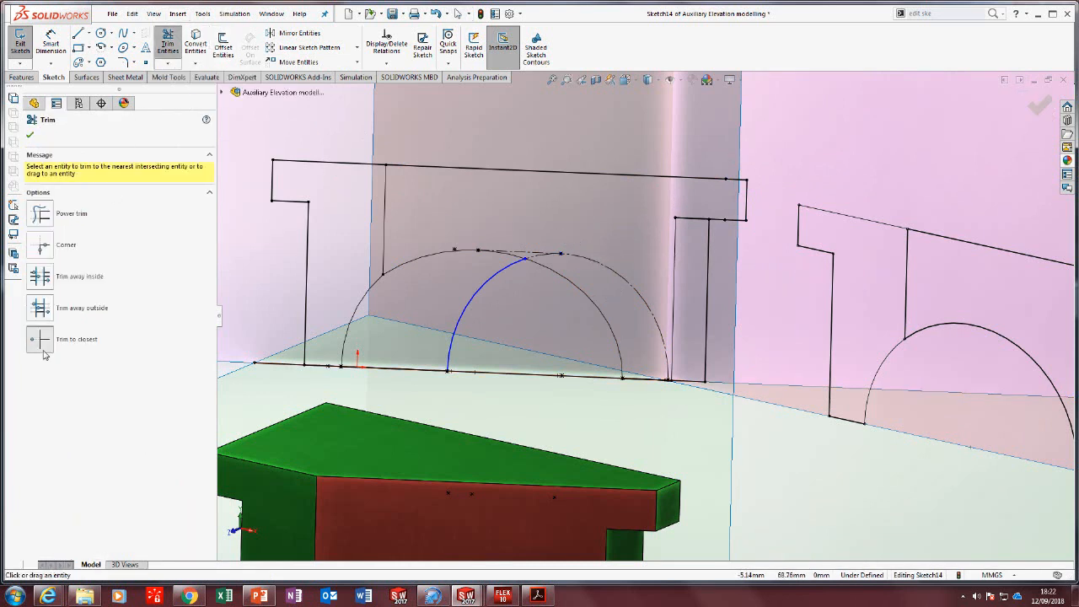
pyautogui.press('Escape')
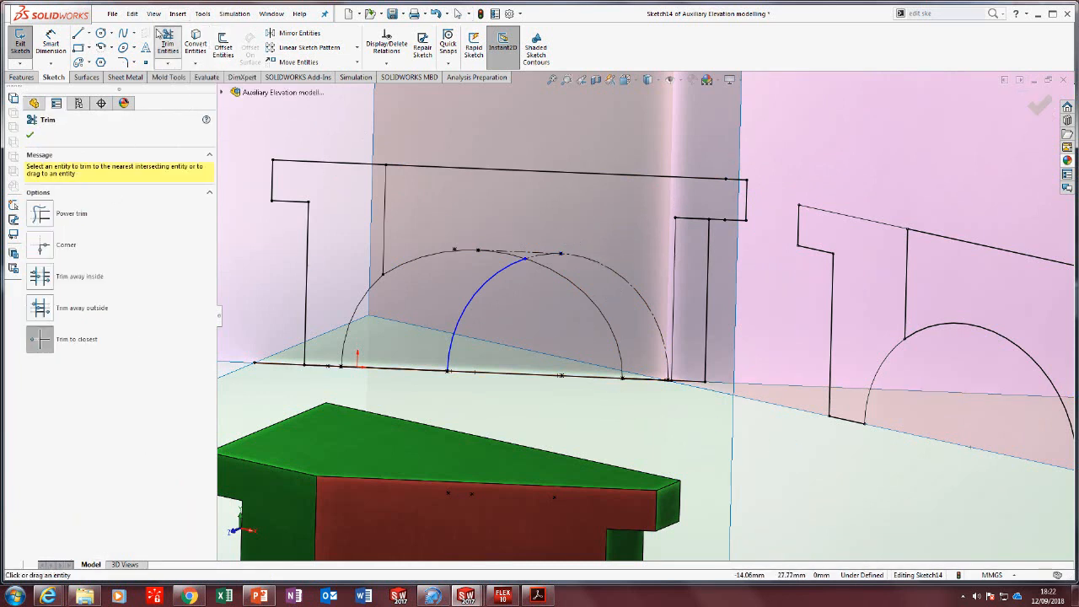
# Fix the remaining rear arch segment in place with a Fix relation.
pyautogui.click(497, 283)
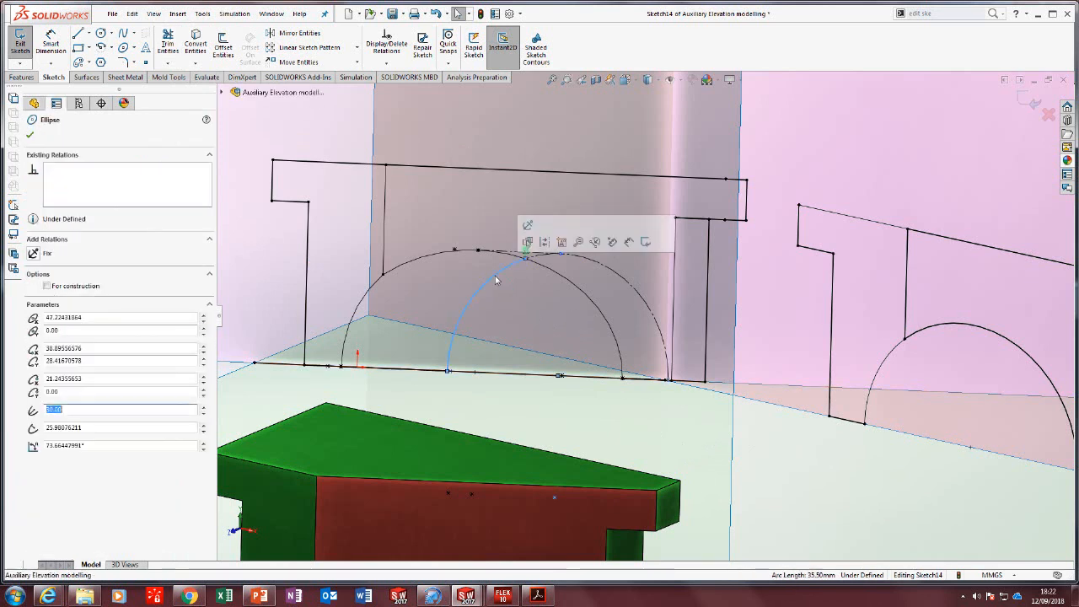
pyautogui.click(527, 227)
pyautogui.scroll(8, 590, 320)
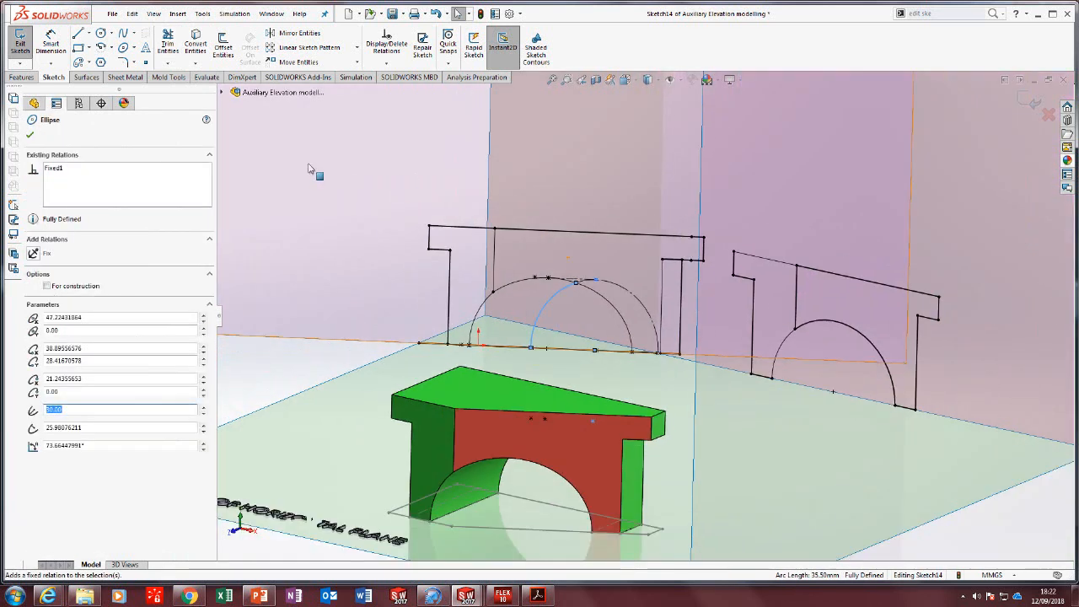
pyautogui.press('Escape')
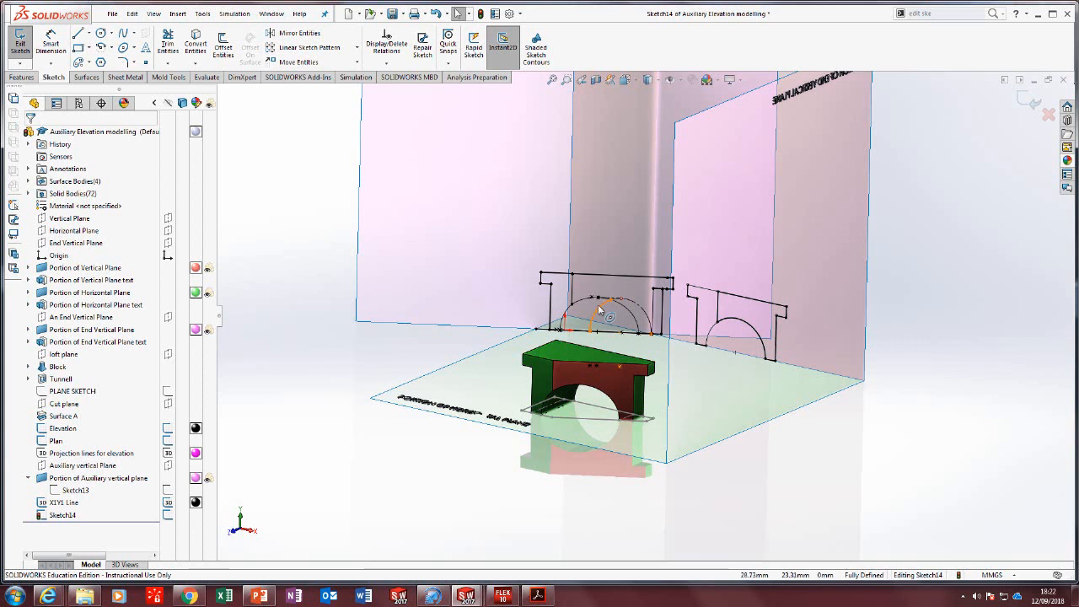
# Examine the auxiliary elevation against the block, both square to the auxiliary vertical plane and at an angle.
pyautogui.scroll(-2, 597, 320)
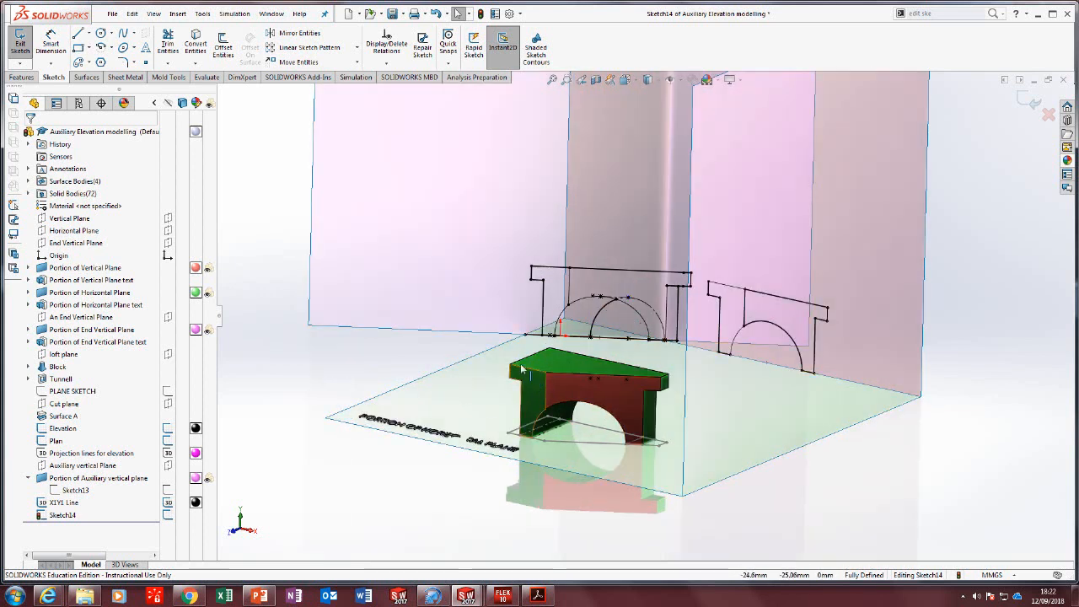
pyautogui.click(364, 257)
pyautogui.hotkey('ctrl', '8')
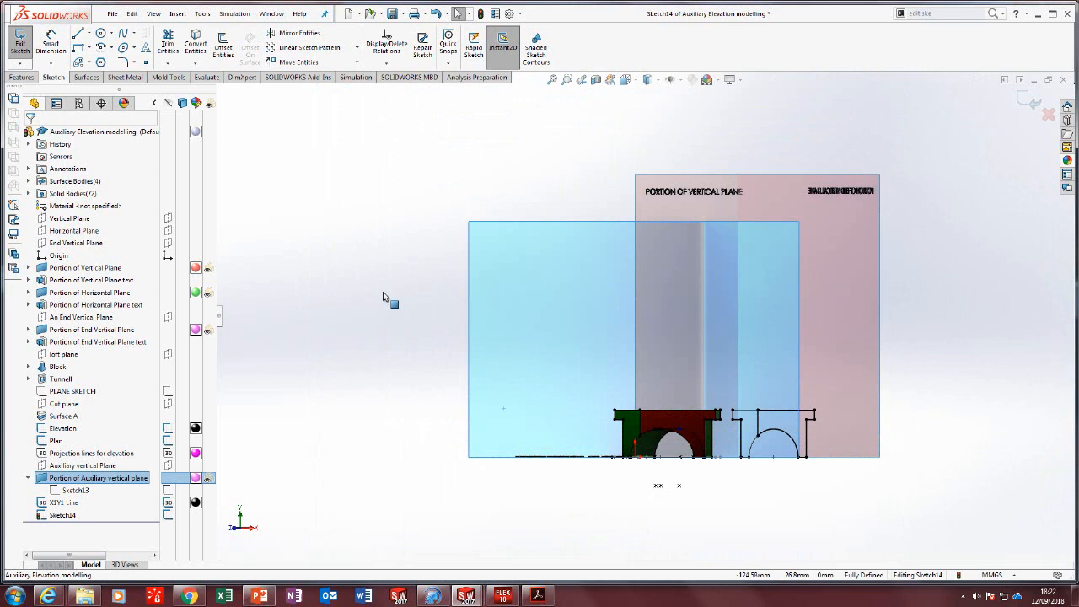
pyautogui.scroll(2, 639, 313)
pyautogui.moveTo(645, 329); pyautogui.dragTo(684, 475, button='middle')
pyautogui.scroll(-3, 675, 411)
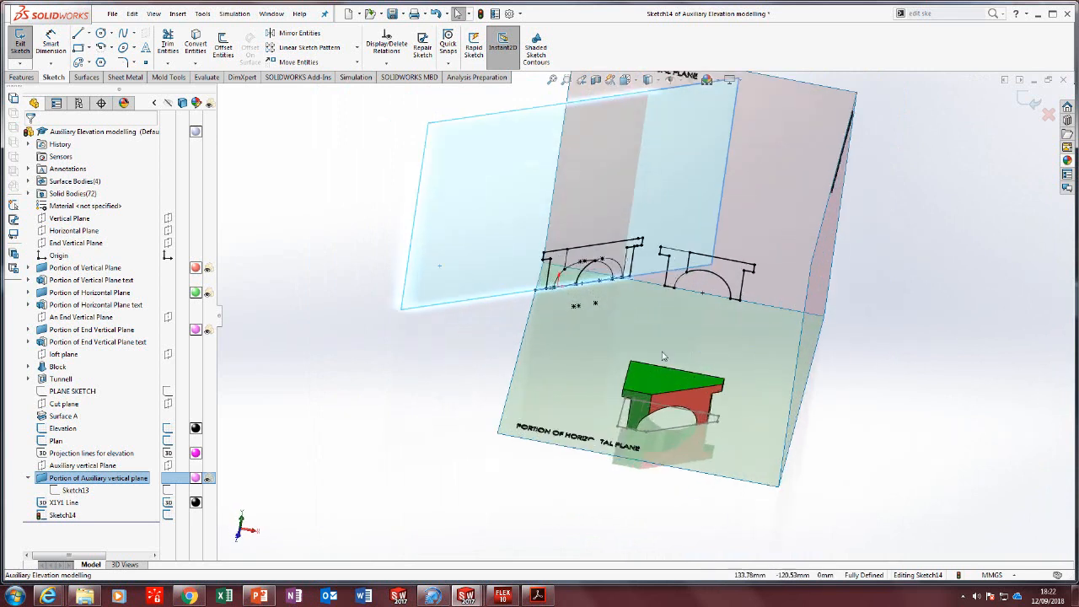
pyautogui.scroll(-1, 662, 356)
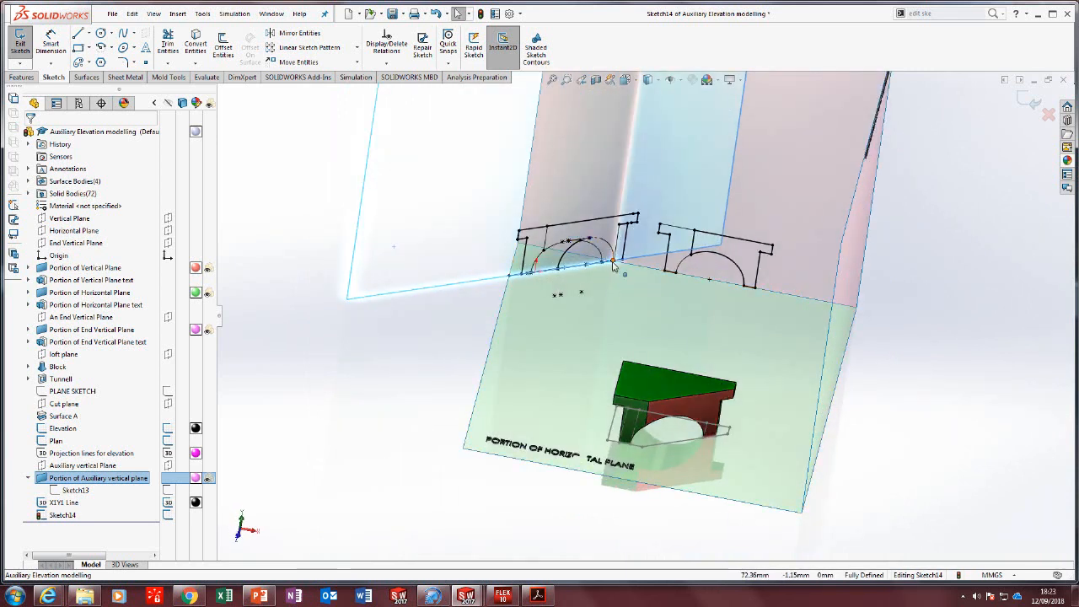
pyautogui.scroll(-2, 613, 266)
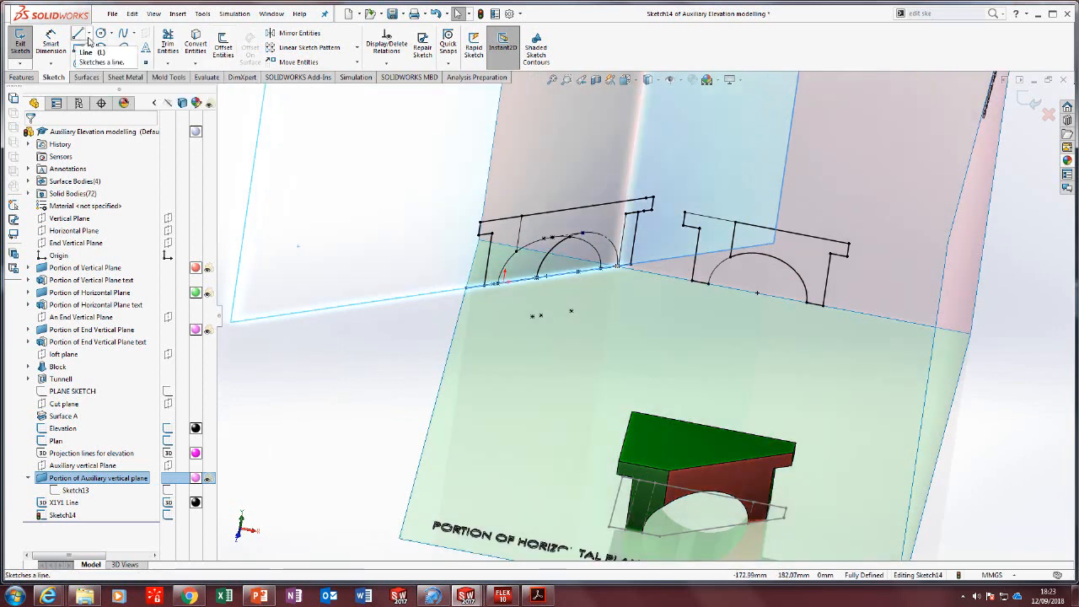
# Exit the auxiliary elevation sketch and rename Sketch14 as Auxiliary Elevation.
pyautogui.click(87, 32)
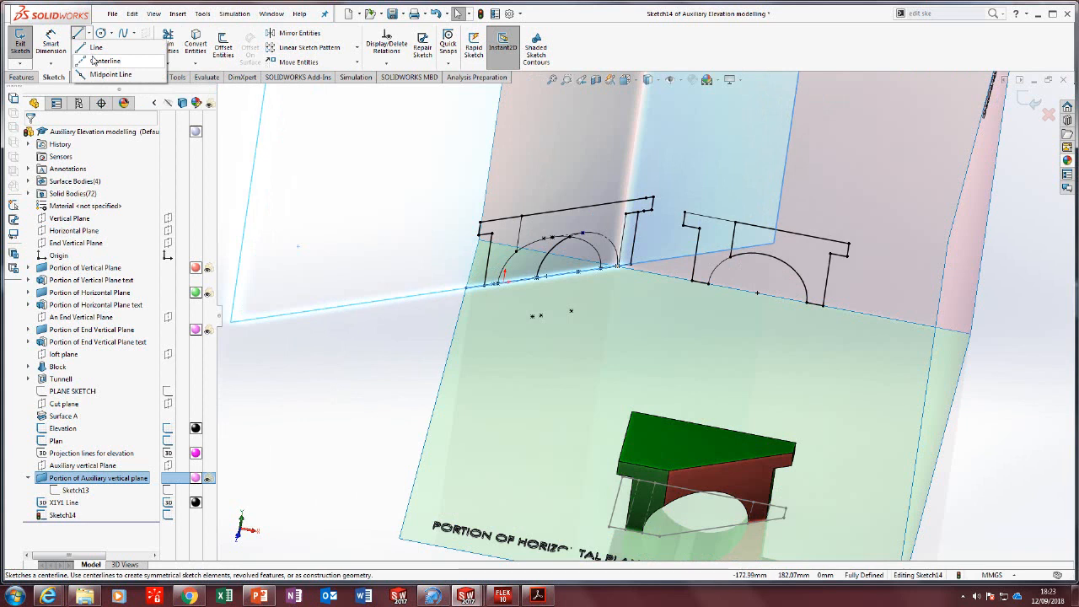
pyautogui.click(20, 42)
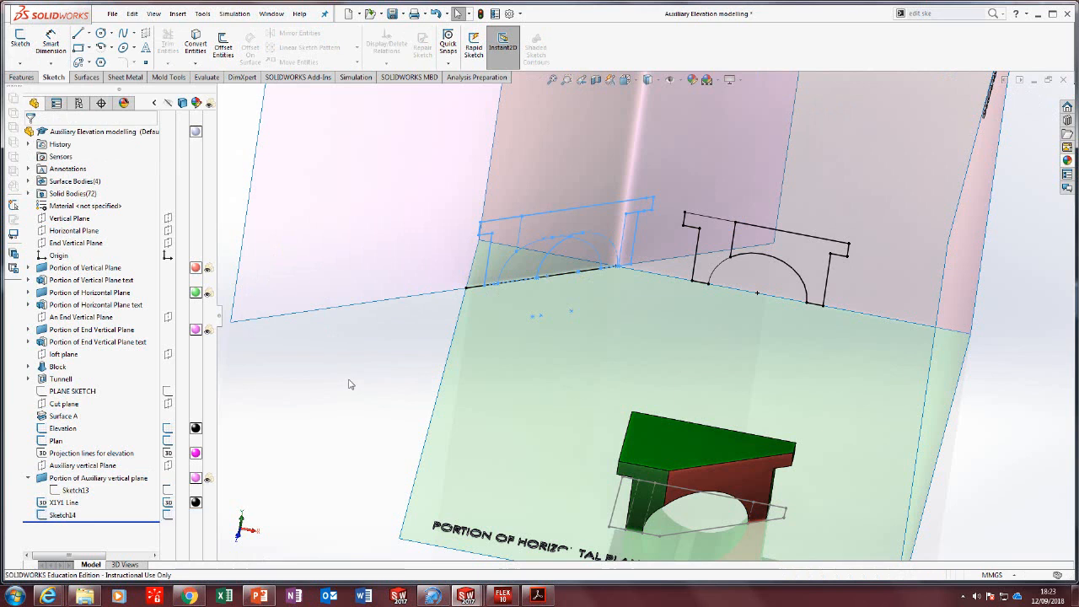
pyautogui.click(68, 516)
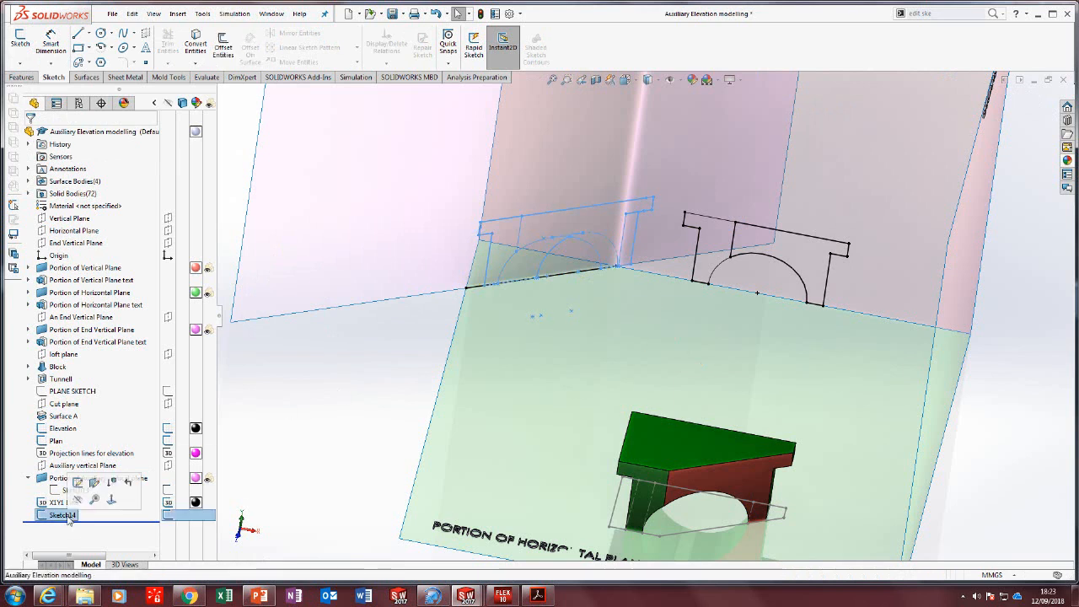
pyautogui.click(64, 515)
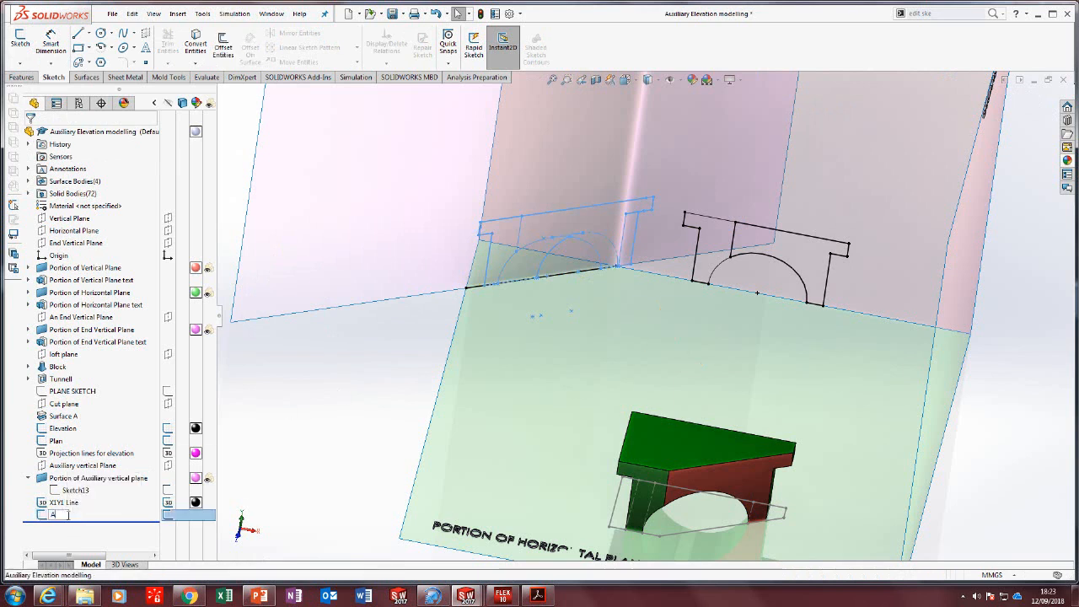
pyautogui.write('Auxiliary Elevation')
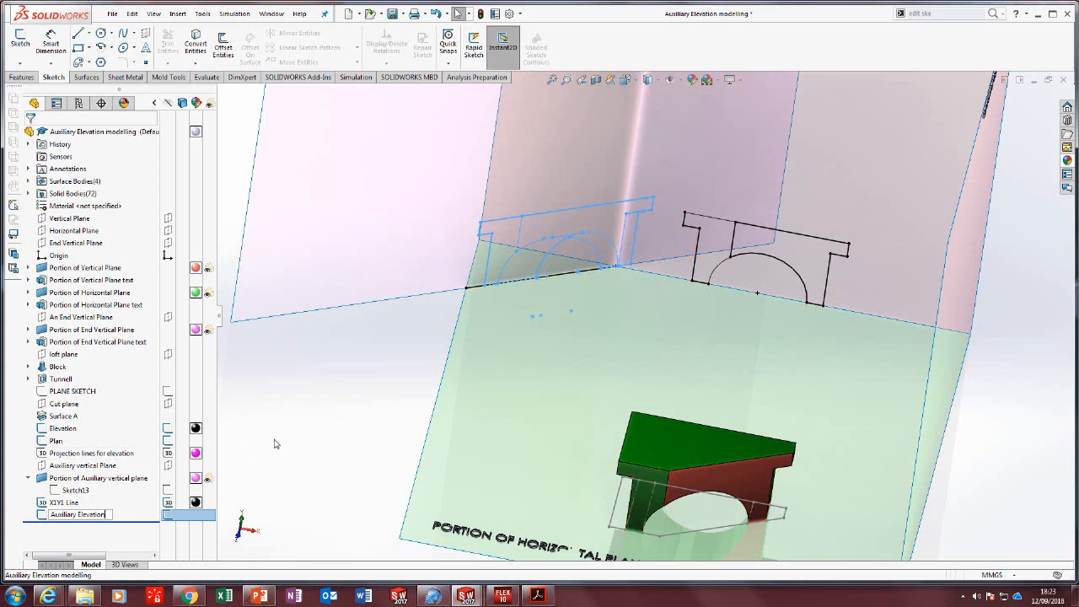
pyautogui.click(273, 444)
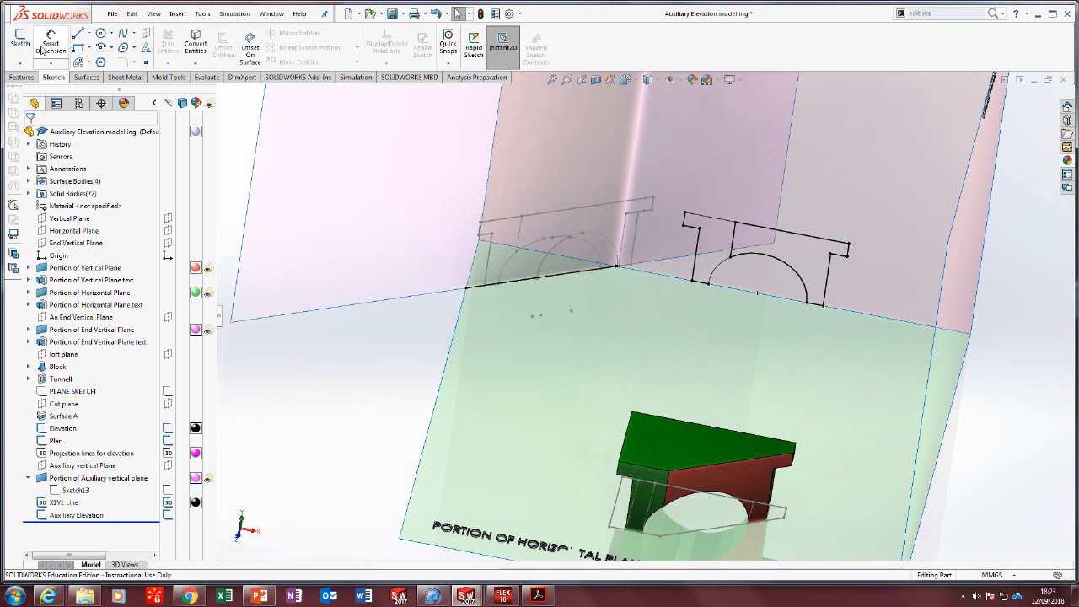
# Start a 3D sketch and draw a projection line from the block's upper outer corner to the matching corner of the auxiliary elevation.
pyautogui.click(19, 64)
pyautogui.click(38, 87)
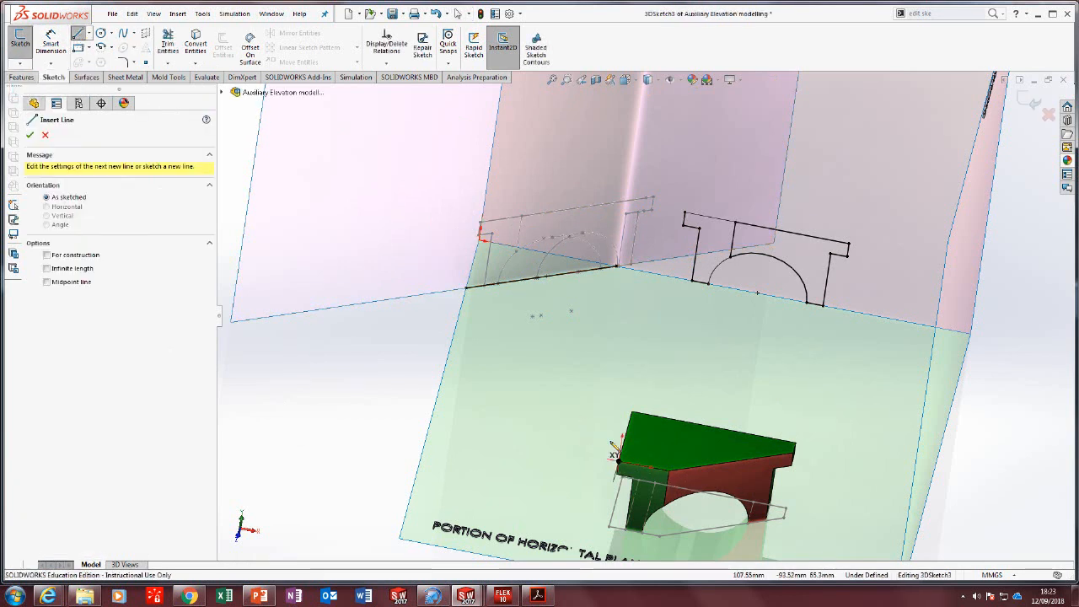
pyautogui.click(619, 460)
pyautogui.click(481, 228)
pyautogui.press('Escape')
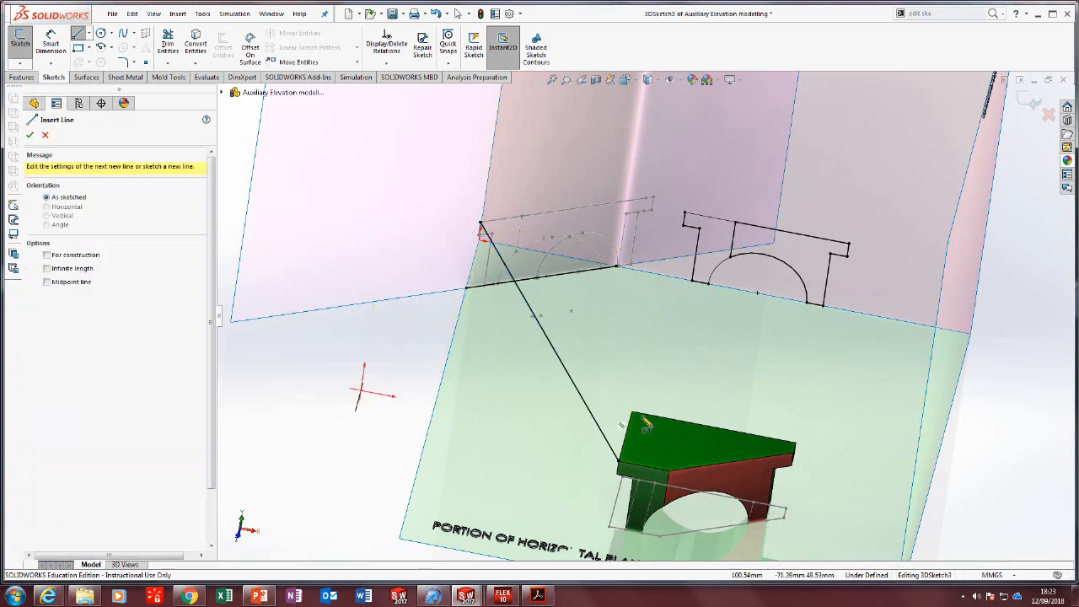
# Draw projection lines from the two upper corners of the block's red sloping face to the matching points on the auxiliary elevation's top edge.
pyautogui.click(670, 472)
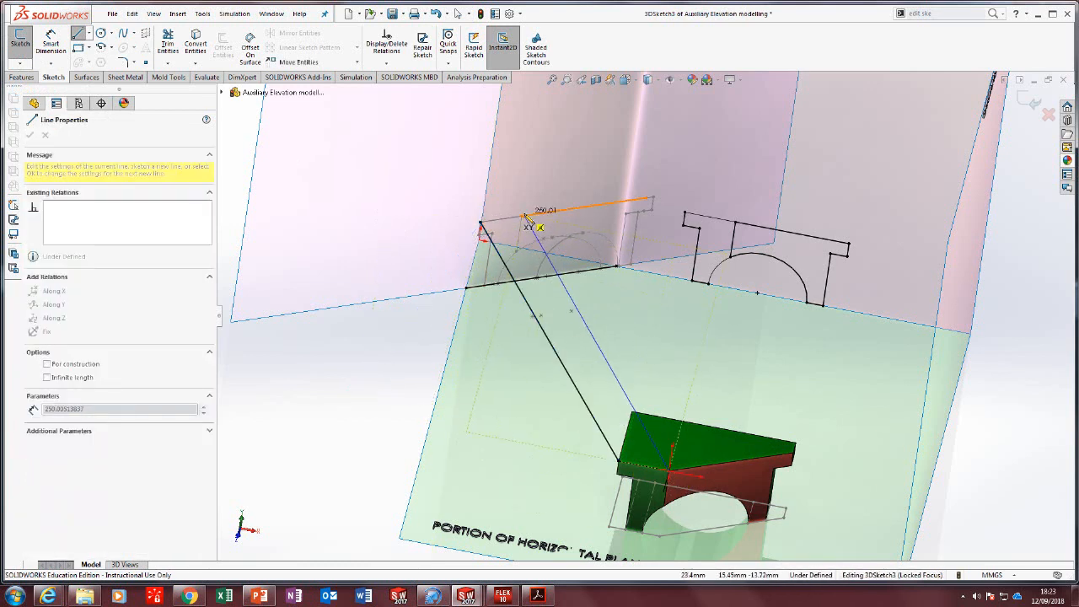
pyautogui.click(523, 217)
pyautogui.press('Escape')
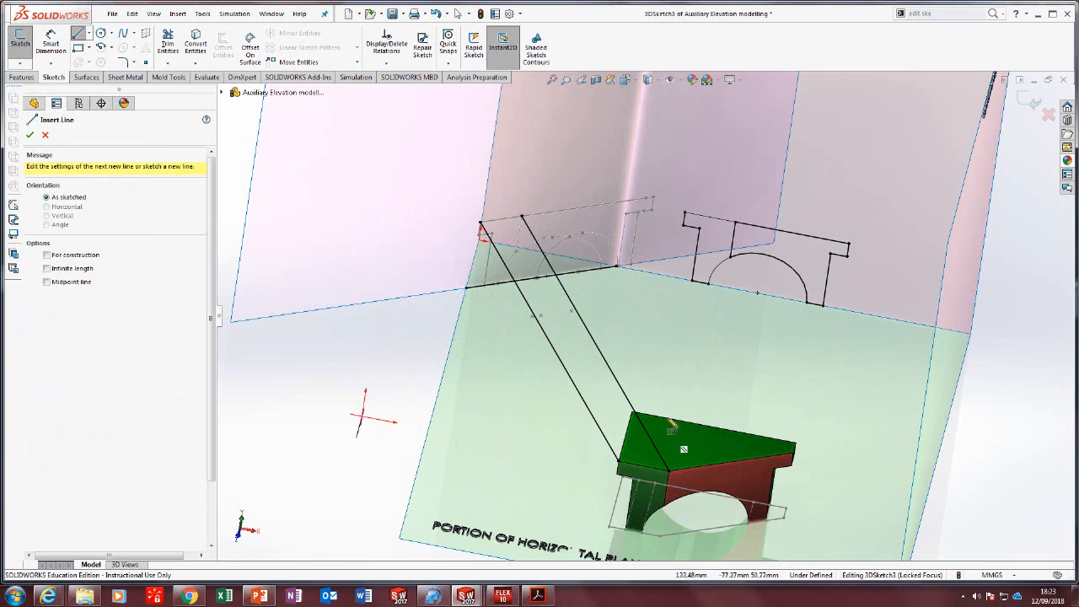
pyautogui.scroll(-3, 670, 416)
pyautogui.scroll(3, 670, 410)
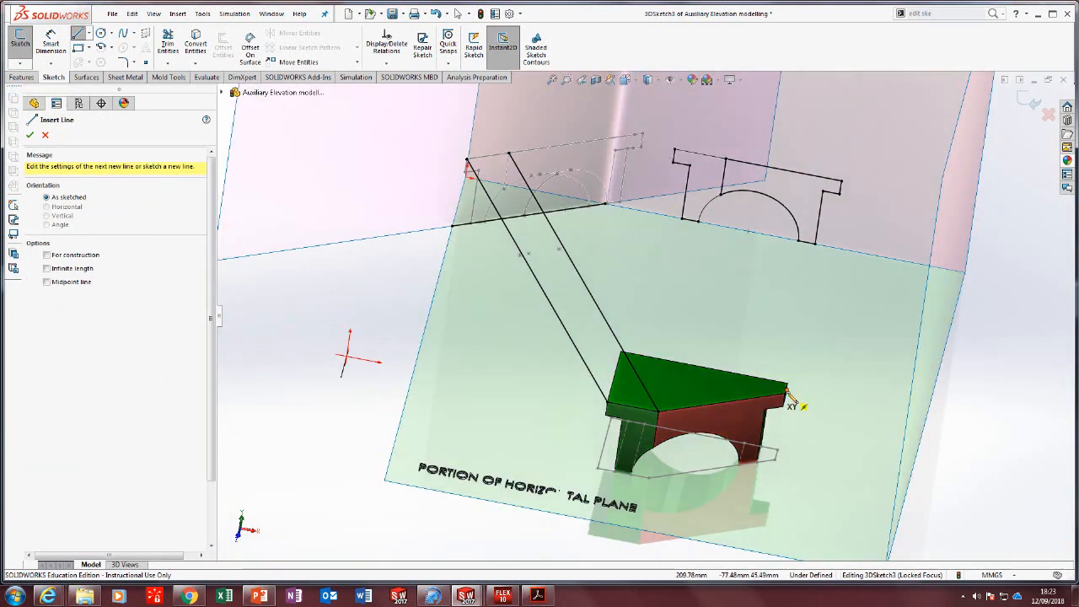
pyautogui.click(786, 392)
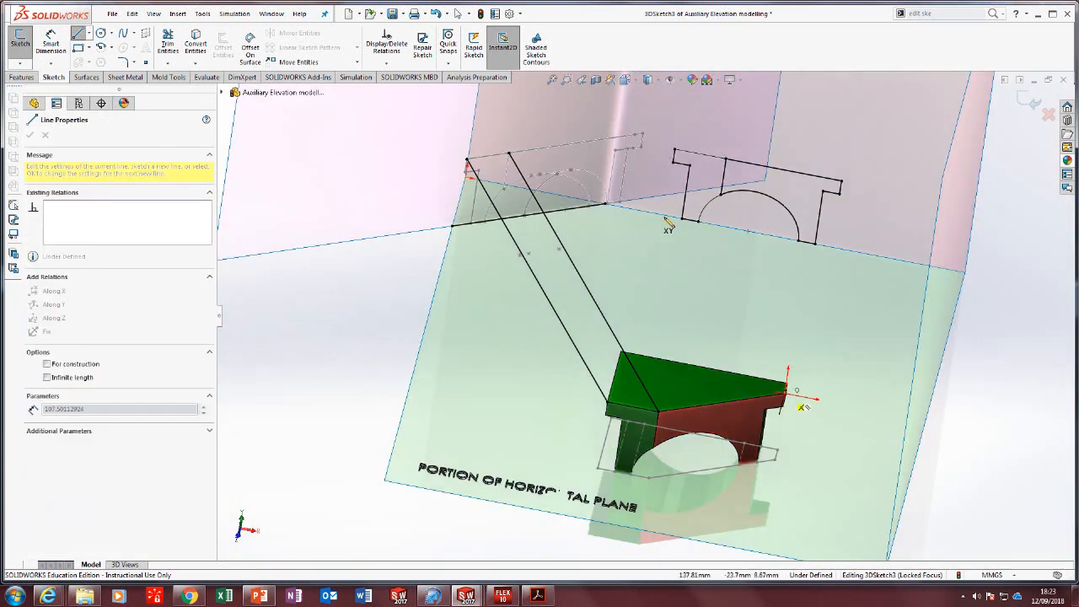
pyautogui.click(638, 139)
pyautogui.press('Escape')
# Draw a projection line from the block's rear upper corner at its narrow end to the outermost top corner of the auxiliary elevation.
pyautogui.scroll(-3, 581, 152)
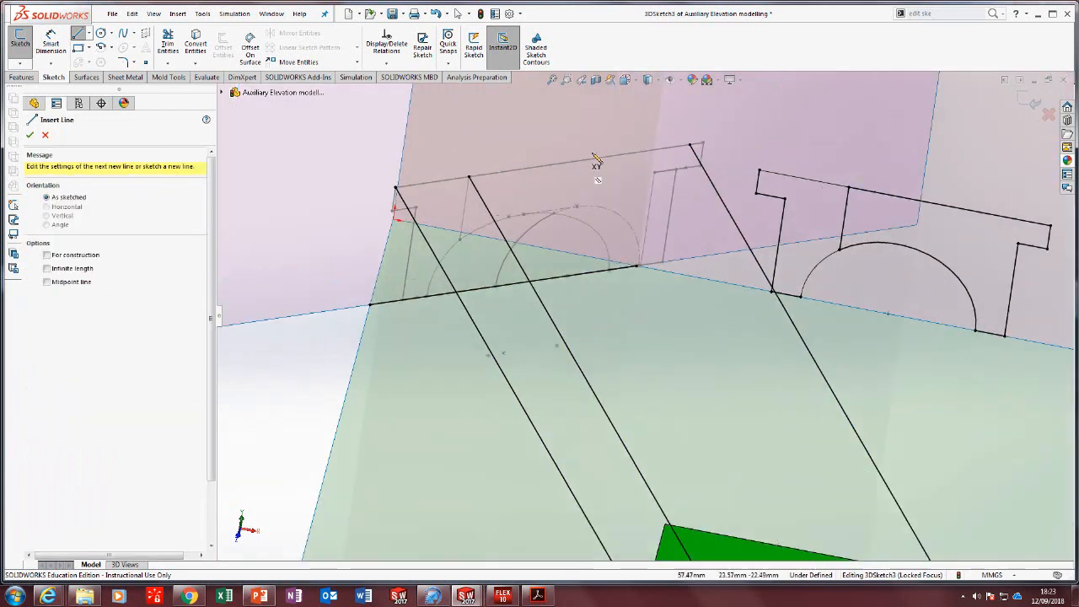
pyautogui.scroll(2, 684, 169)
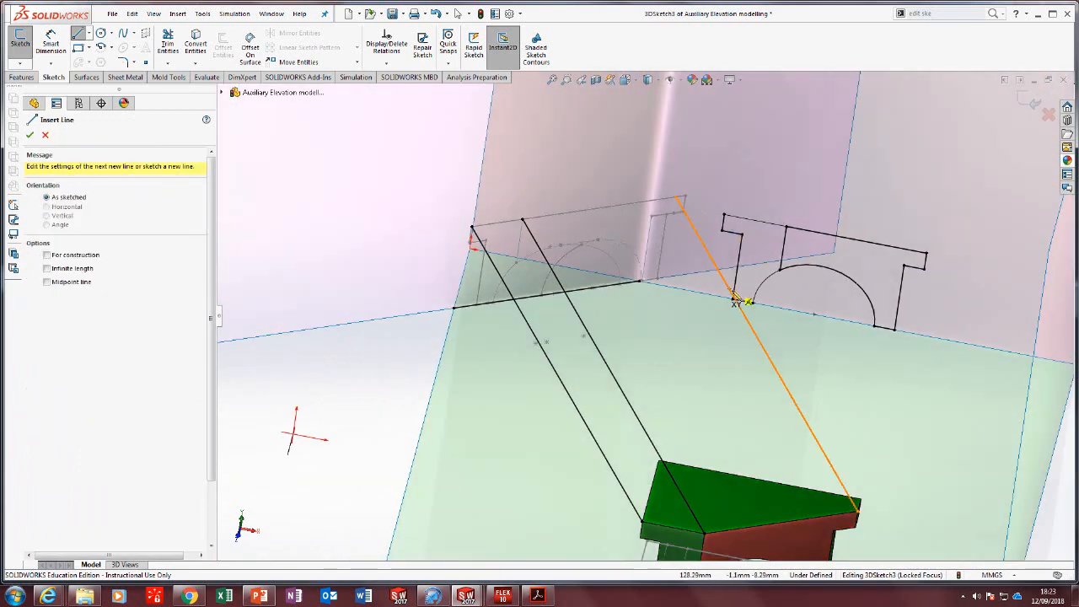
pyautogui.scroll(-2, 851, 493)
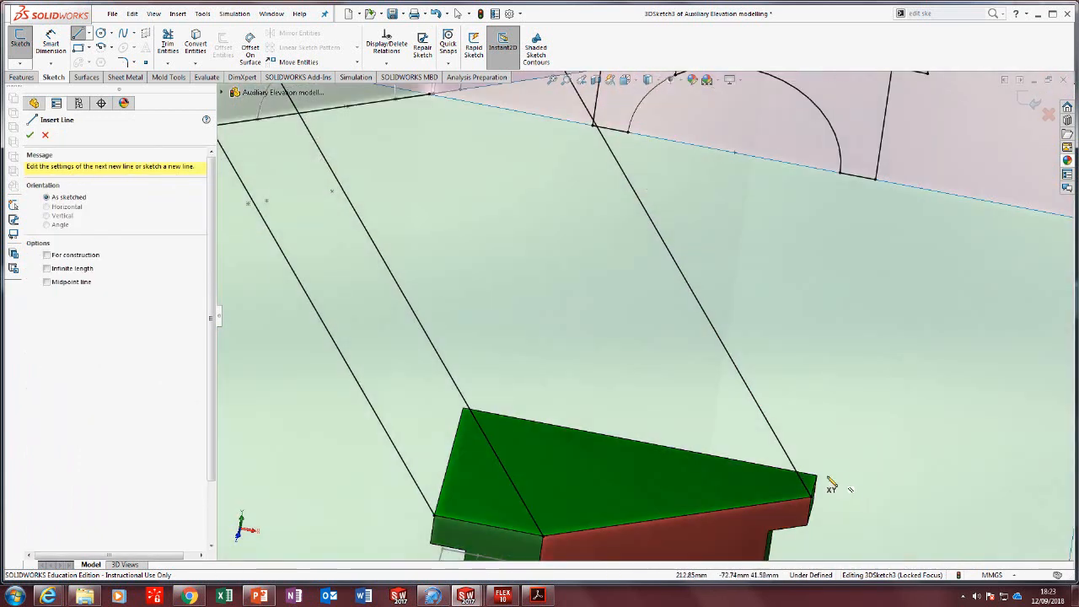
pyautogui.click(817, 482)
pyautogui.scroll(4, 805, 438)
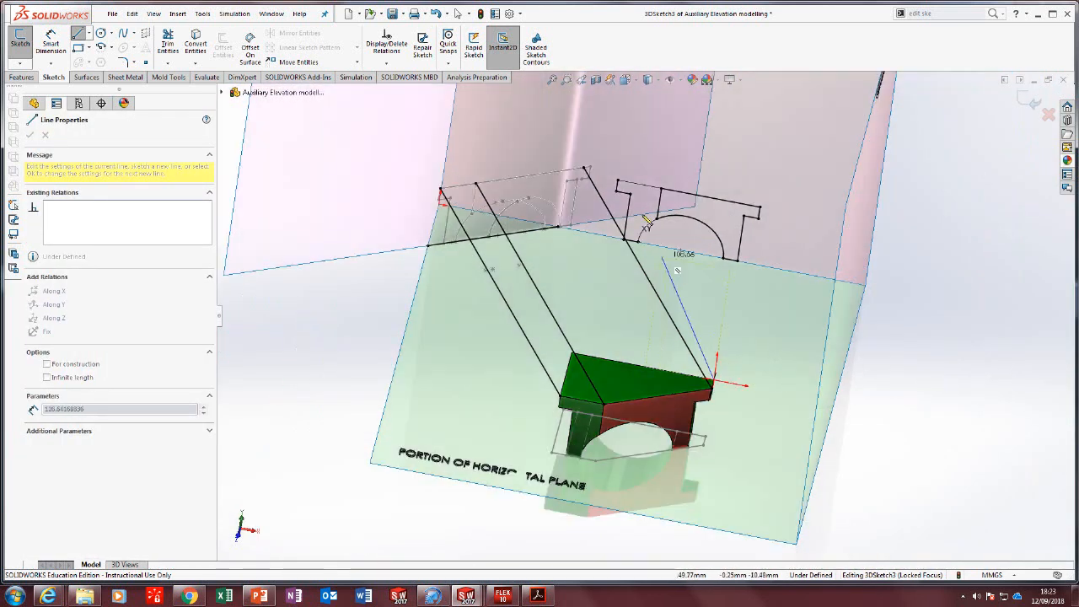
pyautogui.scroll(-4, 600, 173)
pyautogui.scroll(-3, 600, 173)
pyautogui.click(595, 197)
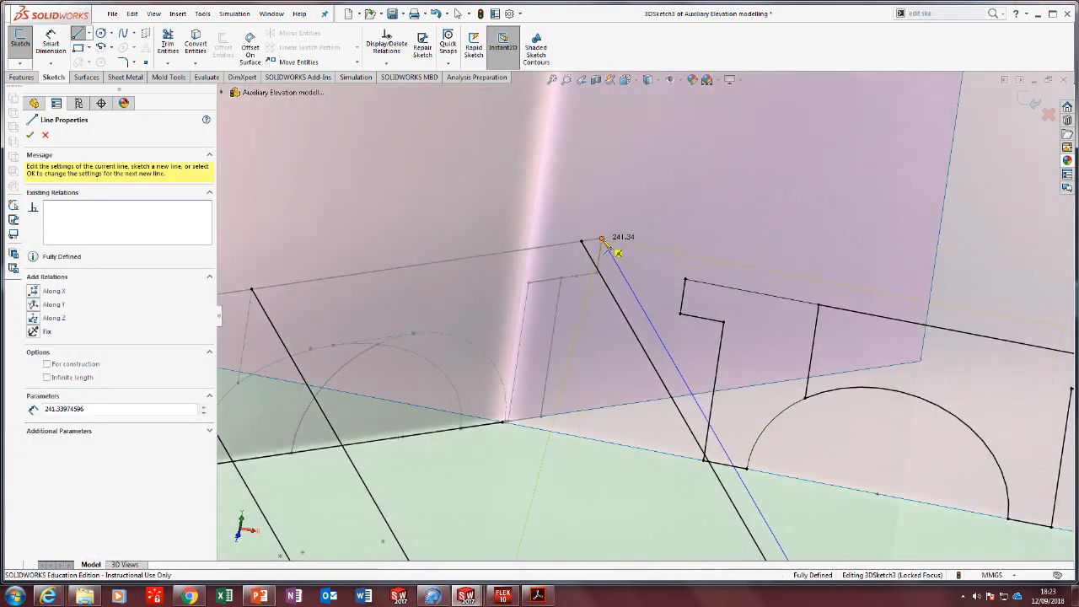
pyautogui.scroll(4, 631, 315)
pyautogui.press('Escape')
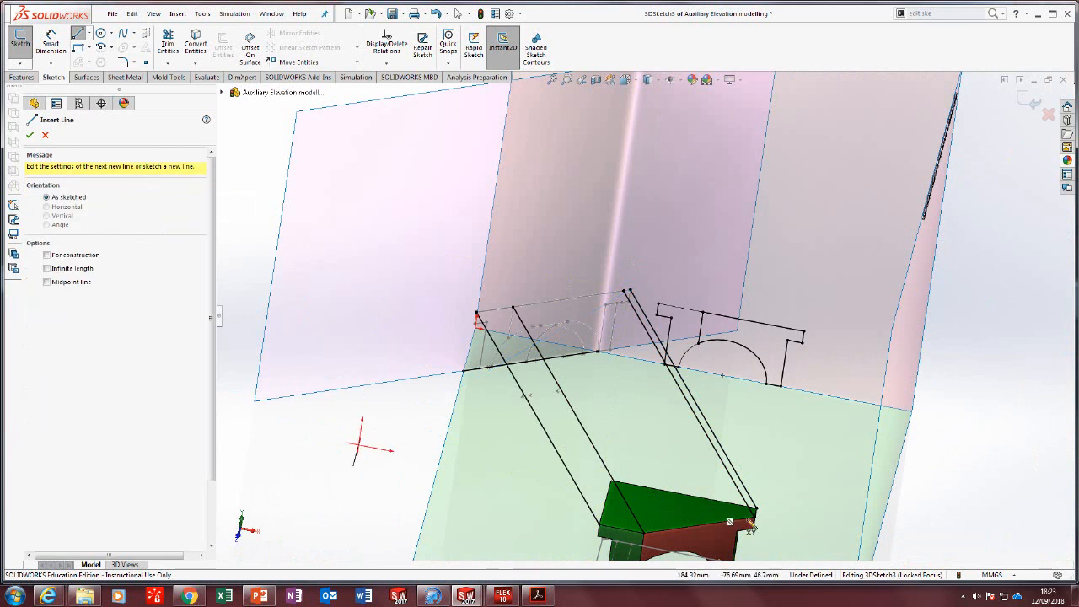
# Draw a projection line from the corner where the narrow-end overhang meets the block's leg to the matching auxiliary elevation corner.
pyautogui.scroll(-1, 761, 539)
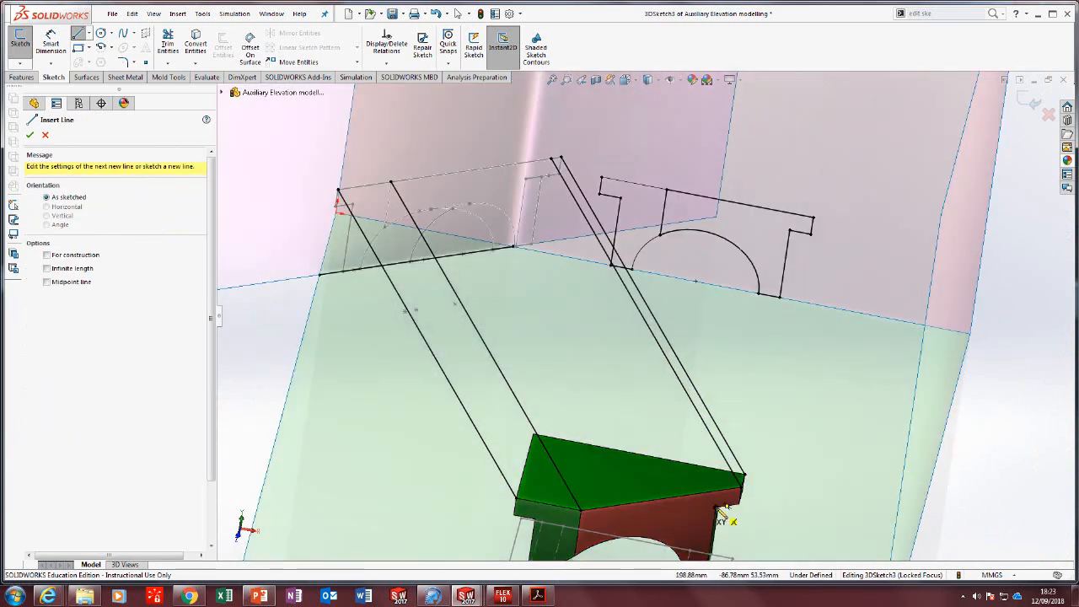
pyautogui.click(716, 507)
pyautogui.click(525, 179)
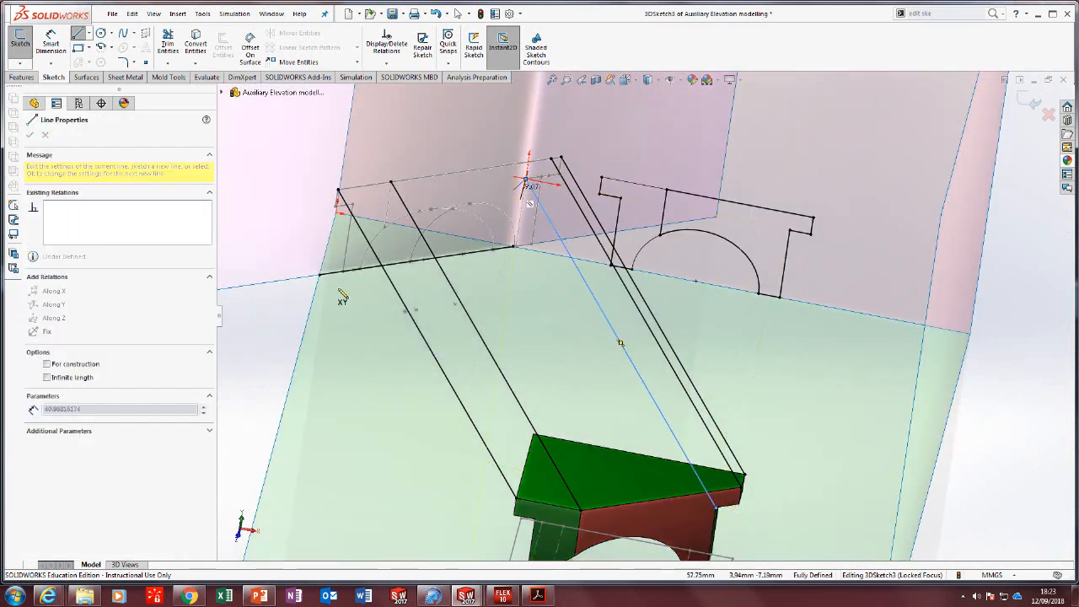
pyautogui.doubleClick(239, 367)
# Draw a projection line from the foot of the arch opening at the block's narrow end to its matching base point in the auxiliary elevation.
pyautogui.scroll(3, 652, 487)
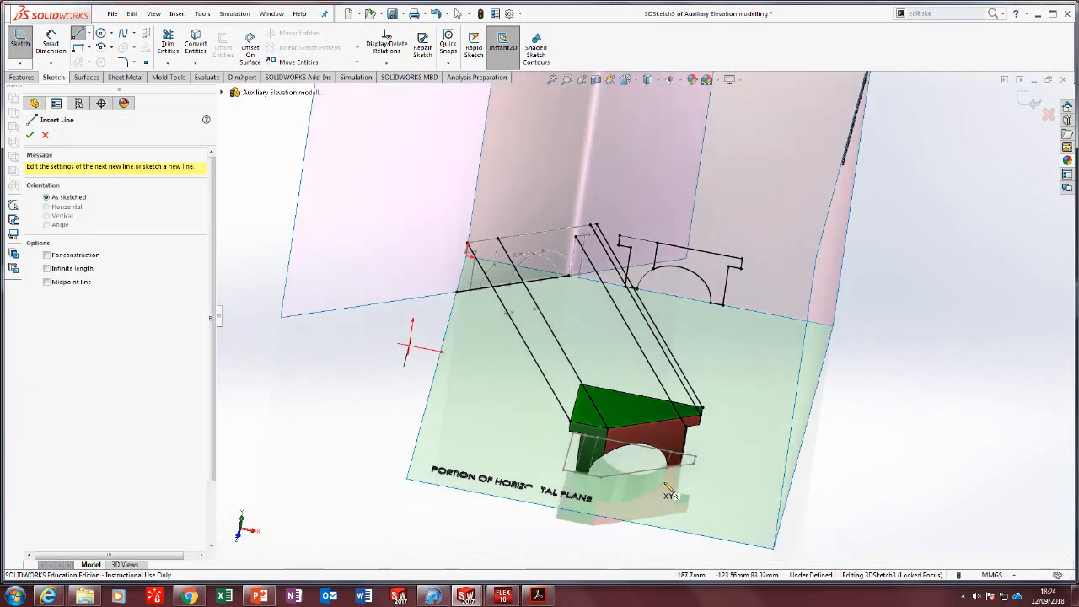
pyautogui.click(670, 477)
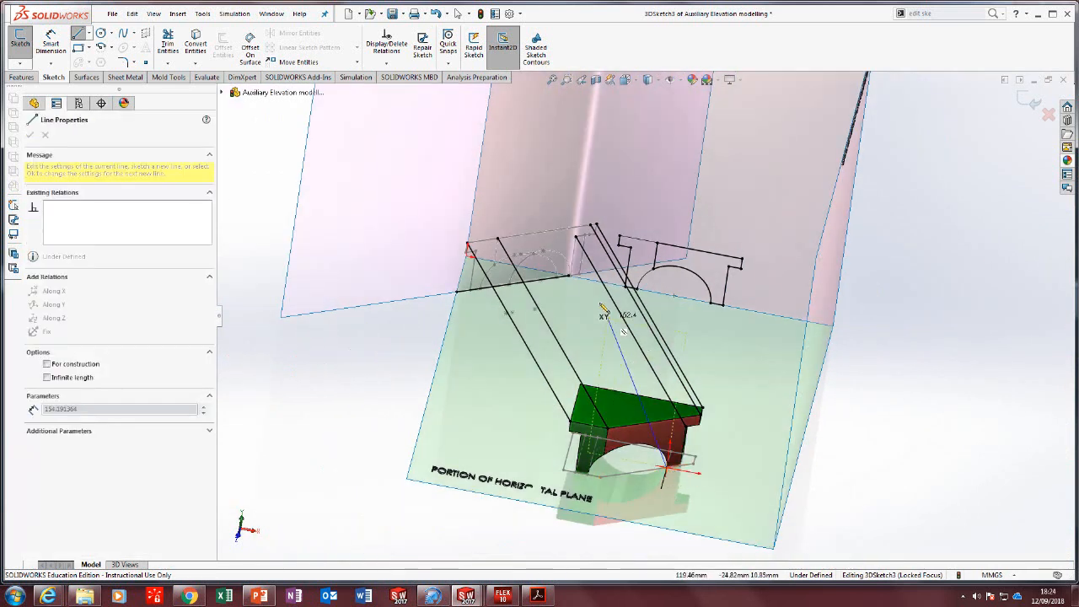
pyautogui.click(557, 278)
pyautogui.doubleClick(367, 393)
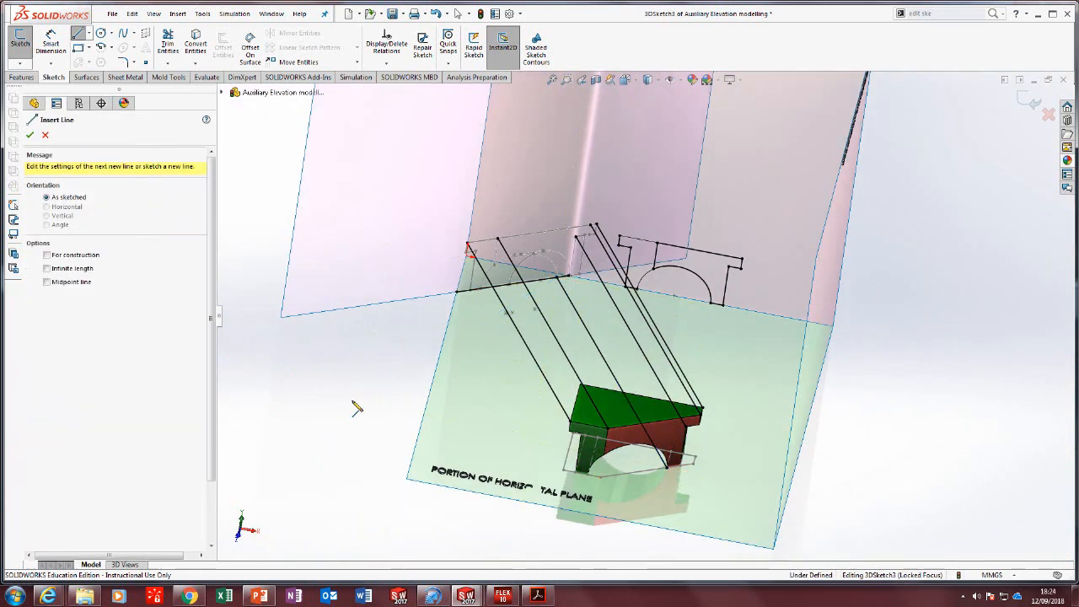
pyautogui.press('Escape')
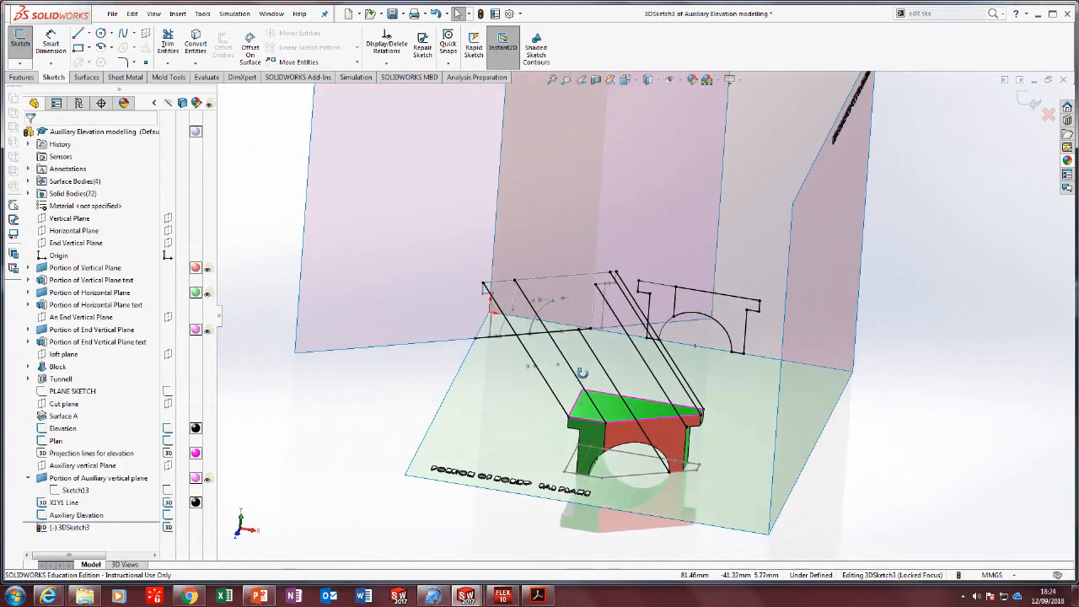
# Finish and exit the 3D sketch containing the projection lines to the auxiliary elevation.
pyautogui.moveTo(549, 419); pyautogui.dragTo(692, 487, button='middle')
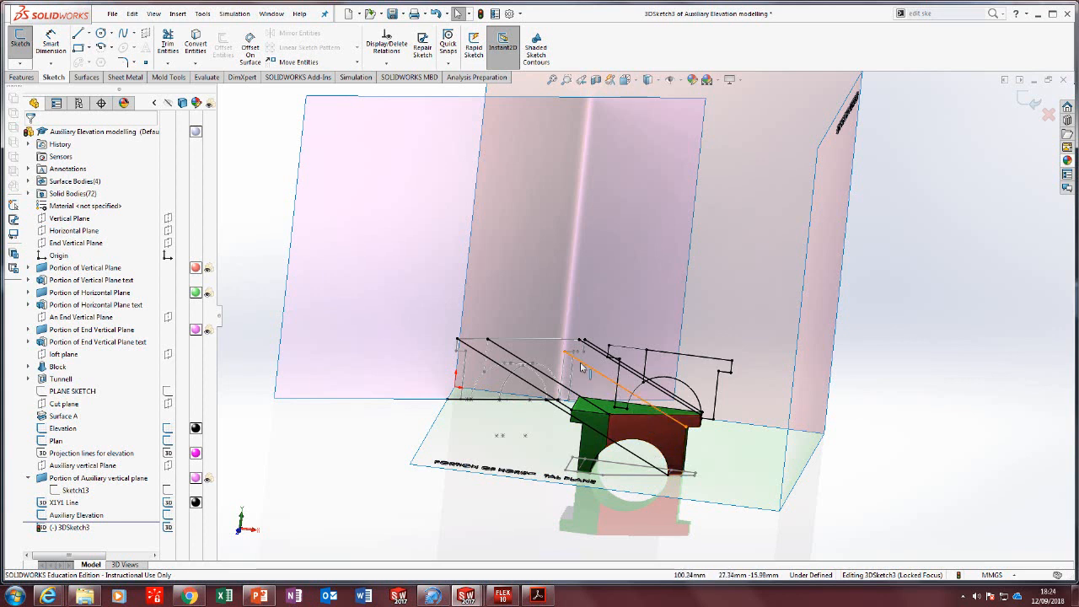
pyautogui.scroll(3, 607, 385)
pyautogui.moveTo(607, 385); pyautogui.dragTo(671, 415, button='middle')
pyautogui.click(659, 412)
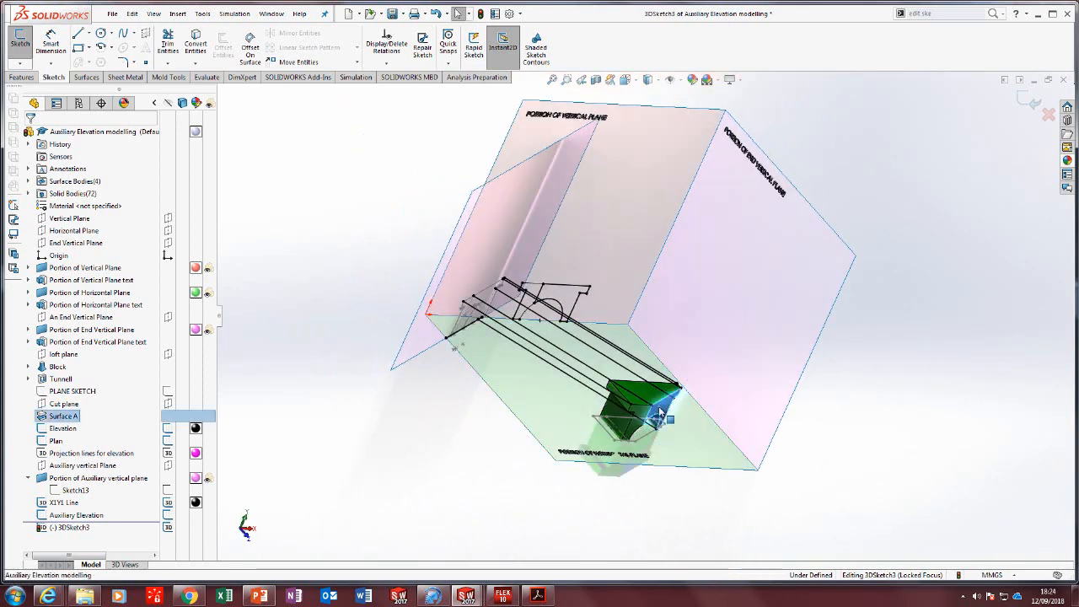
pyautogui.click(874, 382)
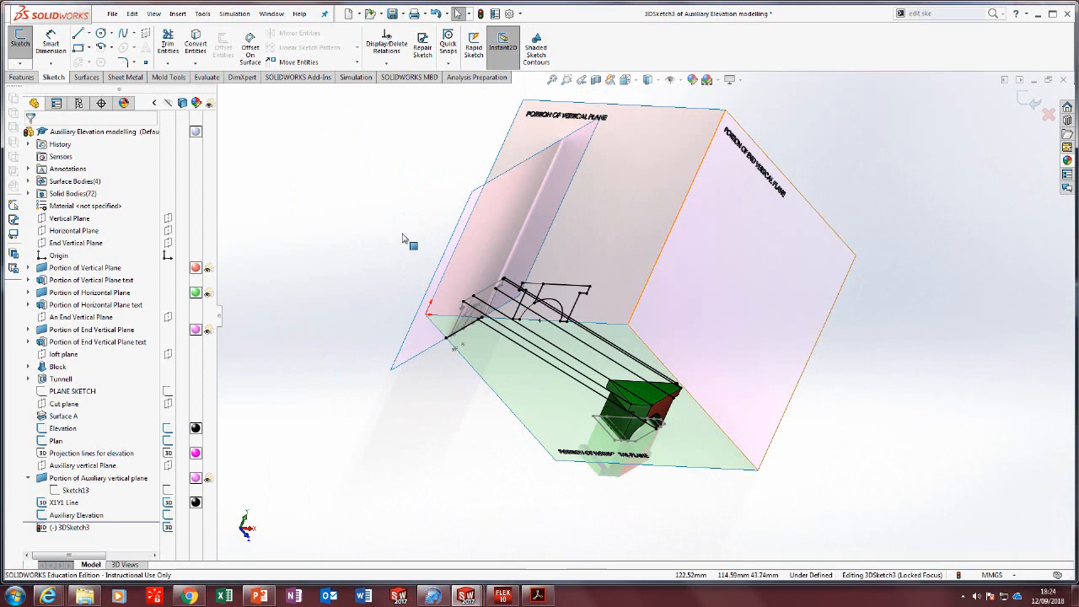
pyautogui.click(19, 42)
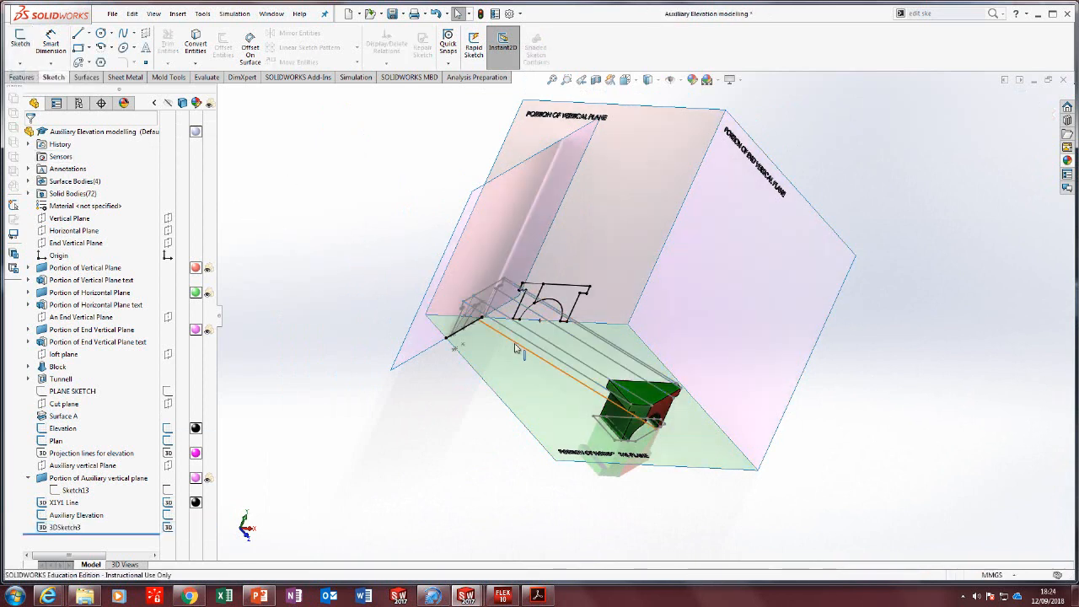
# Set the sketch color of the projection lines in 3DSketch3 to red.
pyautogui.rightClick(519, 345)
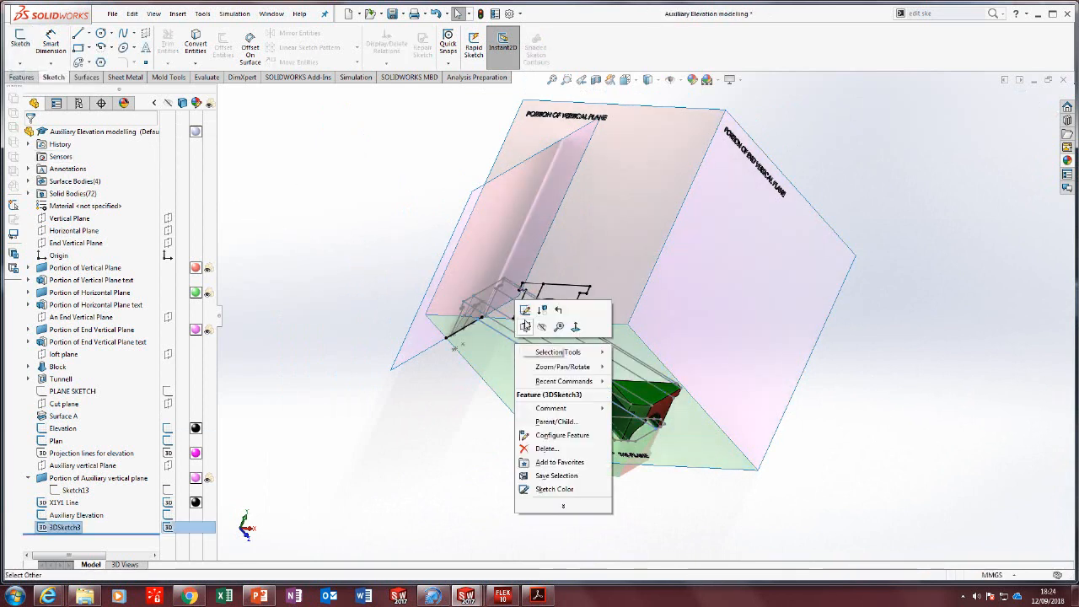
pyautogui.click(554, 489)
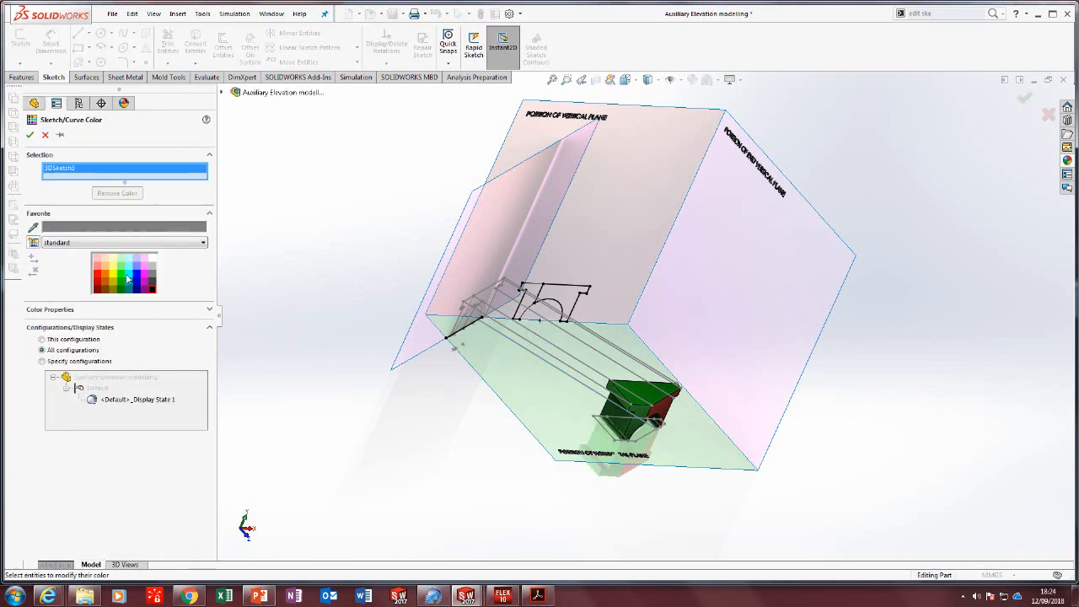
pyautogui.click(97, 275)
pyautogui.click(29, 135)
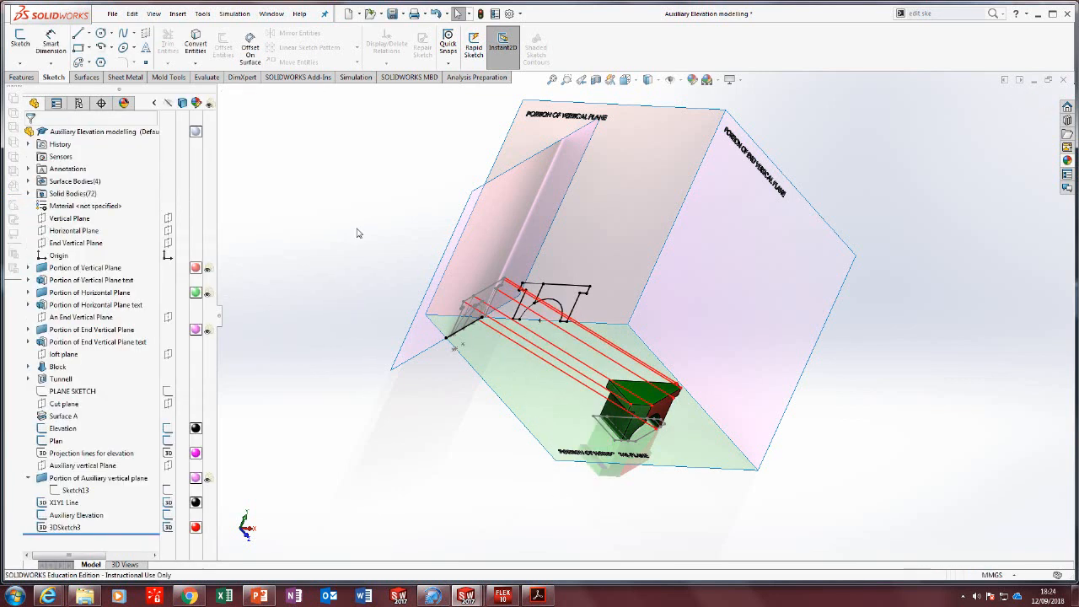
# Set the sketch color of the Auxiliary Elevation sketch to black.
pyautogui.scroll(-4, 463, 299)
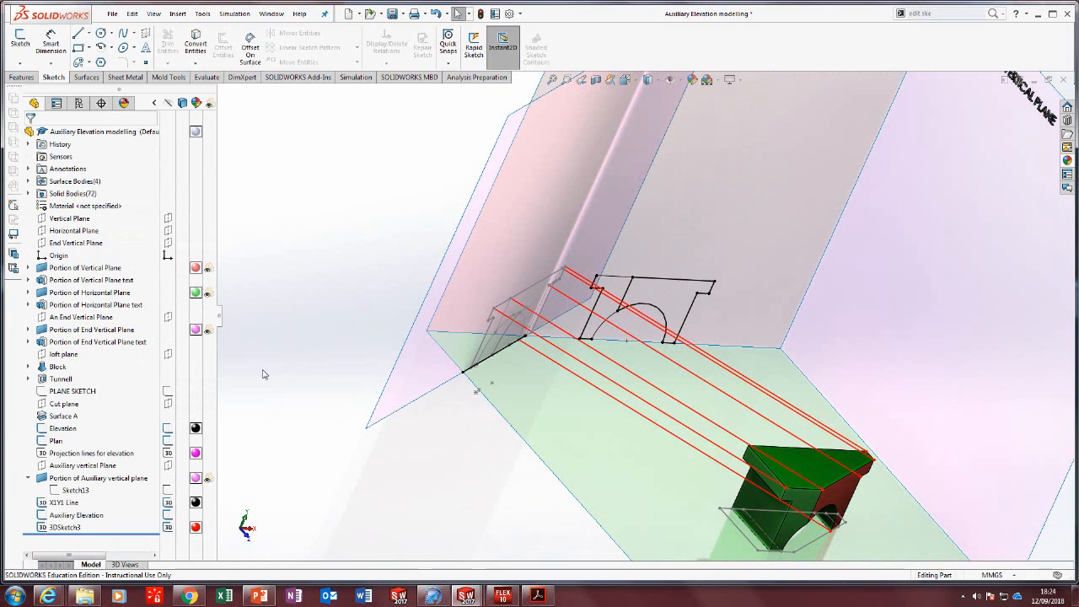
pyautogui.rightClick(487, 342)
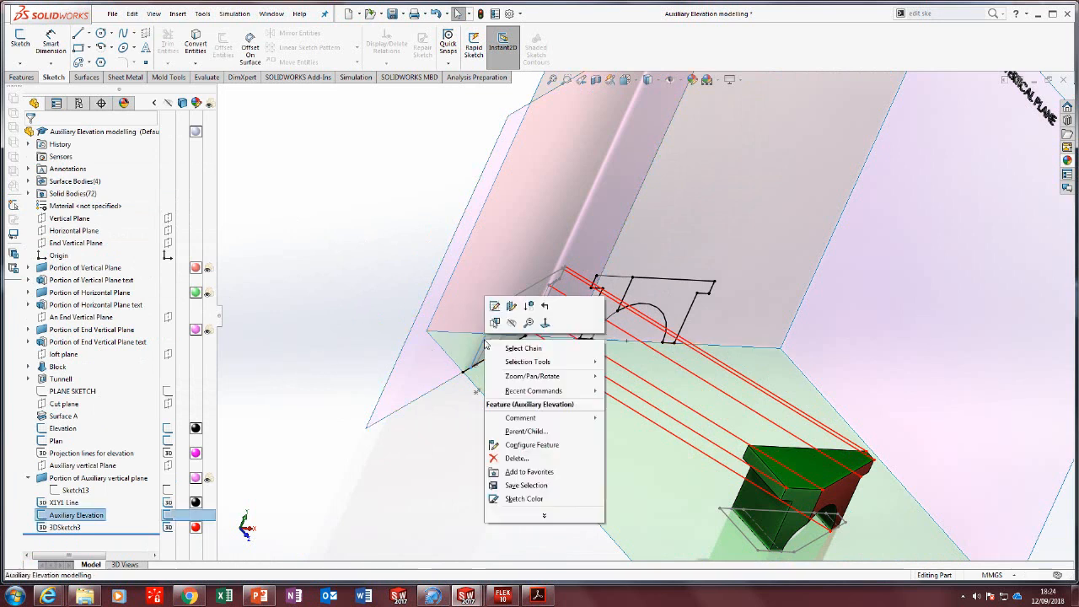
pyautogui.click(523, 498)
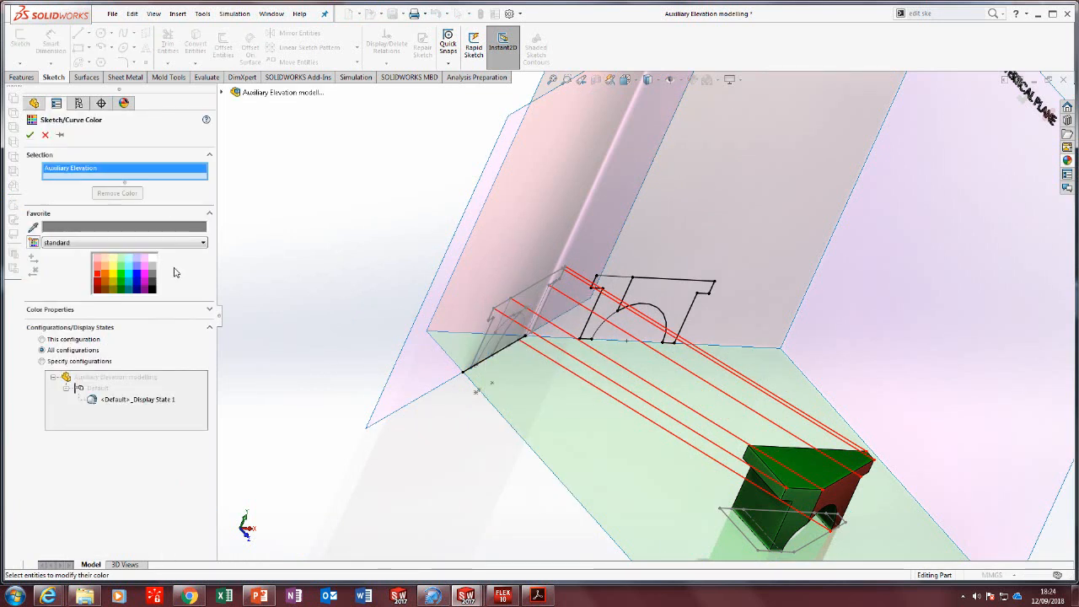
pyautogui.click(152, 291)
pyautogui.click(29, 135)
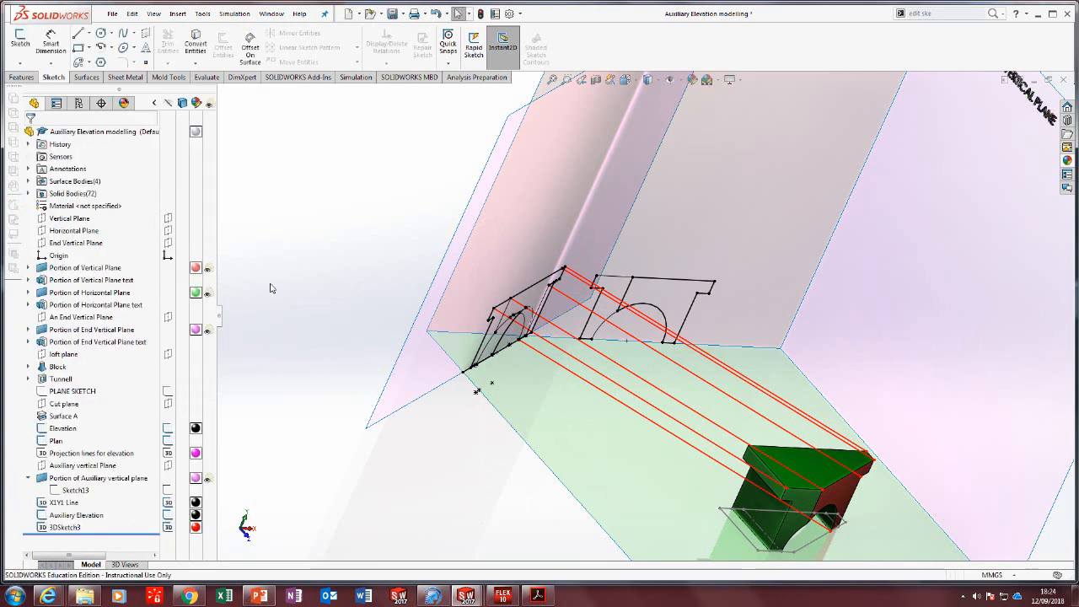
# Open the Auxiliary Elevation sketch for editing, examine its outline and arches from an angle, and exit the sketch.
pyautogui.rightClick(486, 337)
pyautogui.click(520, 304)
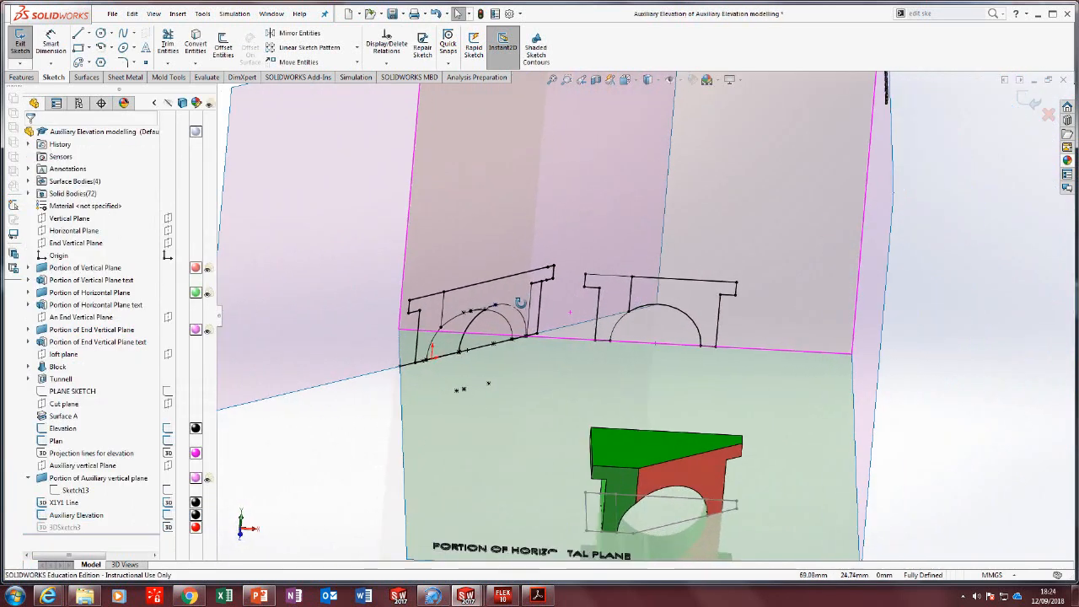
pyautogui.moveTo(520, 303); pyautogui.dragTo(514, 291, button='middle')
pyautogui.scroll(-1, 520, 288)
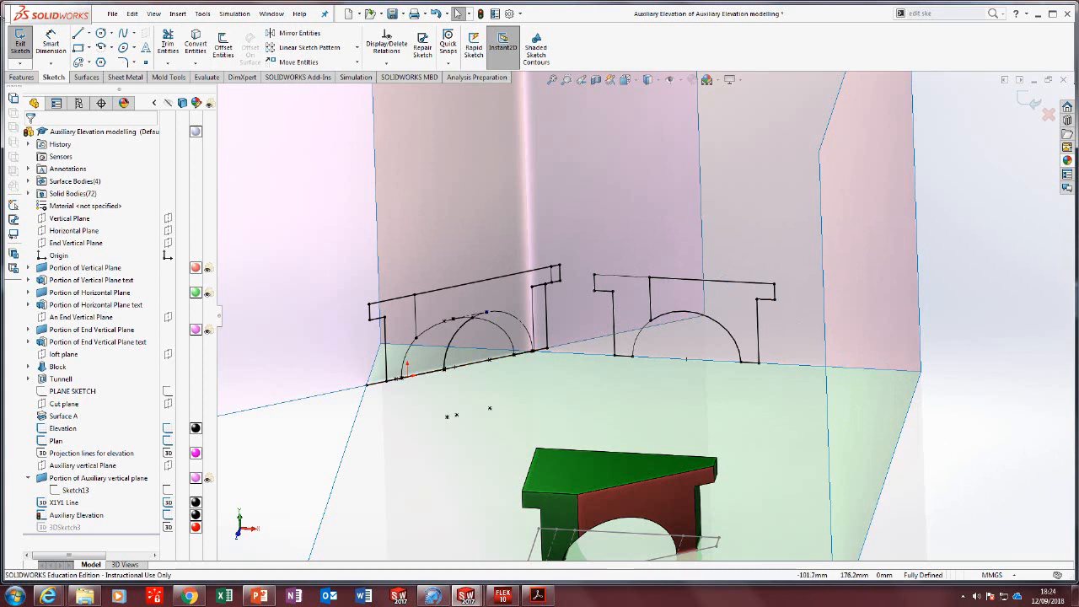
pyautogui.click(25, 42)
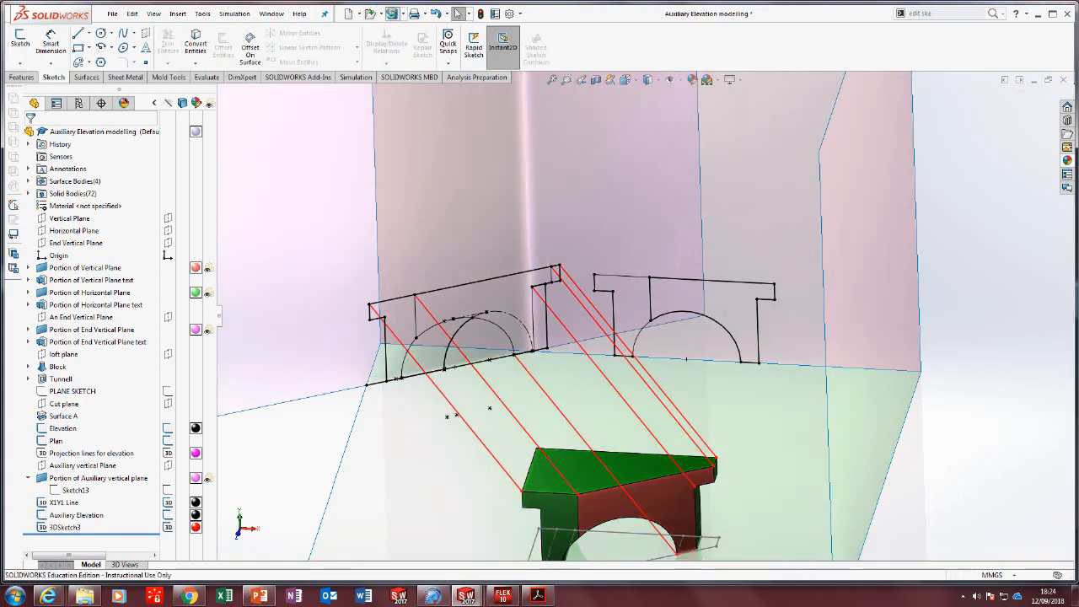
# Save the part and show the model in a four-view layout to compare the projections.
pyautogui.click(392, 14)
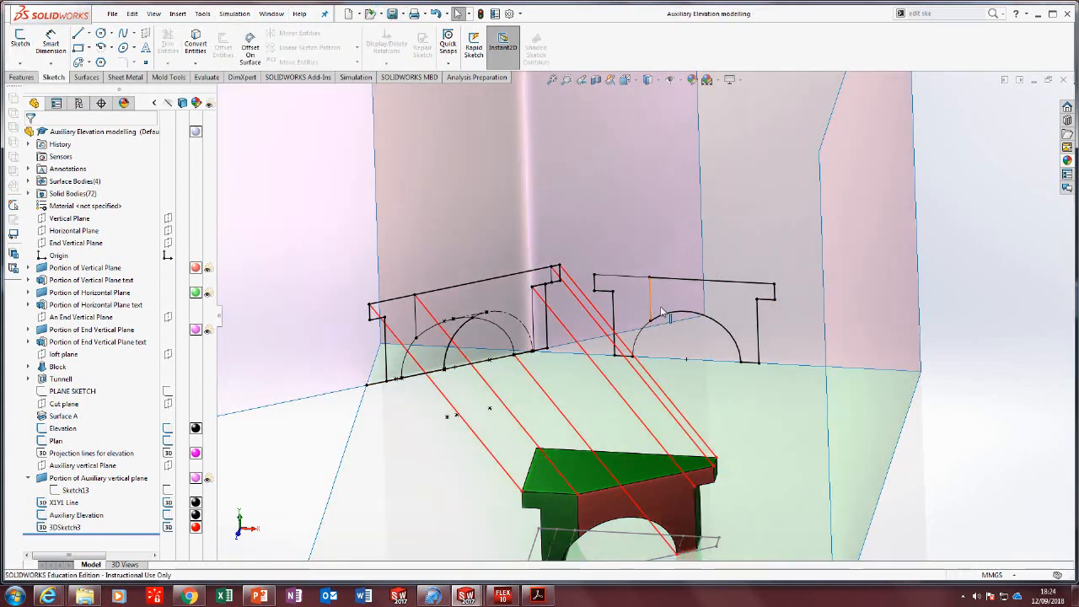
pyautogui.scroll(5, 666, 286)
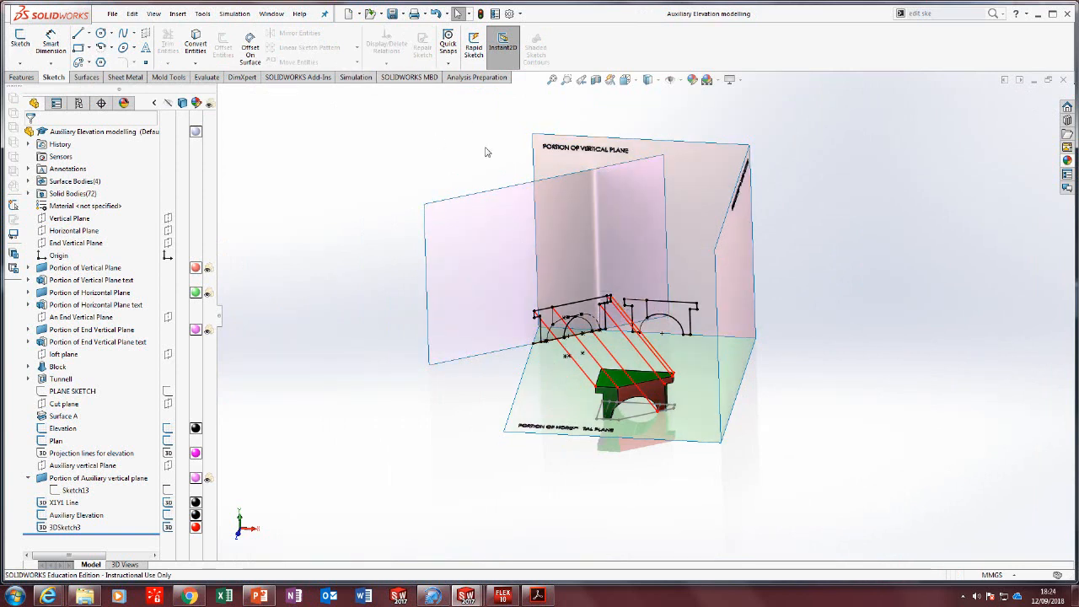
pyautogui.click(633, 81)
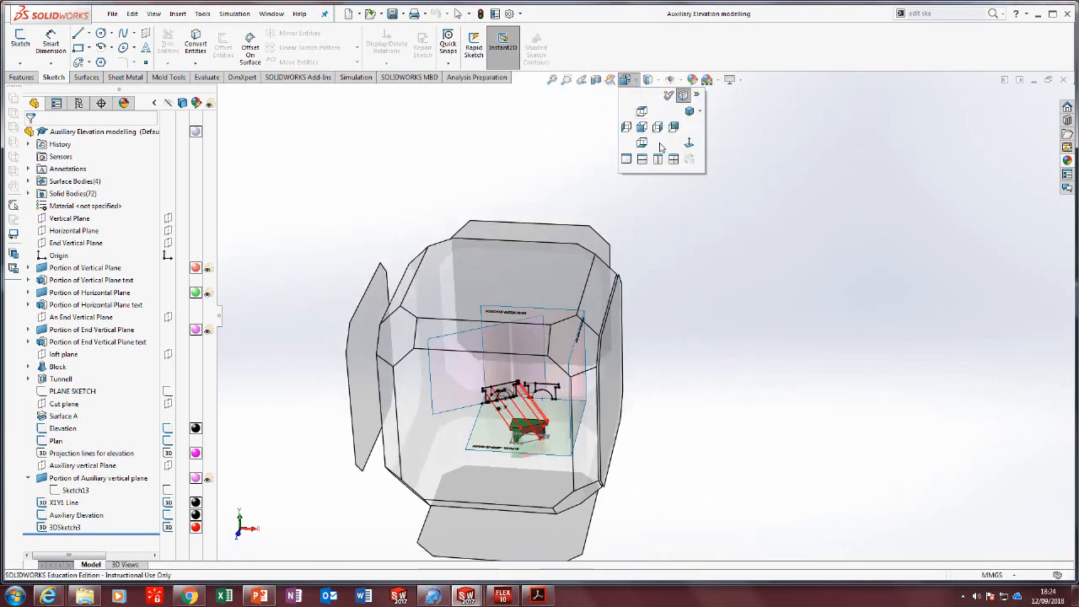
pyautogui.click(674, 161)
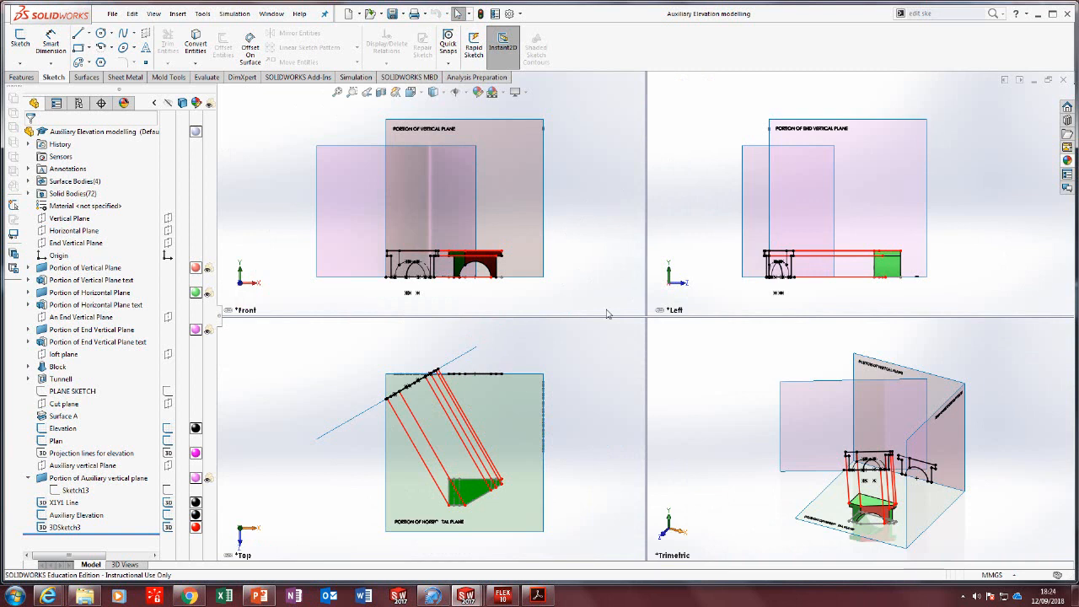
pyautogui.scroll(2, 482, 247)
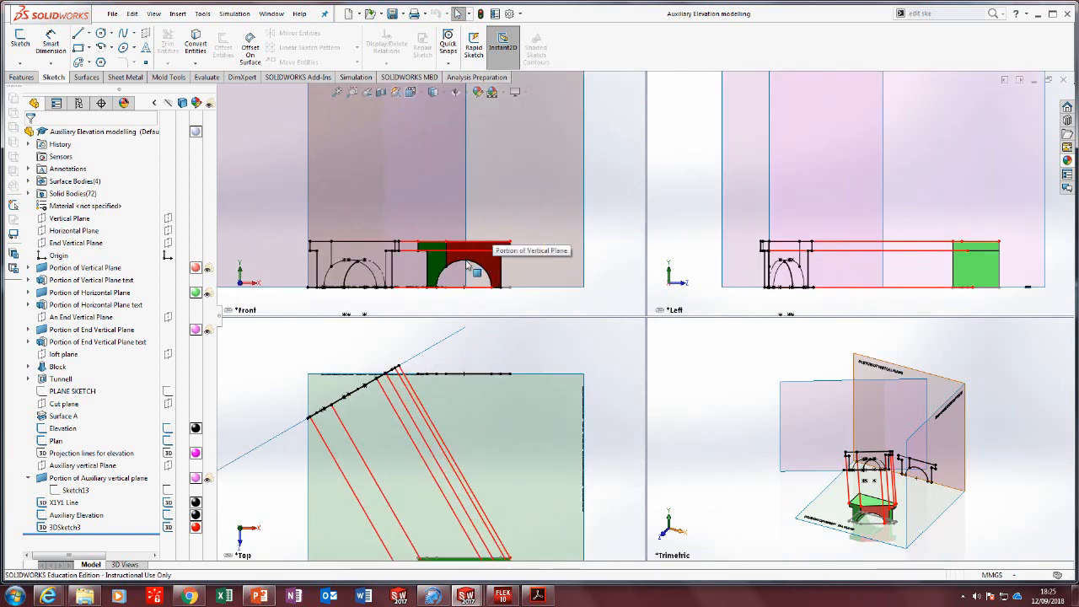
# Examine how the elevation, plan and auxiliary elevation line up in the front, left and top views of the four-view layout.
pyautogui.scroll(-3, 462, 245)
pyautogui.scroll(3, 461, 245)
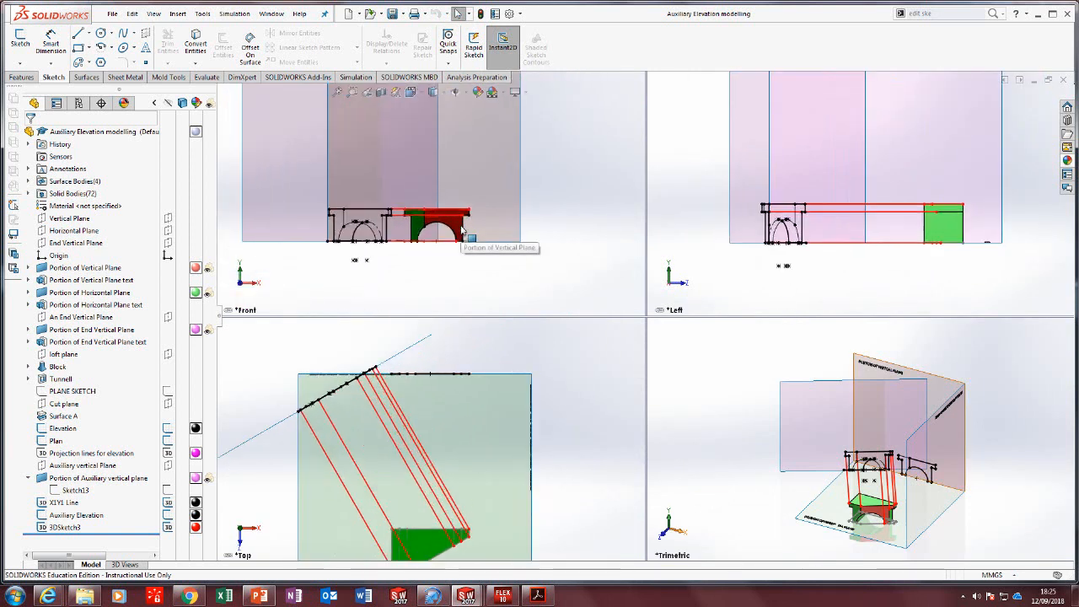
pyautogui.scroll(-4, 425, 503)
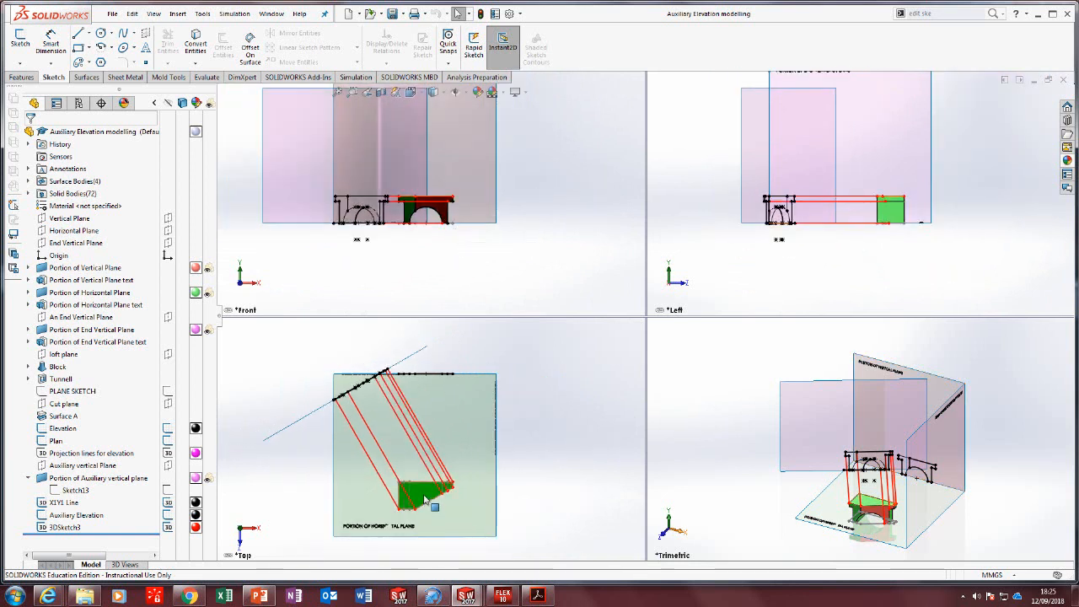
pyautogui.scroll(2, 384, 258)
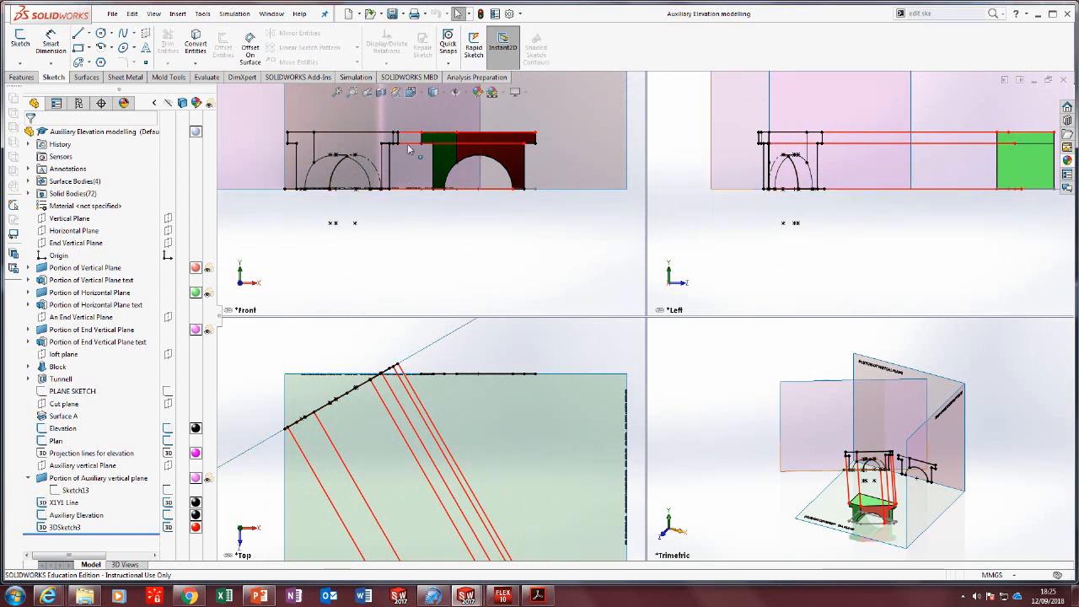
pyautogui.scroll(-2, 405, 168)
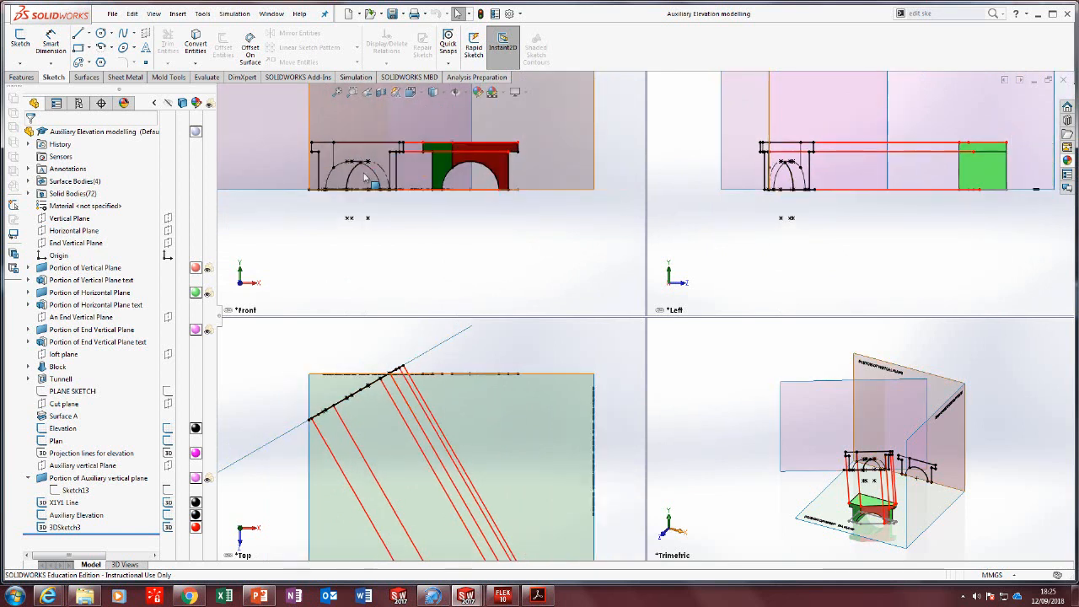
pyautogui.scroll(-3, 372, 164)
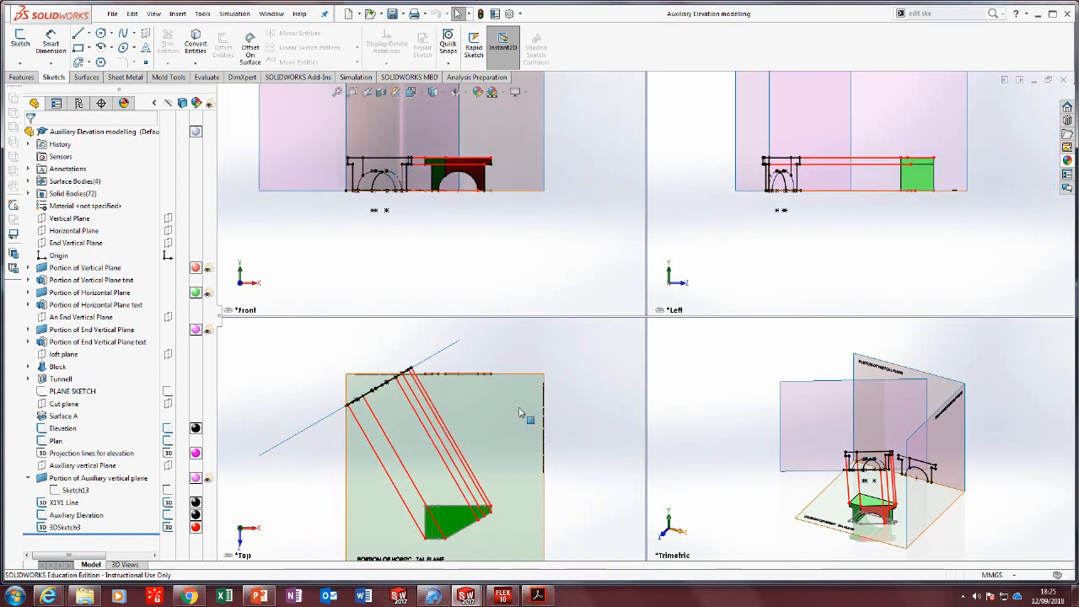
# Compare the solution in Fig. 2.20 of the textbook PDF with the model, checking the auxiliary vertical plane's edge in the top view.
pyautogui.click(537, 596)
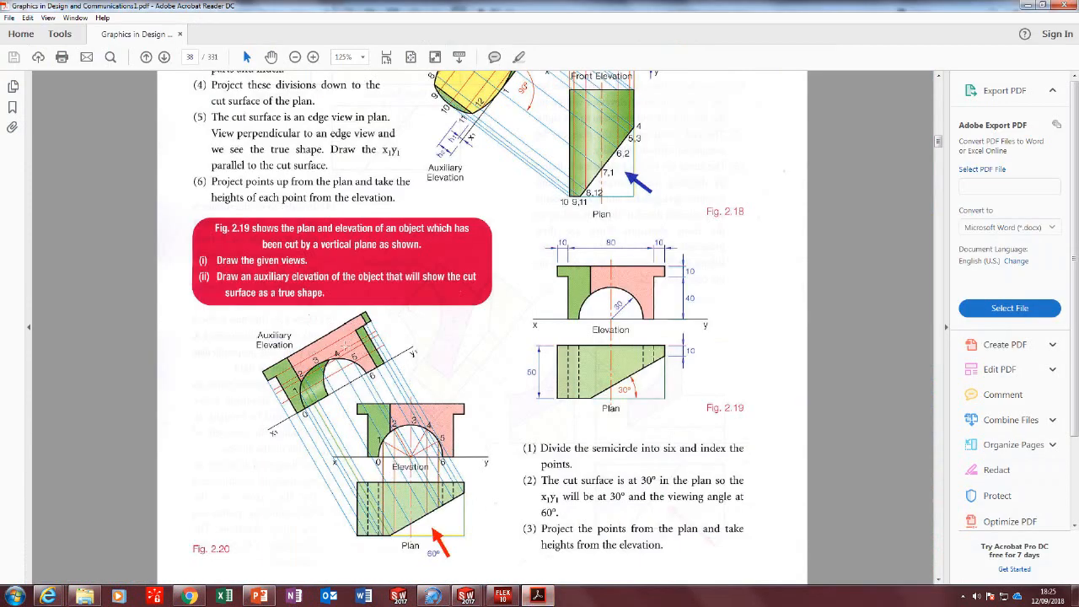
pyautogui.click(537, 596)
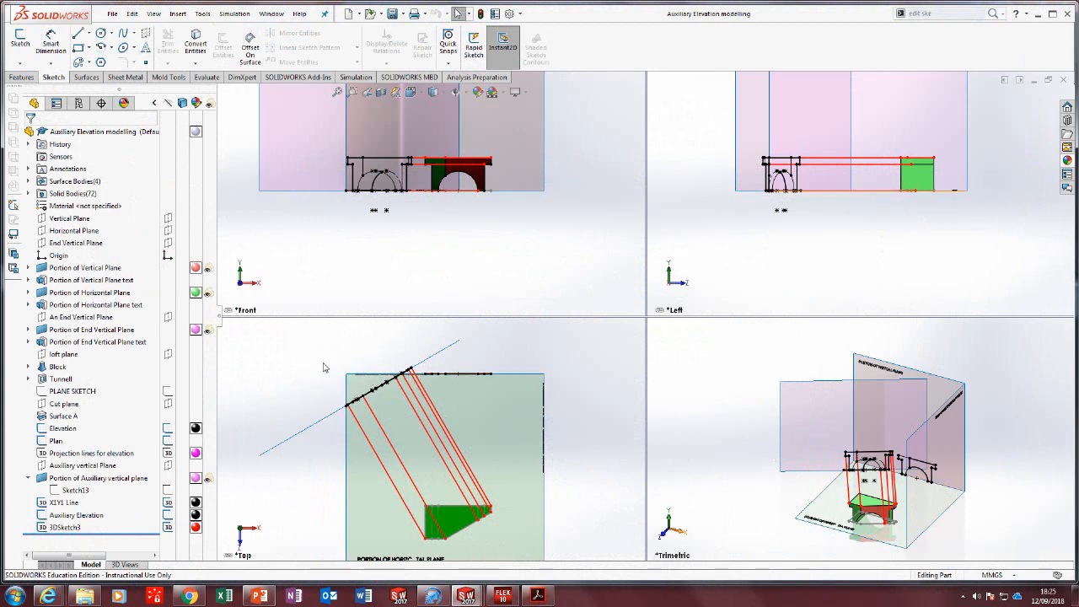
pyautogui.click(428, 362)
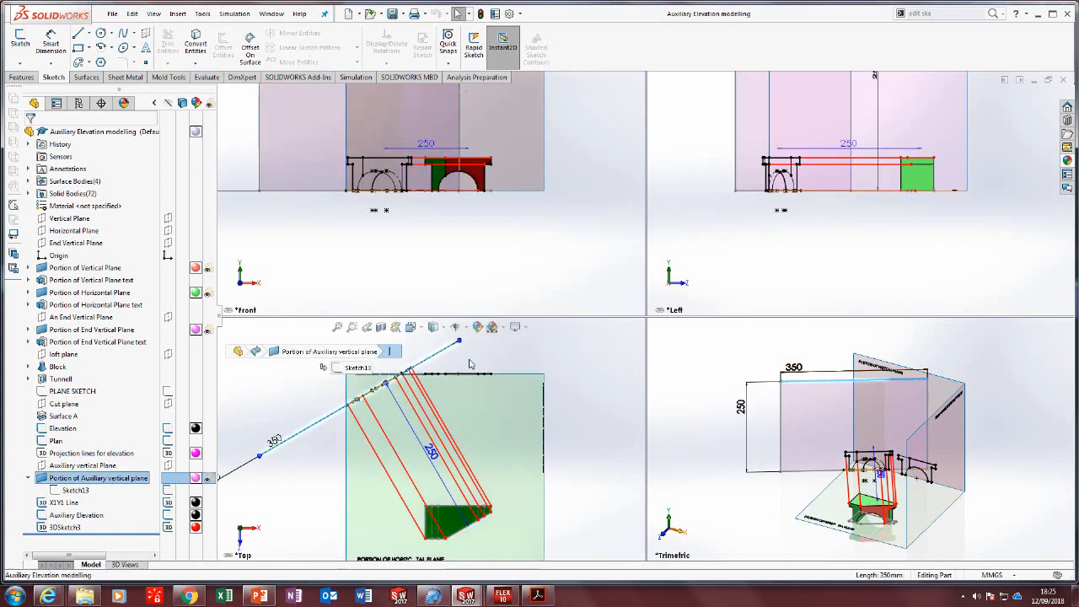
pyautogui.click(506, 366)
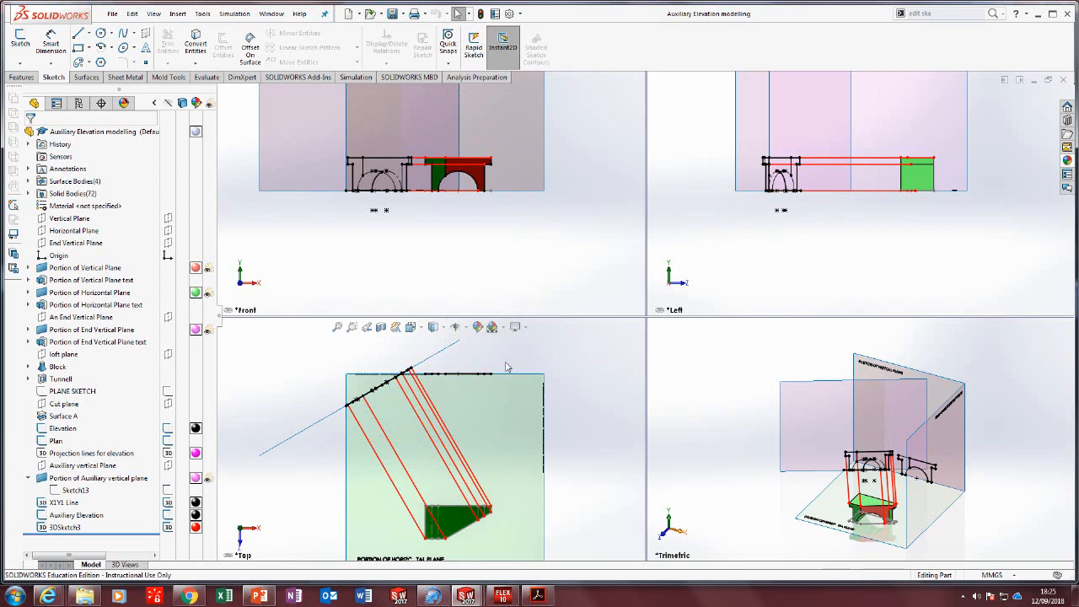
pyautogui.click(313, 426)
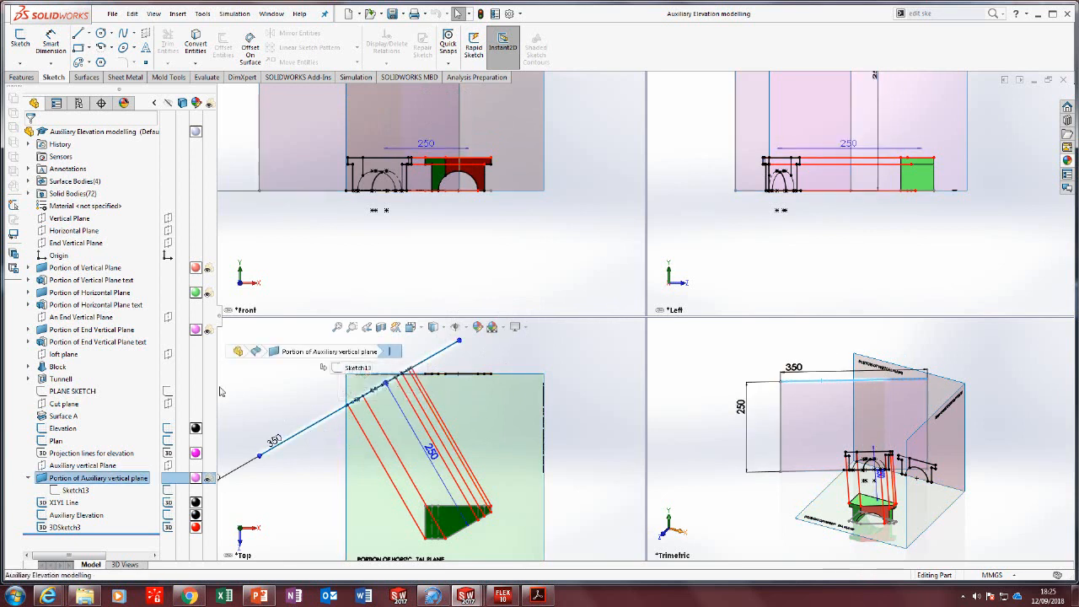
pyautogui.click(249, 397)
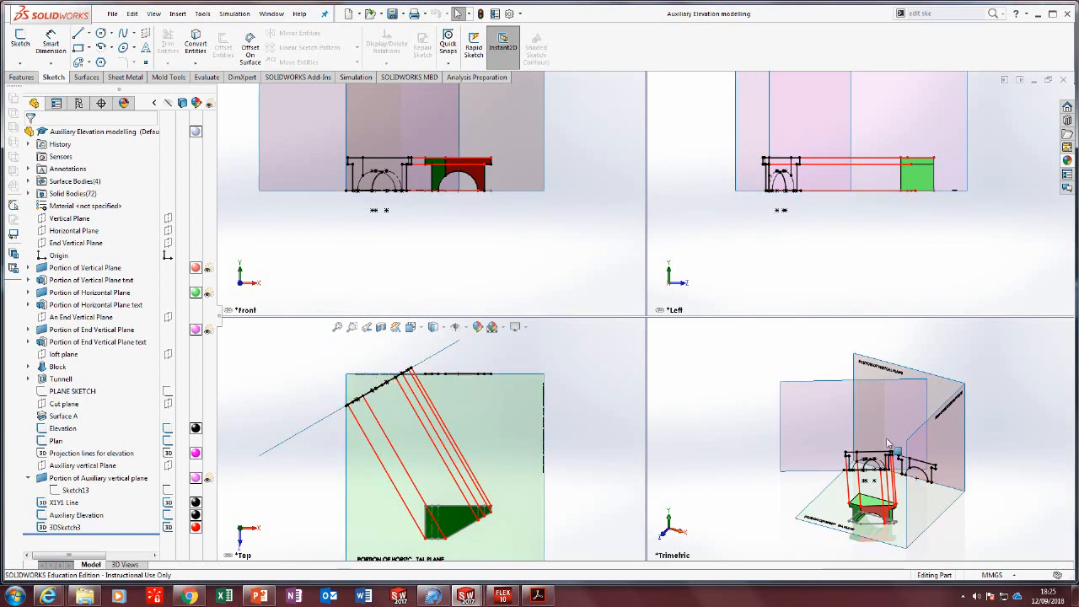
# Start a new 3D sketch for a line joining the elevation to the auxiliary elevation.
pyautogui.moveTo(887, 442); pyautogui.dragTo(917, 428, button='middle')
pyautogui.scroll(-5, 886, 480)
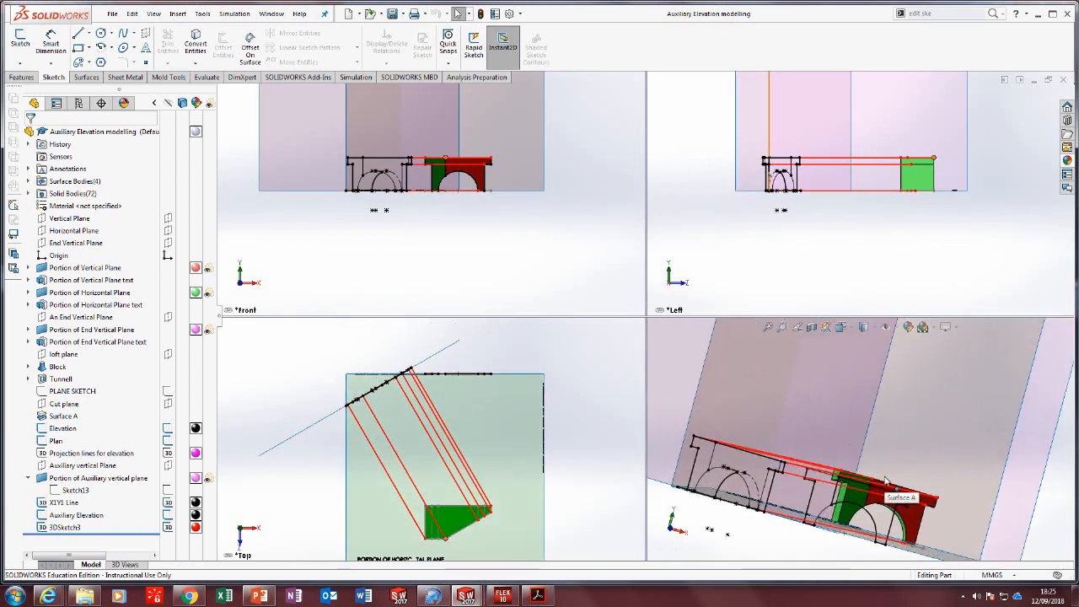
pyautogui.moveTo(885, 482)
pyautogui.mouseDown(button='middle')
pyautogui.moveTo(873, 497)
pyautogui.moveTo(859, 489)
pyautogui.mouseUp(button='middle')
pyautogui.scroll(-3, 842, 476)
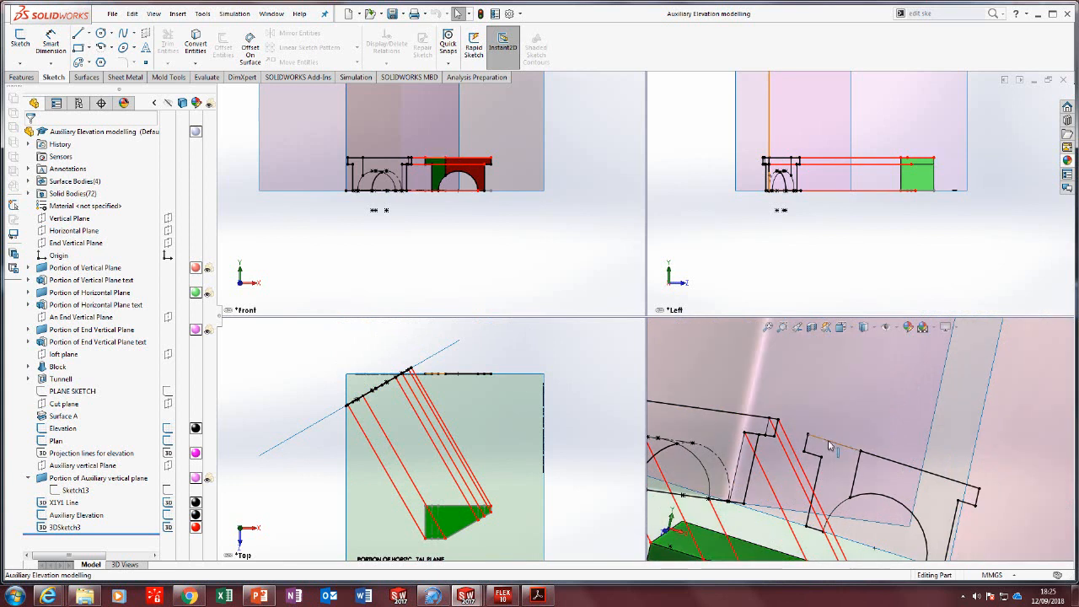
pyautogui.click(828, 444)
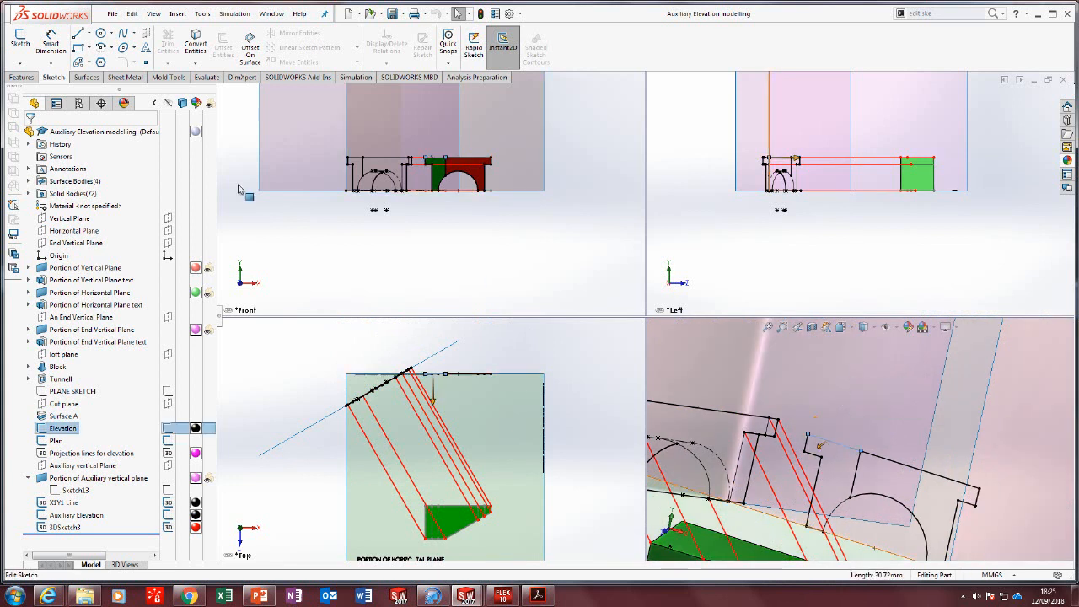
pyautogui.click(14, 56)
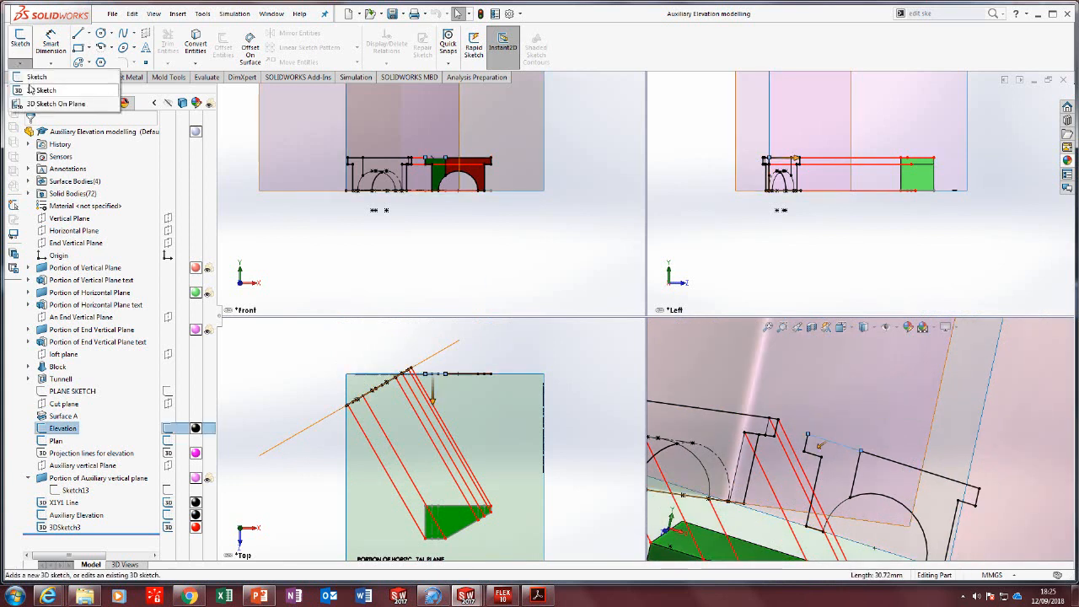
# Draw a 3D line about 52 mm long from the cut corner on the elevation's top edge to the auxiliary elevation's nearest top corner.
pyautogui.click(78, 36)
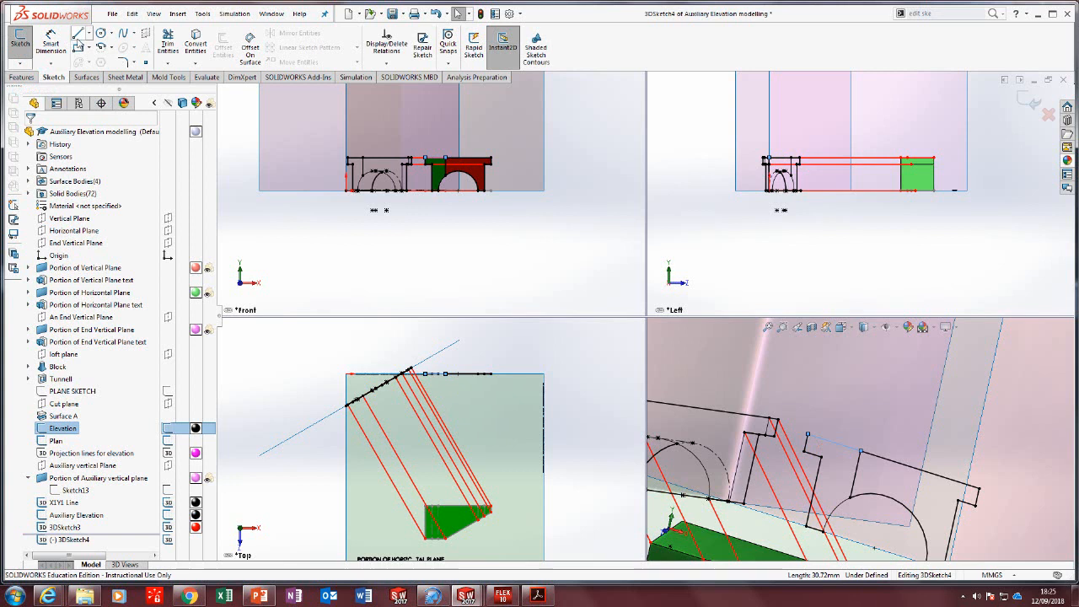
pyautogui.click(859, 453)
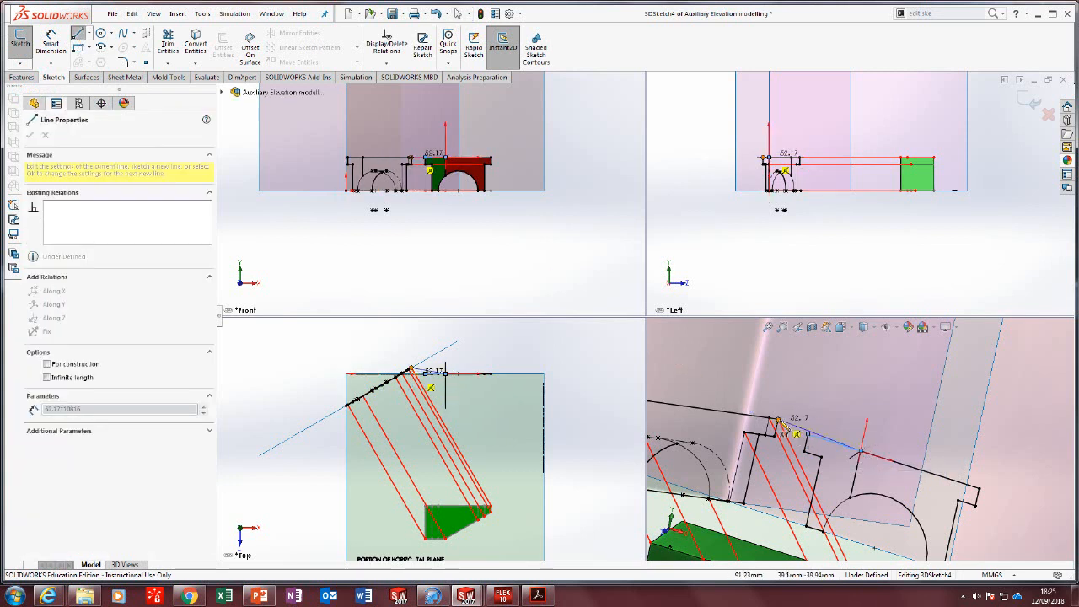
pyautogui.scroll(-4, 796, 433)
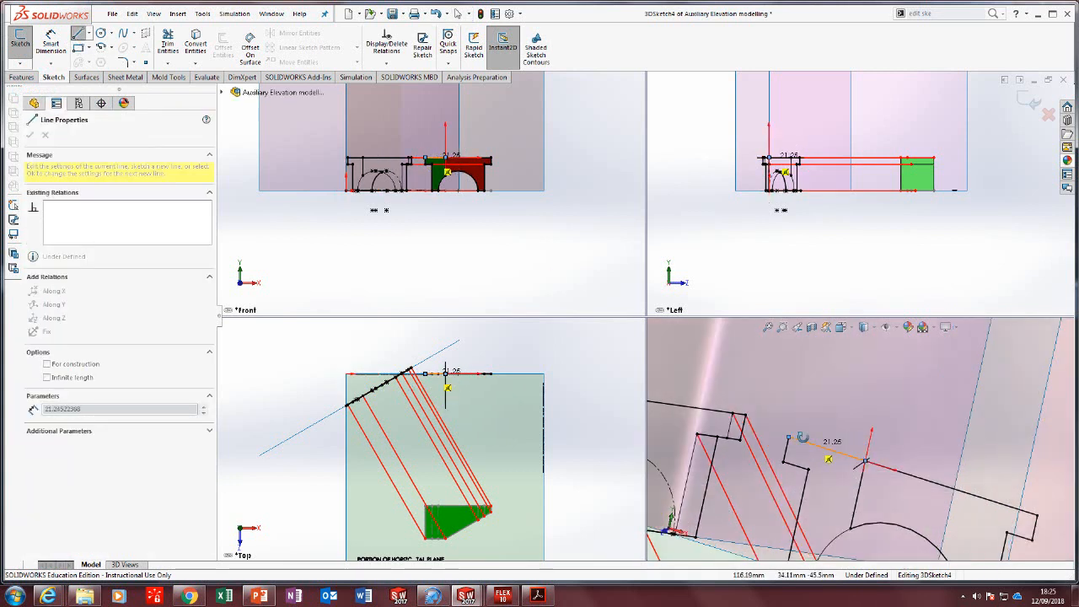
pyautogui.scroll(5, 795, 434)
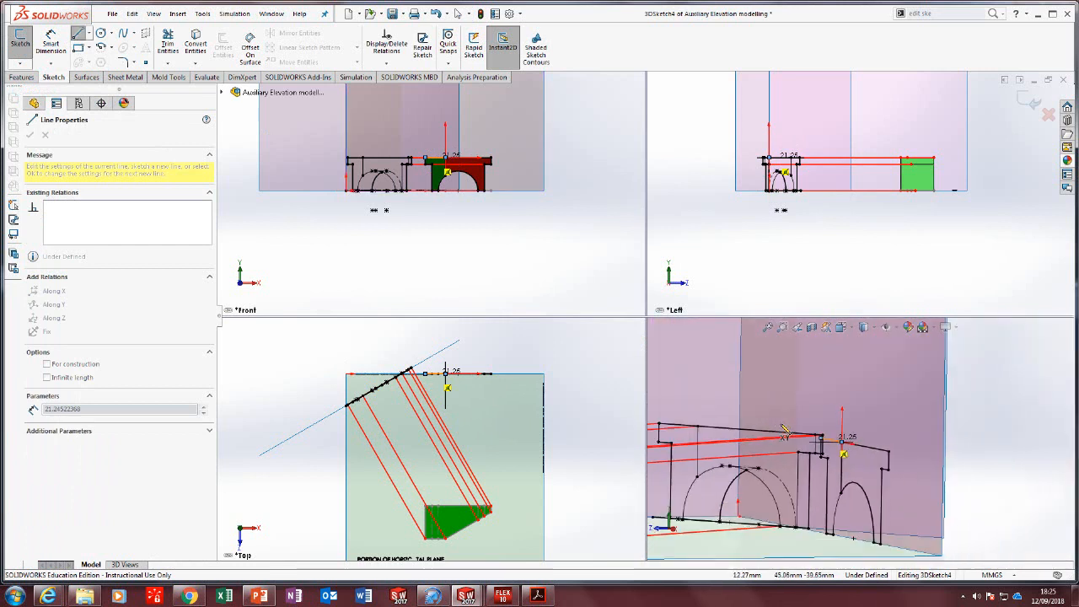
pyautogui.scroll(6, 827, 442)
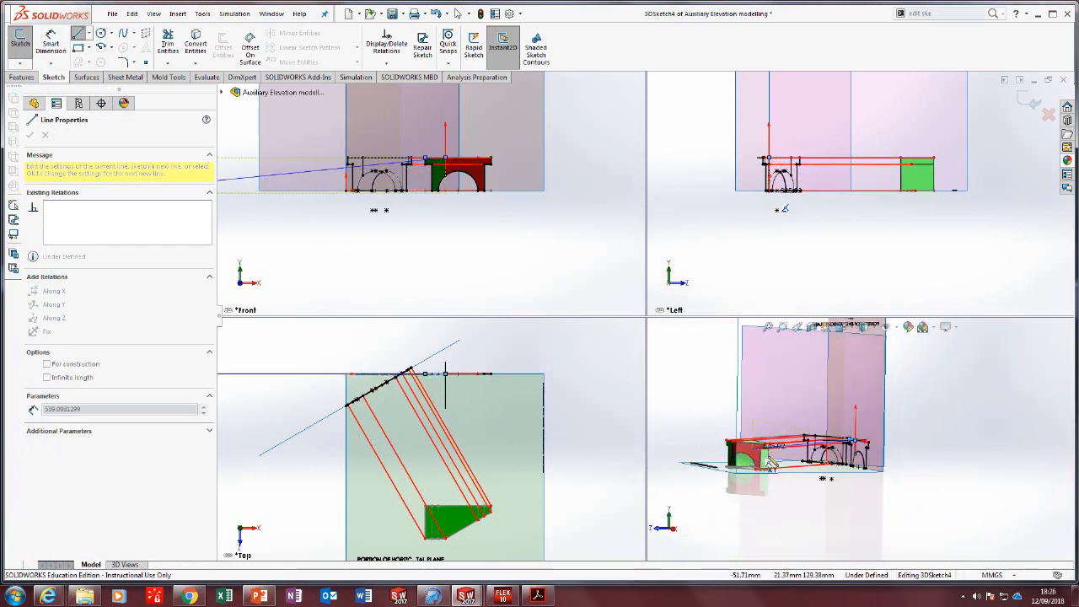
pyautogui.moveTo(770, 463); pyautogui.dragTo(817, 463, button='middle')
pyautogui.scroll(-6, 775, 417)
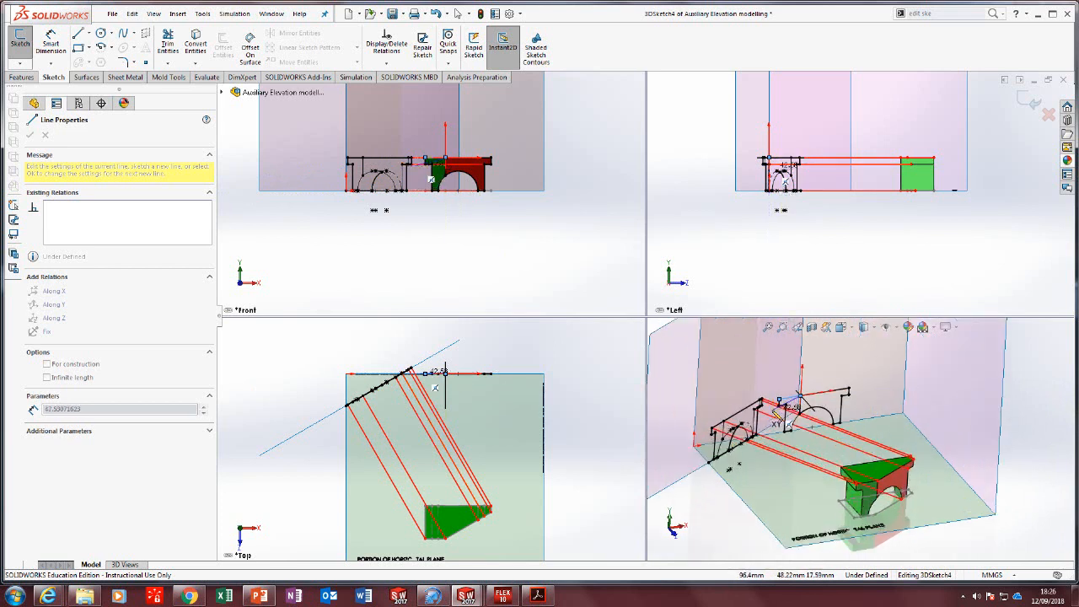
pyautogui.scroll(-8, 776, 419)
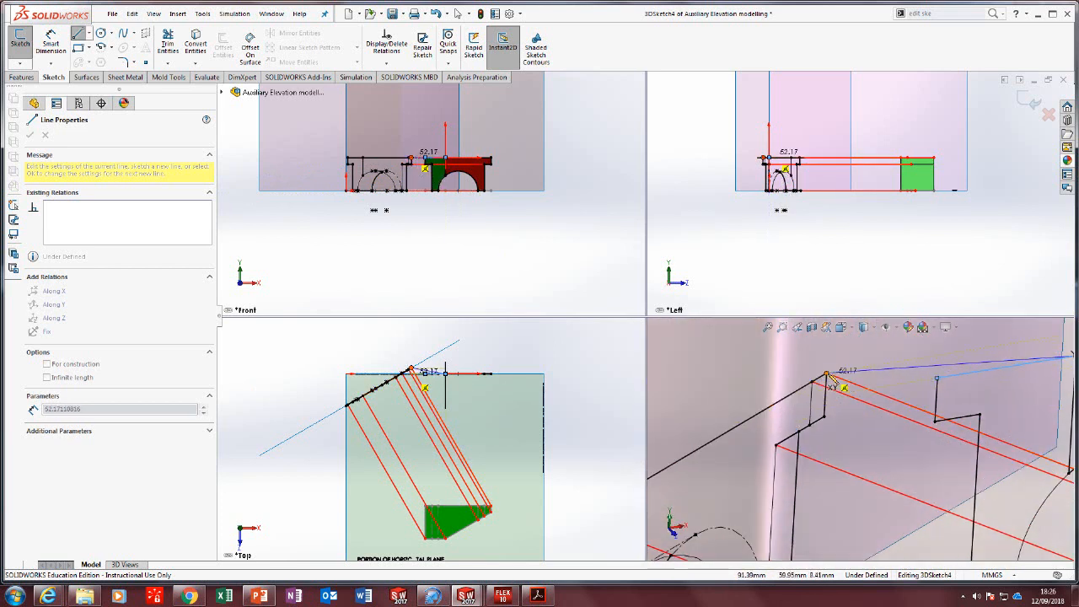
pyautogui.scroll(3, 832, 381)
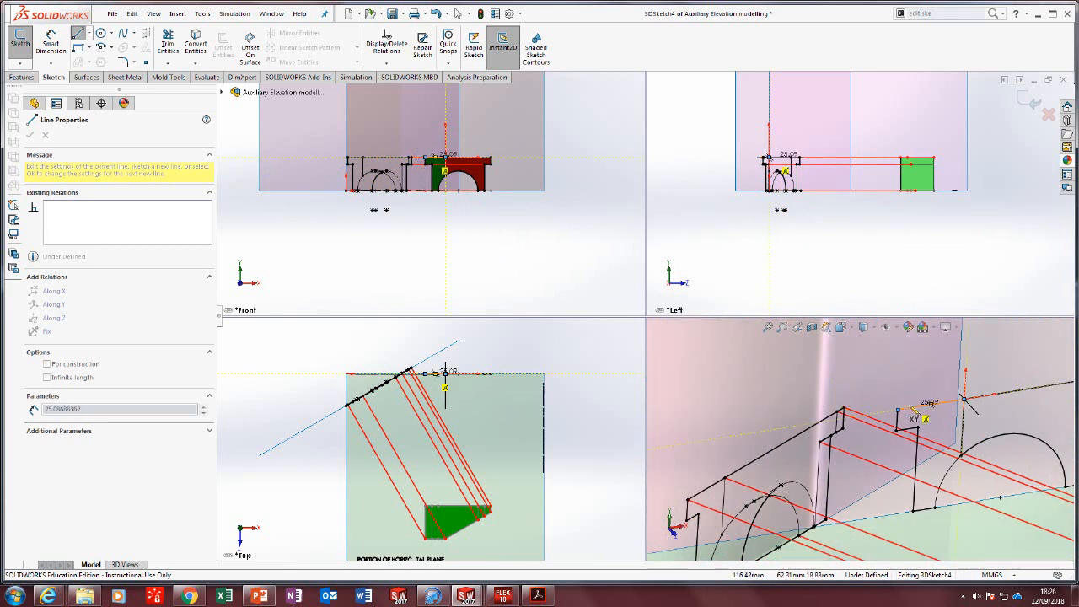
pyautogui.moveTo(967, 402)
pyautogui.mouseDown(button='middle')
pyautogui.moveTo(843, 422)
pyautogui.moveTo(920, 487)
pyautogui.moveTo(900, 473)
pyautogui.mouseUp(button='middle')
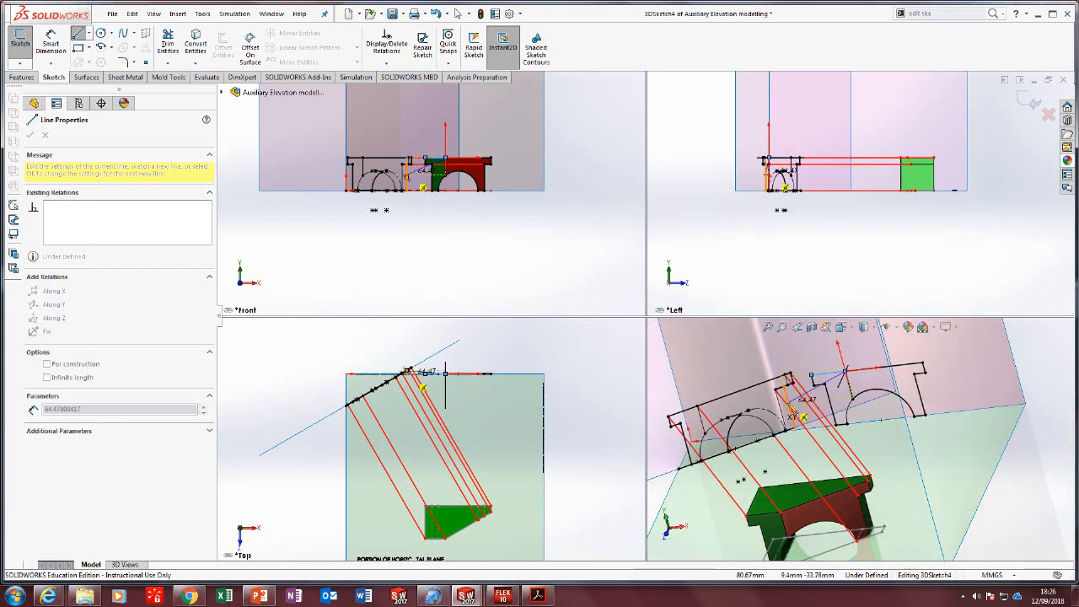
pyautogui.scroll(-5, 801, 396)
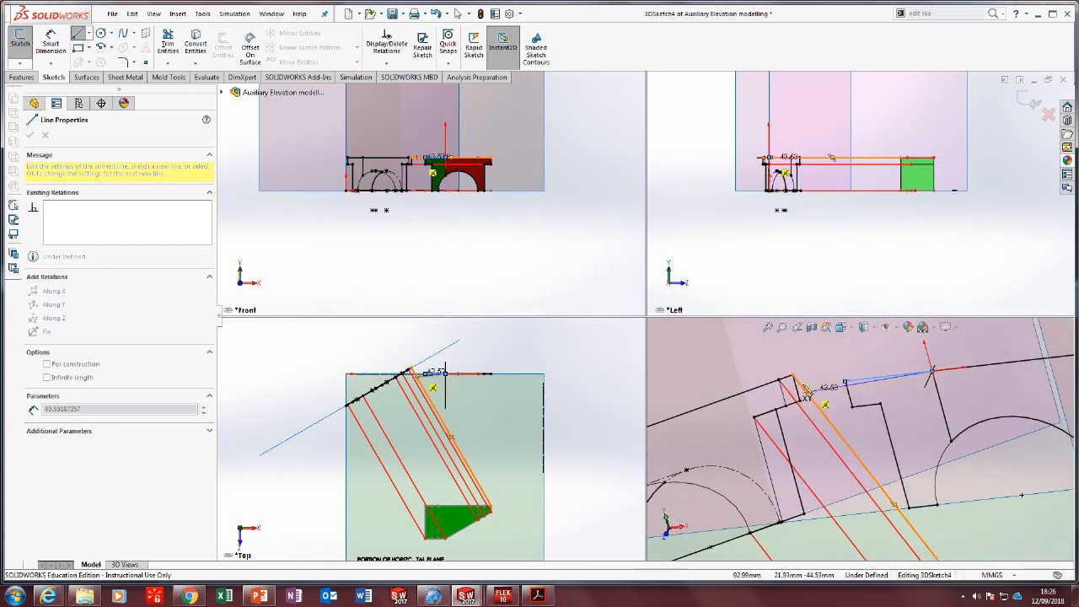
pyautogui.moveTo(804, 386); pyautogui.dragTo(769, 406, button='middle')
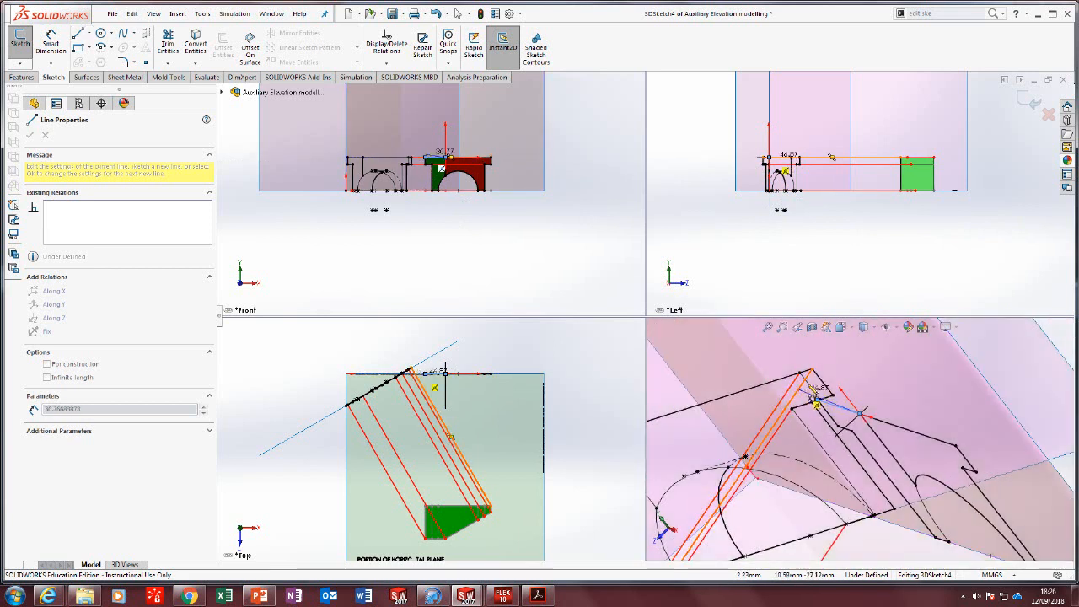
pyautogui.click(822, 383)
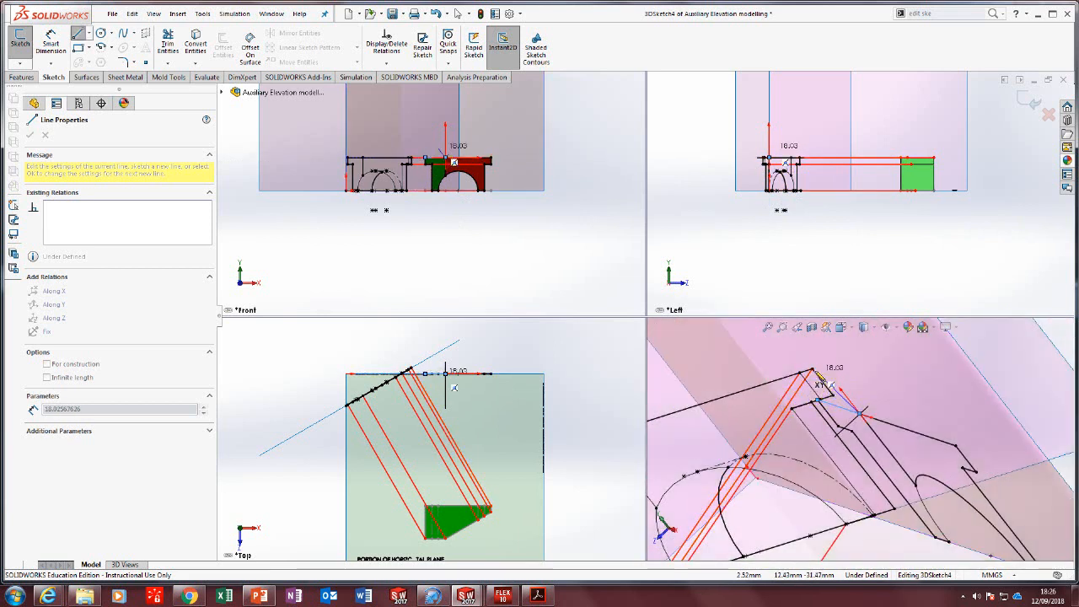
pyautogui.moveTo(821, 383)
pyautogui.mouseDown(button='middle')
pyautogui.moveTo(831, 366)
pyautogui.moveTo(854, 366)
pyautogui.moveTo(783, 378)
pyautogui.moveTo(712, 444)
pyautogui.mouseUp(button='middle')
pyautogui.scroll(5, 715, 444)
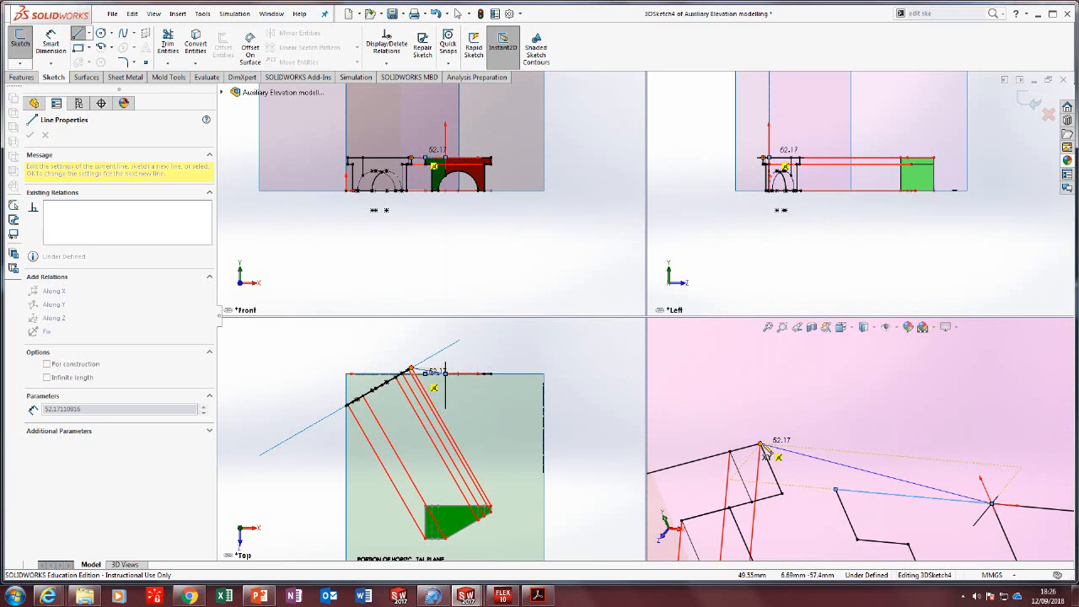
pyautogui.click(763, 448)
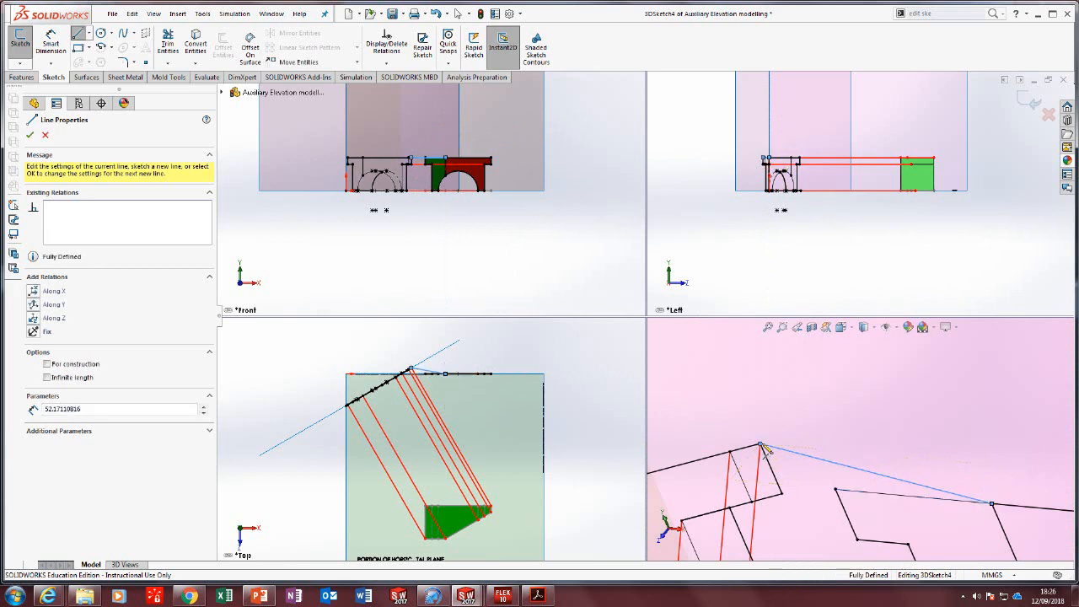
pyautogui.press('Escape')
# Delete the coincident relation that ties the new 3D line's endpoint to the elevation's top edge.
pyautogui.moveTo(764, 448); pyautogui.dragTo(792, 493, button='middle')
pyautogui.scroll(-8, 790, 492)
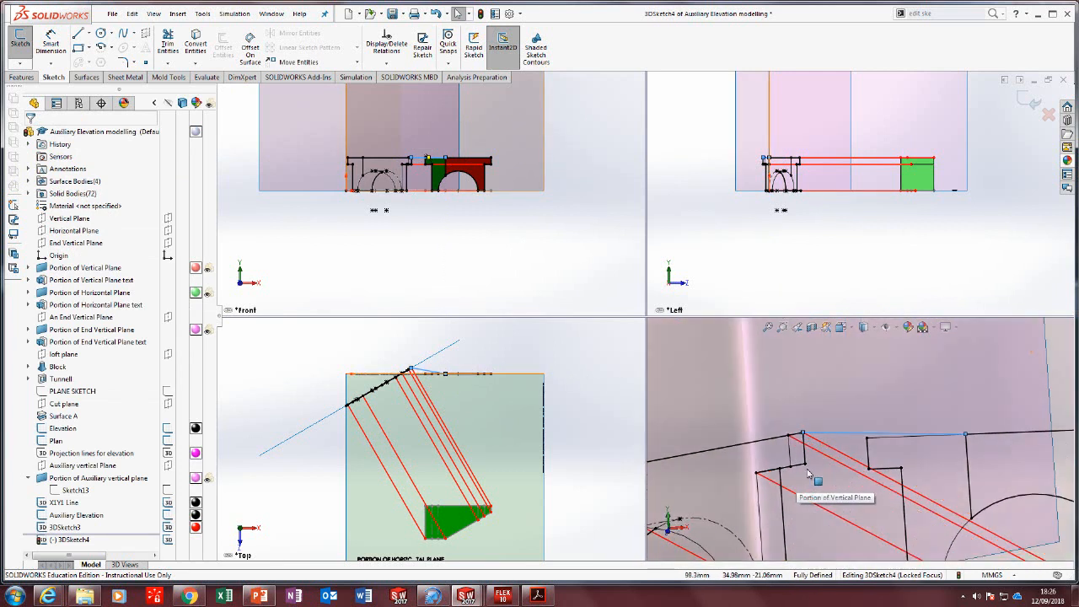
pyautogui.scroll(7, 805, 469)
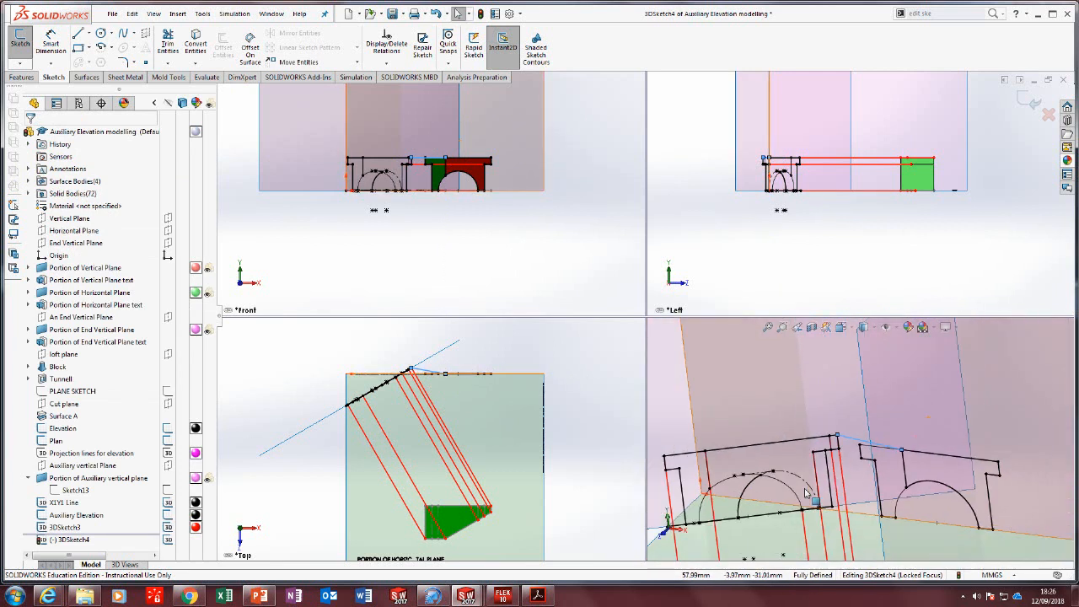
pyautogui.moveTo(816, 478)
pyautogui.mouseDown(button='middle')
pyautogui.moveTo(794, 490)
pyautogui.moveTo(843, 485)
pyautogui.moveTo(881, 462)
pyautogui.mouseUp(button='middle')
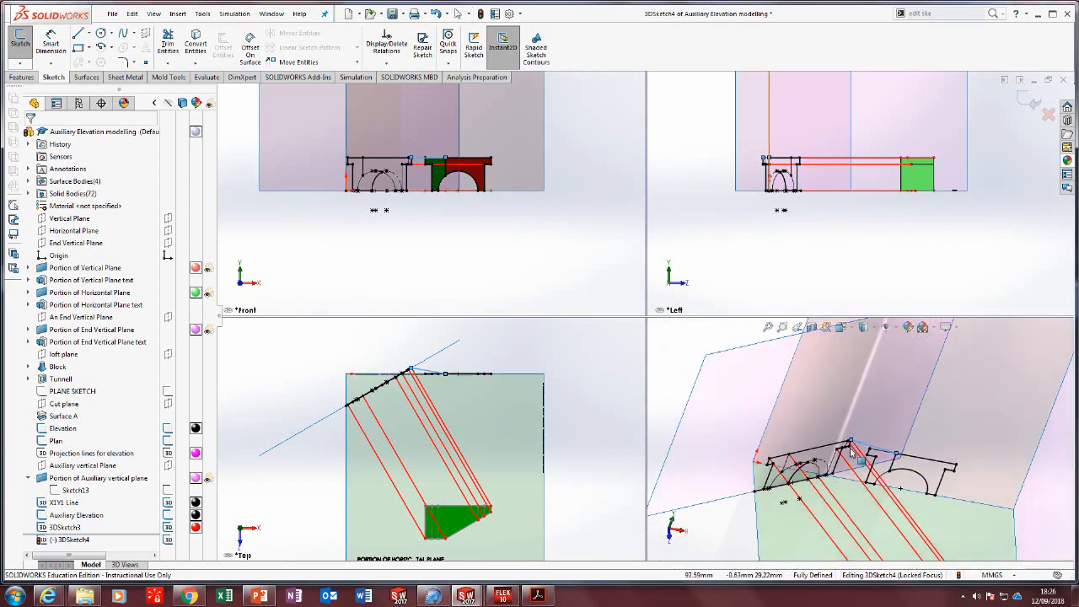
pyautogui.scroll(-4, 890, 456)
pyautogui.scroll(-3, 895, 455)
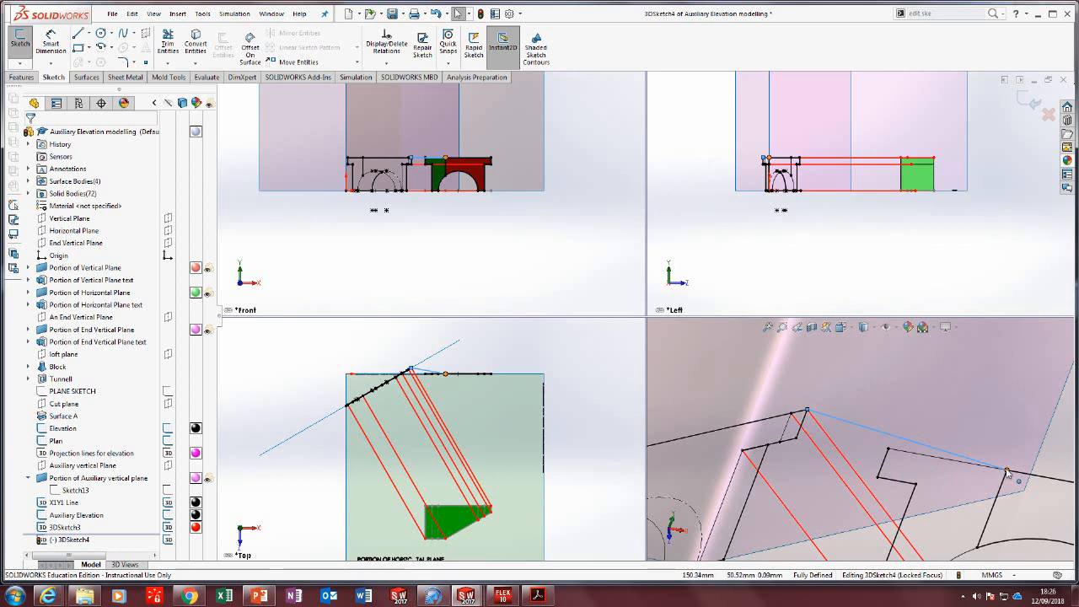
pyautogui.click(911, 466)
pyautogui.click(1006, 477)
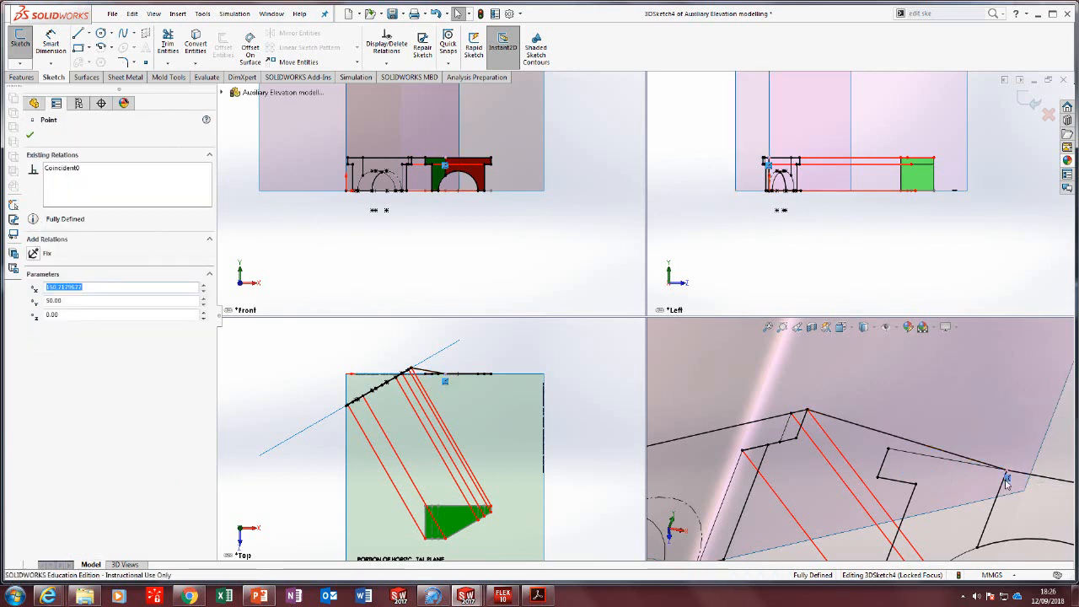
pyautogui.click(1007, 481)
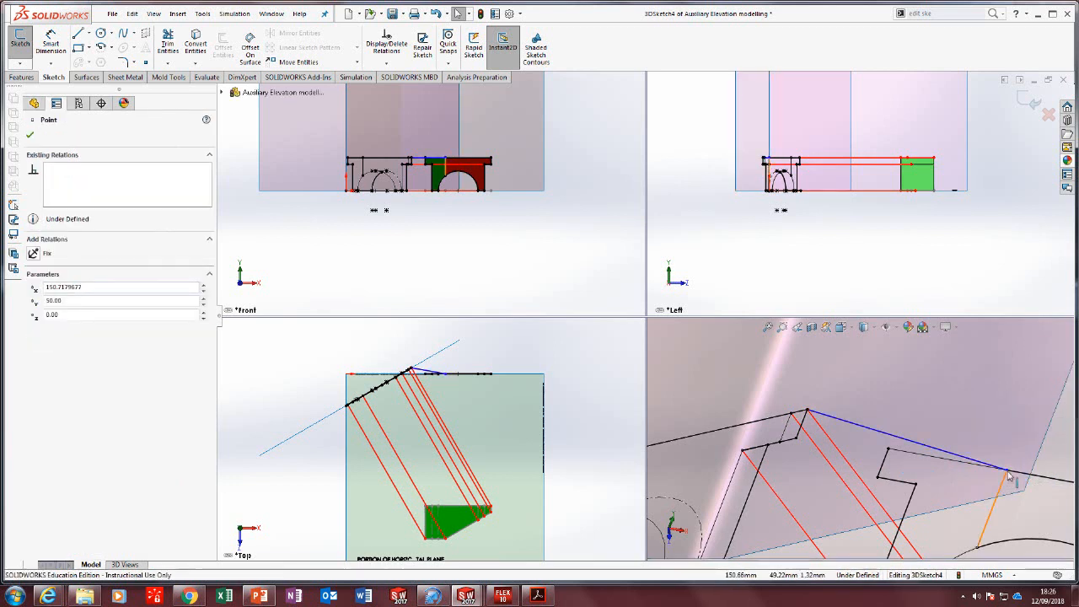
# Move the 3D line's loose endpoint onto the elevation's nearest top corner, and delete the line.
pyautogui.moveTo(1007, 481)
pyautogui.mouseDown()
pyautogui.moveTo(878, 457)
pyautogui.moveTo(887, 453)
pyautogui.mouseUp()
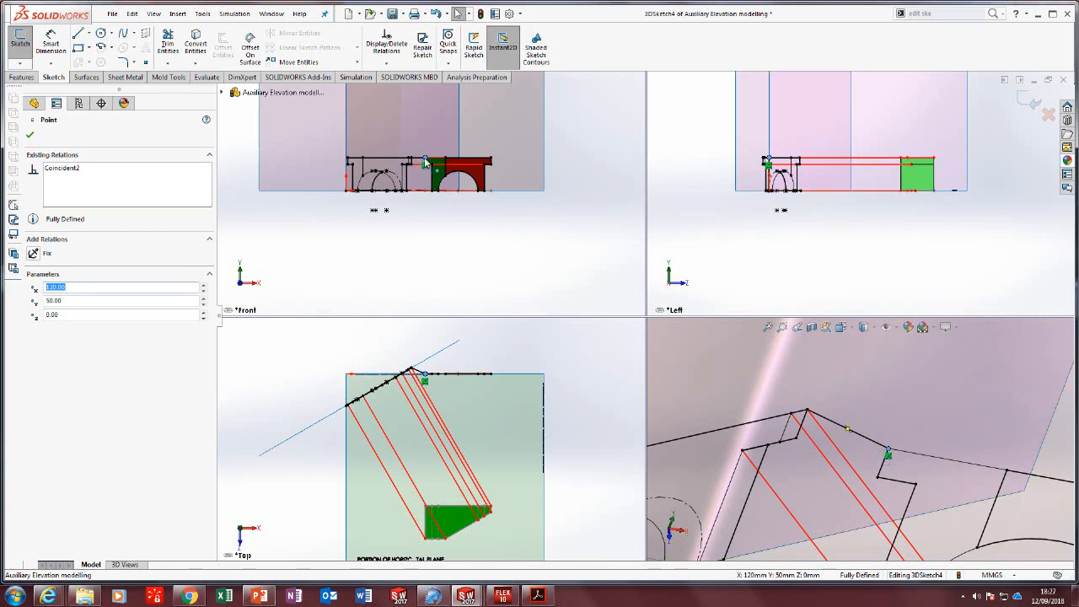
pyautogui.click(863, 442)
pyautogui.click(723, 393)
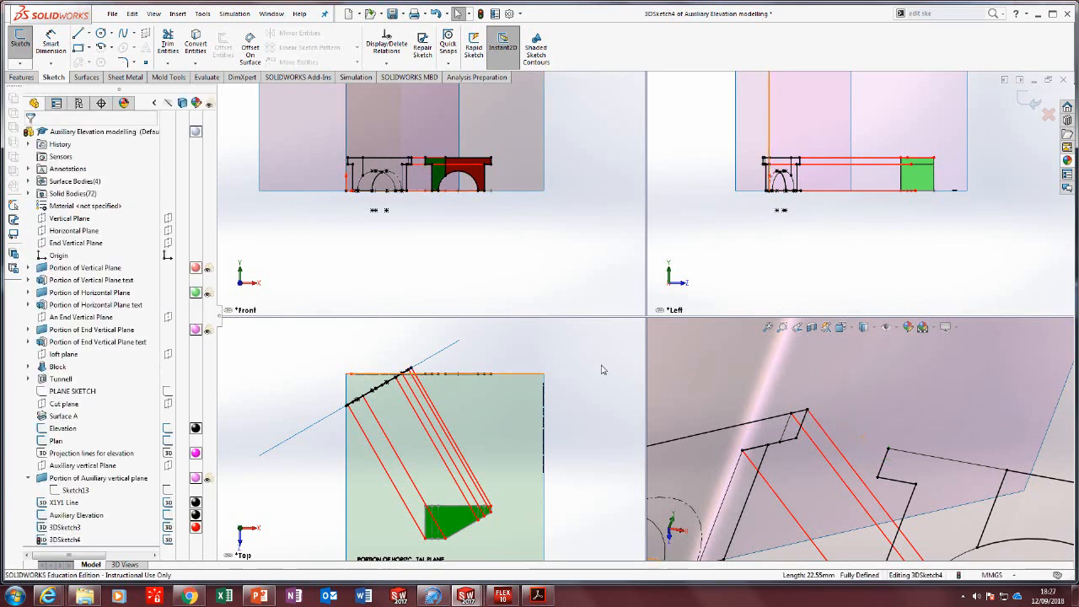
# Examine how the auxiliary vertical plane and the projection lines relate across the front, left, top and pictorial views.
pyautogui.scroll(3, 600, 384)
pyautogui.scroll(-3, 401, 204)
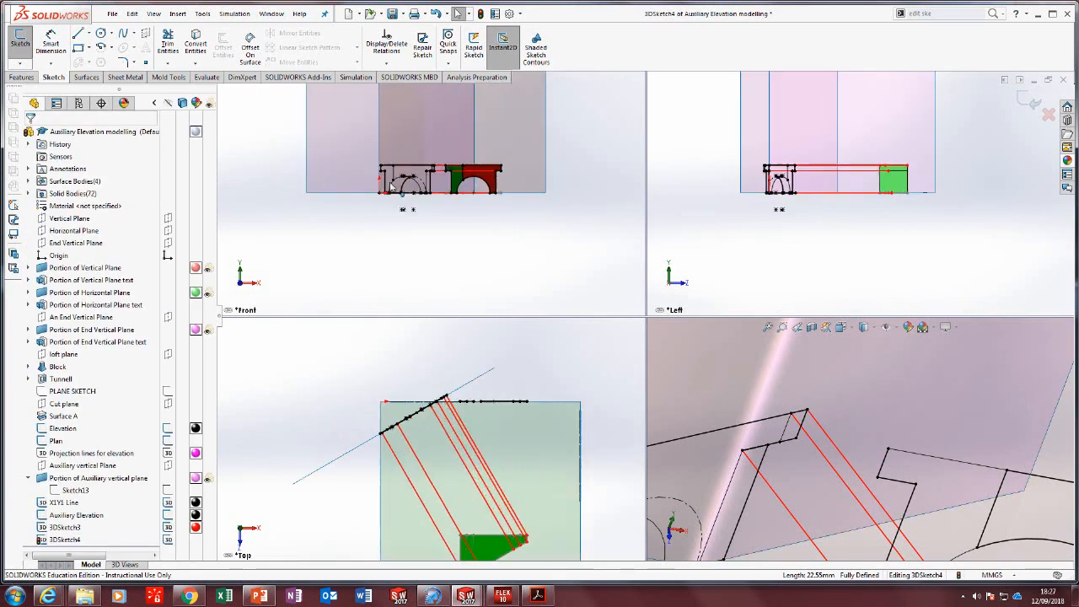
pyautogui.scroll(3, 438, 421)
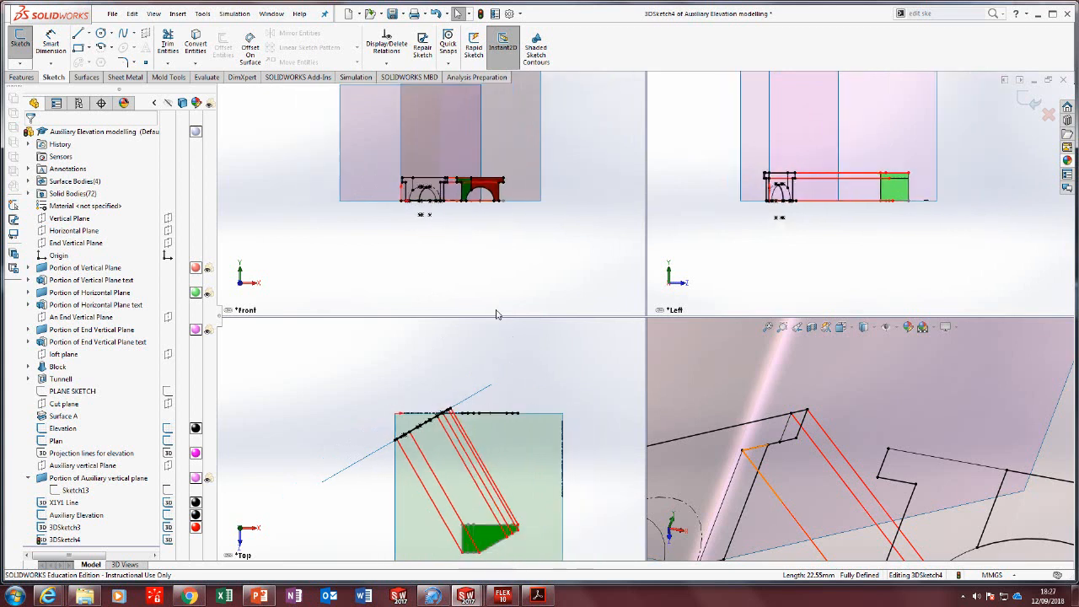
pyautogui.scroll(-3, 420, 183)
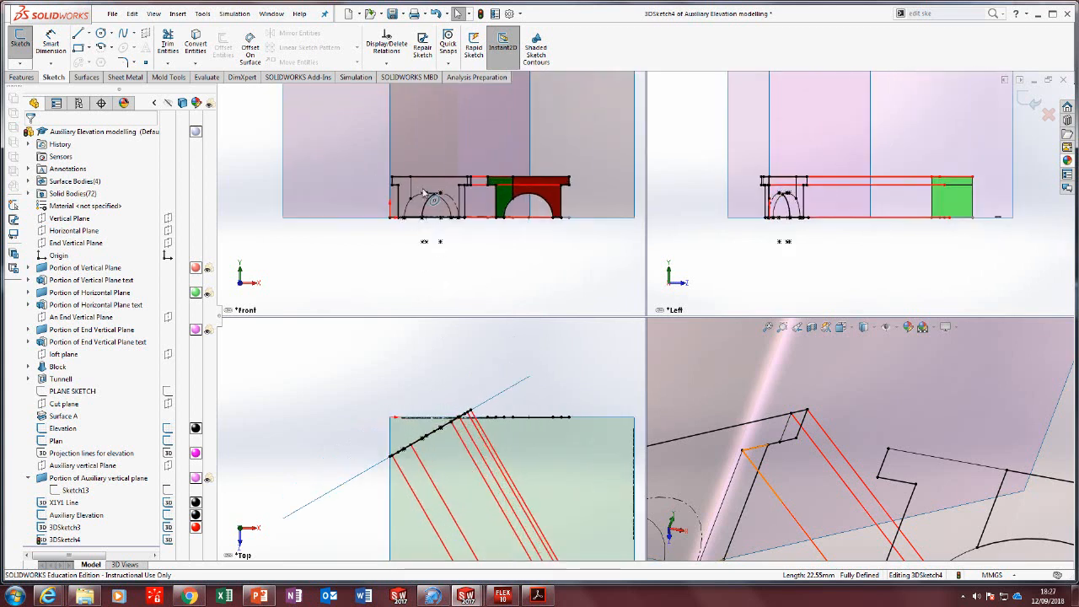
pyautogui.scroll(3, 428, 199)
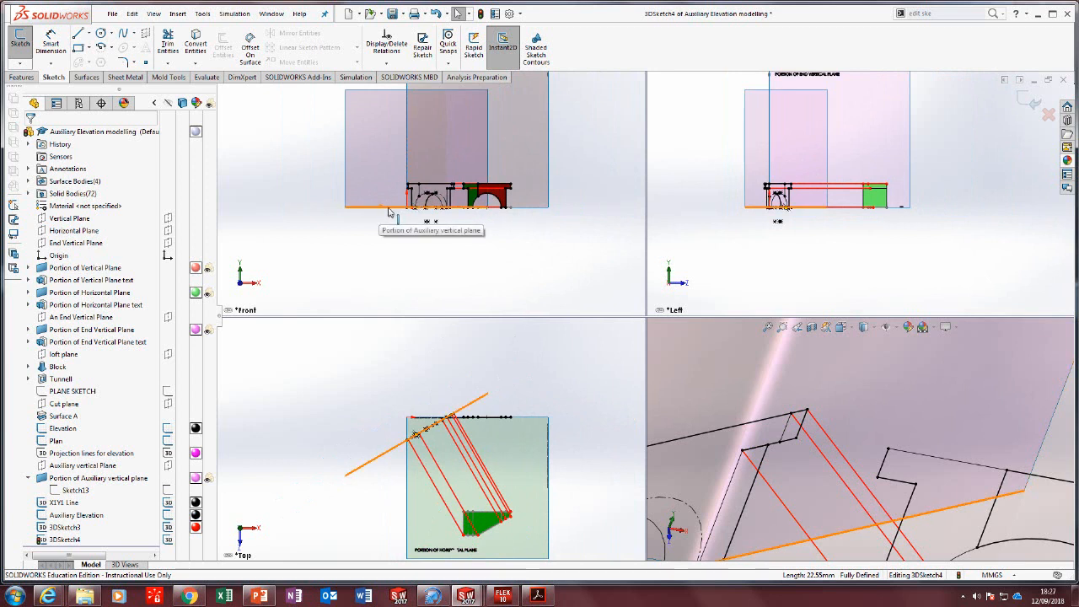
pyautogui.scroll(-2, 474, 408)
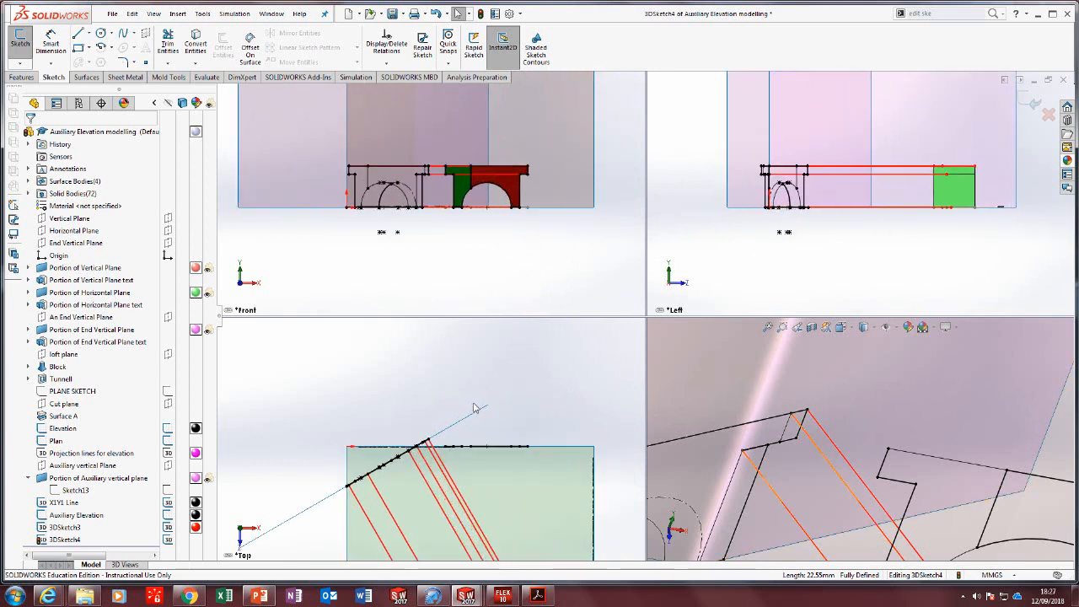
pyautogui.click(466, 423)
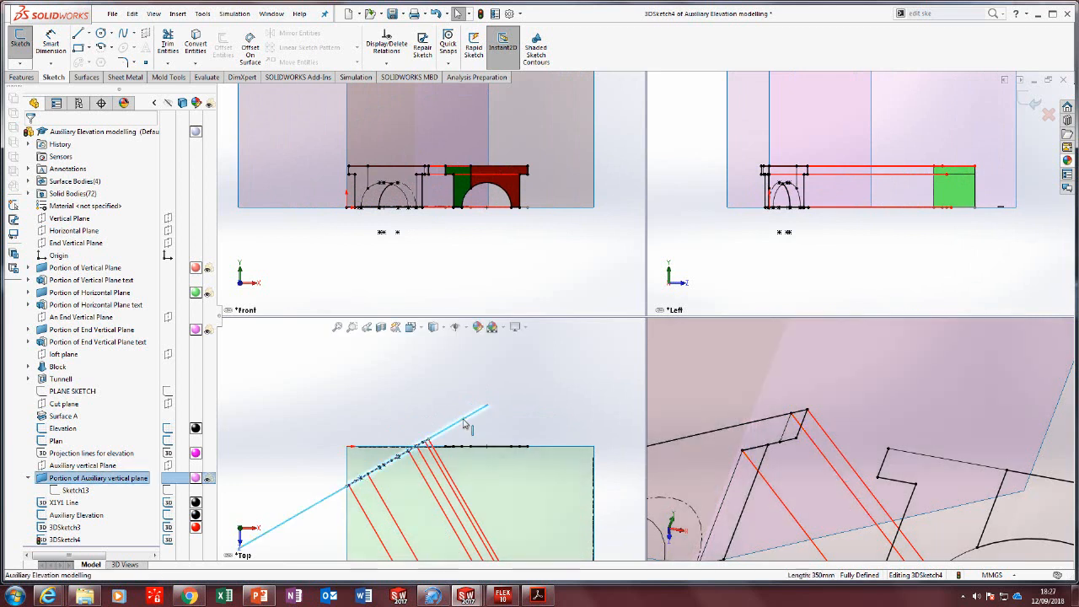
pyautogui.scroll(2, 466, 426)
pyautogui.scroll(-4, 456, 434)
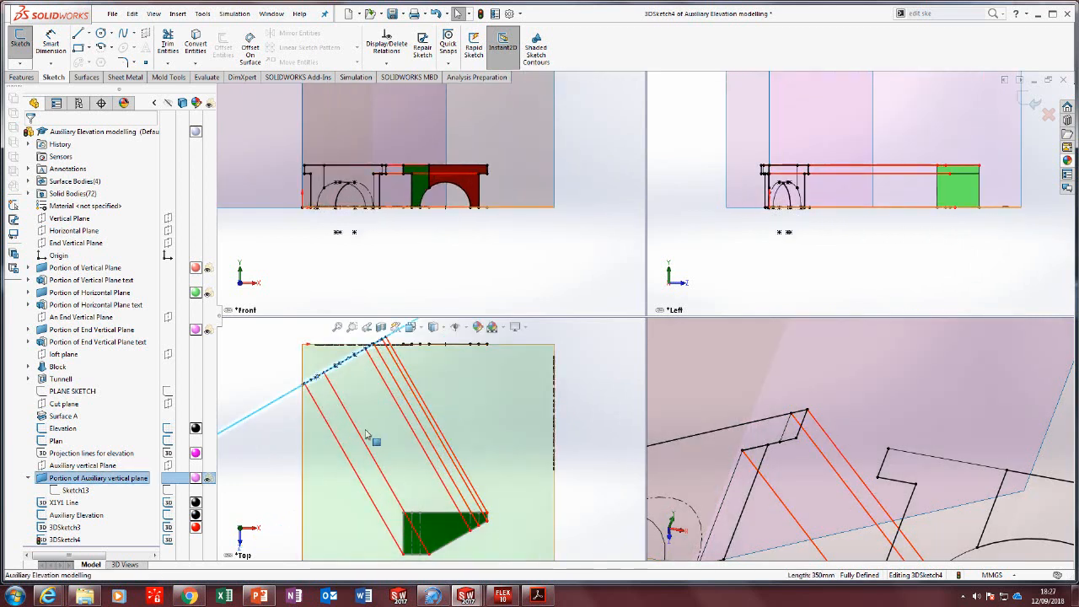
pyautogui.scroll(5, 917, 495)
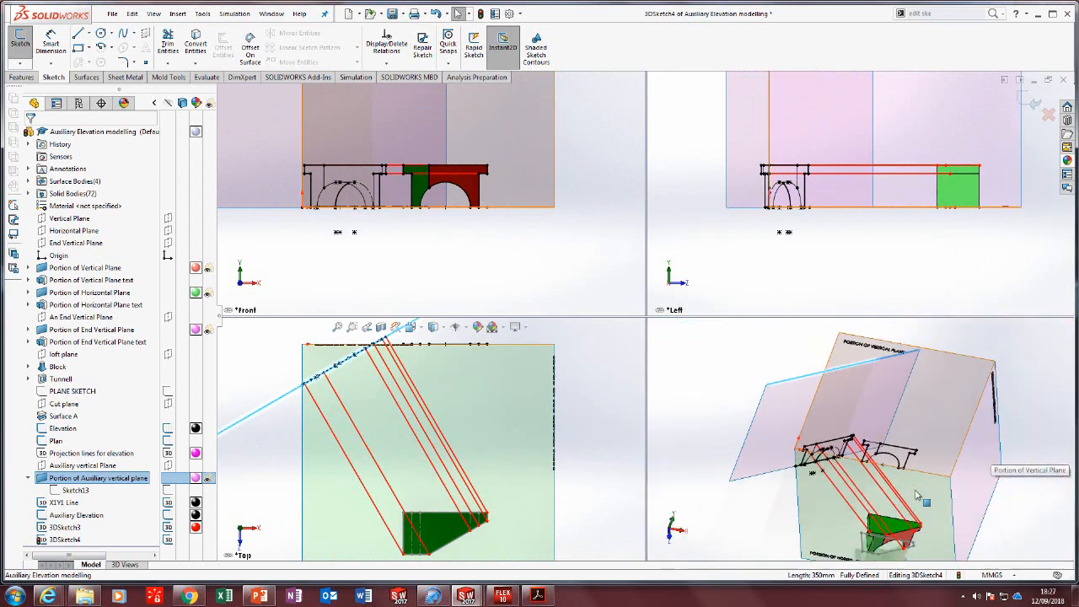
pyautogui.moveTo(910, 490); pyautogui.dragTo(882, 468, button='middle')
pyautogui.scroll(2, 587, 452)
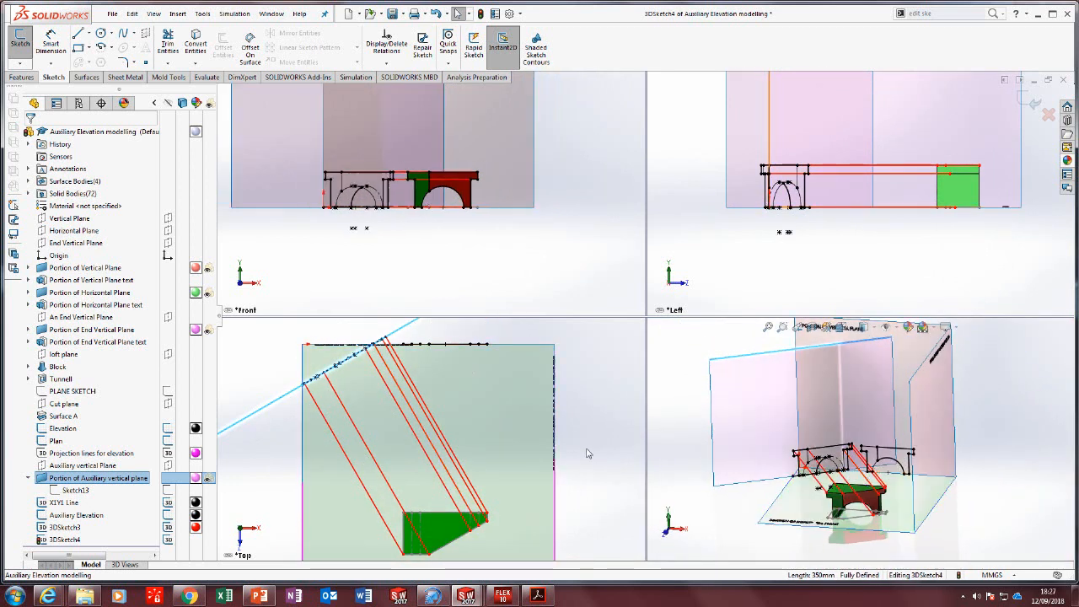
pyautogui.scroll(-2, 428, 196)
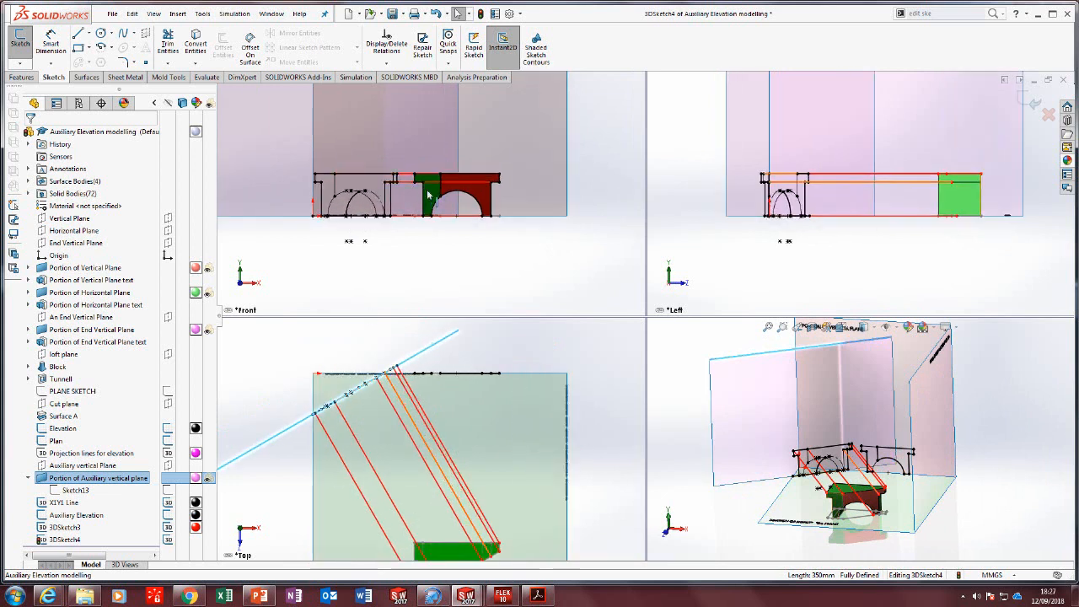
# Switch to the textbook PDF to review Fig. 2.20, and compare its layout with the model's top and front views.
pyautogui.click(534, 598)
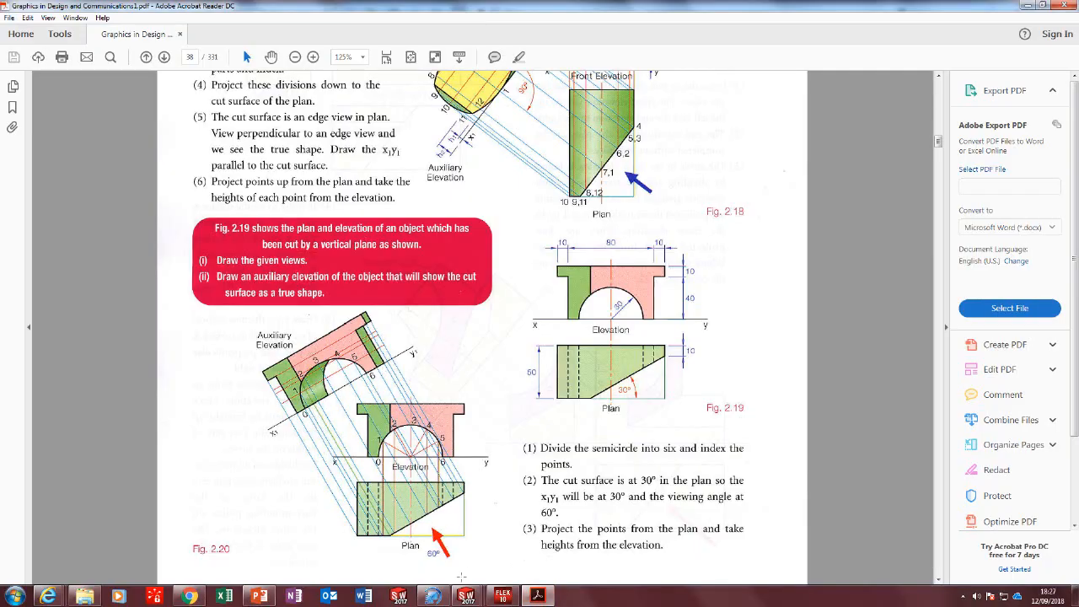
pyautogui.moveTo(476, 601)
pyautogui.click(571, 541)
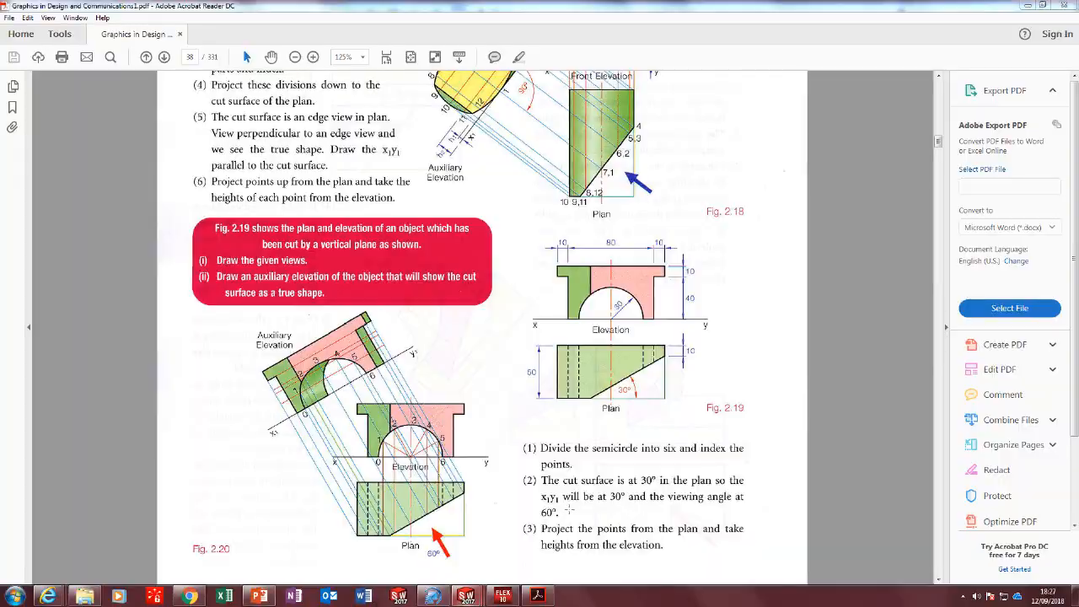
pyautogui.scroll(3, 430, 440)
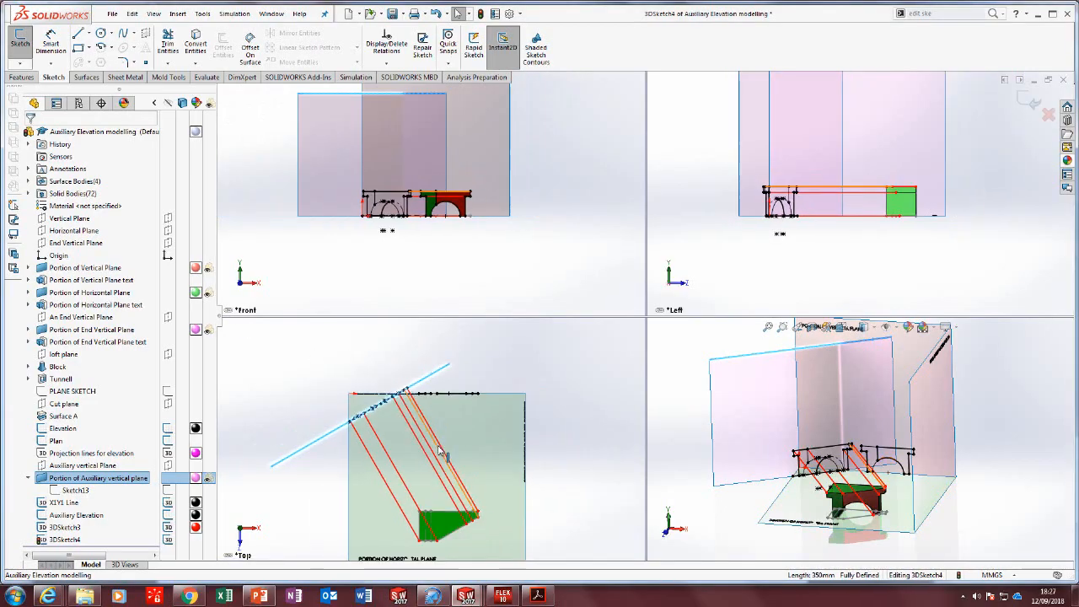
pyautogui.scroll(-3, 462, 512)
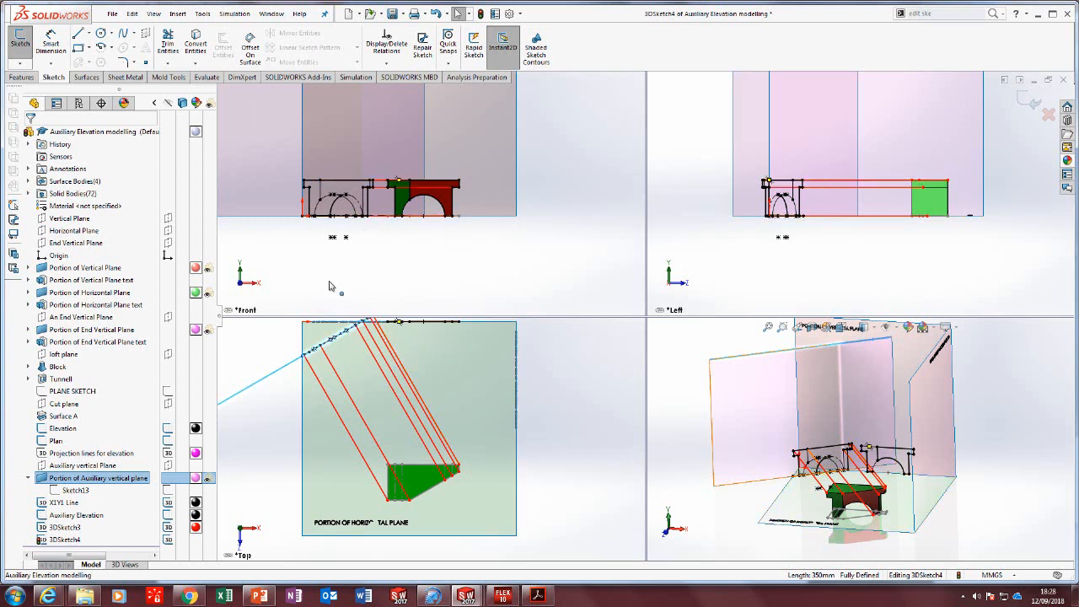
pyautogui.press('z')
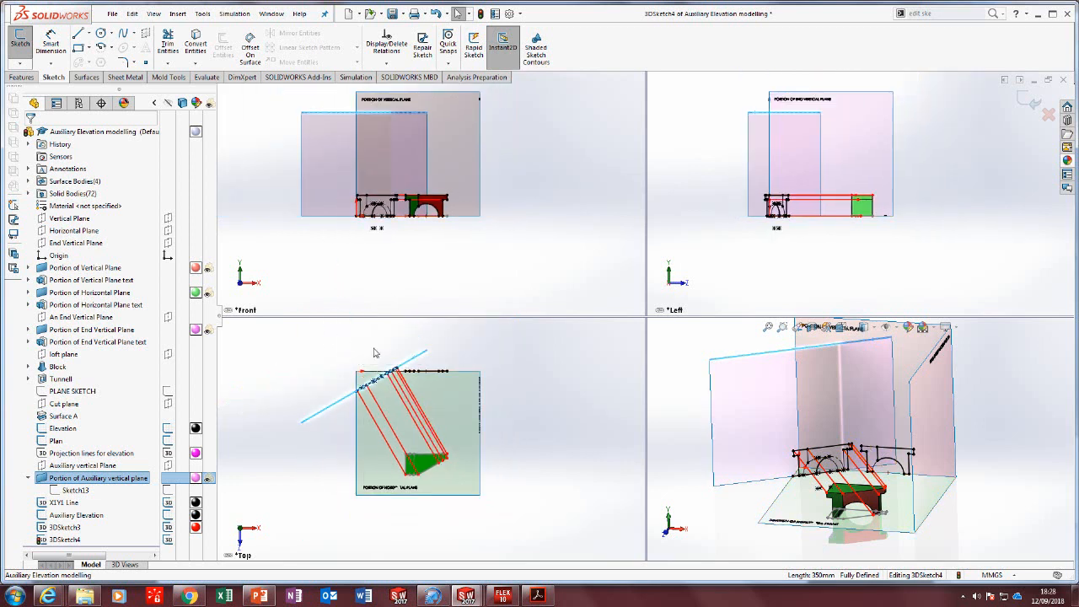
# Switch to the P.7 Fig 1.15 model drawing and slide the auxiliary view closer to the plan along its projection direction.
pyautogui.click(494, 578)
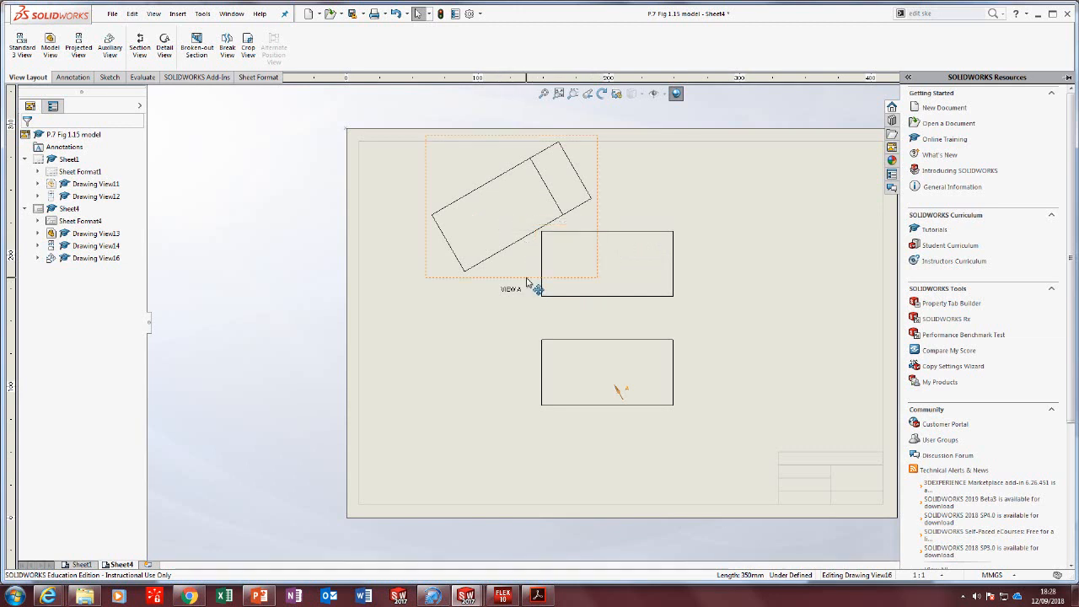
pyautogui.moveTo(527, 282); pyautogui.dragTo(556, 338)
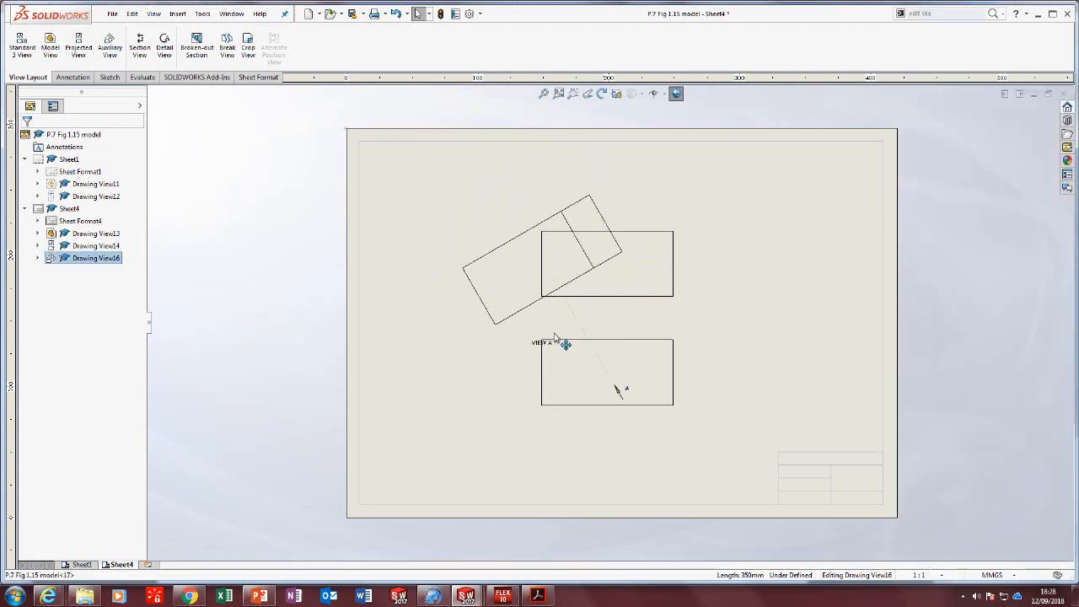
# Roll the P.7 Fig 1.15 part forward past Cut-Extrude4 to restore its three cuts, and return to its drawing.
pyautogui.moveTo(472, 595)
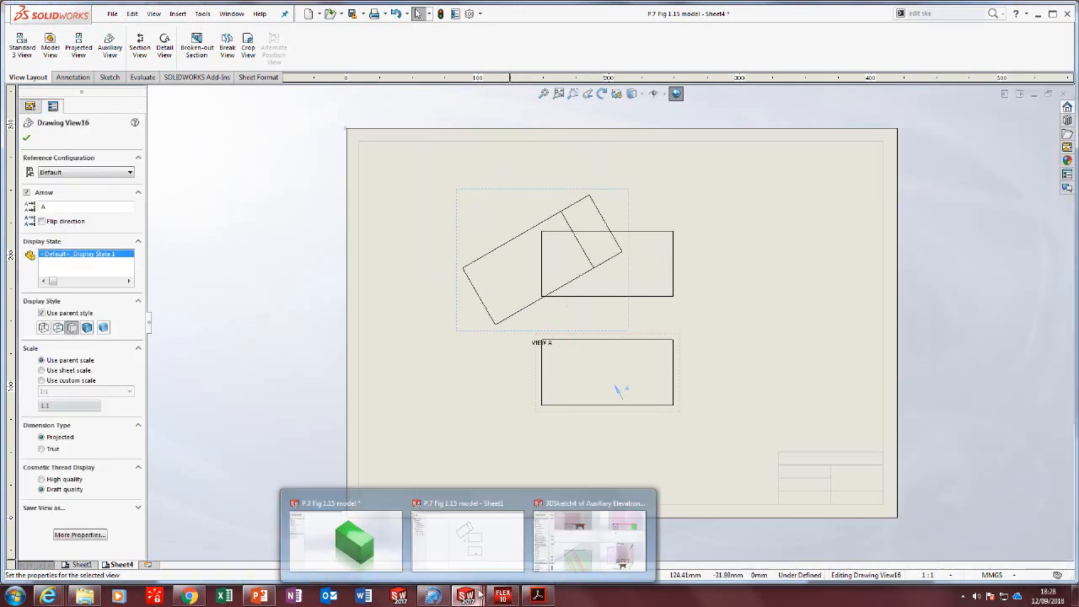
pyautogui.click(337, 531)
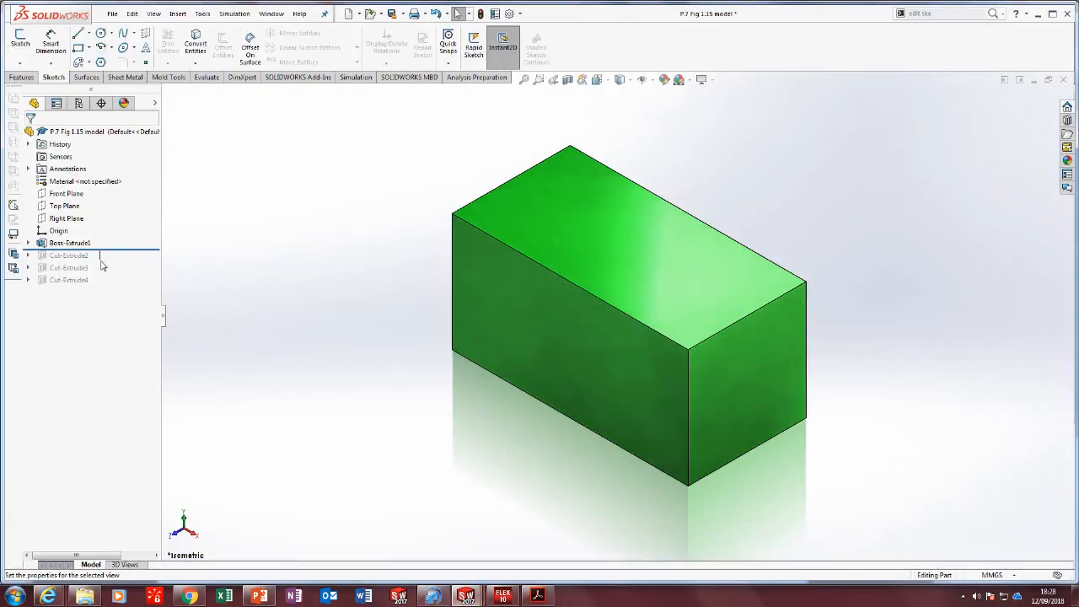
pyautogui.moveTo(110, 283); pyautogui.dragTo(110, 286)
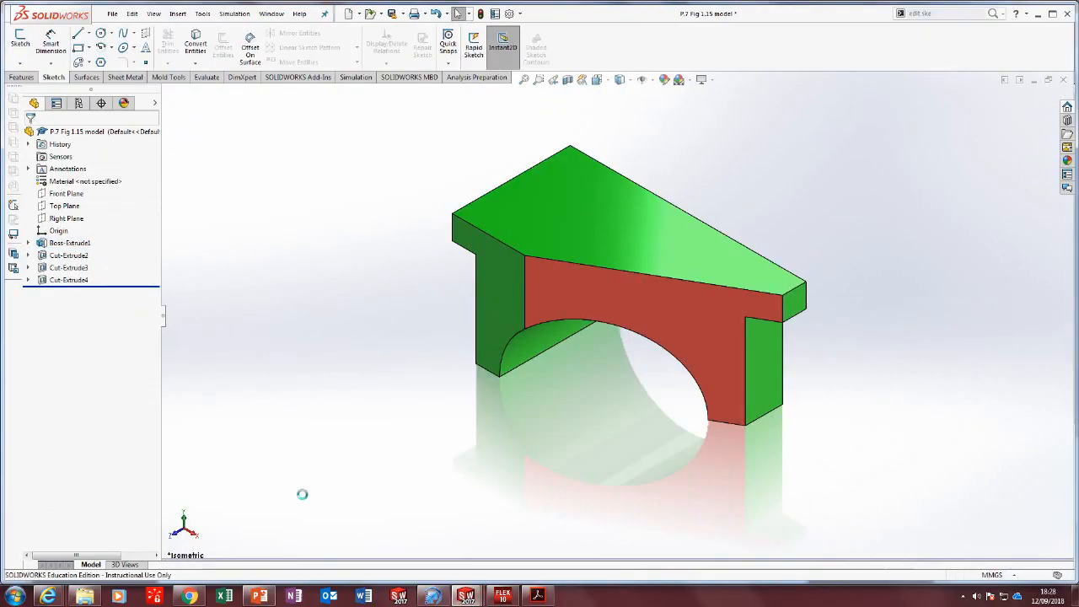
pyautogui.moveTo(478, 598)
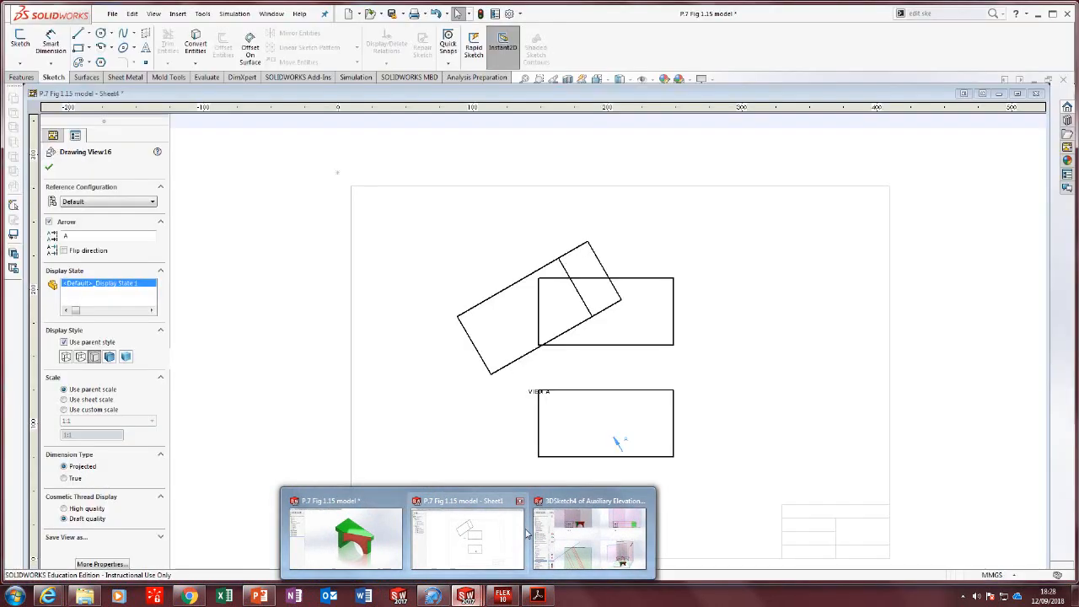
pyautogui.click(506, 531)
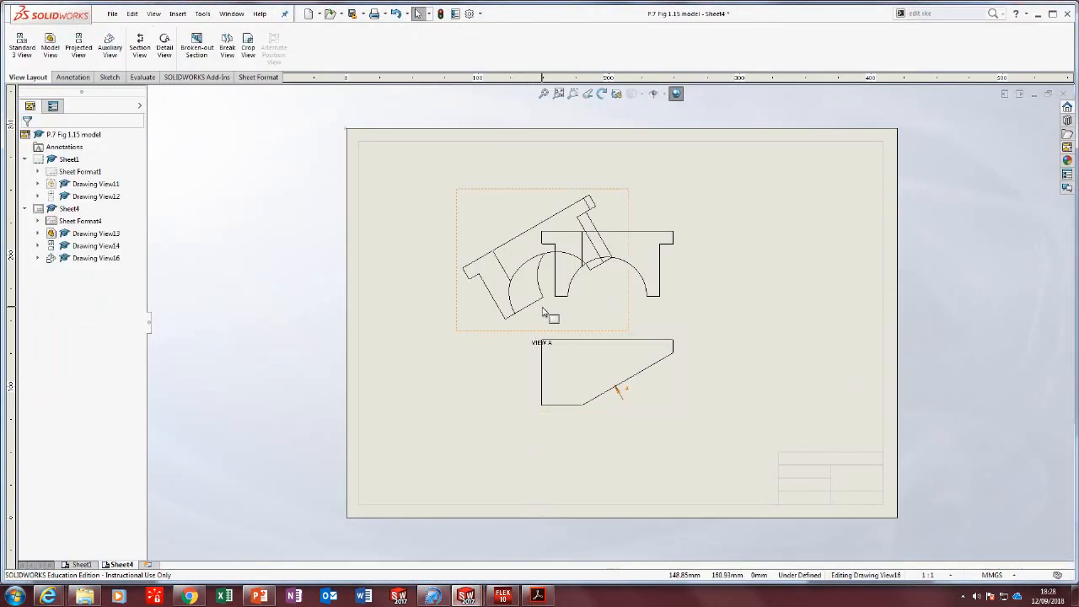
# Move the elevation view up beyond the sheet's upper edge, and position the auxiliary view just above the plan.
pyautogui.moveTo(545, 332); pyautogui.dragTo(480, 285)
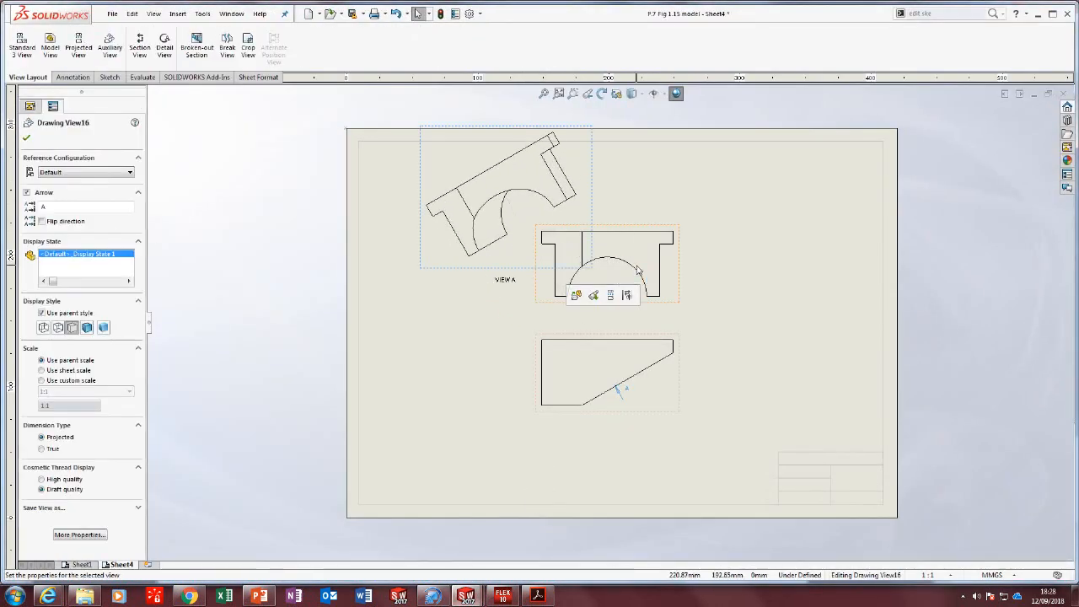
pyautogui.moveTo(681, 267)
pyautogui.mouseDown()
pyautogui.moveTo(711, 174)
pyautogui.moveTo(682, 127)
pyautogui.mouseUp()
pyautogui.scroll(3, 705, 168)
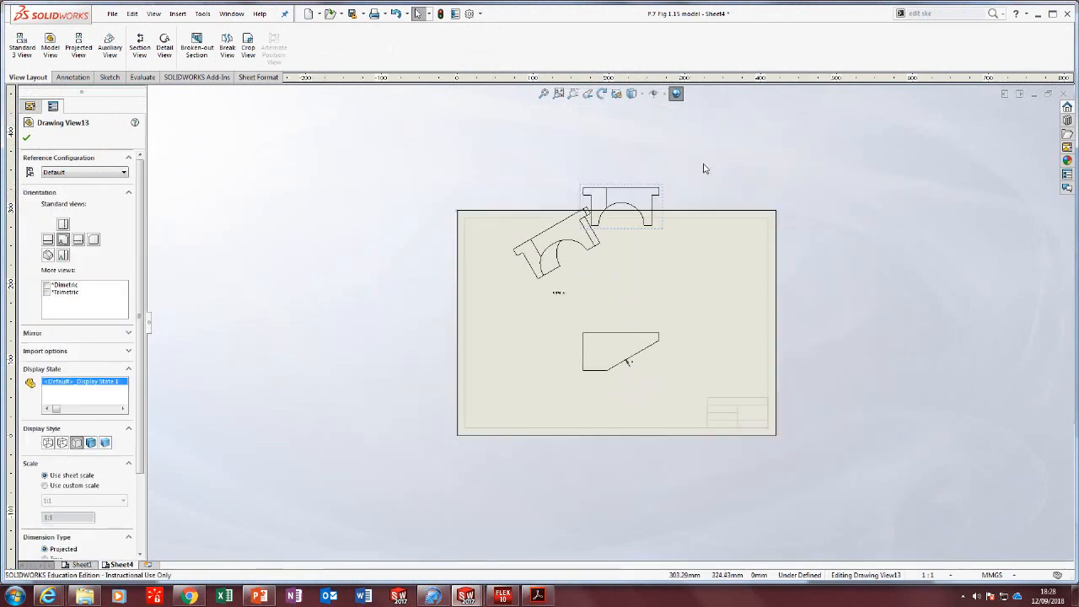
pyautogui.moveTo(671, 215); pyautogui.dragTo(666, 179)
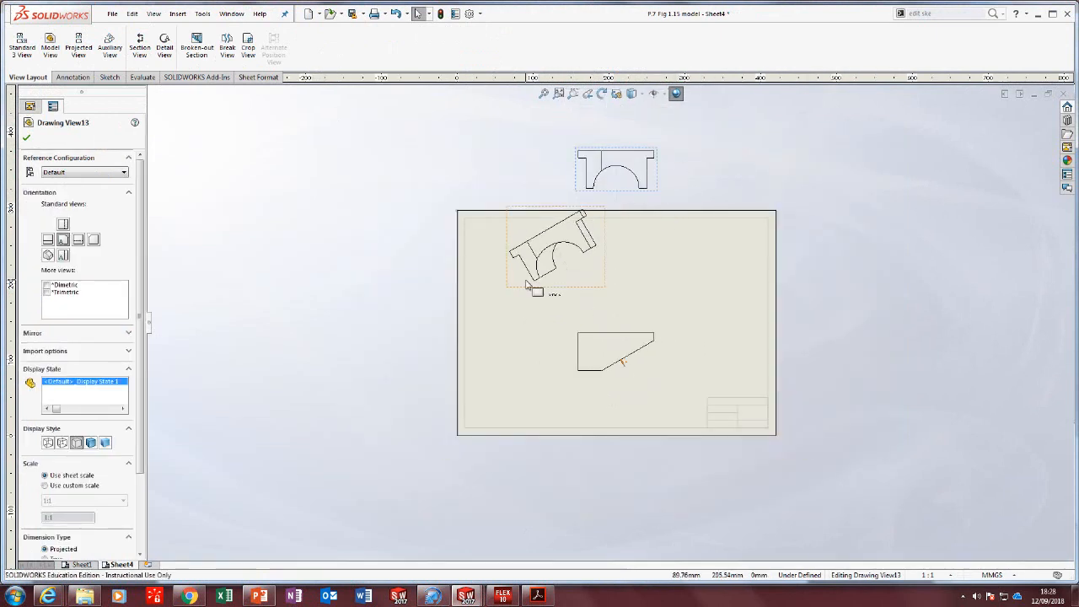
pyautogui.moveTo(526, 289); pyautogui.dragTo(552, 330)
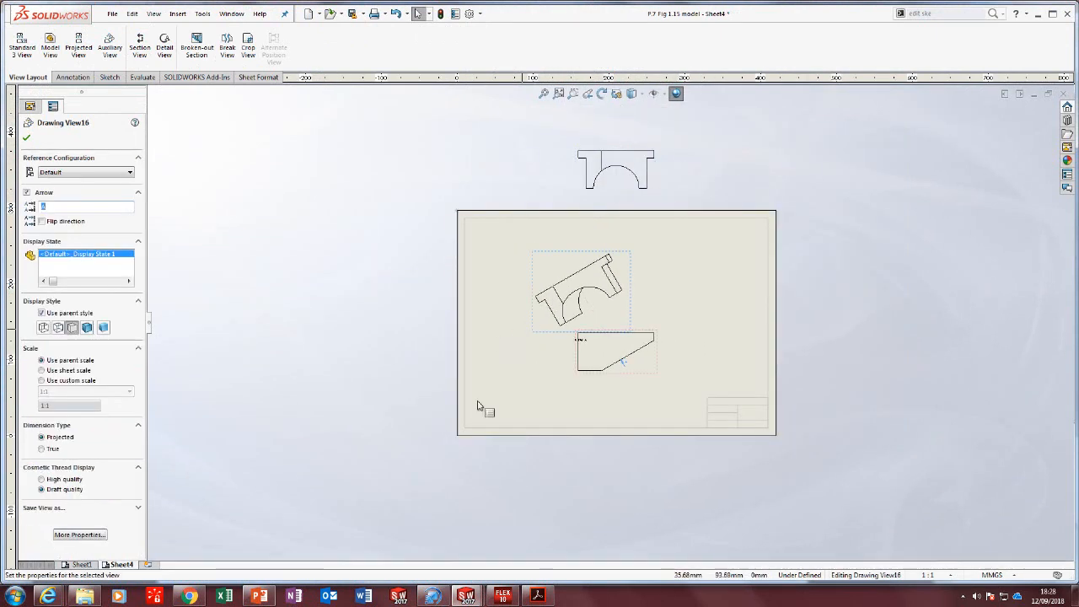
pyautogui.moveTo(495, 599)
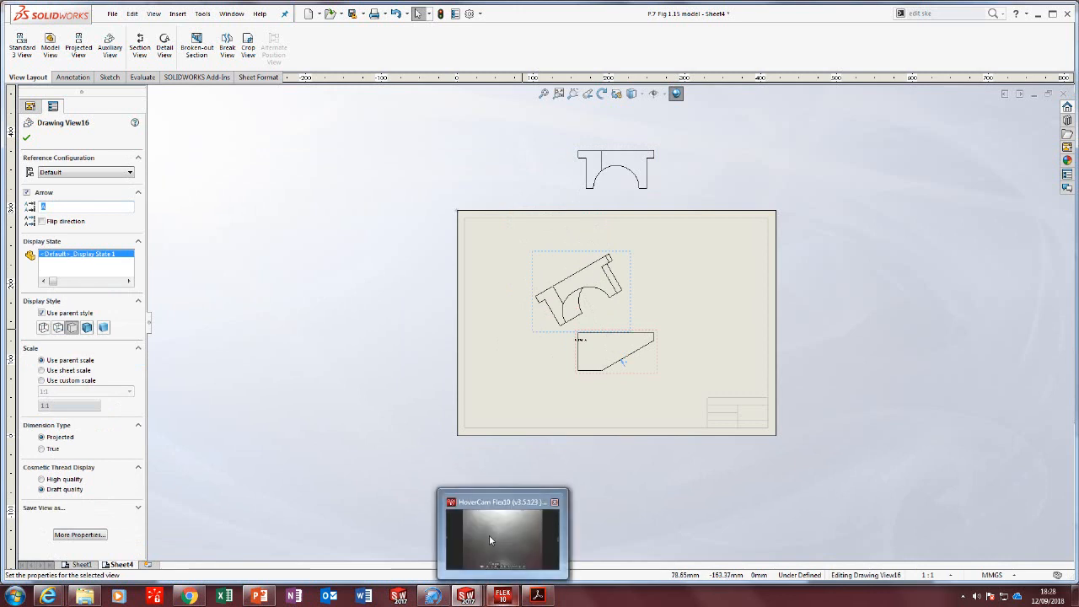